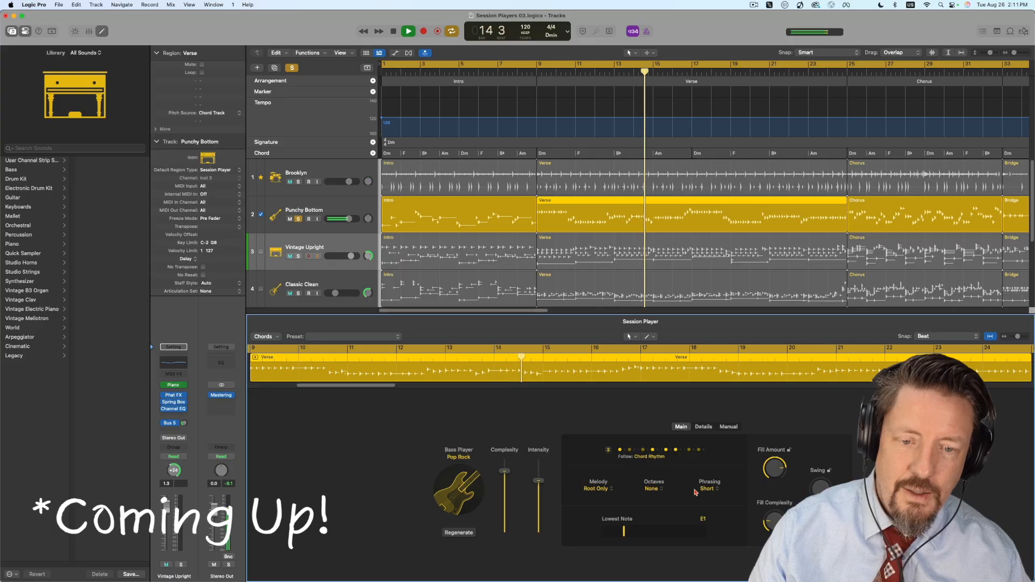
pyautogui.press('space')
pyautogui.click(707, 489)
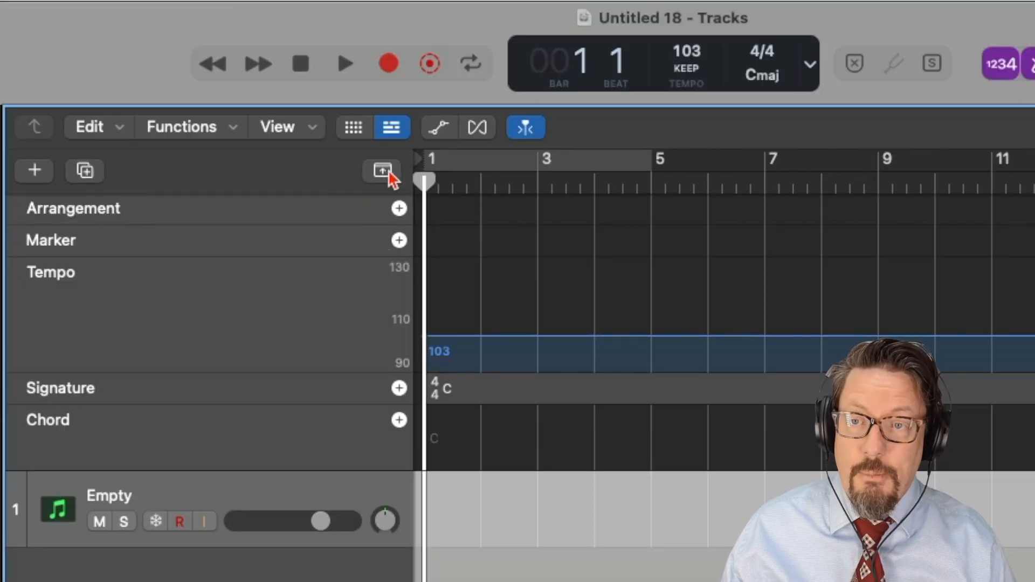
# - Hide the global tracks and show them again
pyautogui.click(384, 172)
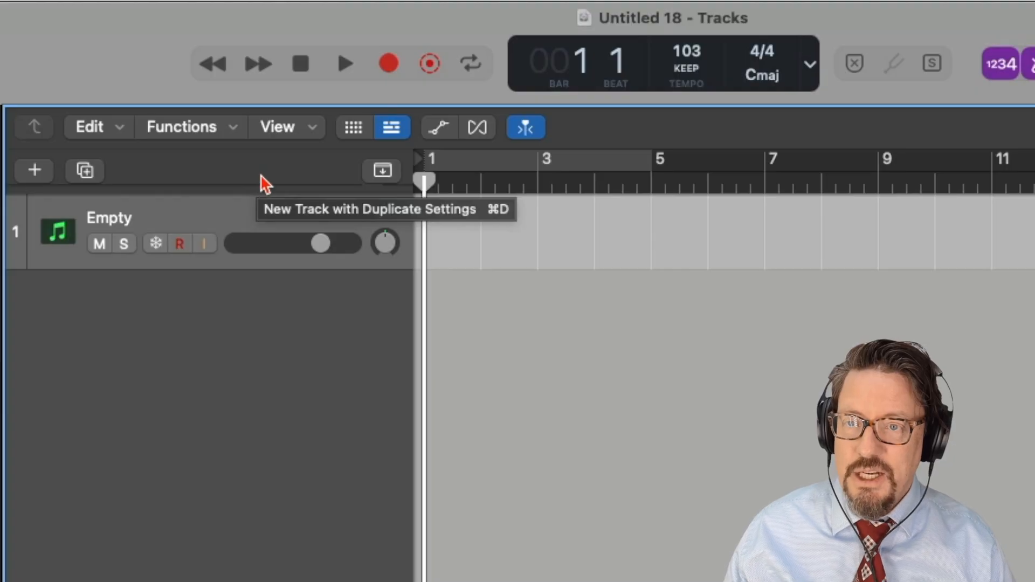
pyautogui.click(383, 171)
pyautogui.click(383, 172)
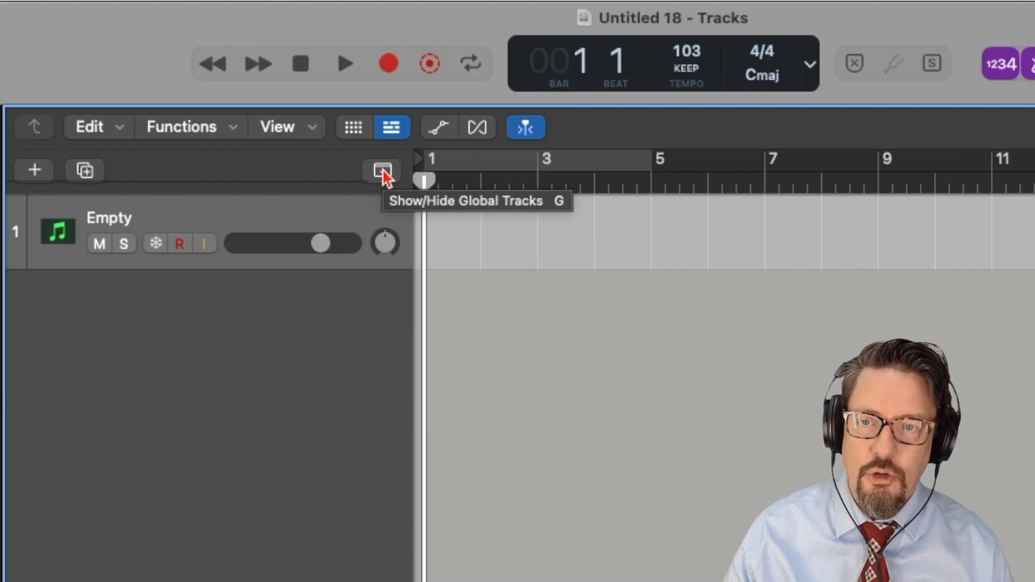
pyautogui.click(383, 171)
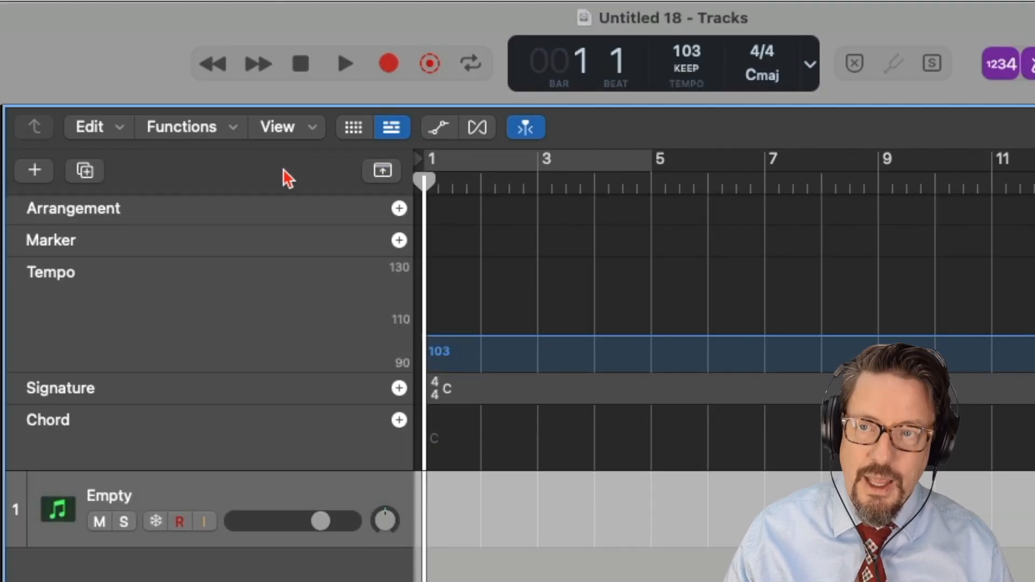
# - Open the global tracks configuration to review which global tracks are enabled, and close it
pyautogui.rightClick(246, 172)
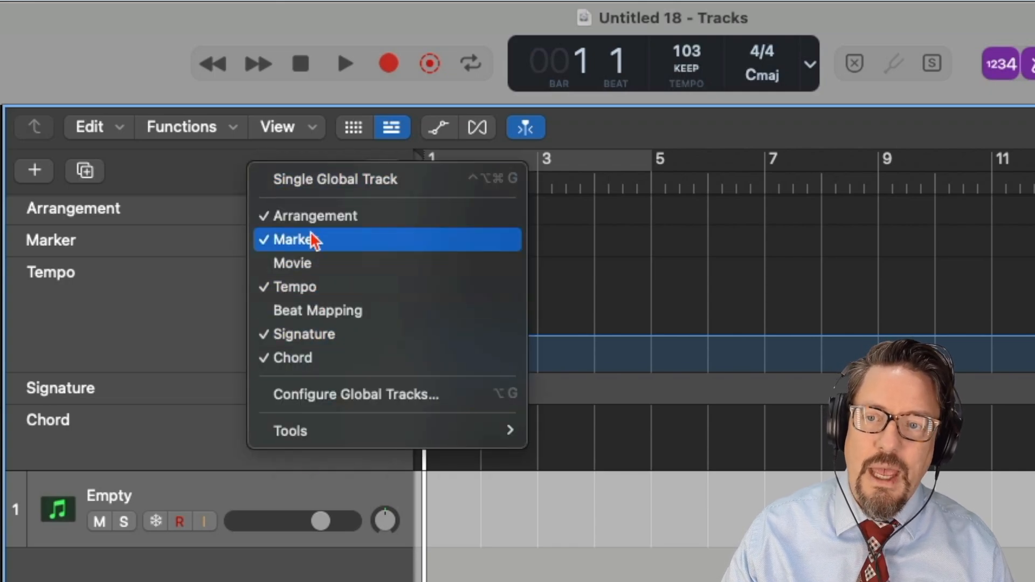
pyautogui.click(338, 407)
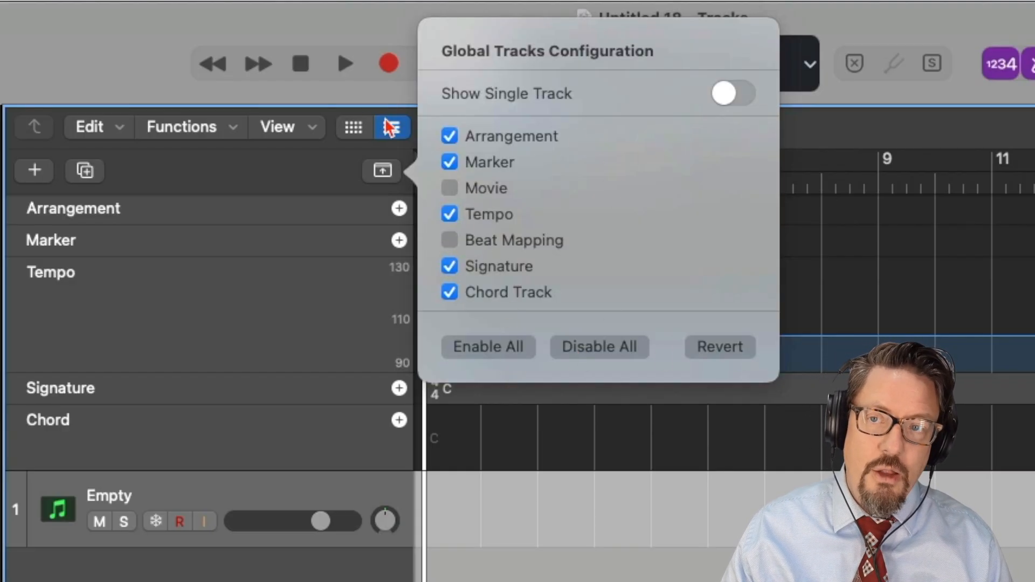
pyautogui.click(308, 188)
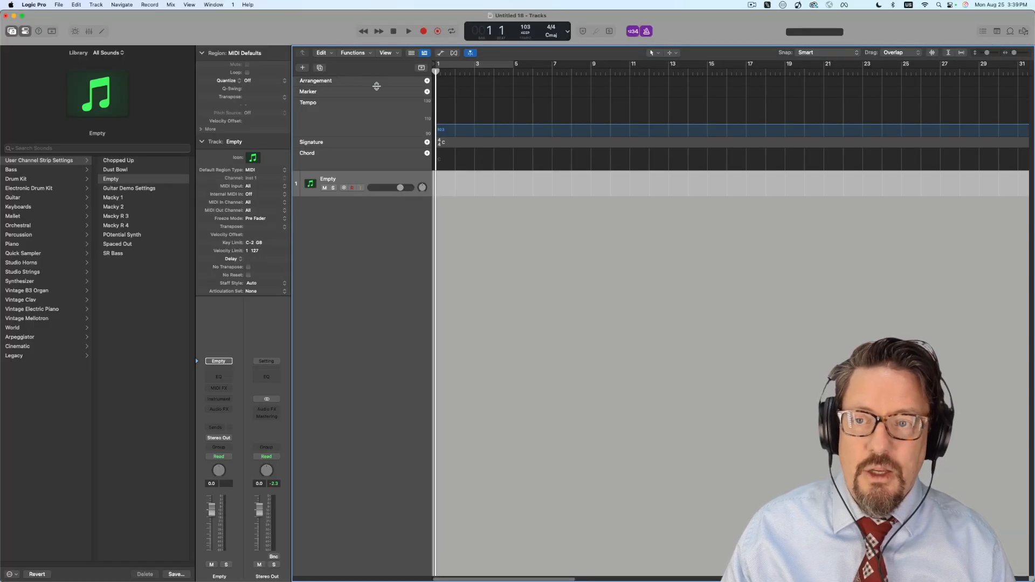
# - Enlarge the Arrangement track and add an eight-bar Intro section starting at bar 1
pyautogui.moveTo(376, 86); pyautogui.dragTo(376, 131)
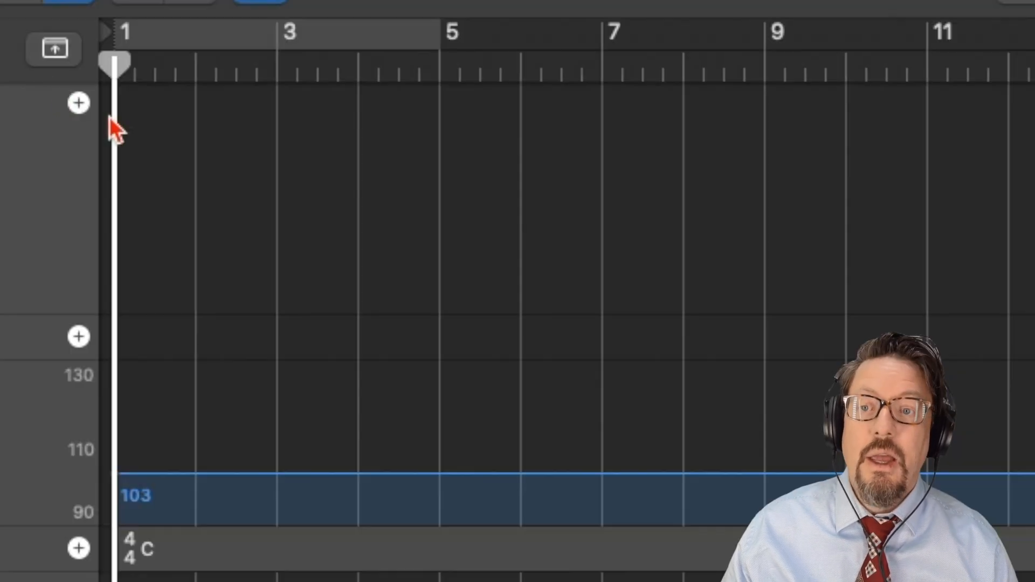
pyautogui.click(79, 102)
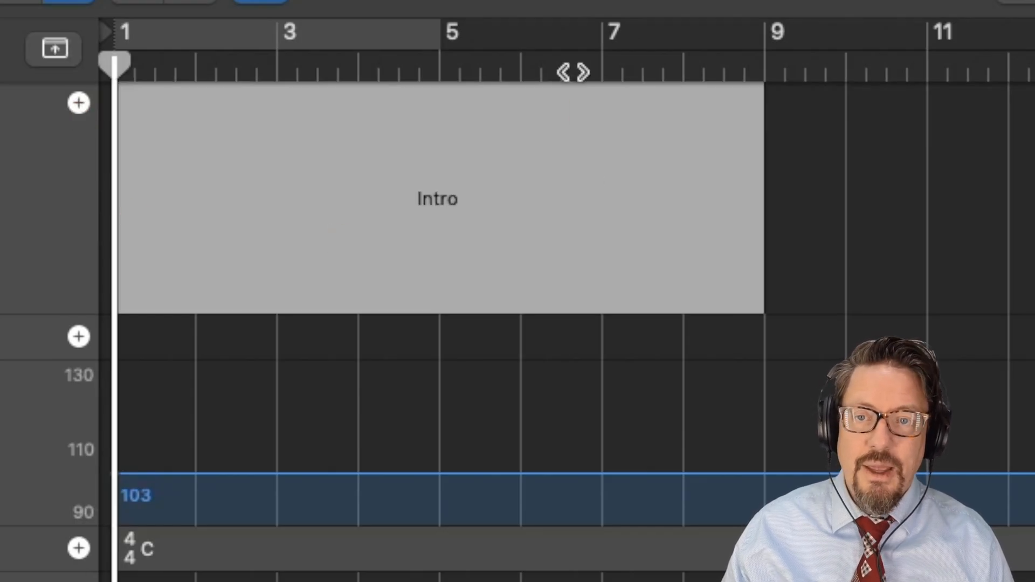
pyautogui.click(466, 200)
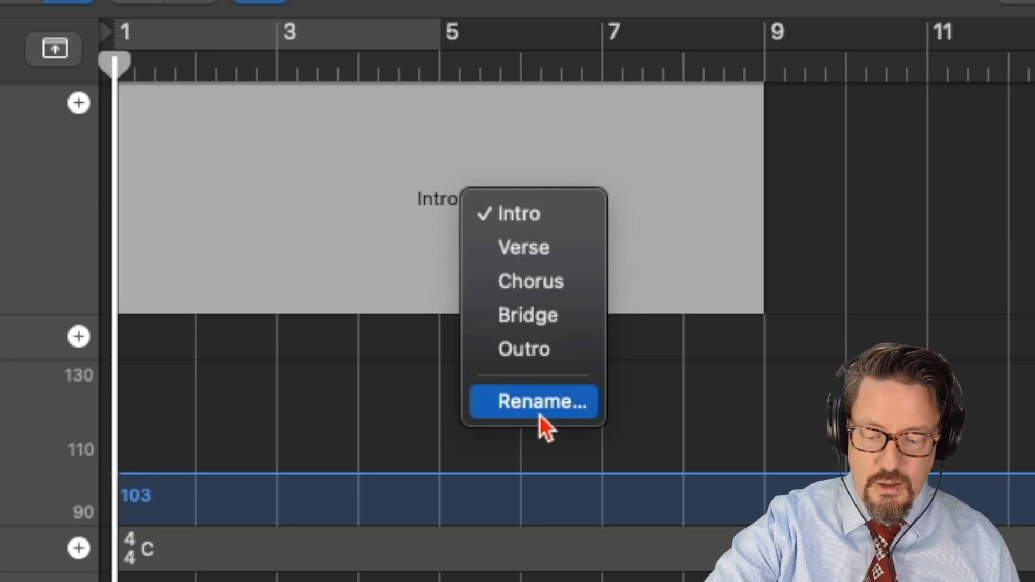
pyautogui.click(570, 159)
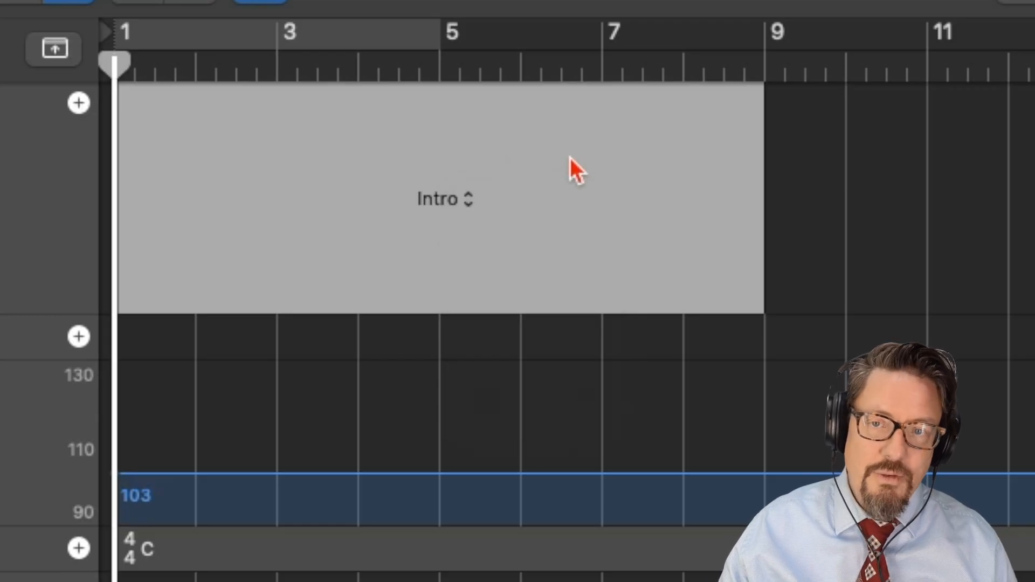
# - Add eight-bar Verse, Chorus and Bridge sections after the Intro and reduce the Arrangement track's height again
pyautogui.click(80, 103)
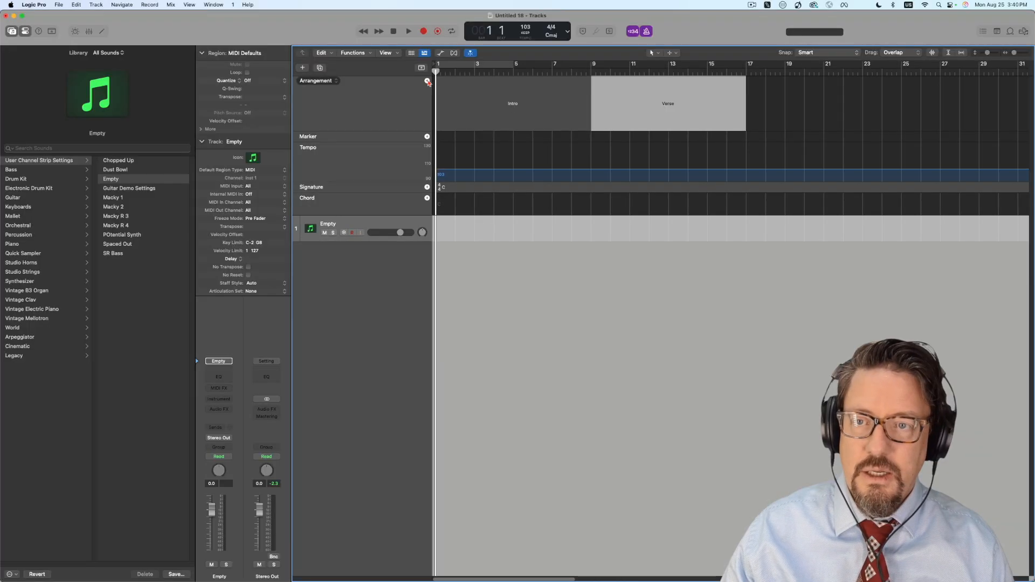
pyautogui.click(79, 103)
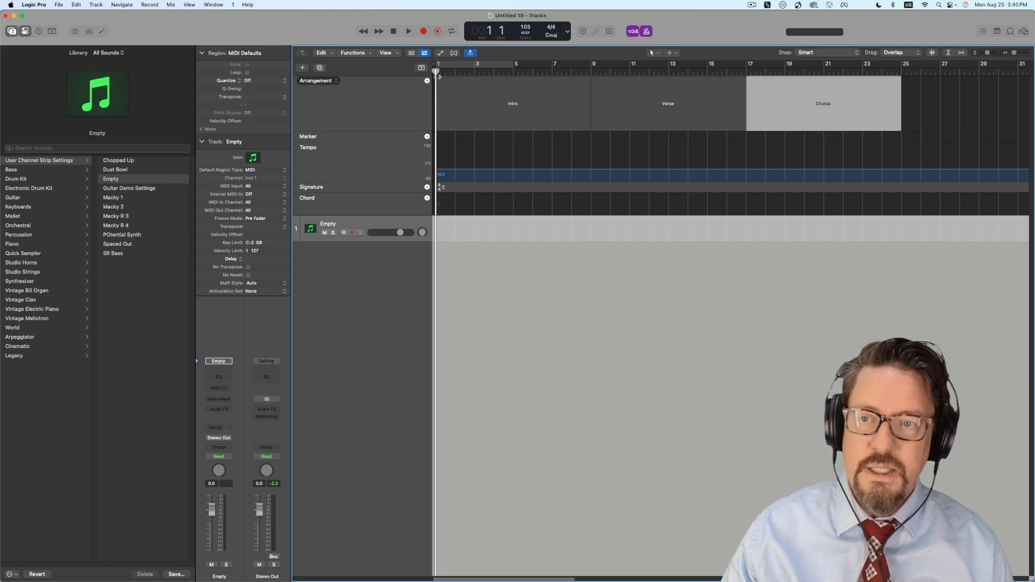
pyautogui.click(427, 81)
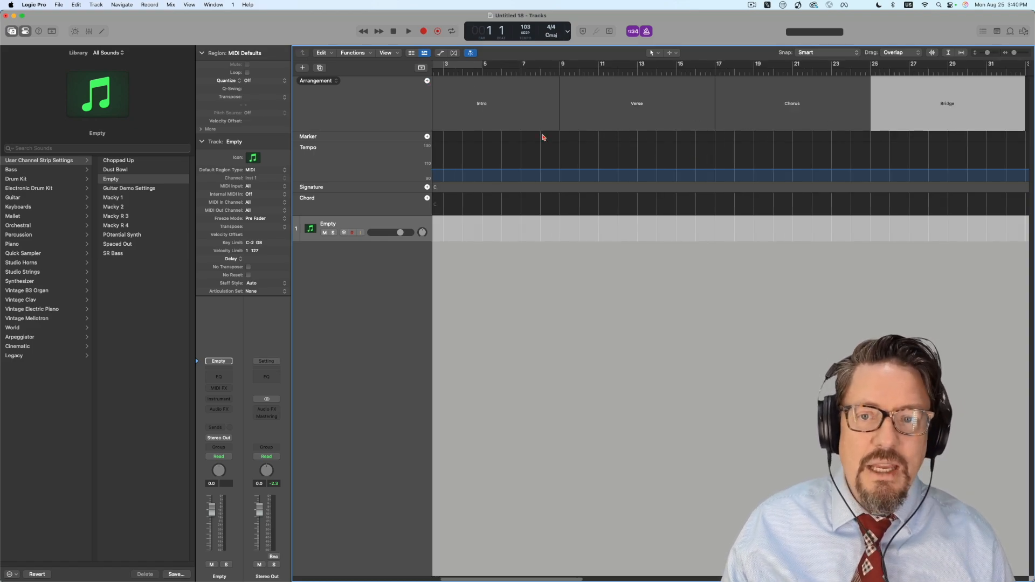
pyautogui.hscroll(5, 560, 127)
pyautogui.press('Return')
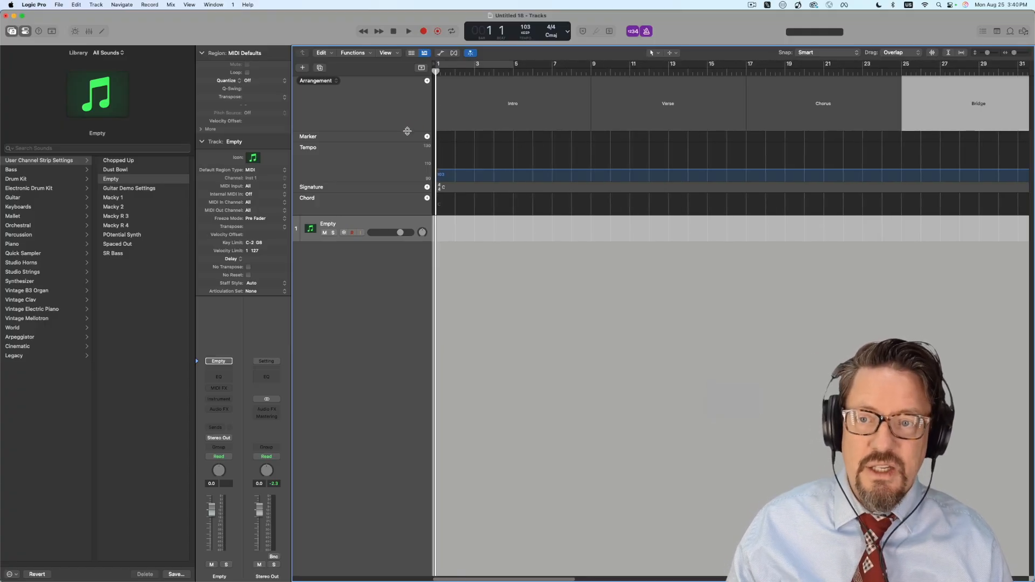
pyautogui.moveTo(406, 131); pyautogui.dragTo(407, 90)
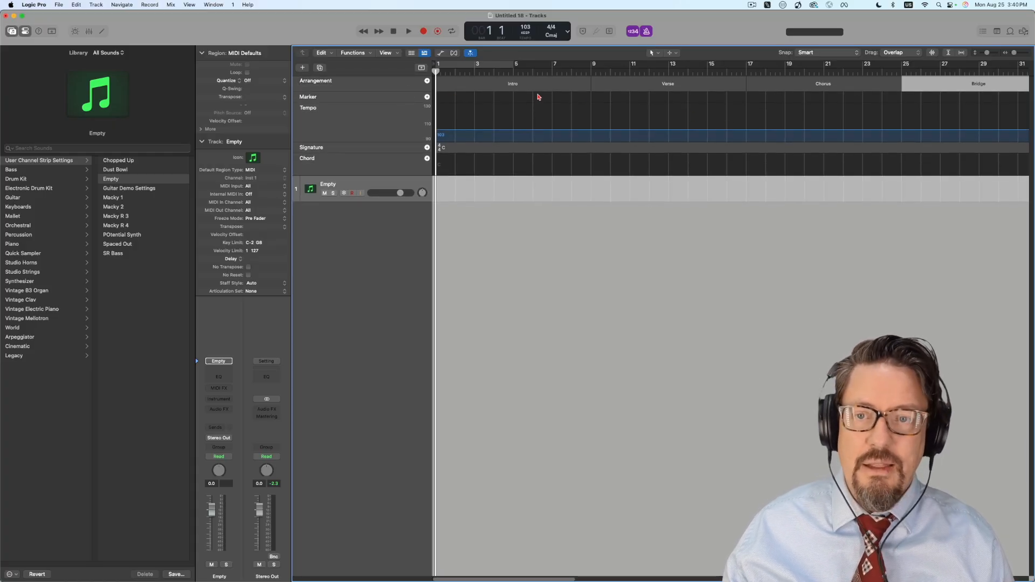
# - View the Arrangement track's Suspend Content Connection option and dismiss it without choosing it
pyautogui.click(335, 82)
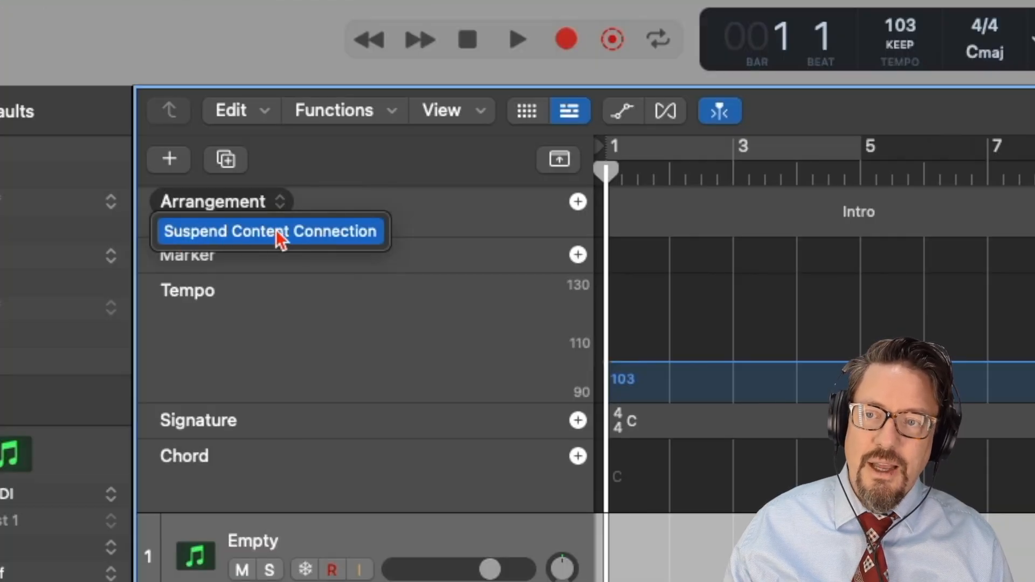
pyautogui.click(439, 210)
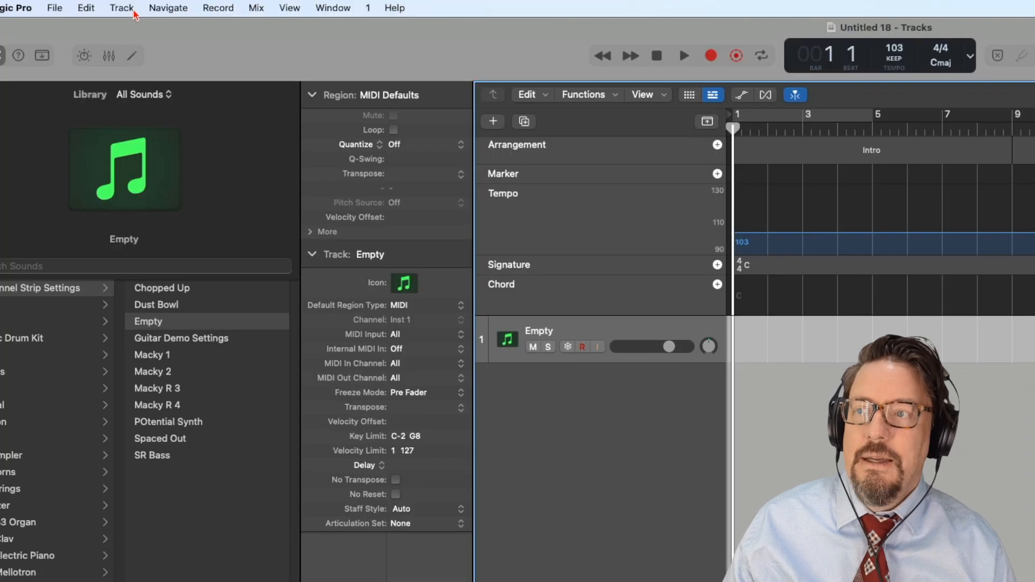
# - Create one new Session Player track with a Drummer in the Pop Rock style, routed to Stereo Output
pyautogui.click(100, 5)
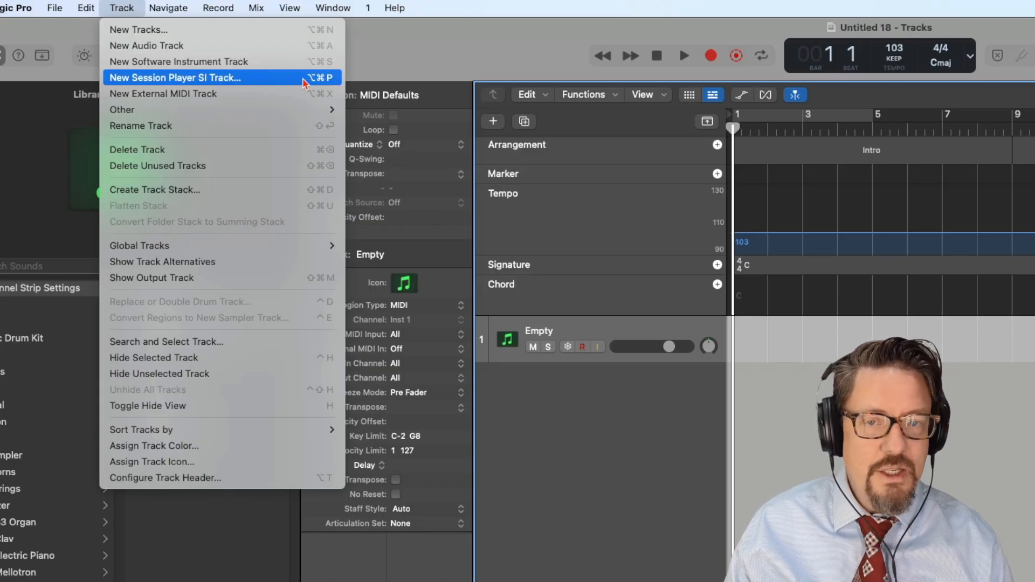
pyautogui.click(168, 81)
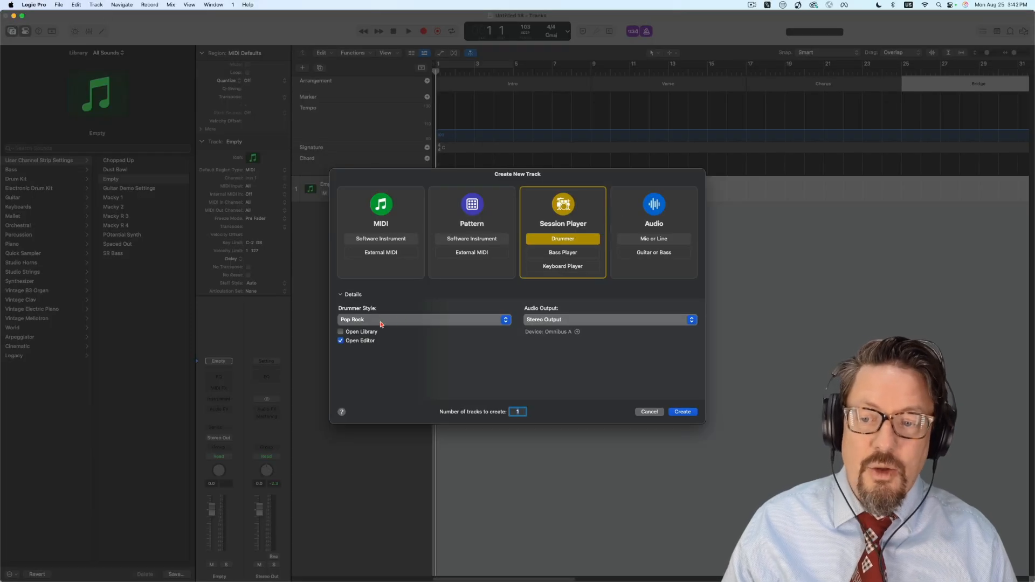
pyautogui.click(390, 322)
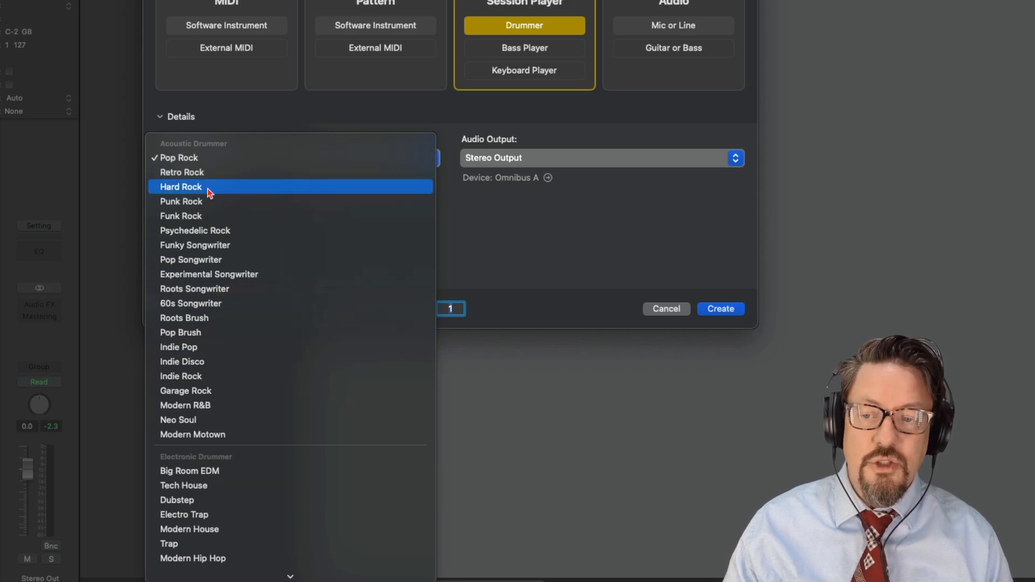
pyautogui.moveTo(290, 577)
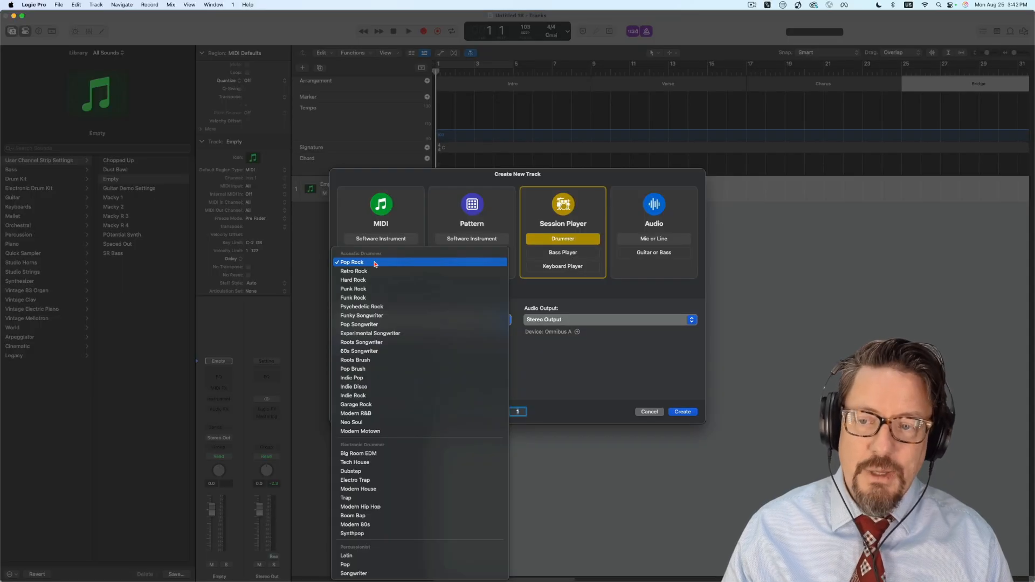
pyautogui.click(222, 63)
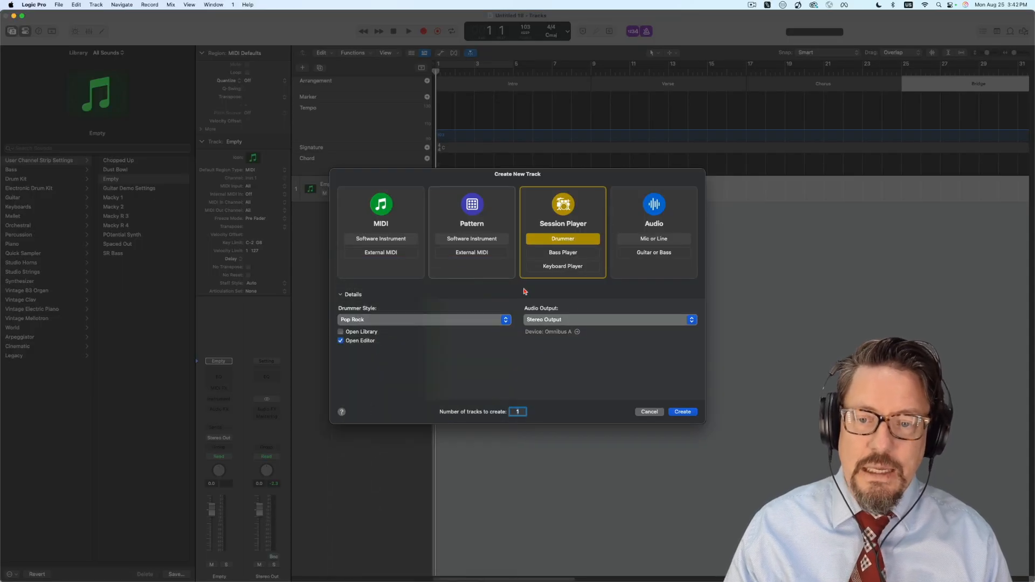
pyautogui.click(682, 412)
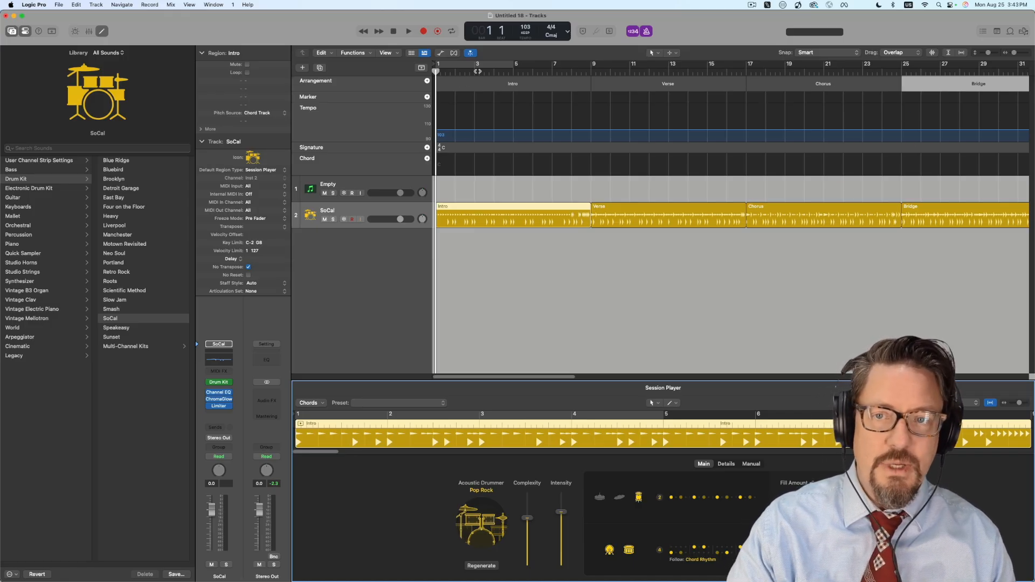
# - Play the drummer track, jumping from the Intro to the start of the Verse, Chorus and Bridge, and stop playback
pyautogui.click(459, 73)
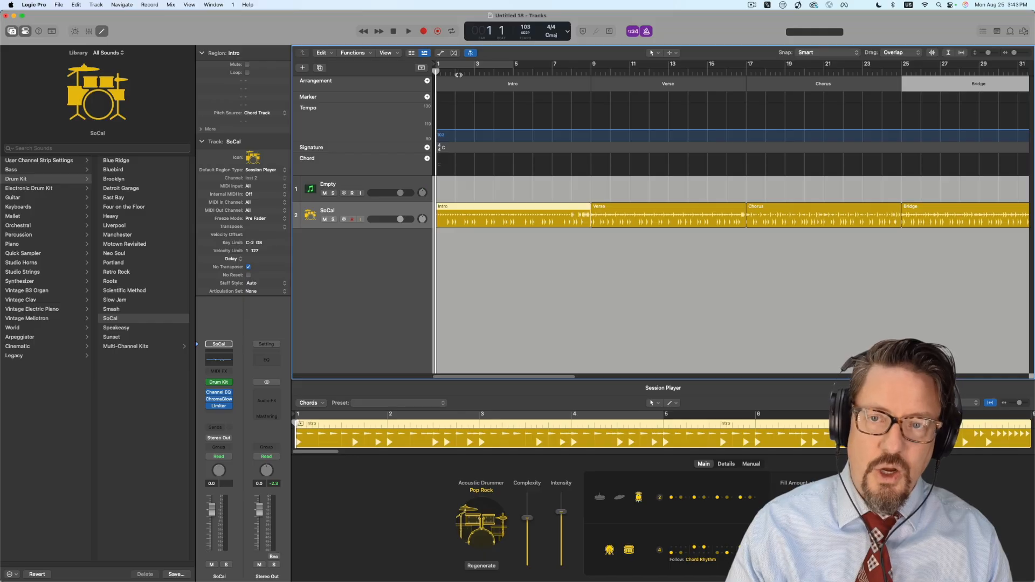
pyautogui.press('space')
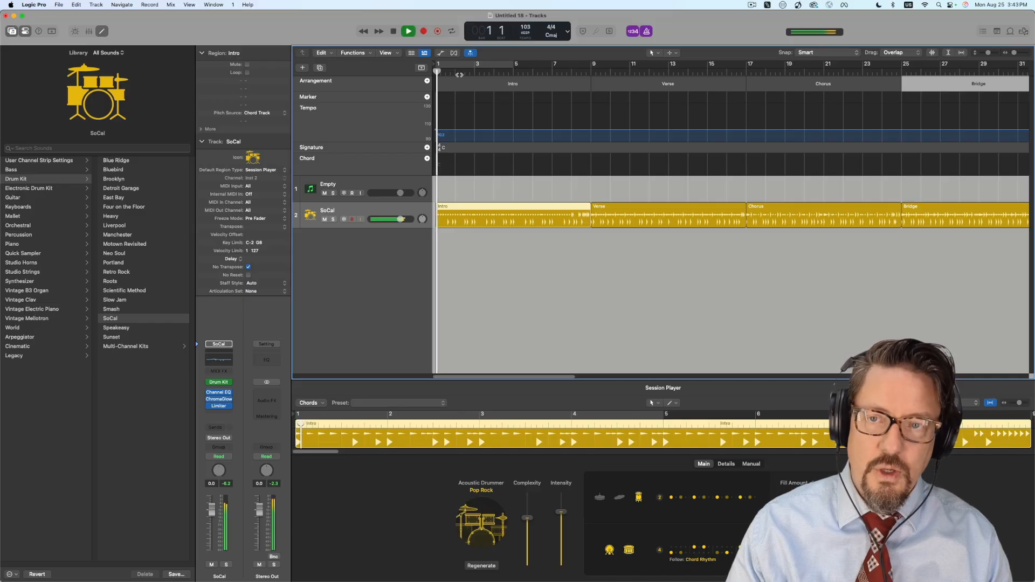
pyautogui.click(594, 68)
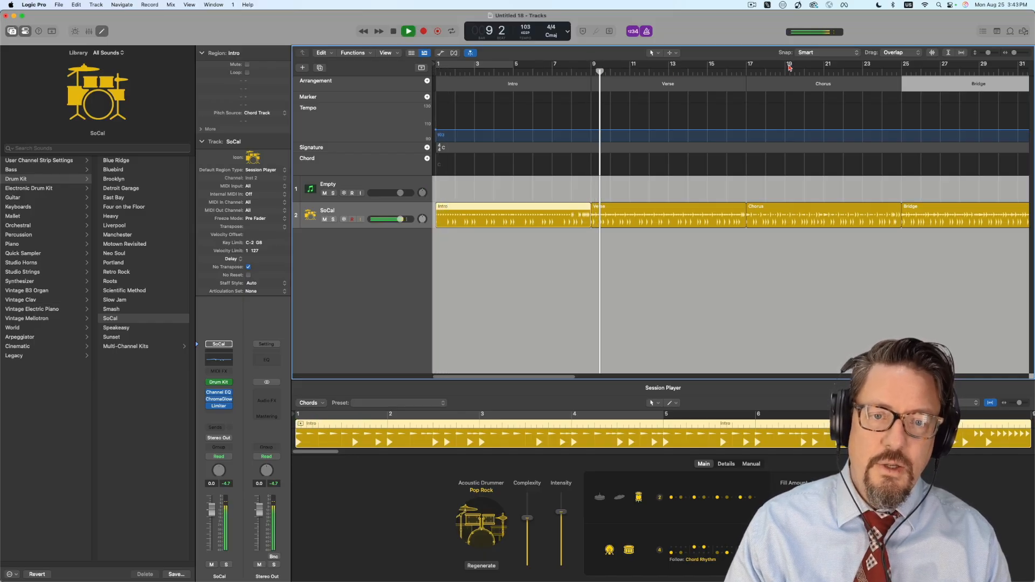
pyautogui.click(754, 68)
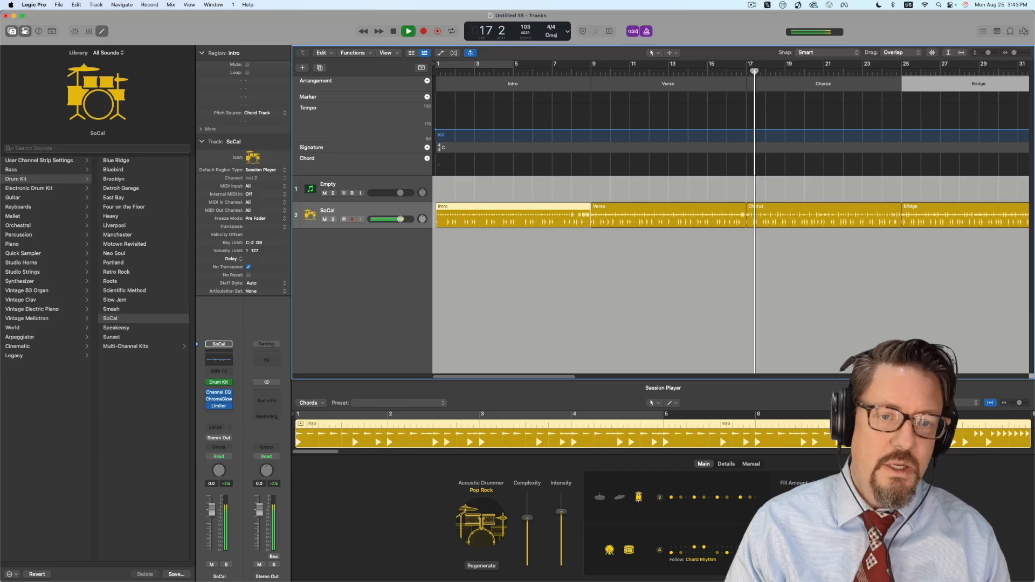
pyautogui.click(903, 69)
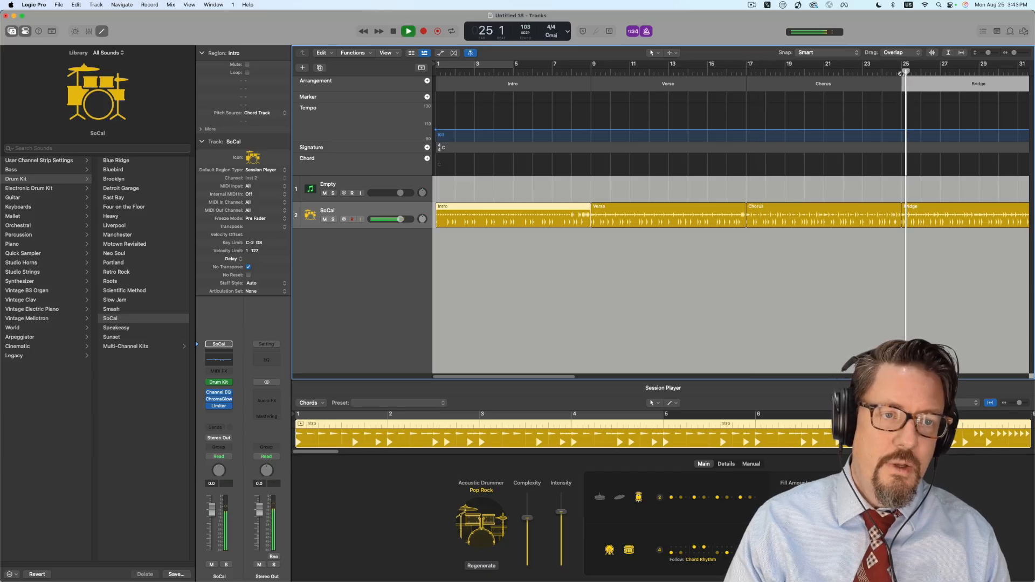
pyautogui.press('space')
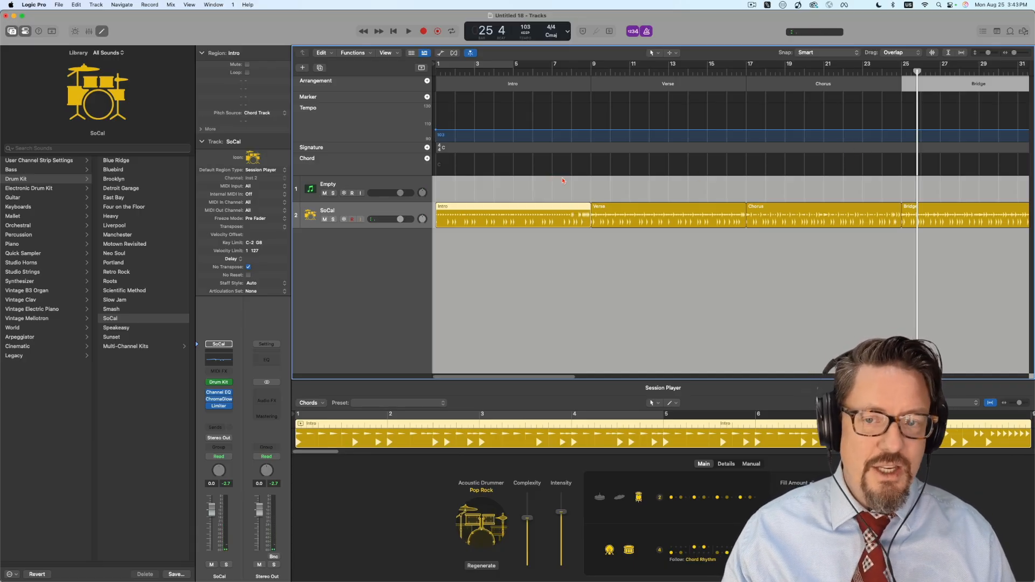
# - Move the playhead through the Intro, Verse, Chorus and Bridge sections and back to bar 4
pyautogui.click(447, 73)
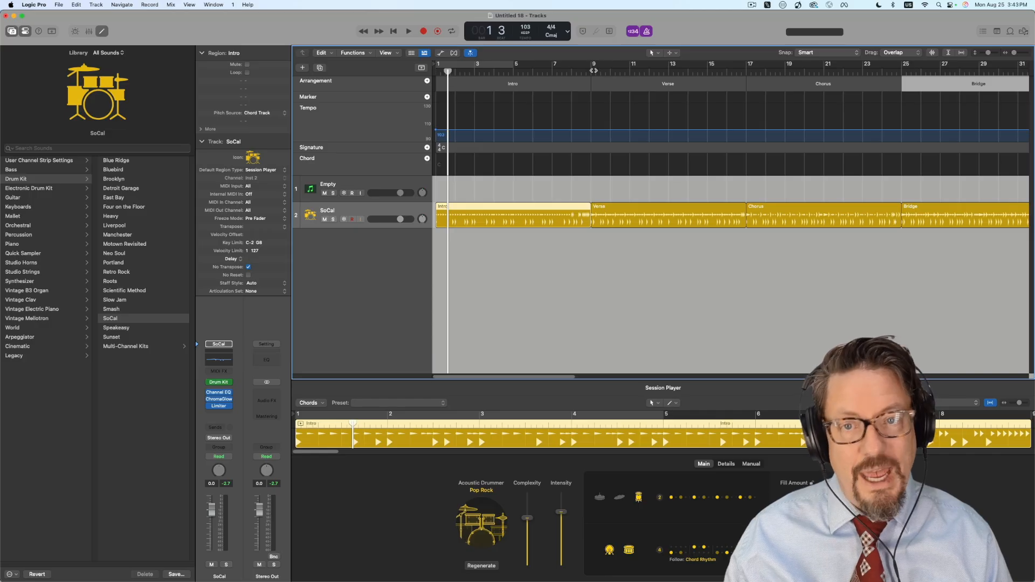
pyautogui.click(622, 71)
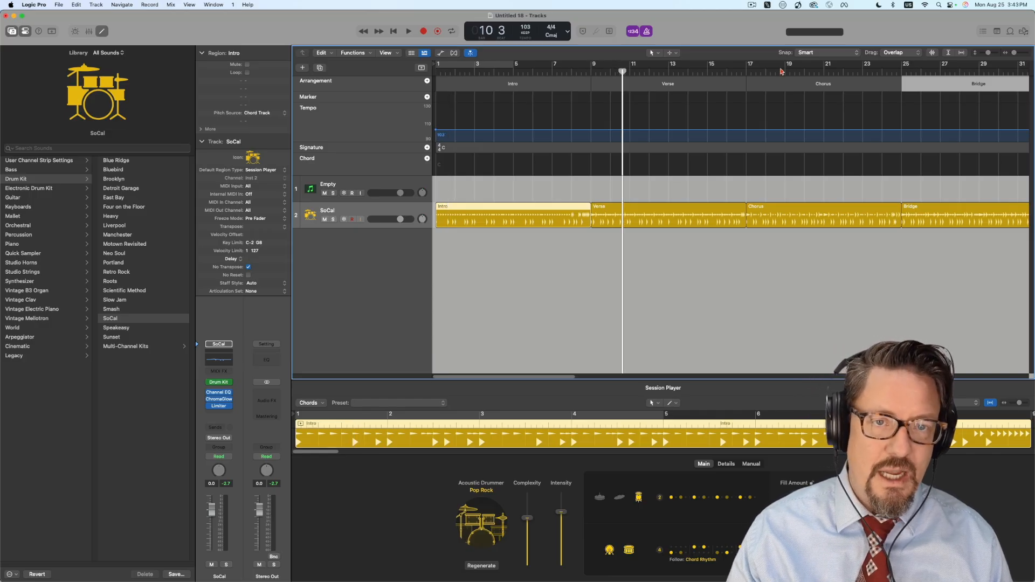
pyautogui.click(784, 71)
pyautogui.click(928, 71)
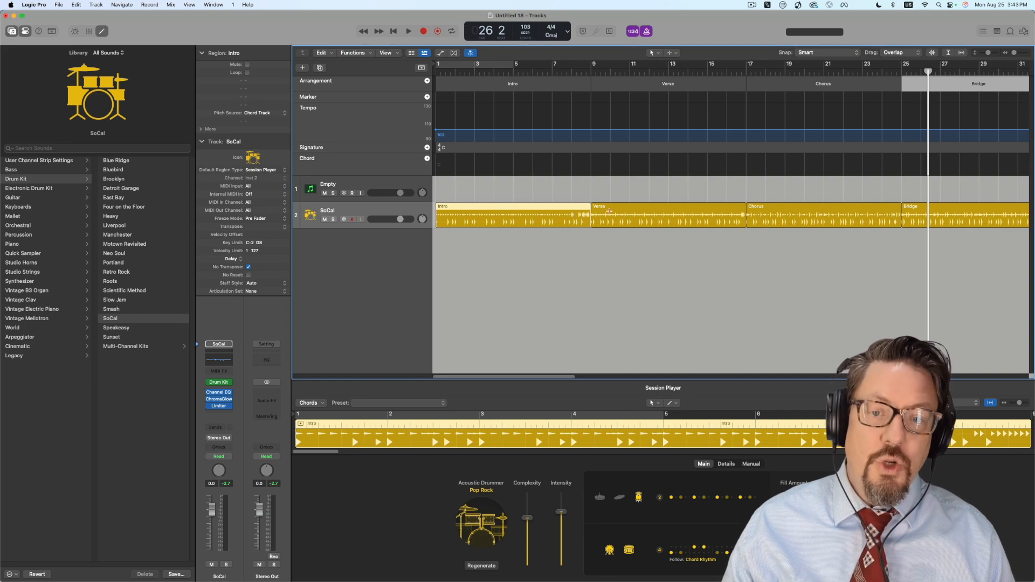
pyautogui.click(494, 71)
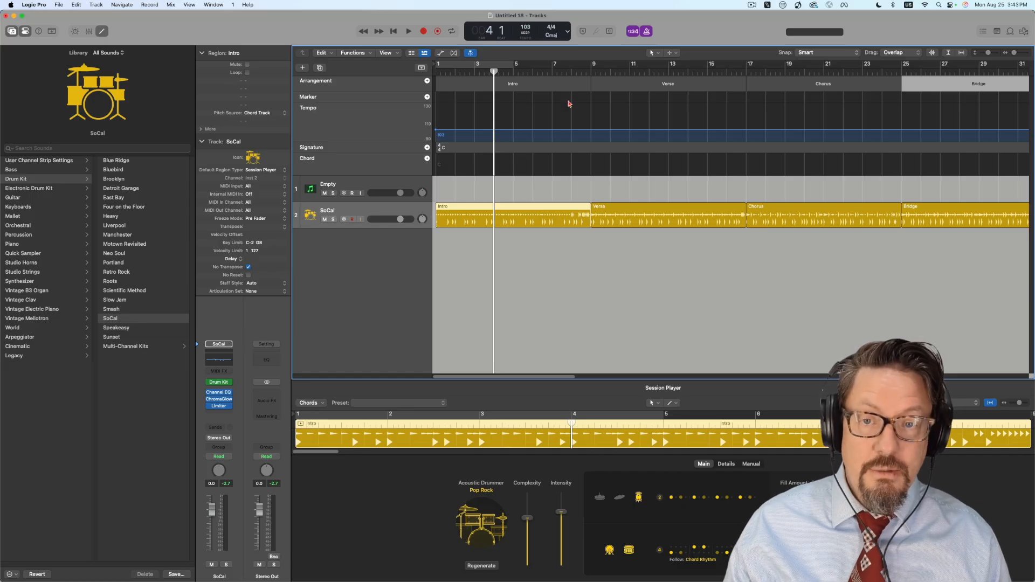
# - Examine the drummer's region settings for the Verse, Chorus and Bridge, and return to the Intro region
pyautogui.click(616, 208)
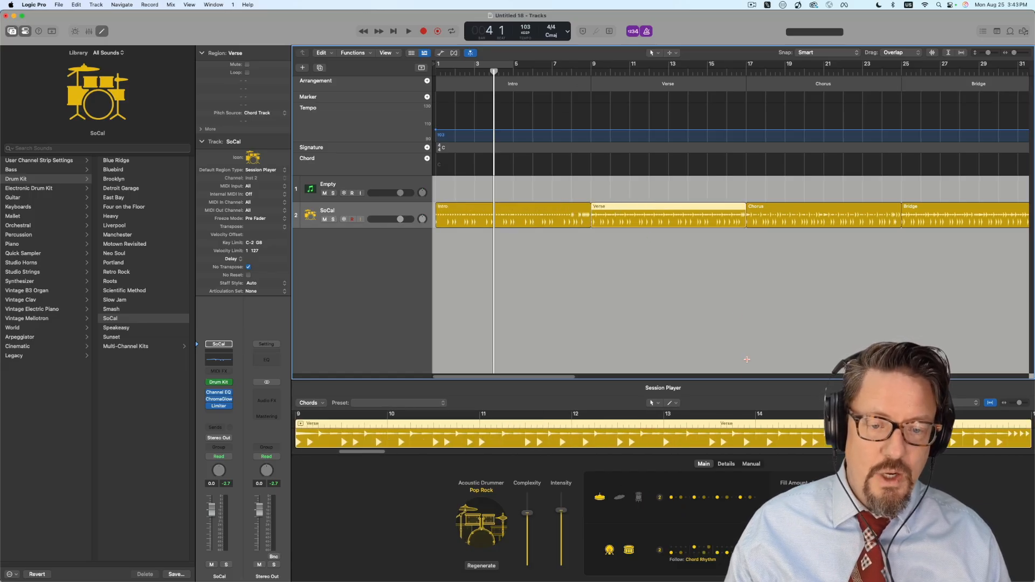
pyautogui.click(807, 206)
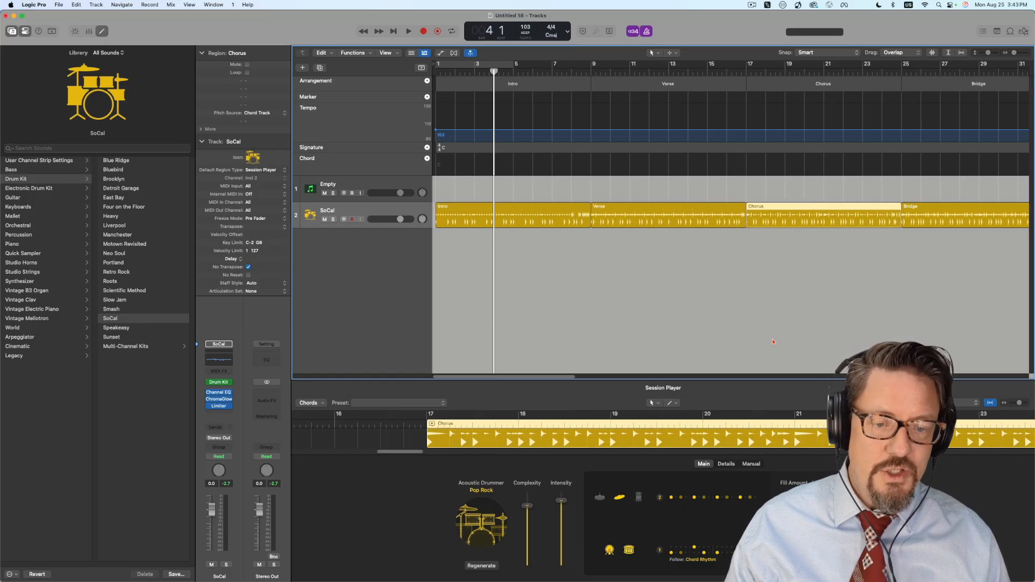
pyautogui.click(922, 206)
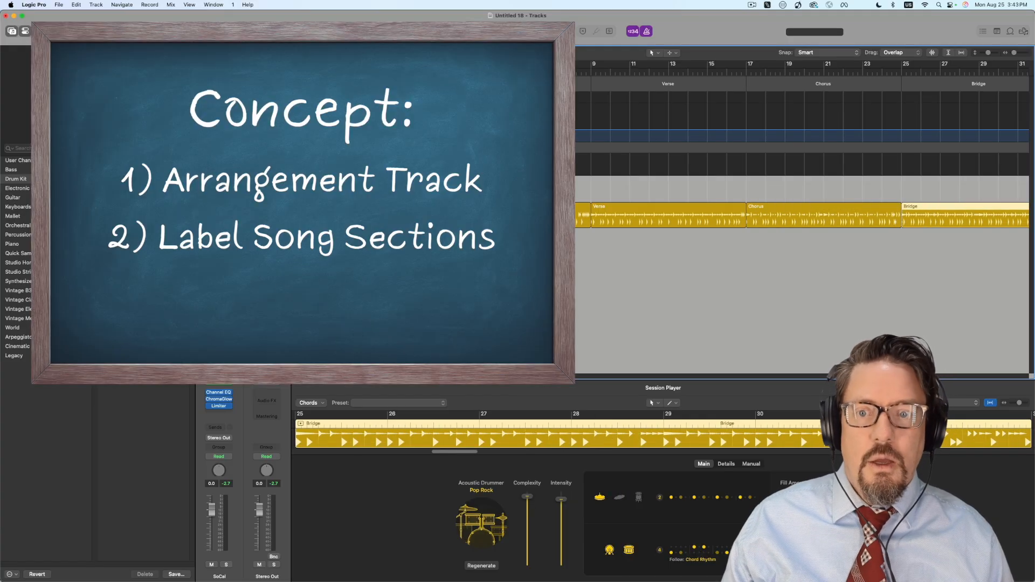
pyautogui.click(482, 210)
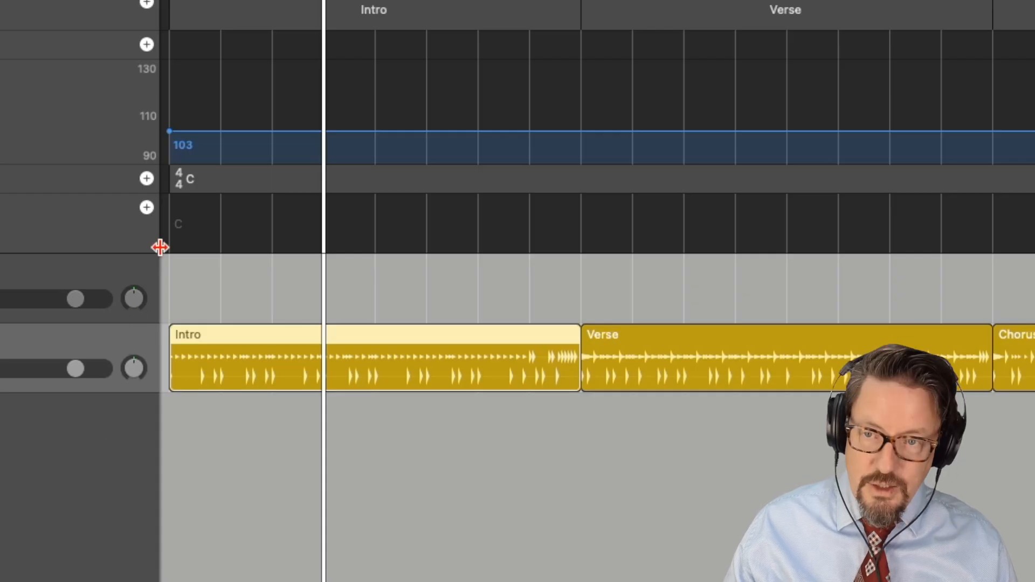
# - Add a C major chord to the Chord track and move it to the start of the Intro at bar 1
pyautogui.click(146, 208)
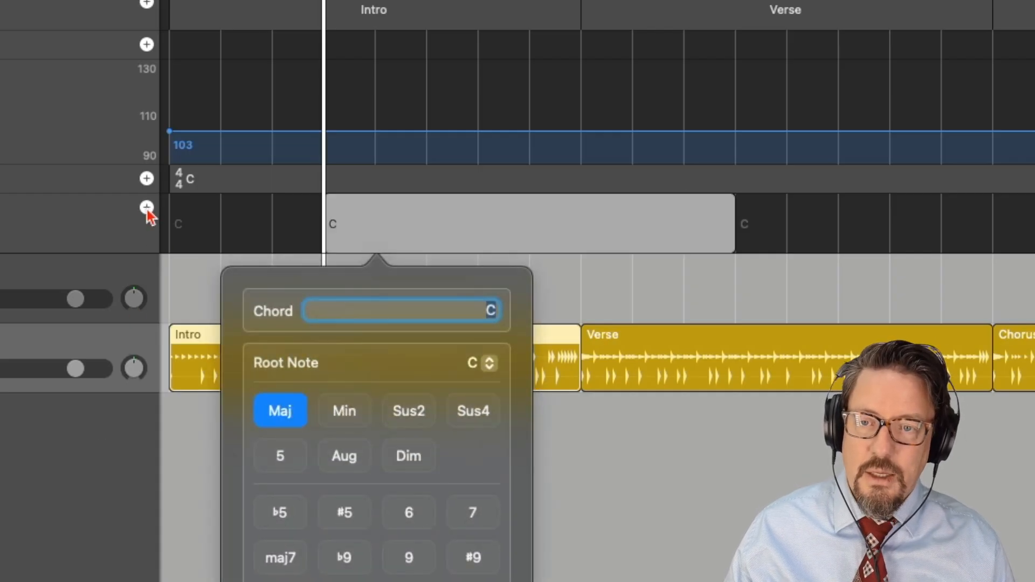
pyautogui.click(260, 203)
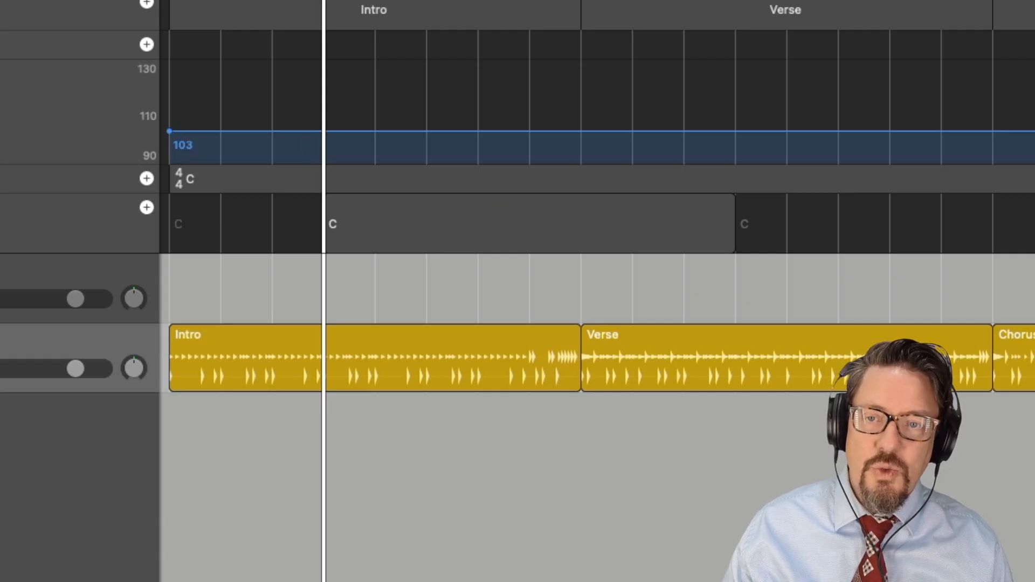
pyautogui.moveTo(415, 205); pyautogui.dragTo(257, 206)
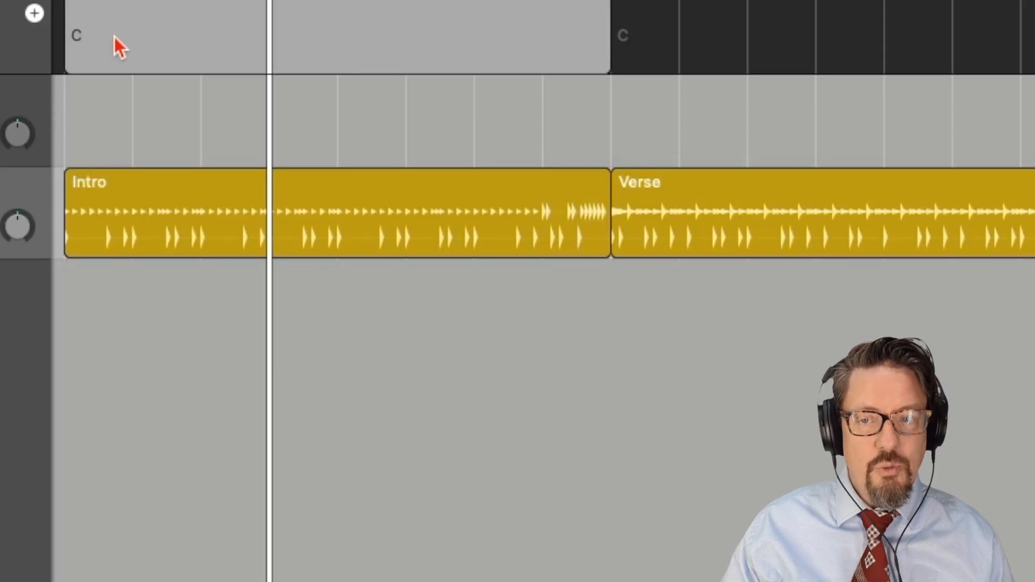
# - Apply the I - V - vi - IV chord progression to the Intro and copy it across the Verse, Chorus and Bridge
pyautogui.rightClick(116, 39)
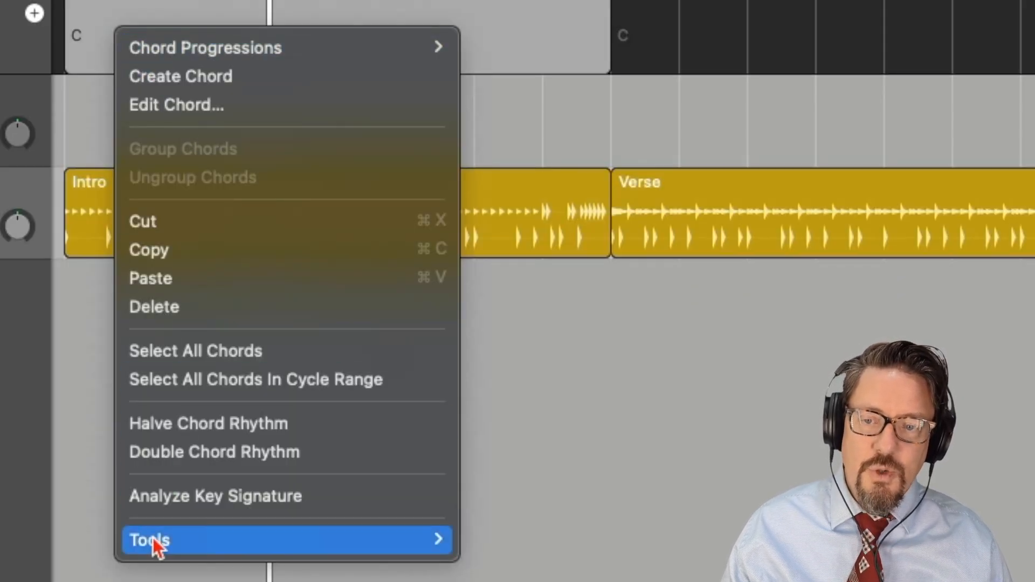
pyautogui.moveTo(172, 49)
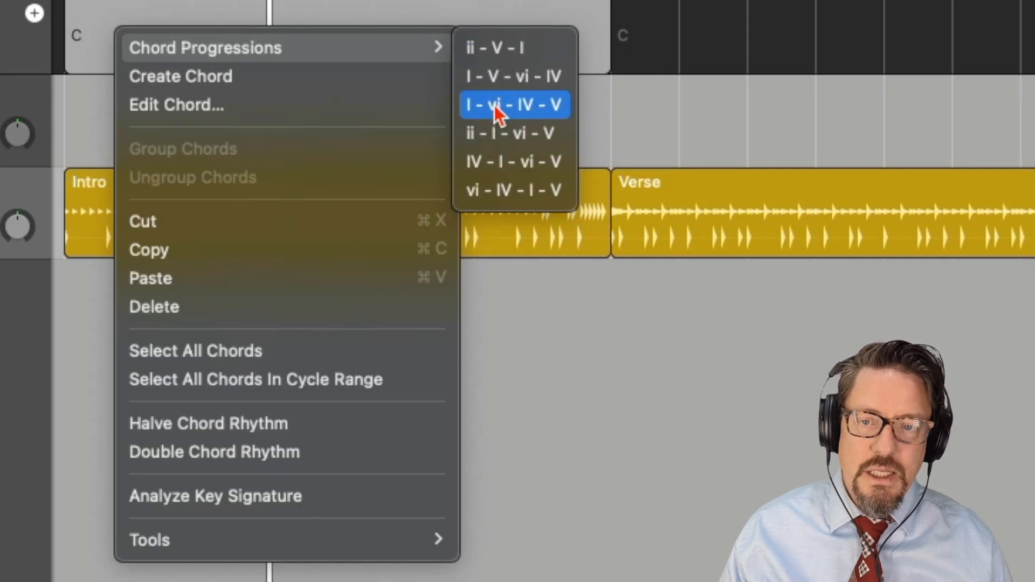
pyautogui.click(533, 83)
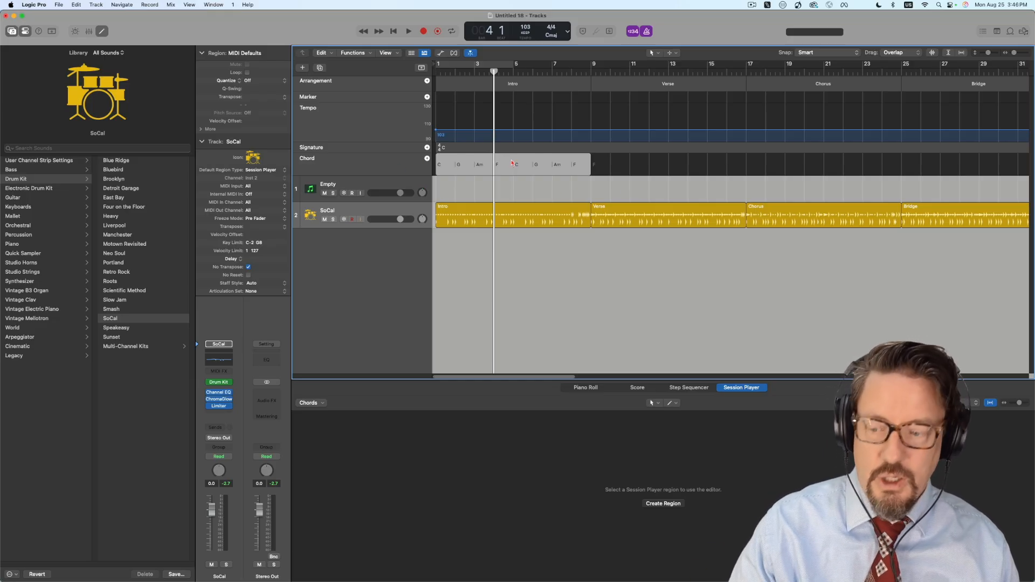
pyautogui.moveTo(479, 160); pyautogui.dragTo(908, 164)
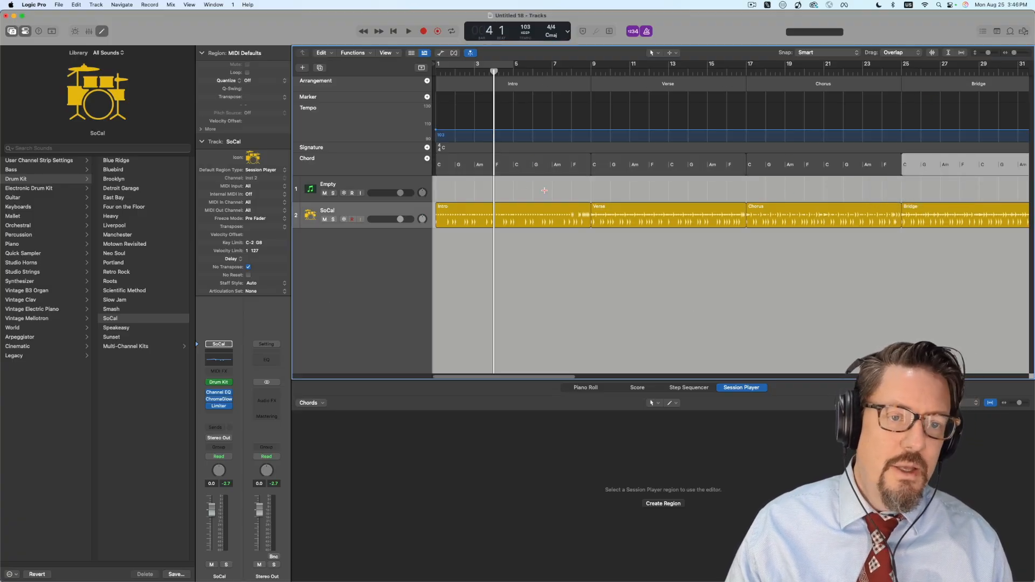
pyautogui.click(515, 182)
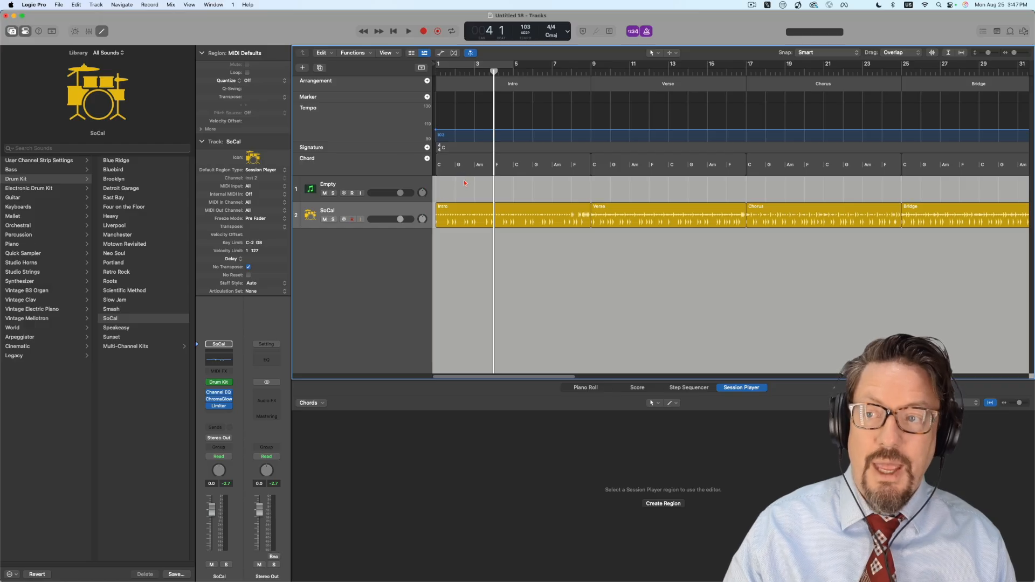
# - Create one new Session Player track with a Bass Player in the Retro Rock style, routed to Stereo Output
pyautogui.click(96, 5)
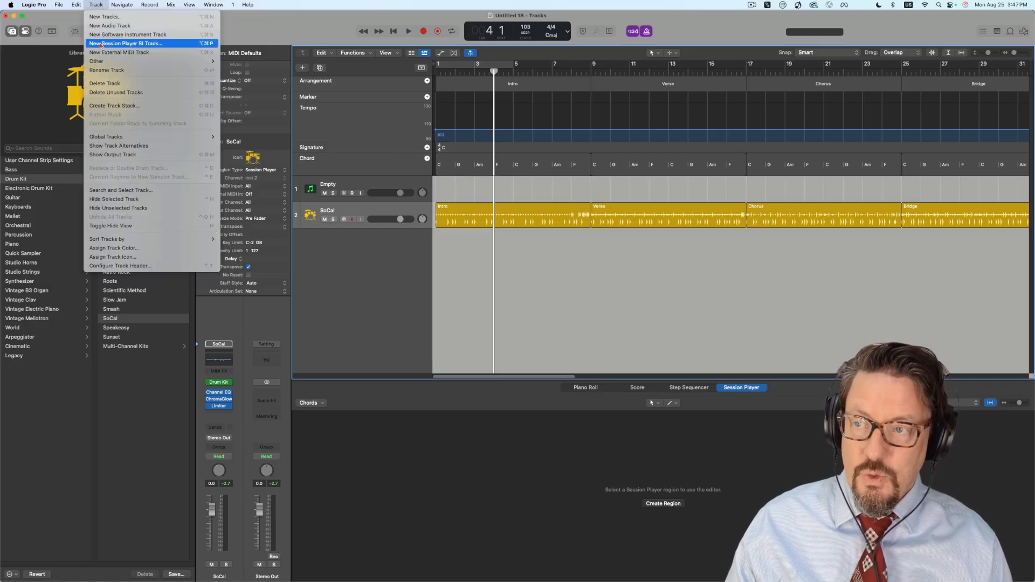
pyautogui.click(138, 44)
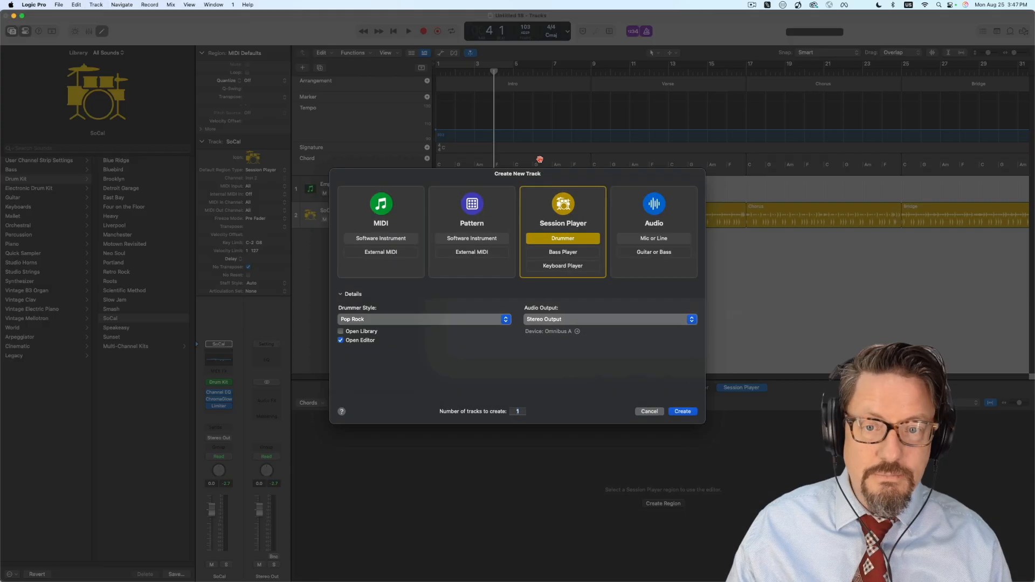
pyautogui.click(562, 254)
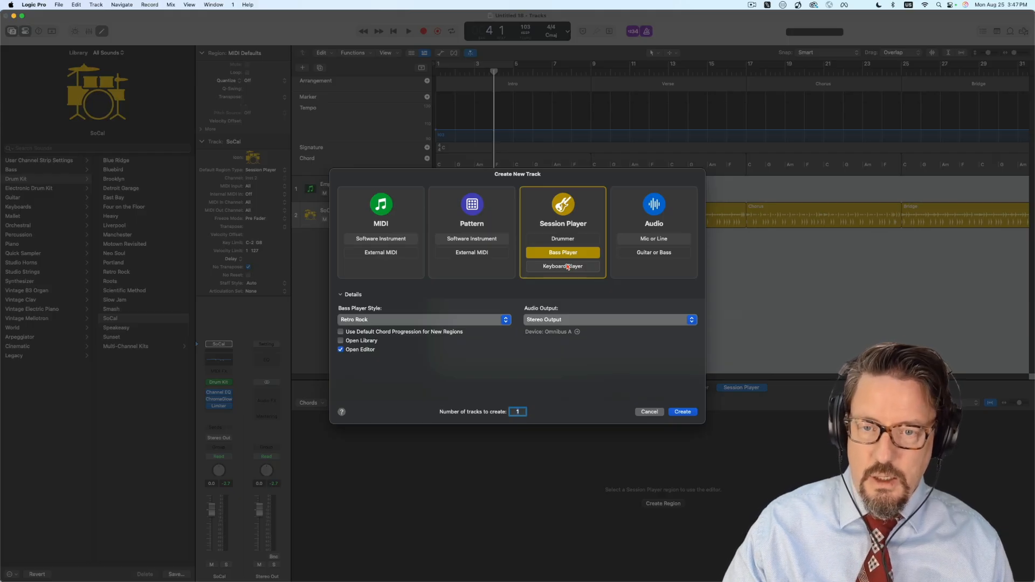
pyautogui.click(682, 411)
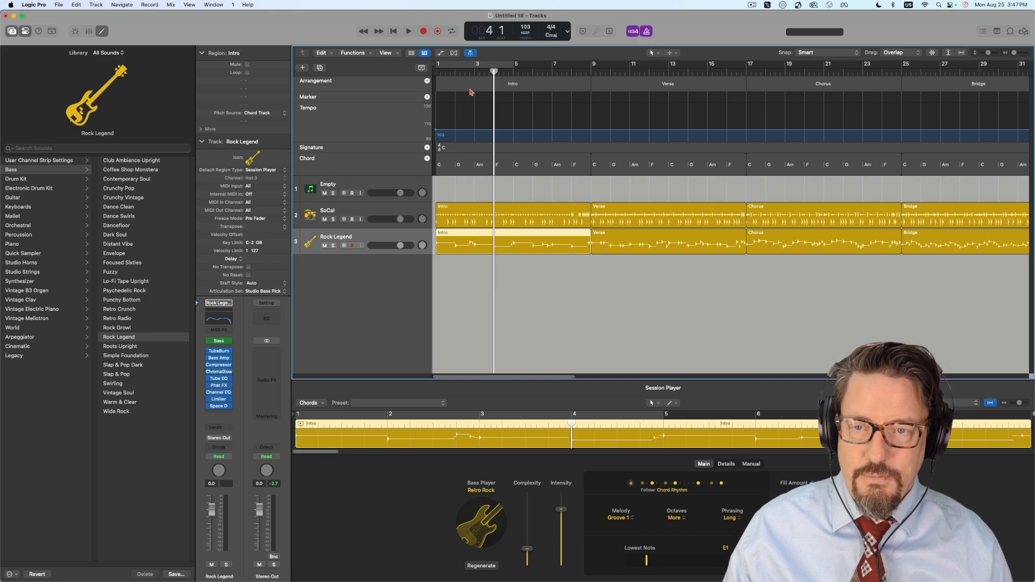
# - Examine the bass player's Verse, Chorus, Bridge and Intro regions and play the song from bar 1 into the Verse
pyautogui.press('Return')
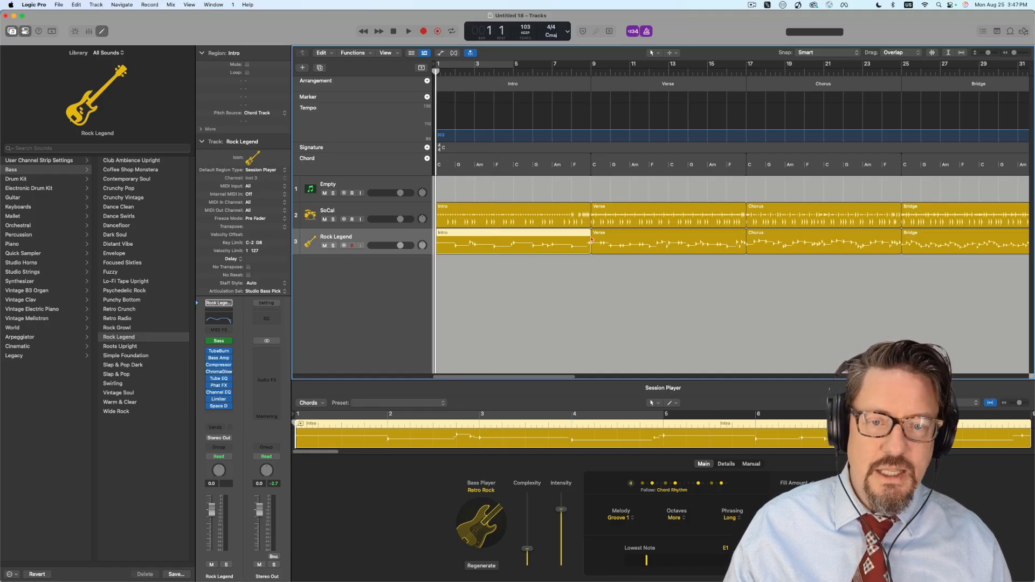
pyautogui.click(647, 241)
pyautogui.click(830, 241)
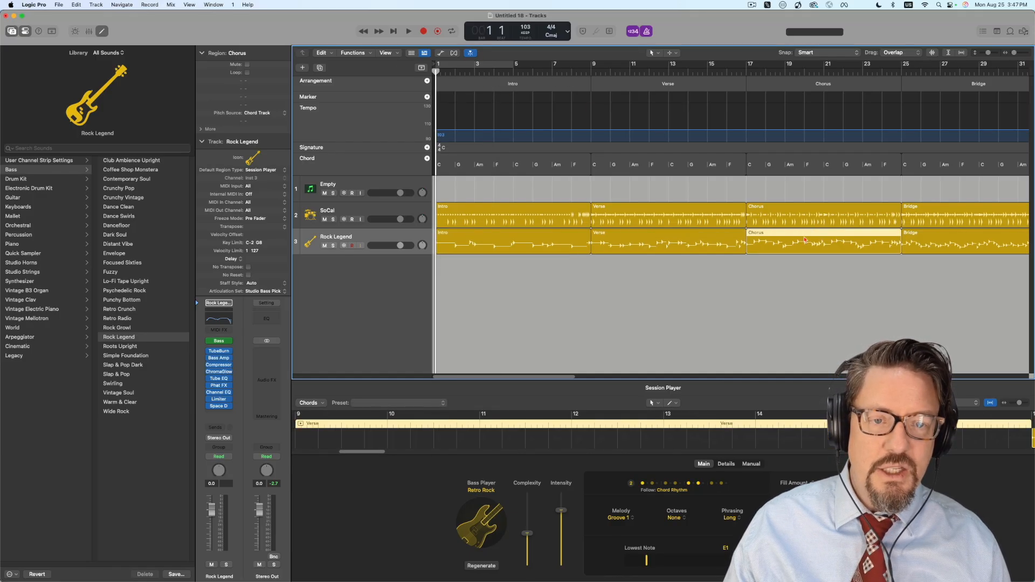
pyautogui.click(950, 241)
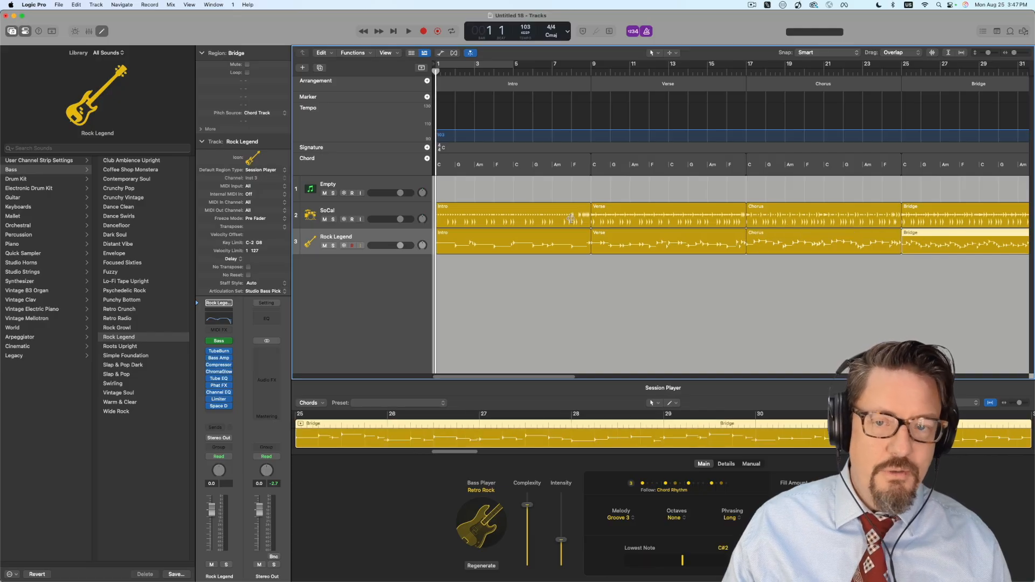
pyautogui.click(542, 237)
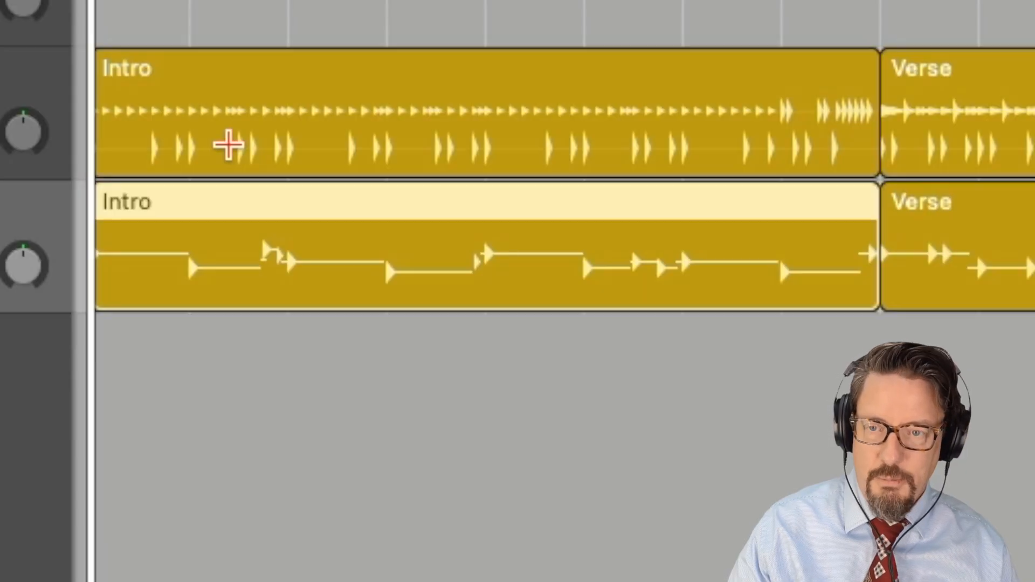
pyautogui.press('space')
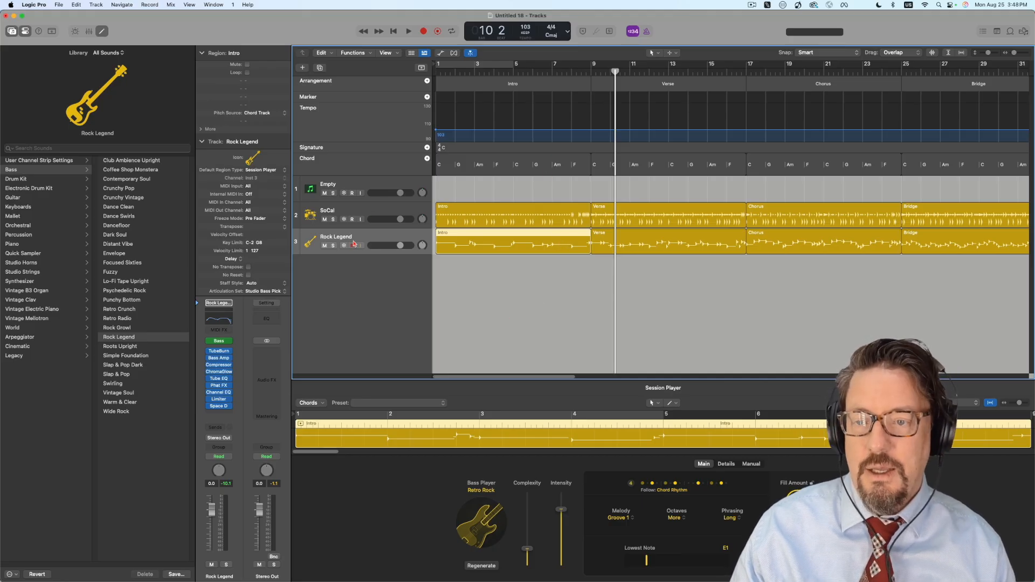
# - Create one new Session Player track with a Keyboard Player in the Broken Chords style, routed to Stereo Output
pyautogui.click(96, 5)
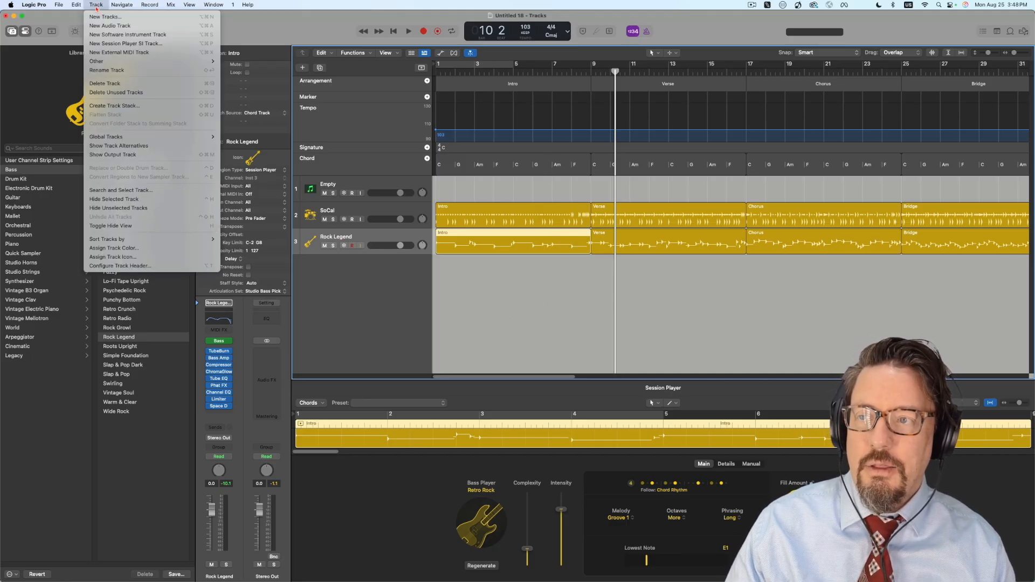
pyautogui.click(105, 45)
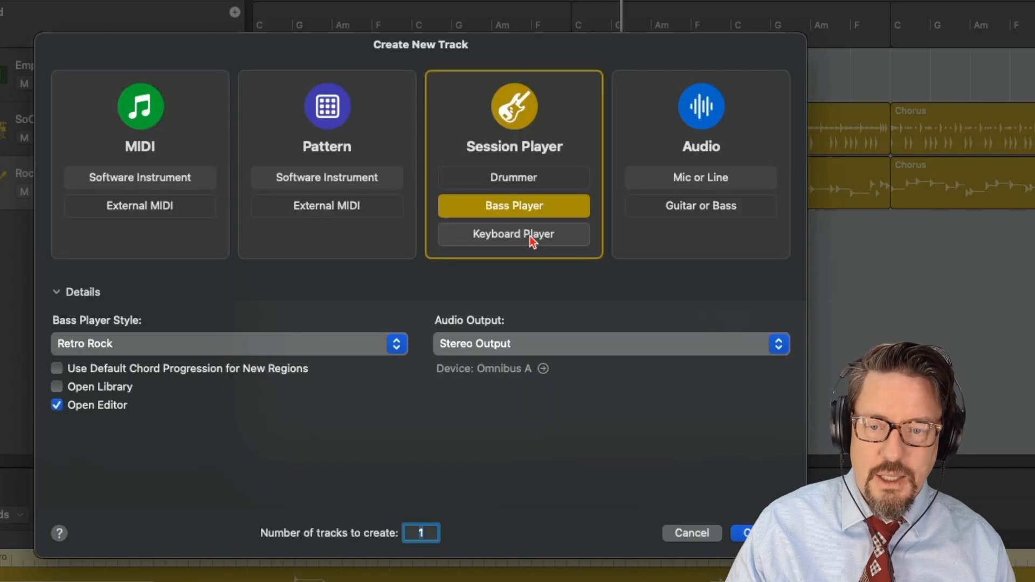
pyautogui.click(574, 269)
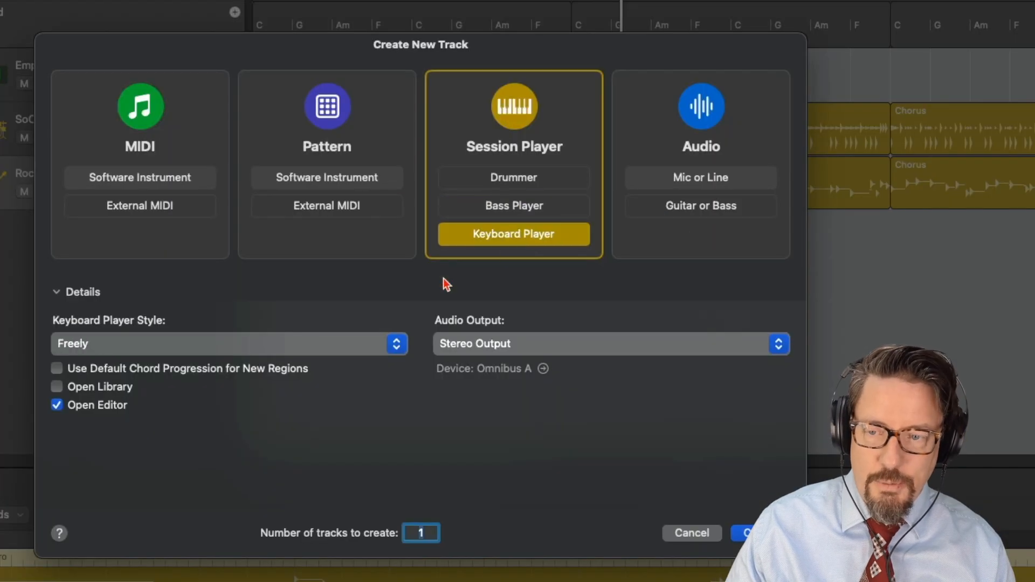
pyautogui.click(157, 345)
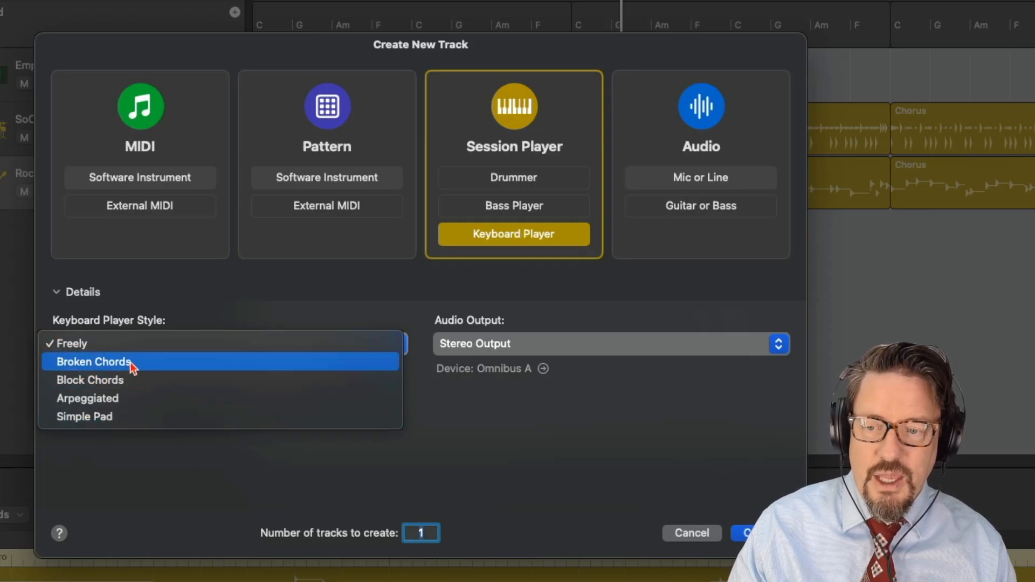
pyautogui.click(144, 362)
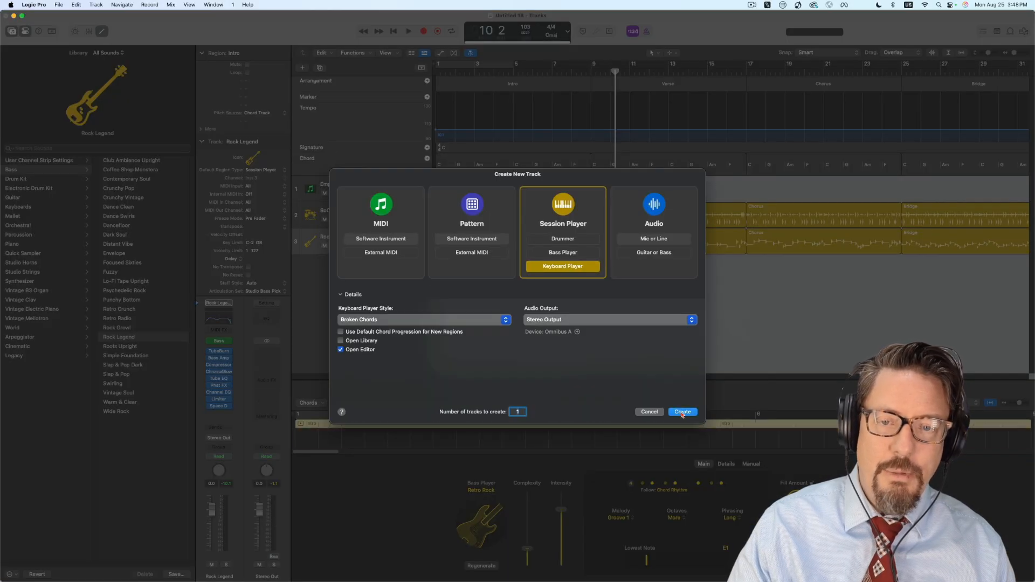
pyautogui.click(747, 532)
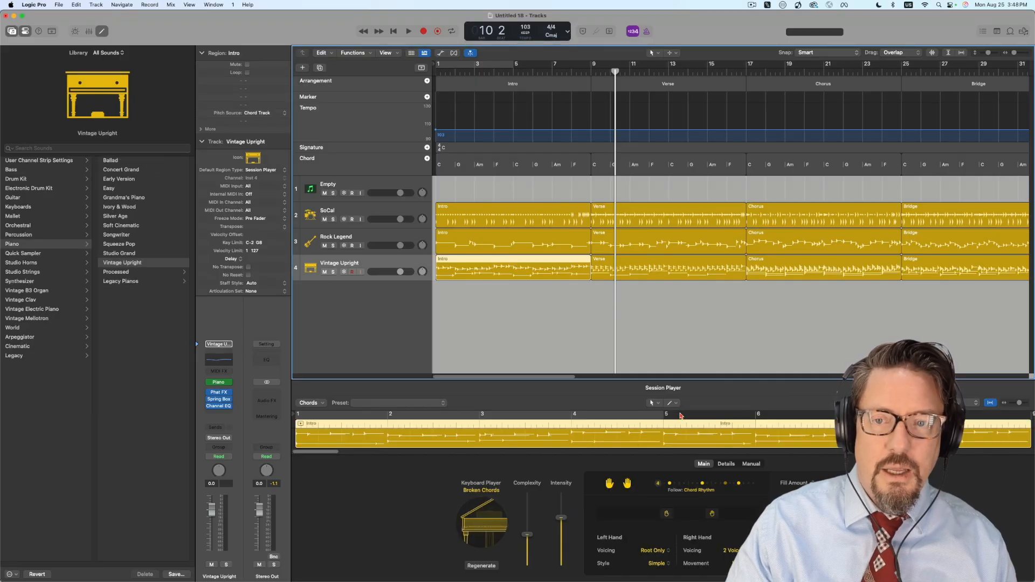
# - Play the drums, bass and piano together from bar 1, jumping ahead to the Chorus and the Bridge, and stop playback
pyautogui.press('Return')
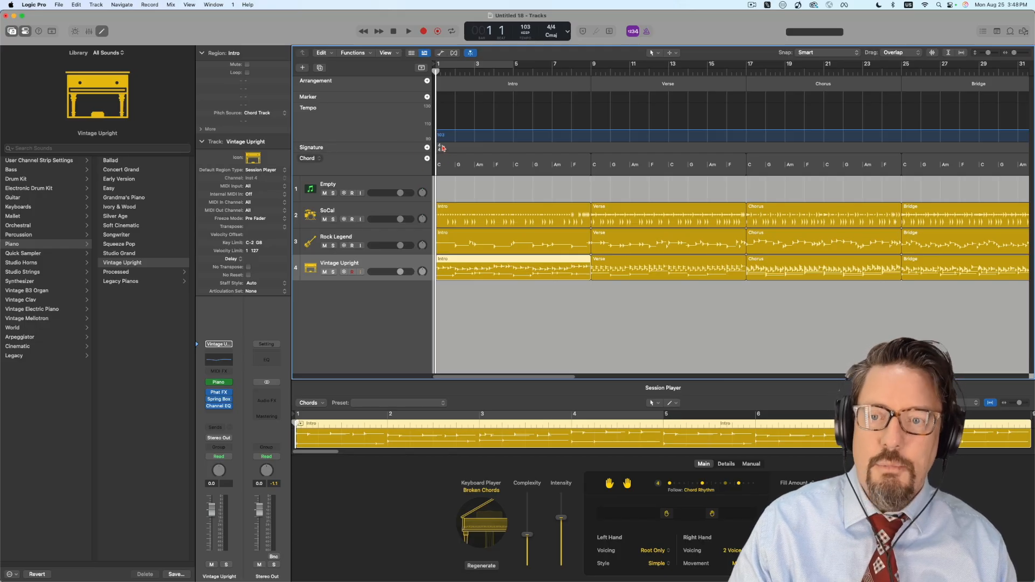
pyautogui.press('space')
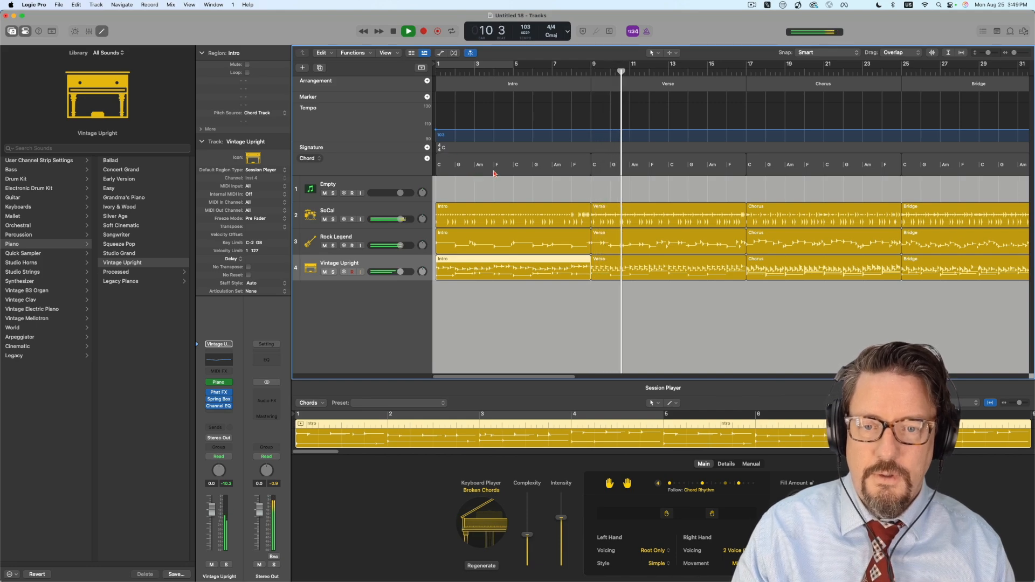
pyautogui.click(801, 70)
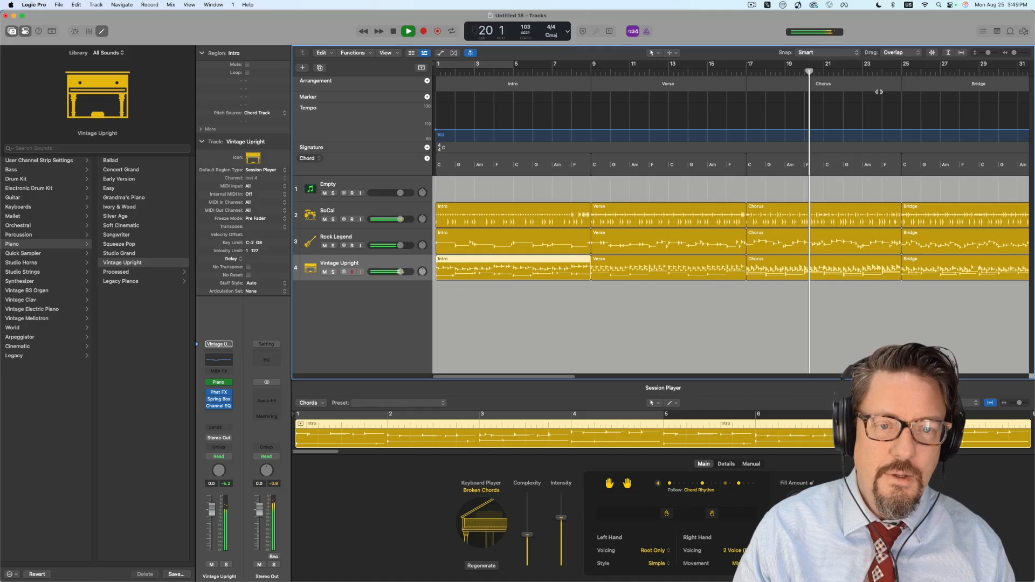
pyautogui.press('space')
pyautogui.click(920, 73)
pyautogui.press('space')
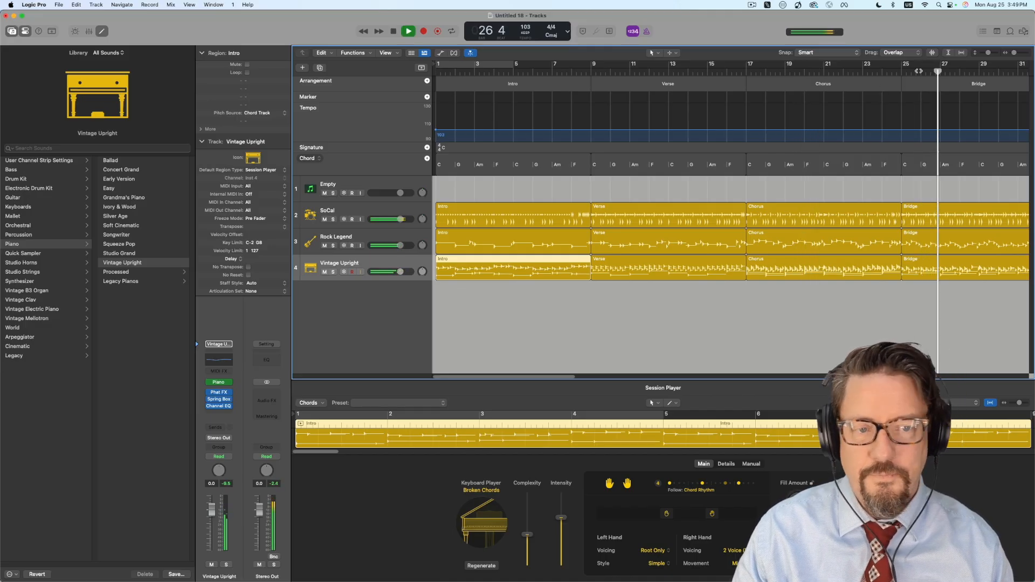
pyautogui.press('space')
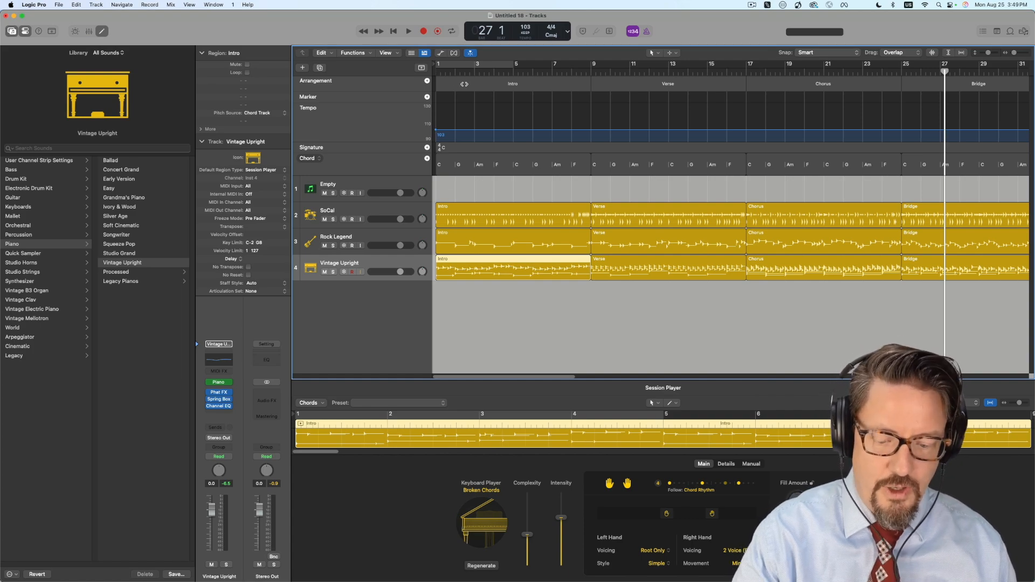
# - Color the bass track's Verse region purple with the color palette and deselect it
pyautogui.press('super+Left')
pyautogui.press('super+Left')
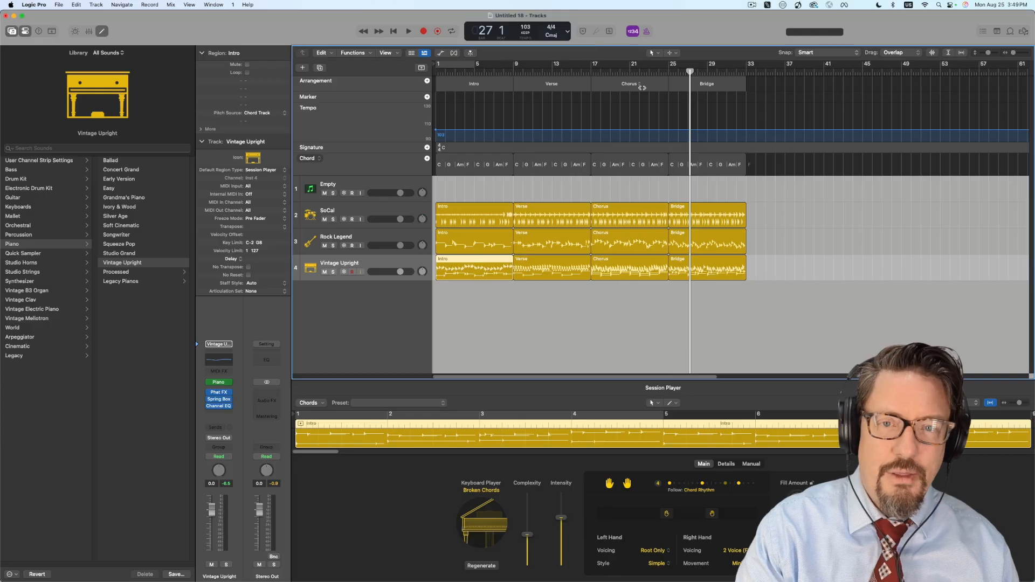
pyautogui.press('super+Left')
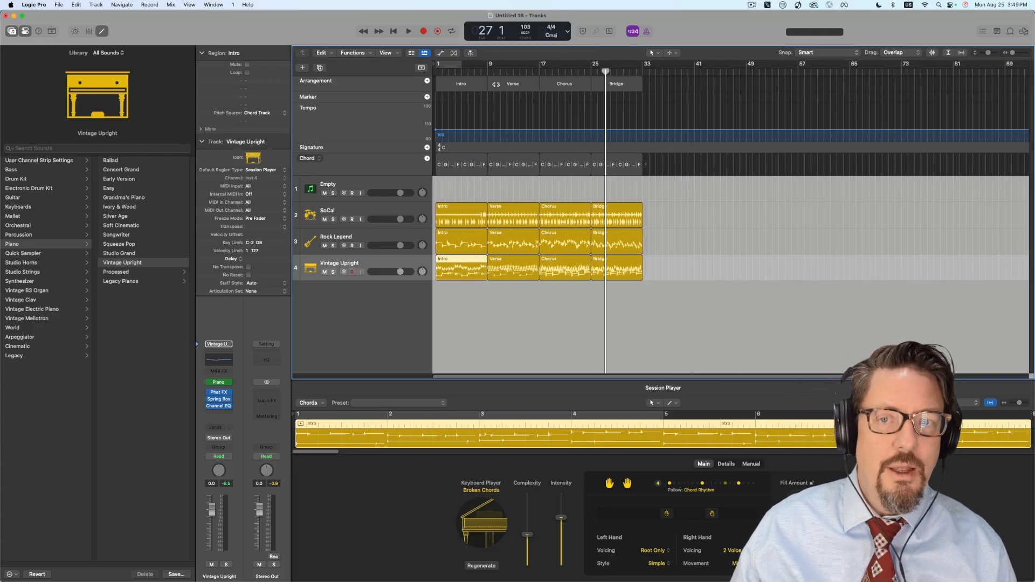
pyautogui.click(496, 84)
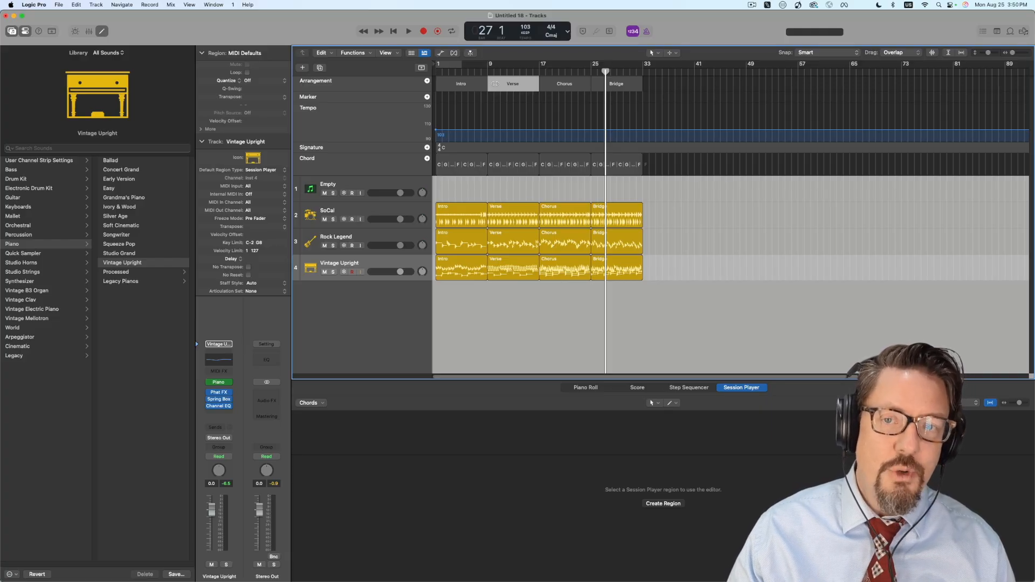
pyautogui.click(189, 5)
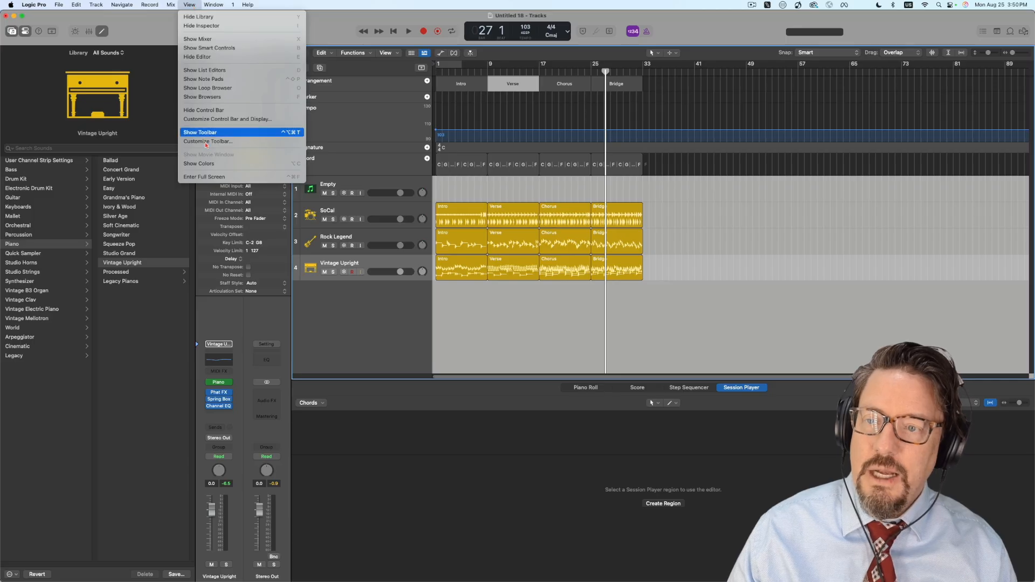
pyautogui.click(212, 164)
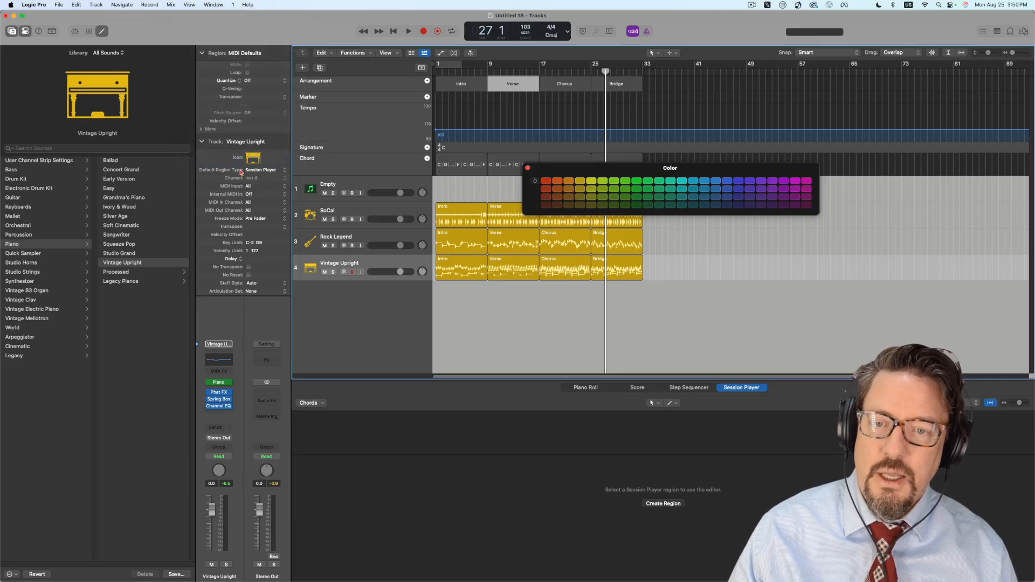
pyautogui.click(512, 238)
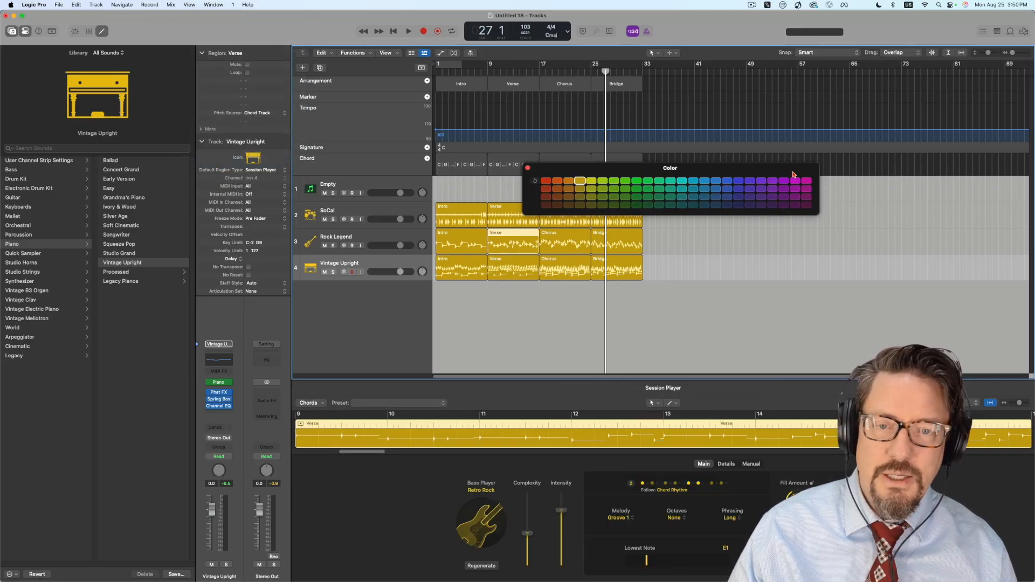
pyautogui.click(796, 190)
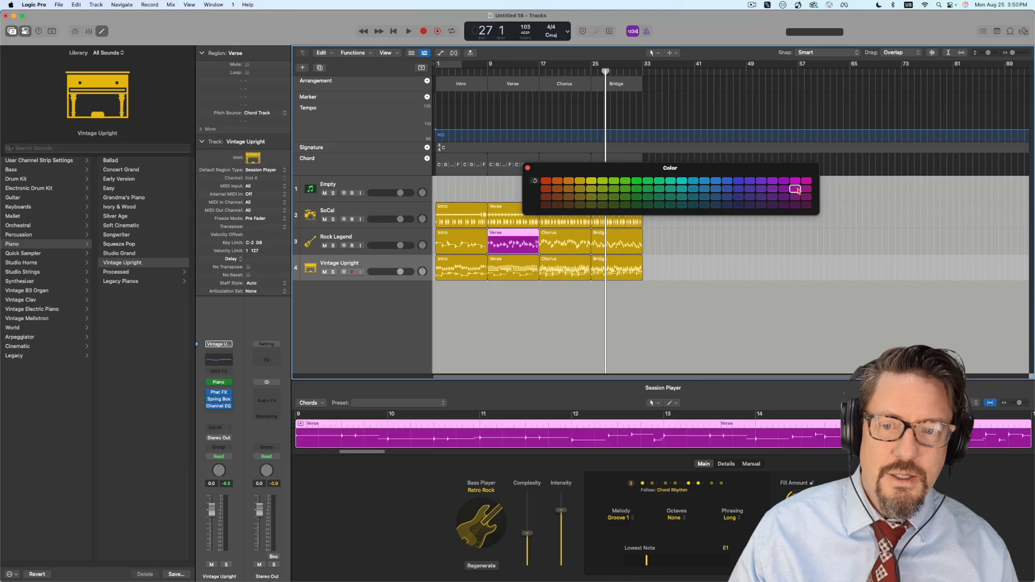
pyautogui.click(528, 168)
pyautogui.click(518, 291)
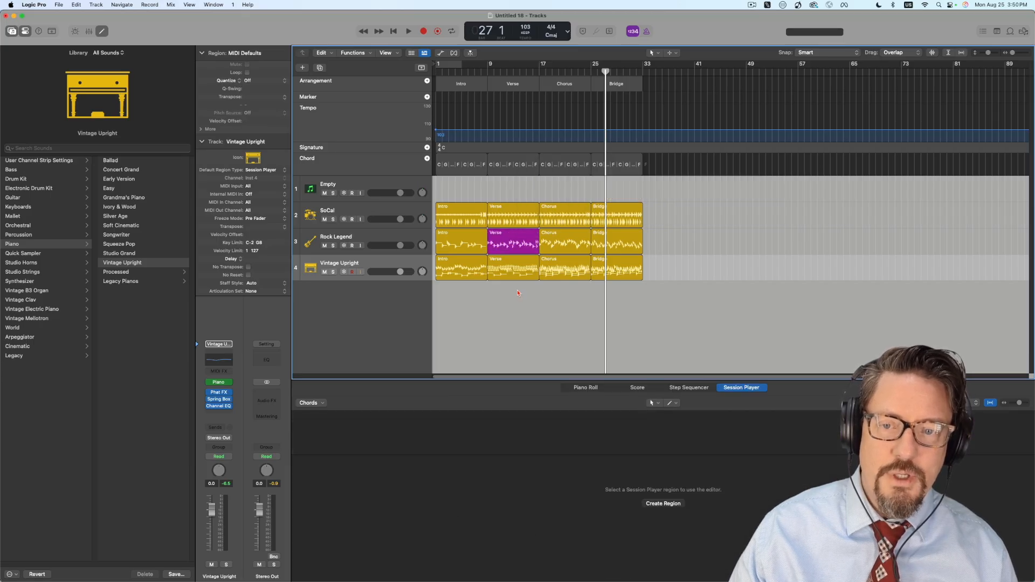
# - Move the Verse arrangement section, together with its regions, to the end of the song after the Bridge
pyautogui.click(493, 84)
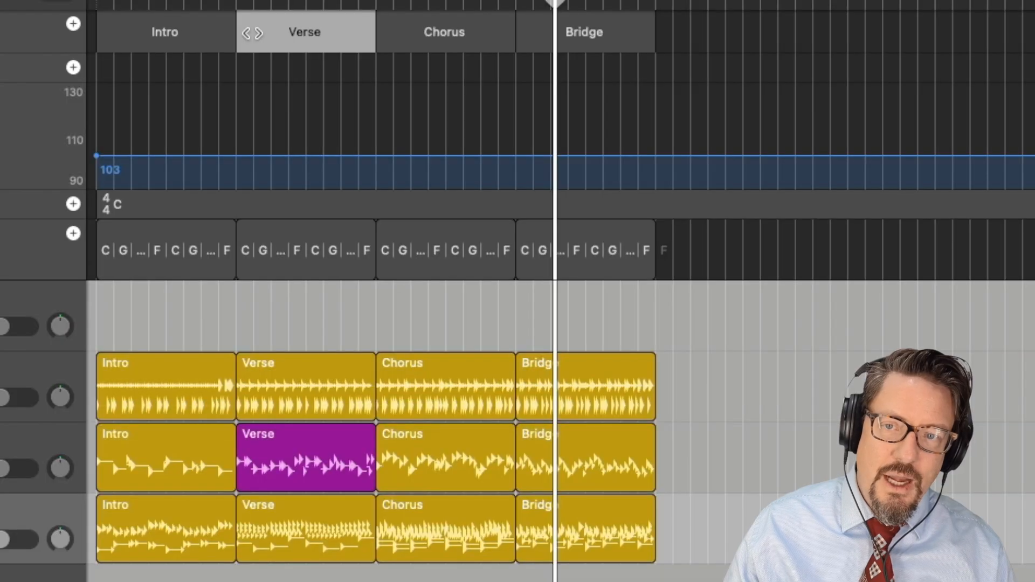
pyautogui.moveTo(493, 84); pyautogui.dragTo(649, 84)
pyautogui.moveTo(671, 32); pyautogui.dragTo(675, 41)
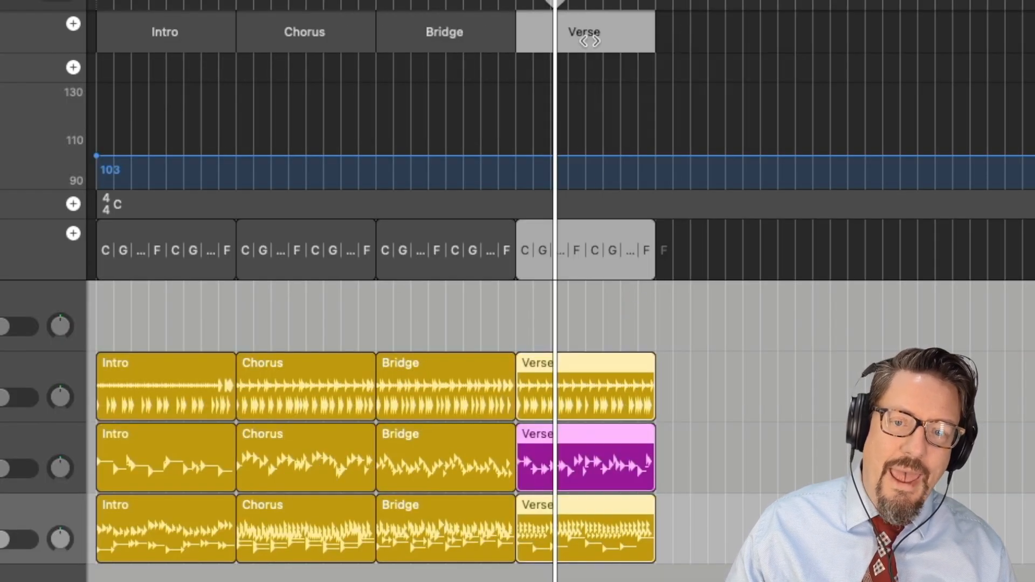
pyautogui.click(614, 303)
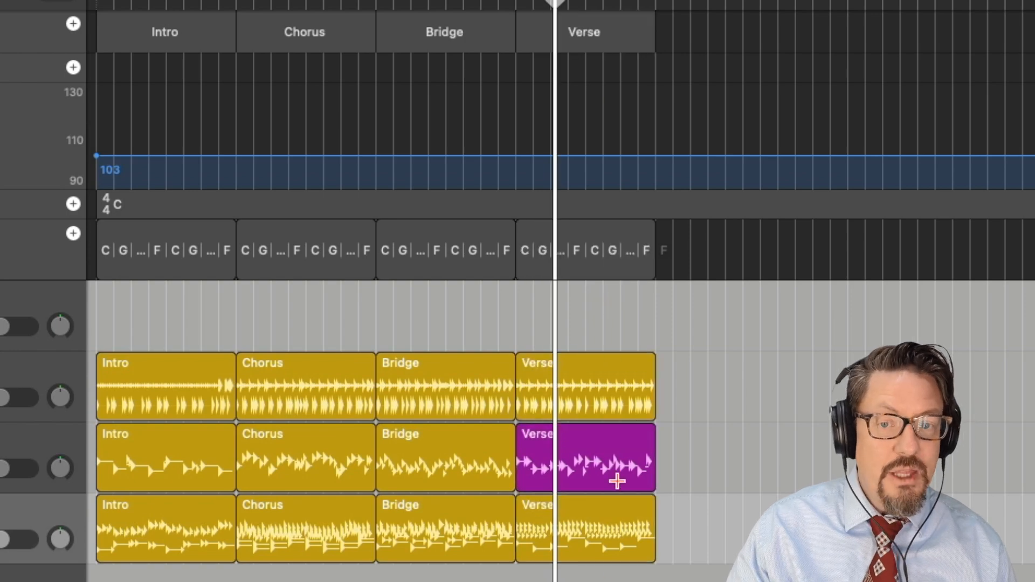
# - Return the Verse section to bar 9, between the Intro and the Chorus
pyautogui.press('a')
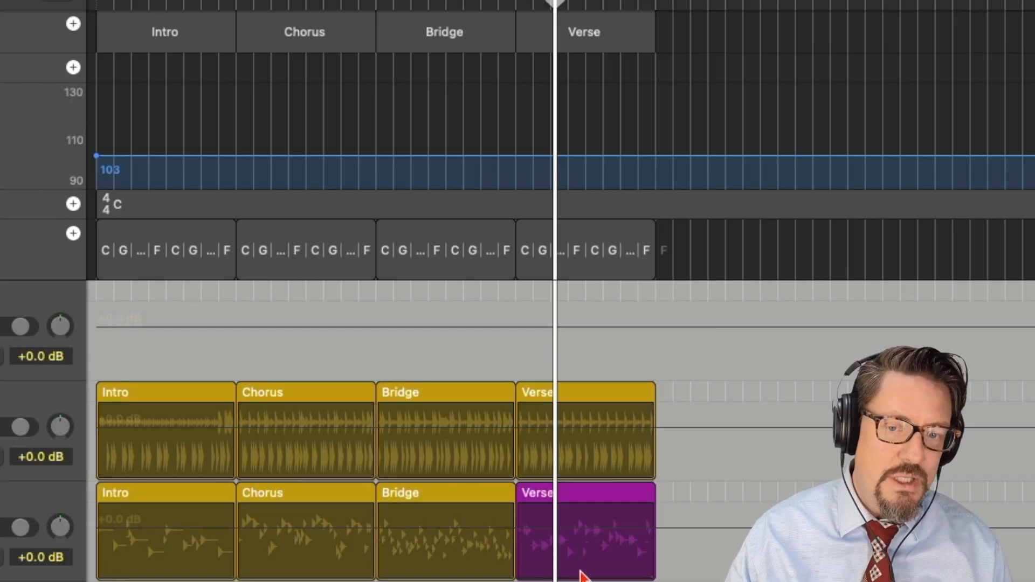
pyautogui.press('a')
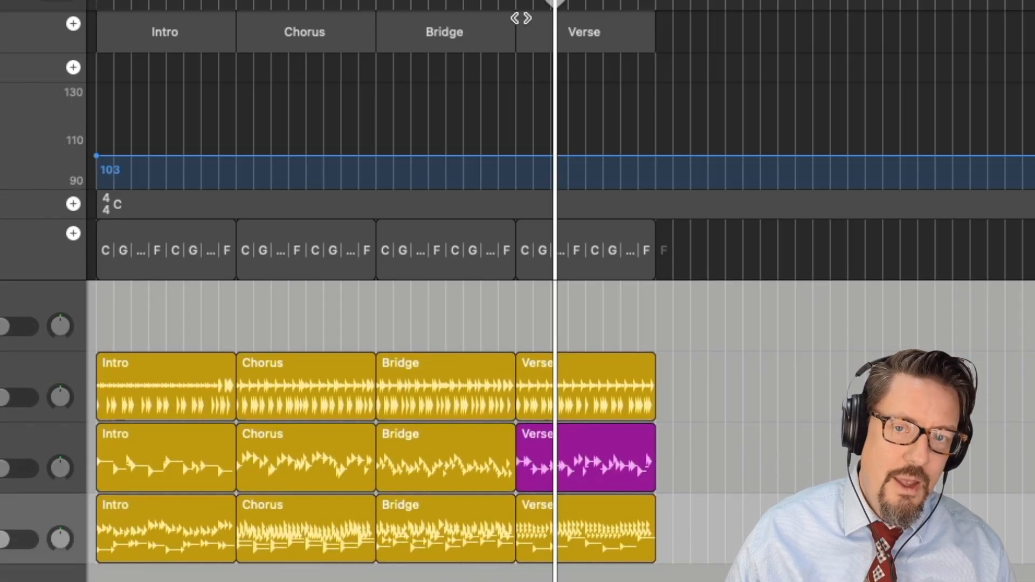
pyautogui.moveTo(520, 19); pyautogui.dragTo(767, 28)
pyautogui.moveTo(235, 21)
pyautogui.mouseDown()
pyautogui.moveTo(224, 23)
pyautogui.moveTo(250, 23)
pyautogui.mouseUp()
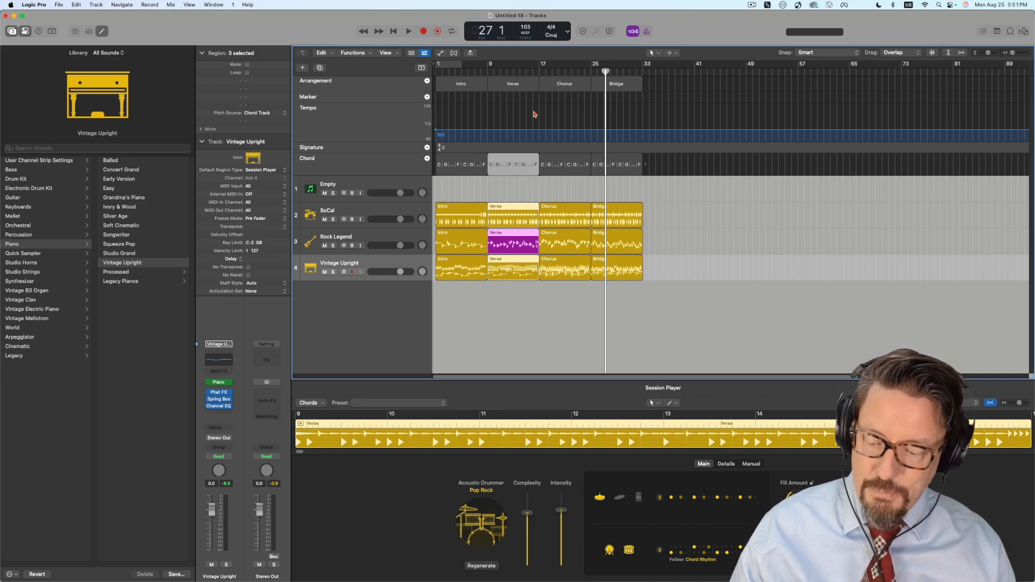
# - Copy the Verse section to bar 25 and copy the Chorus section to bars 33 and 49, around the Bridge
pyautogui.click(494, 84)
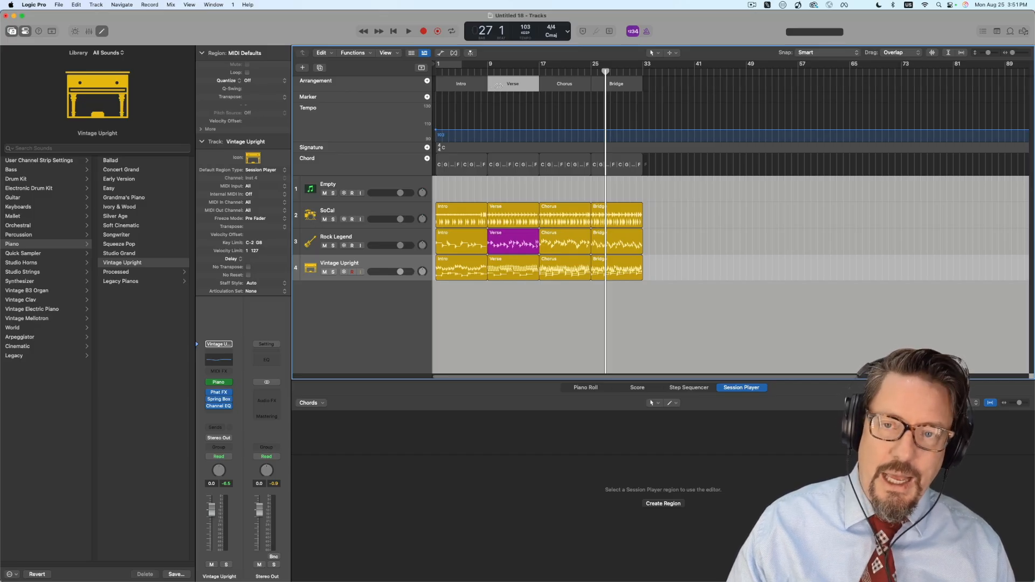
pyautogui.moveTo(496, 84); pyautogui.dragTo(599, 86)
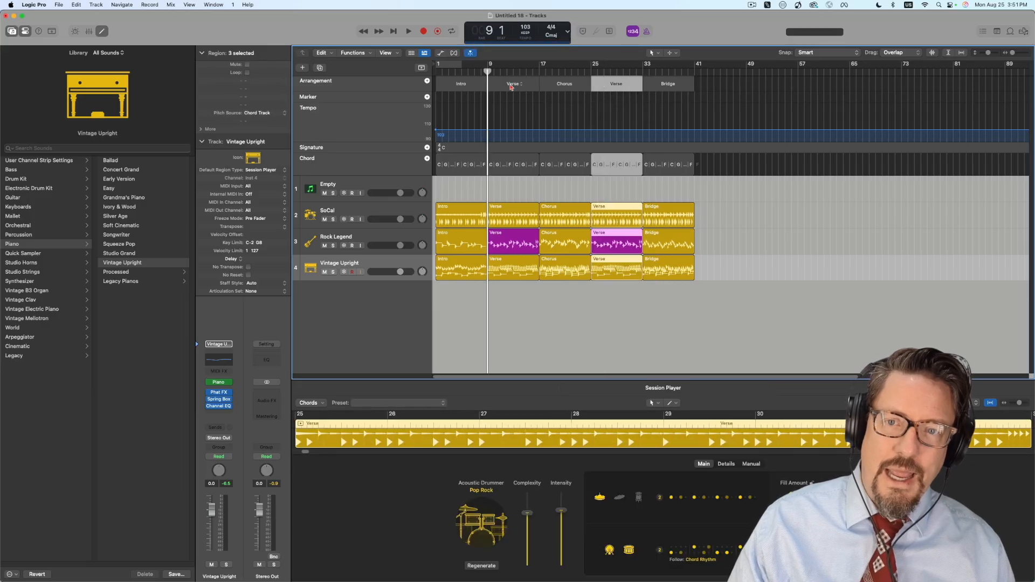
pyautogui.click(544, 85)
pyautogui.moveTo(545, 85)
pyautogui.mouseDown()
pyautogui.moveTo(651, 100)
pyautogui.moveTo(748, 90)
pyautogui.mouseUp()
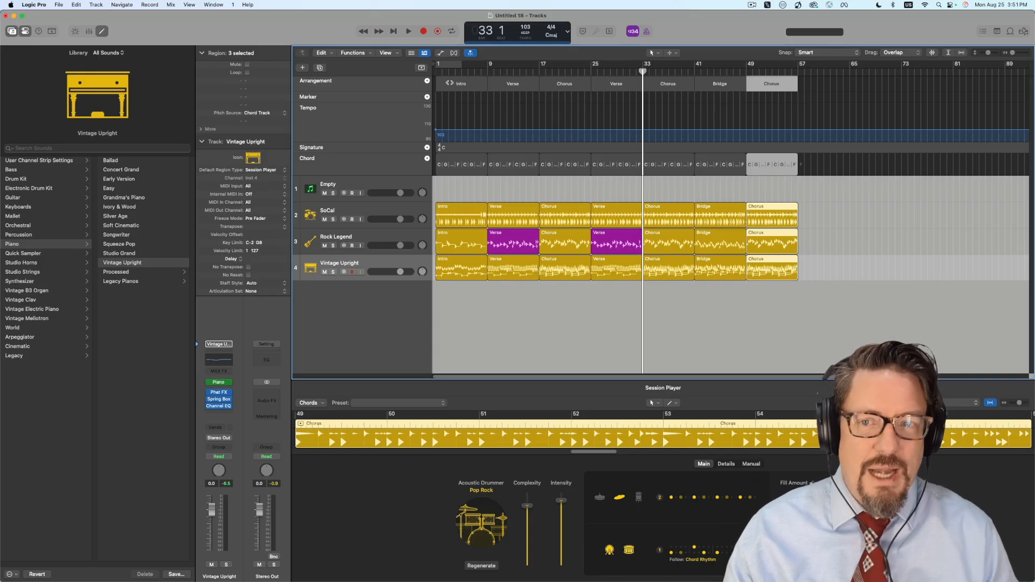
# - Copy the Intro section to the end of the song at bar 57 and rename the copy Outro
pyautogui.moveTo(440, 83); pyautogui.dragTo(806, 89)
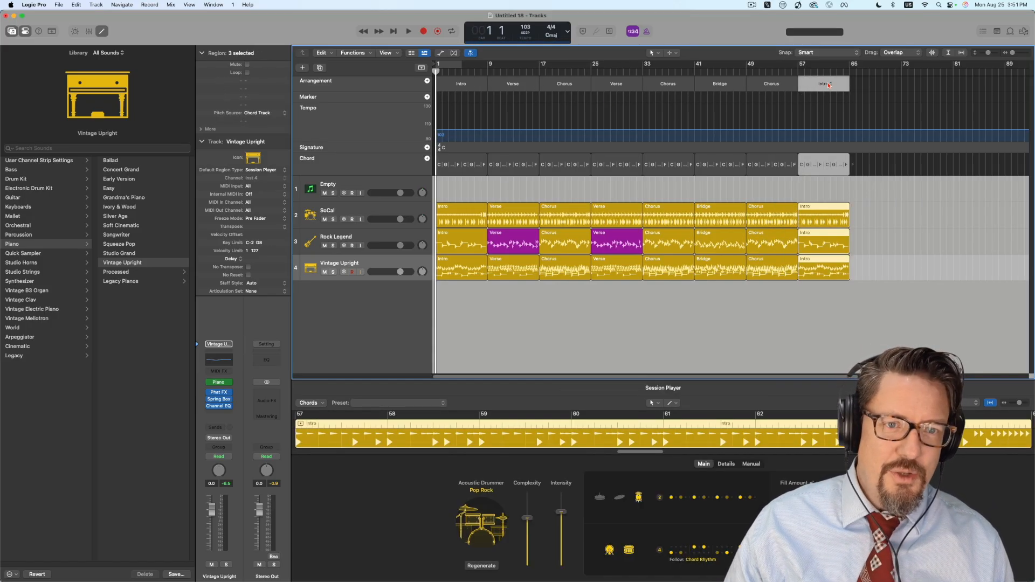
pyautogui.click(835, 85)
pyautogui.click(848, 119)
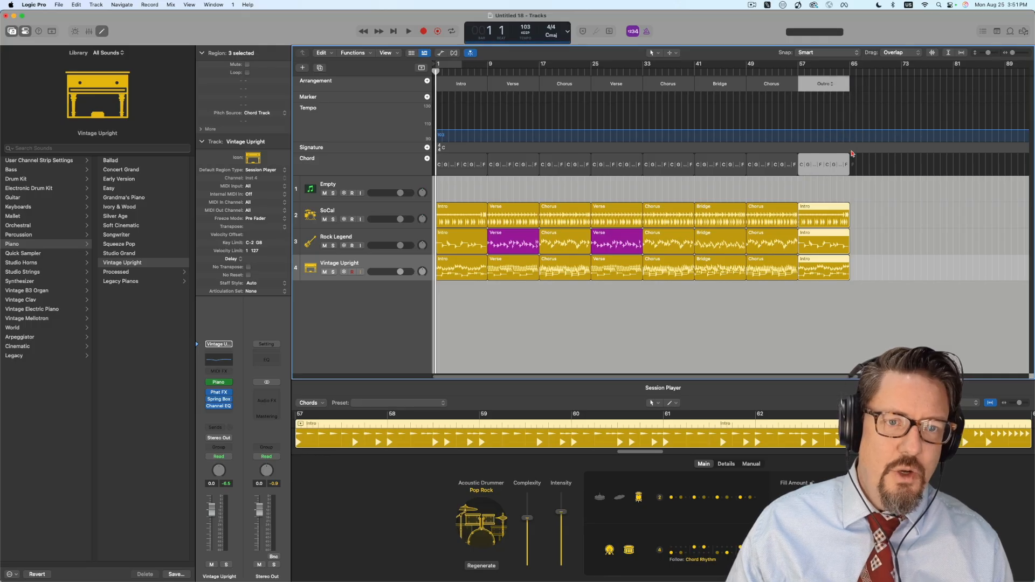
pyautogui.click(826, 185)
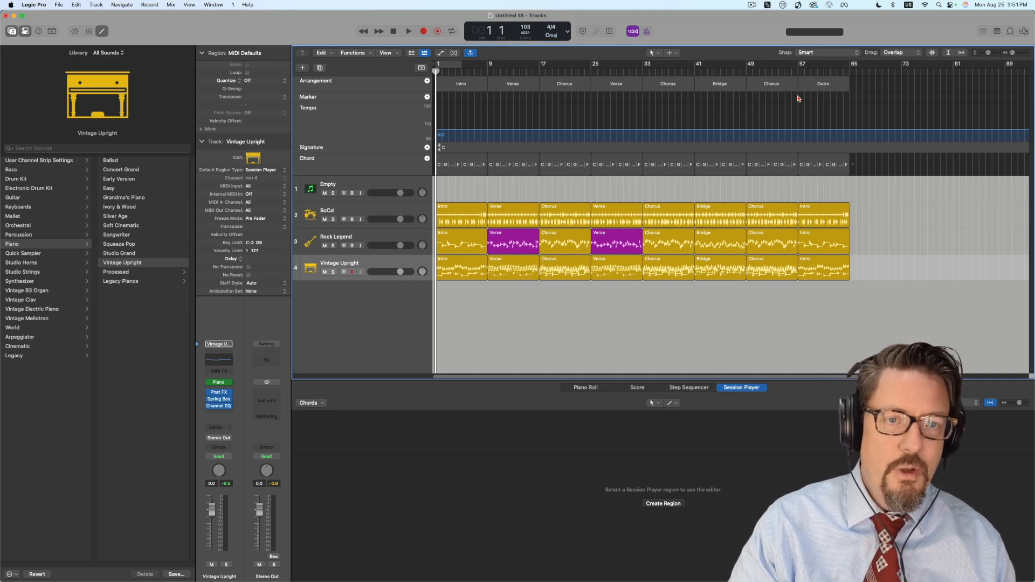
# - Color the bass track's first Verse region at bar 9 blue
pyautogui.click(497, 83)
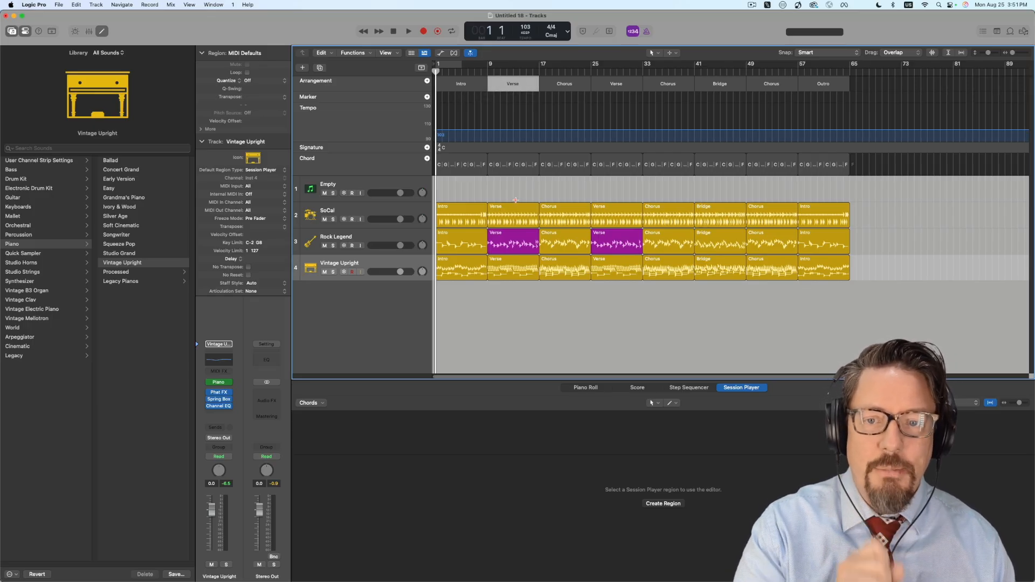
pyautogui.click(516, 241)
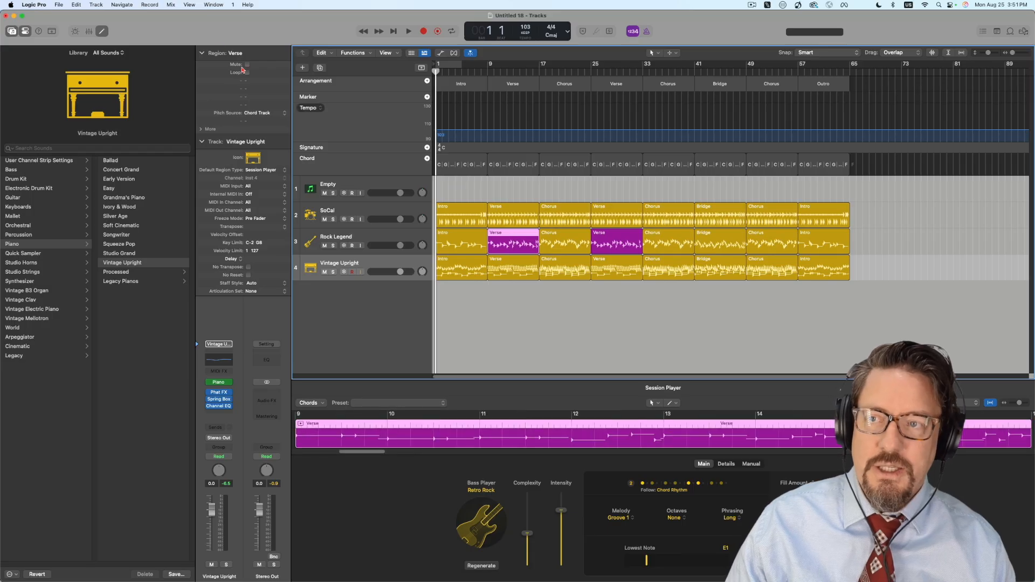
pyautogui.click(189, 5)
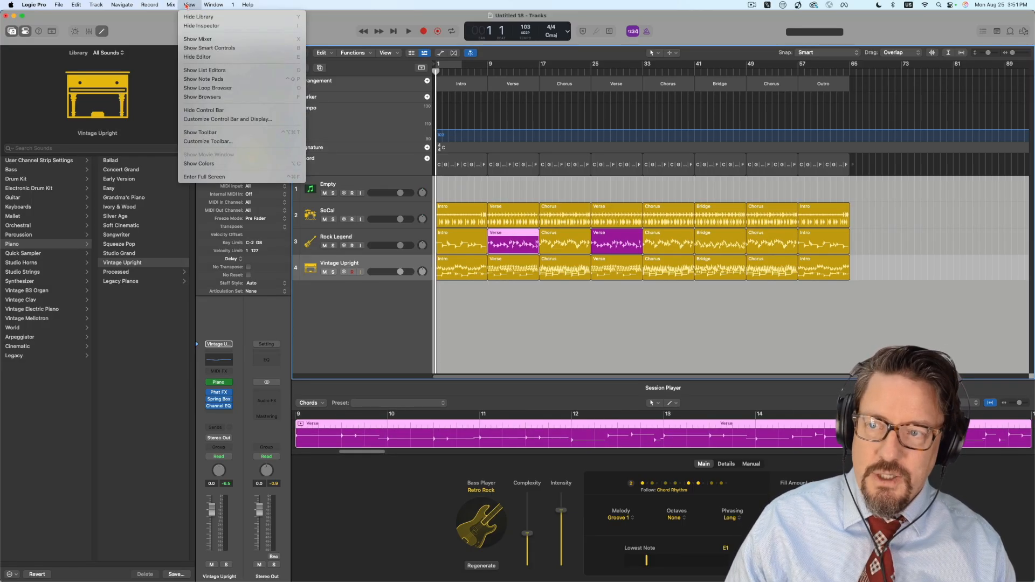
pyautogui.click(200, 163)
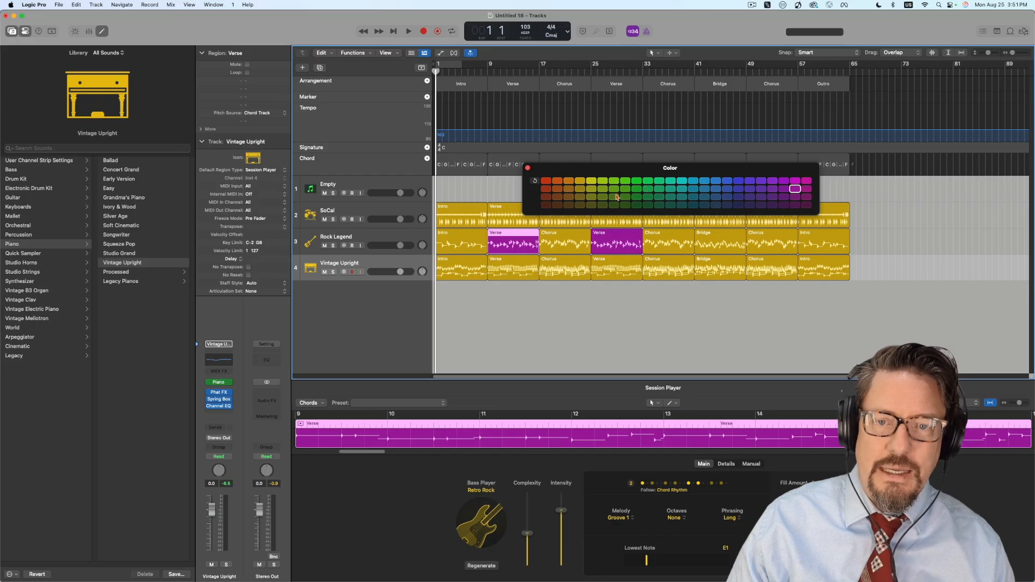
pyautogui.click(706, 190)
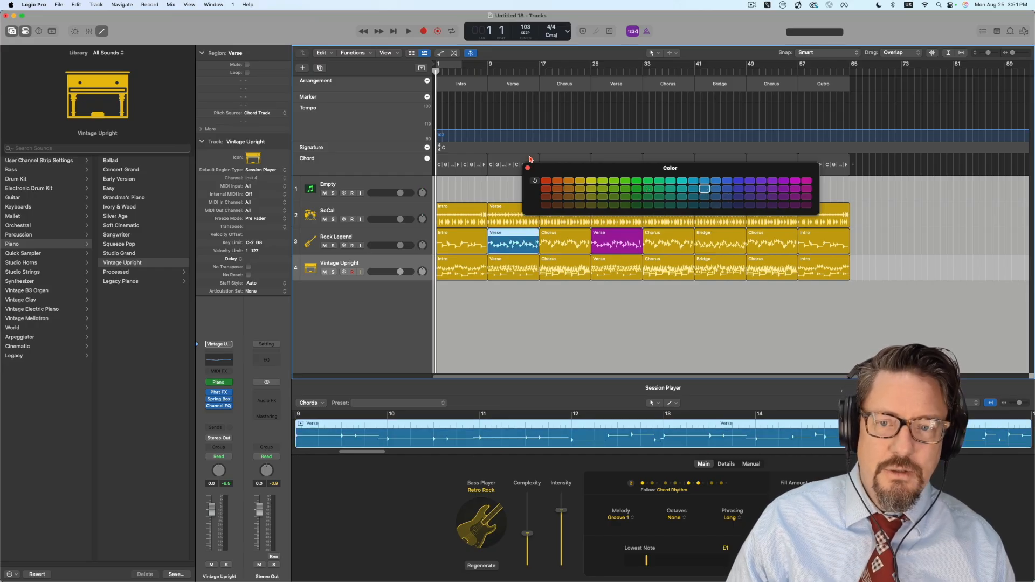
pyautogui.click(529, 168)
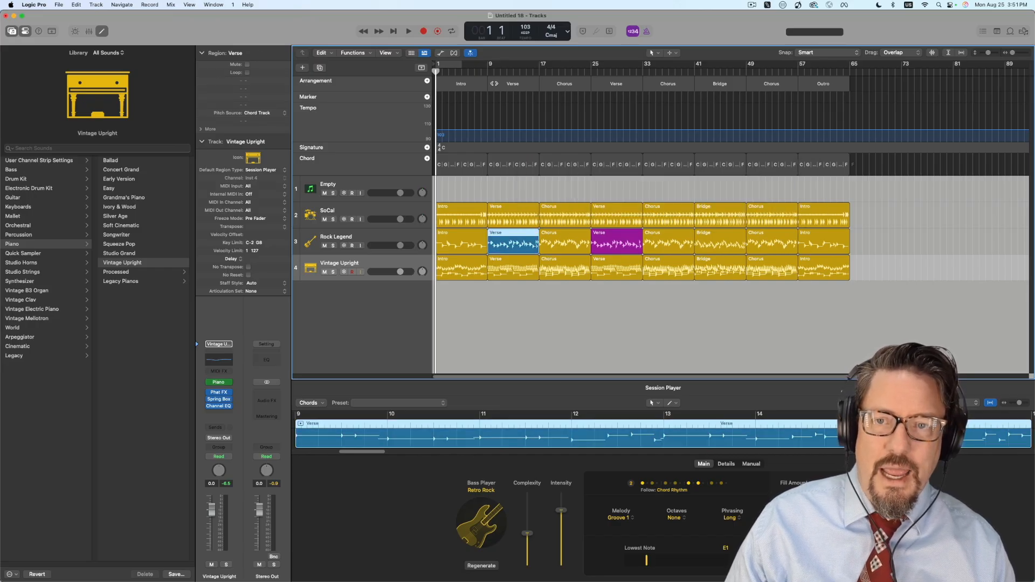
# - Swap the two Verse sections with their regions and suspend the Arrangement track's content connection
pyautogui.click(494, 84)
pyautogui.moveTo(494, 83)
pyautogui.mouseDown()
pyautogui.moveTo(606, 86)
pyautogui.moveTo(492, 86)
pyautogui.mouseUp()
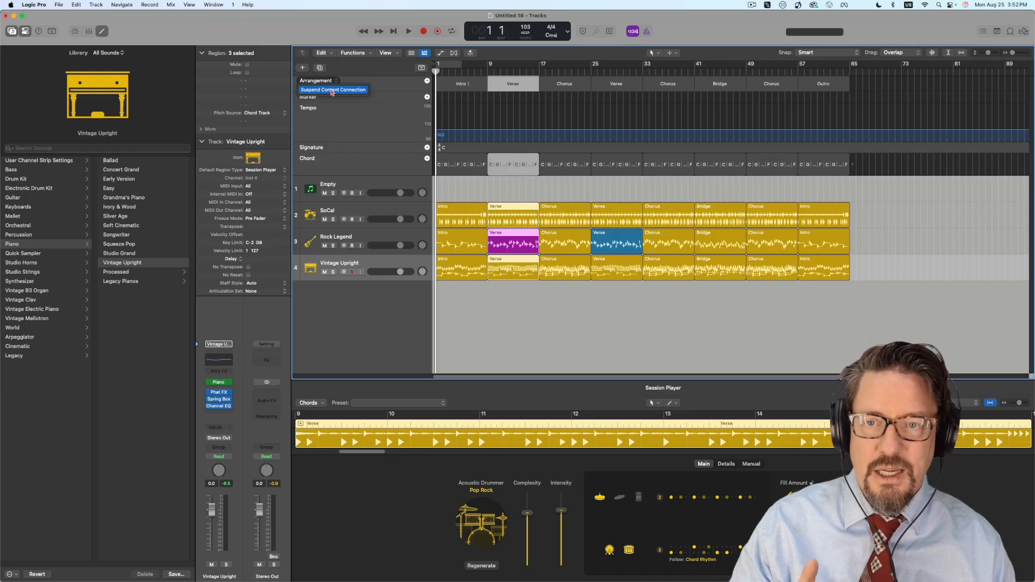
pyautogui.click(331, 90)
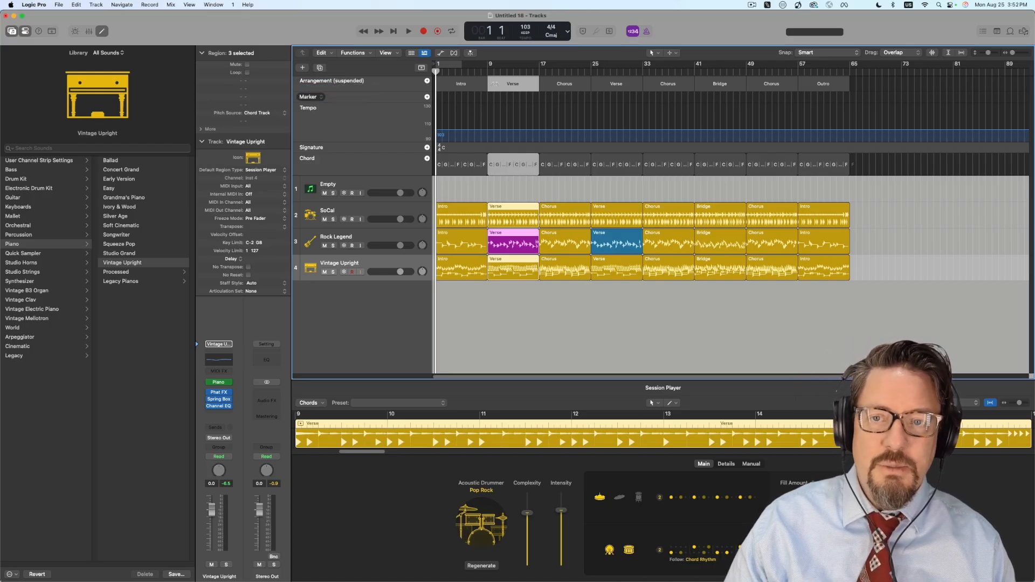
# - Try moving the Verse marker at bar 9 beyond the Chorus without its regions and return it to bar 9
pyautogui.moveTo(506, 86)
pyautogui.mouseDown()
pyautogui.moveTo(631, 87)
pyautogui.moveTo(608, 84)
pyautogui.mouseUp()
pyautogui.click(548, 86)
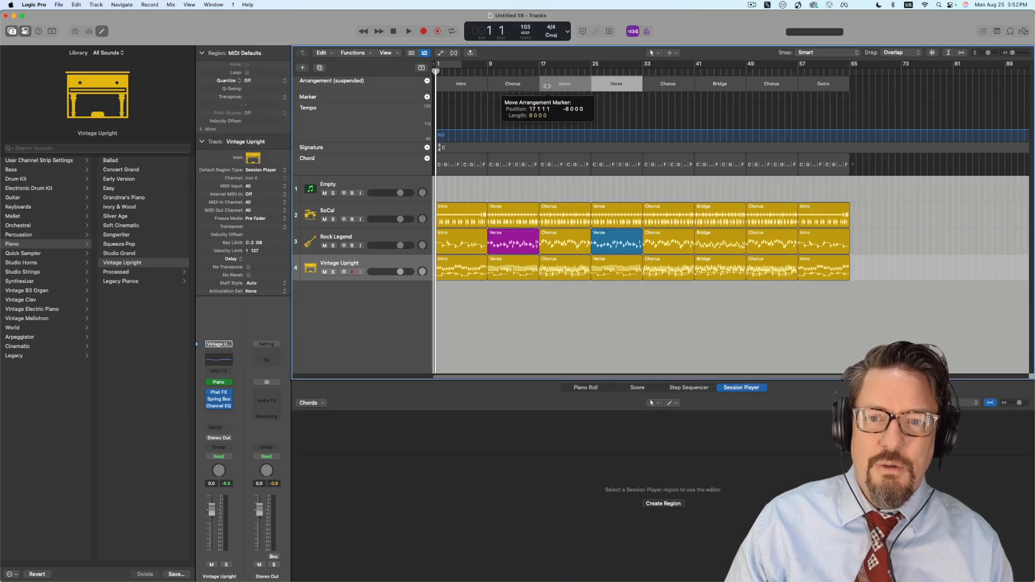
pyautogui.moveTo(543, 83); pyautogui.dragTo(504, 85)
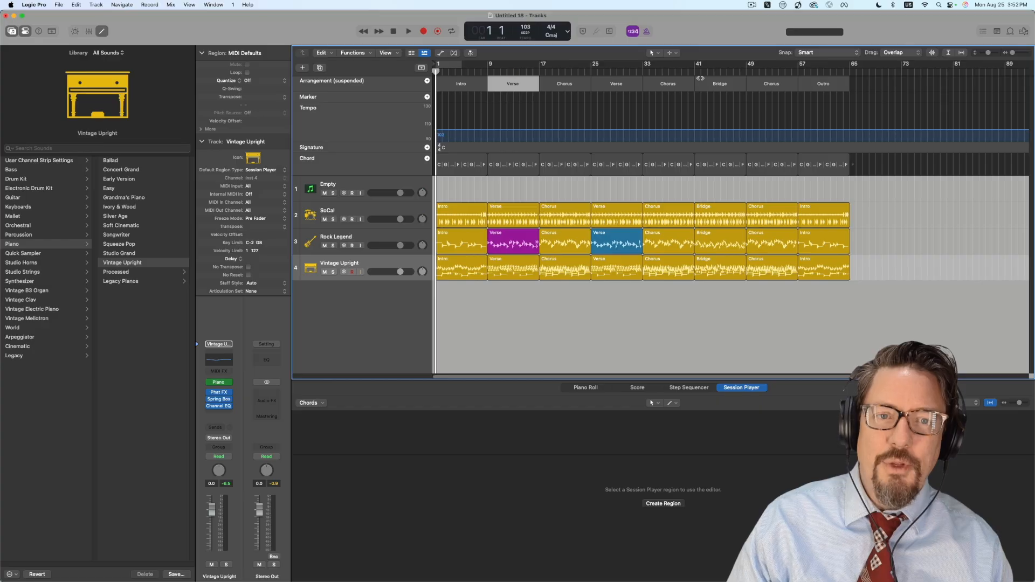
pyautogui.moveTo(850, 86)
pyautogui.mouseDown()
pyautogui.moveTo(918, 93)
pyautogui.moveTo(850, 86)
pyautogui.mouseUp()
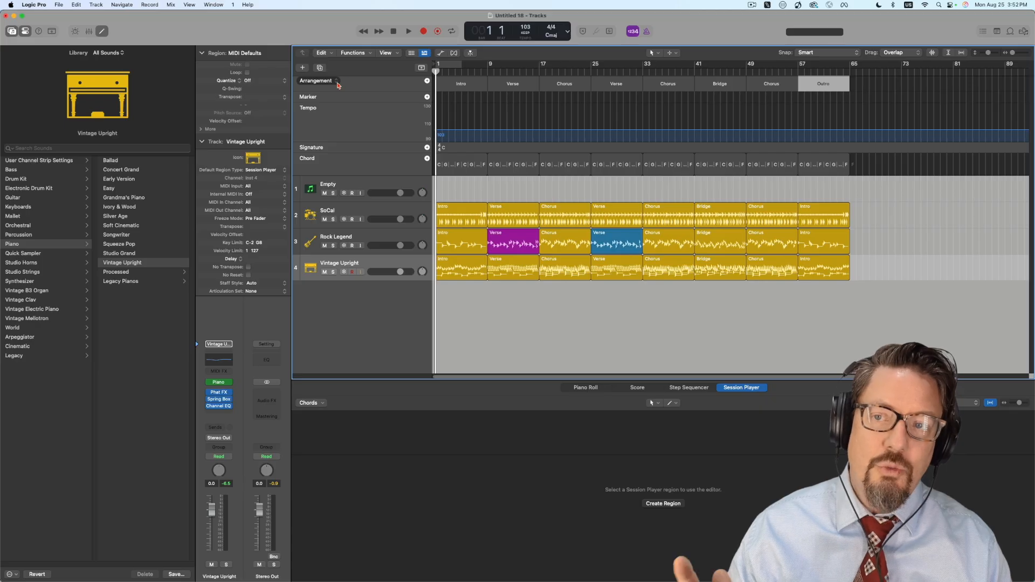
# - Restore the Arrangement track's content connection and swap the Verse sections so the blue bass region sits at bar 9
pyautogui.click(349, 84)
pyautogui.click(349, 89)
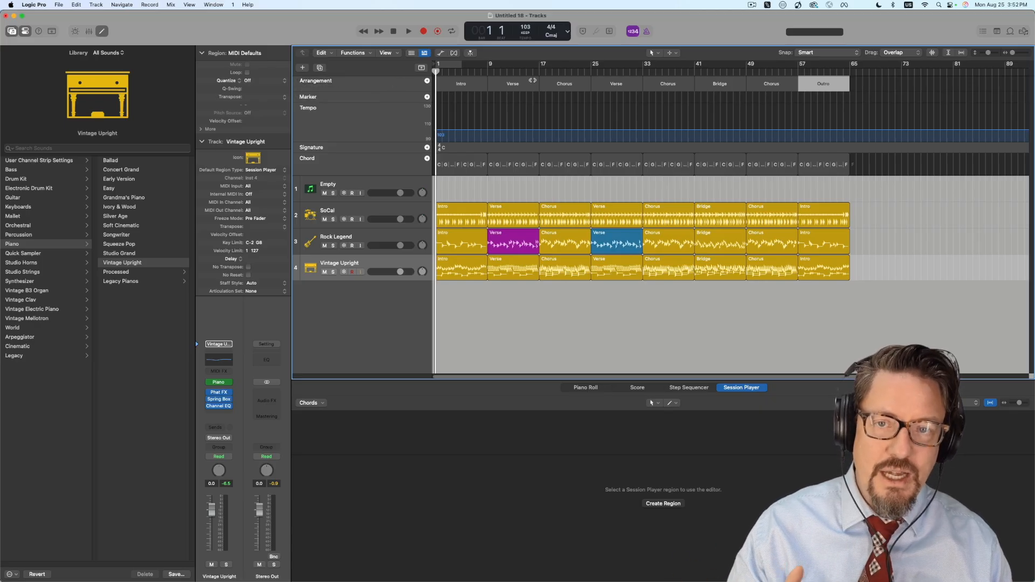
pyautogui.moveTo(506, 83)
pyautogui.mouseDown()
pyautogui.moveTo(612, 86)
pyautogui.moveTo(497, 86)
pyautogui.mouseUp()
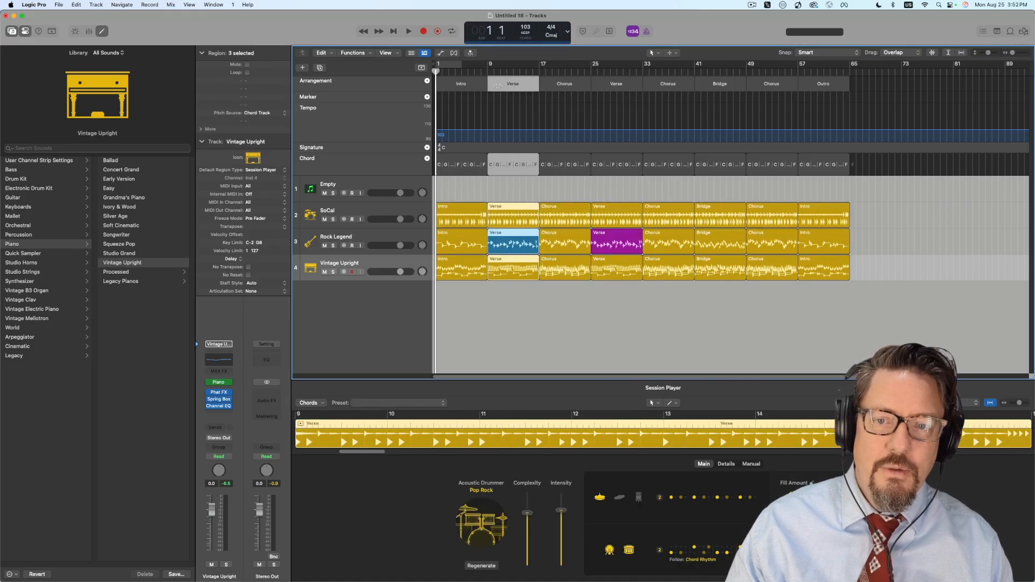
# - Select the Empty track and the Intro's chord group in the Chord track
pyautogui.click(572, 294)
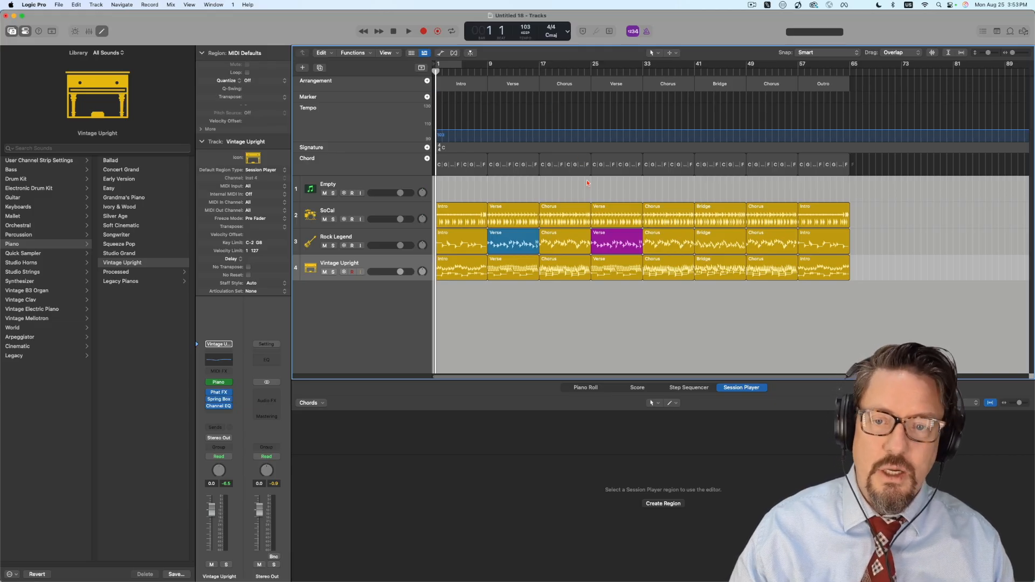
pyautogui.click(377, 187)
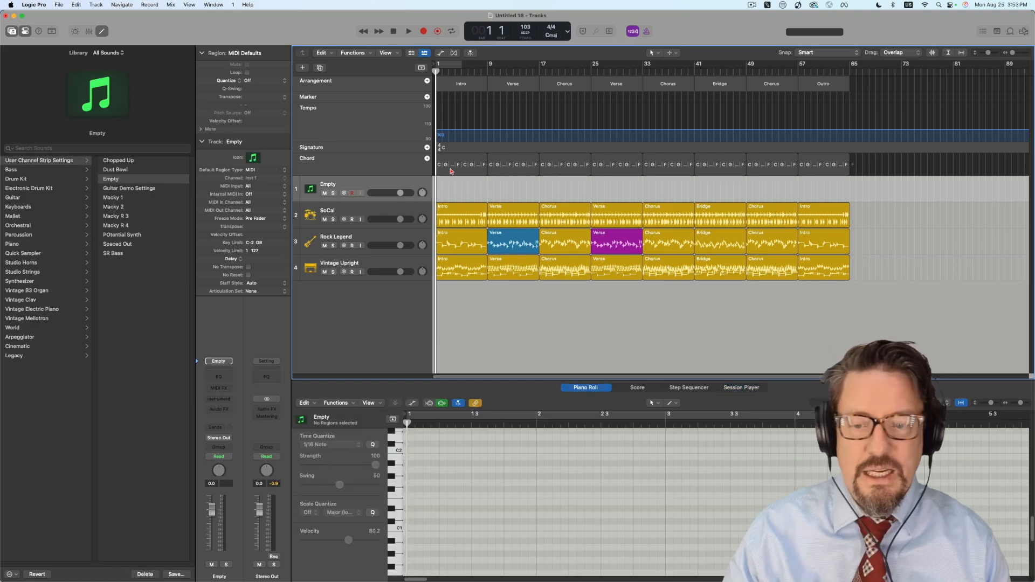
pyautogui.press('super+Right')
pyautogui.press('super+Right')
pyautogui.press('super+Right')
pyautogui.press('super+Right')
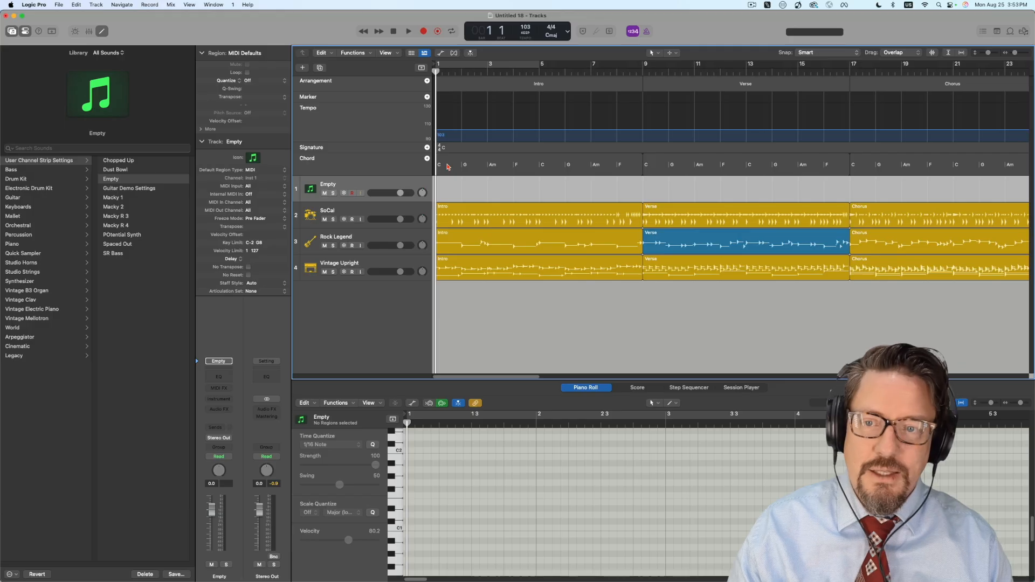
pyautogui.click(549, 168)
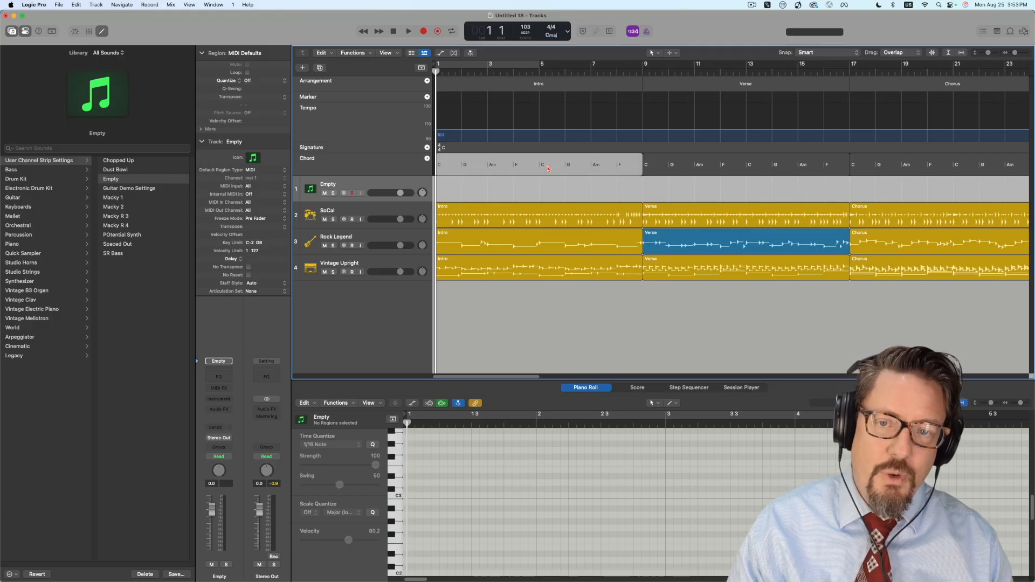
pyautogui.click(698, 165)
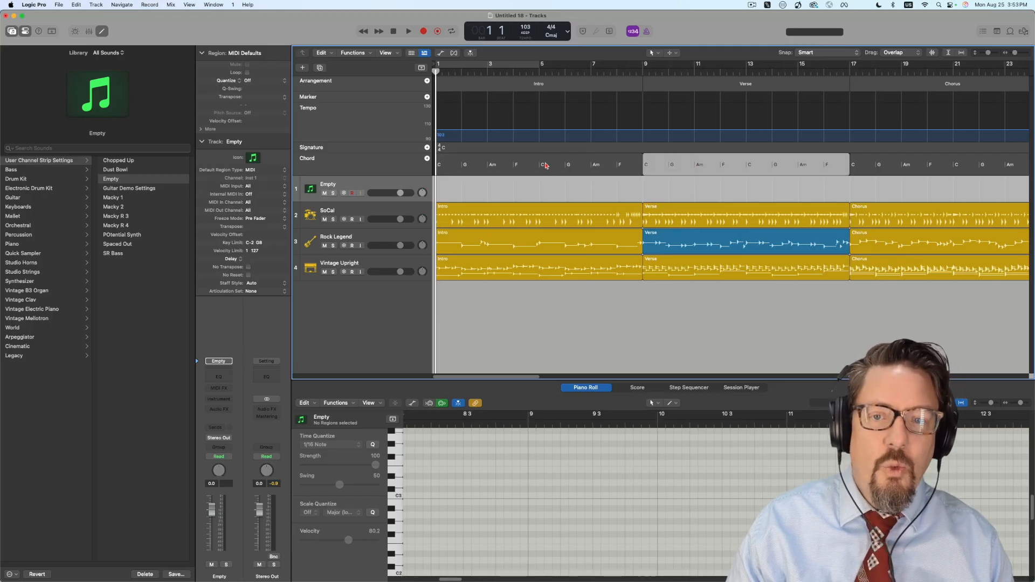
pyautogui.click(499, 164)
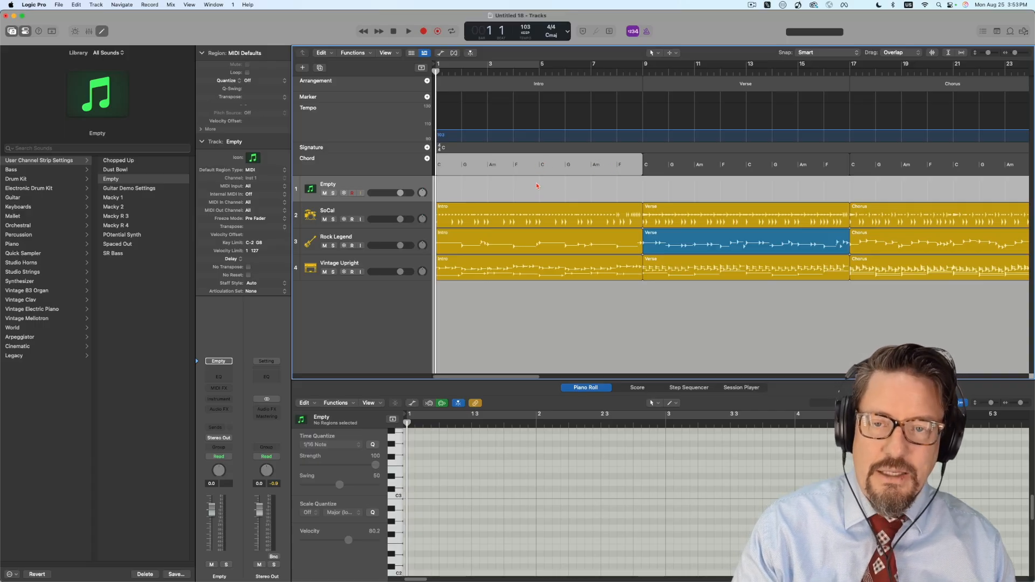
# - Try splitting the Intro's chord group at bar 5 with the Scissors tool and return to the Pointer tool
pyautogui.press('t')
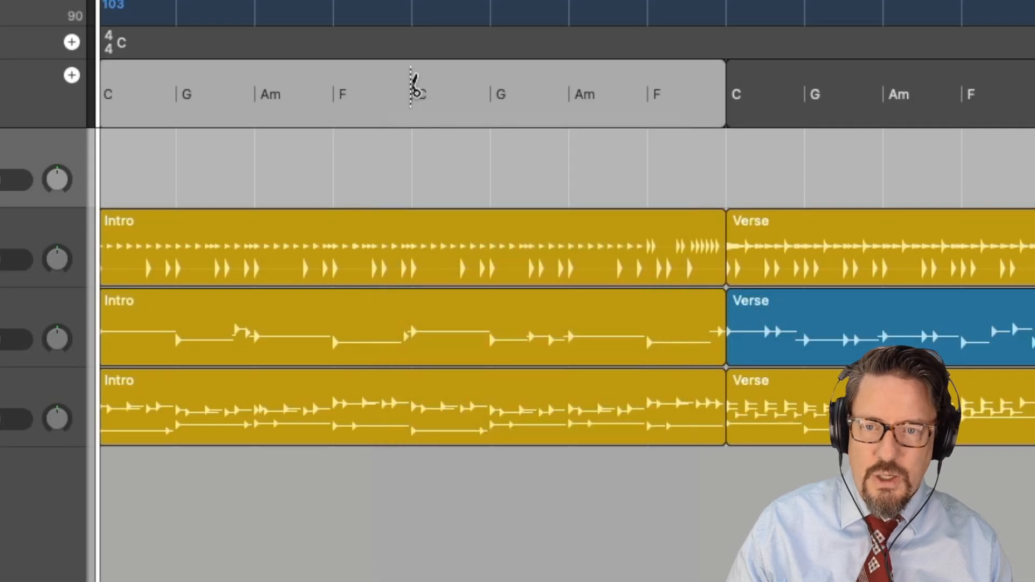
pyautogui.click(413, 97)
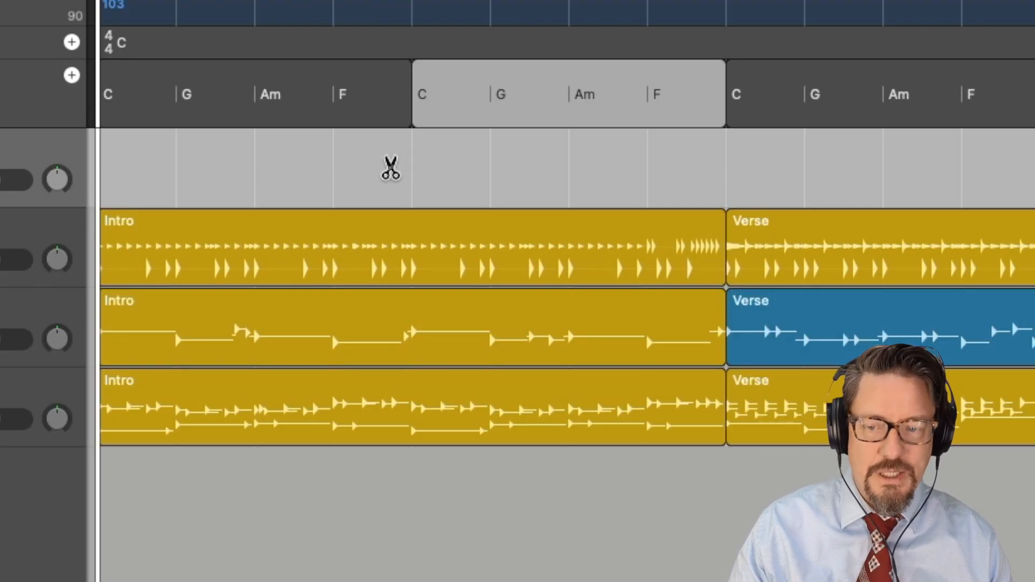
pyautogui.press('t')
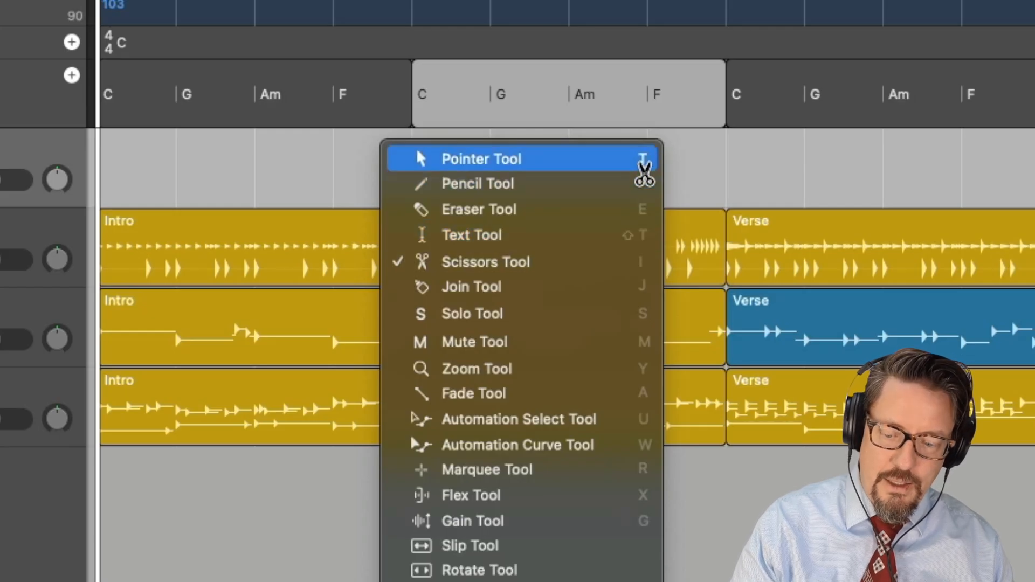
pyautogui.click(644, 164)
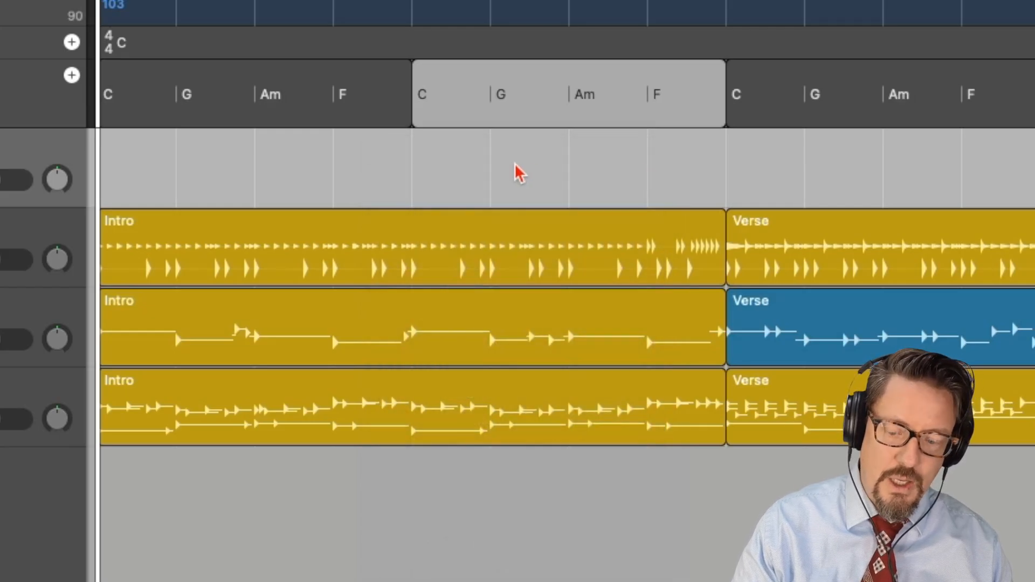
pyautogui.press('t')
pyautogui.press('i')
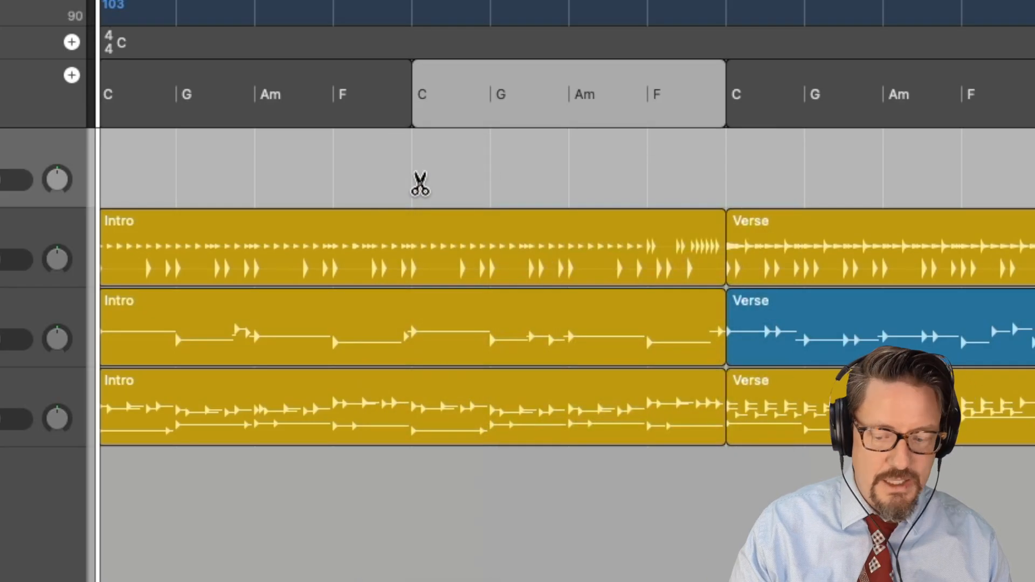
pyautogui.press('t')
pyautogui.press('t')
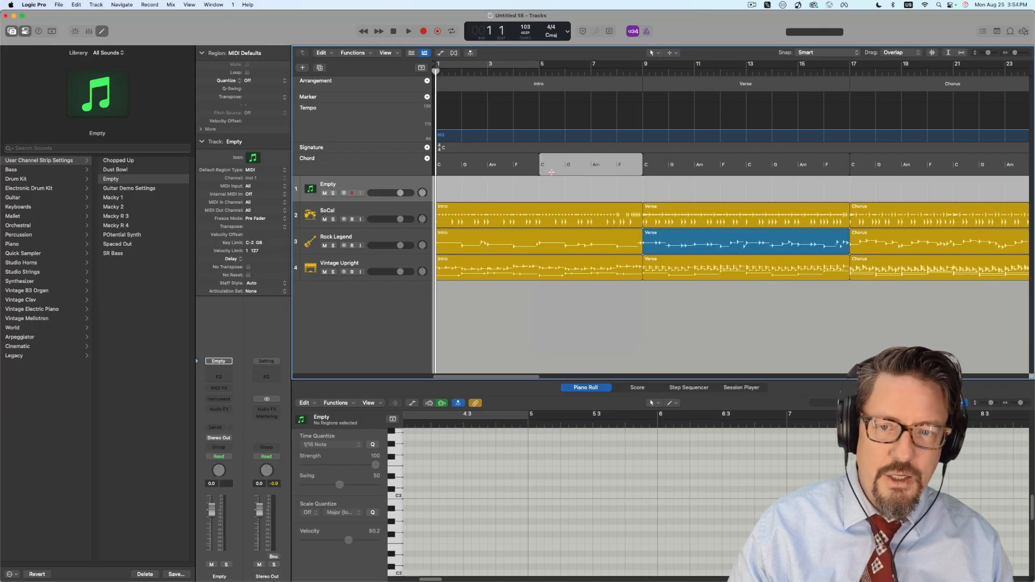
# - Try splitting the Intro's chord group within its last F chord using the Scissors tool and return to the Pointer tool
pyautogui.click(551, 172)
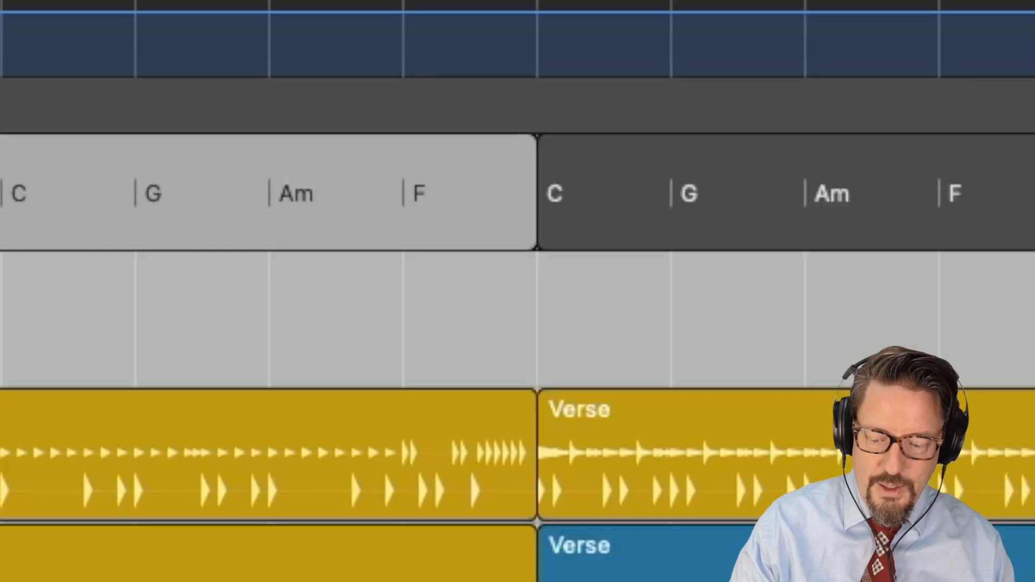
pyautogui.press('t')
pyautogui.press('i')
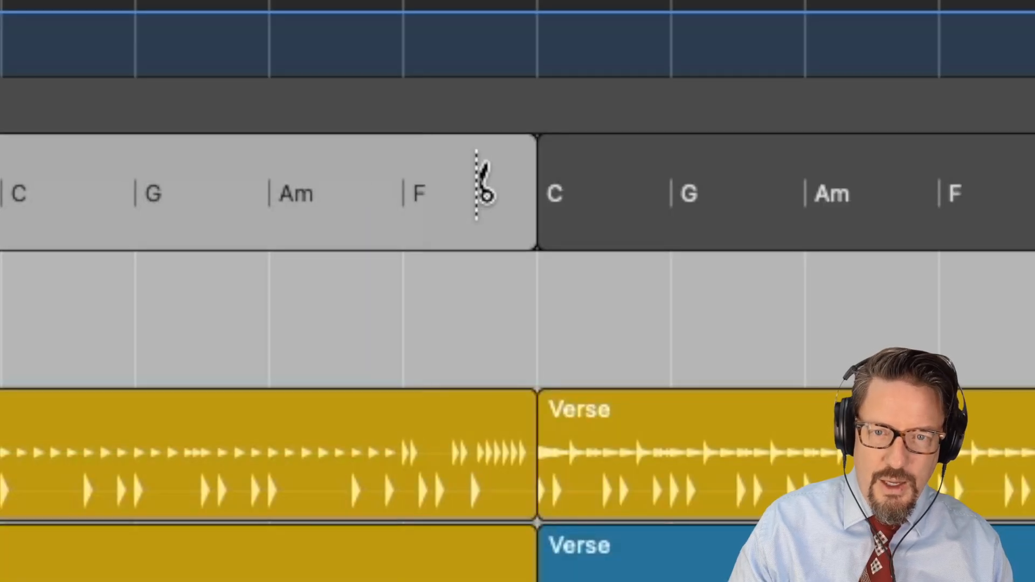
pyautogui.moveTo(496, 183); pyautogui.dragTo(500, 187)
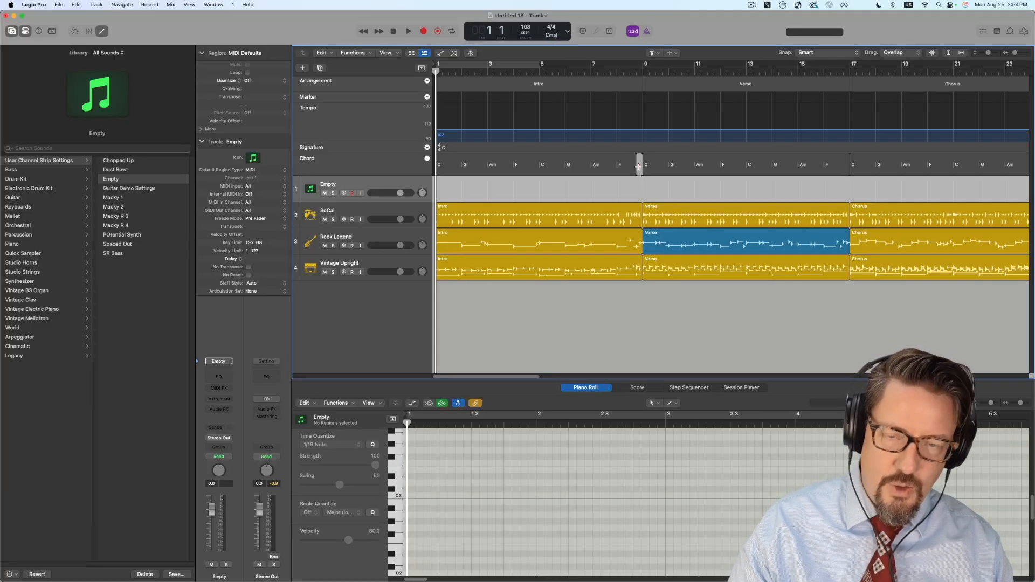
pyautogui.click(639, 166)
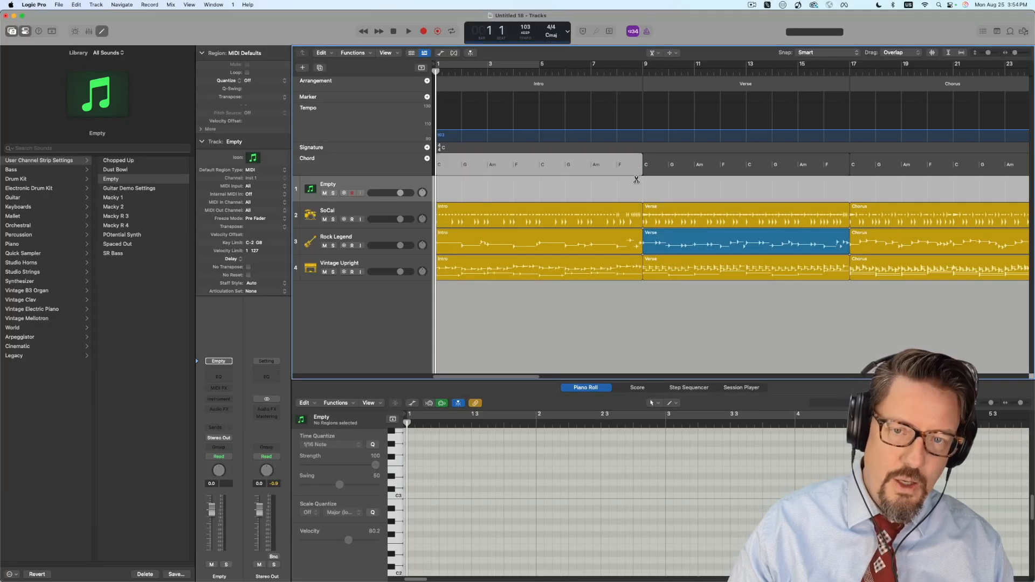
pyautogui.click(592, 165)
pyautogui.click(592, 166)
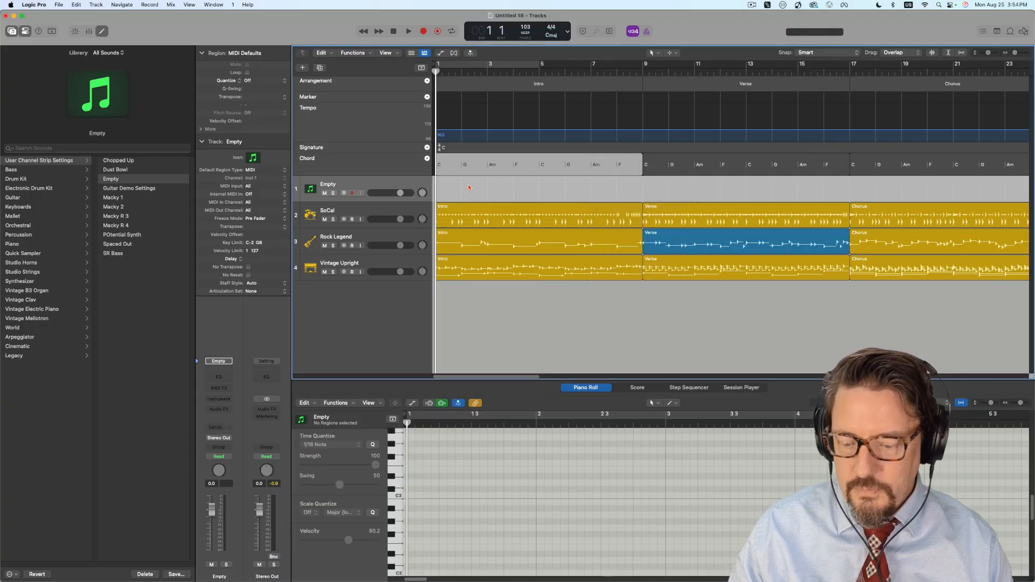
pyautogui.press('t')
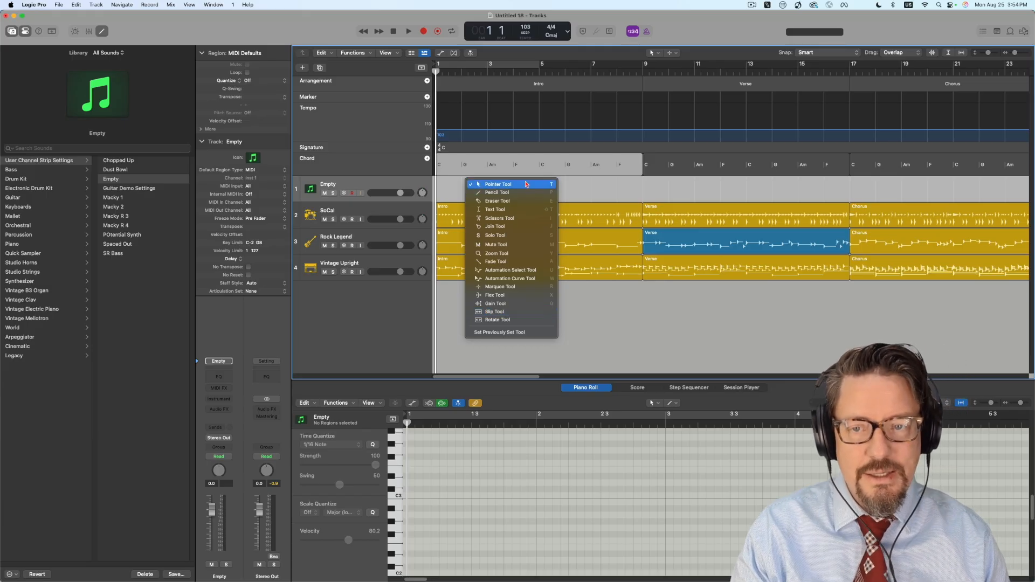
pyautogui.click(561, 188)
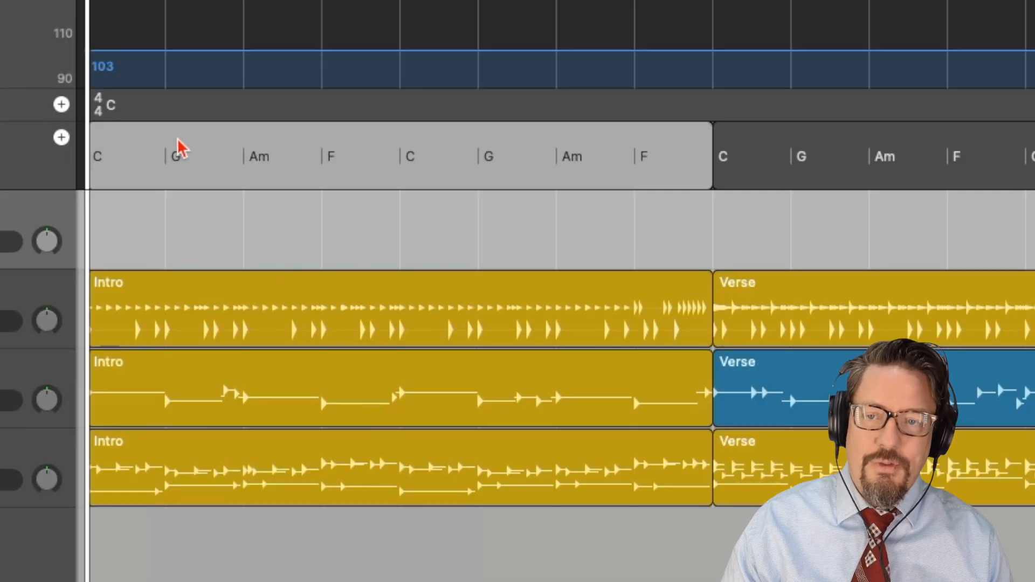
# - Select each of the Intro's chords one after another in the Chord track
pyautogui.click(120, 157)
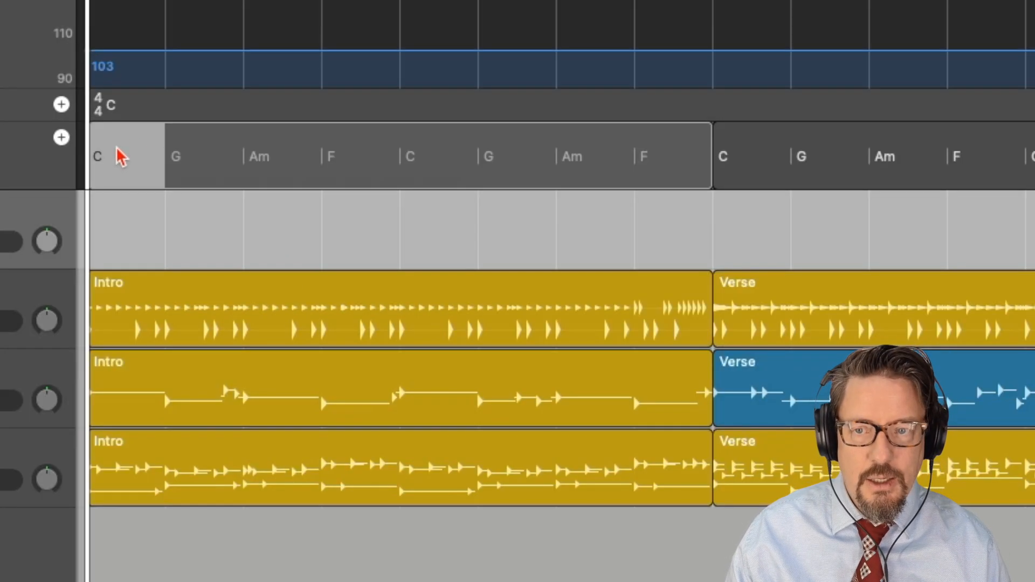
pyautogui.click(189, 153)
pyautogui.click(297, 162)
pyautogui.click(380, 163)
pyautogui.click(458, 167)
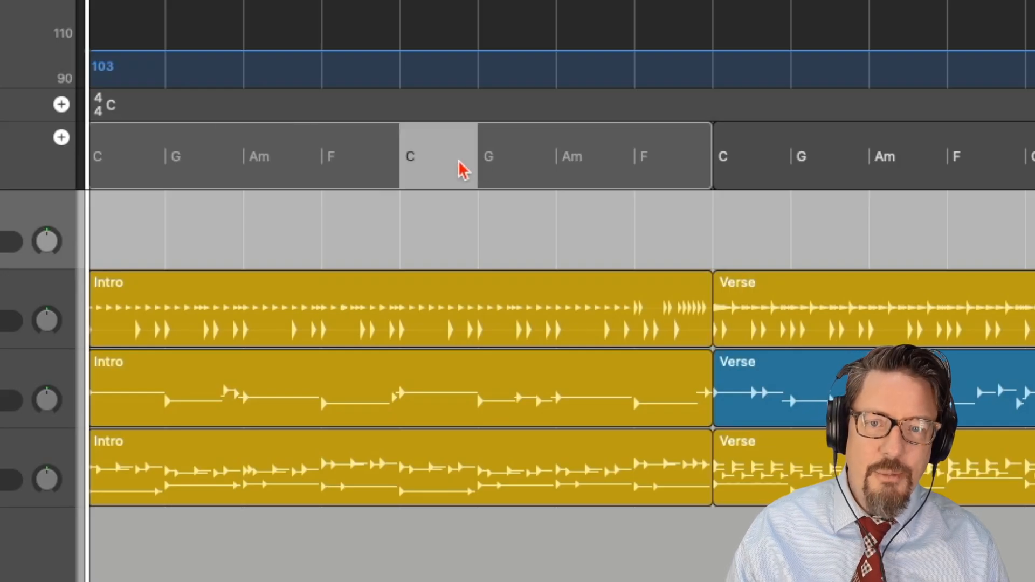
pyautogui.click(535, 161)
pyautogui.click(592, 161)
pyautogui.click(662, 161)
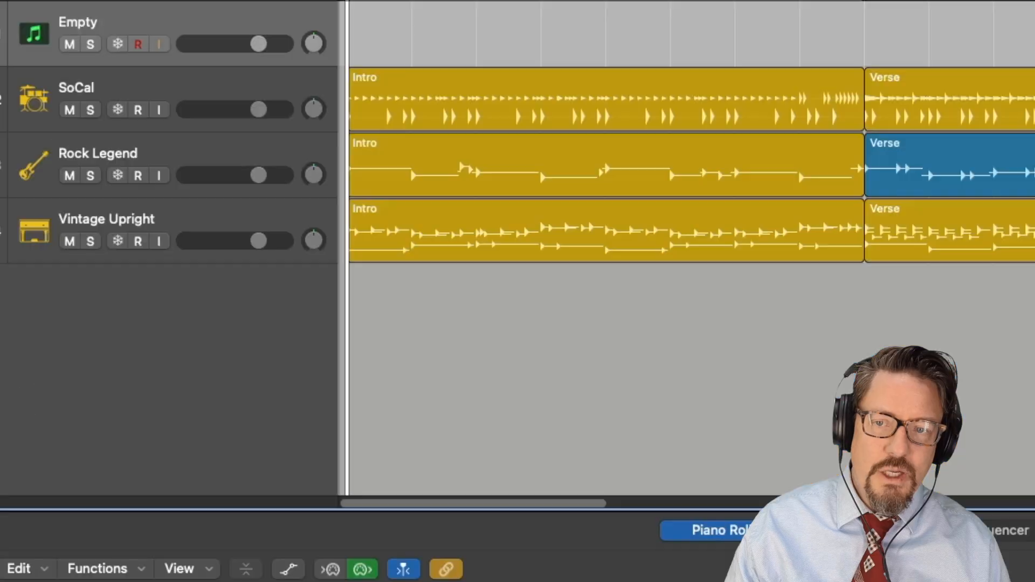
# - Open the Intro's first C chord for editing and examine its root note, bass note and scale options
pyautogui.doubleClick(132, 157)
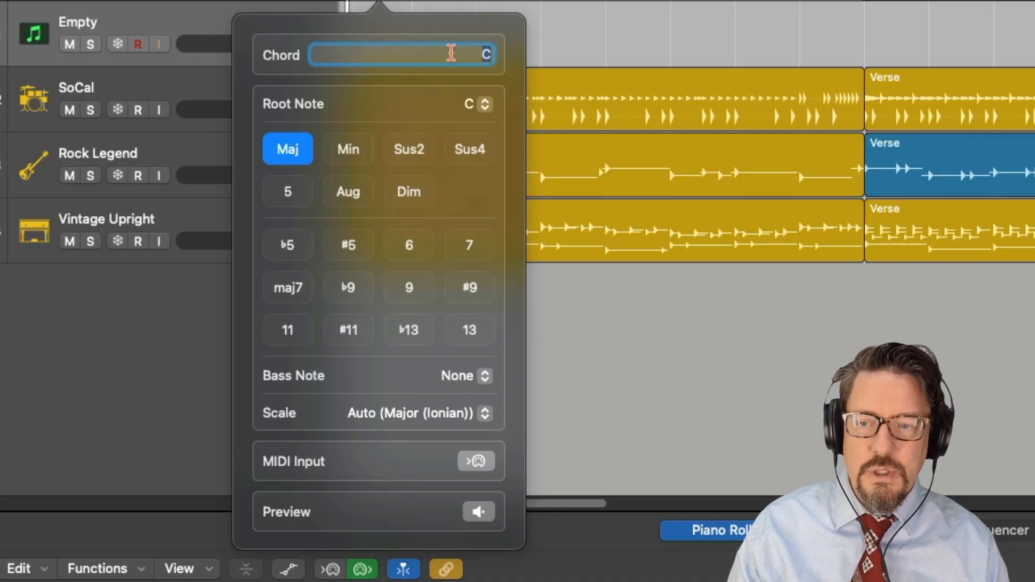
pyautogui.click(485, 104)
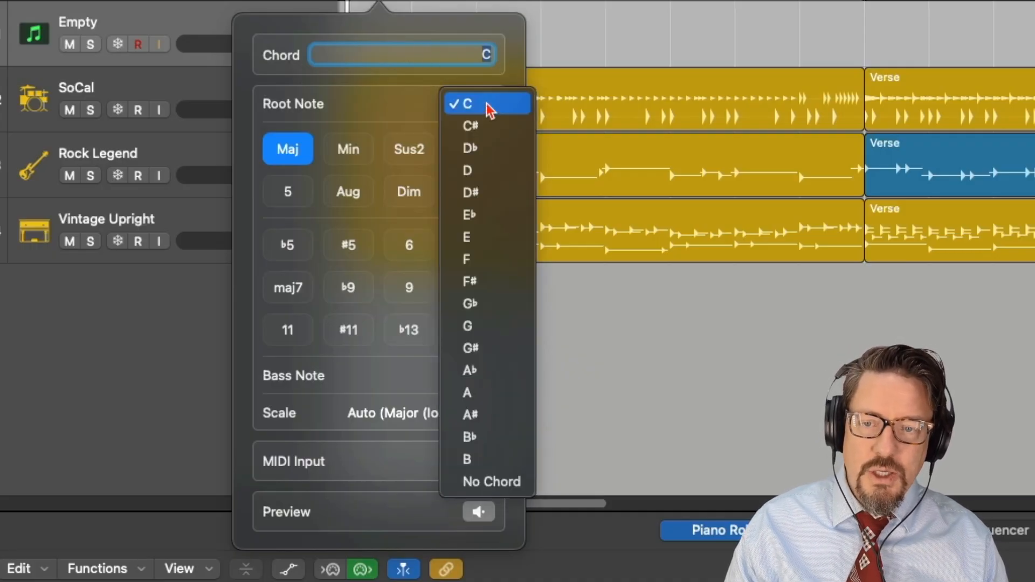
pyautogui.click(384, 107)
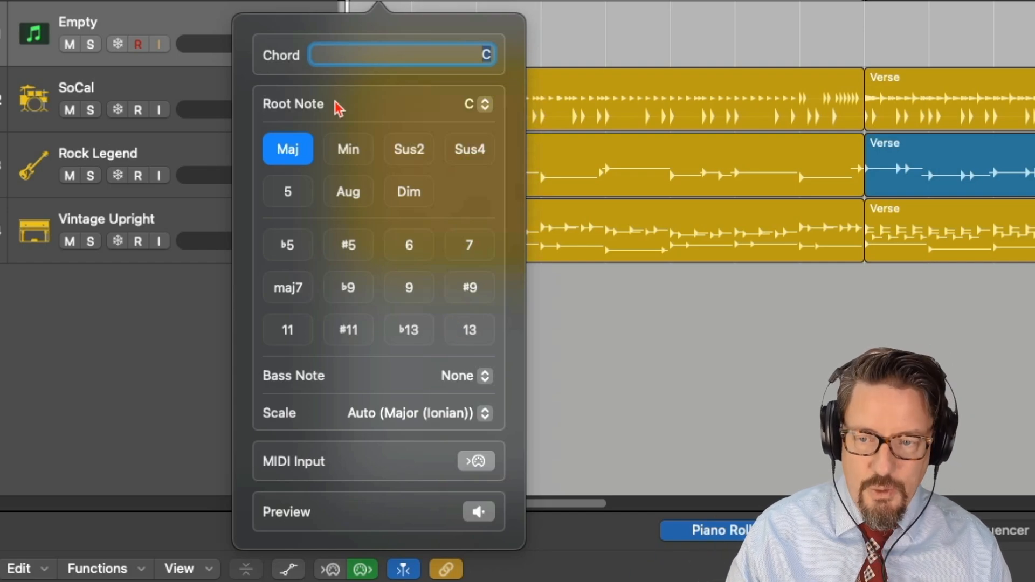
pyautogui.click(467, 377)
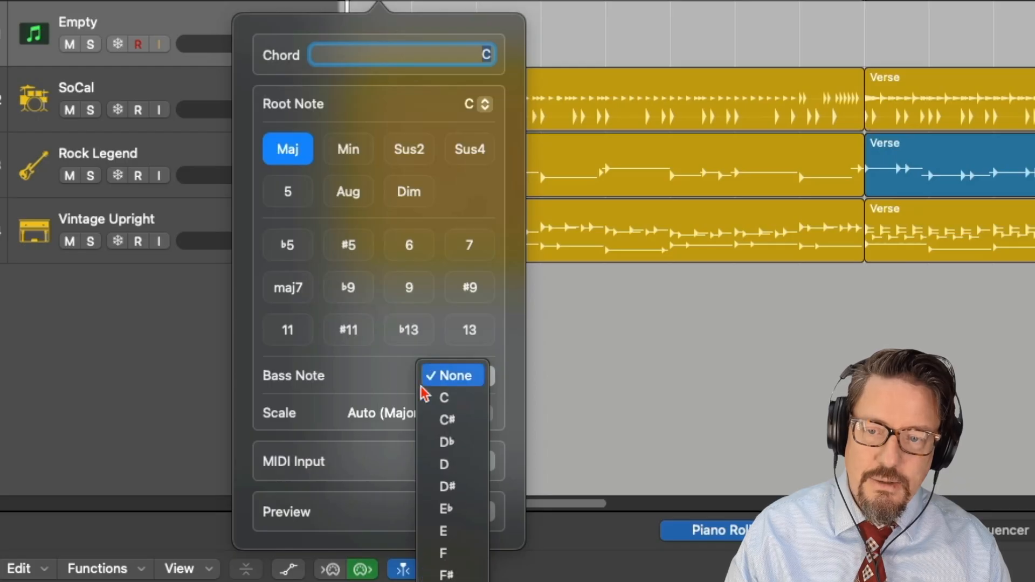
pyautogui.click(380, 382)
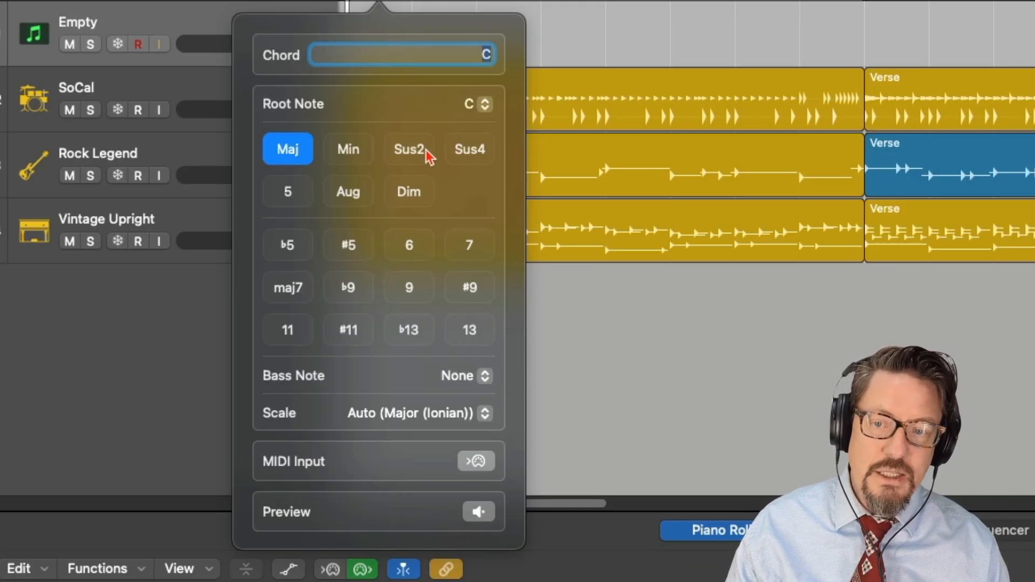
pyautogui.click(469, 421)
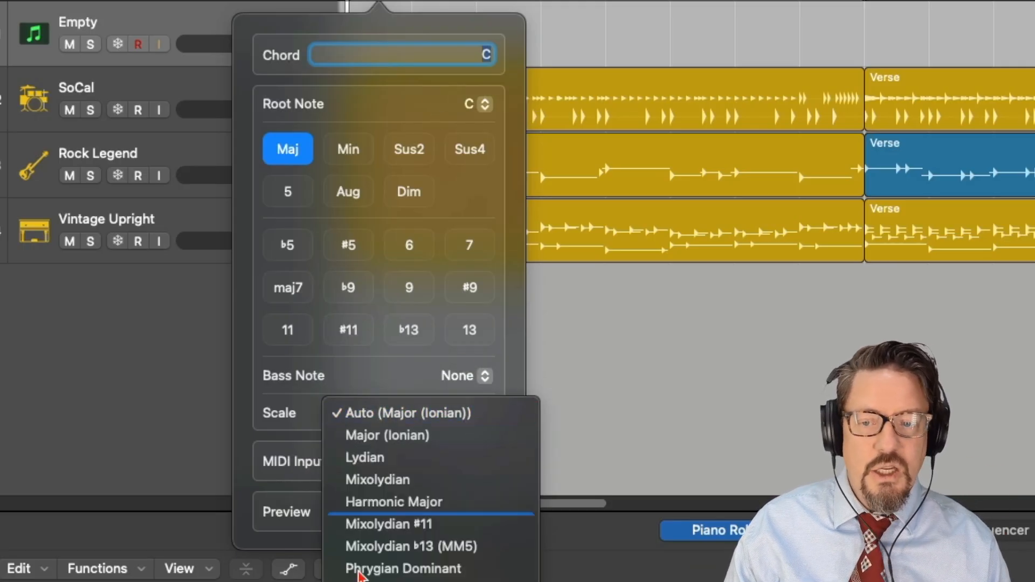
pyautogui.click(318, 414)
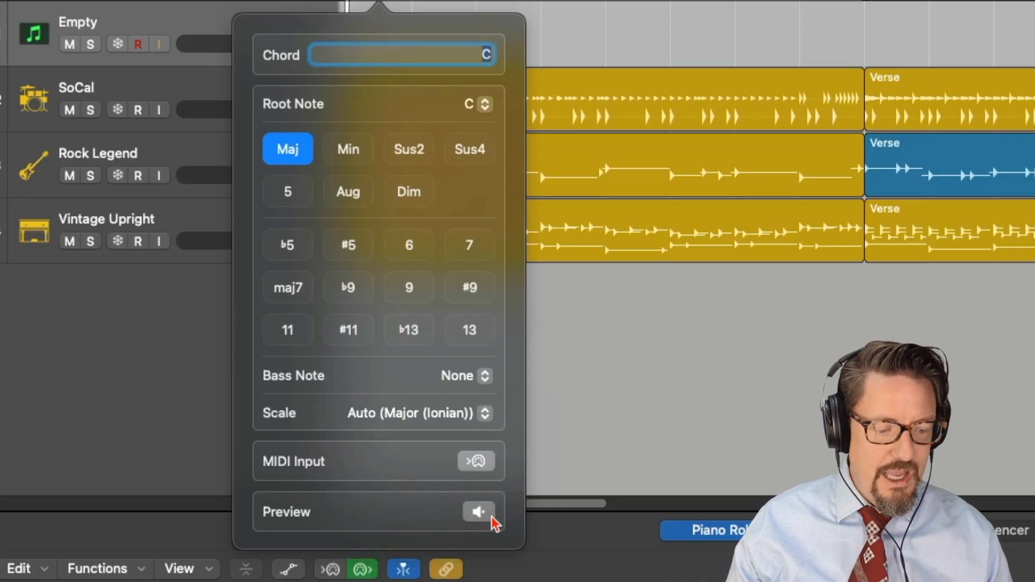
# - Preview the Intro's first C chord and enable MIDI Input in its chord editor
pyautogui.click(478, 473)
pyautogui.click(478, 473)
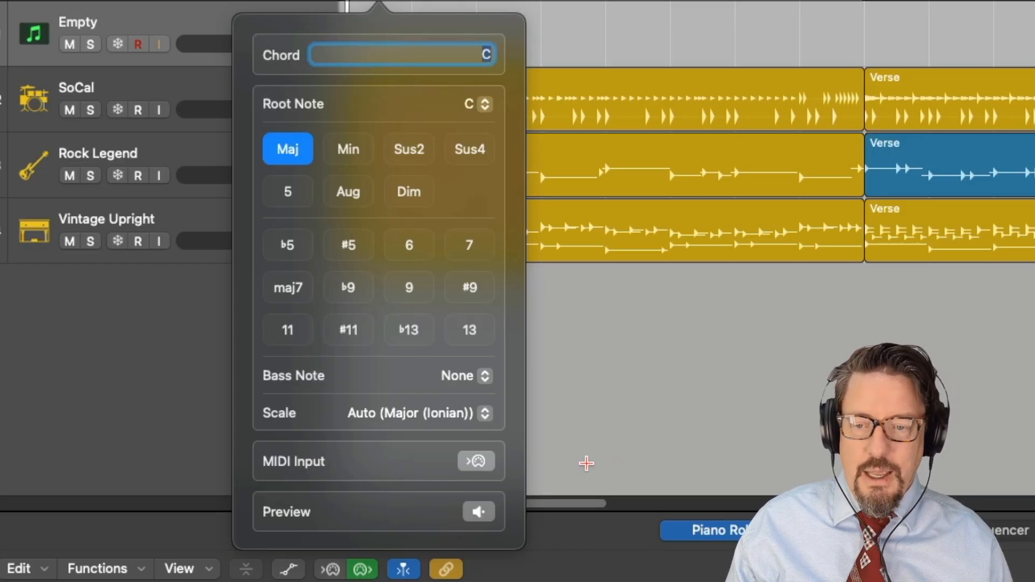
pyautogui.click(485, 512)
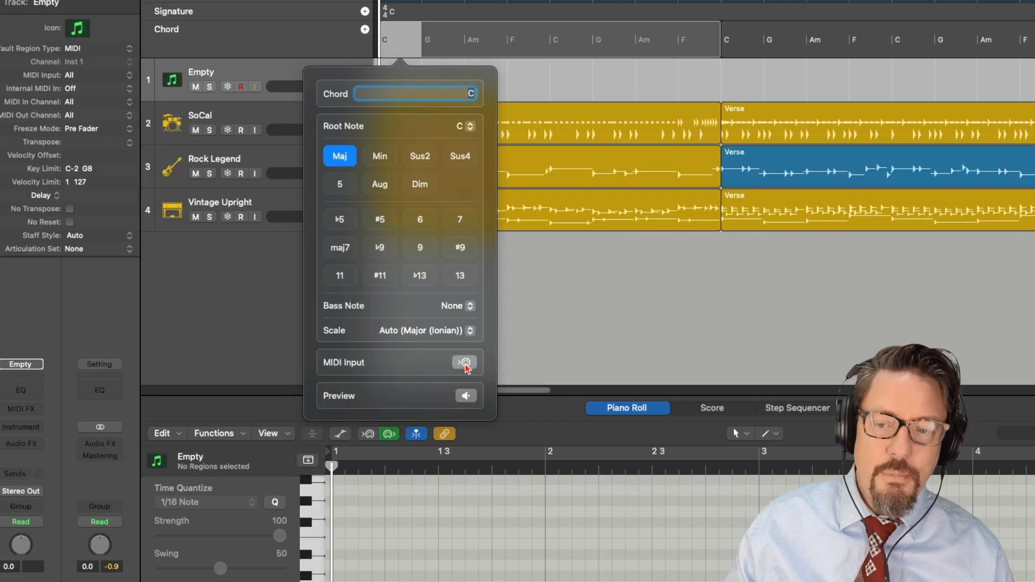
pyautogui.click(465, 366)
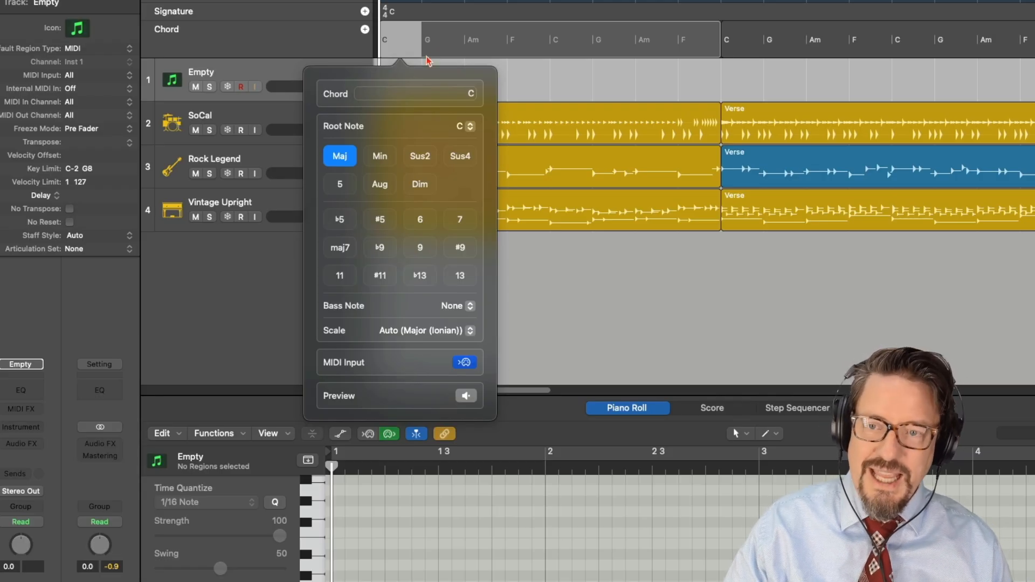
# - Set the bass note of the Intro's first G chord to B
pyautogui.click(431, 54)
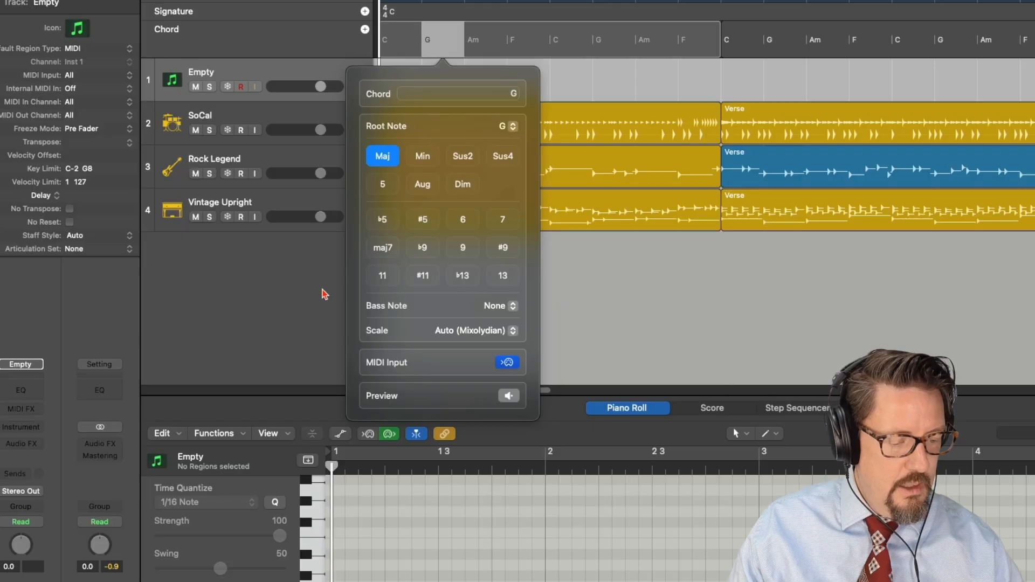
pyautogui.click(497, 307)
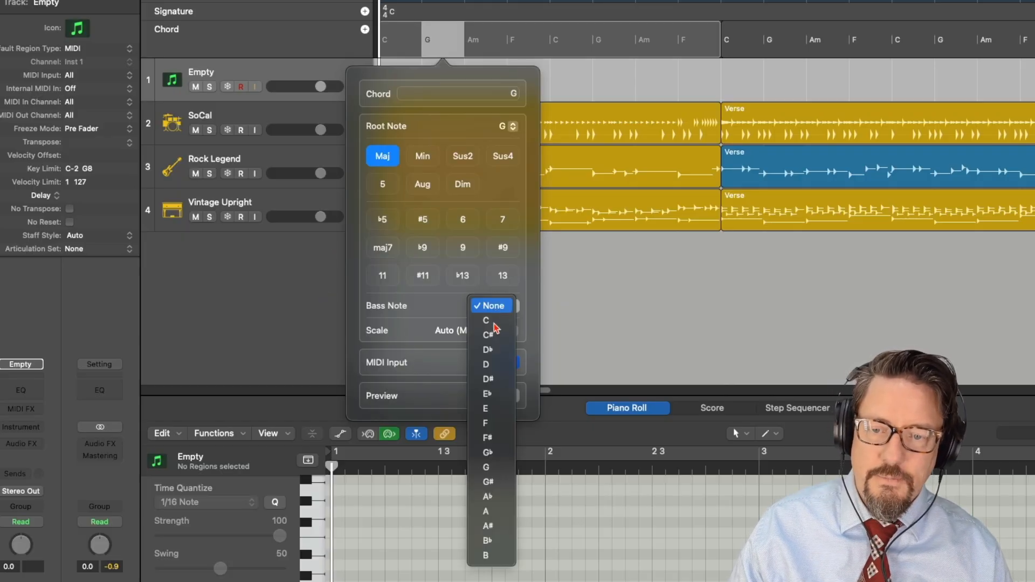
pyautogui.click(488, 556)
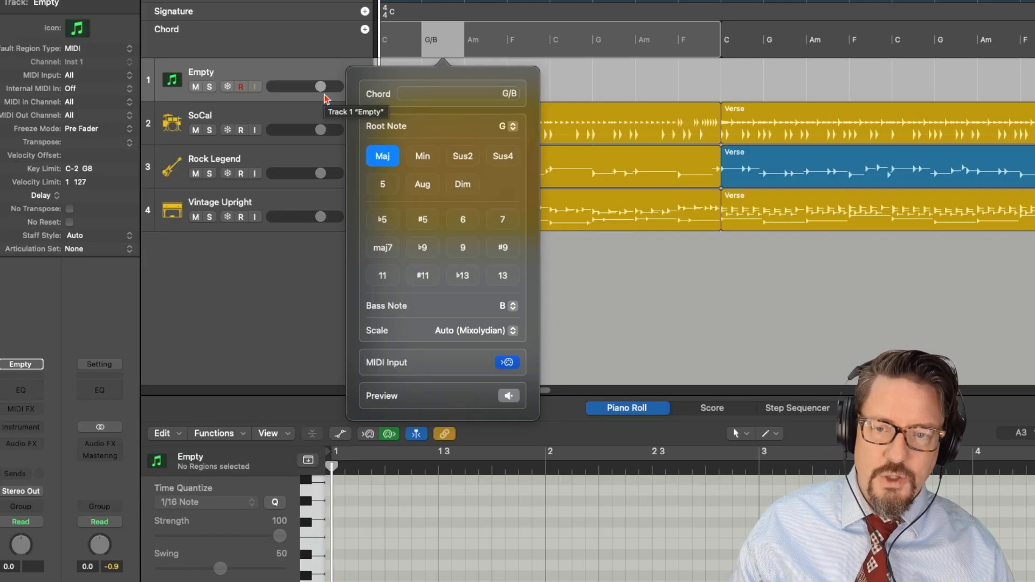
# - Set the bass note of the Intro's first F chord to A
pyautogui.press('Tab')
pyautogui.press('Tab')
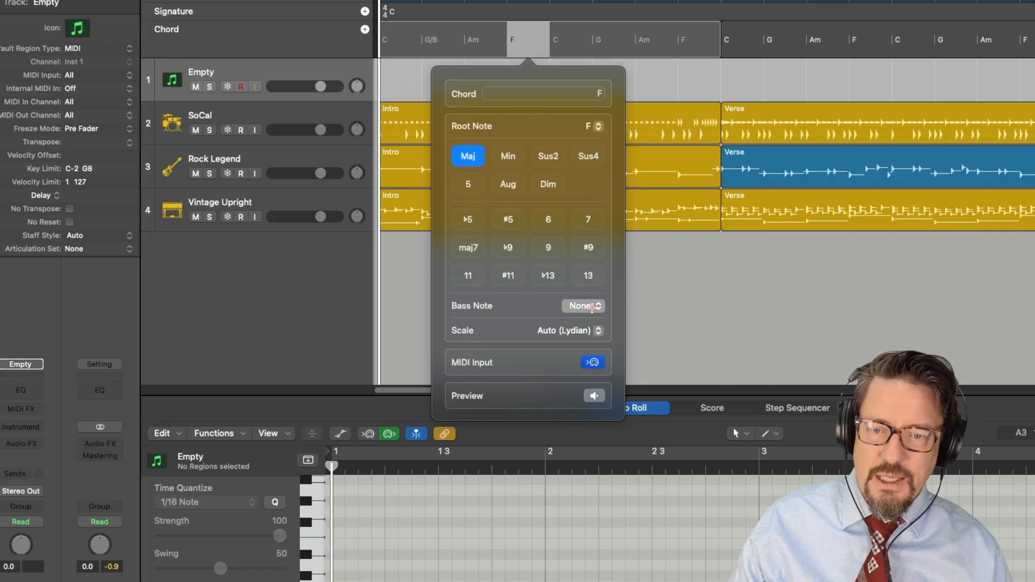
pyautogui.click(592, 307)
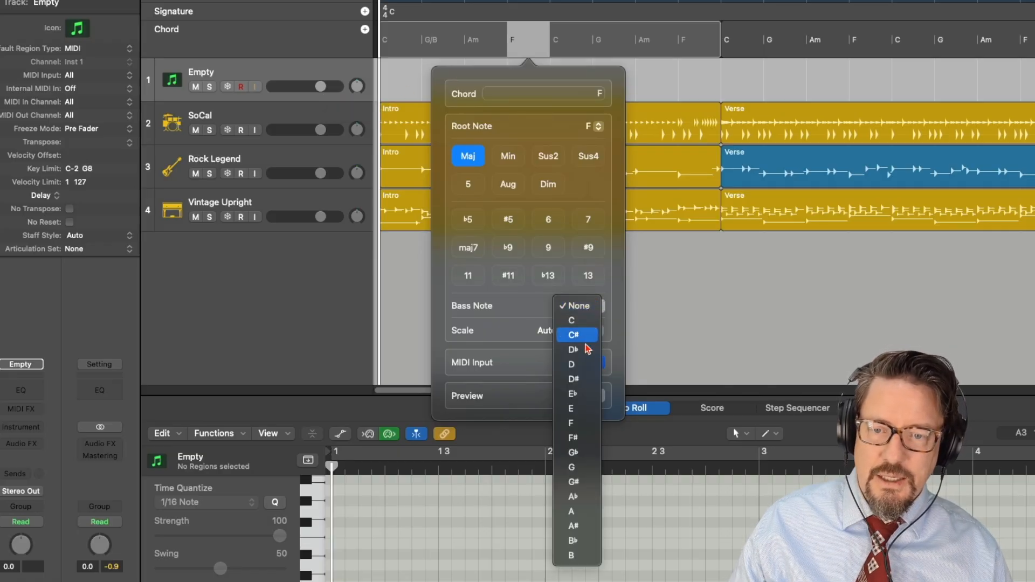
pyautogui.click(573, 516)
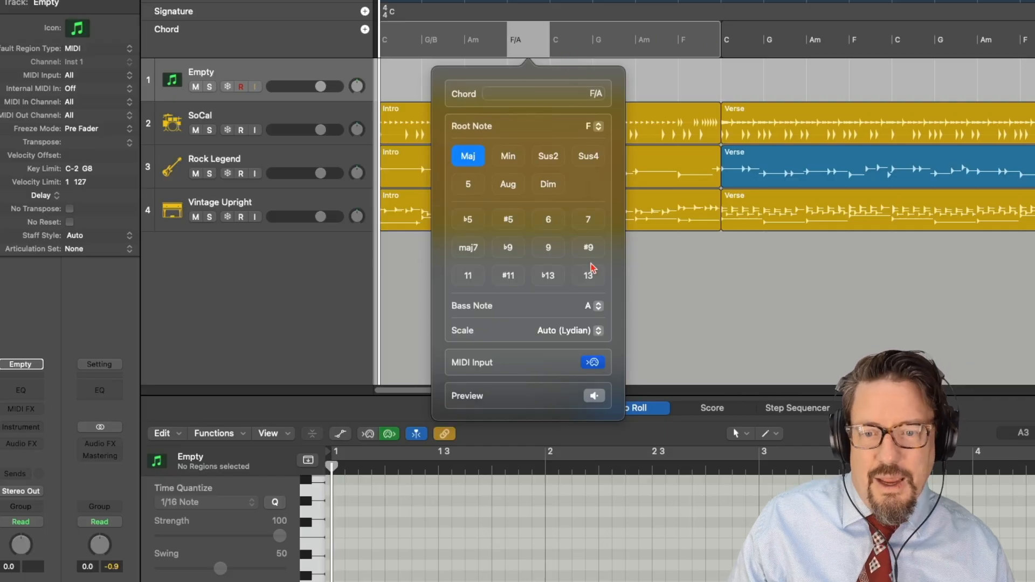
pyautogui.click(677, 79)
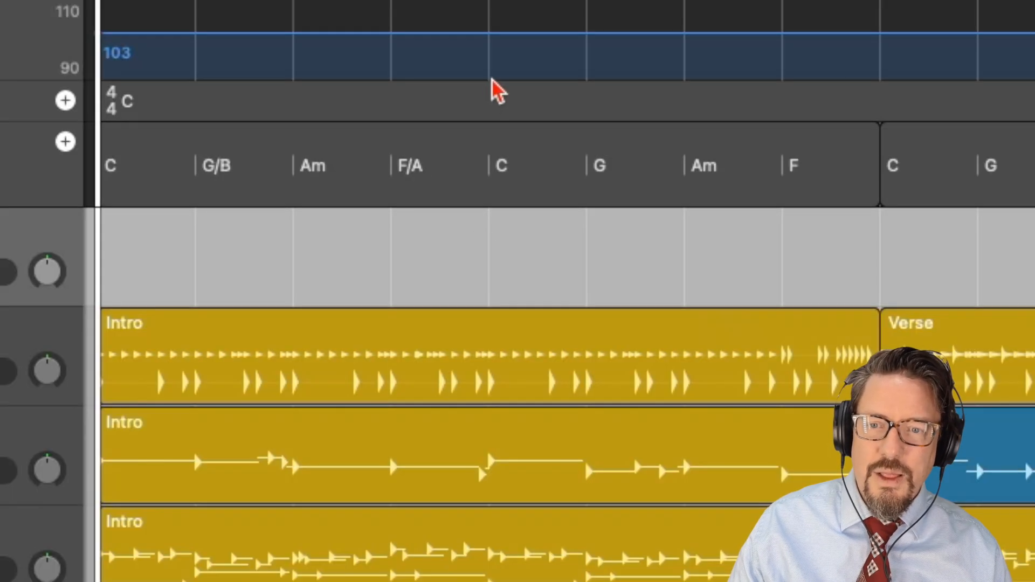
# - Shorten the Intro's chord group to its first four chords and copy it into the Intro's second half
pyautogui.click(541, 25)
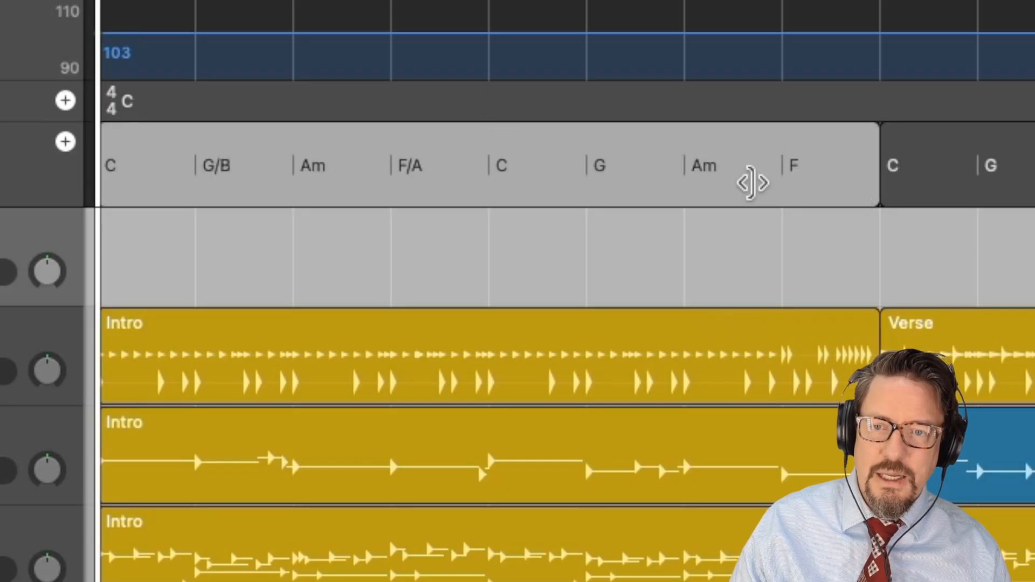
pyautogui.moveTo(752, 184); pyautogui.dragTo(475, 184)
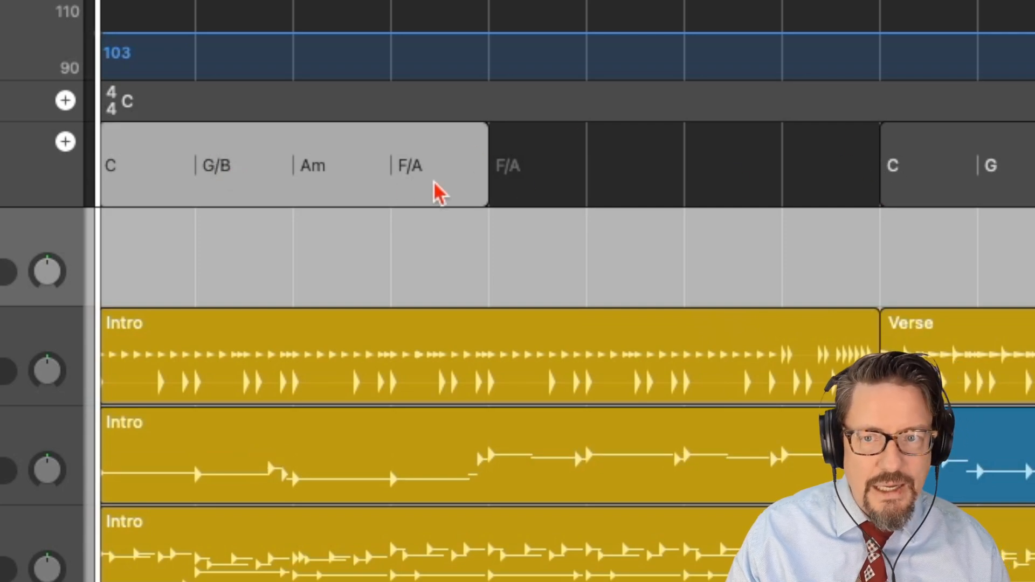
pyautogui.moveTo(154, 155); pyautogui.dragTo(554, 160)
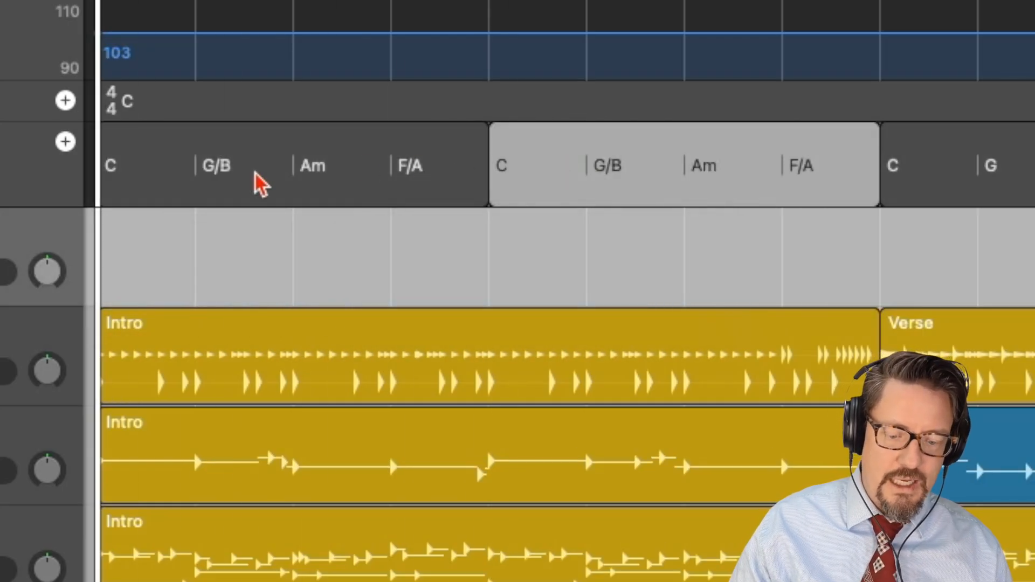
# - Join the Intro's two chord groups with the Join Tool and return to the Pointer Tool
pyautogui.press('t')
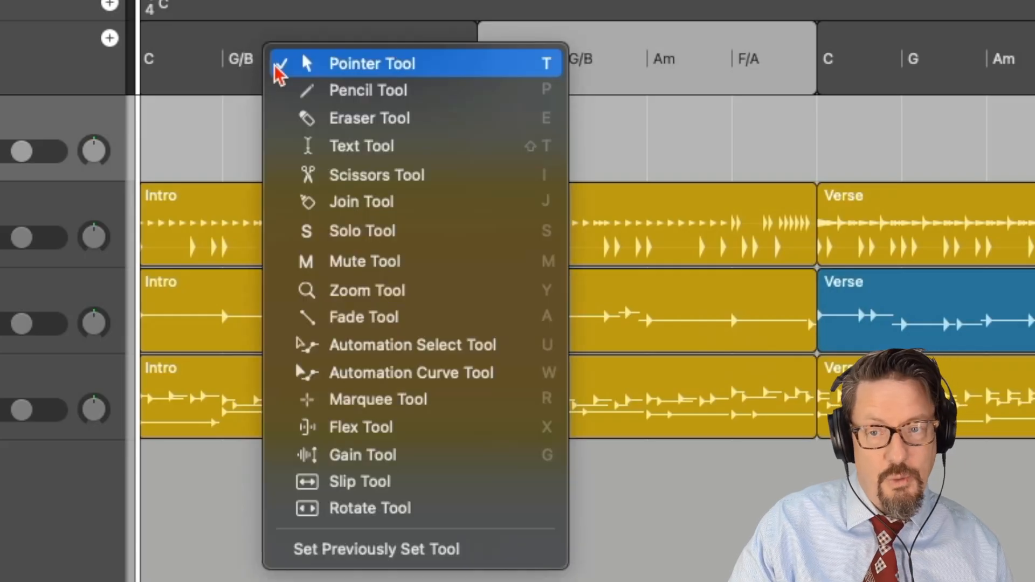
pyautogui.click(446, 204)
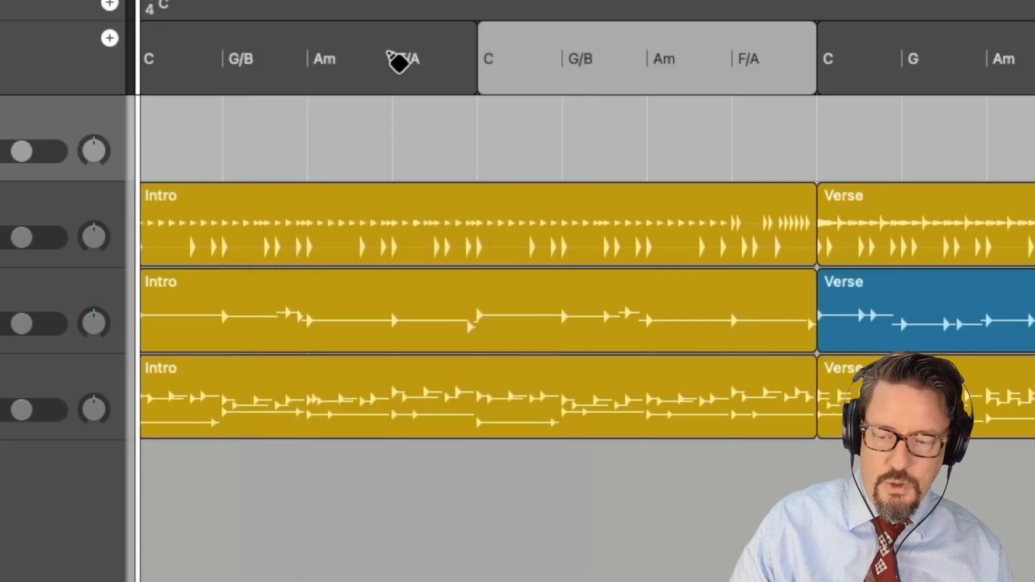
pyautogui.click(396, 59)
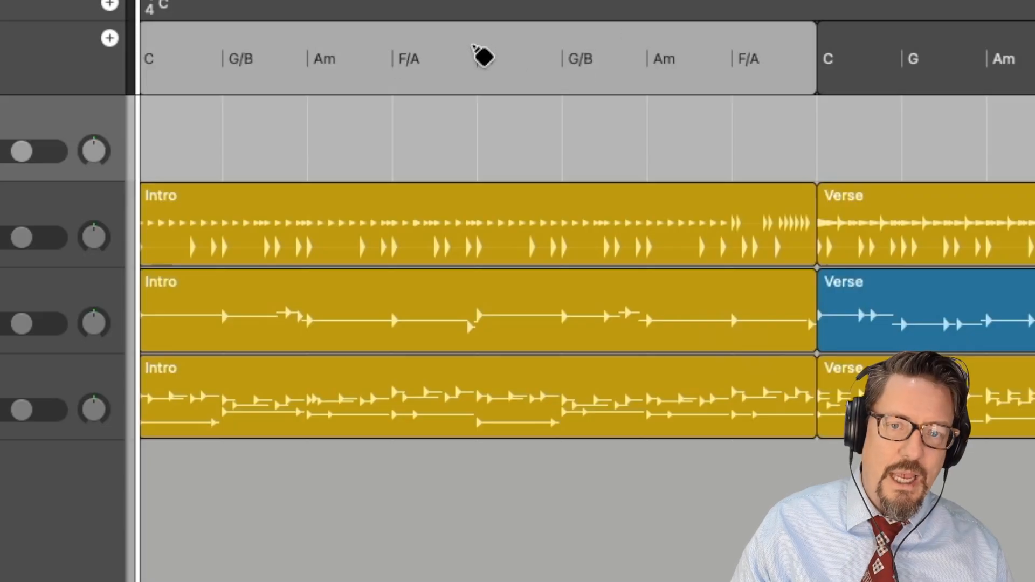
pyautogui.press('t')
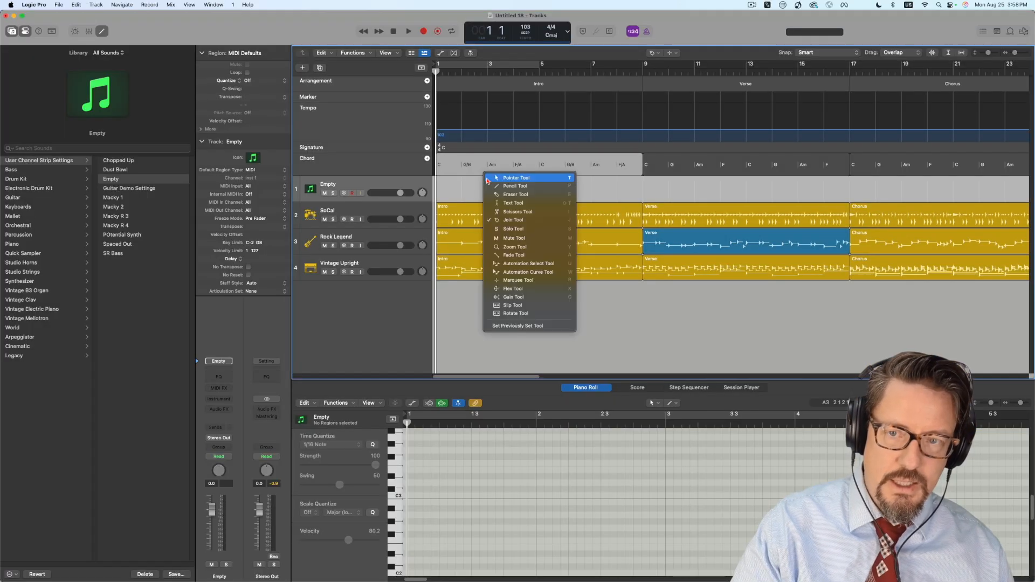
pyautogui.press('t')
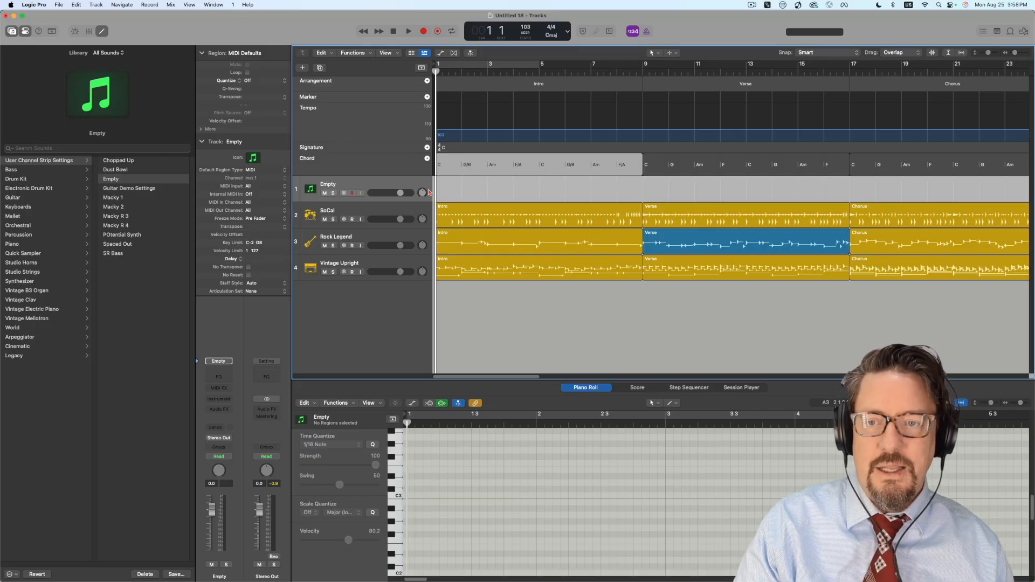
# - Play back the Intro and examine its first F/A chord in the chord editor
pyautogui.press('space')
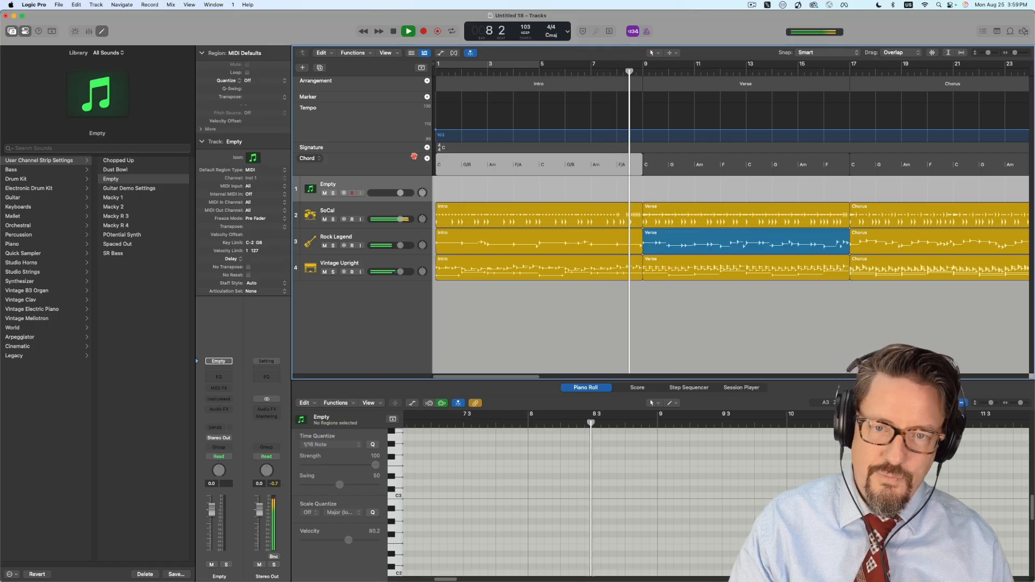
pyautogui.press('space')
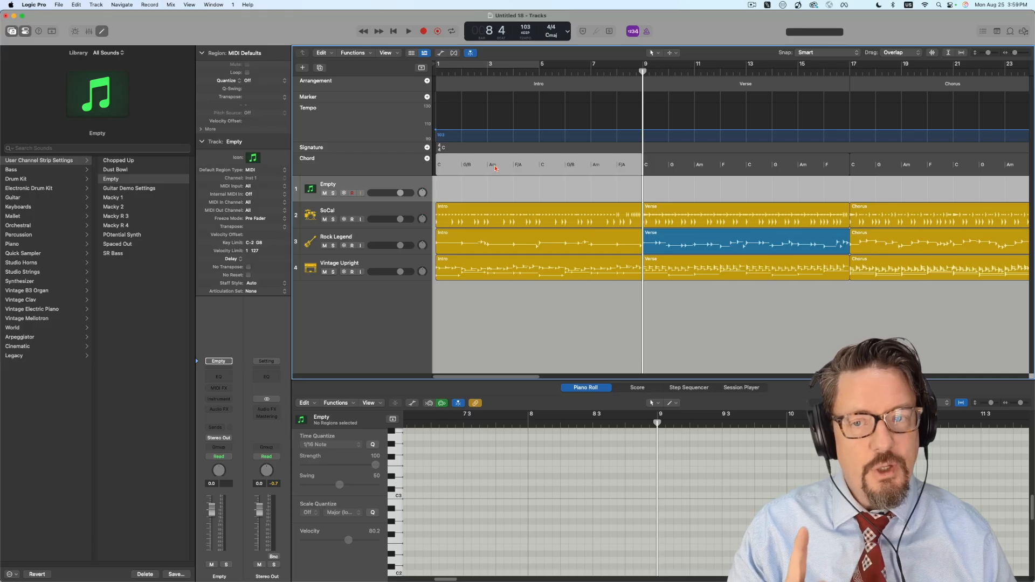
pyautogui.click(495, 167)
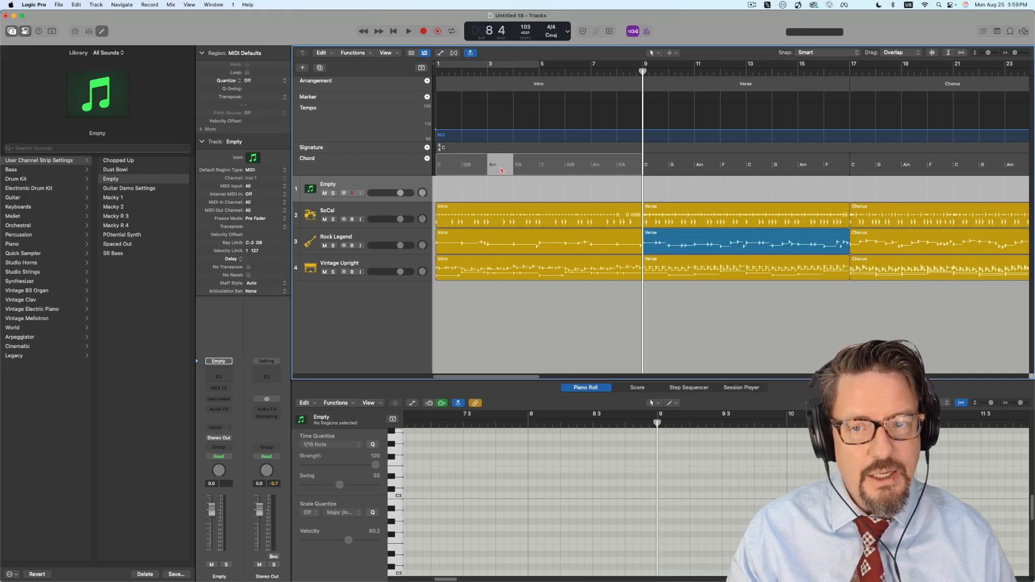
pyautogui.doubleClick(527, 167)
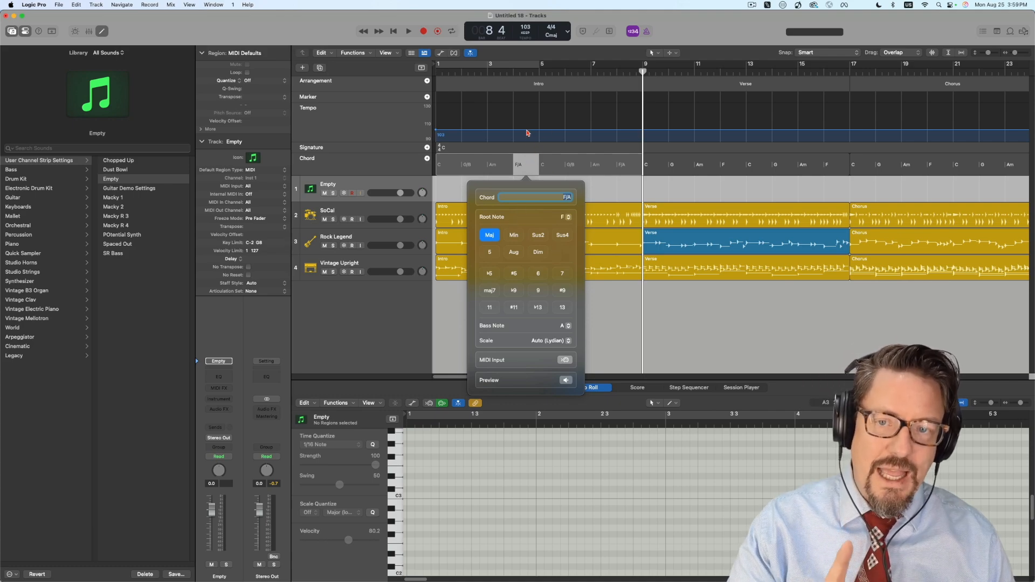
pyautogui.click(541, 183)
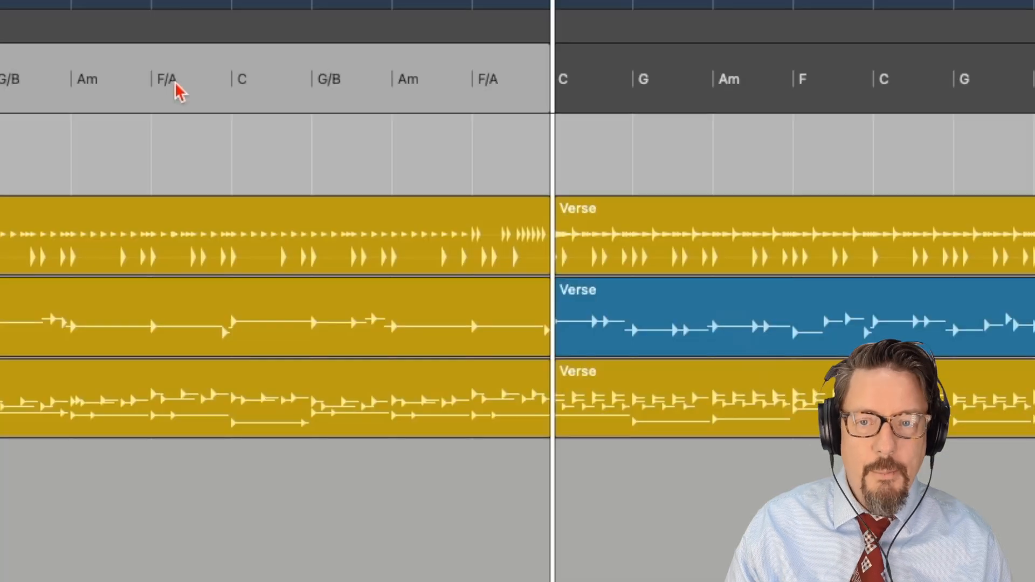
# - Halve the chord rhythm of the Intro's chord group and play the Intro from the beginning
pyautogui.rightClick(522, 168)
pyautogui.moveTo(535, 167)
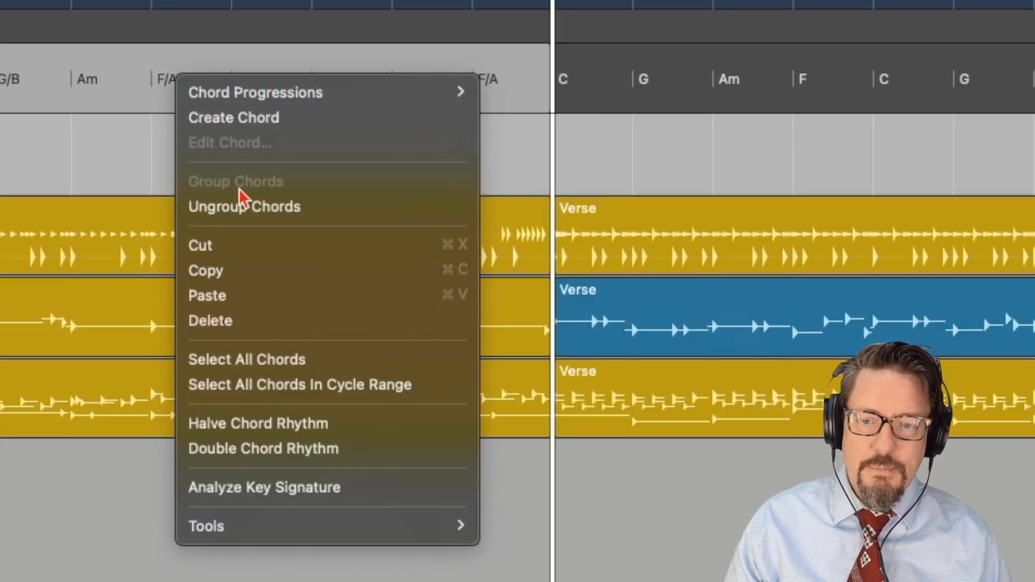
pyautogui.click(235, 431)
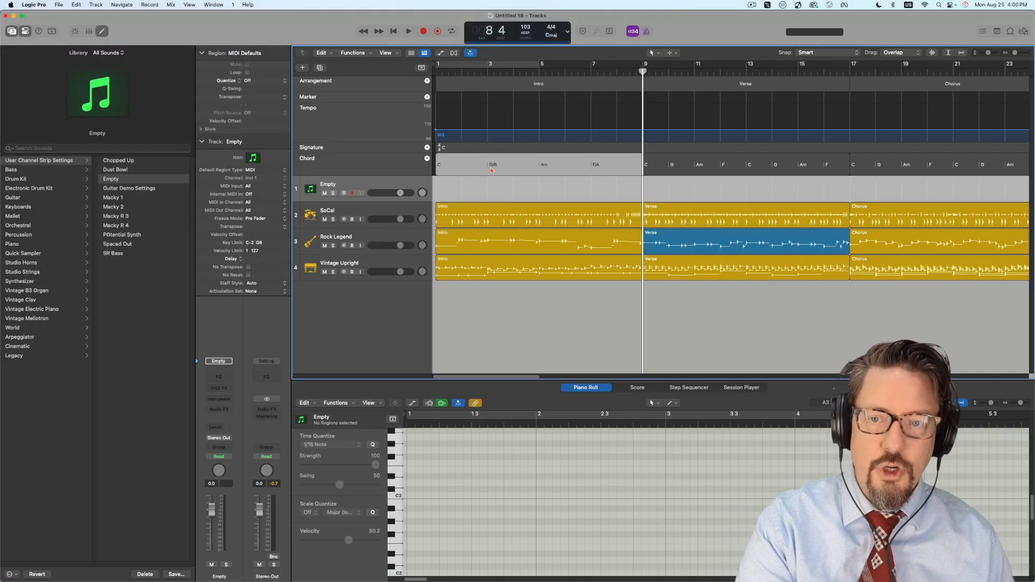
pyautogui.press('Return')
pyautogui.press('space')
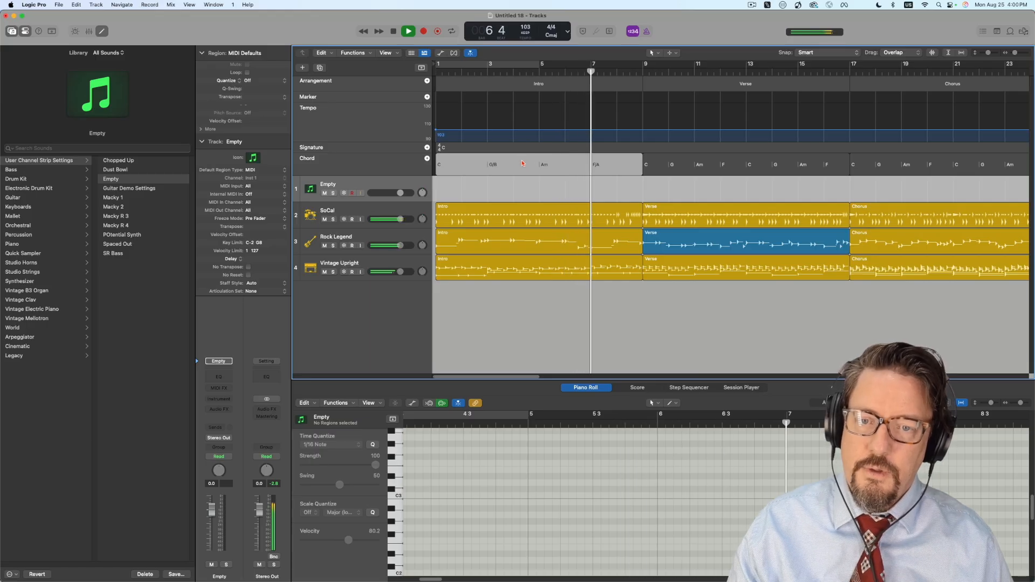
pyautogui.press('space')
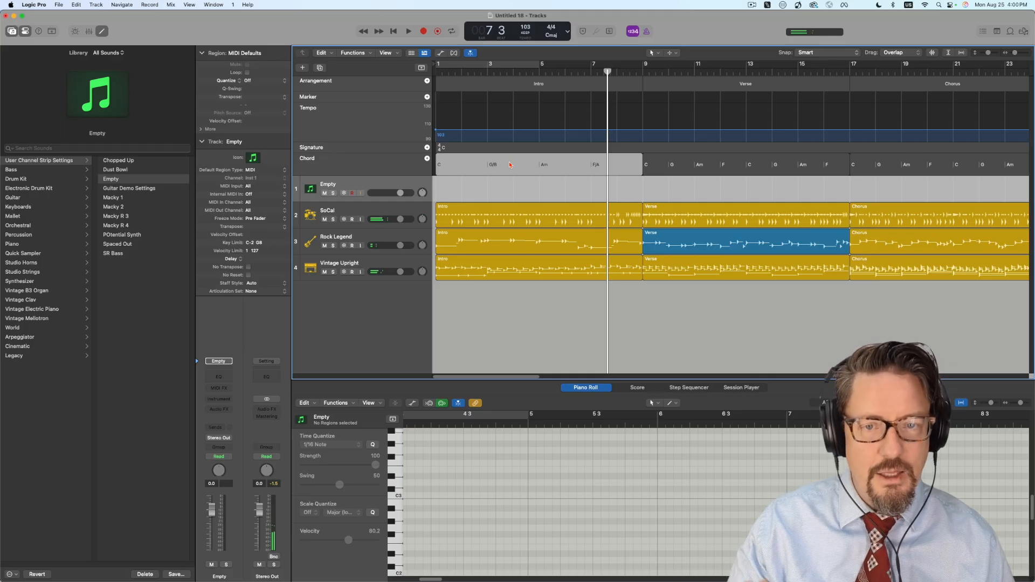
# - Try ungrouping the Intro's chords and undo the ungrouping
pyautogui.rightClick(510, 165)
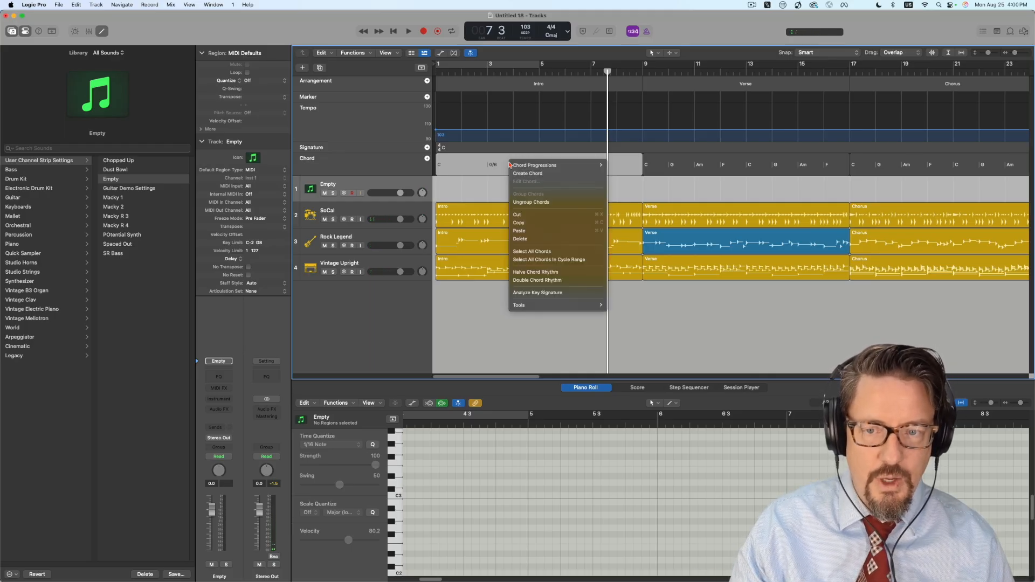
pyautogui.moveTo(541, 309)
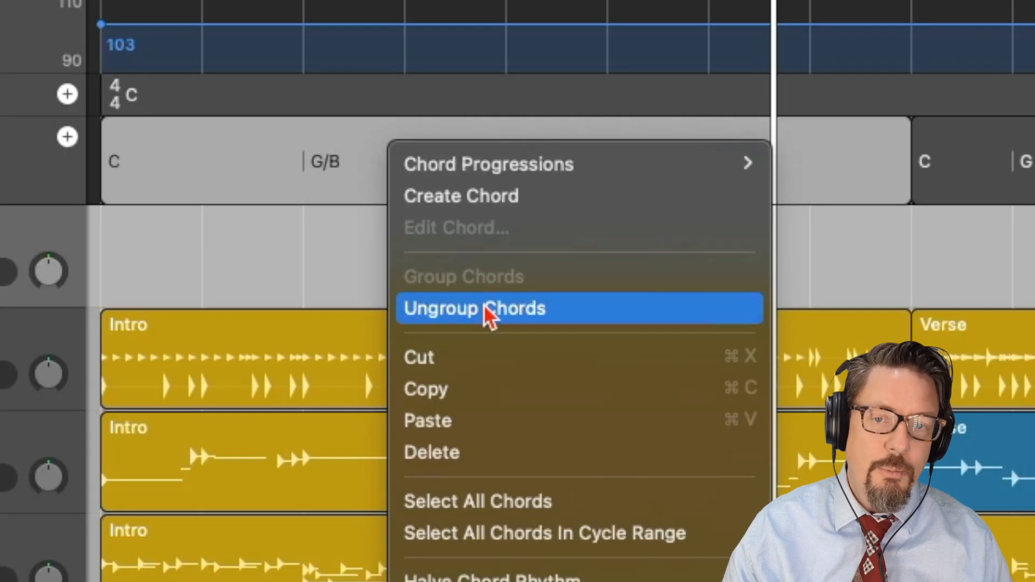
pyautogui.click(487, 312)
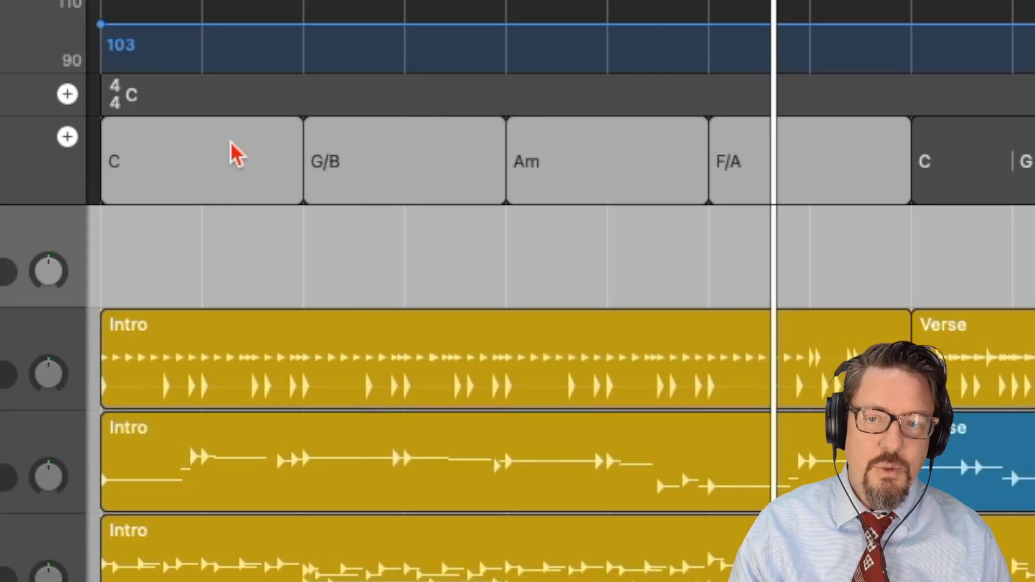
pyautogui.press('super+z')
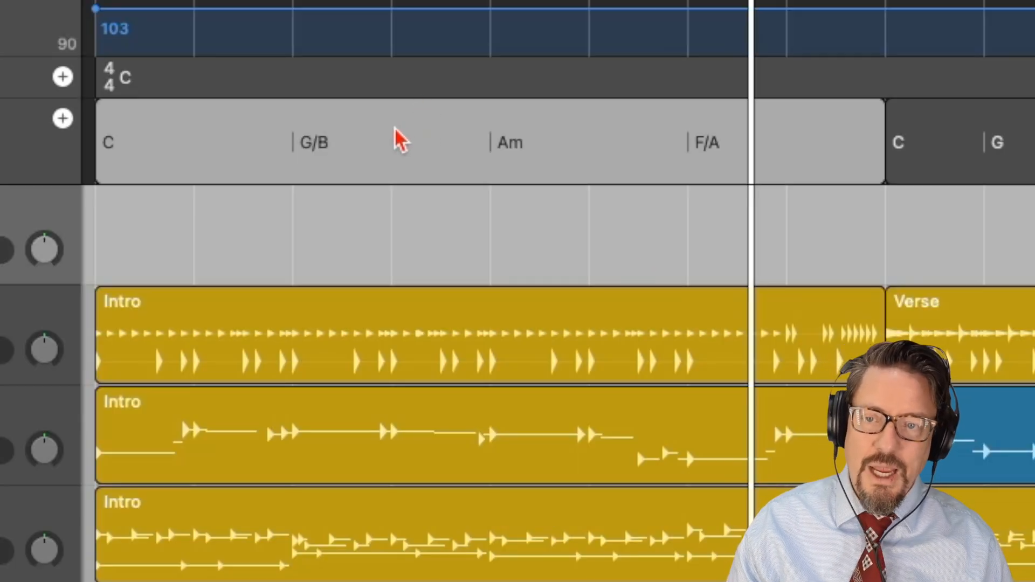
# - Copy the Intro's chord group onto the Empty track as a MIDI region and select that region
pyautogui.moveTo(395, 128); pyautogui.dragTo(393, 219)
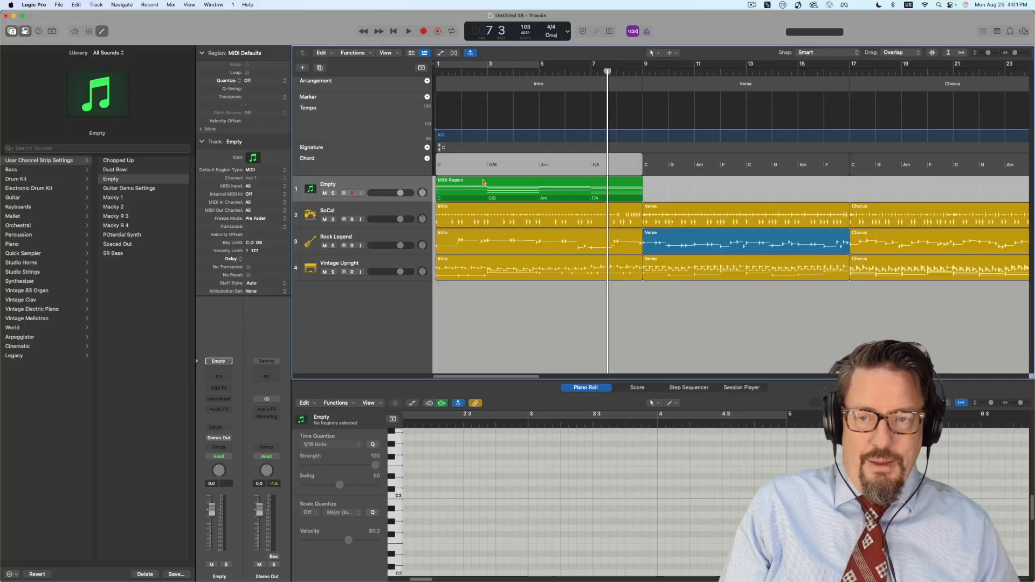
pyautogui.click(307, 244)
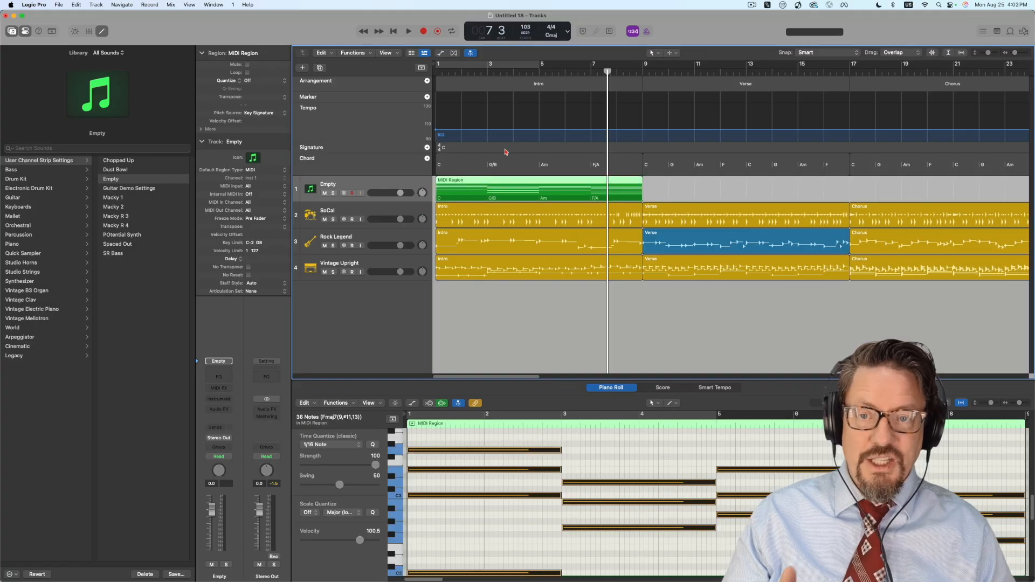
pyautogui.click(496, 165)
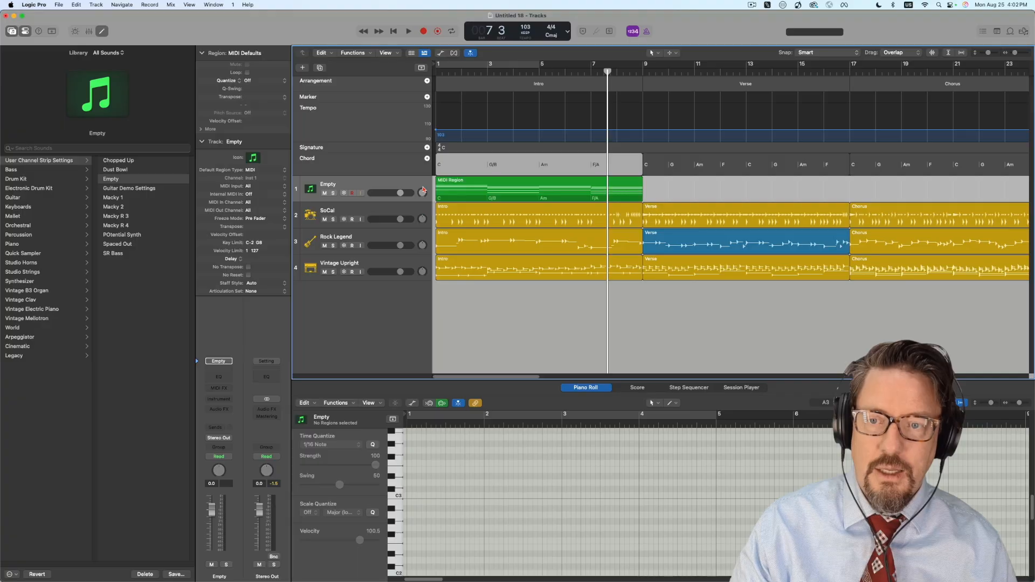
pyautogui.click(458, 184)
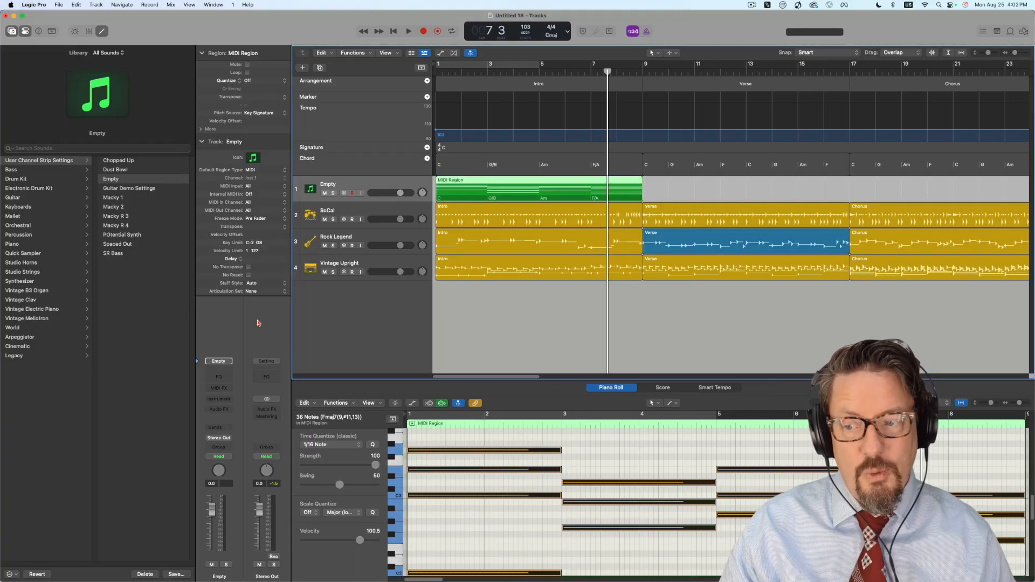
# - Load Retro Synth as the Empty track's instrument and lower its filter cutoff to 0.300
pyautogui.click(224, 397)
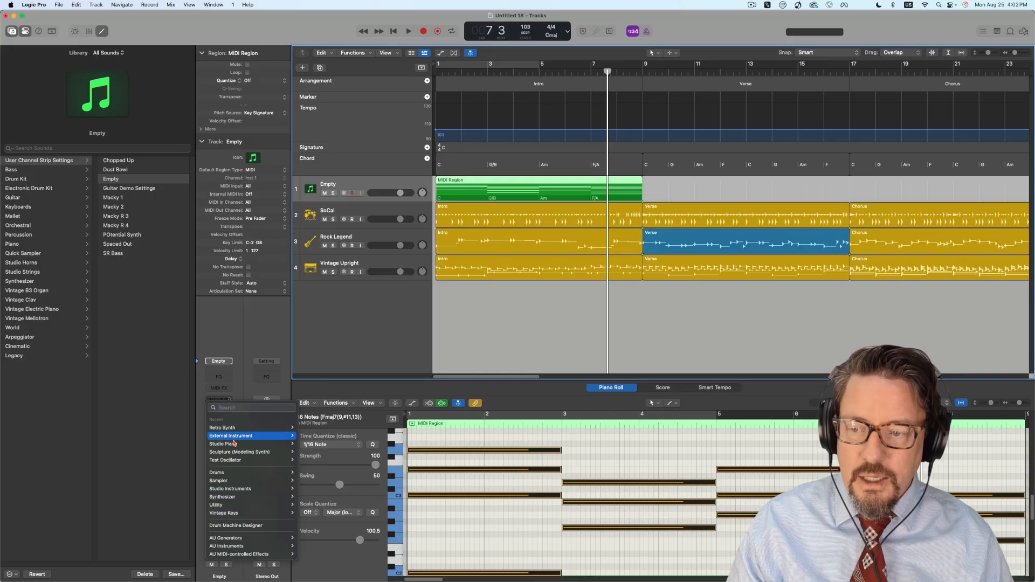
pyautogui.moveTo(248, 429)
pyautogui.click(308, 428)
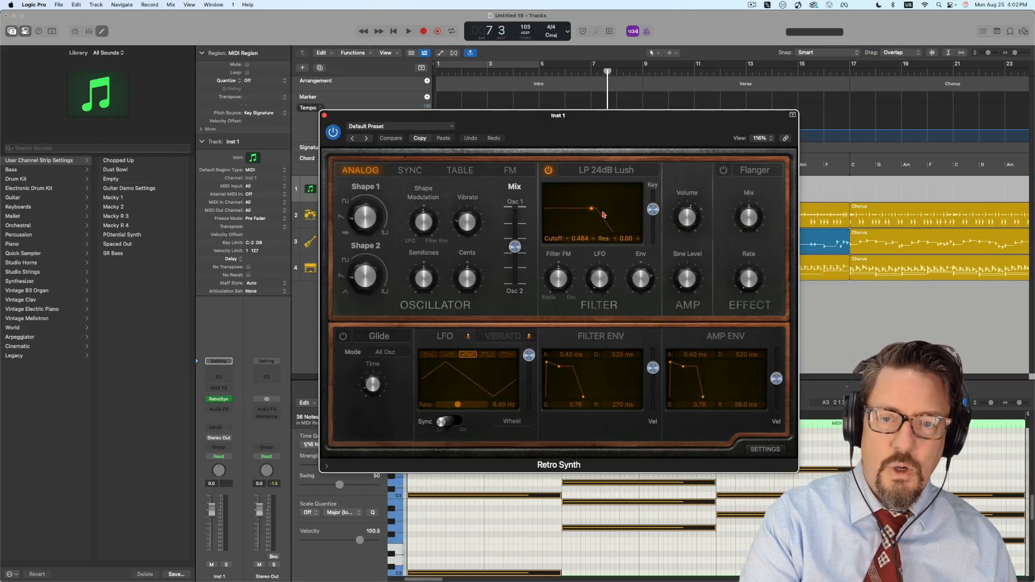
pyautogui.moveTo(593, 211); pyautogui.dragTo(574, 207)
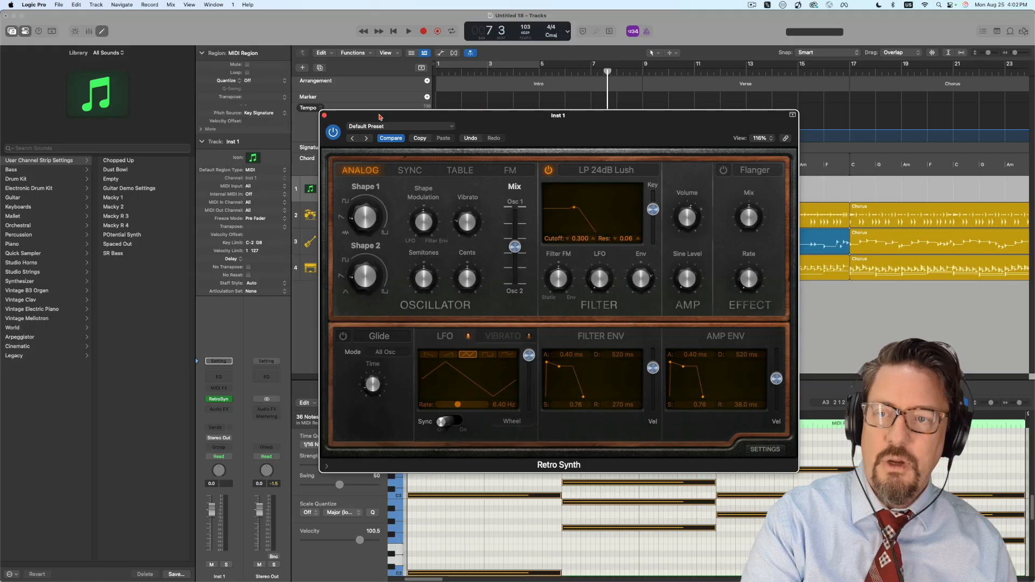
pyautogui.click(324, 115)
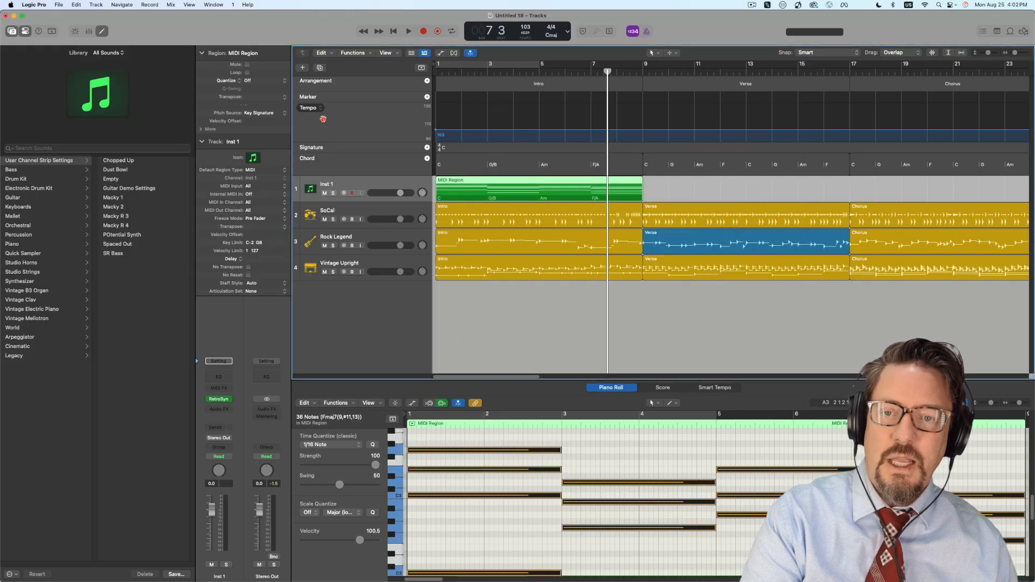
# - Play the song from the beginning and lower the volume of the Retro Synth track
pyautogui.press('Return')
pyautogui.press('space')
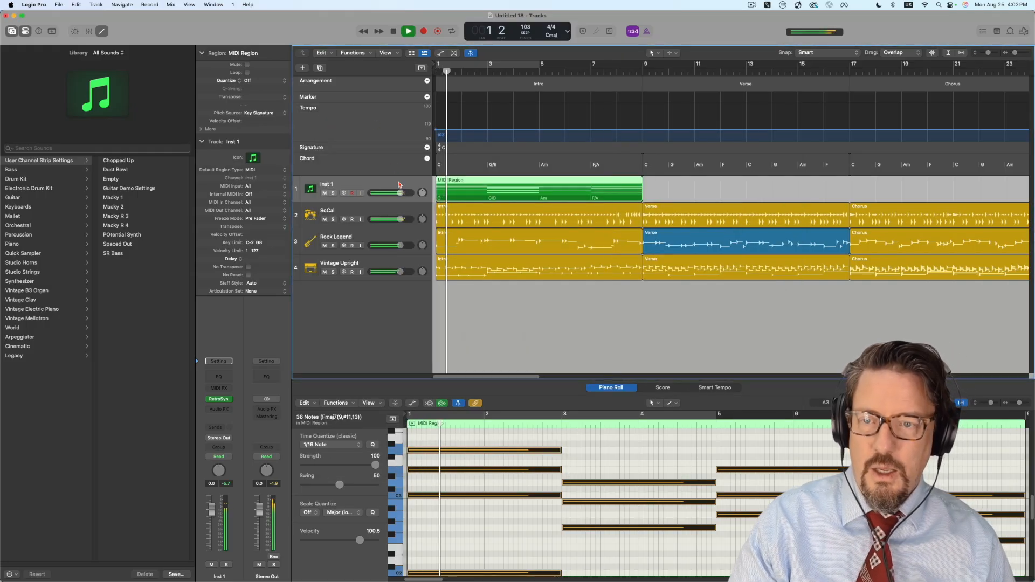
pyautogui.moveTo(400, 193); pyautogui.dragTo(388, 193)
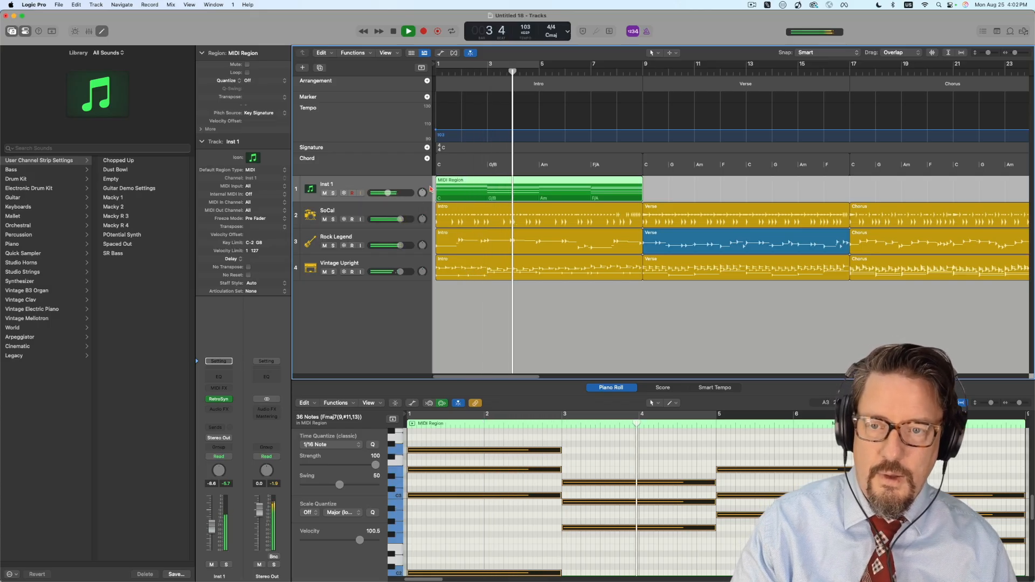
# - Stop the song's playback
pyautogui.press('space')
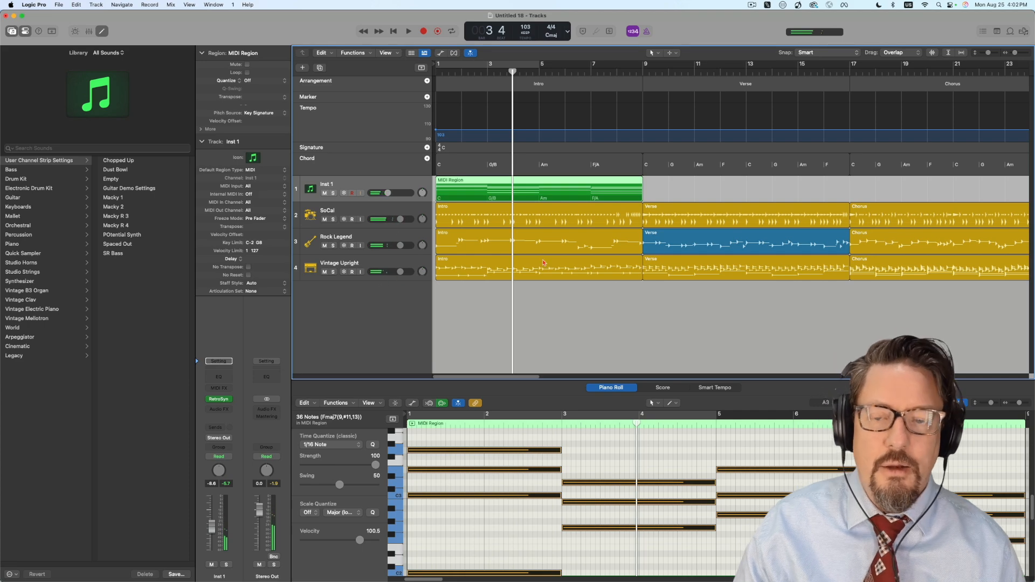
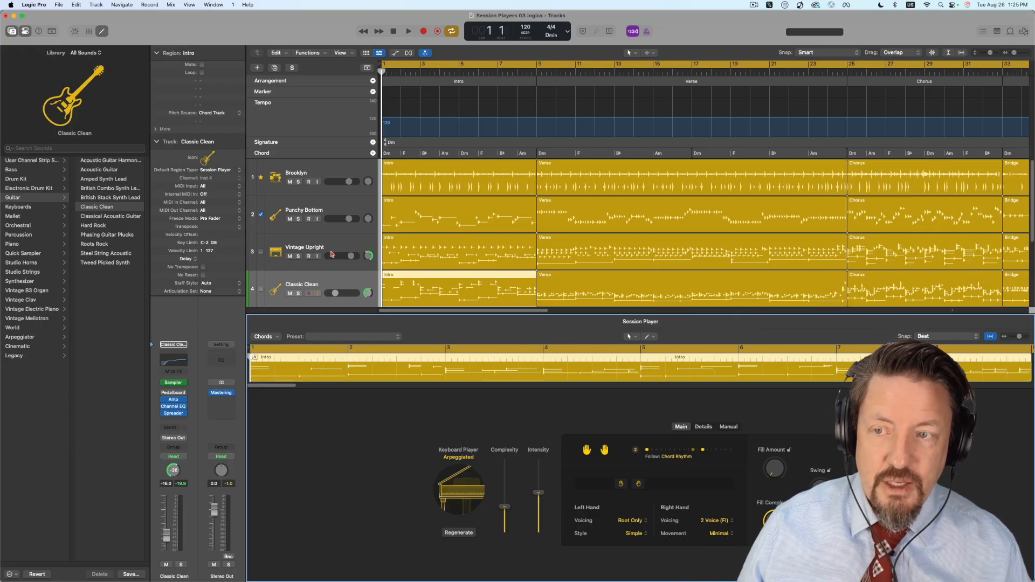
# - Create a new project without closing the current one, starting with a Pop Rock Session Player drummer track
pyautogui.click(58, 5)
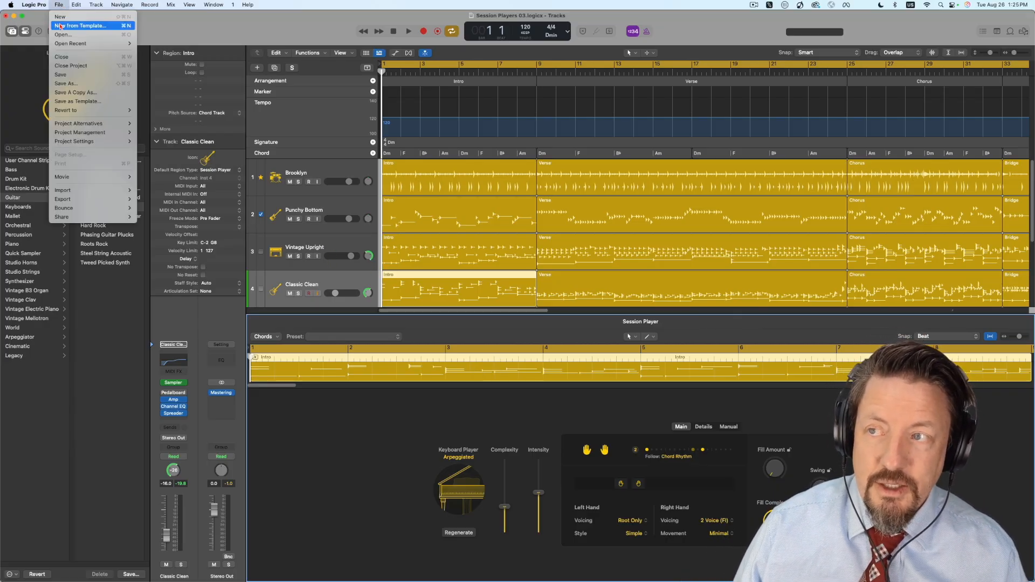
pyautogui.click(60, 17)
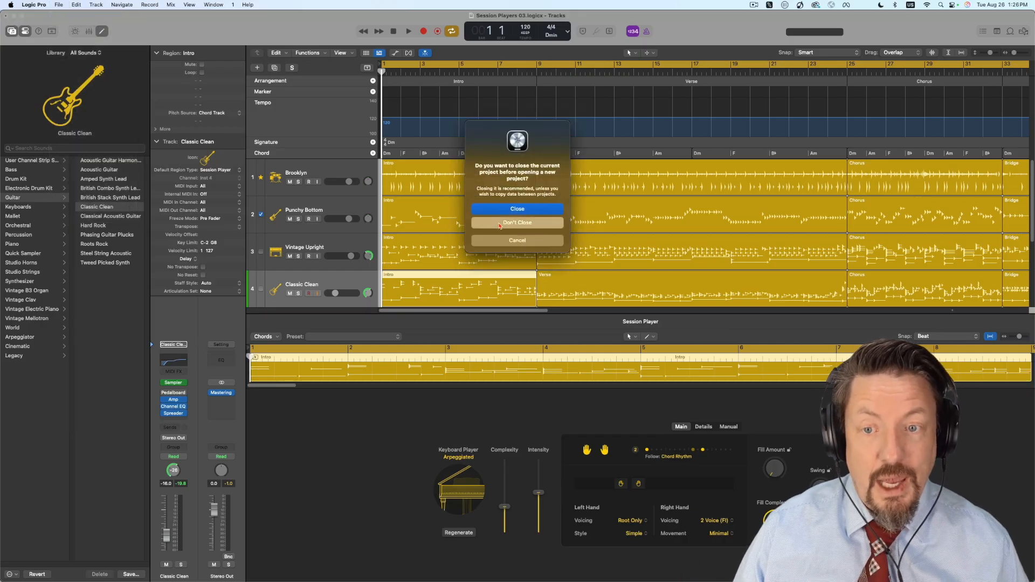
pyautogui.click(500, 224)
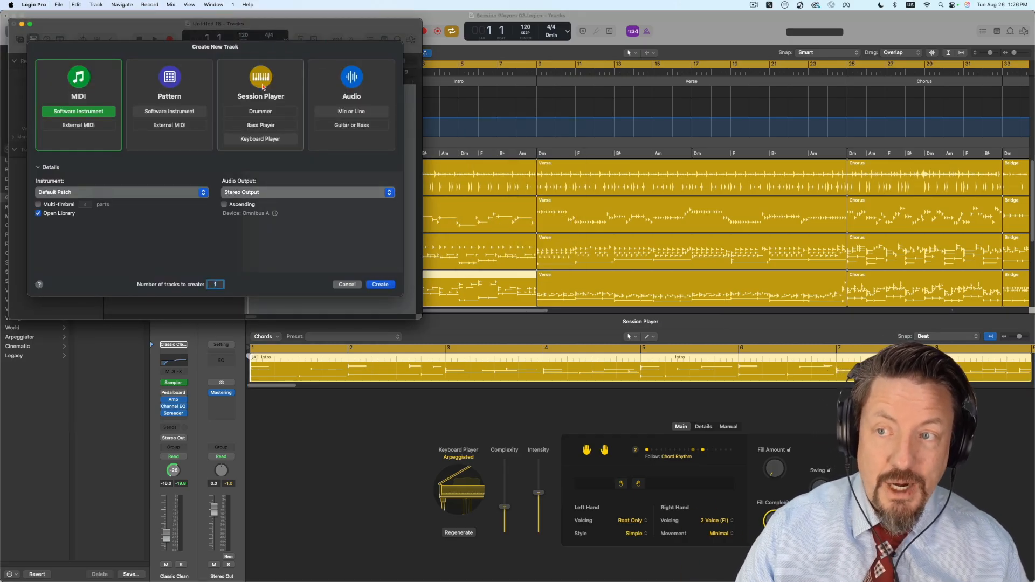
pyautogui.click(263, 114)
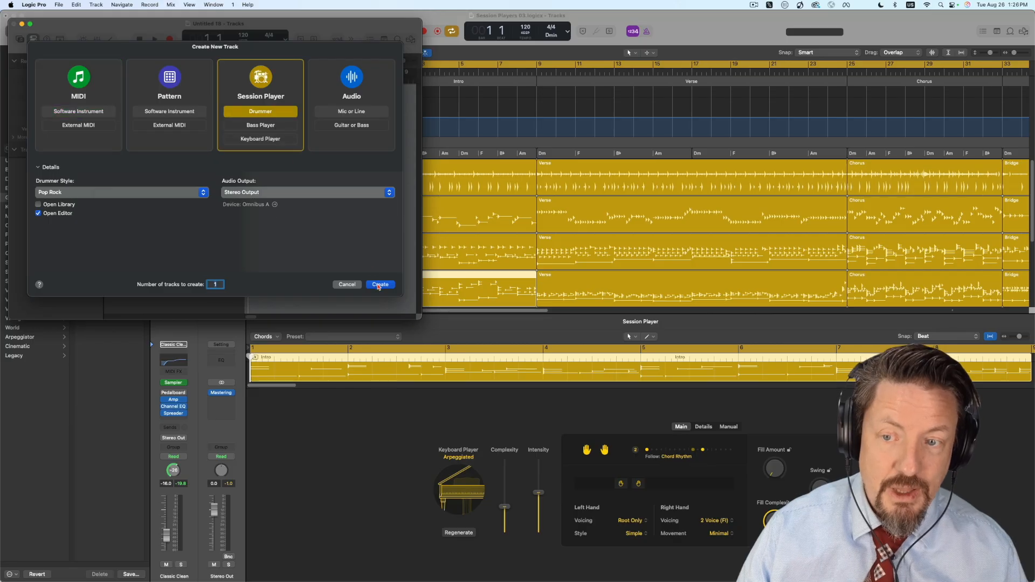
pyautogui.press('Return')
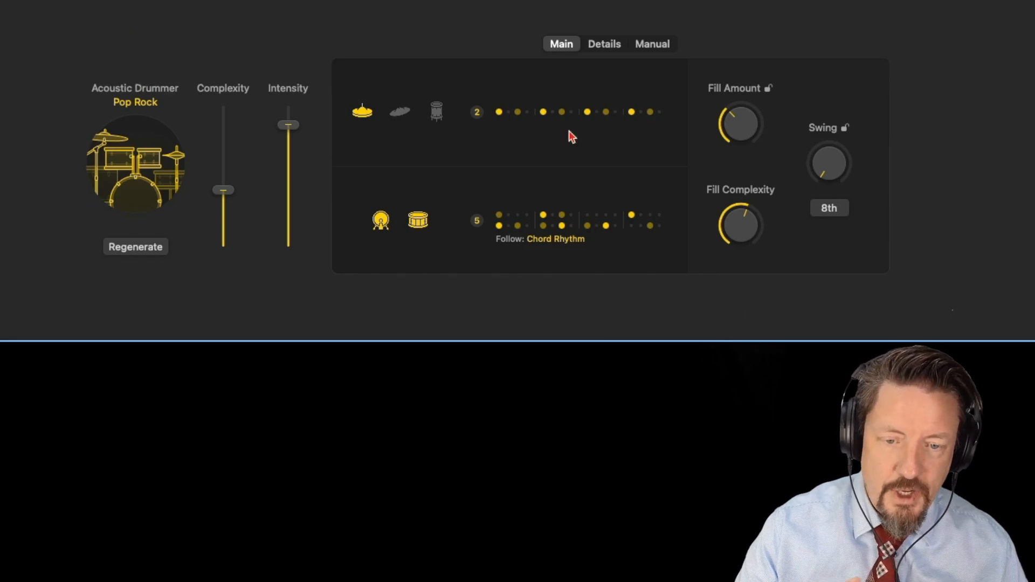
# - Look through the drummer's Details and Manual settings and return to the Main settings
pyautogui.click(602, 43)
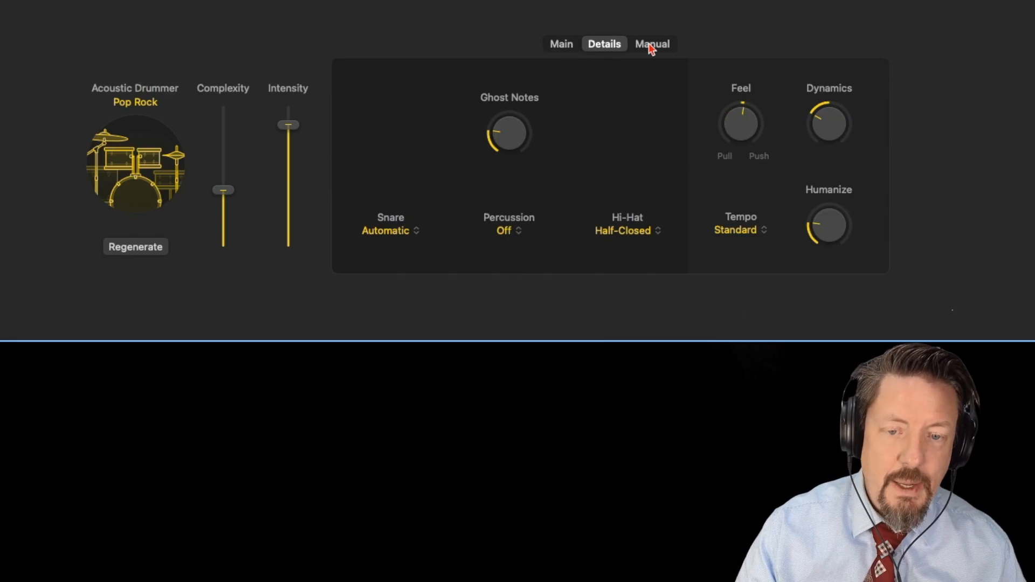
pyautogui.click(651, 45)
pyautogui.click(617, 44)
pyautogui.click(559, 46)
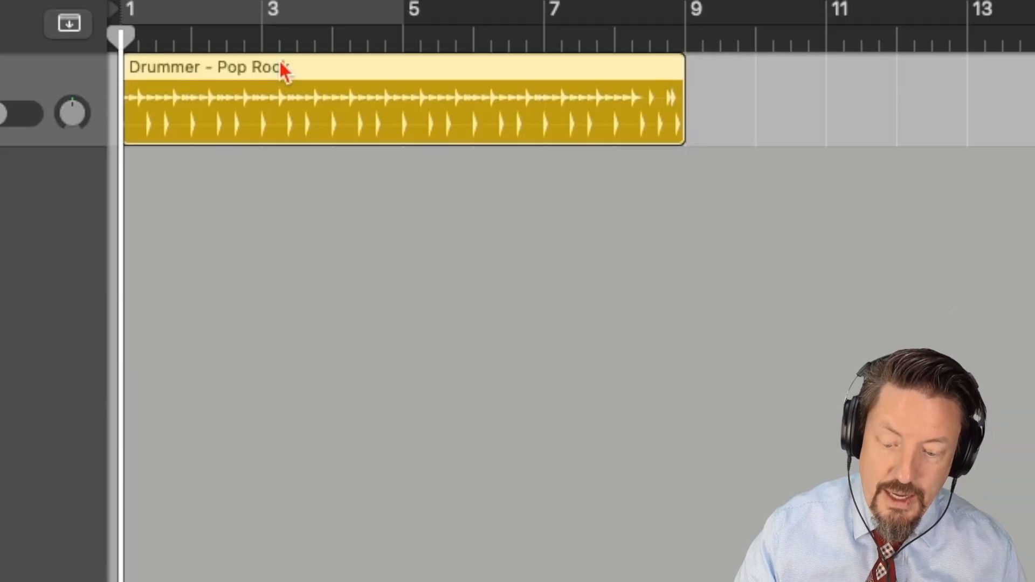
# - Split the Pop Rock drummer region at bar 8 with the Scissors tool and return to the Pointer tool
pyautogui.press('t')
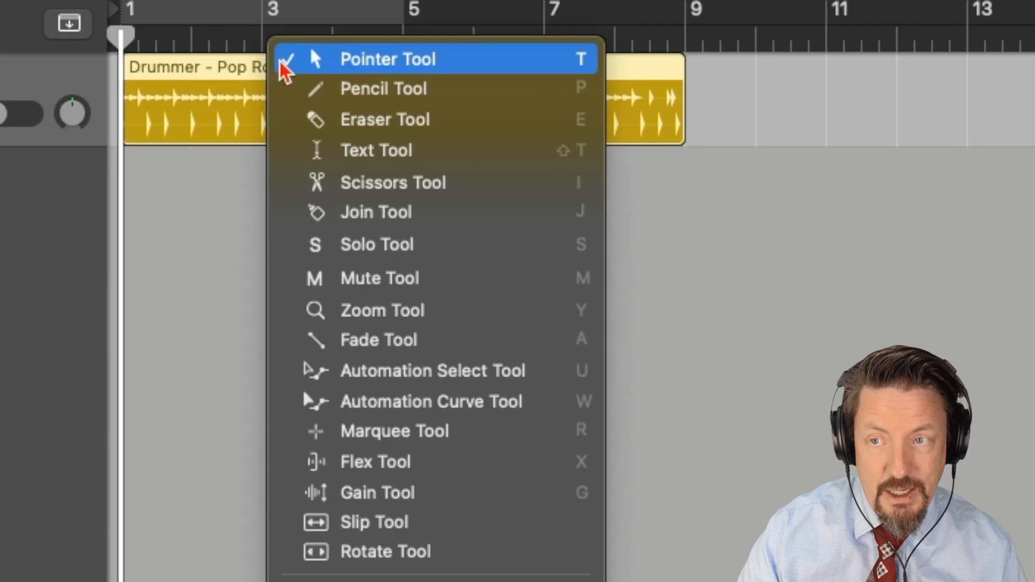
pyautogui.press('i')
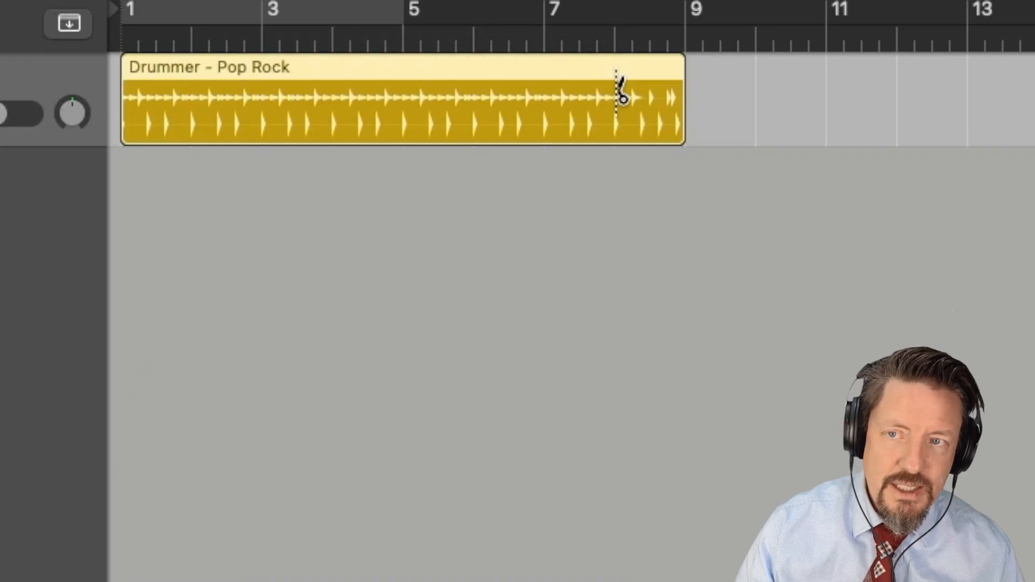
pyautogui.click(617, 89)
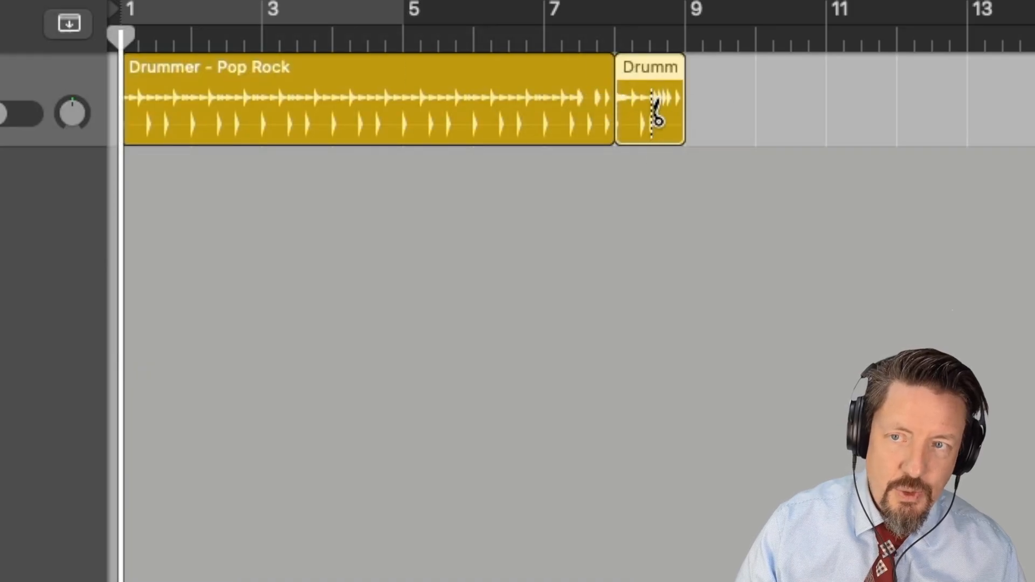
pyautogui.press('t')
pyautogui.press('t')
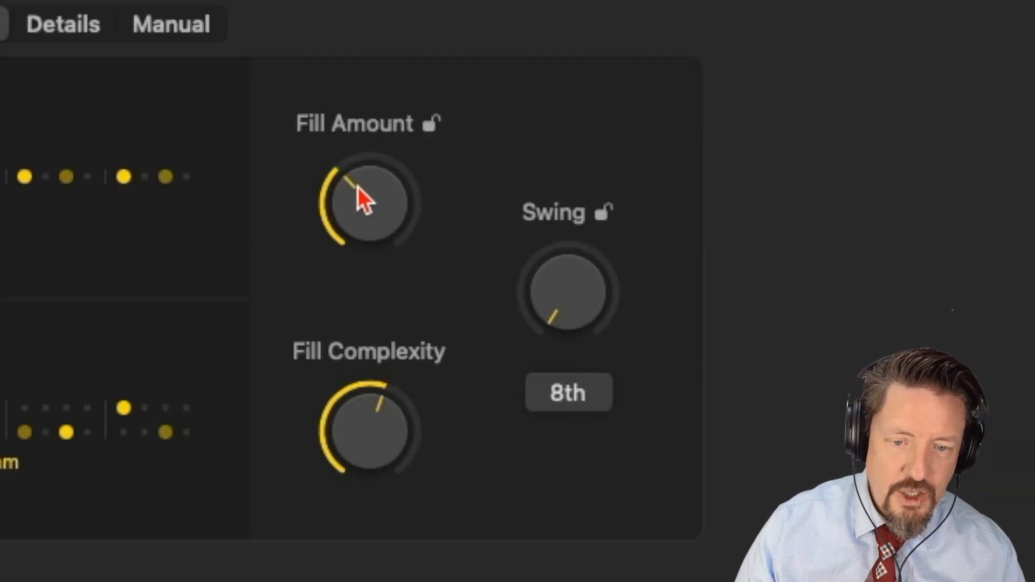
# - Raise the Fill Amount of the one-bar region at bar 8 to maximum and play the drums from bar 5
pyautogui.moveTo(349, 187); pyautogui.dragTo(364, 539)
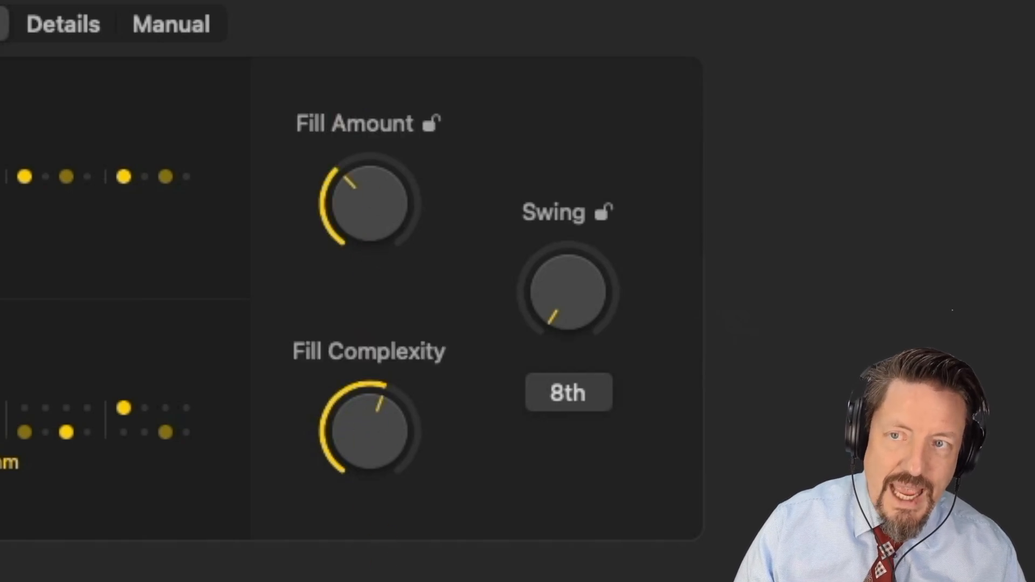
pyautogui.moveTo(354, 157); pyautogui.dragTo(354, 108)
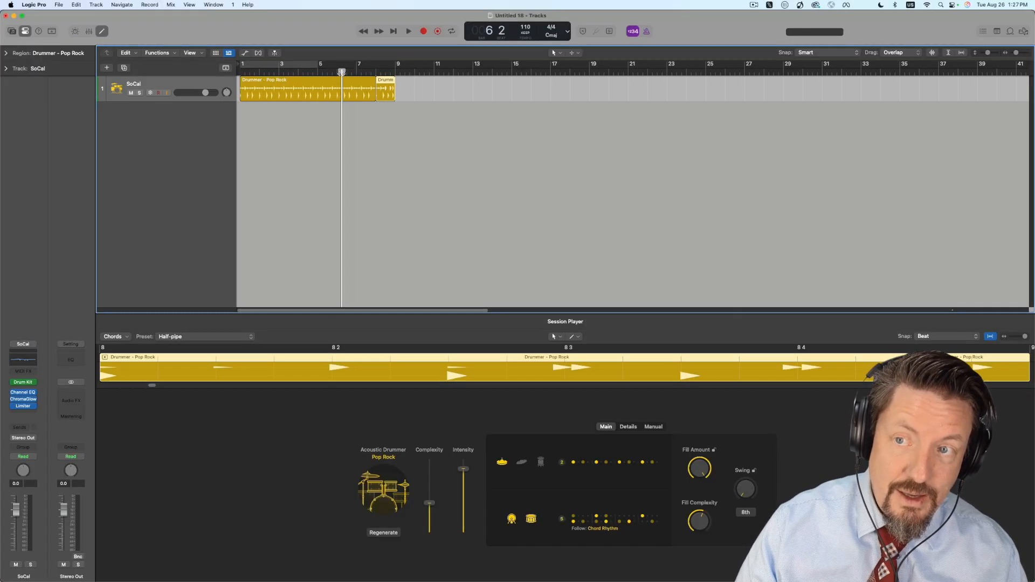
pyautogui.moveTo(341, 75); pyautogui.dragTo(318, 80)
pyautogui.press('space')
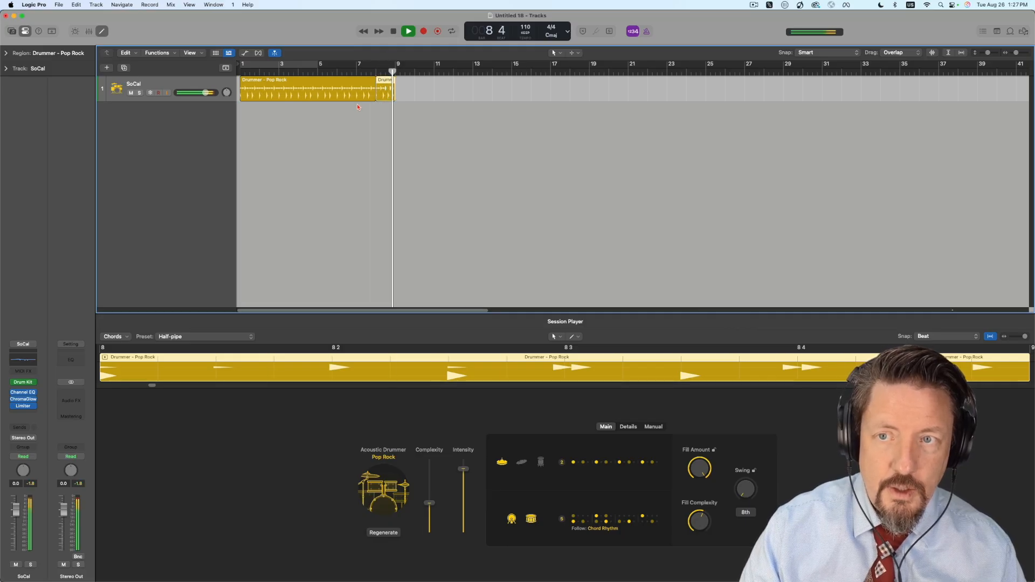
pyautogui.press('space')
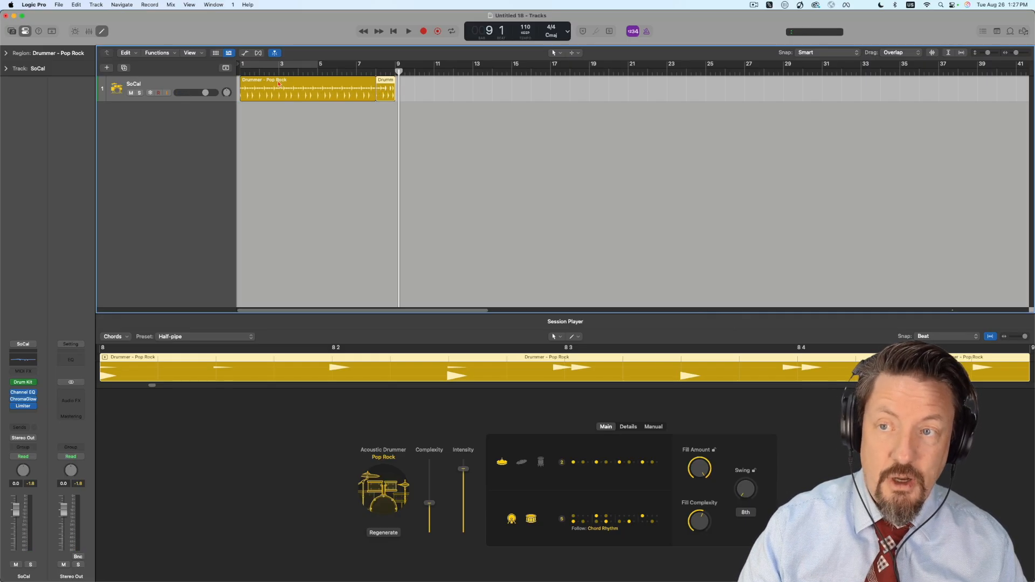
# - Examine which Drum Kit and Smart Controls parameters can be automated on the SoCal track, and hide automation again
pyautogui.click(279, 84)
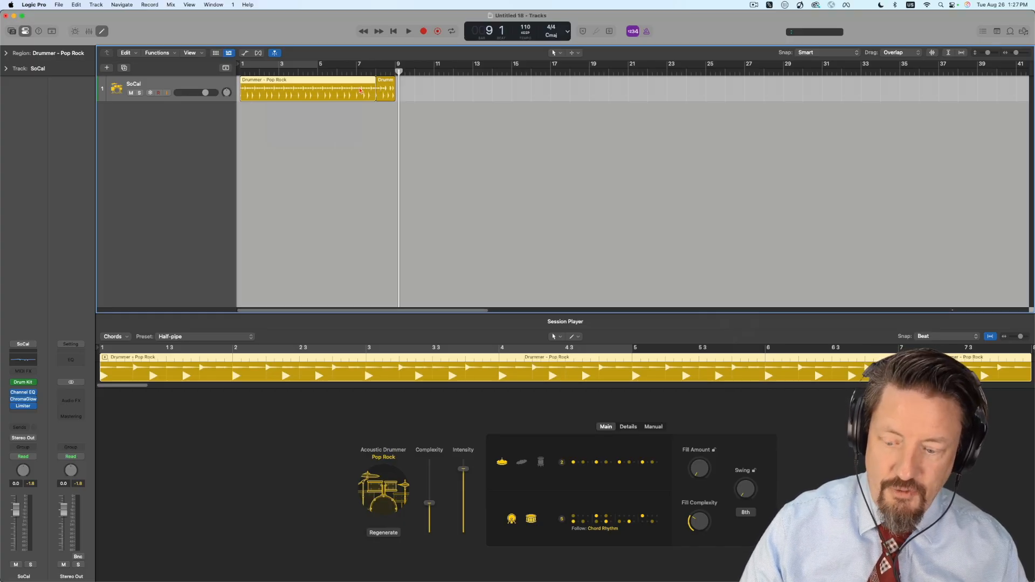
pyautogui.press('a')
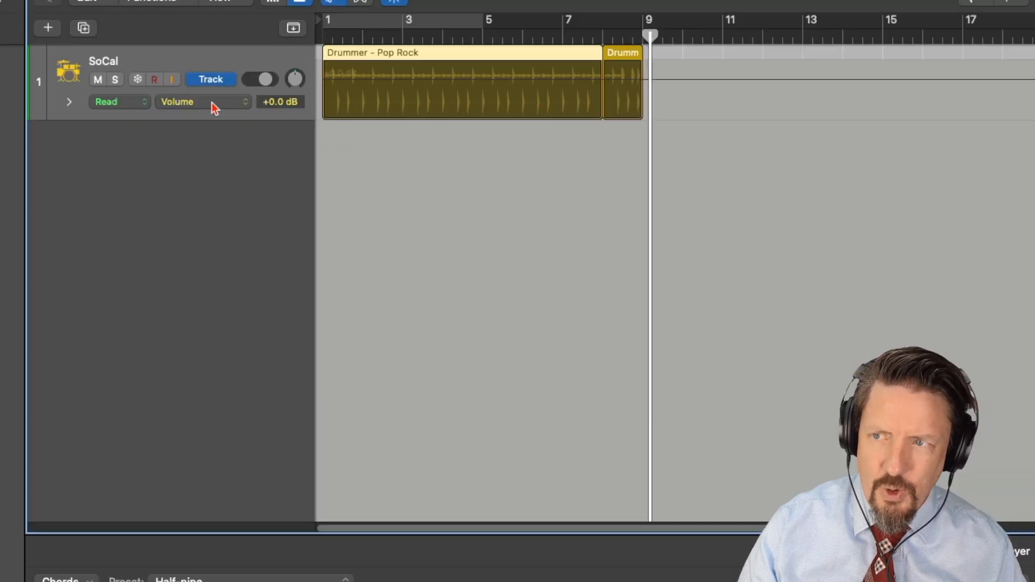
pyautogui.click(186, 106)
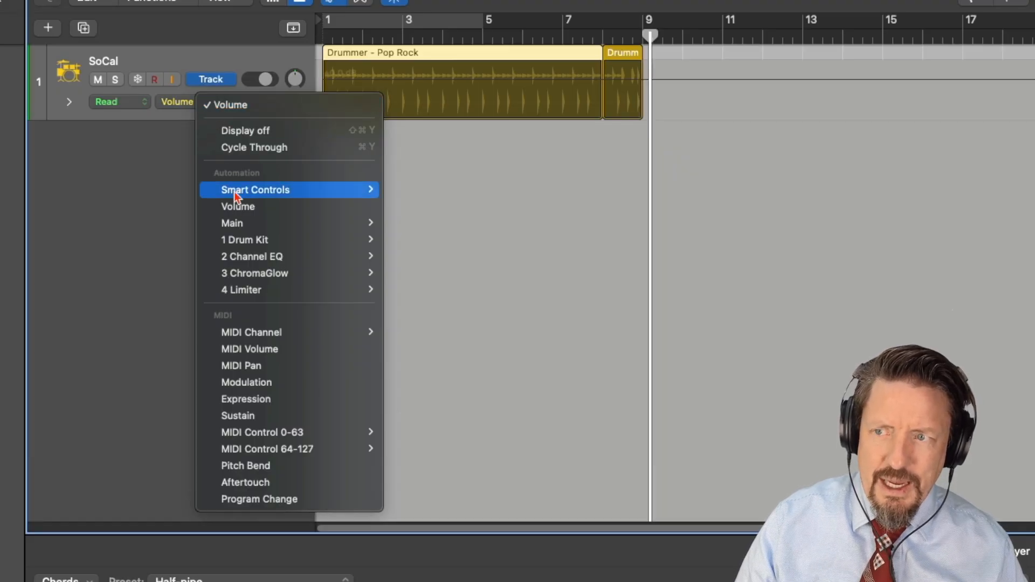
pyautogui.moveTo(249, 240)
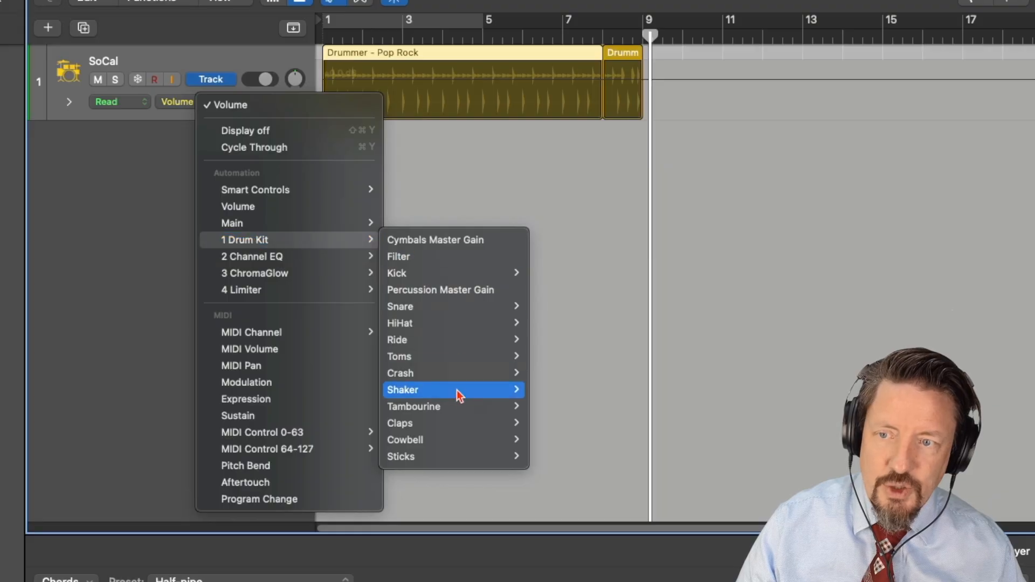
pyautogui.moveTo(457, 393)
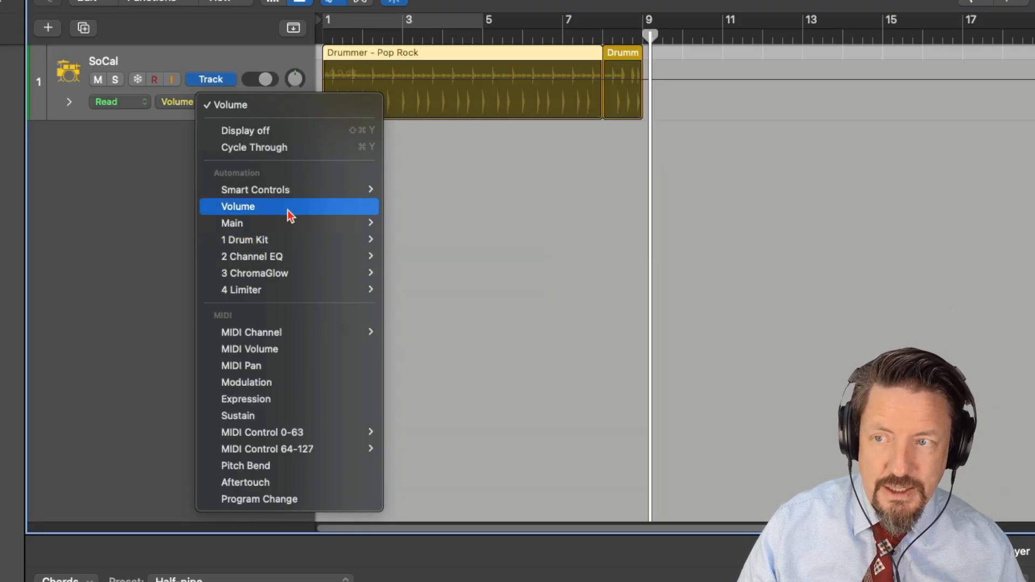
pyautogui.moveTo(287, 224)
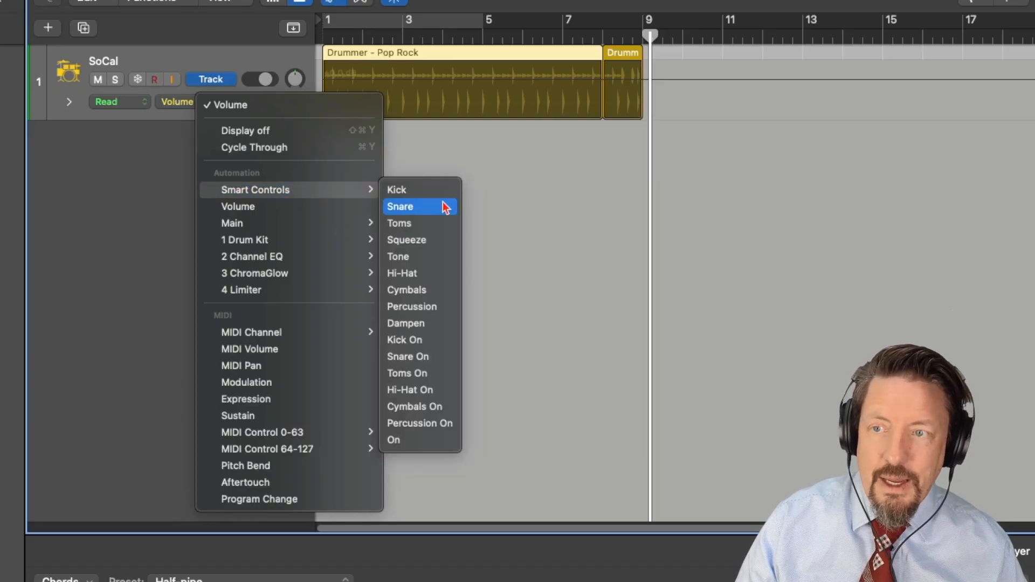
pyautogui.click(162, 185)
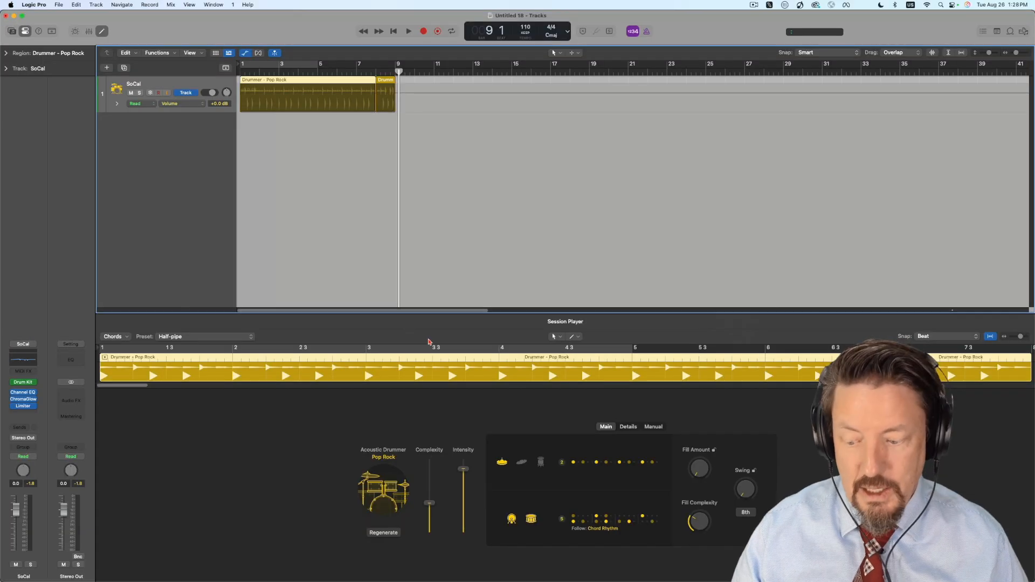
pyautogui.press('a')
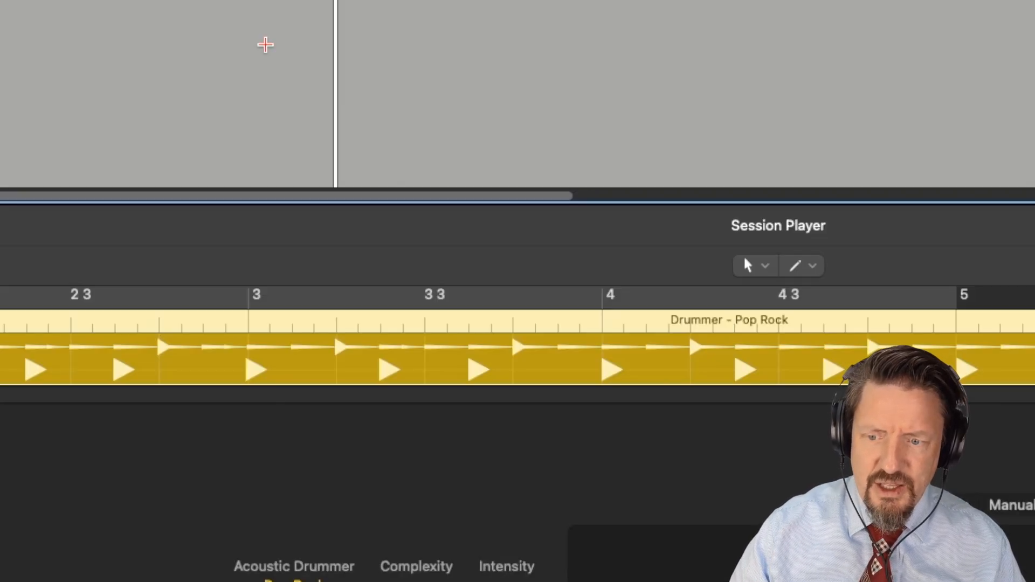
# - Browse the Acoustic Drummer styles for the first drummer region, from Rock through Songwriter and Alternative to R&B
pyautogui.click(294, 565)
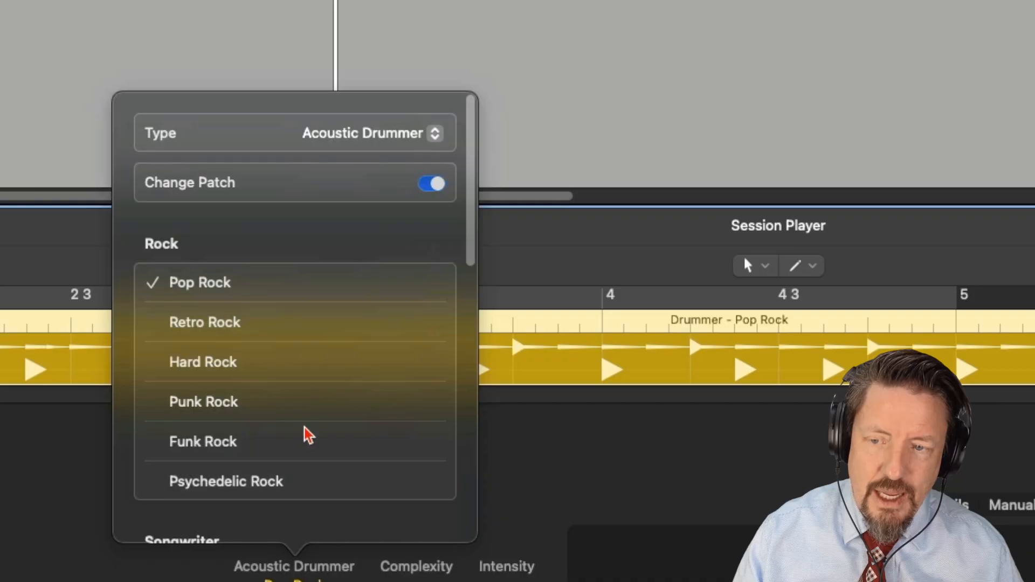
pyautogui.click(295, 580)
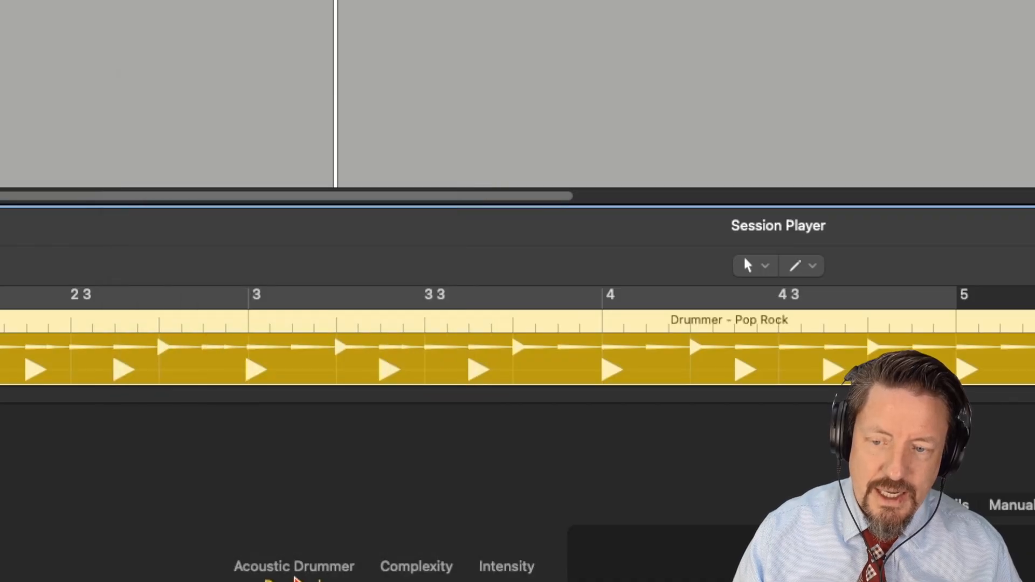
pyautogui.click(296, 578)
pyautogui.click(296, 578)
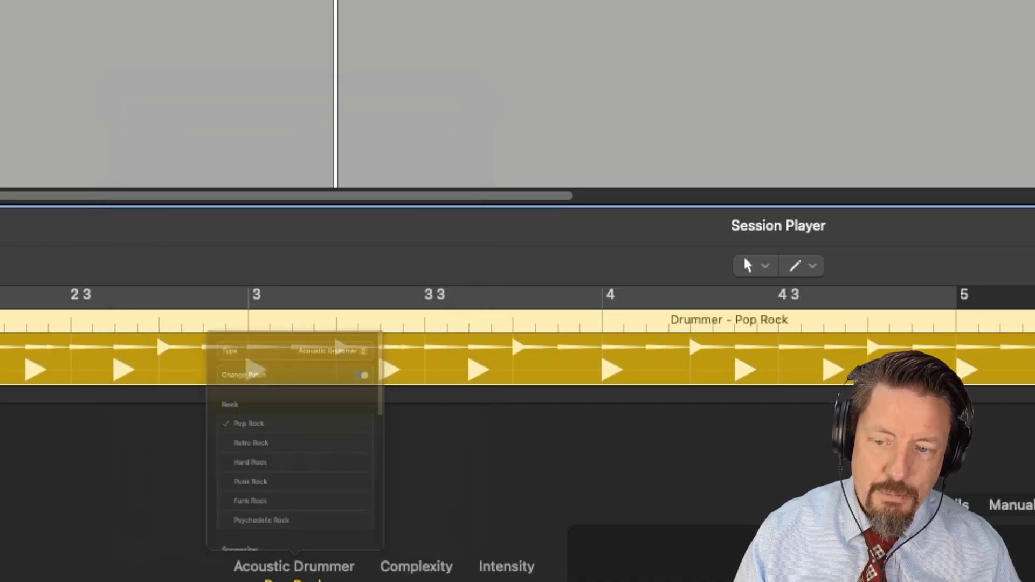
pyautogui.click(296, 579)
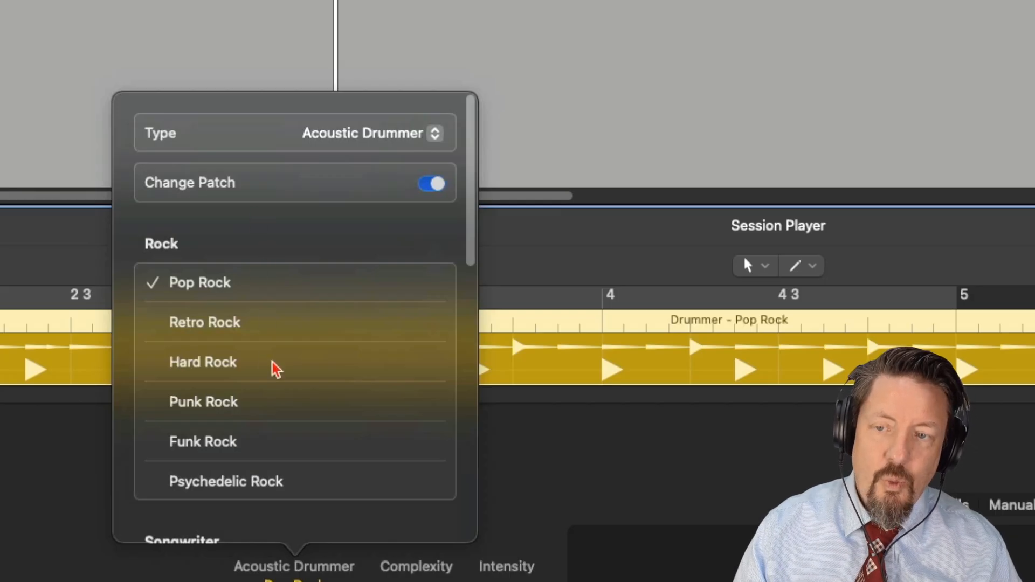
pyautogui.scroll(-10, 273, 363)
pyautogui.scroll(10, 273, 363)
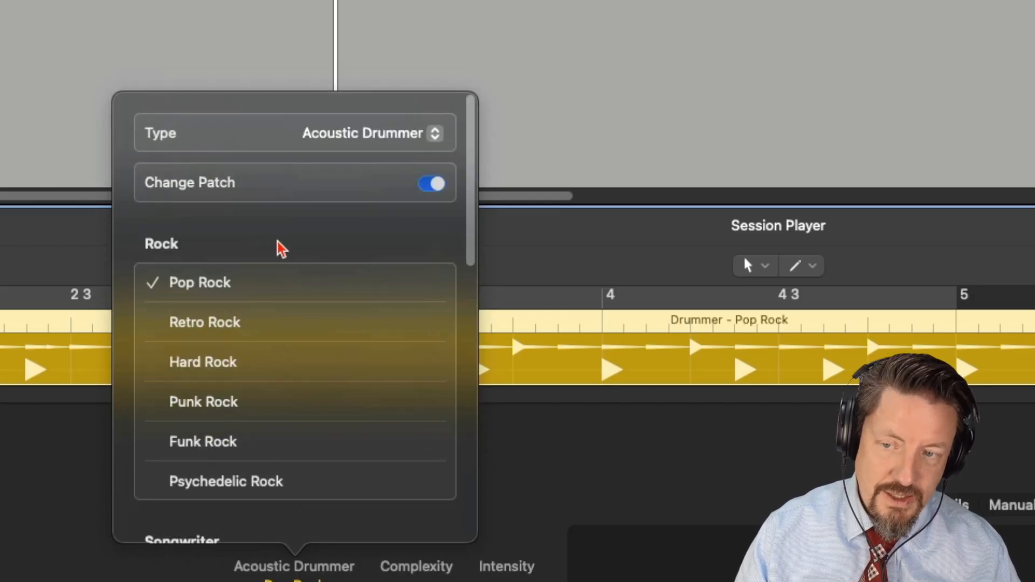
pyautogui.scroll(-10, 214, 269)
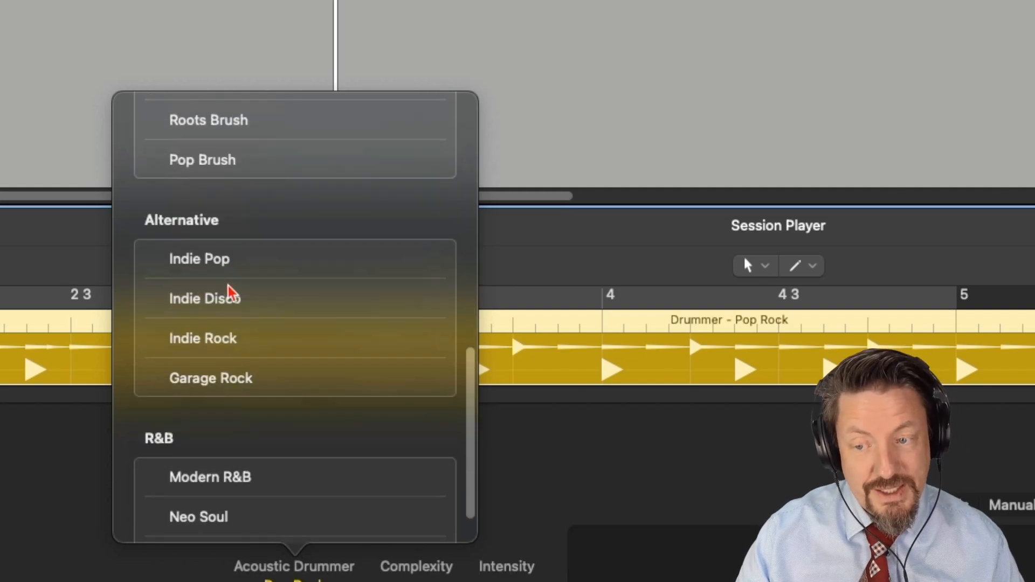
pyautogui.scroll(-2, 237, 296)
pyautogui.scroll(5, 224, 404)
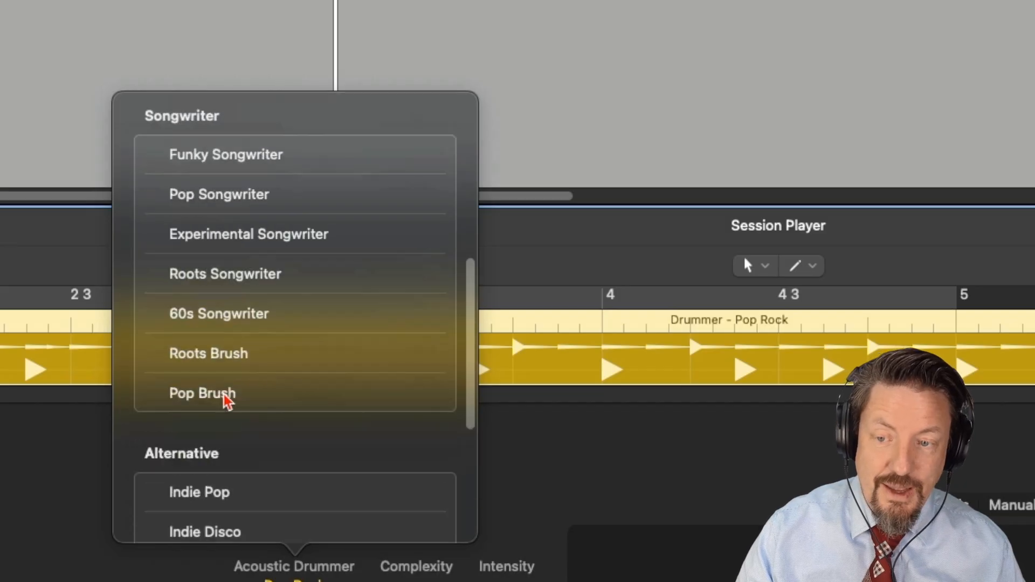
pyautogui.scroll(-5, 224, 399)
pyautogui.scroll(4, 225, 399)
pyautogui.scroll(5, 225, 400)
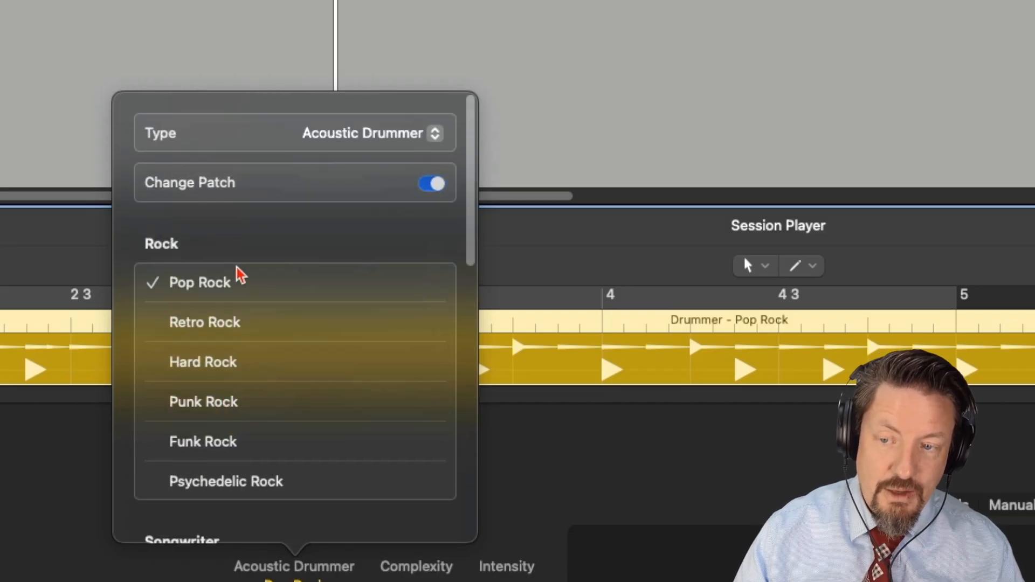
# - Browse the styles offered for the Electronic Drummer, Percussionist, Bass Player and Keyboard Player types, returning the type to Acoustic Drummer
pyautogui.click(411, 132)
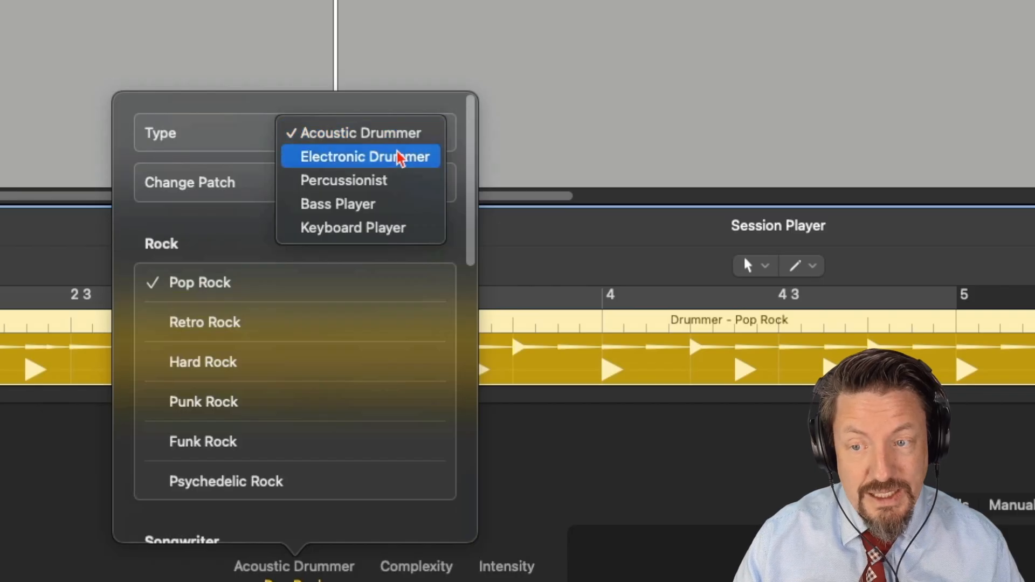
pyautogui.click(384, 159)
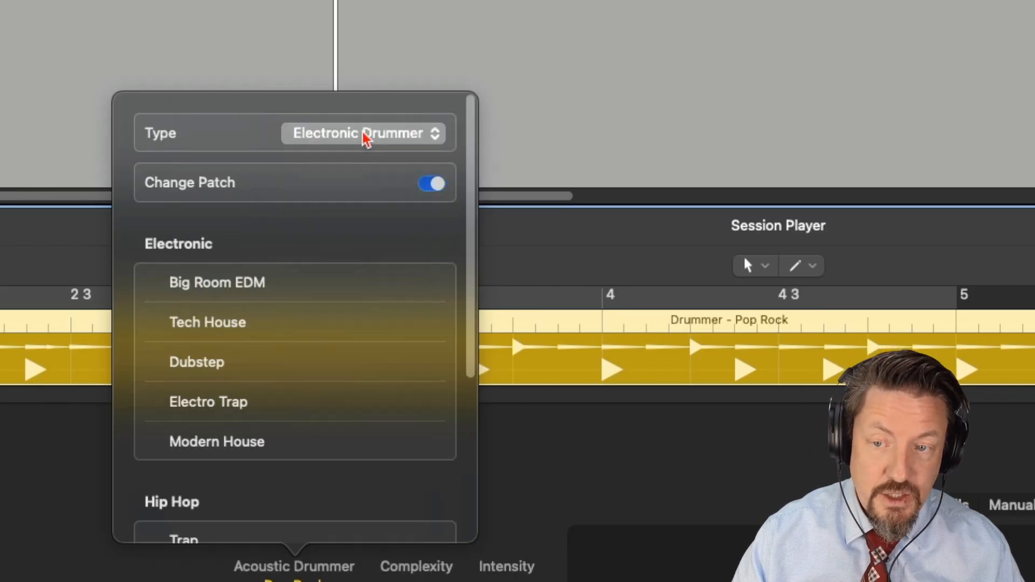
pyautogui.click(364, 139)
pyautogui.click(363, 159)
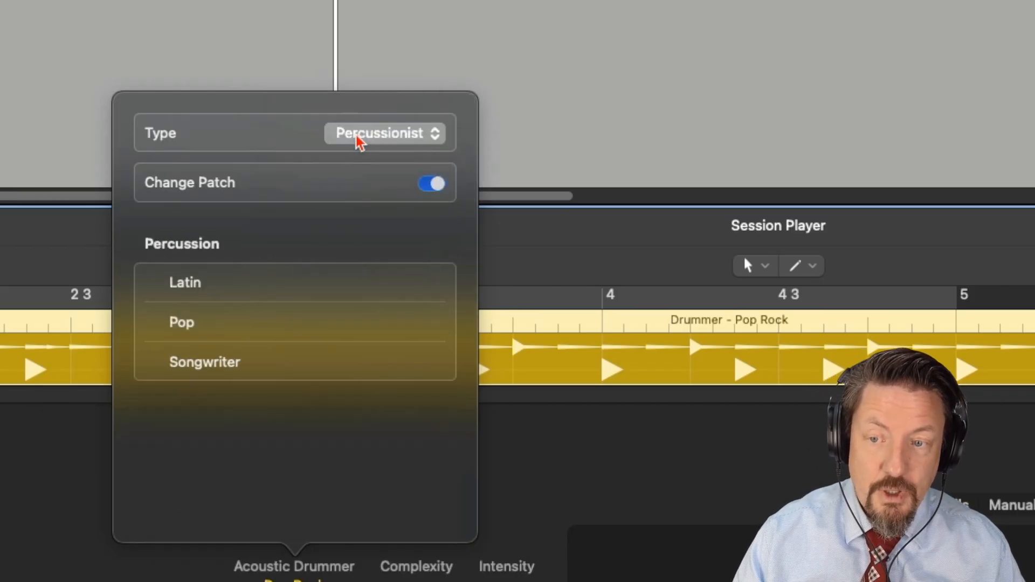
pyautogui.click(358, 137)
pyautogui.click(357, 161)
pyautogui.click(364, 143)
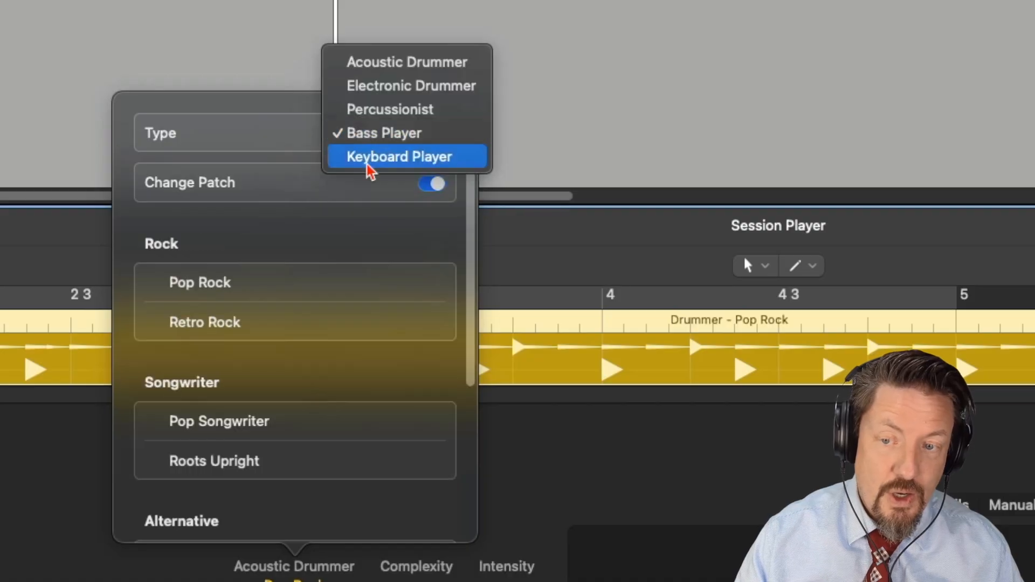
pyautogui.click(364, 164)
pyautogui.click(359, 142)
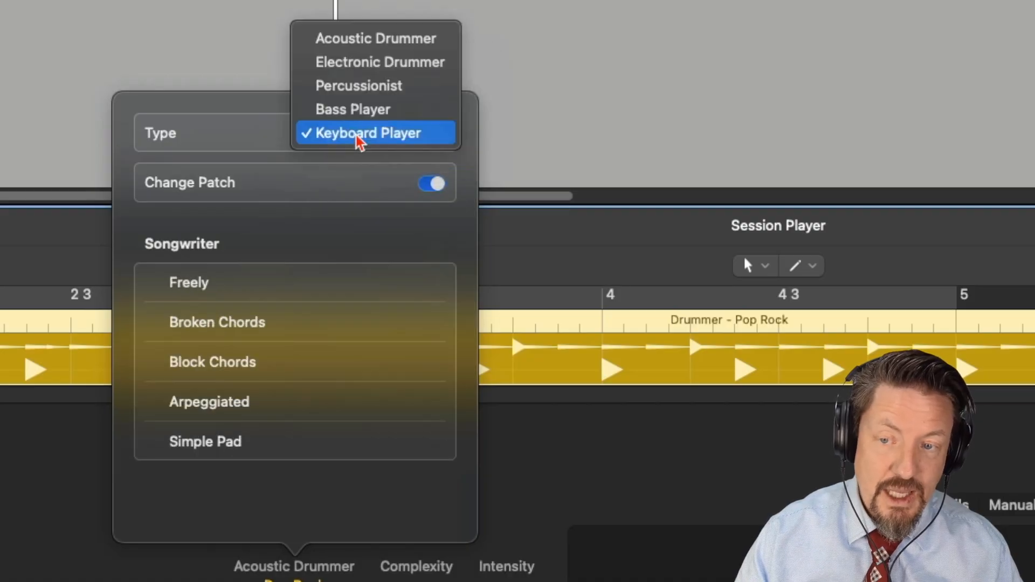
pyautogui.click(373, 41)
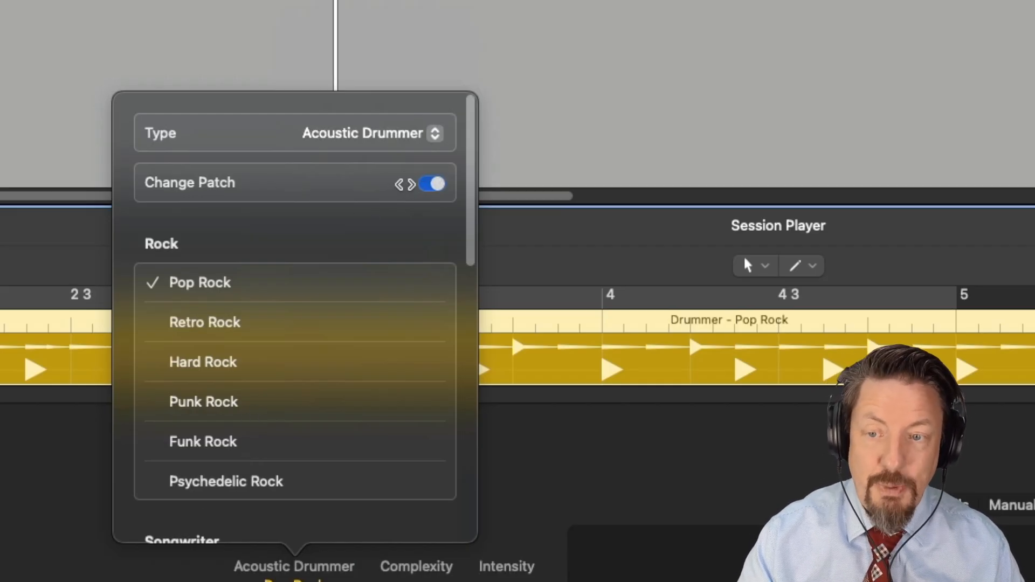
# - Turn off Change Patch for the Acoustic Drummer, keep the Pop Rock style and close the style chooser
pyautogui.click(431, 185)
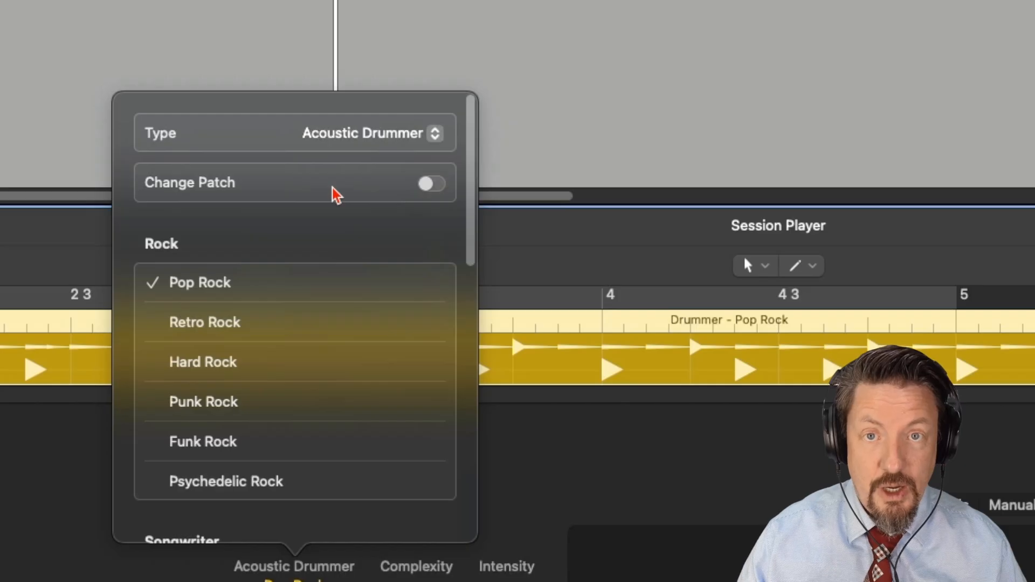
pyautogui.click(429, 186)
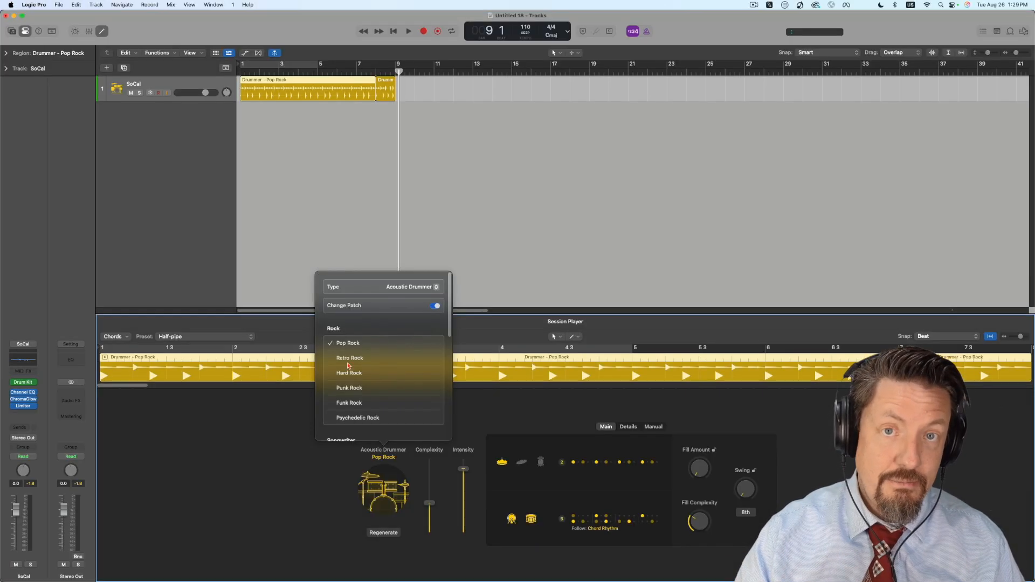
pyautogui.click(436, 306)
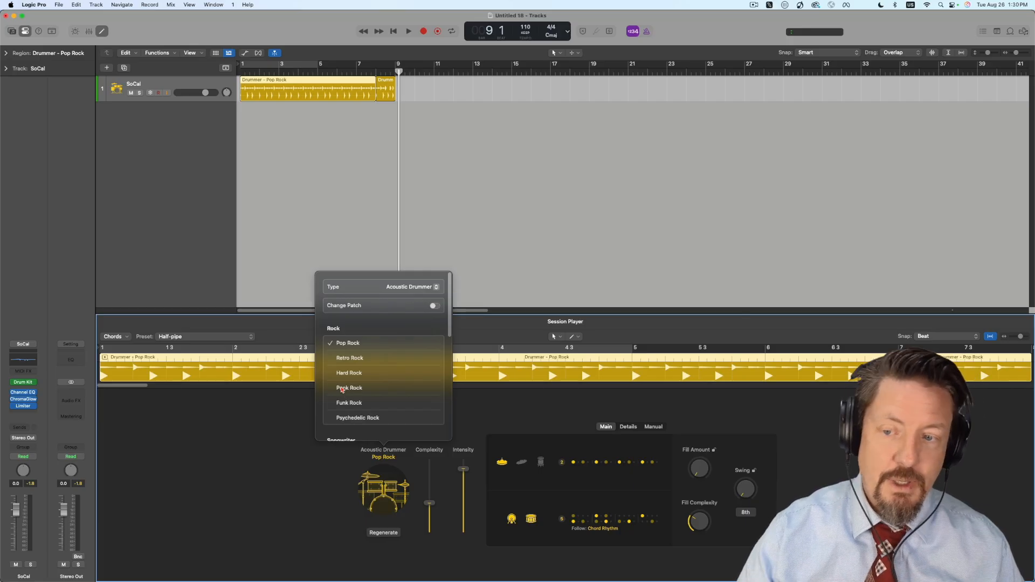
pyautogui.click(465, 324)
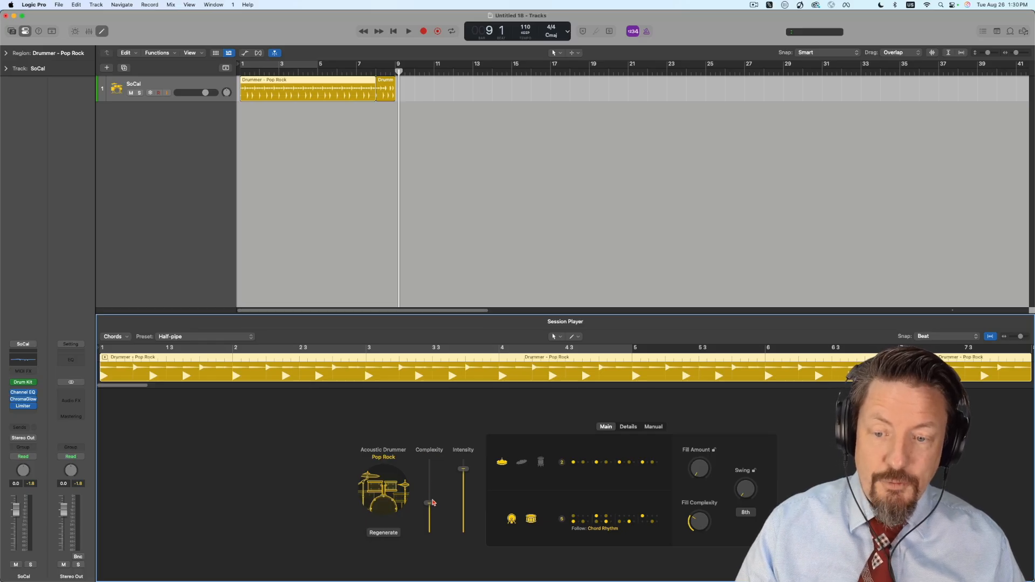
# - Lower the first drummer region's Complexity to 1 %, and try its Intensity at 100 % before dropping it to minimum
pyautogui.moveTo(429, 502); pyautogui.dragTo(431, 542)
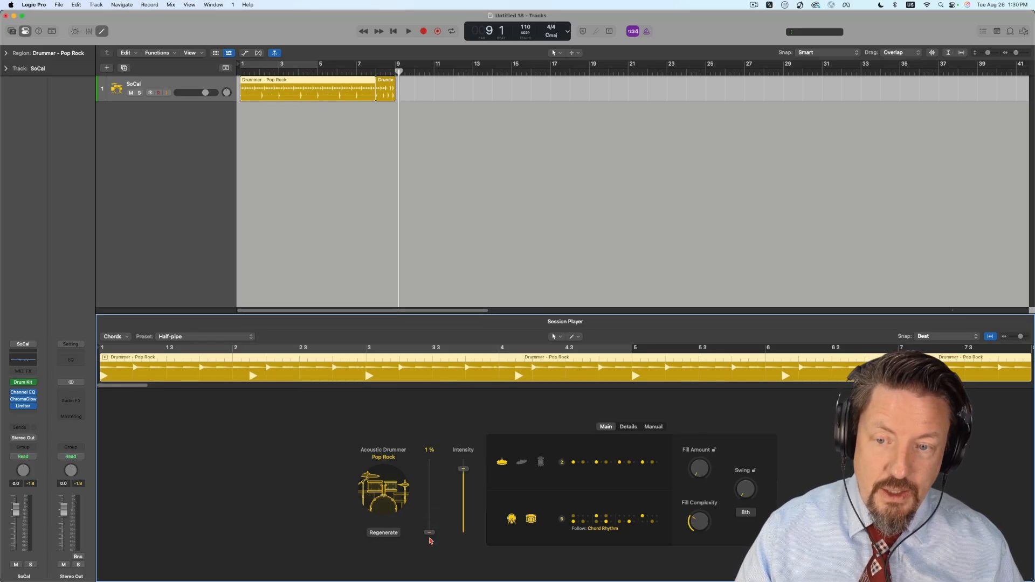
pyautogui.click(466, 470)
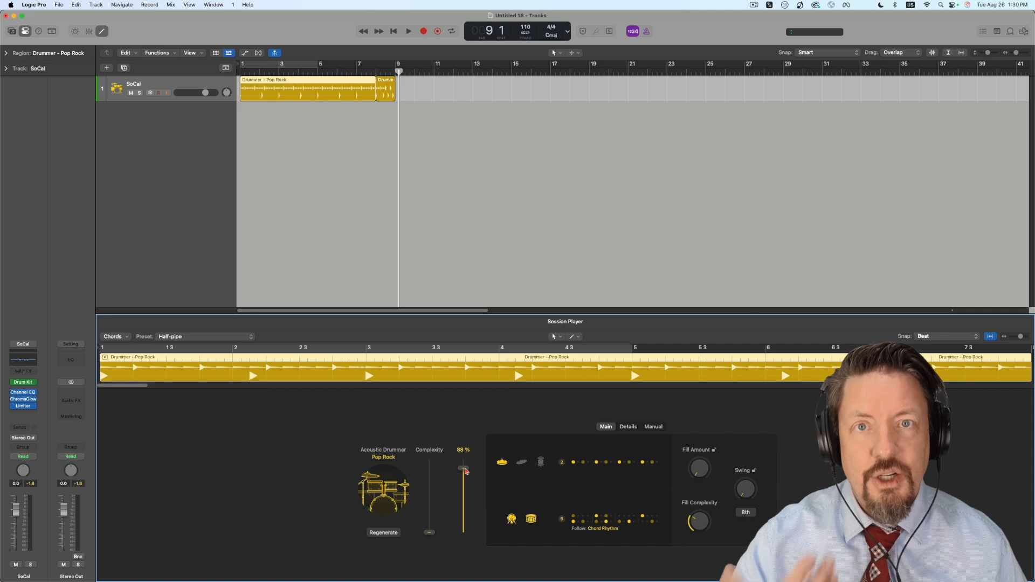
pyautogui.moveTo(466, 471); pyautogui.dragTo(465, 452)
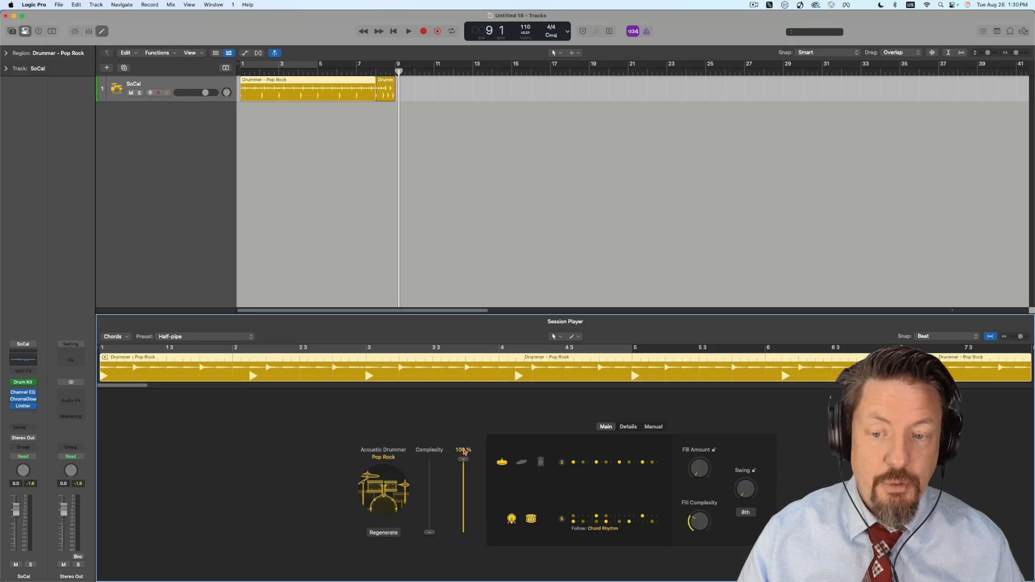
pyautogui.moveTo(464, 451); pyautogui.dragTo(456, 546)
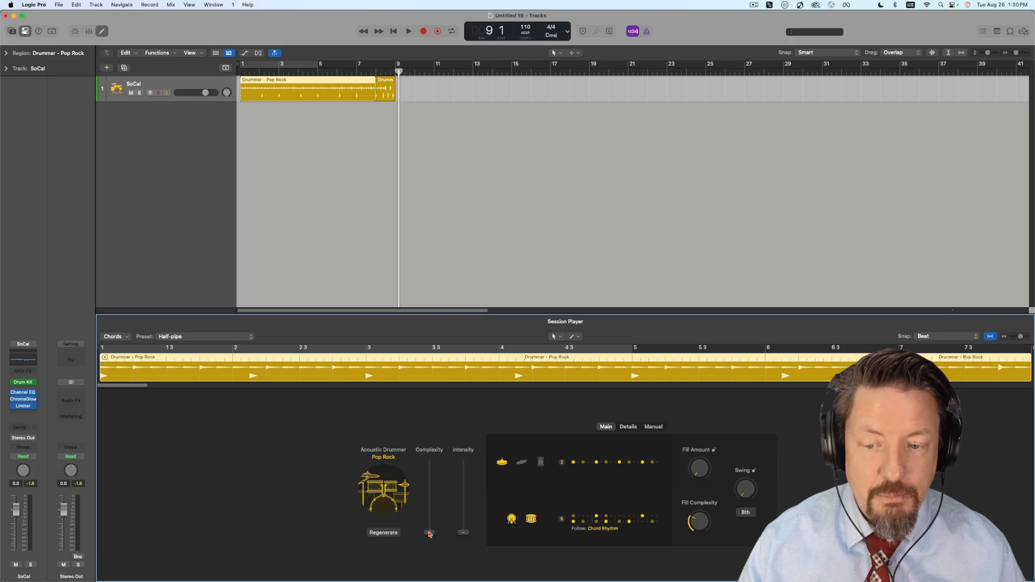
pyautogui.moveTo(430, 534); pyautogui.dragTo(429, 539)
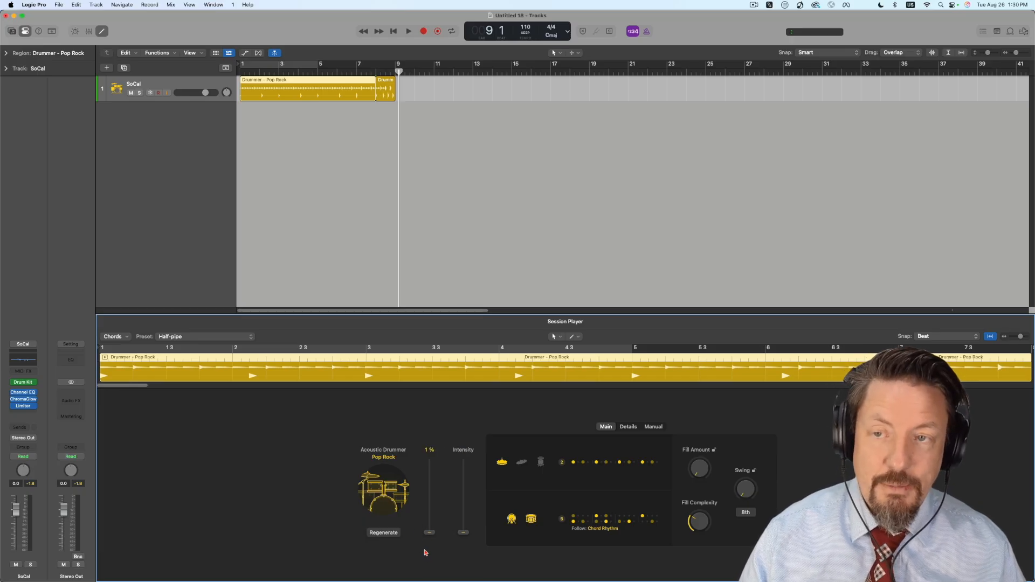
# - Turn on cycling for bars 1 to 4 and briefly play the drums at minimum Complexity and Intensity
pyautogui.click(289, 65)
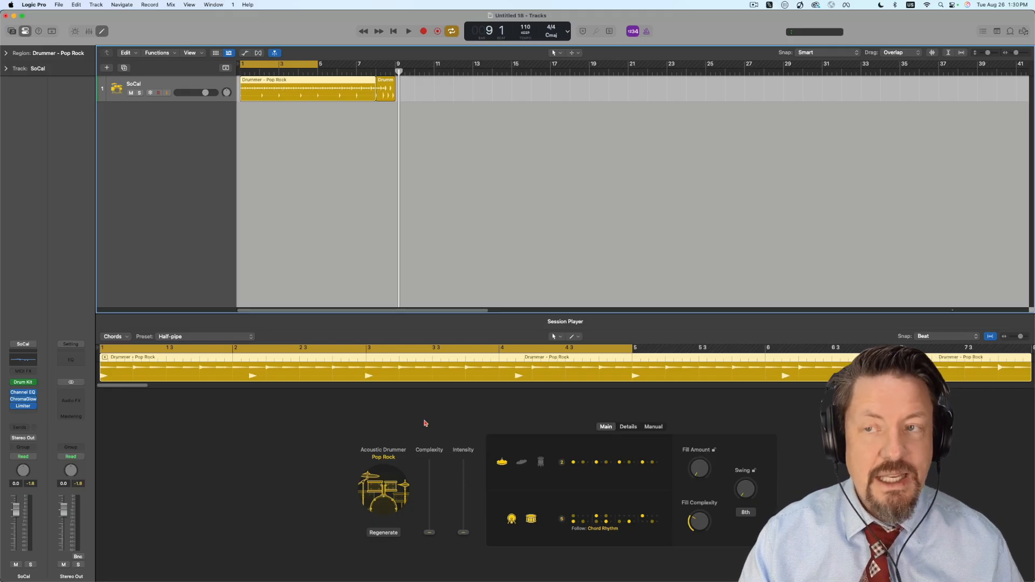
pyautogui.press('space')
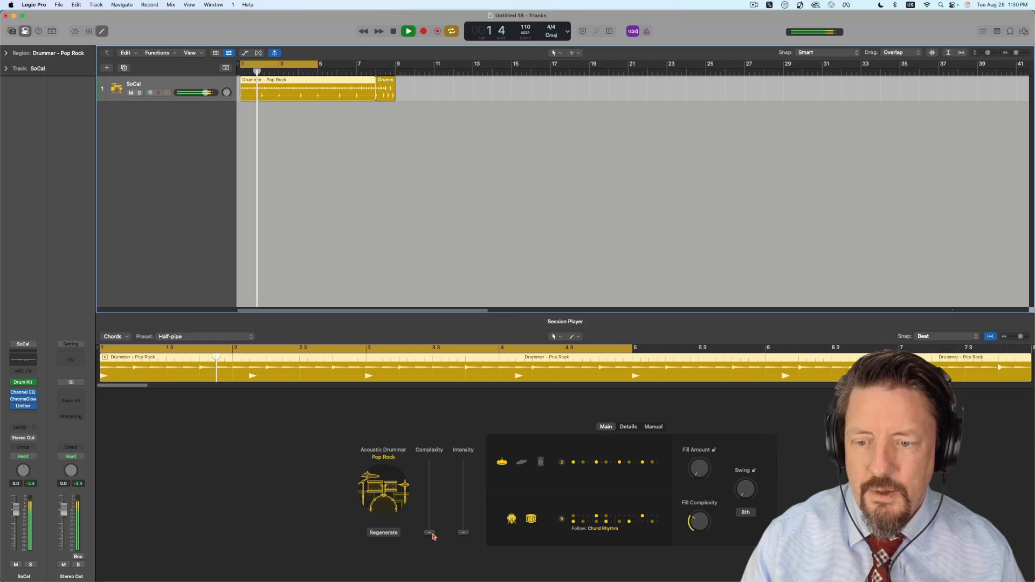
pyautogui.press('space')
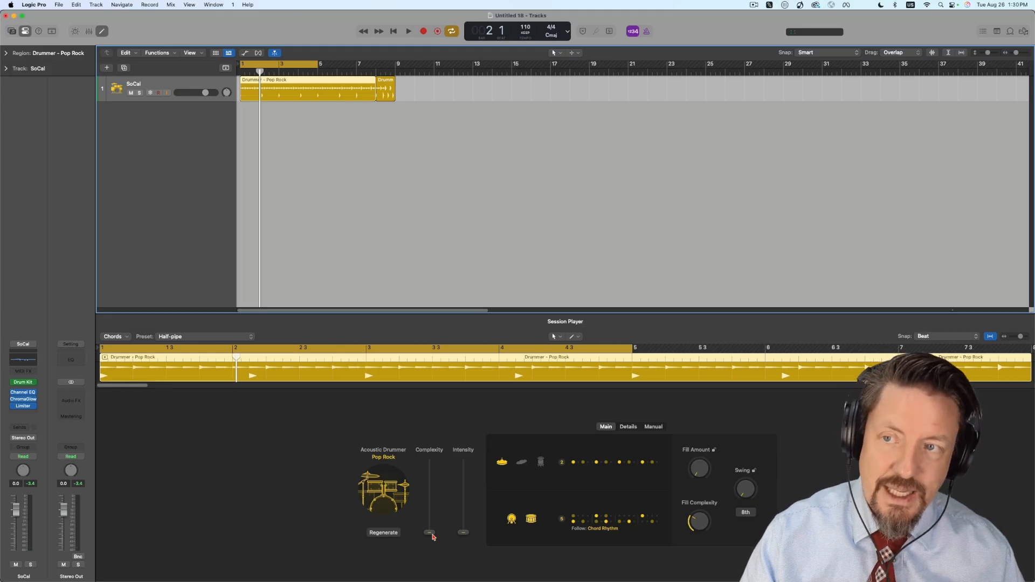
# - Play the looped drums while raising Intensity to 50 % and then to maximum, and stop playback
pyautogui.press('space')
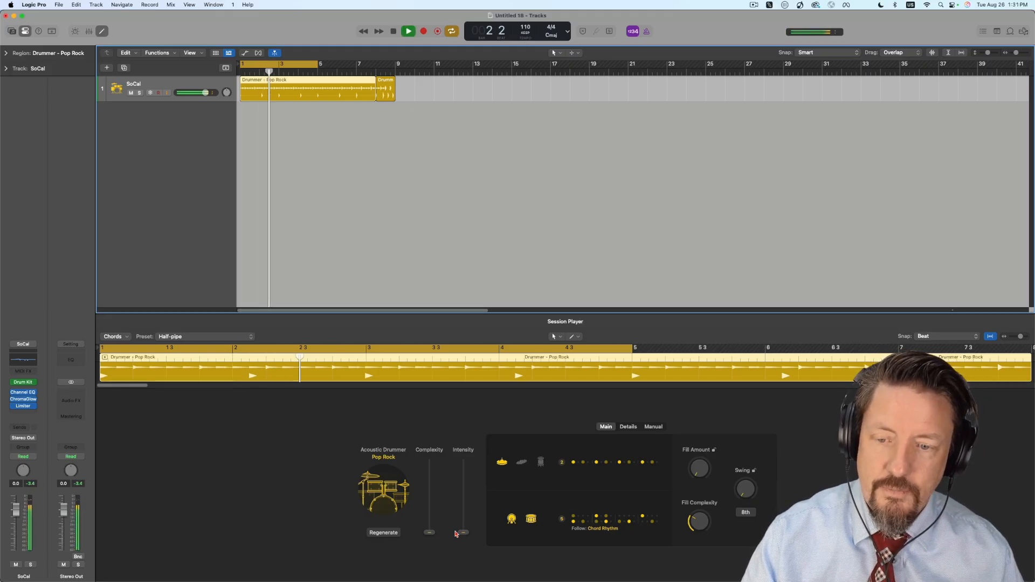
pyautogui.moveTo(460, 532); pyautogui.dragTo(466, 495)
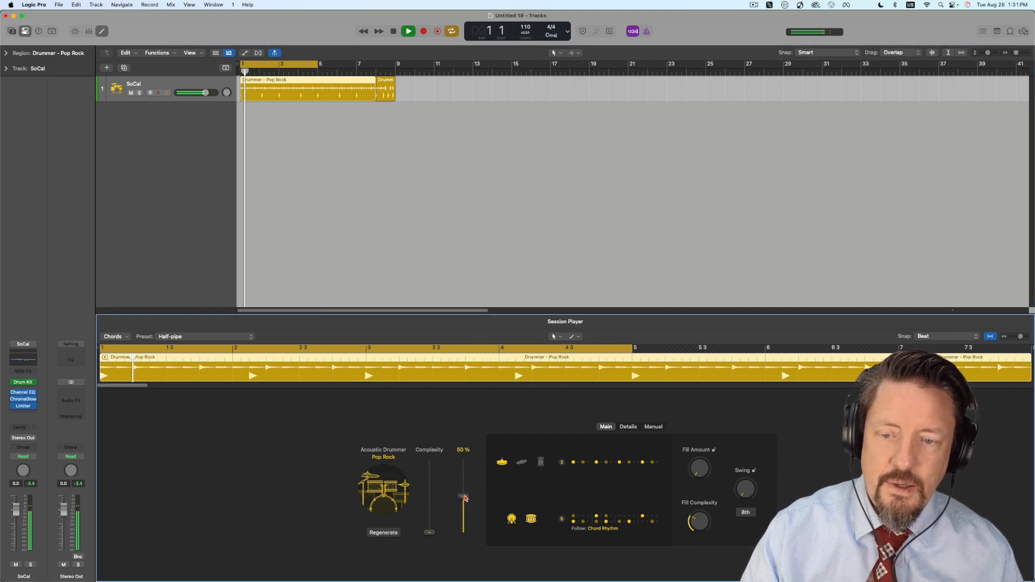
pyautogui.moveTo(465, 497); pyautogui.dragTo(464, 463)
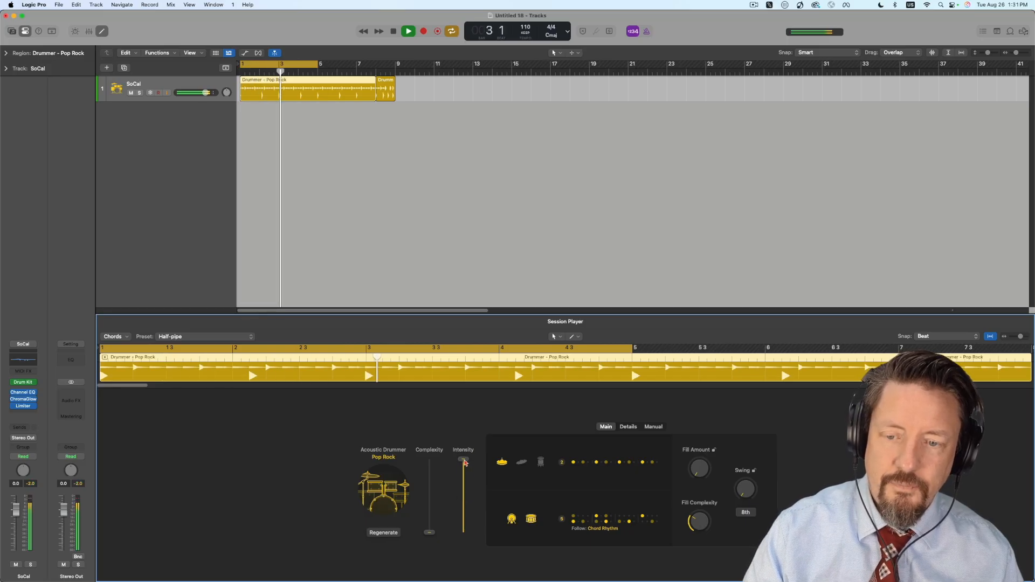
pyautogui.press('space')
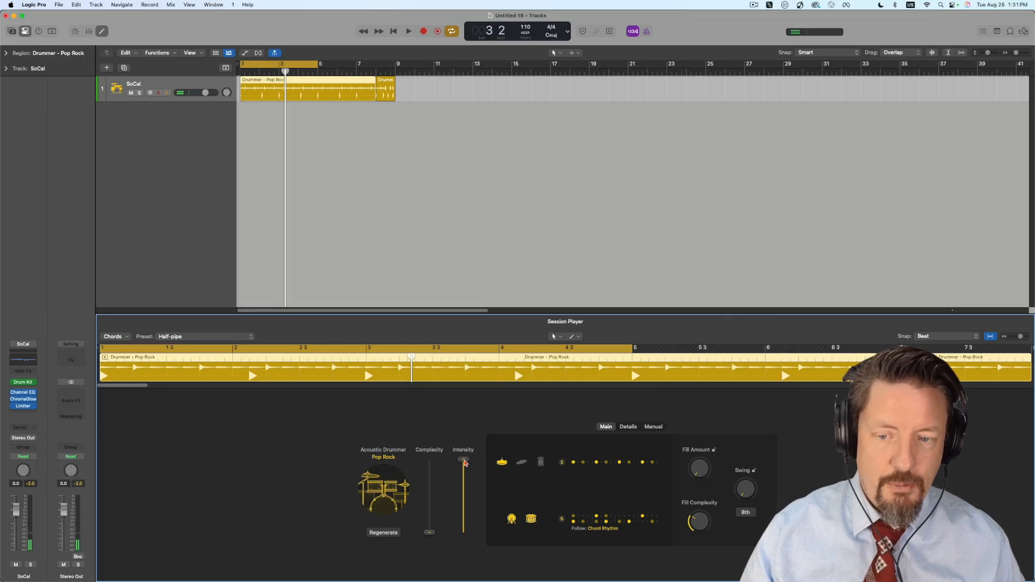
# - With Intensity at minimum, set Complexity to 50 %, play the loop, raise Complexity to maximum and stop playback
pyautogui.moveTo(465, 463); pyautogui.dragTo(434, 497)
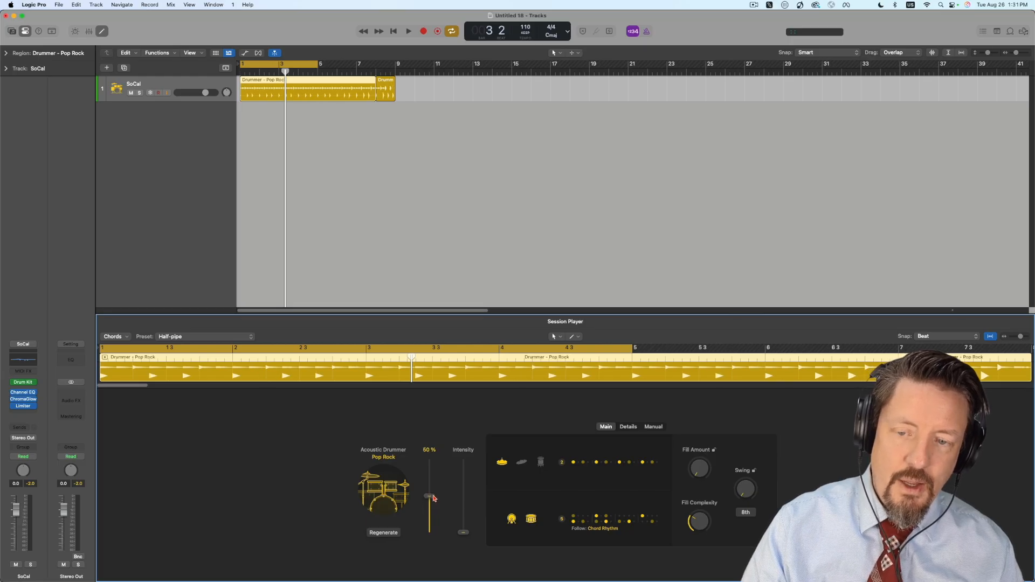
pyautogui.press('space')
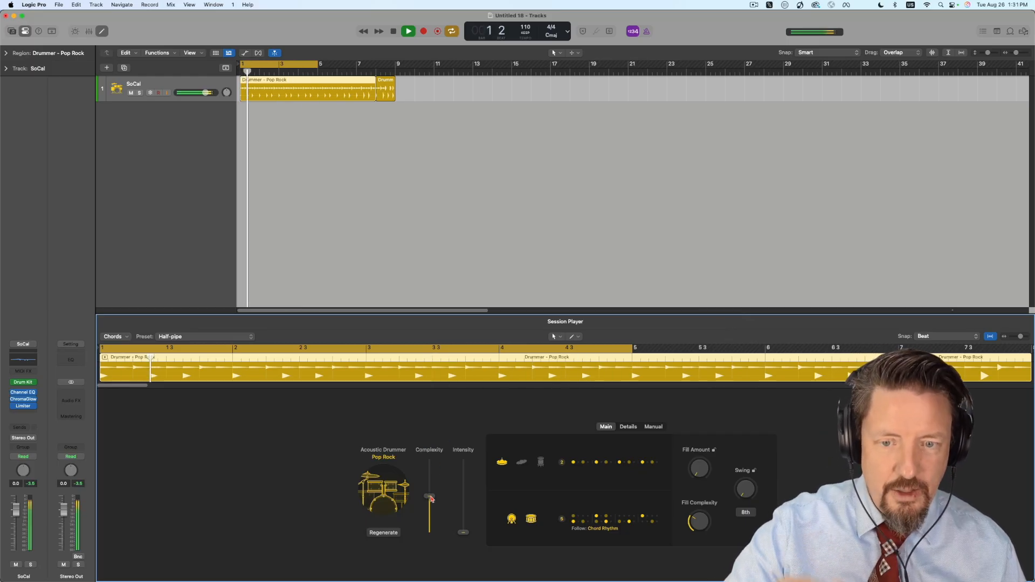
pyautogui.moveTo(431, 497); pyautogui.dragTo(432, 457)
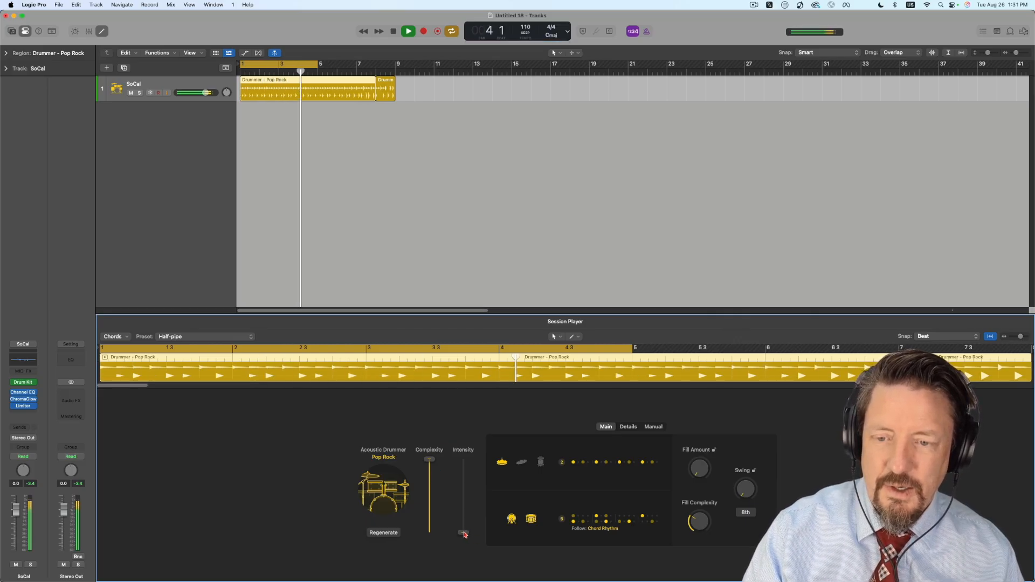
pyautogui.press('space')
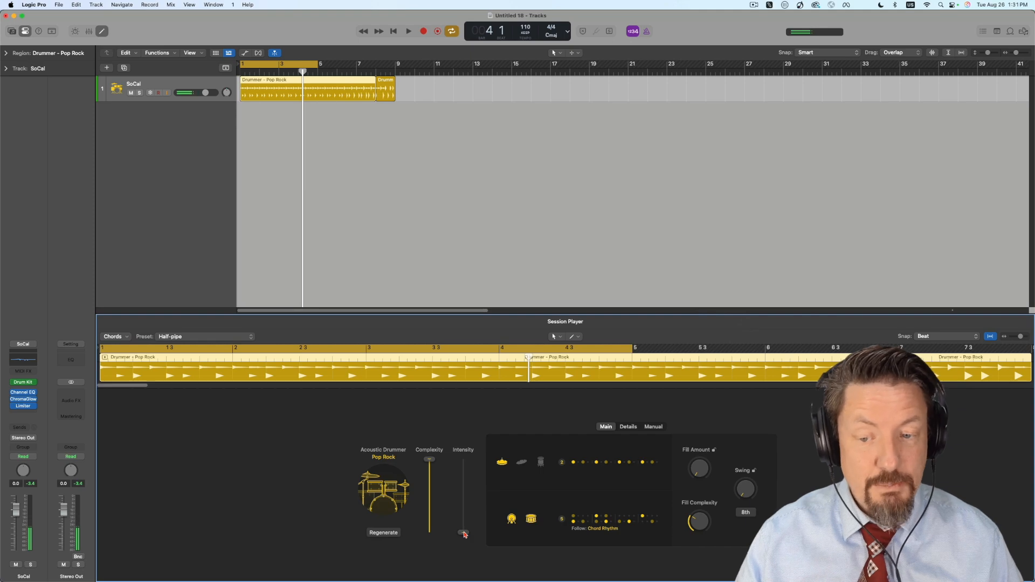
# - Set the drummer region's Intensity to 100 % and play the loop at full Complexity before stopping it
pyautogui.moveTo(464, 535); pyautogui.dragTo(470, 431)
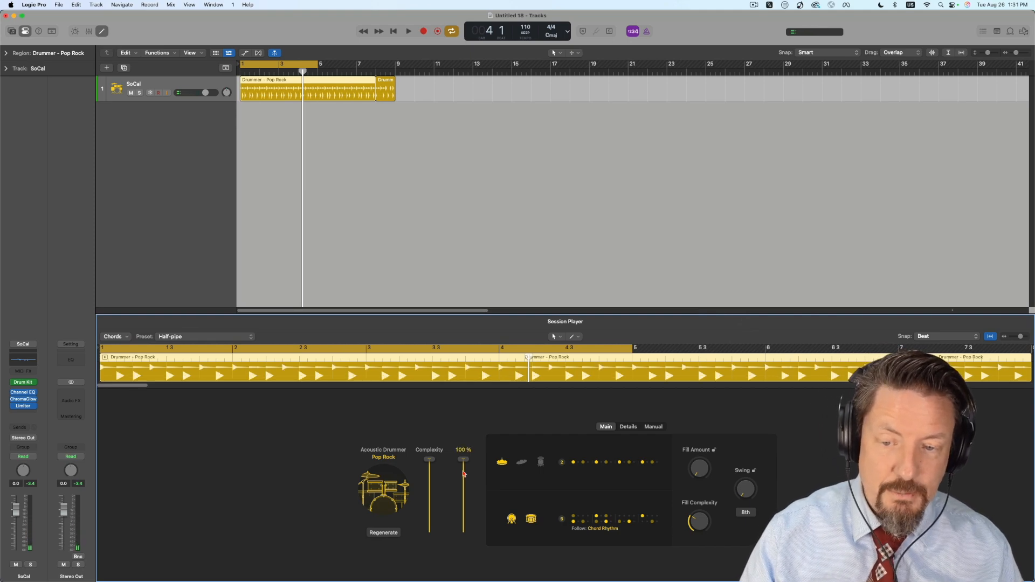
pyautogui.press('space')
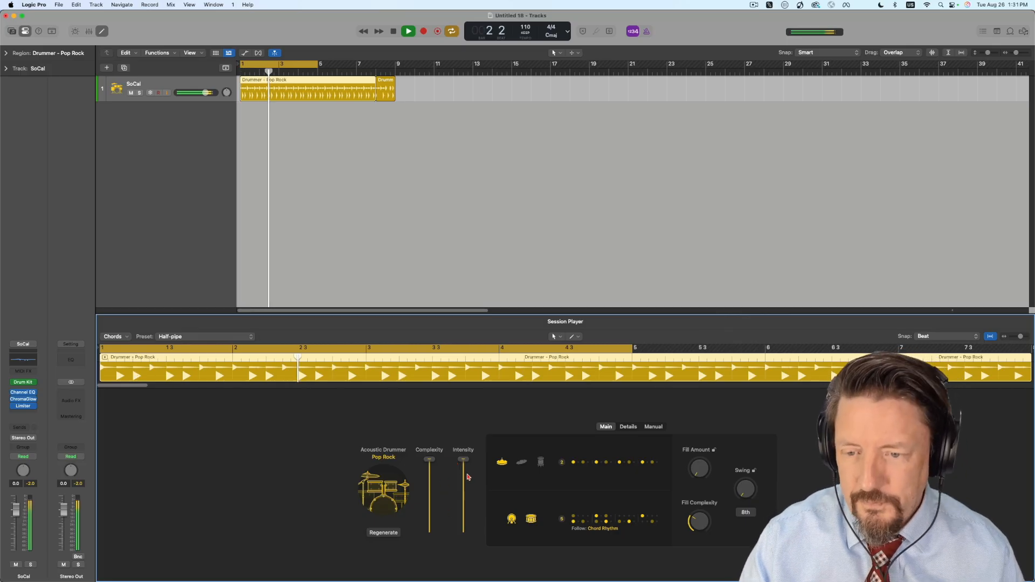
pyautogui.press('space')
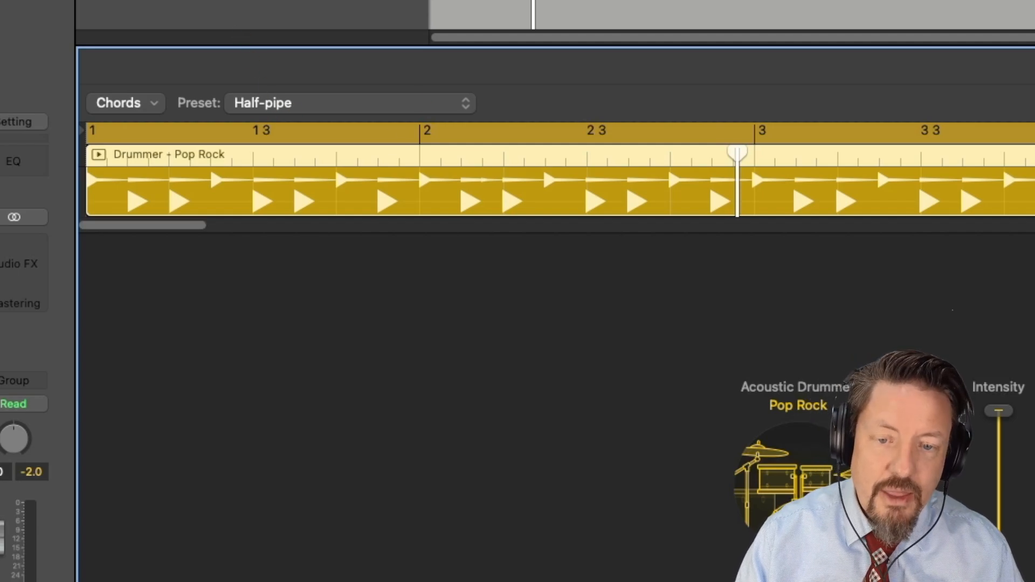
# - Load the Crash the Party preset for the drummer region and look through the pattern variations for the tom part
pyautogui.click(363, 106)
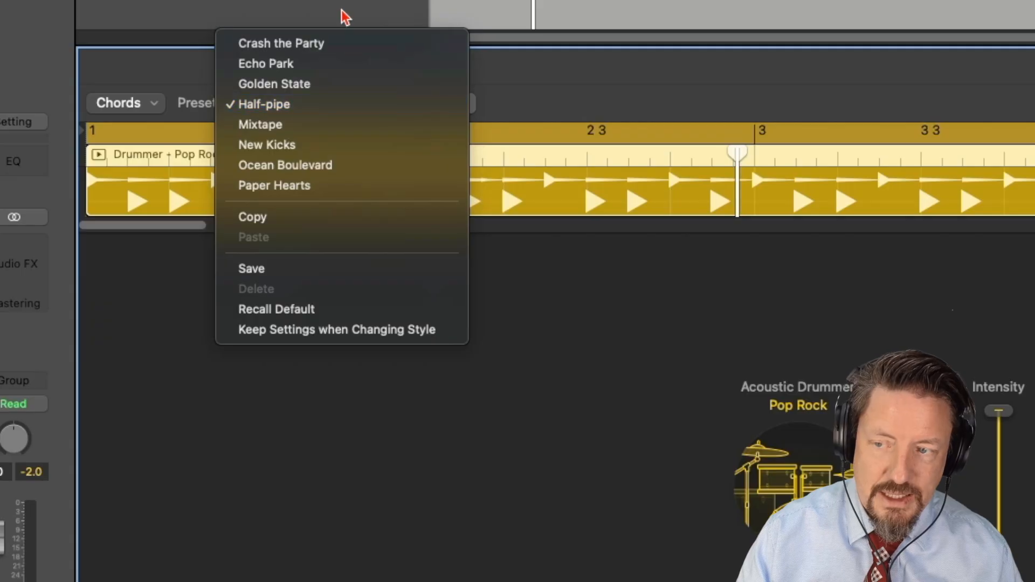
pyautogui.click(318, 43)
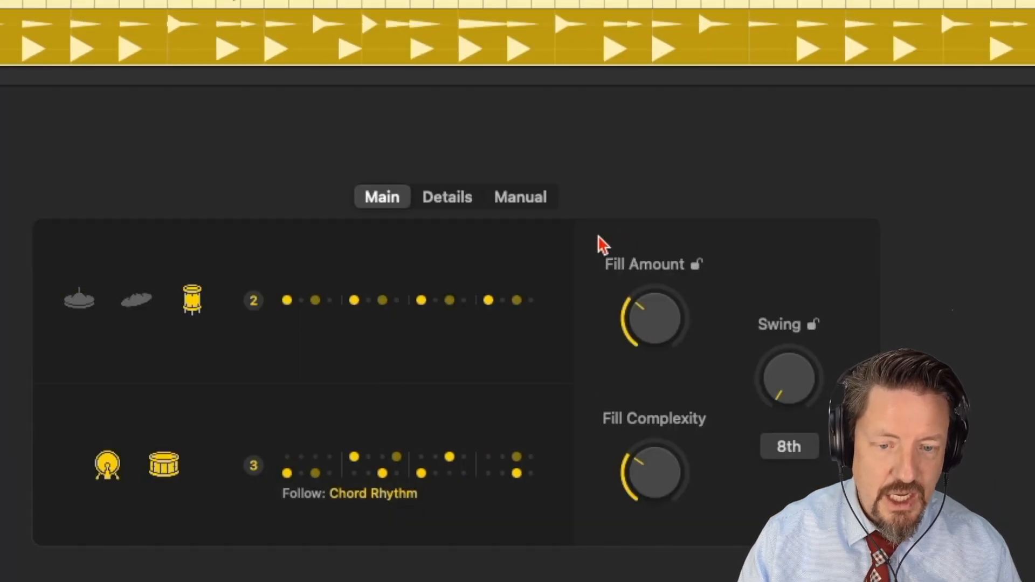
pyautogui.click(321, 305)
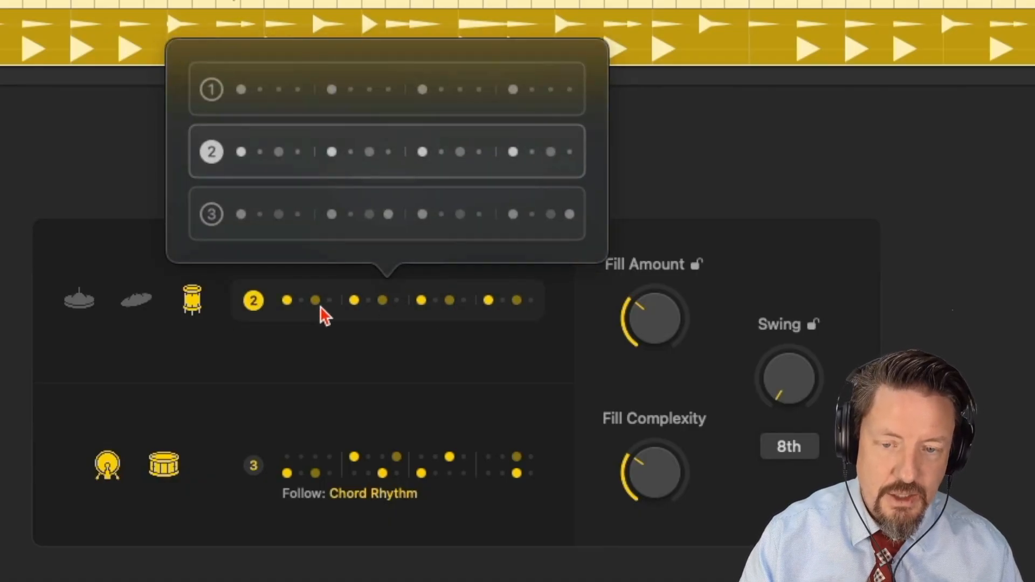
pyautogui.click(348, 372)
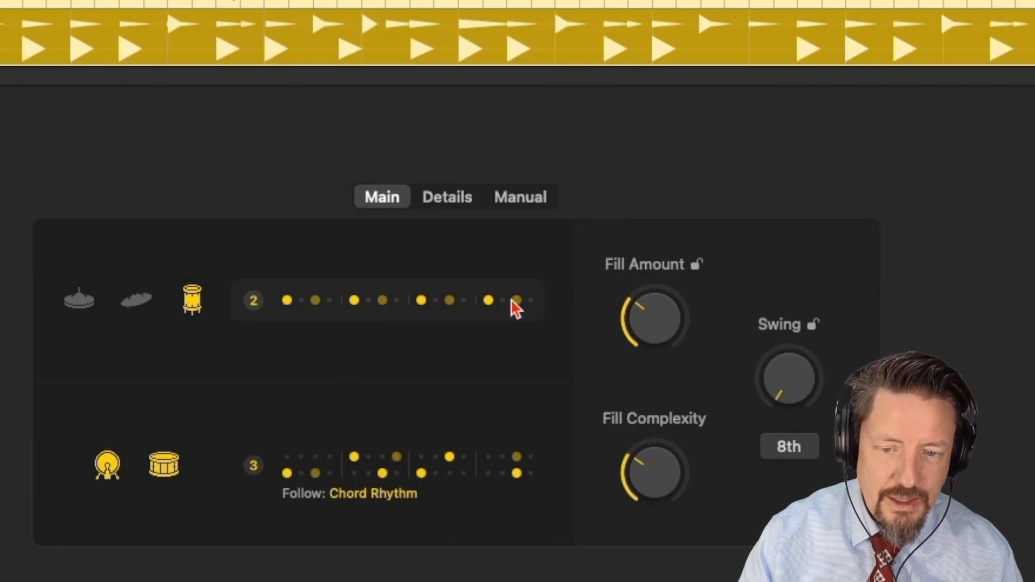
pyautogui.click(324, 307)
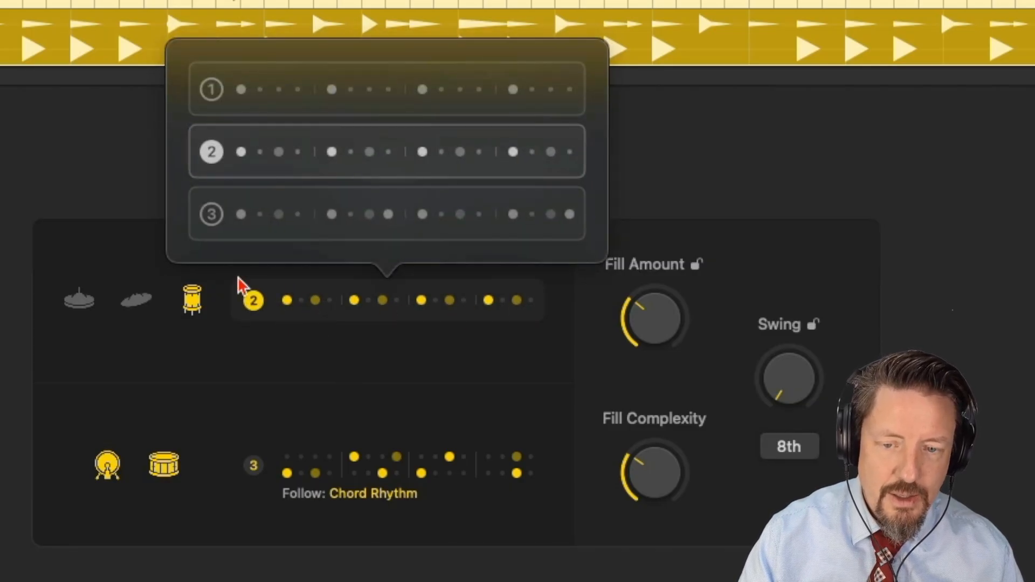
pyautogui.click(193, 329)
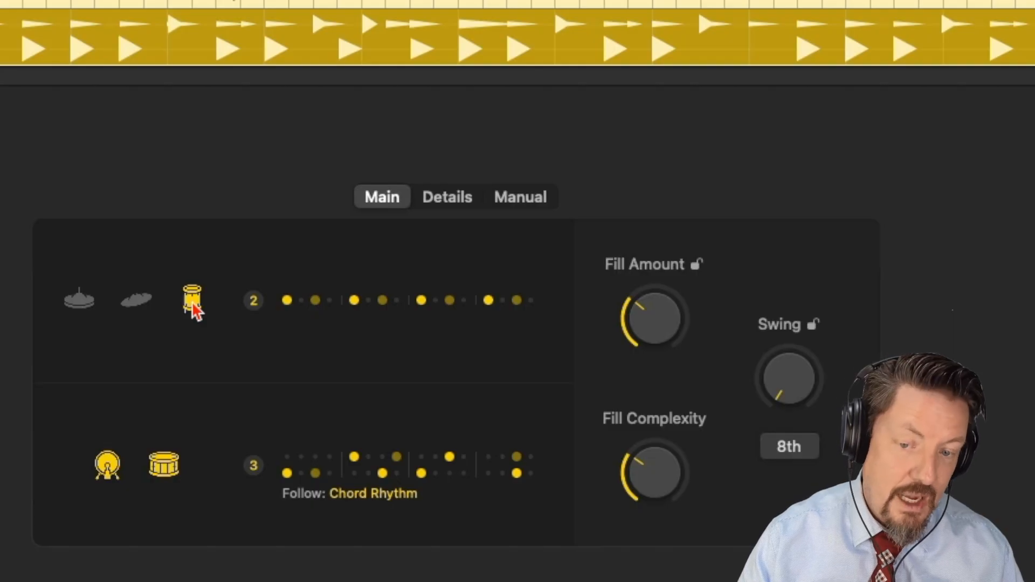
# - Switch the upper kit part between cymbals, hi-hat and toms, return to the toms and view their pattern variations
pyautogui.click(141, 305)
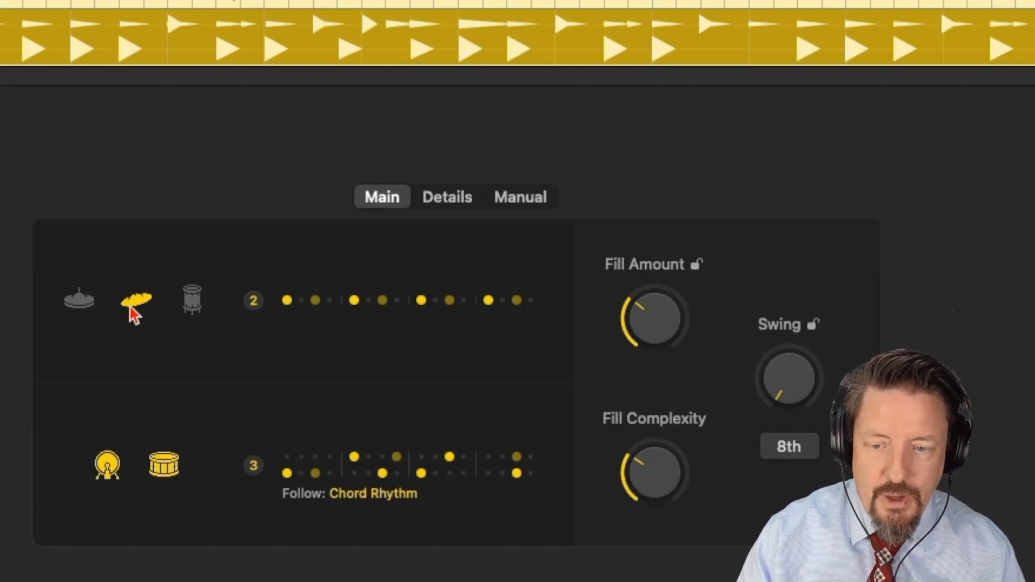
pyautogui.click(81, 309)
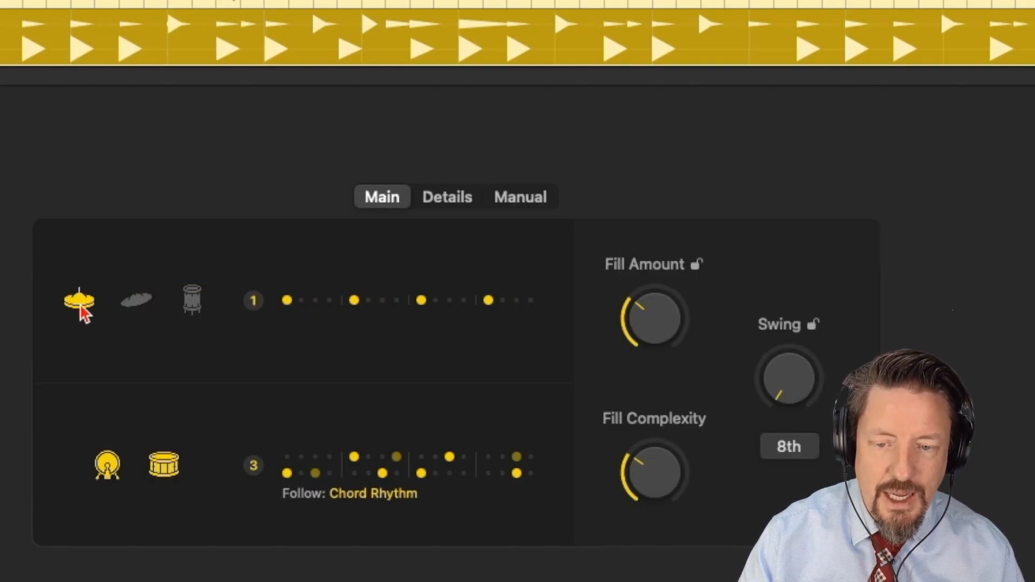
pyautogui.click(191, 300)
pyautogui.click(140, 305)
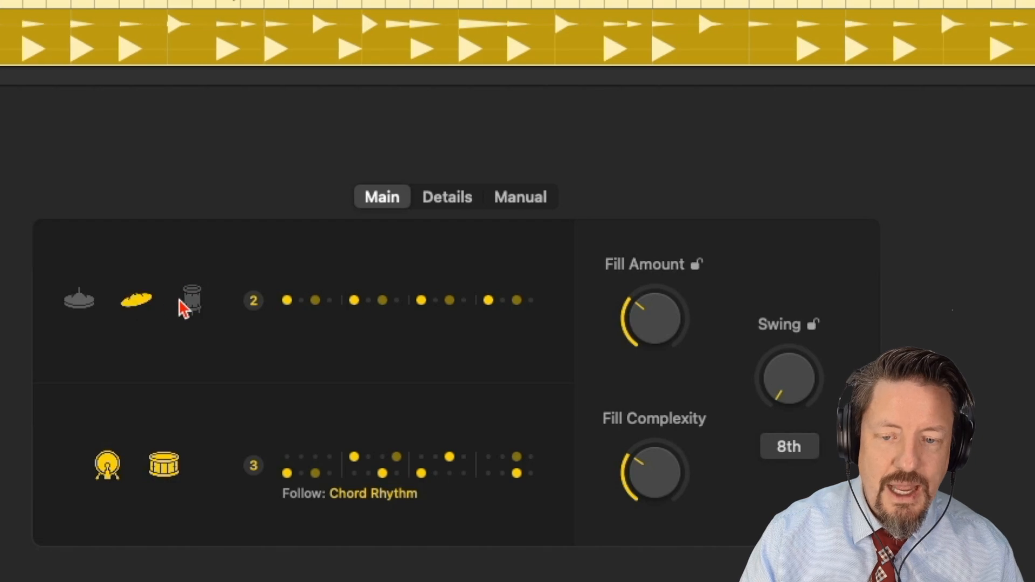
pyautogui.click(185, 305)
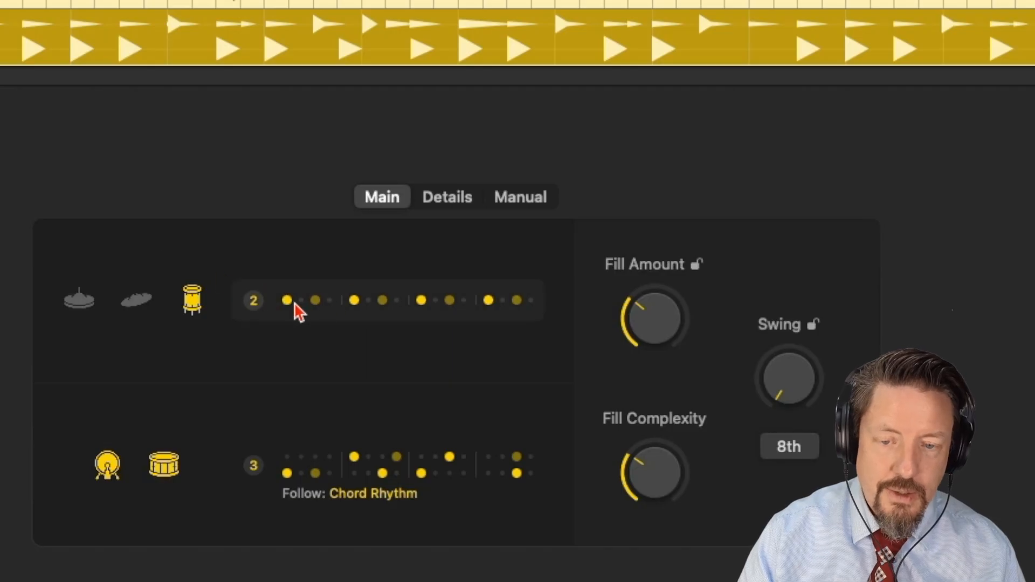
pyautogui.click(314, 320)
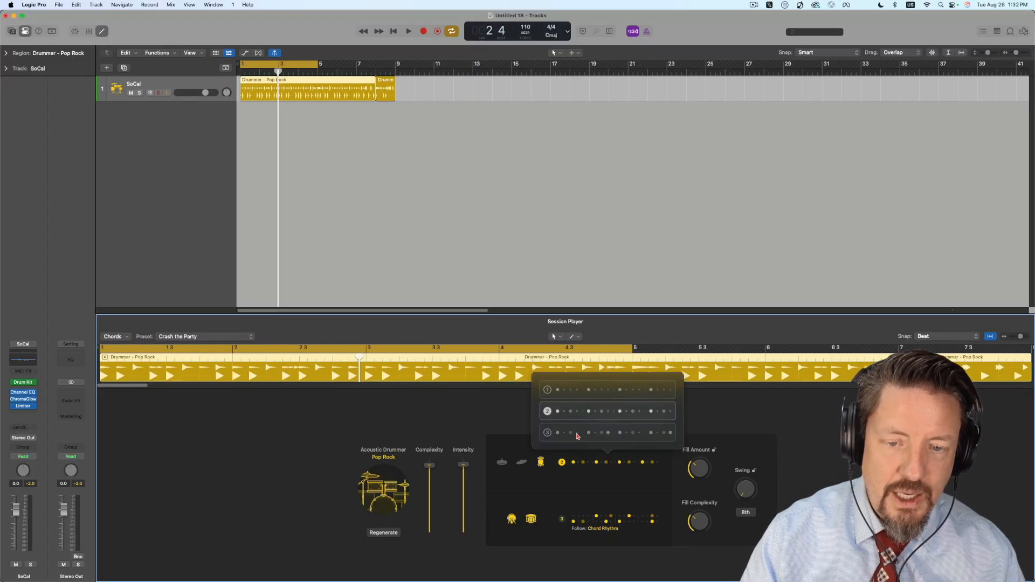
# - Load the Half-pipe preset, switch the upper kit part to toms and choose tom pattern 2
pyautogui.click(196, 337)
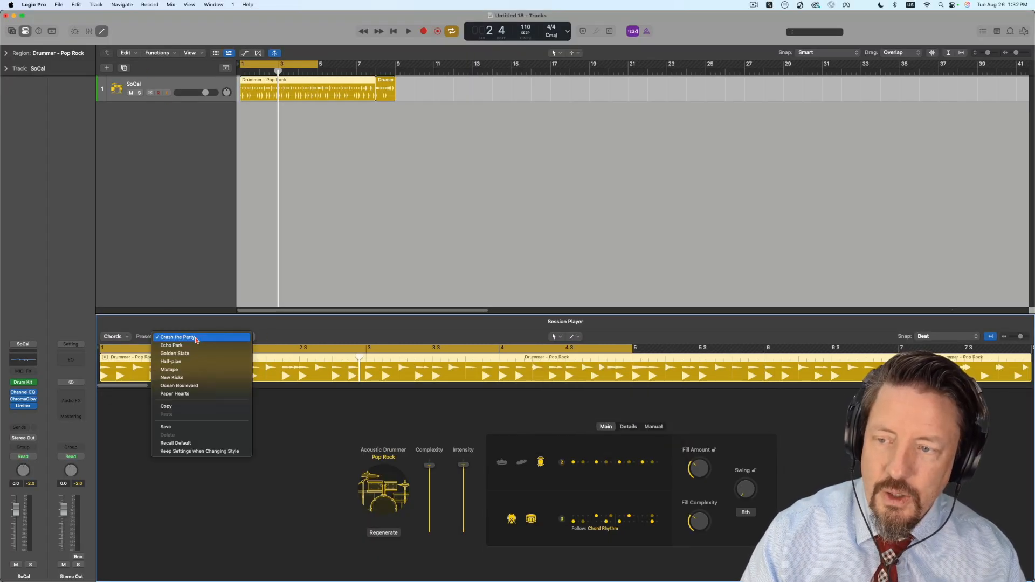
pyautogui.press('Down')
pyautogui.press('Down')
pyautogui.press('Down')
pyautogui.press('Return')
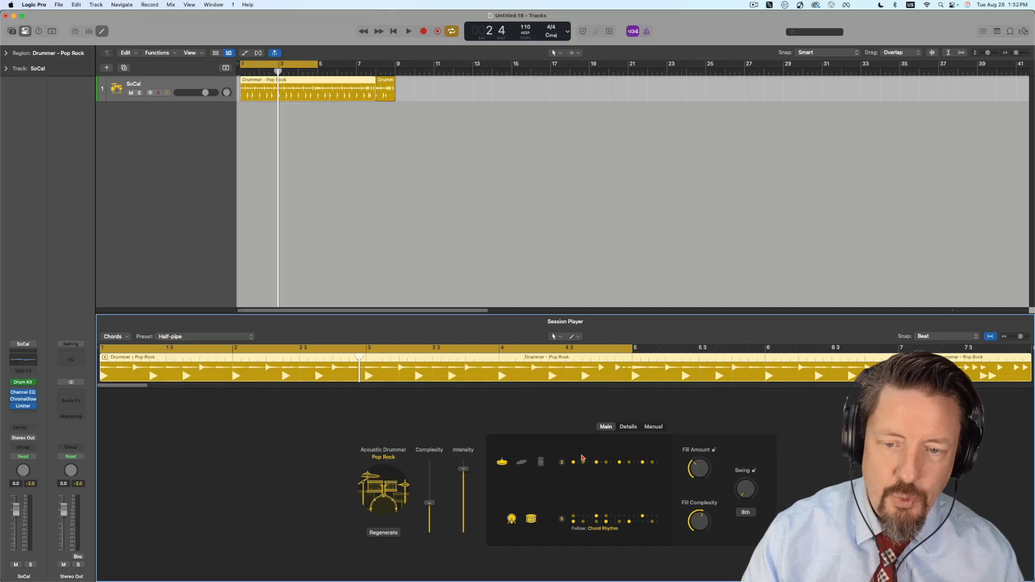
pyautogui.click(541, 463)
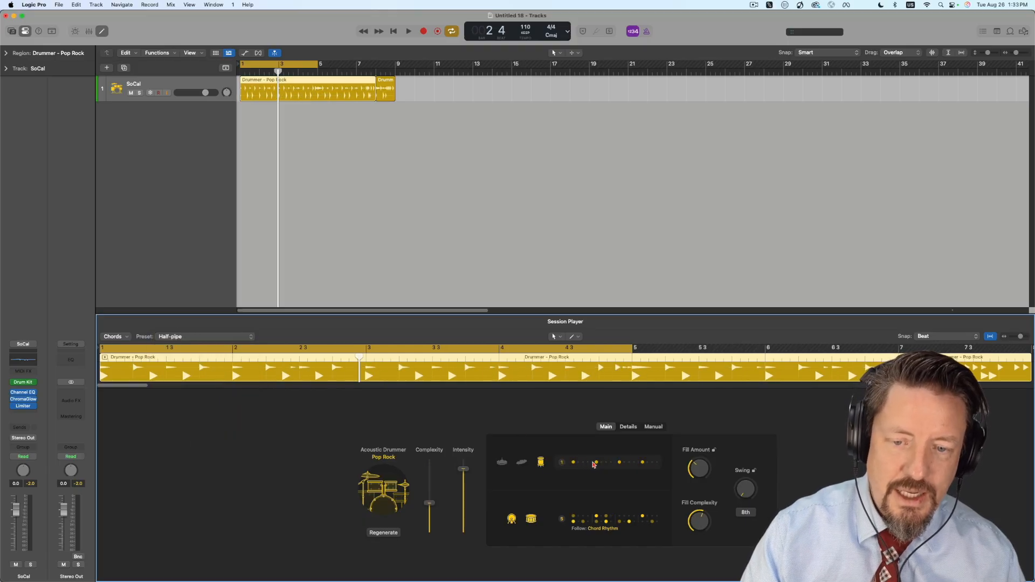
pyautogui.click(612, 462)
pyautogui.click(604, 414)
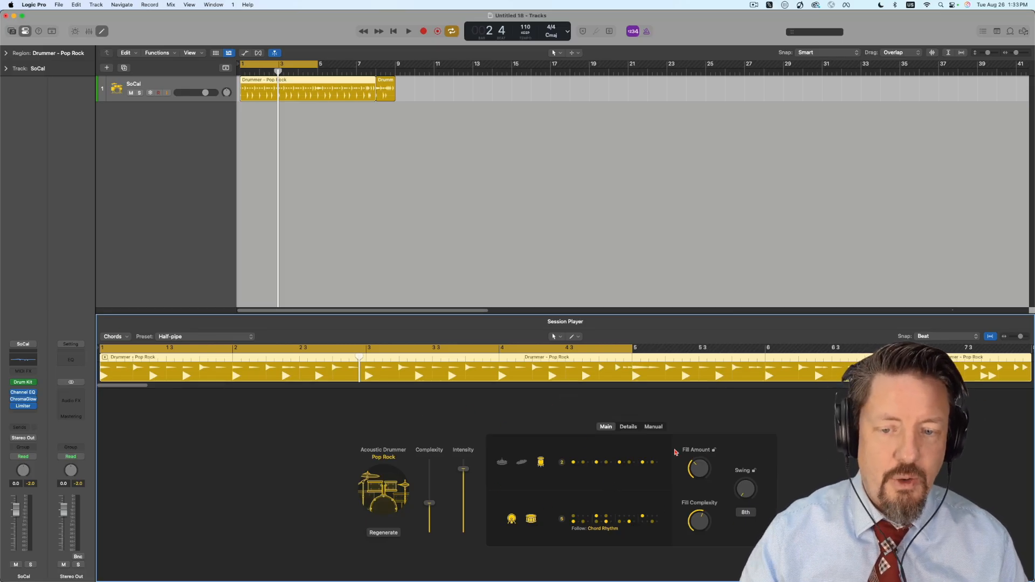
# - Load the Crash the Party preset for the drummer region and start playing the loop
pyautogui.click(185, 337)
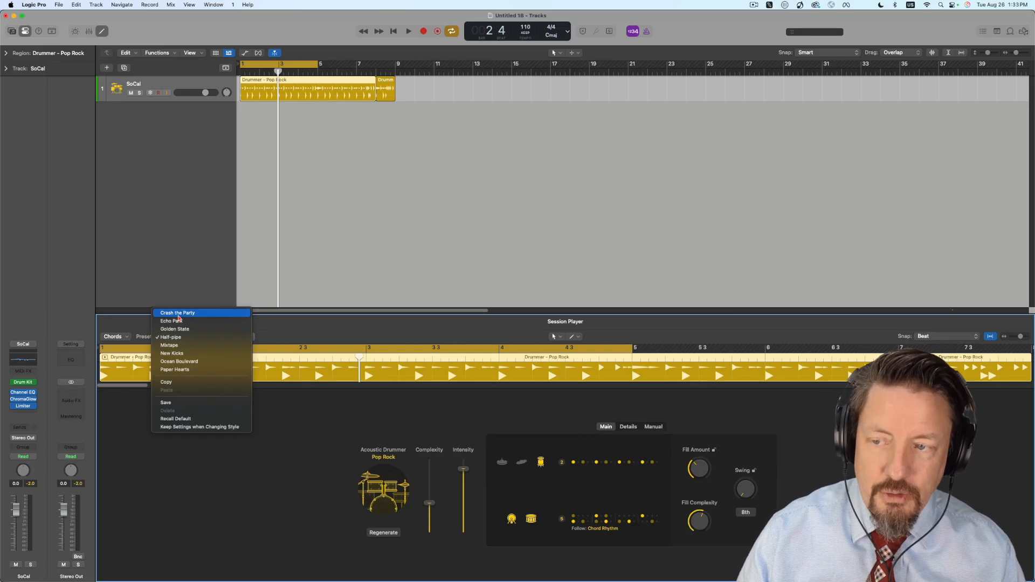
pyautogui.click(177, 313)
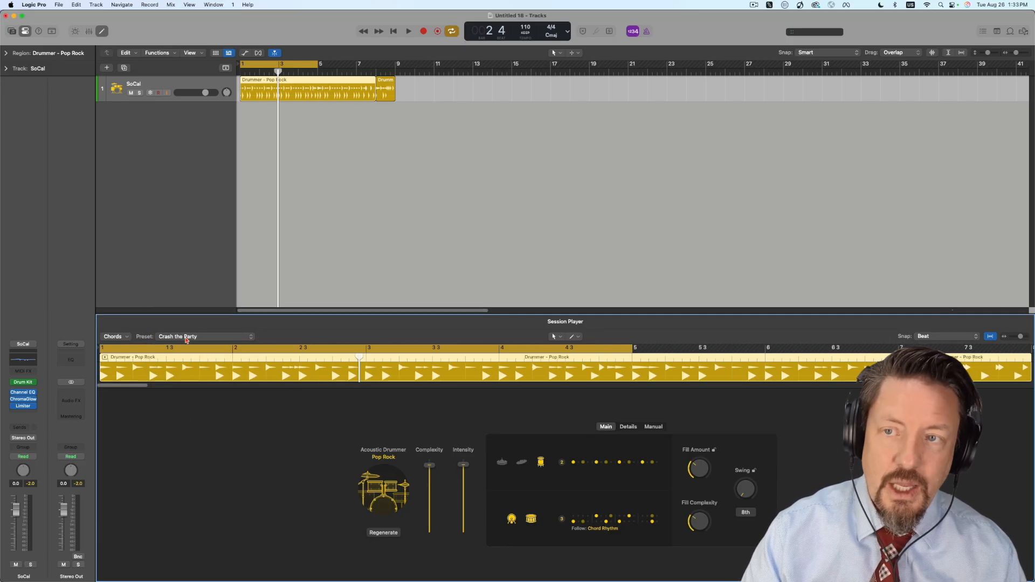
pyautogui.press('space')
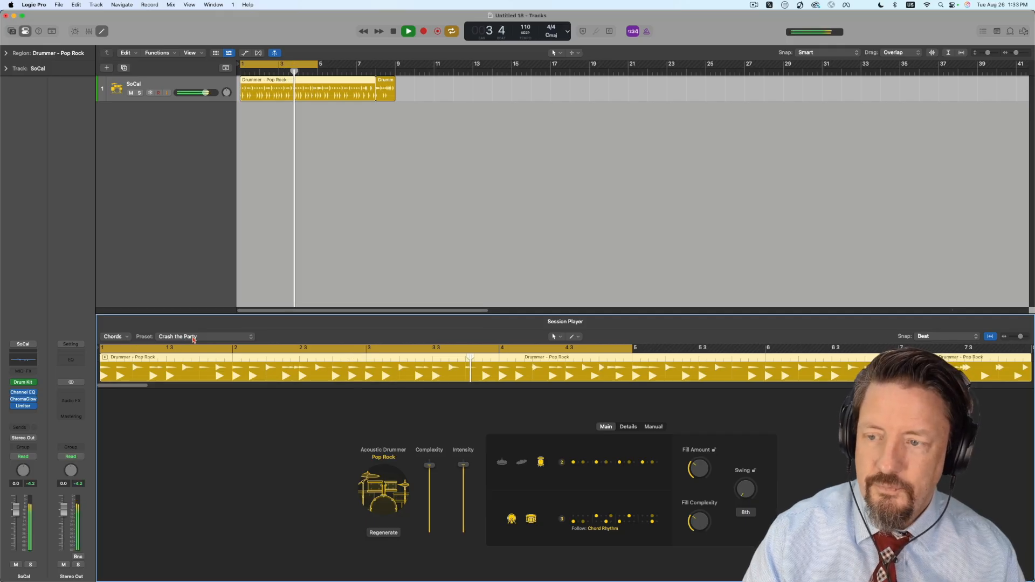
# - Audition the Echo Park and Golden State presets while the loop plays, and stop playback
pyautogui.click(193, 339)
pyautogui.click(190, 339)
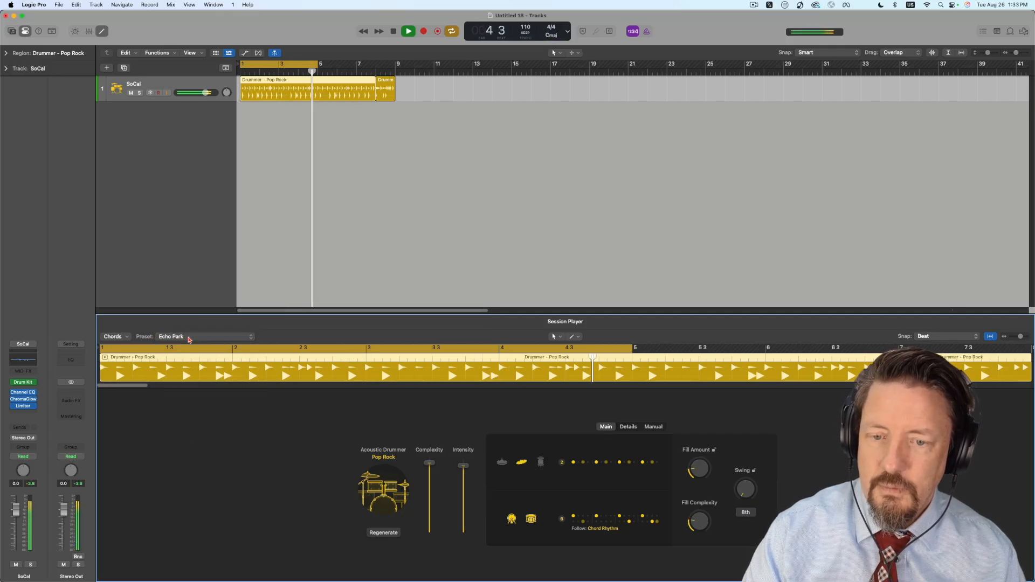
pyautogui.click(189, 338)
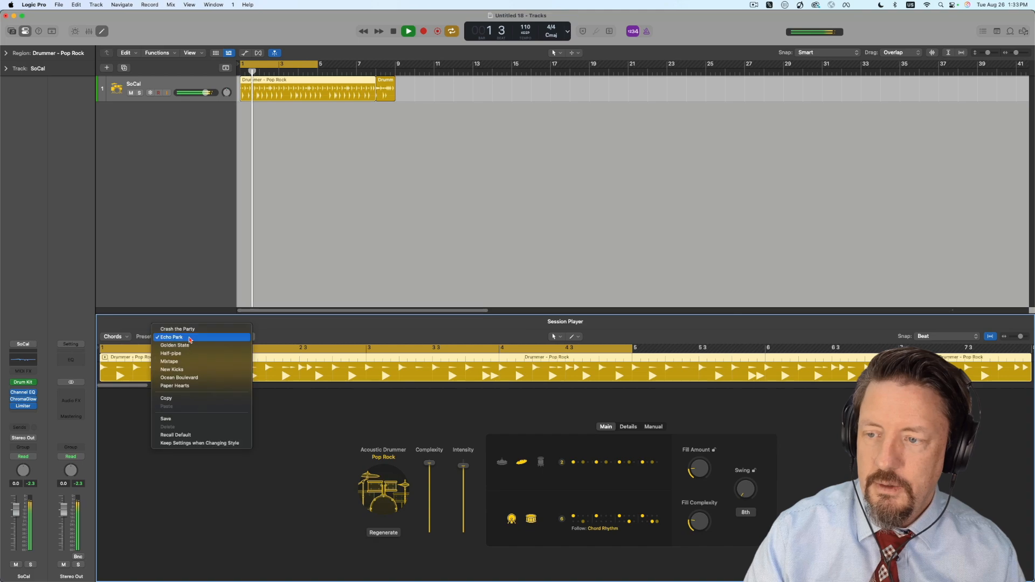
pyautogui.press('Down')
pyautogui.press('Return')
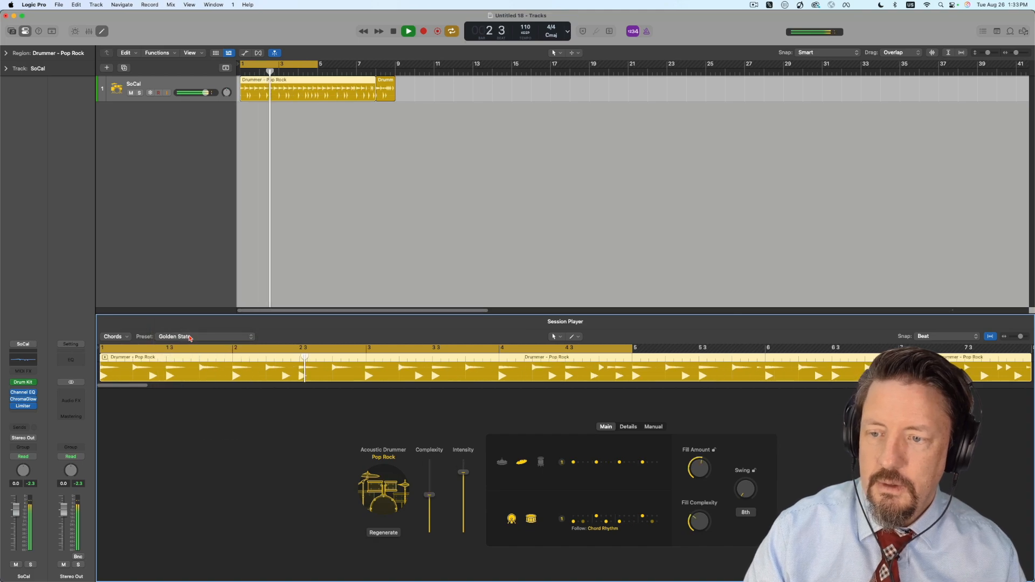
pyautogui.press('space')
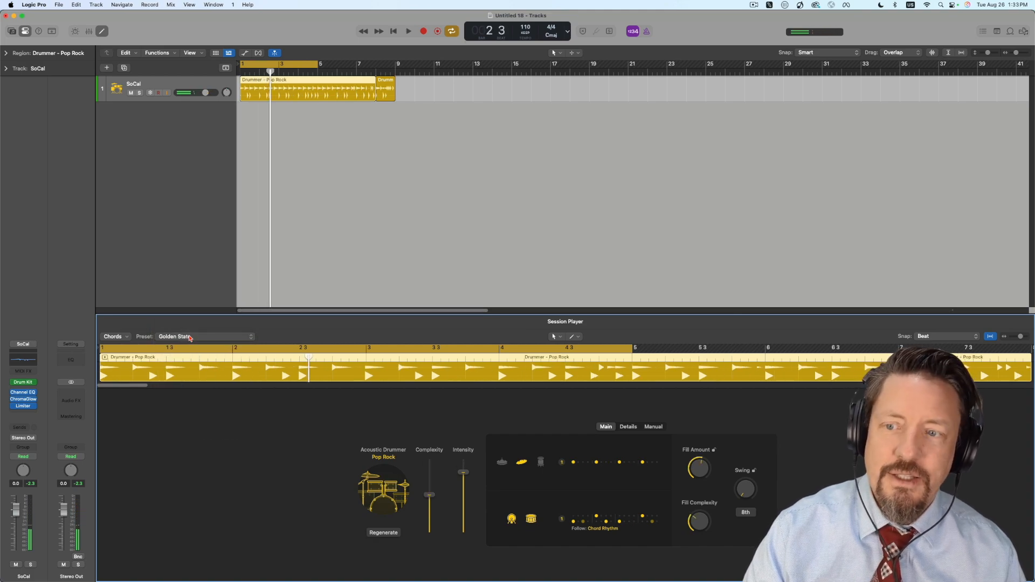
# - Resume the loop with Golden State and audition the Half-pipe and Mixtape presets
pyautogui.click(198, 339)
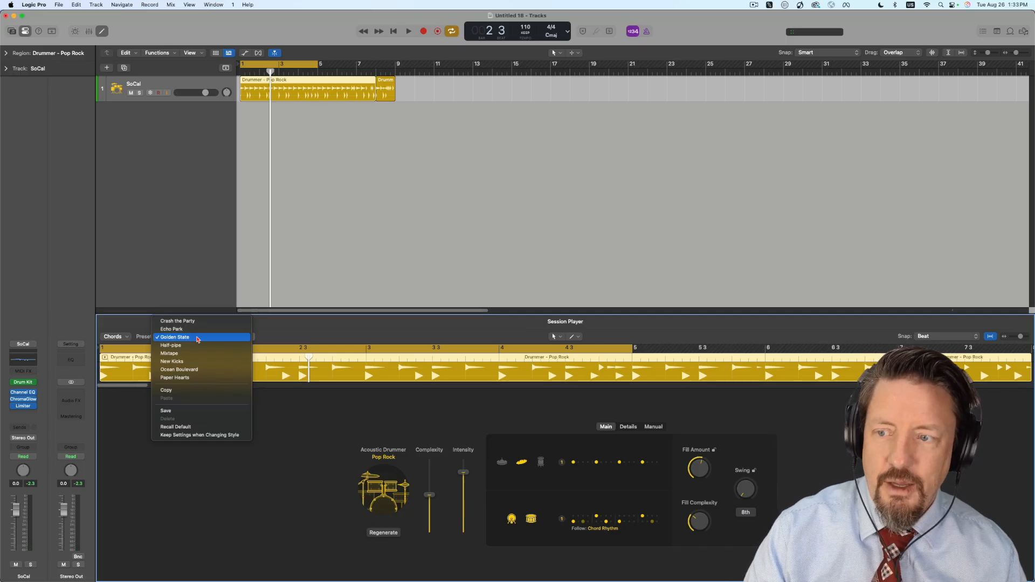
pyautogui.click(194, 338)
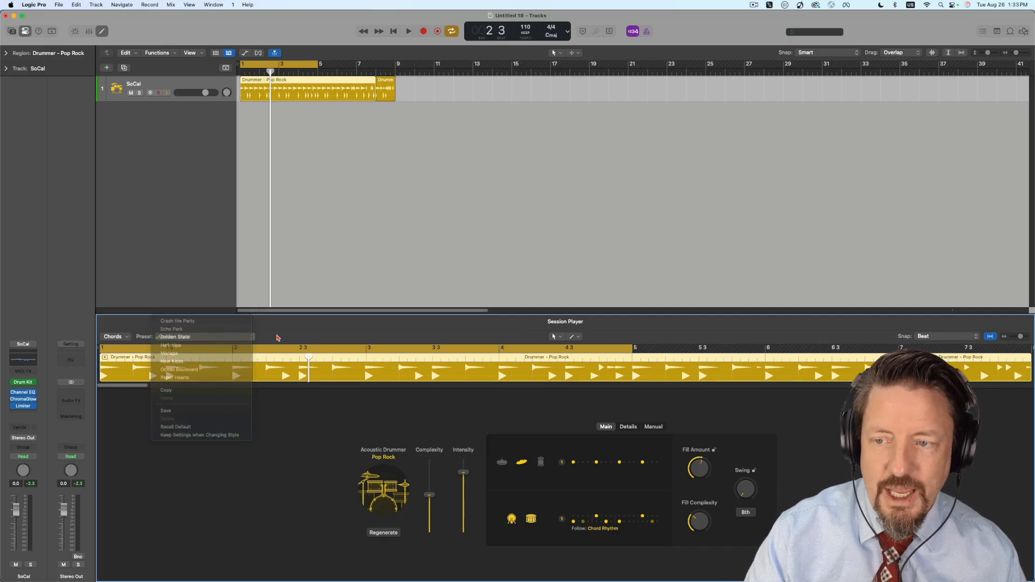
pyautogui.press('space')
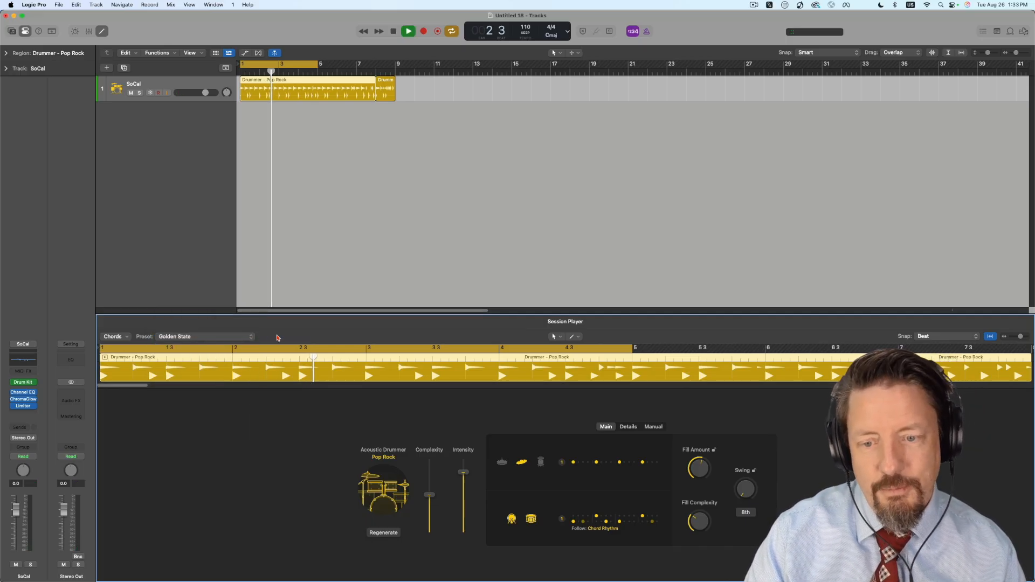
pyautogui.click(193, 338)
pyautogui.click(188, 347)
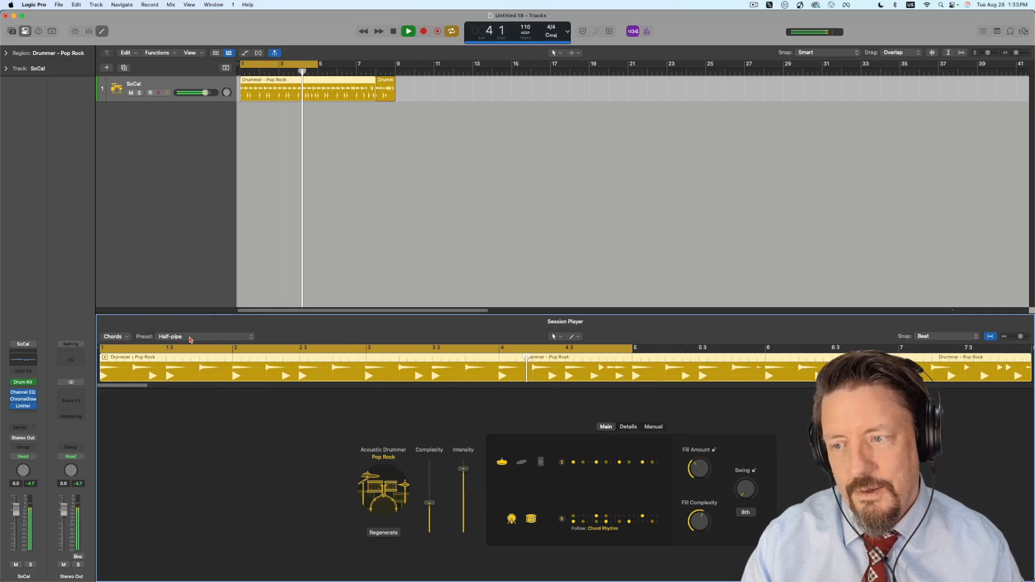
pyautogui.click(190, 339)
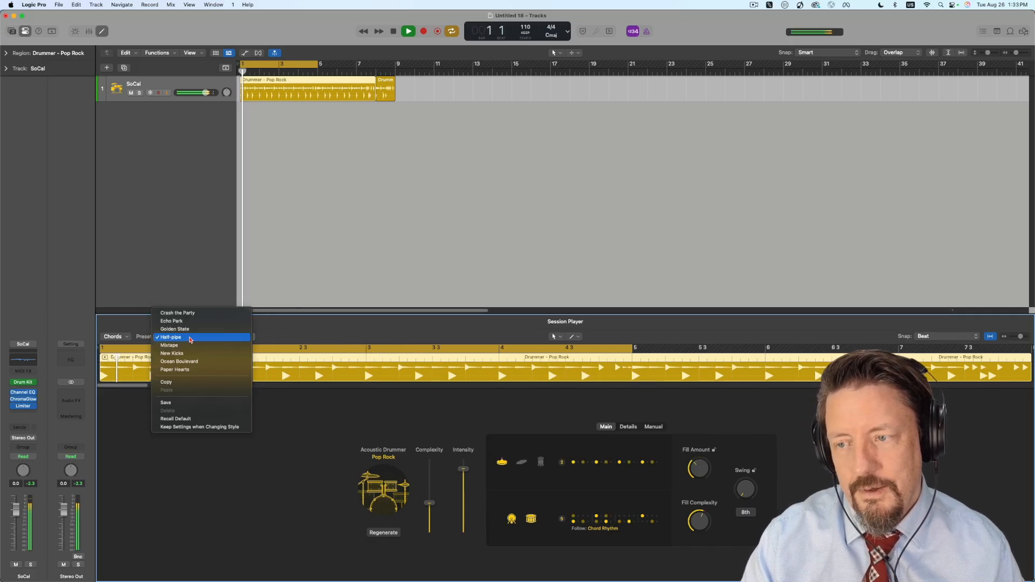
pyautogui.click(190, 346)
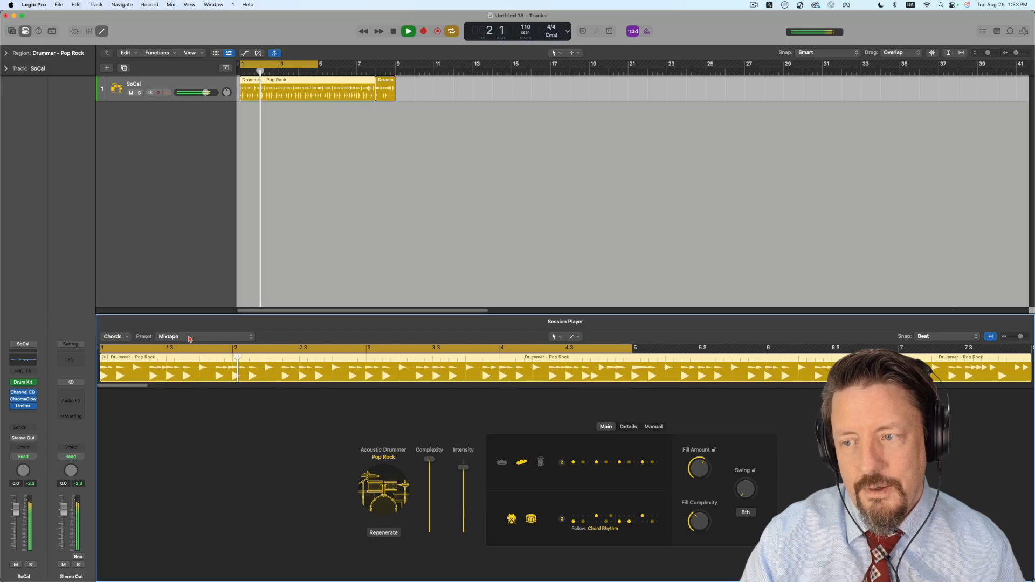
# - Audition the New Kicks preset during playback, load Ocean Boulevard and stop playback
pyautogui.click(190, 338)
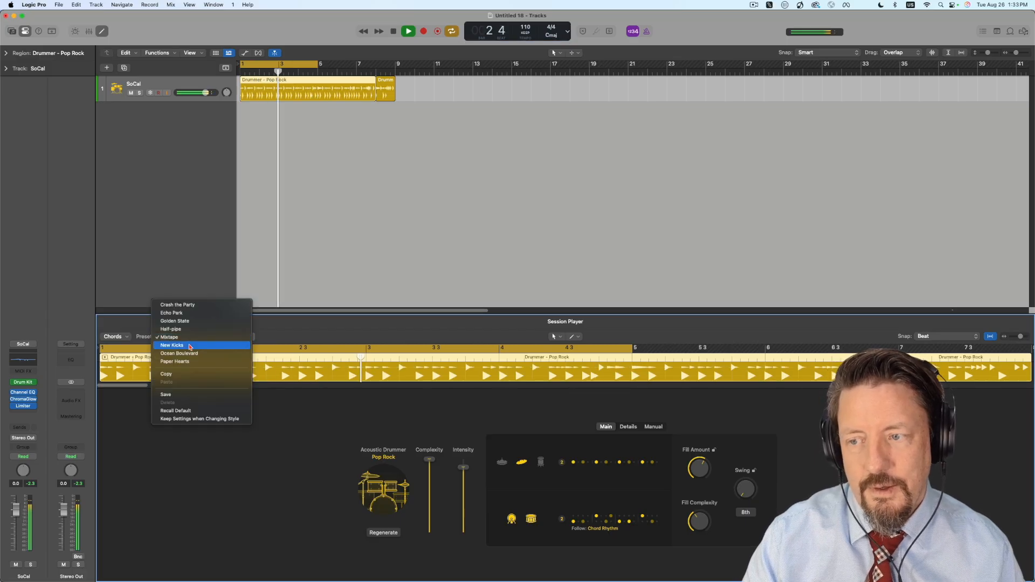
pyautogui.click(191, 345)
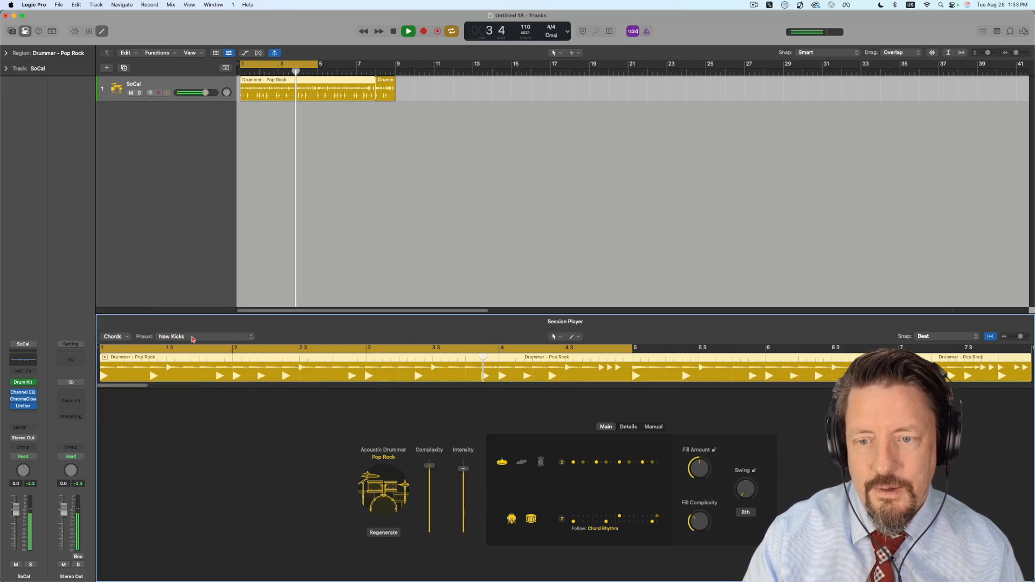
pyautogui.click(192, 338)
pyautogui.click(192, 345)
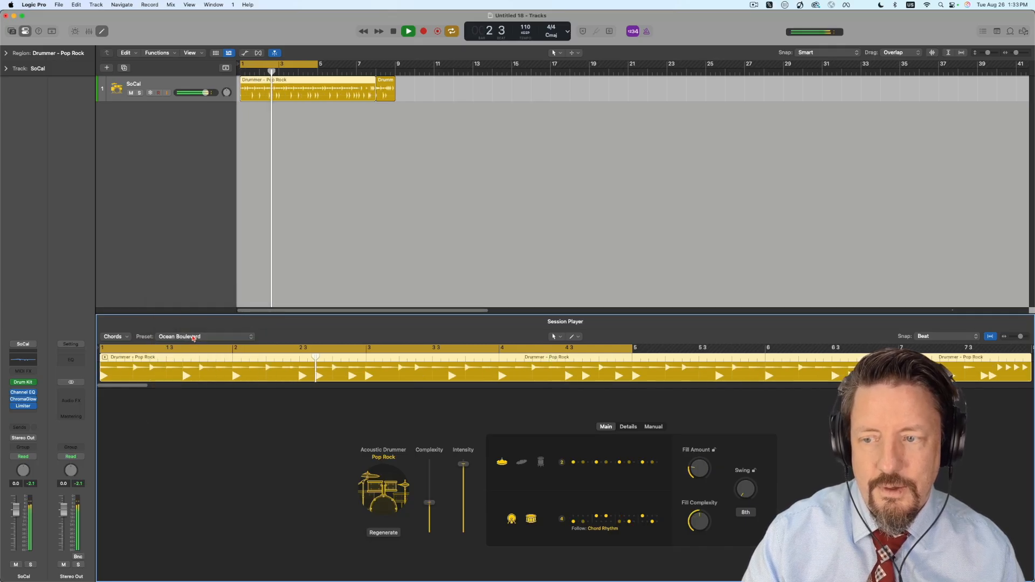
pyautogui.press('space')
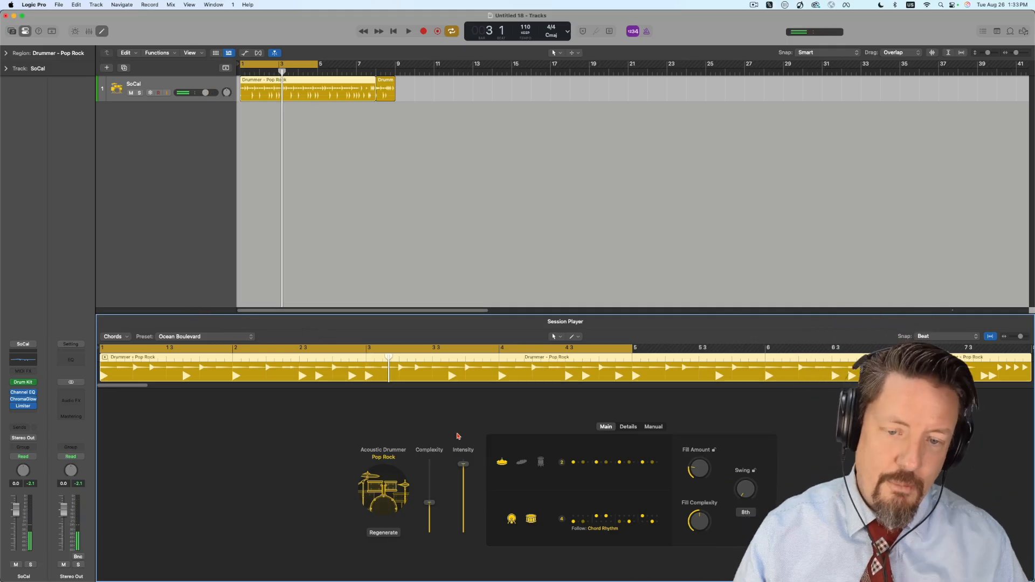
# - Look through the pattern variations for the hi-hat part, keeping pattern 2
pyautogui.click(561, 462)
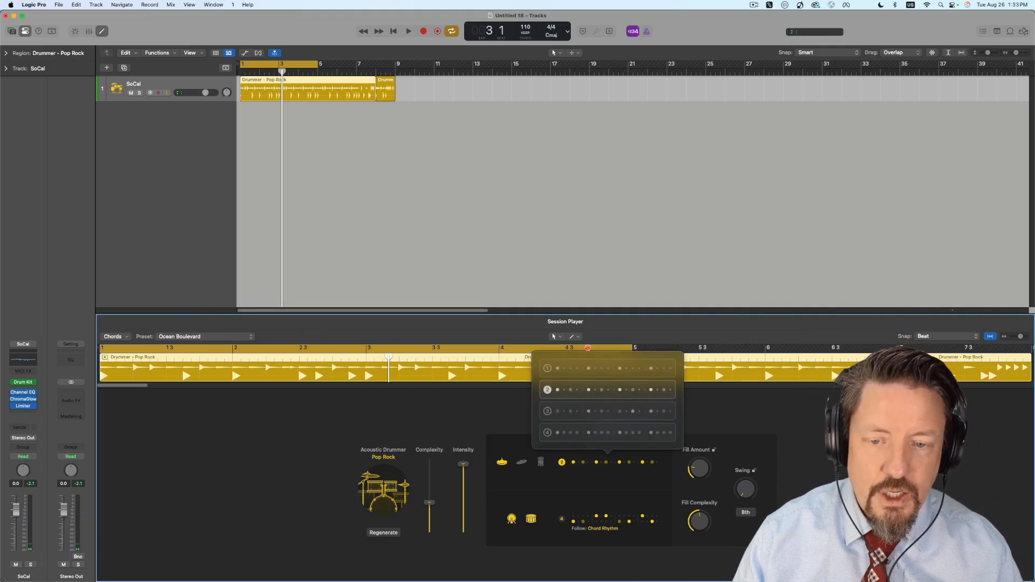
pyautogui.click(494, 466)
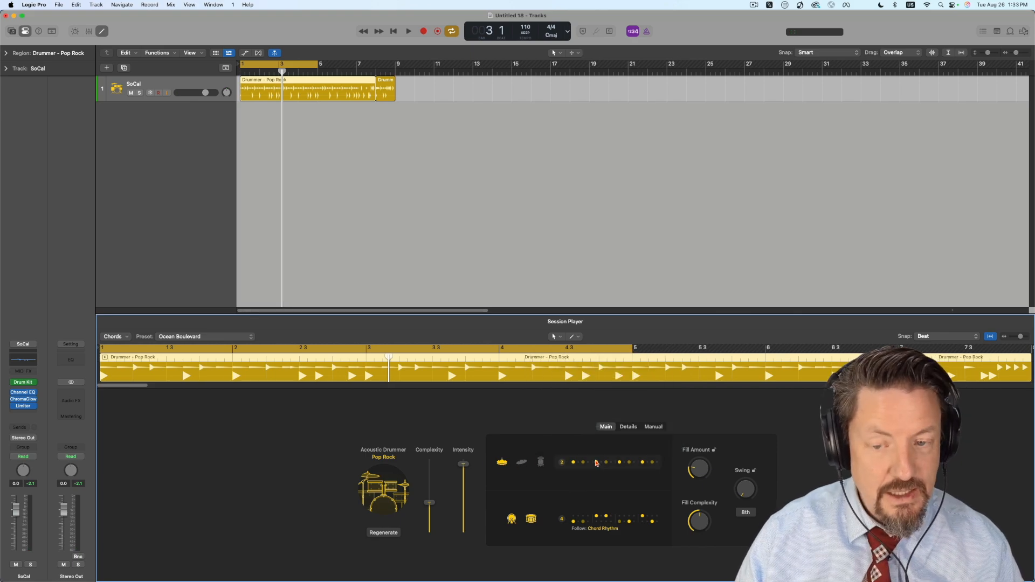
pyautogui.click(562, 462)
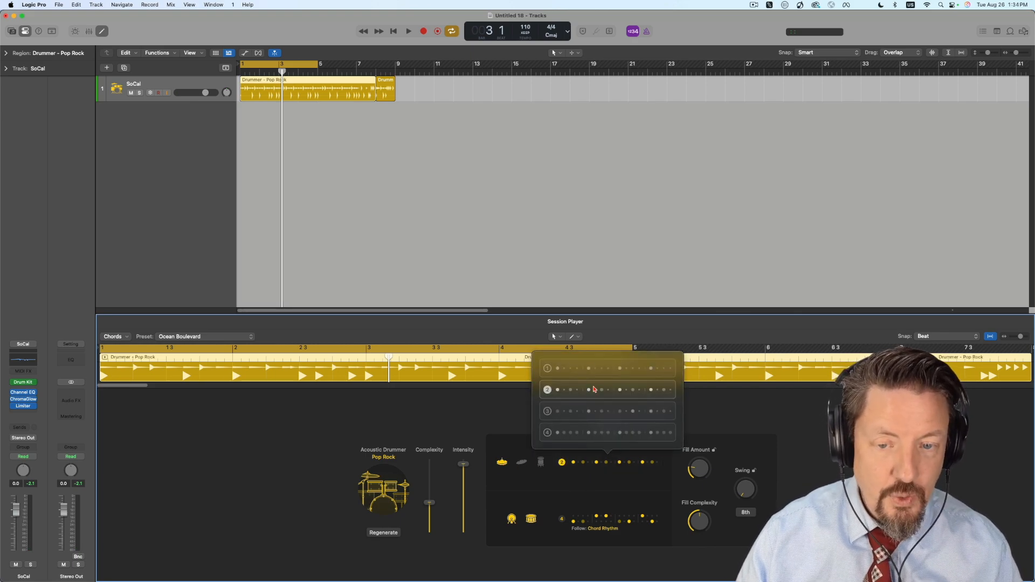
pyautogui.click(592, 484)
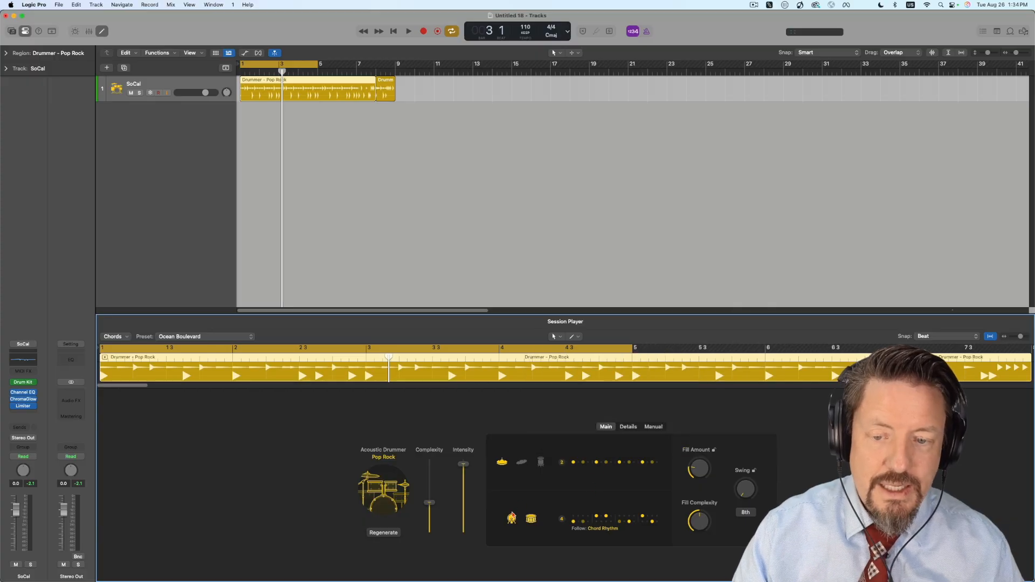
# - Turn off the kick drum in the drummer region, play the loop without it and turn the kick back on
pyautogui.click(531, 519)
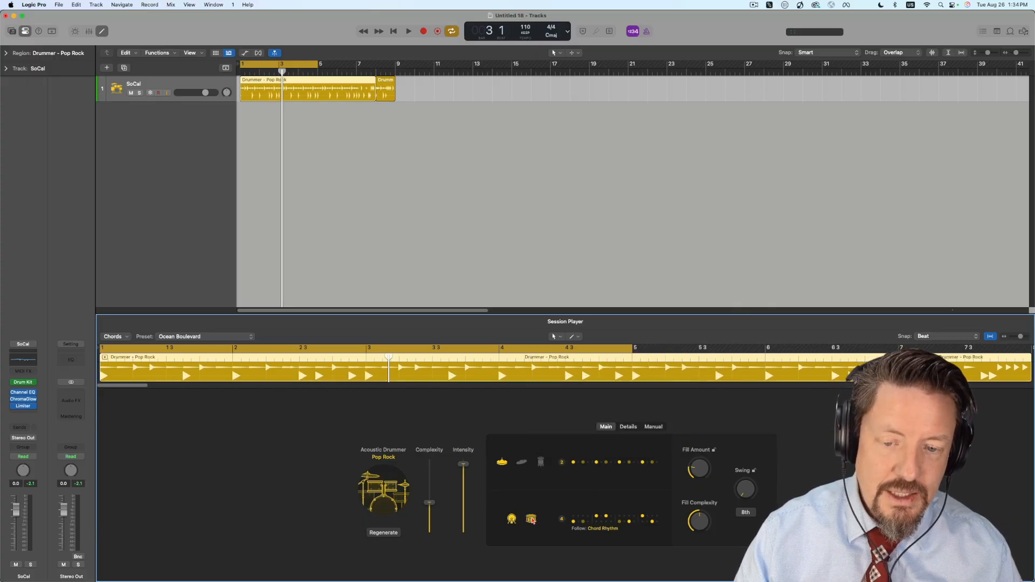
pyautogui.click(532, 520)
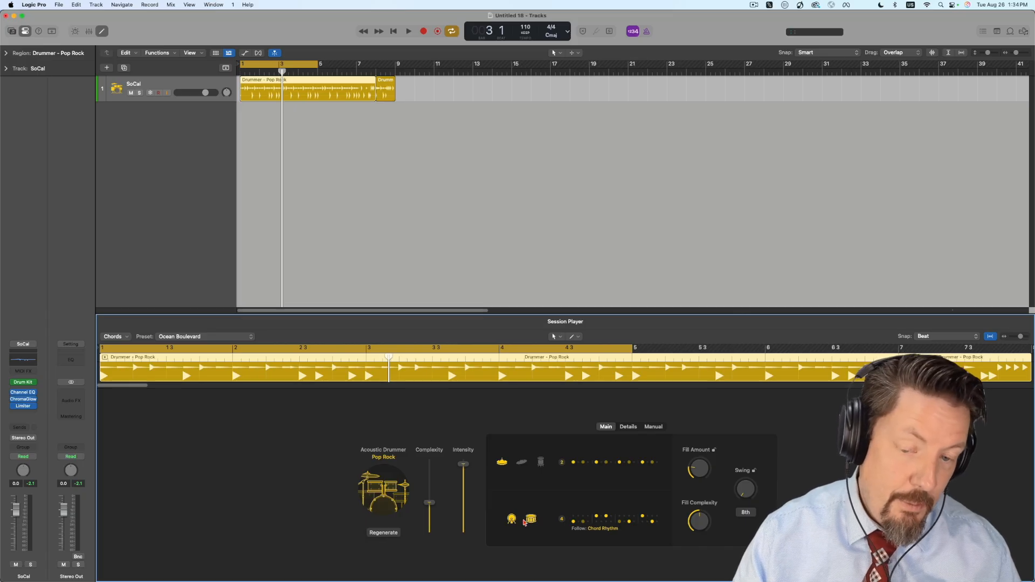
pyautogui.click(512, 519)
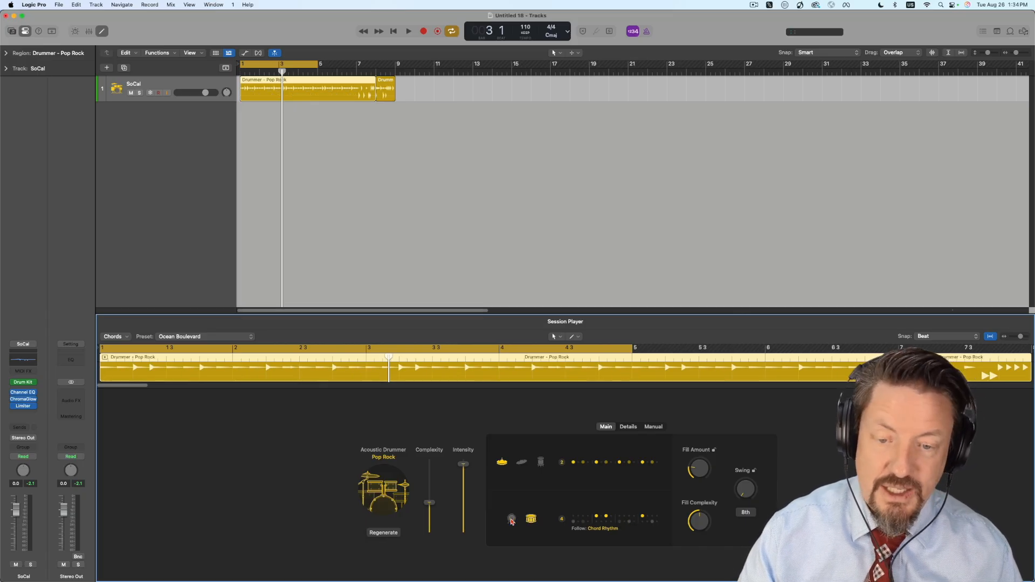
pyautogui.press('space')
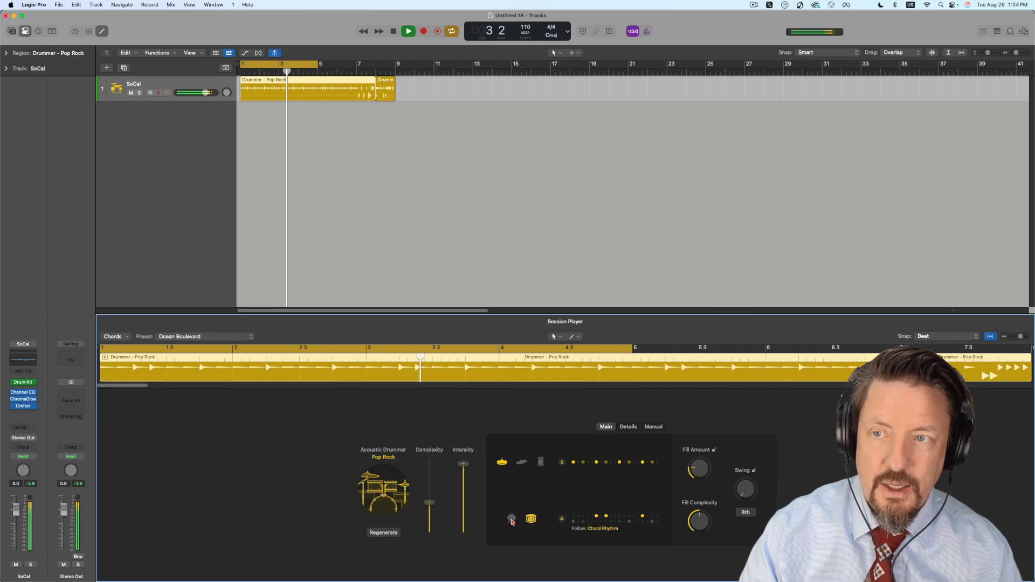
pyautogui.click(512, 520)
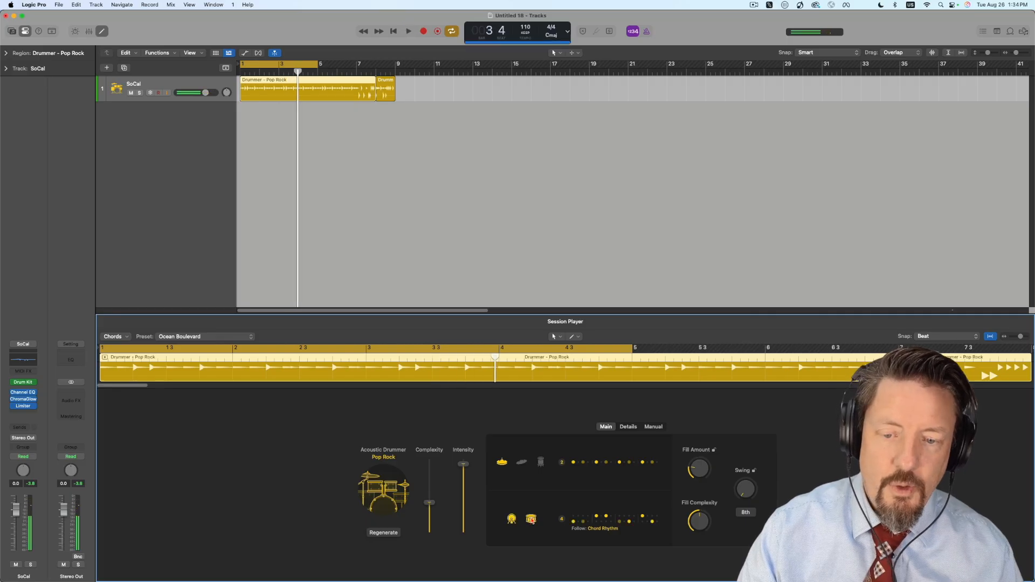
# - Turn off the snare drum in the drummer region, play the loop without it and stop playback
pyautogui.click(531, 519)
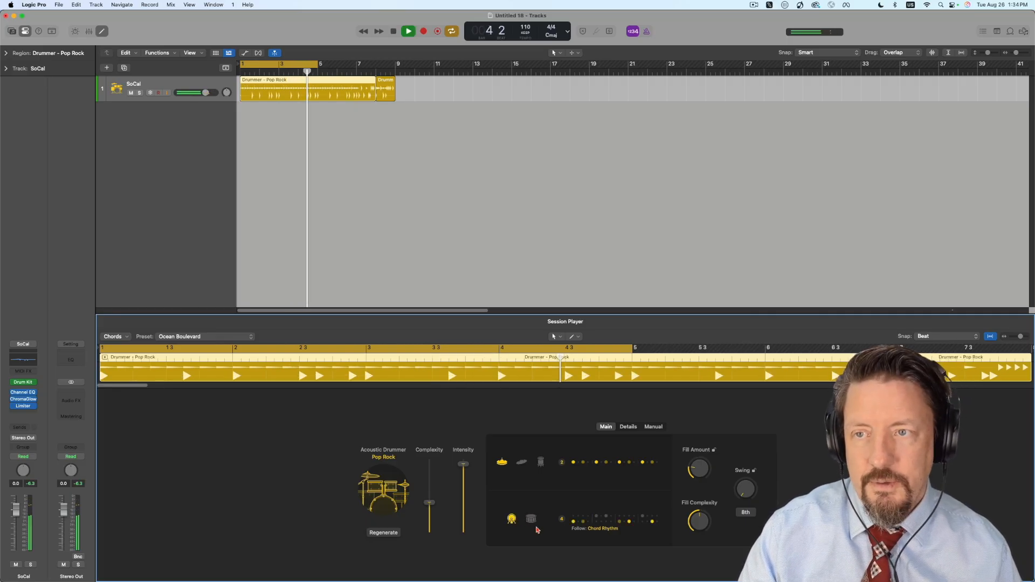
pyautogui.press('space')
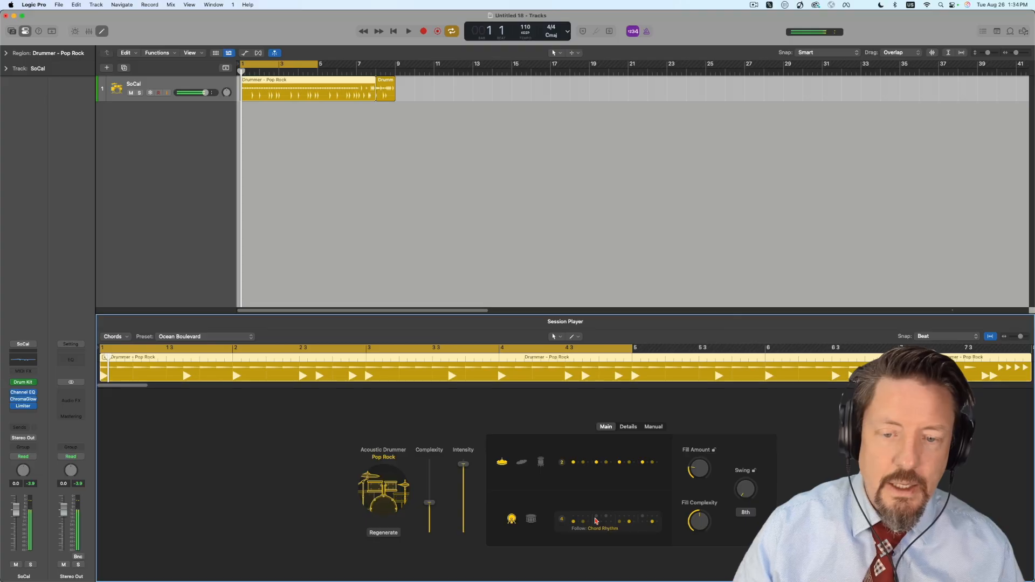
# - Look through the kick and snare pattern variations and the Chords and Track options for Follow Rhythm Of
pyautogui.click(596, 521)
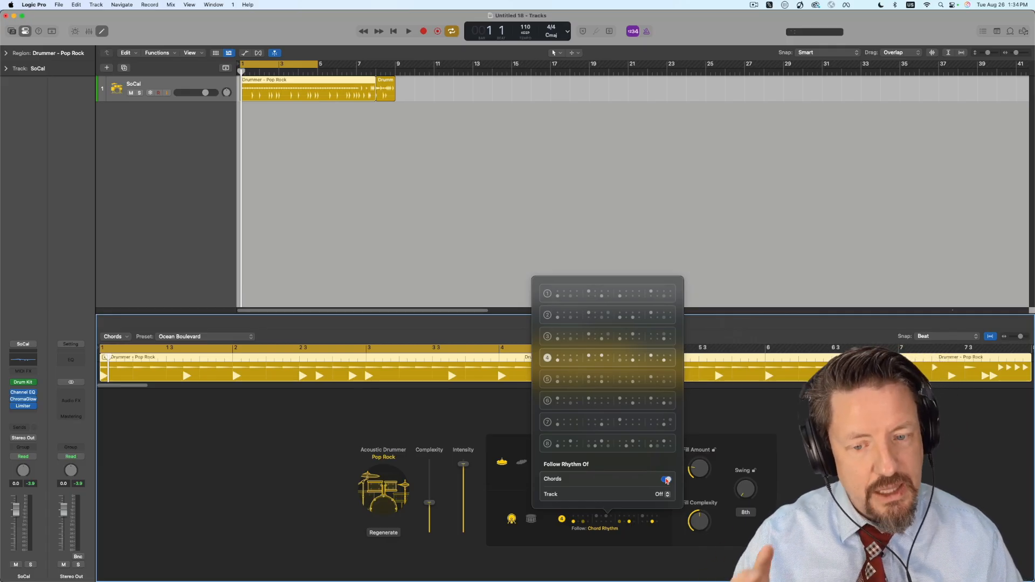
pyautogui.click(665, 495)
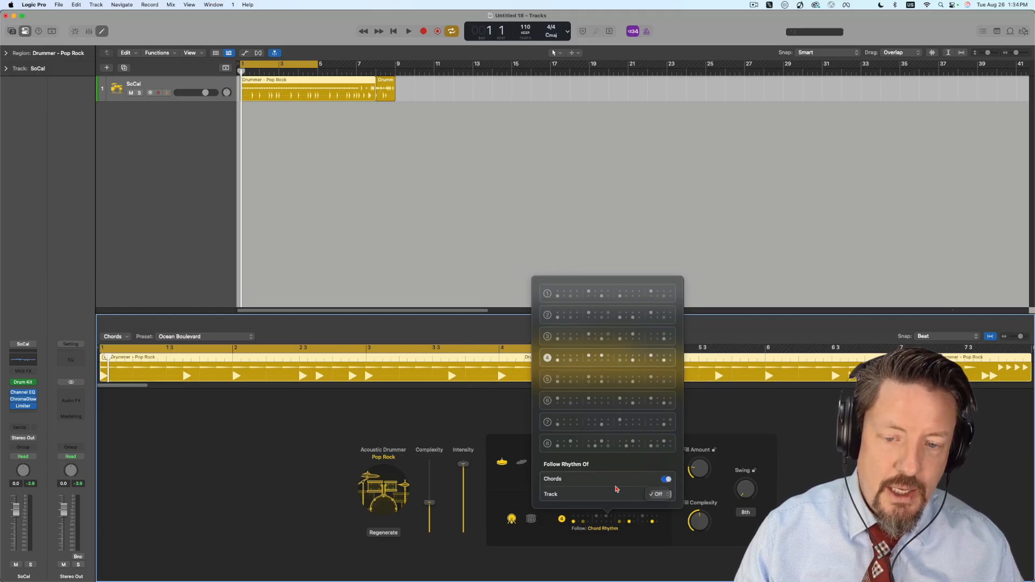
pyautogui.click(657, 493)
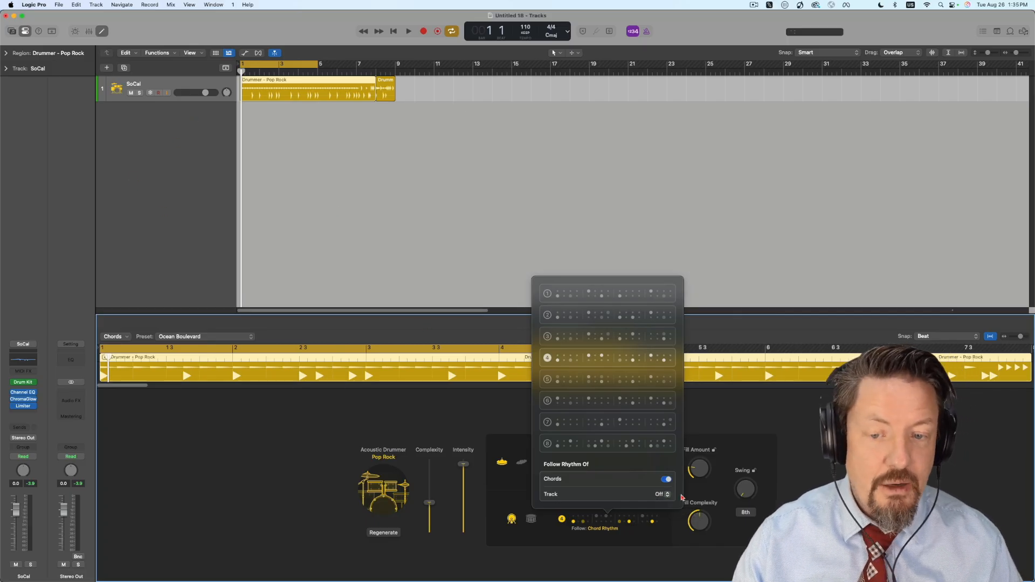
pyautogui.click(697, 421)
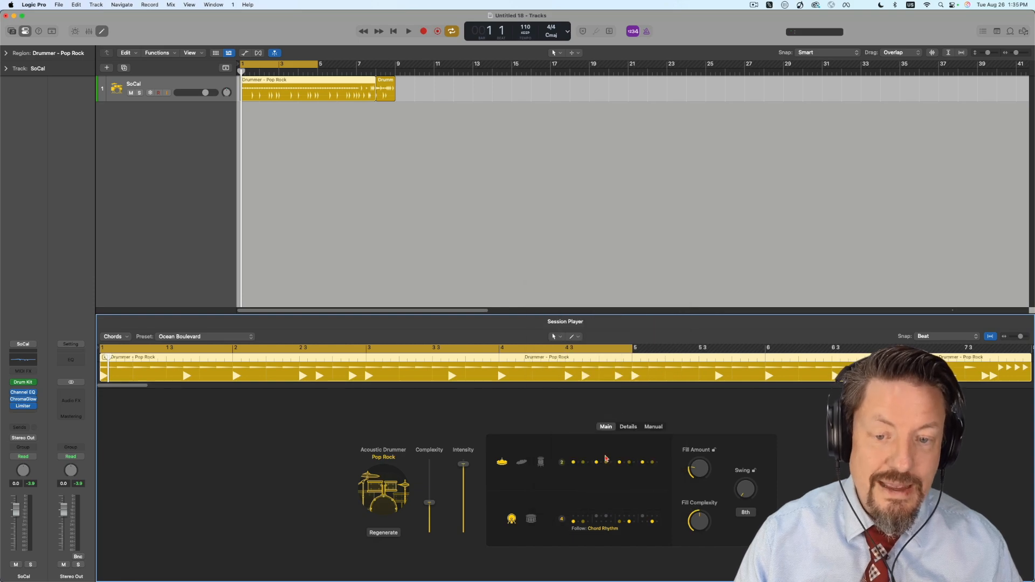
# - Create a one-bar manual kick pattern with hits on steps 1, 5 and 15, and play it
pyautogui.click(653, 427)
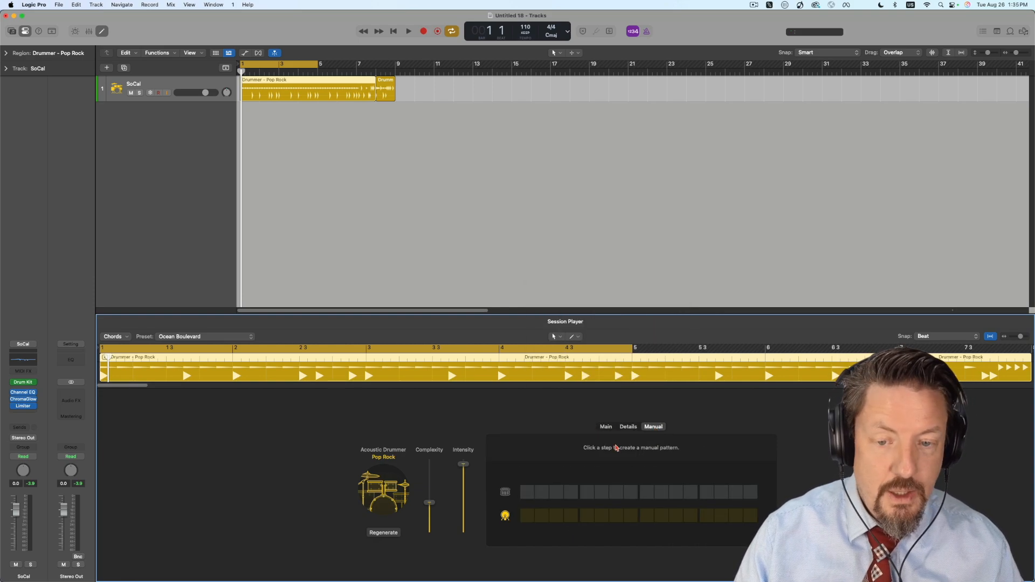
pyautogui.click(527, 517)
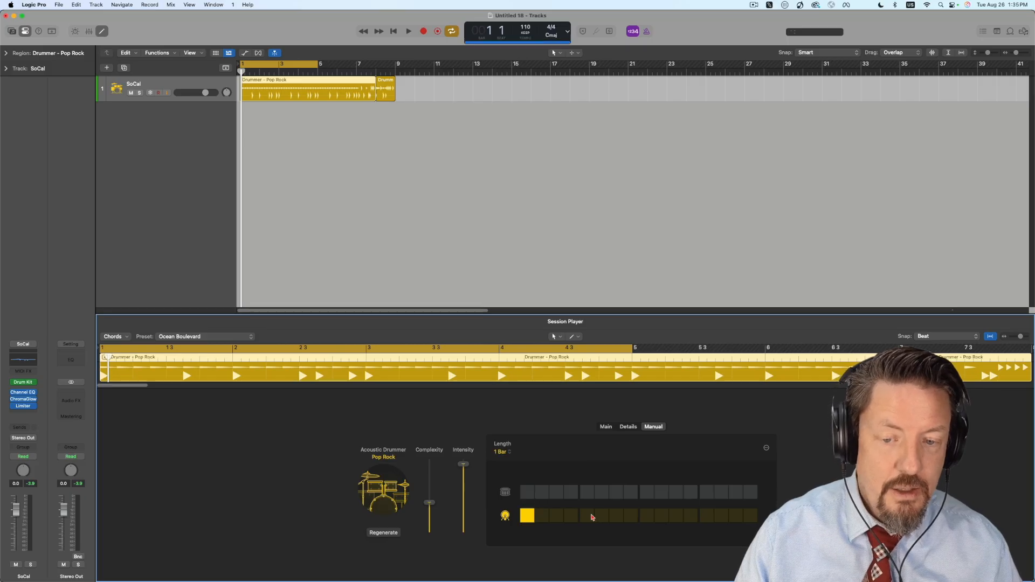
pyautogui.click(587, 516)
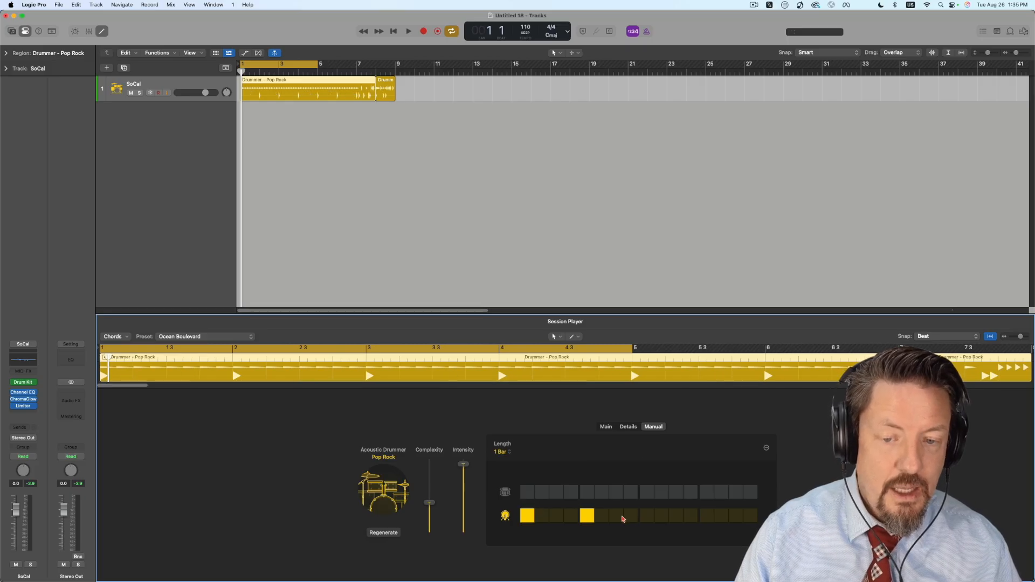
pyautogui.click(731, 517)
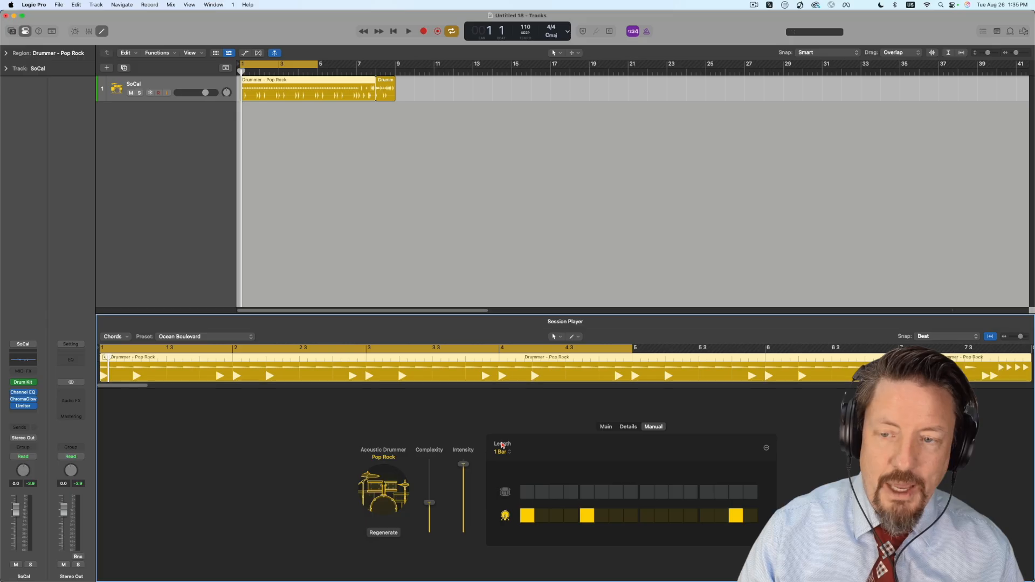
pyautogui.press('space')
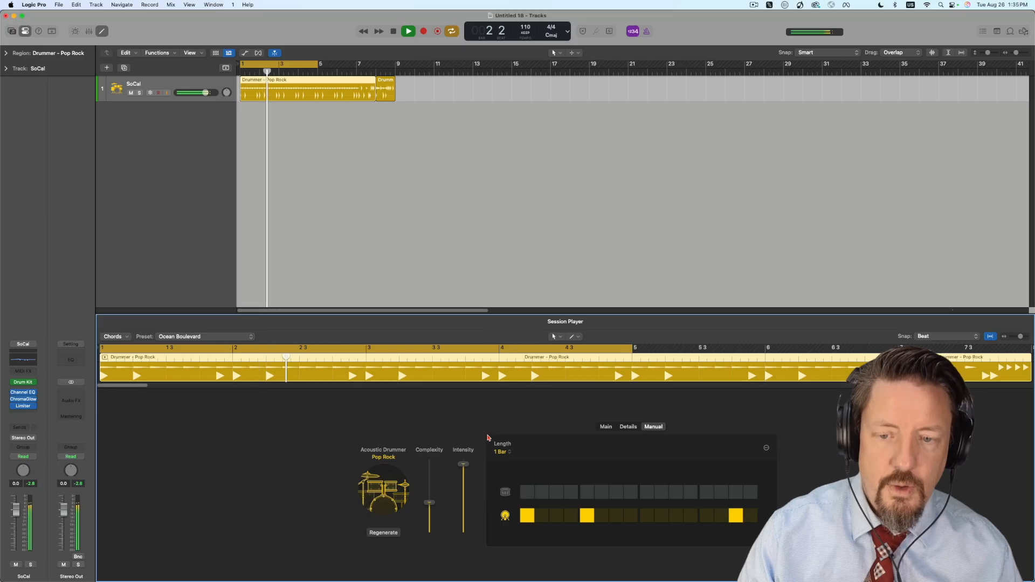
pyautogui.press('space')
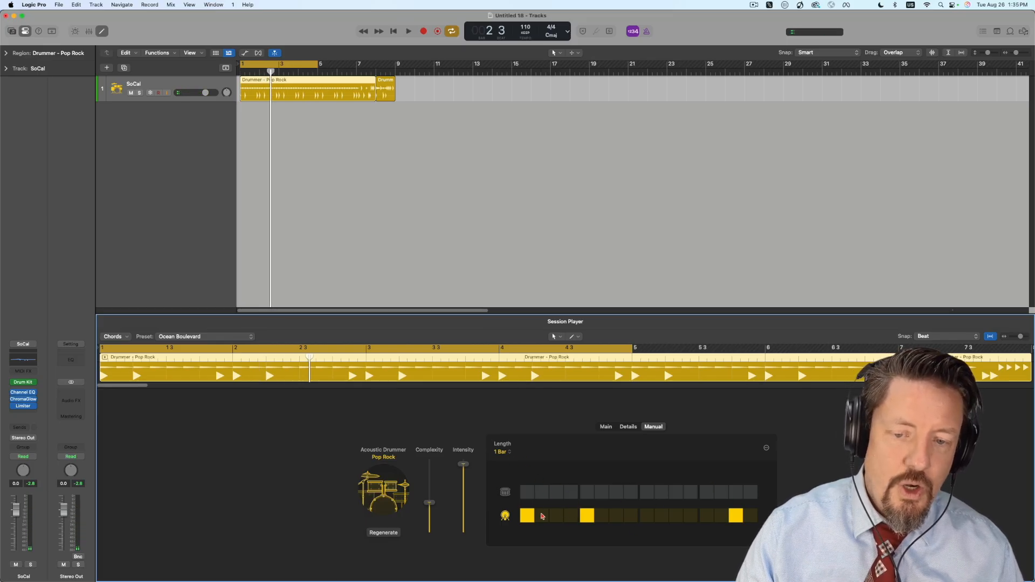
# - Add kick hits on steps 2, 3, 4, 6, 9 and 11 of the manual pattern
pyautogui.moveTo(541, 517); pyautogui.dragTo(607, 517)
pyautogui.click(647, 517)
pyautogui.click(676, 517)
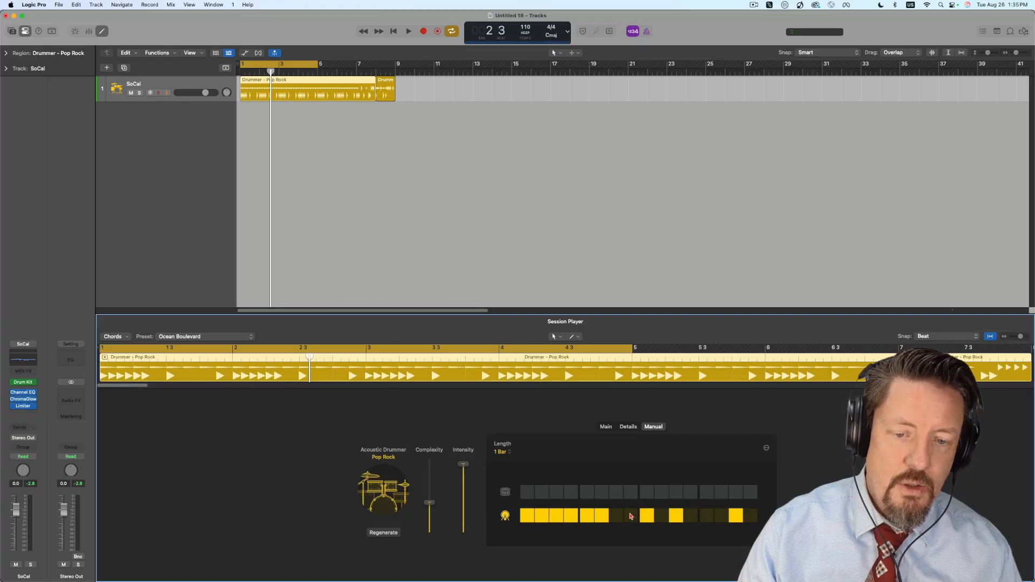
# - While the loop plays, add a snare hit on step 9 of the manual pattern and shift the kick hit from step 9 to step 8
pyautogui.press('space')
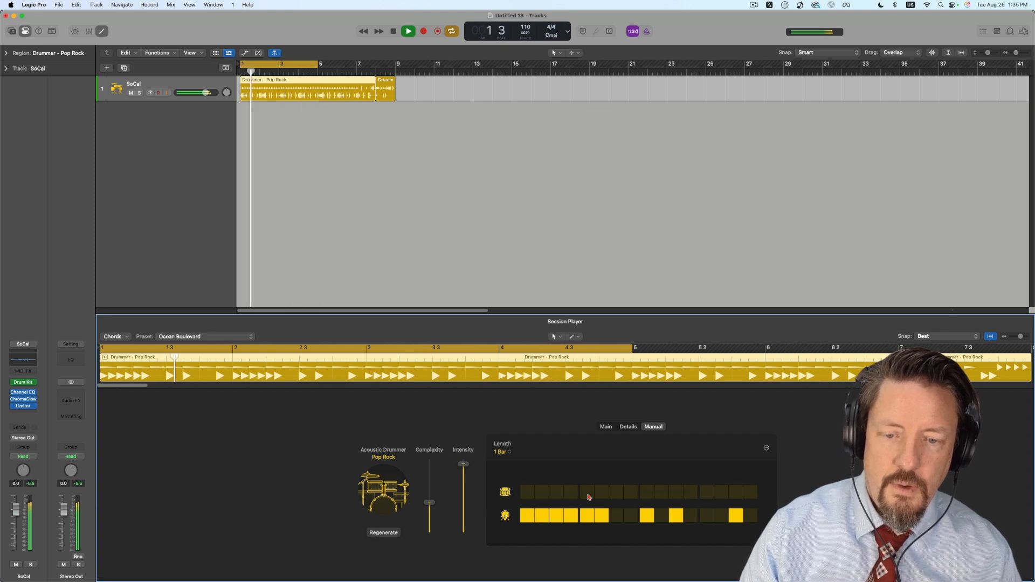
pyautogui.click(642, 493)
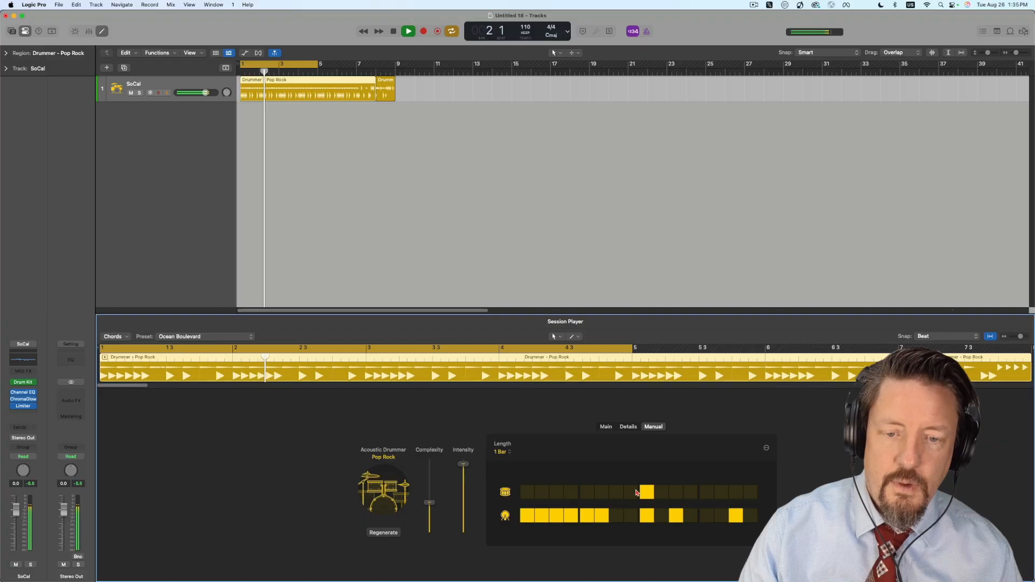
pyautogui.click(648, 516)
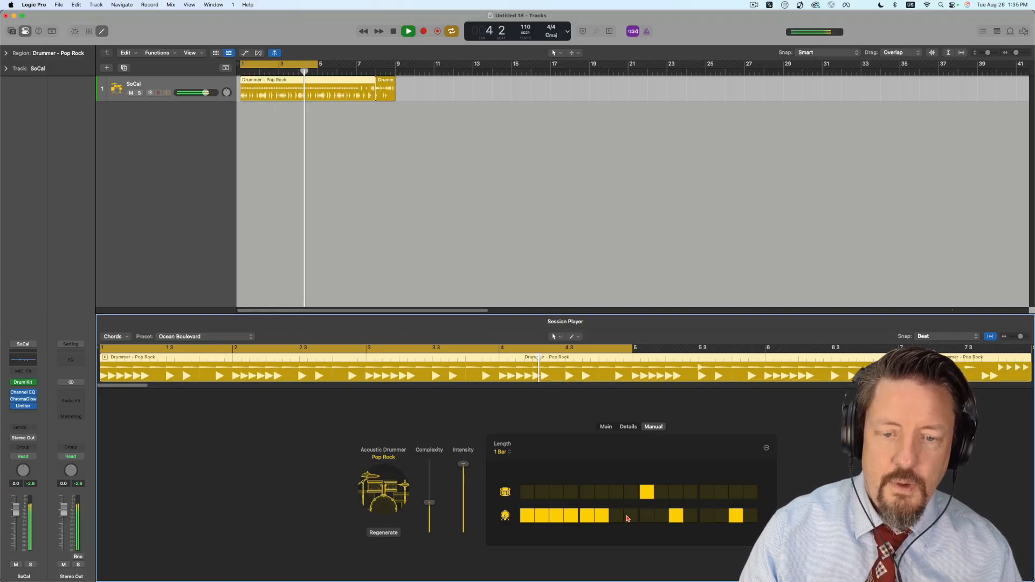
pyautogui.click(632, 518)
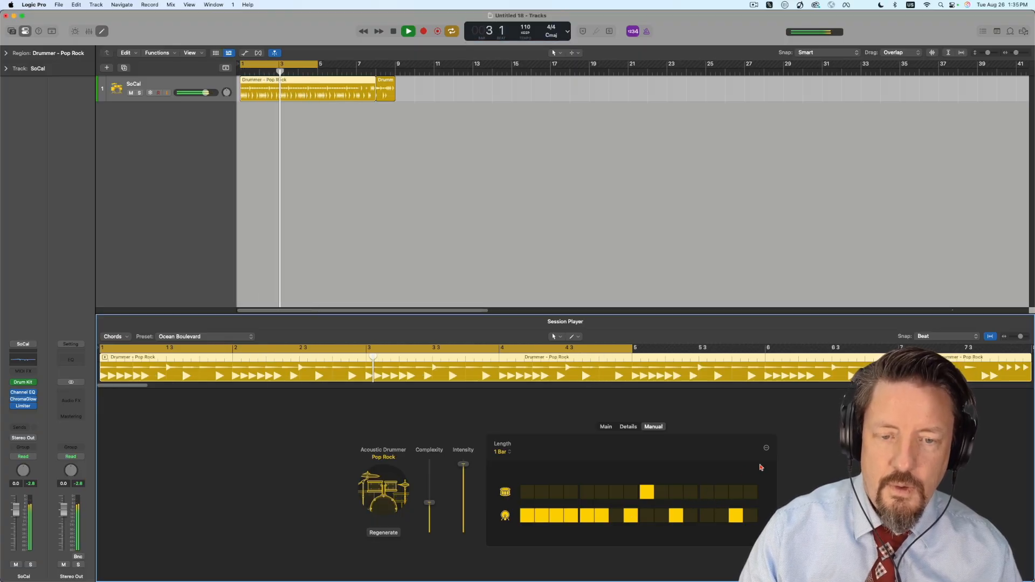
pyautogui.press('space')
# - Reset the manual pattern and return the kick and snare part to pattern variation 4
pyautogui.click(766, 449)
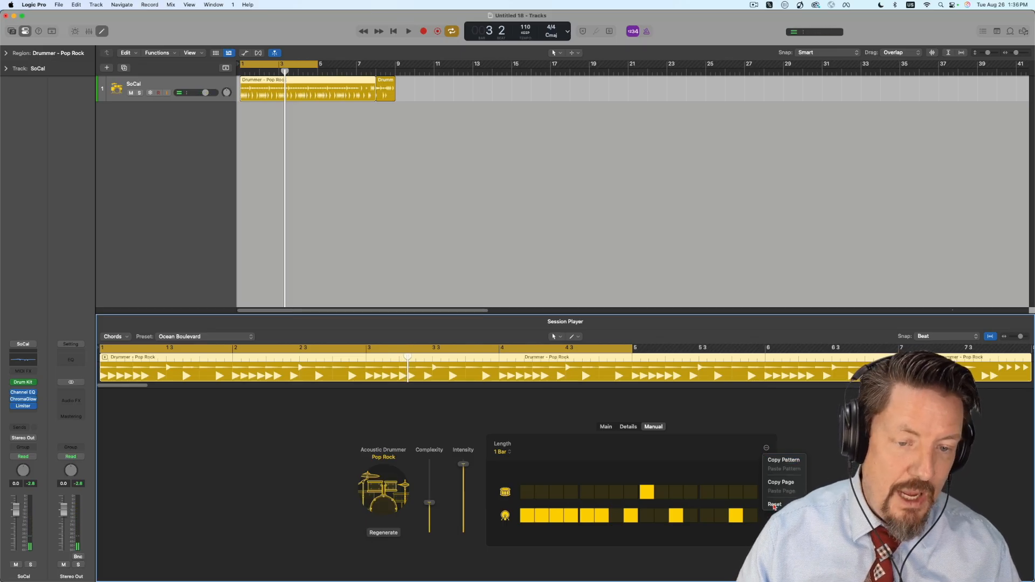
pyautogui.click(774, 505)
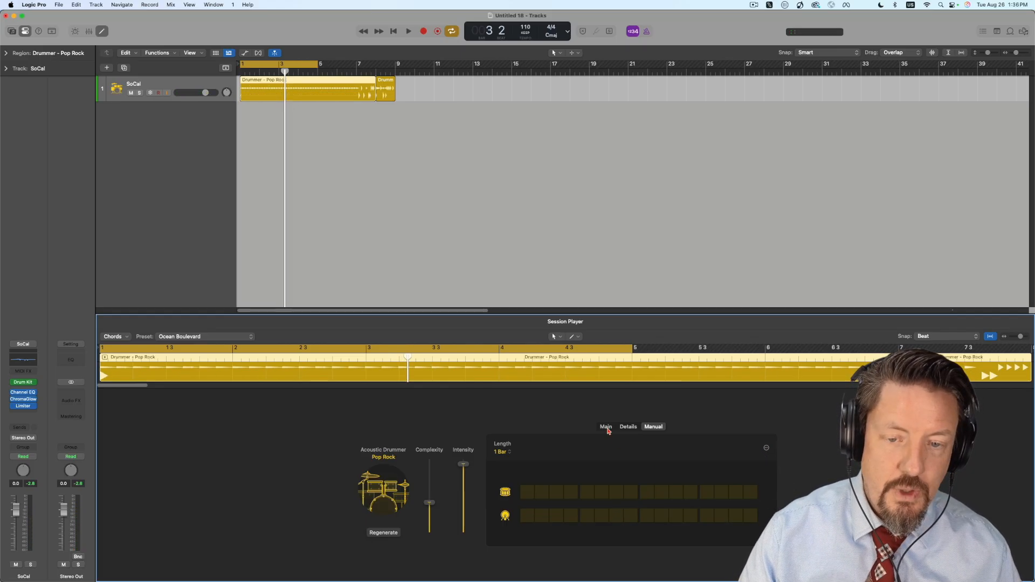
pyautogui.click(606, 427)
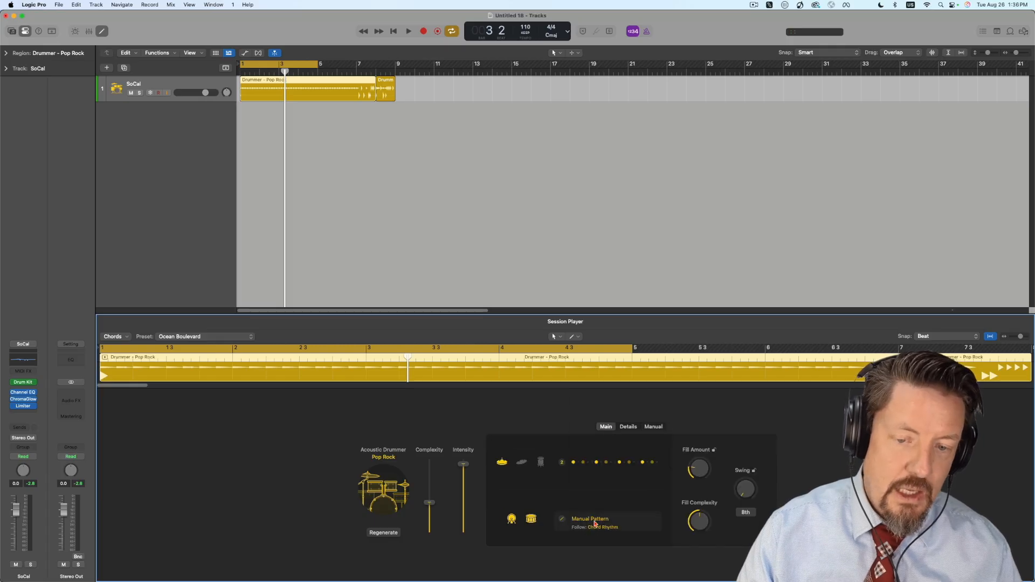
pyautogui.click(593, 522)
pyautogui.click(572, 337)
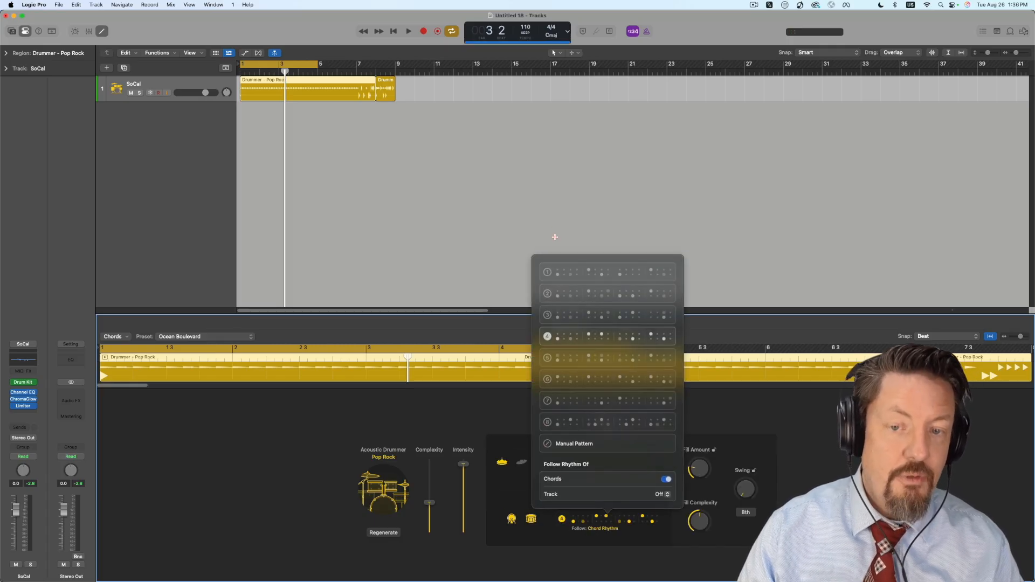
pyautogui.click(711, 414)
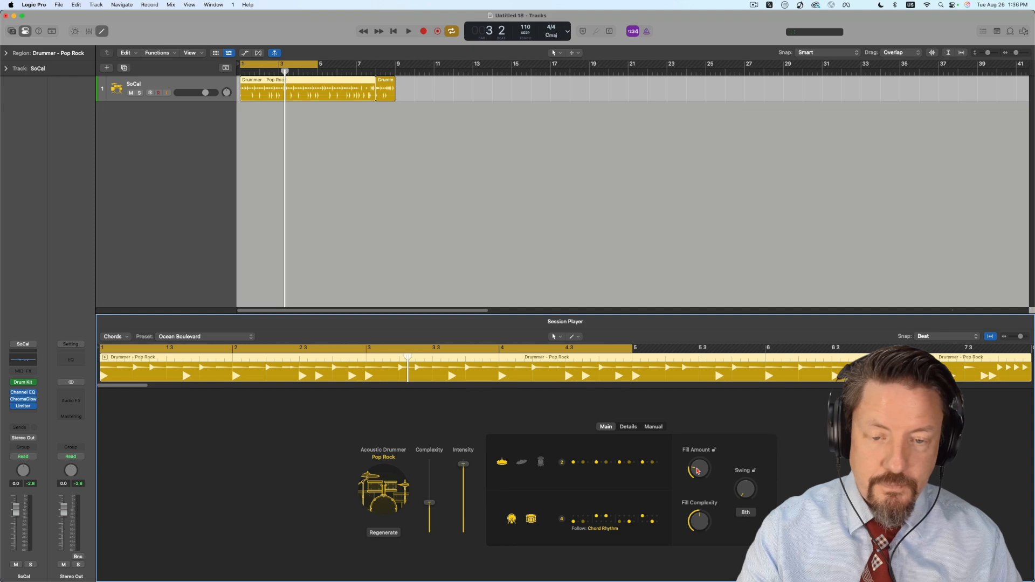
# - Turn Fill Amount to its minimum, set Fill Complexity to 71 %, lock the fill settings and leave Swing at 50 %
pyautogui.moveTo(697, 472)
pyautogui.mouseDown()
pyautogui.moveTo(701, 462)
pyautogui.moveTo(698, 526)
pyautogui.moveTo(692, 458)
pyautogui.mouseUp()
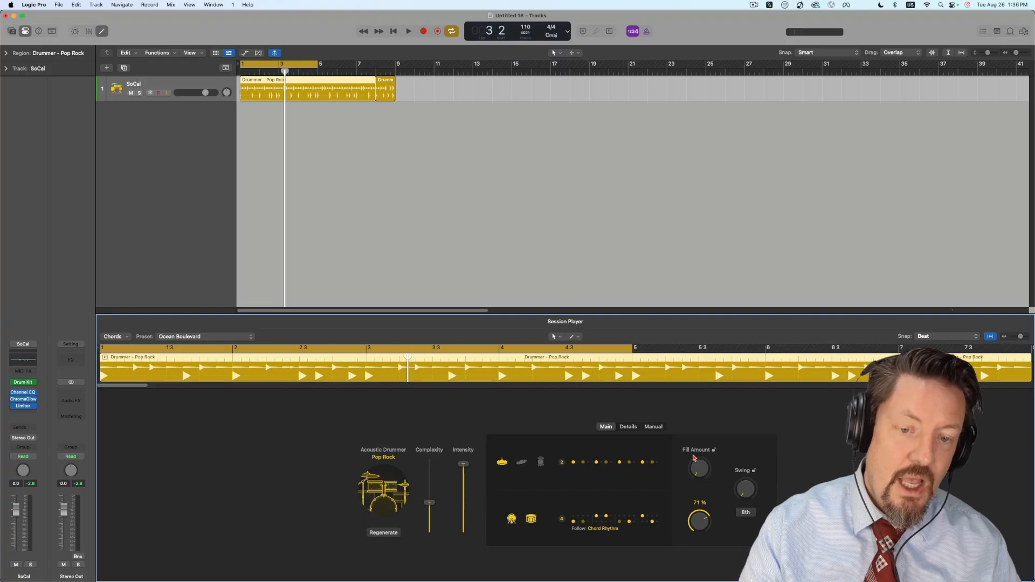
pyautogui.click(714, 451)
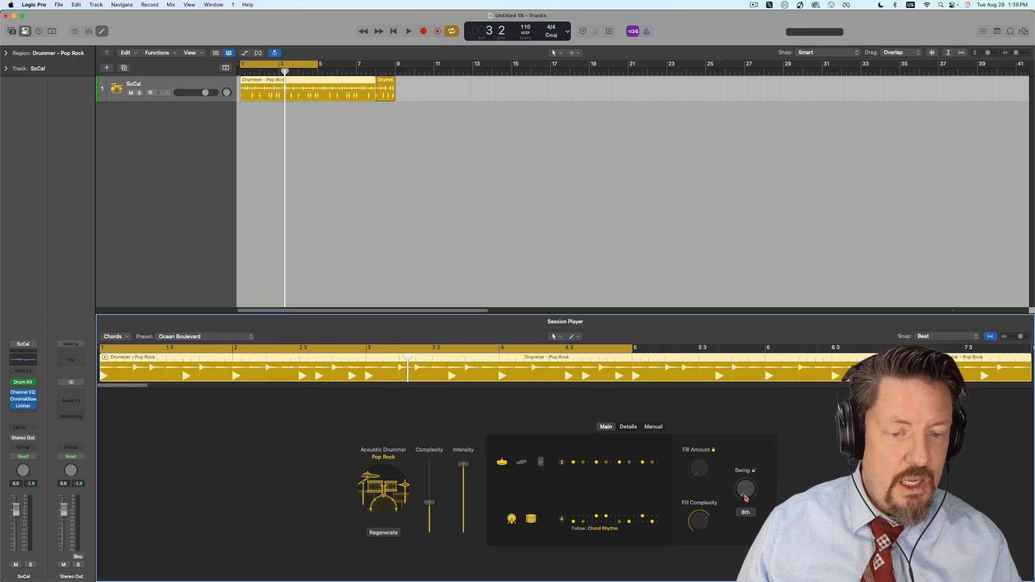
pyautogui.moveTo(716, 363); pyautogui.dragTo(748, 514)
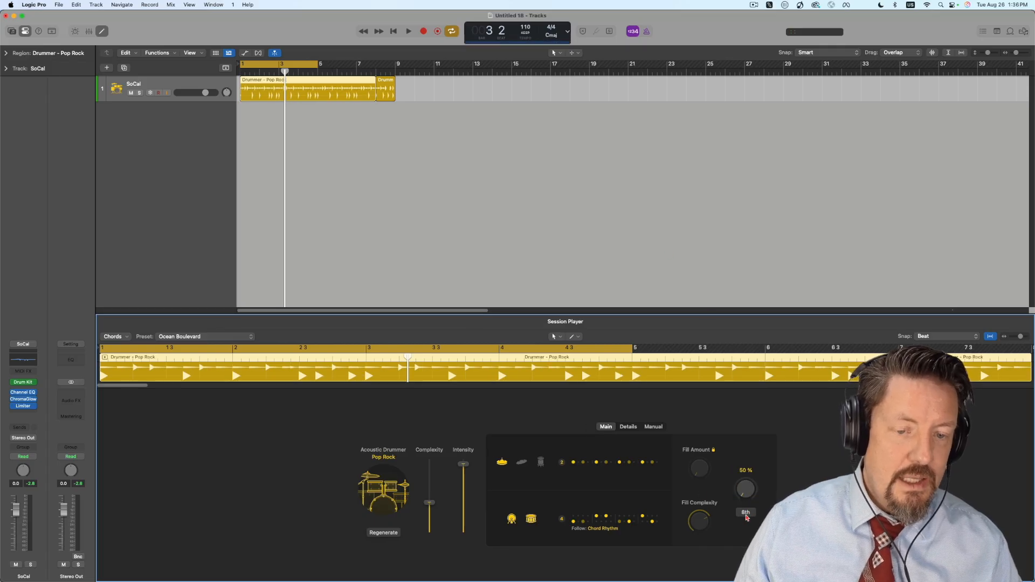
# - Look through the drummer's Snare, Percussion and Hi-Hat detail options, keeping Center, Off and Automatic
pyautogui.click(625, 427)
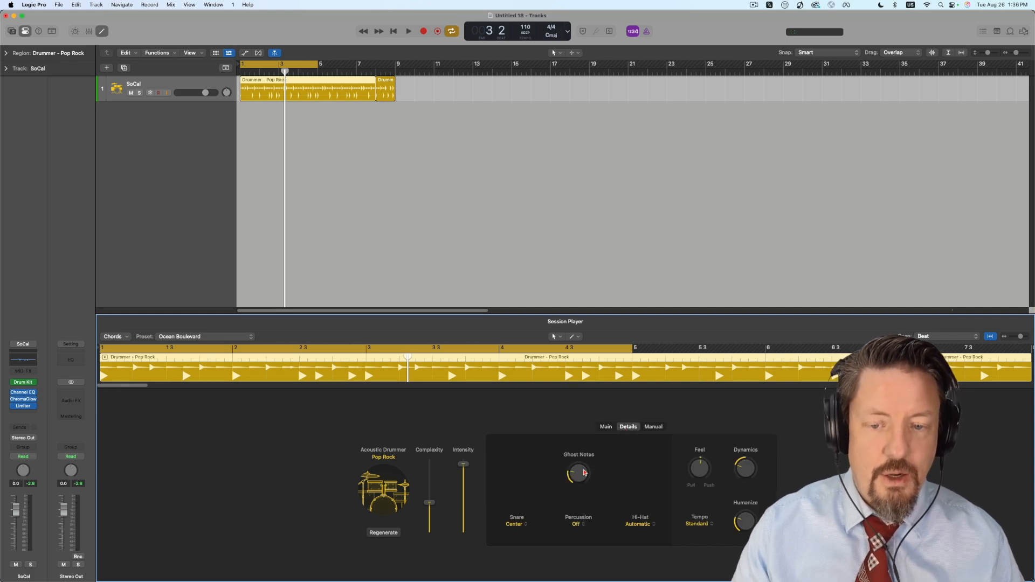
pyautogui.click(521, 526)
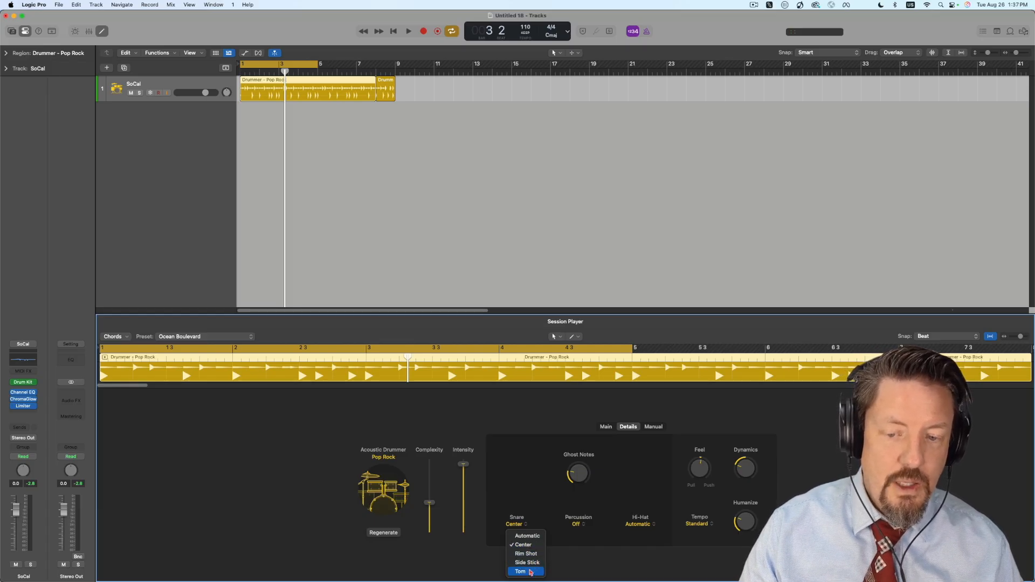
pyautogui.click(534, 505)
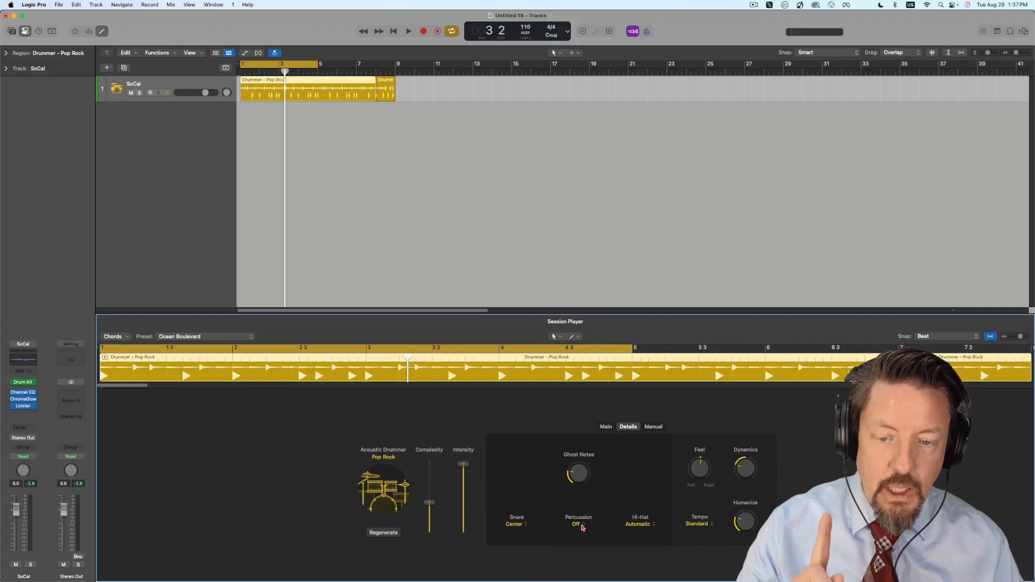
pyautogui.click(581, 525)
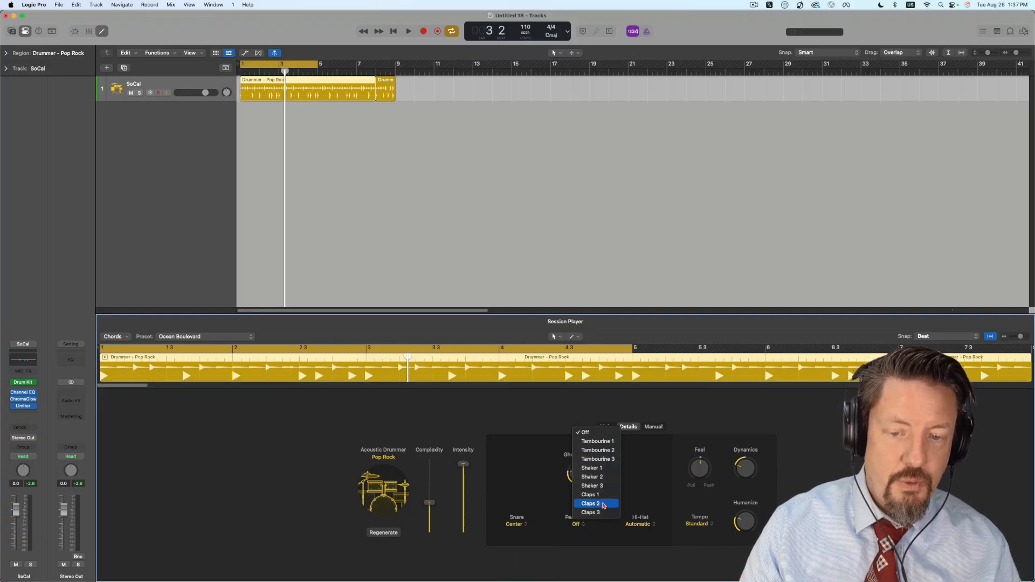
pyautogui.click(638, 526)
pyautogui.click(640, 526)
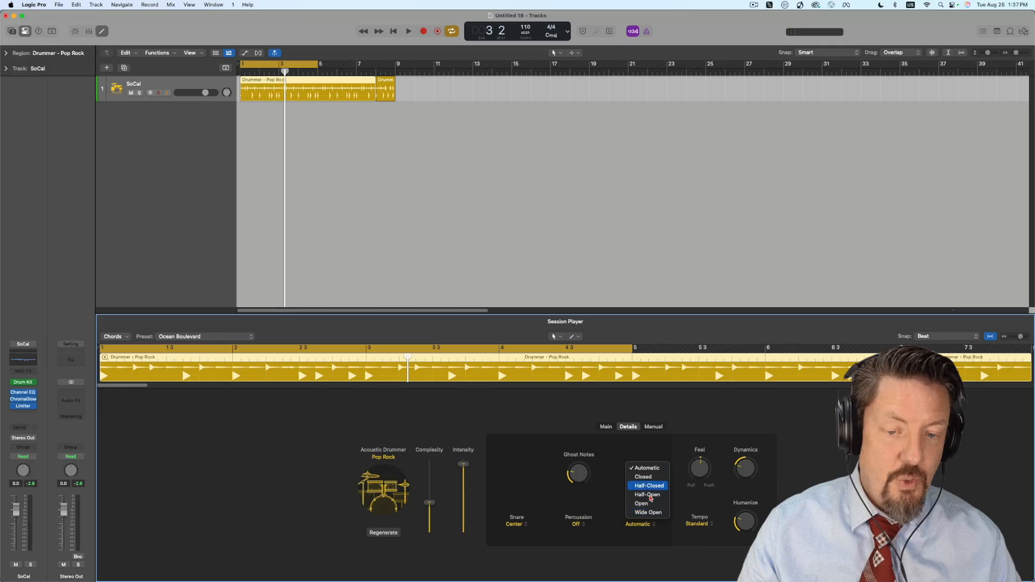
pyautogui.click(647, 461)
# - Look through the Tempo detail options, keeping Standard, and adjust Feel slightly toward Push
pyautogui.click(699, 525)
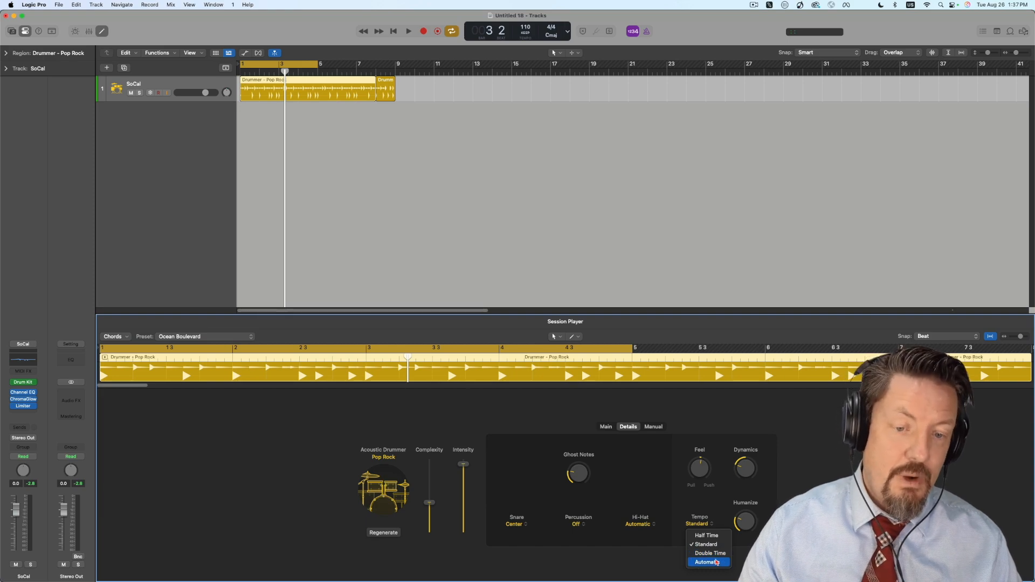
pyautogui.click(704, 501)
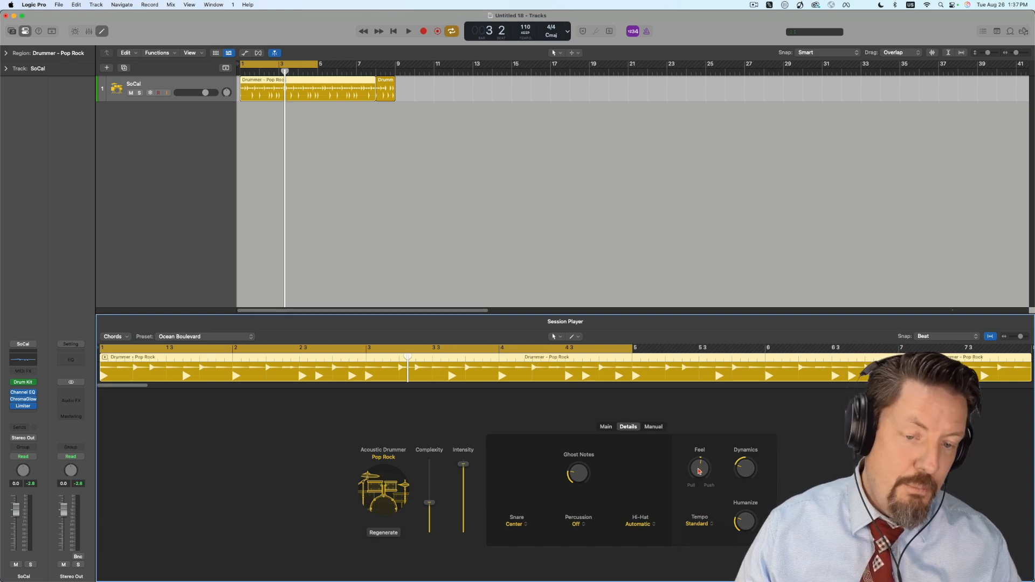
pyautogui.moveTo(699, 471)
pyautogui.mouseDown()
pyautogui.moveTo(699, 515)
pyautogui.moveTo(696, 474)
pyautogui.moveTo(711, 462)
pyautogui.mouseUp()
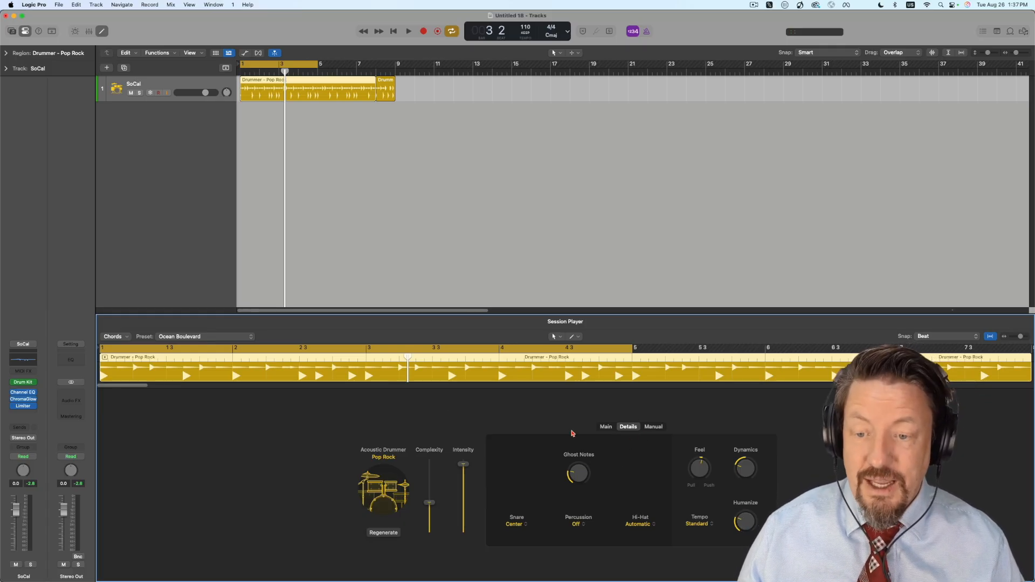
# - Change the acoustic drummer's style from the Songwriter group to Roots Brush and accept the Session Player change
pyautogui.click(386, 480)
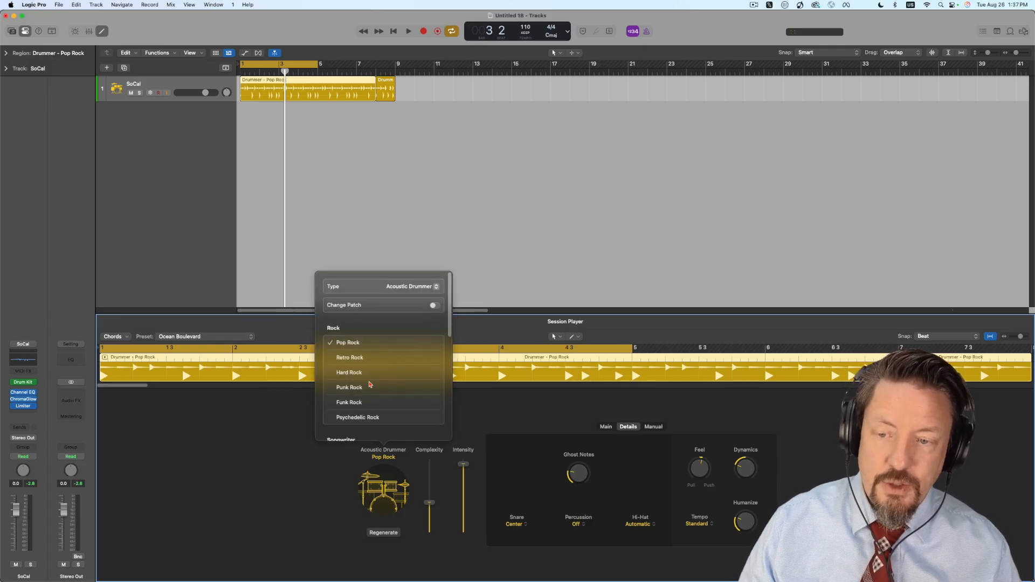
pyautogui.scroll(-5, 371, 390)
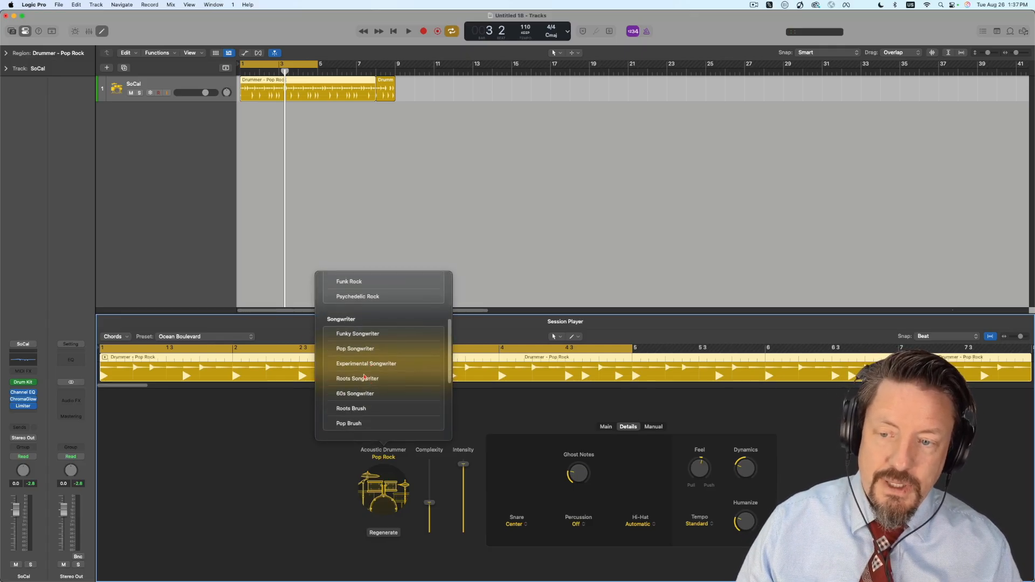
pyautogui.click(359, 410)
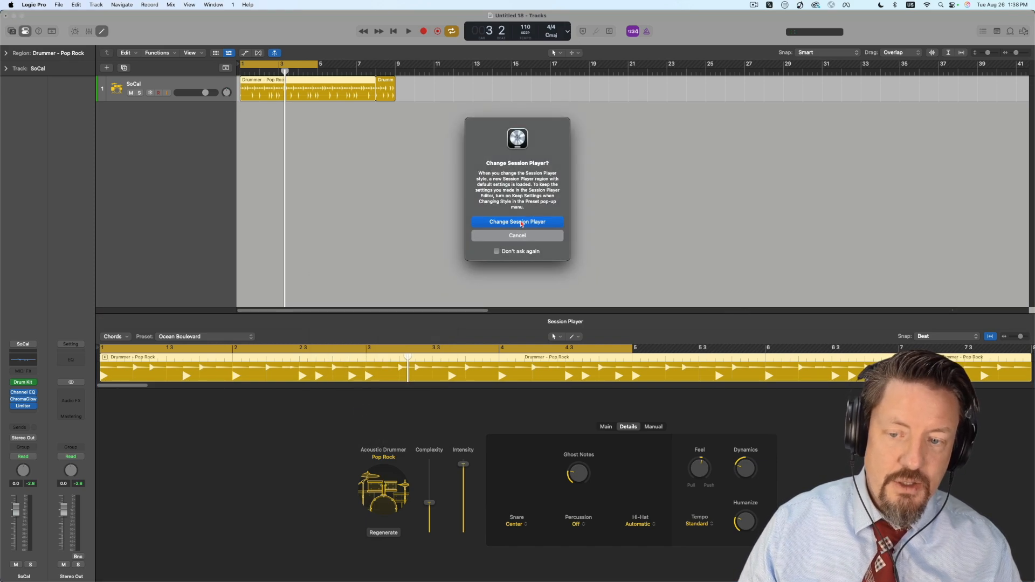
pyautogui.click(521, 222)
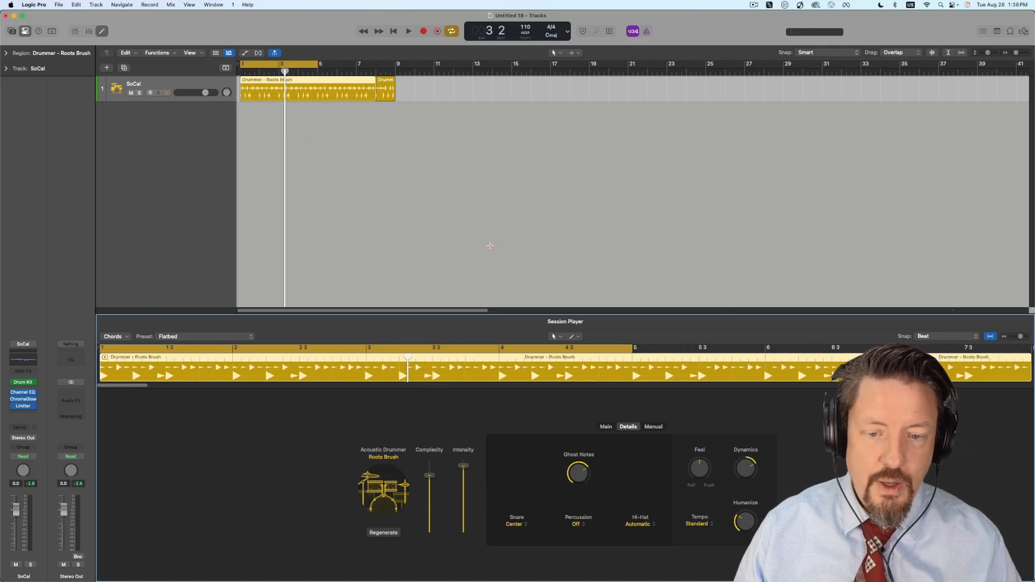
# - Look through the Roots Brush drummer's main, detail and manual settings and its cymbal pattern variations, keeping variation 3
pyautogui.click(605, 428)
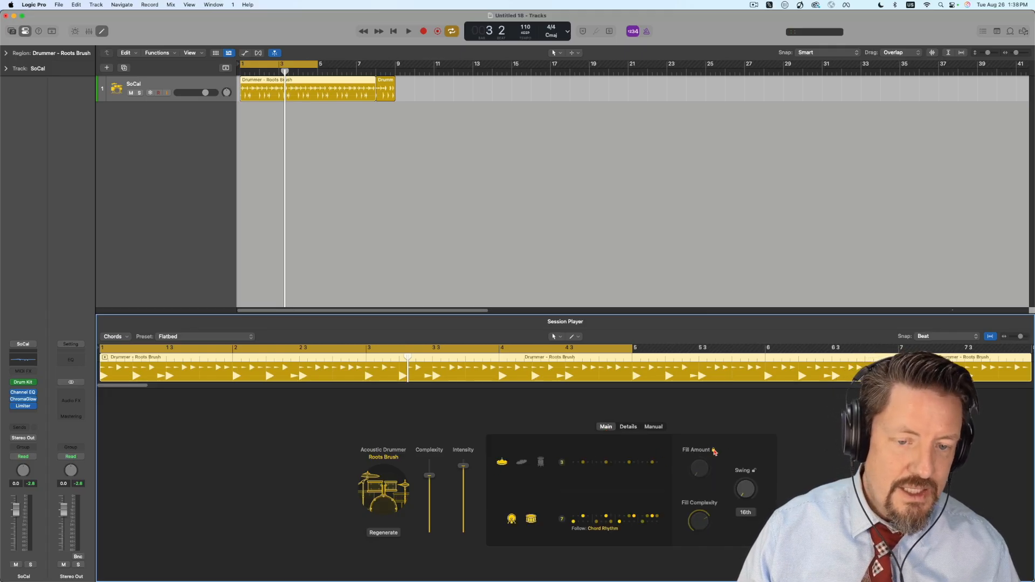
pyautogui.click(629, 427)
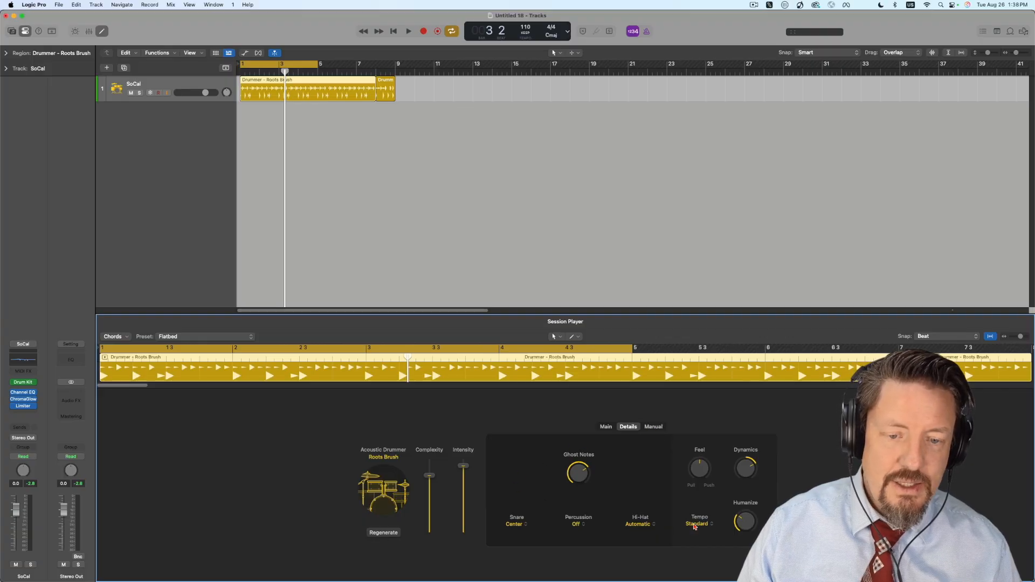
pyautogui.click(655, 427)
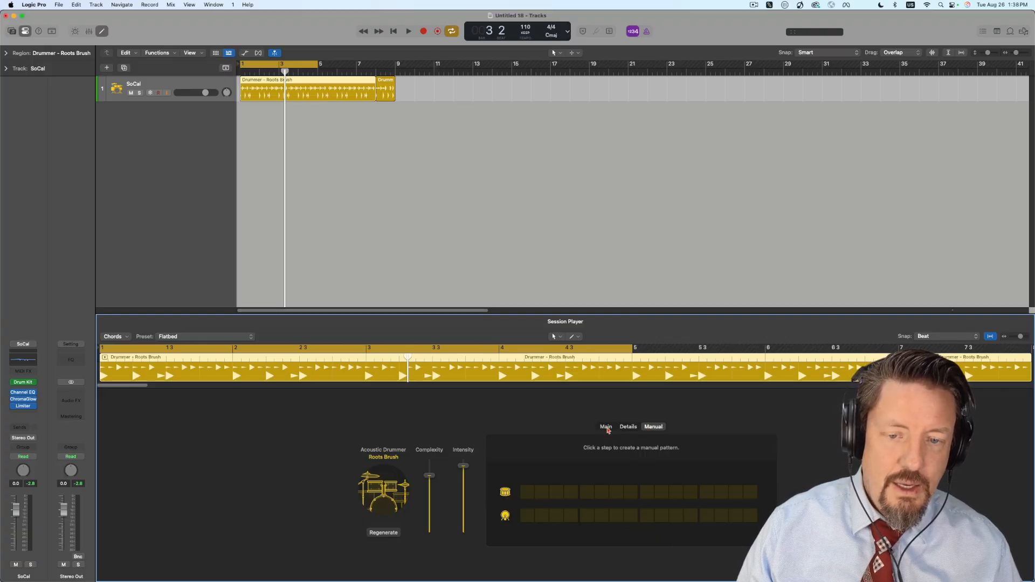
pyautogui.click(608, 430)
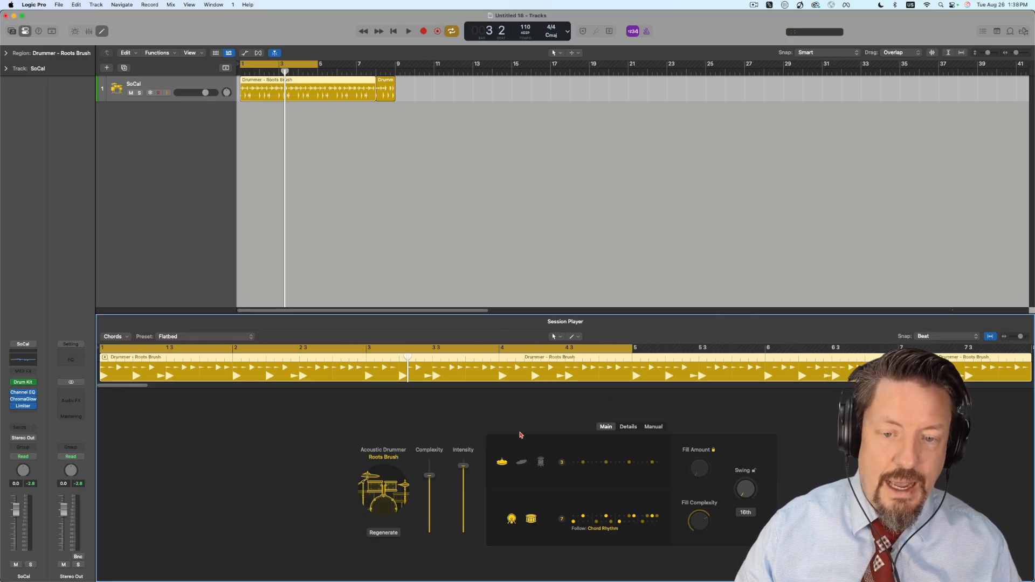
pyautogui.click(561, 462)
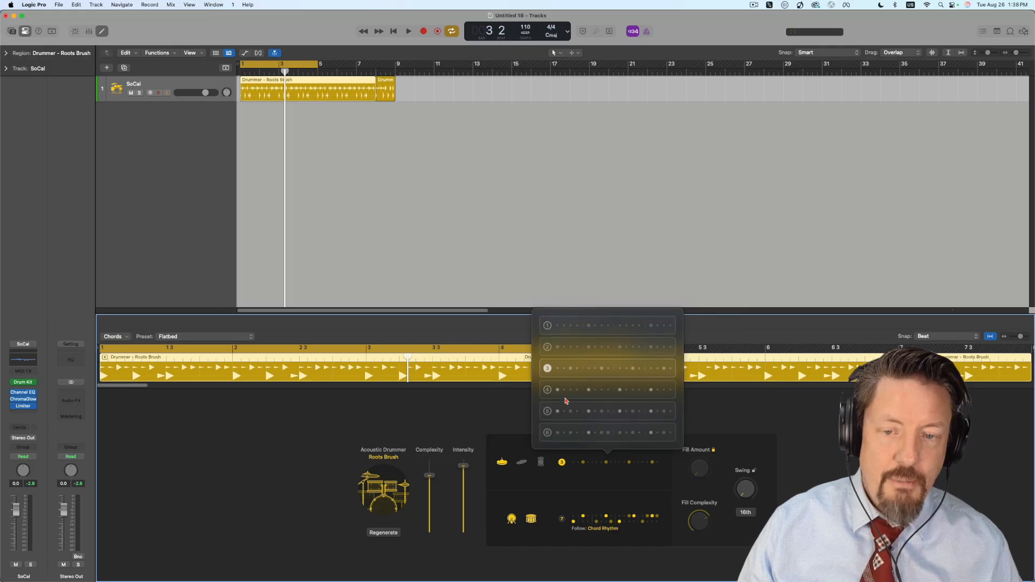
pyautogui.click(511, 409)
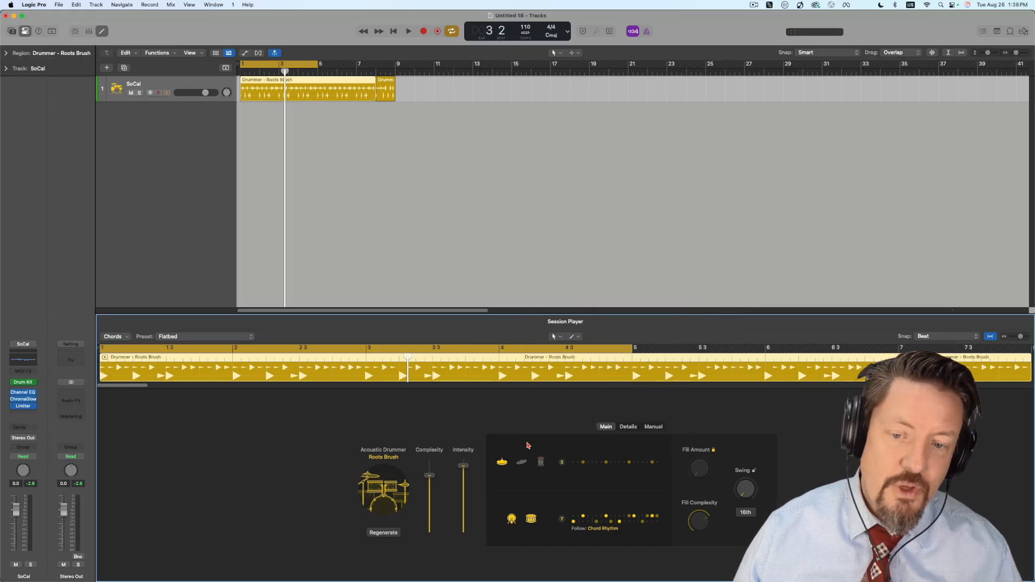
# - Change the Session Player type to Electronic Drummer and choose the Dubstep style
pyautogui.click(383, 485)
pyautogui.click(410, 287)
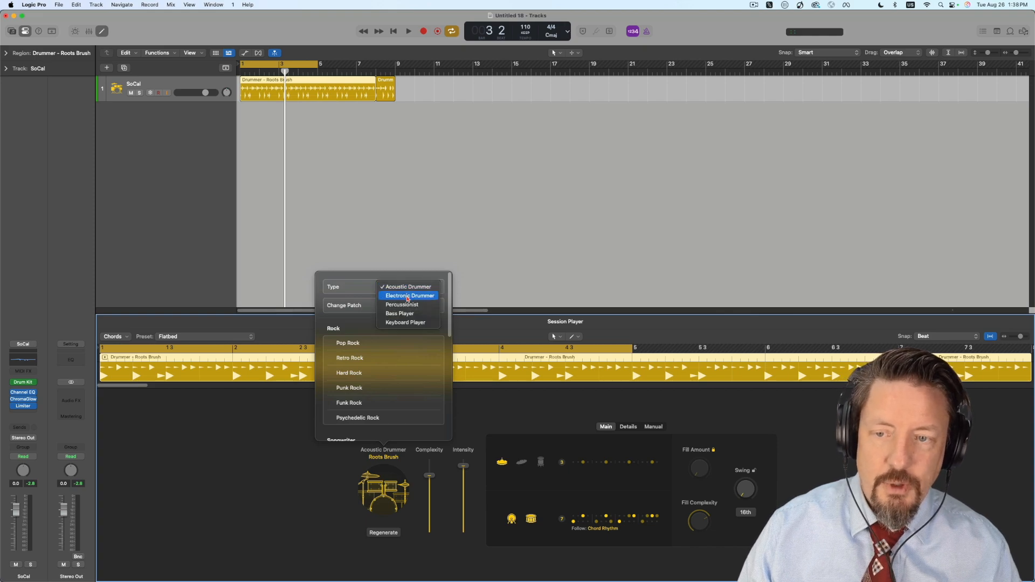
pyautogui.click(408, 296)
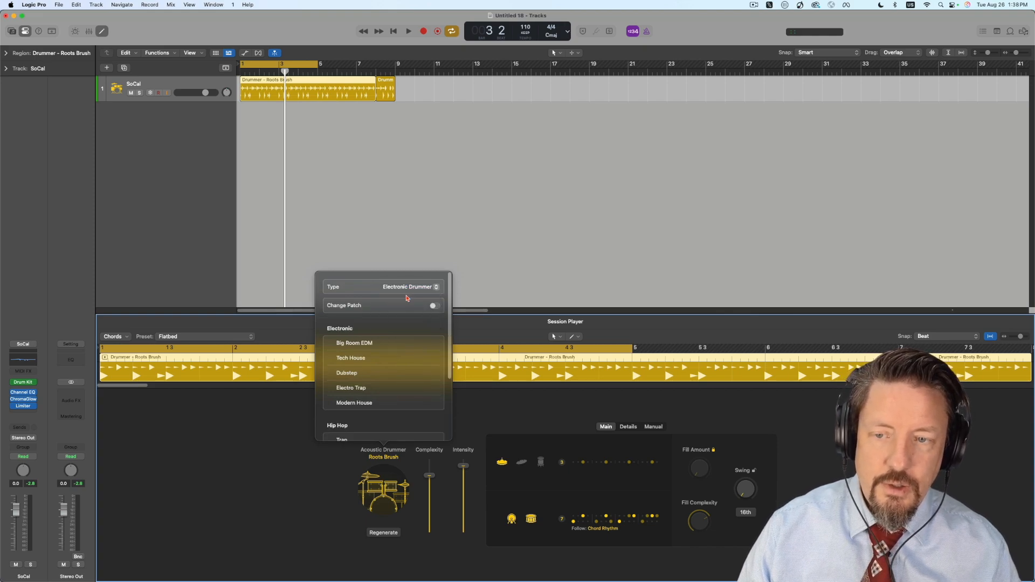
pyautogui.click(371, 374)
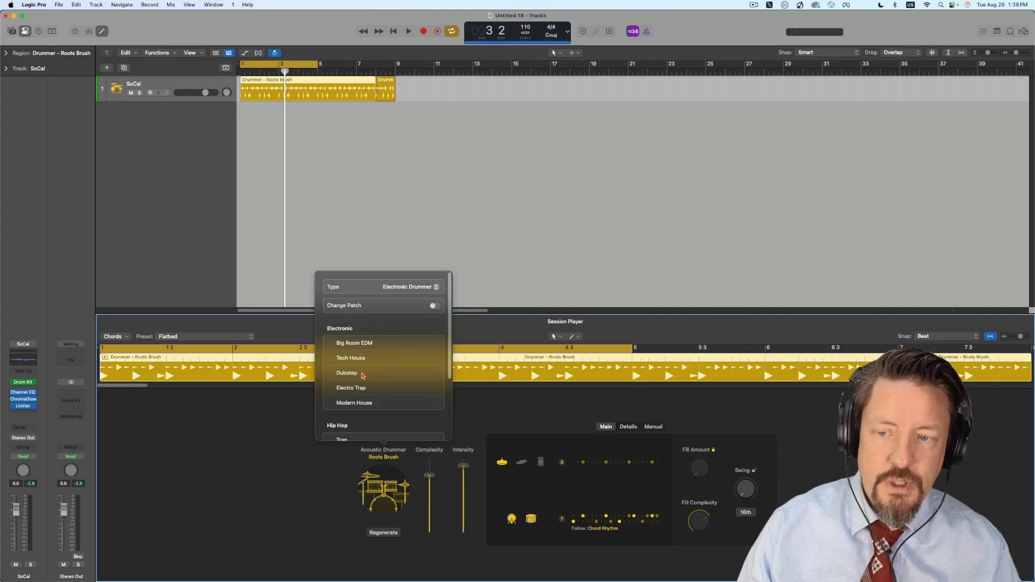
pyautogui.click(511, 407)
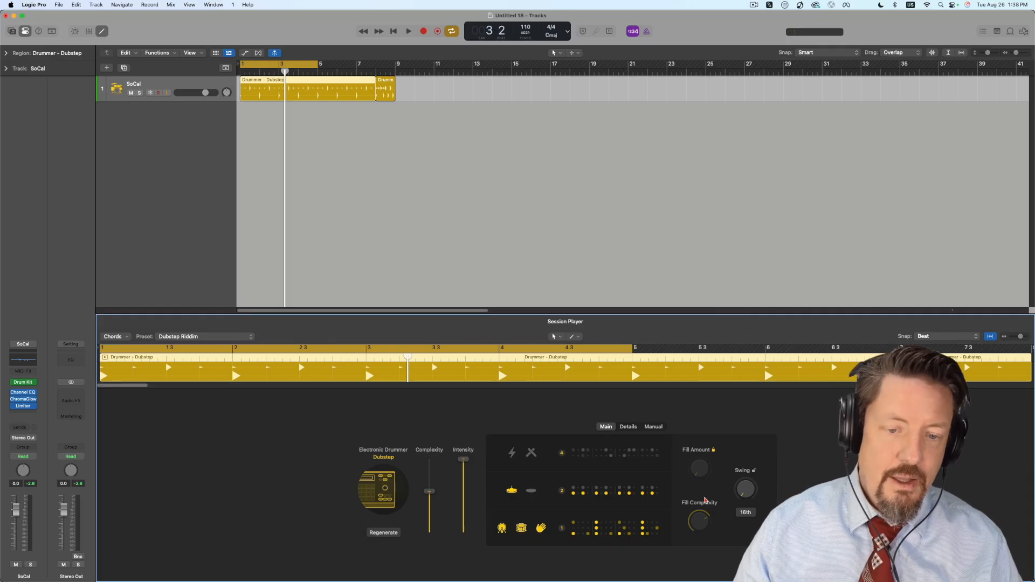
# - Examine the Dubstep drummer's detail settings and manual step grid, then return to the main settings
pyautogui.click(630, 427)
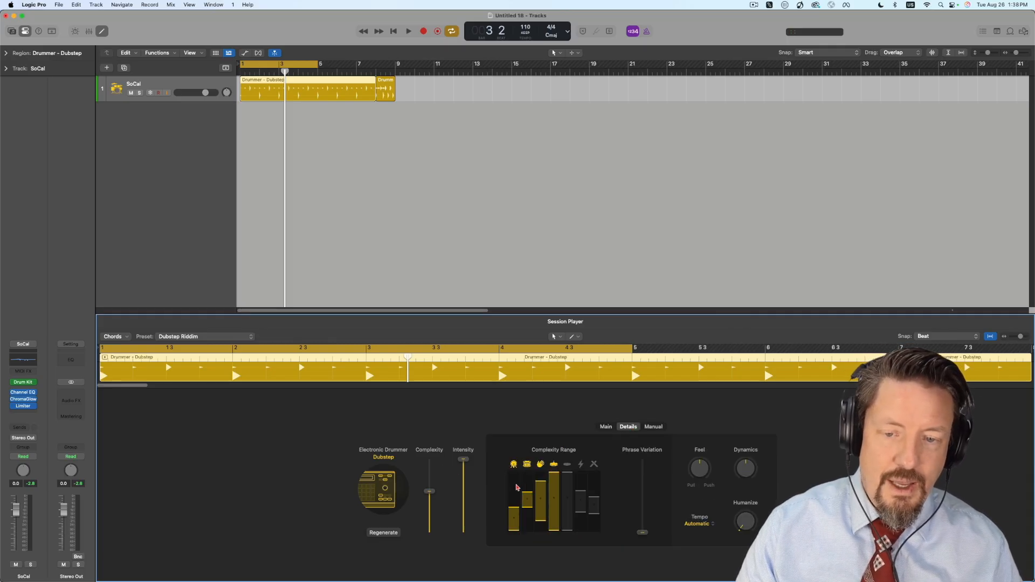
pyautogui.click(655, 428)
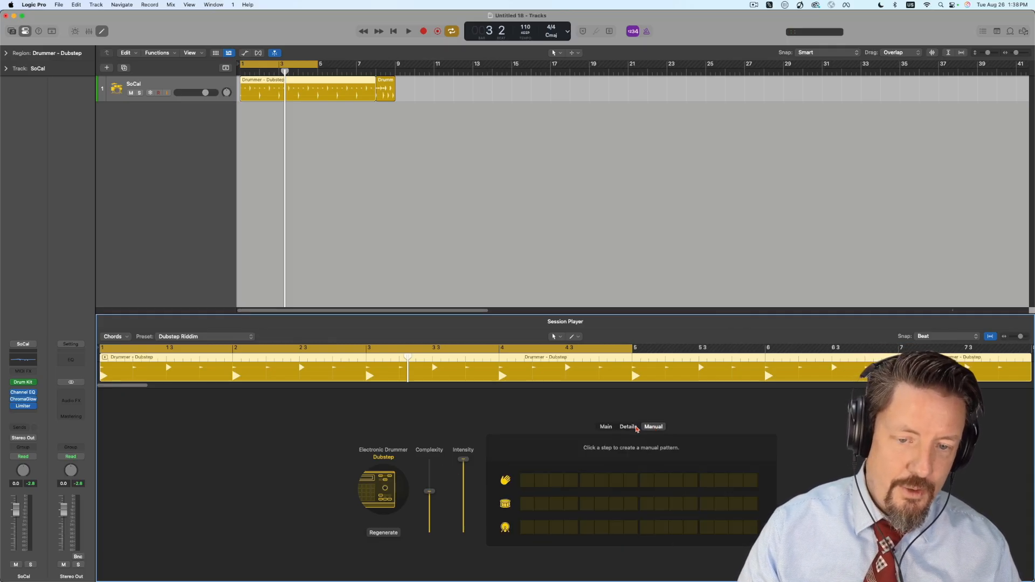
pyautogui.click(629, 428)
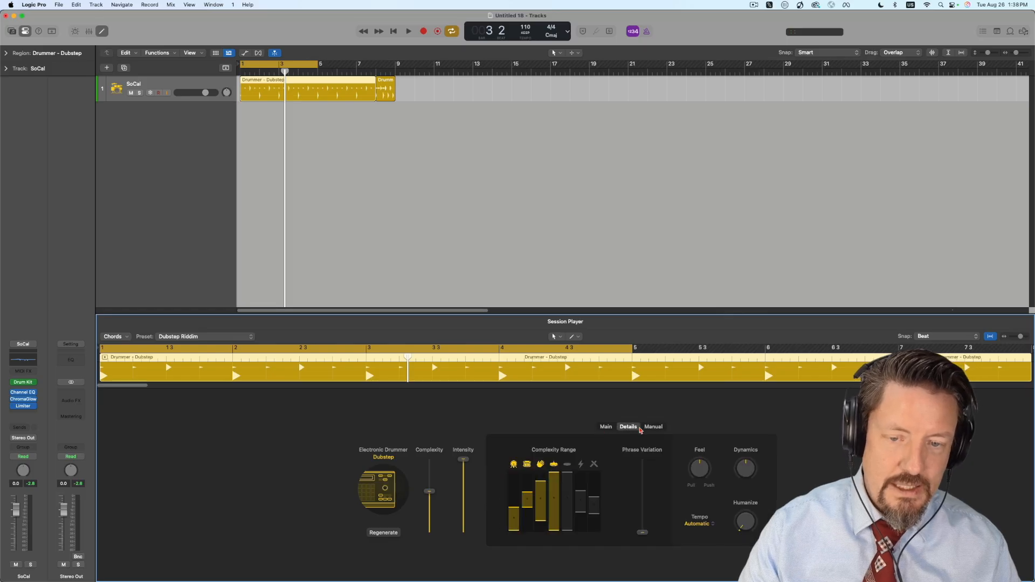
pyautogui.click(653, 427)
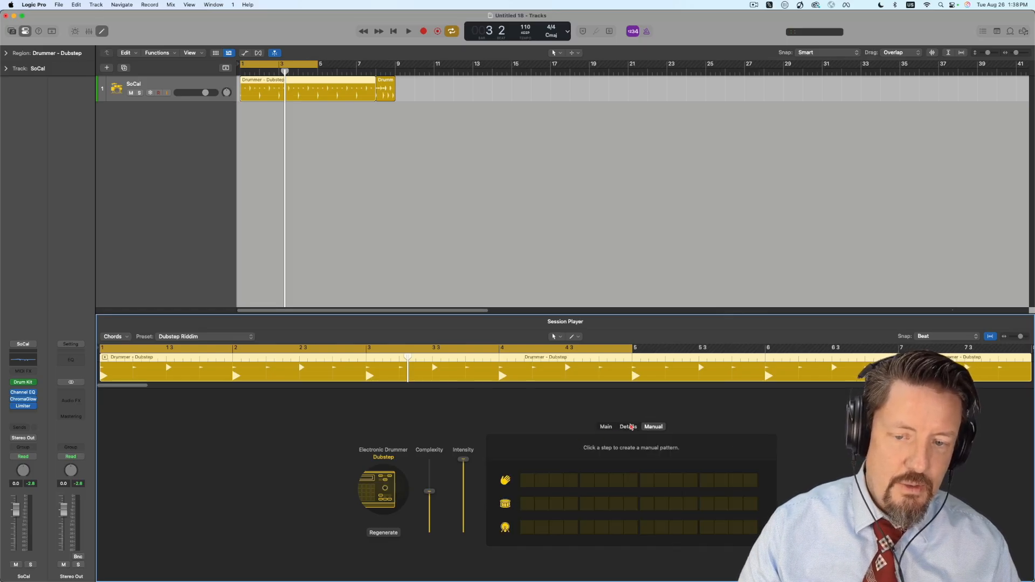
pyautogui.click(628, 428)
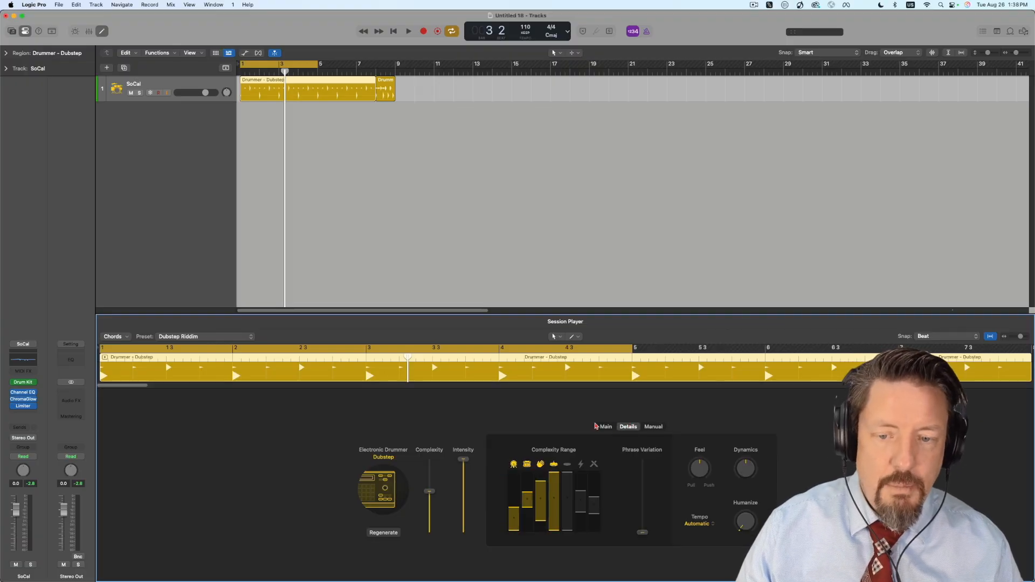
pyautogui.click(606, 426)
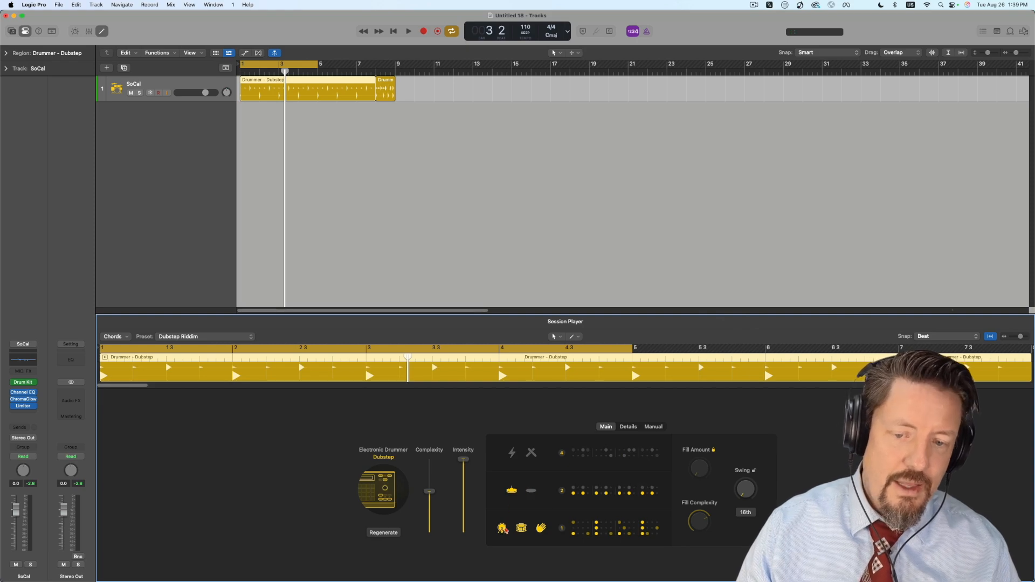
# - Enable the muted cymbal in the middle part and both percussion sounds in the upper part of the Dubstep kit
pyautogui.click(531, 490)
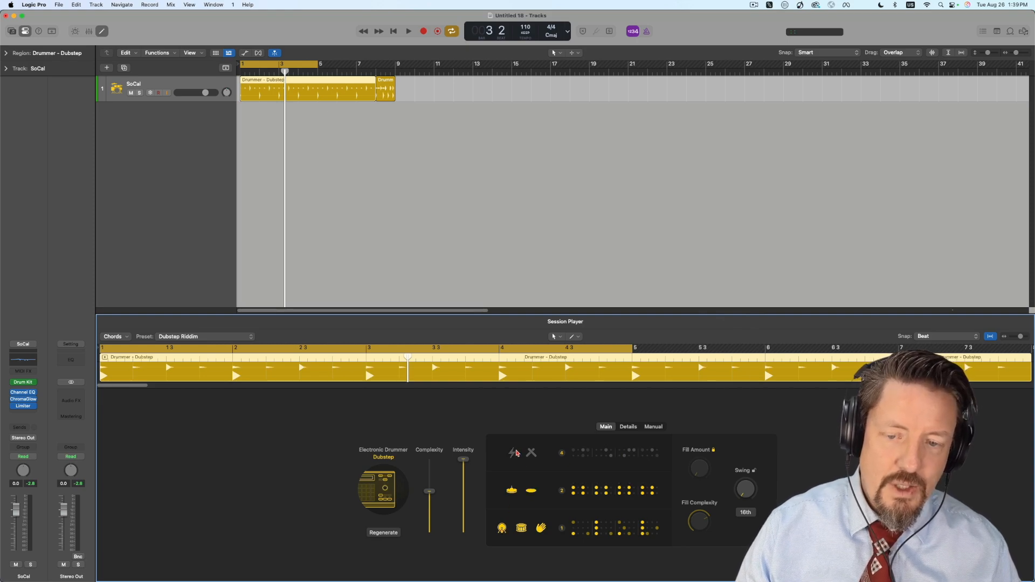
pyautogui.click(512, 453)
pyautogui.click(530, 453)
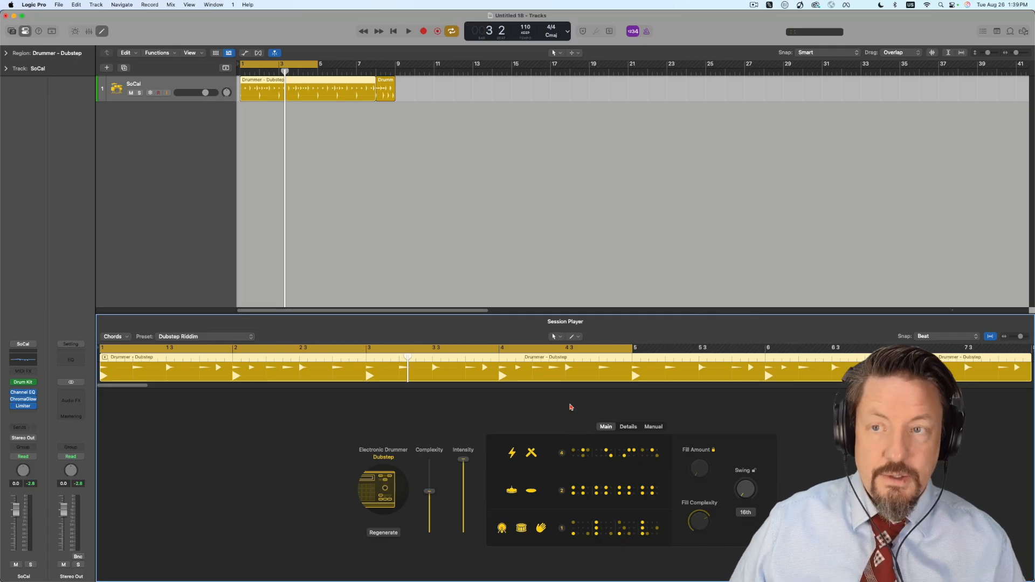
# - Play back the Dubstep groove briefly and look through the presets, keeping Dubstep Riddim
pyautogui.press('space')
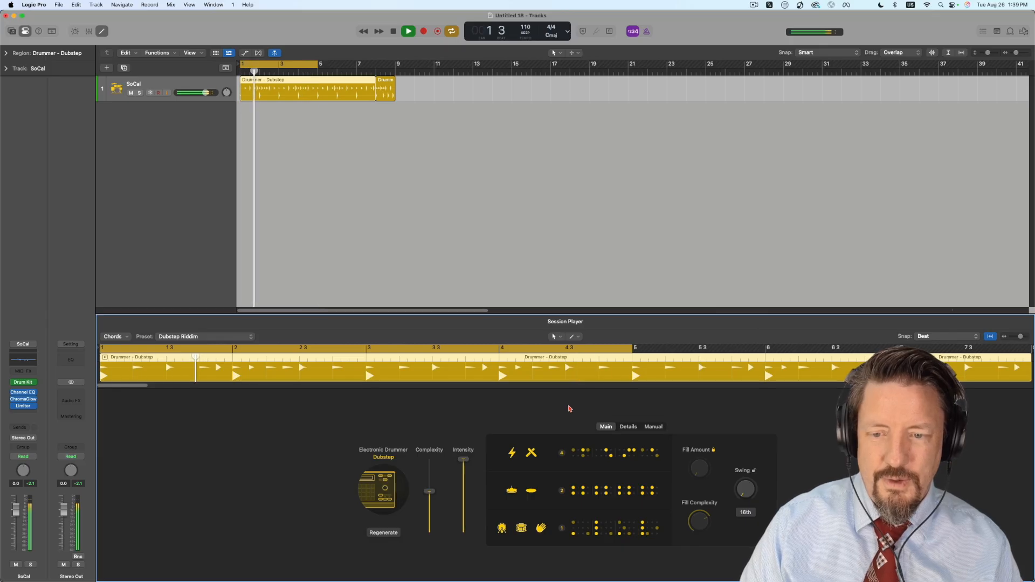
pyautogui.press('space')
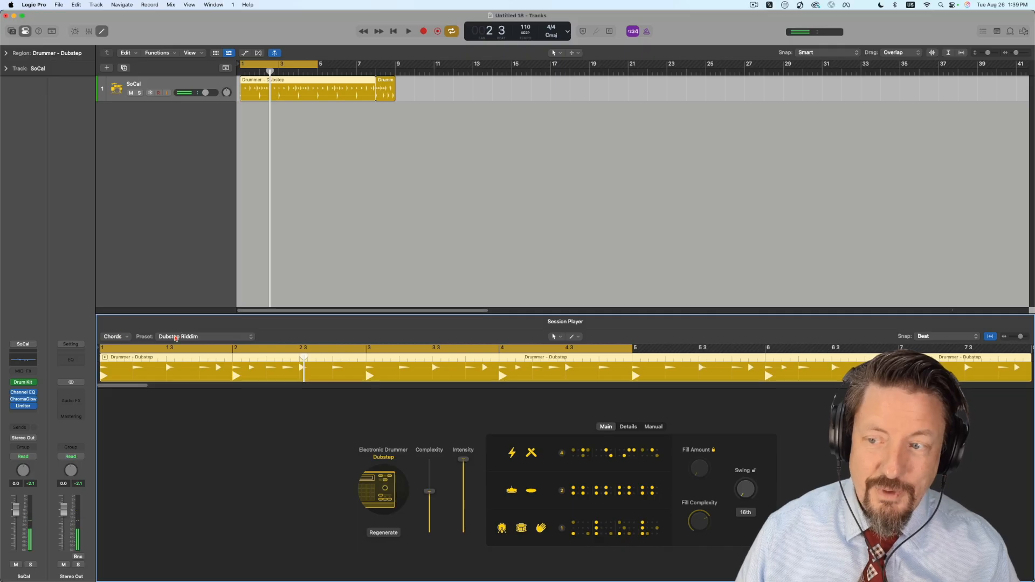
pyautogui.click(176, 337)
pyautogui.click(300, 420)
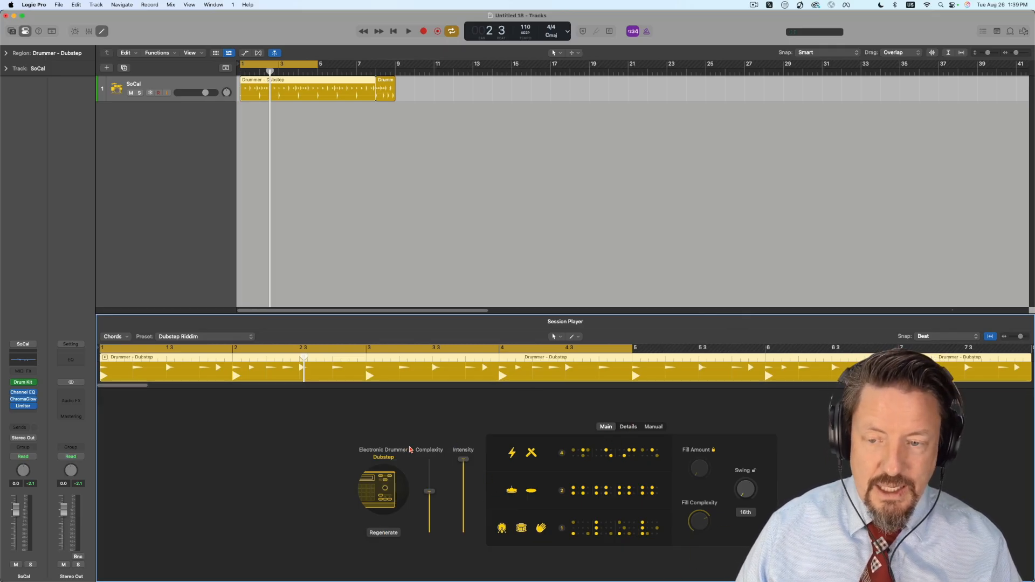
# - Set the Session Player type to Percussionist in the style chooser
pyautogui.click(386, 481)
pyautogui.click(412, 285)
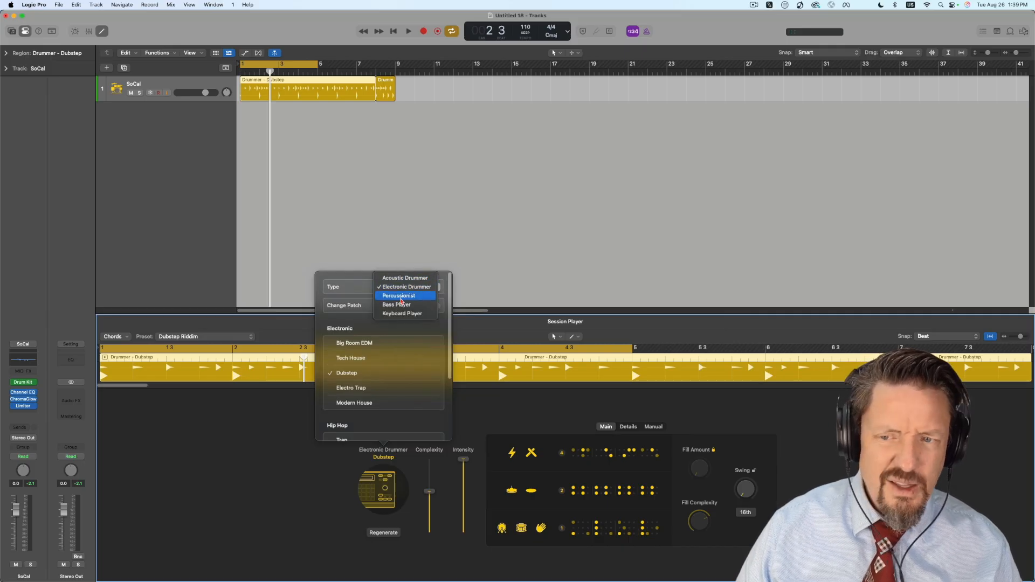
pyautogui.click(401, 297)
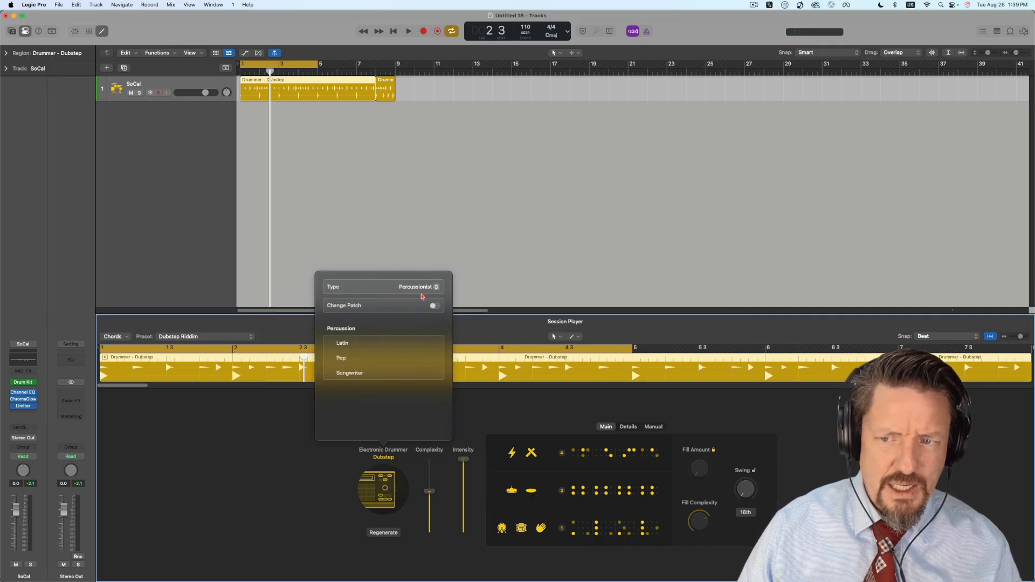
# - Change the Session Player to the Latin percussionist with Change Patch enabled
pyautogui.click(435, 305)
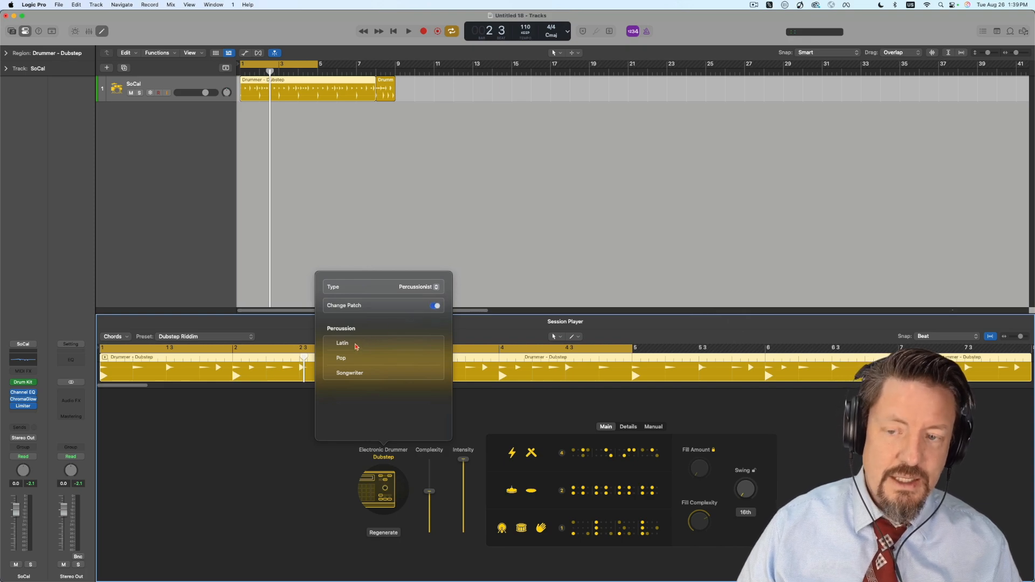
pyautogui.click(354, 345)
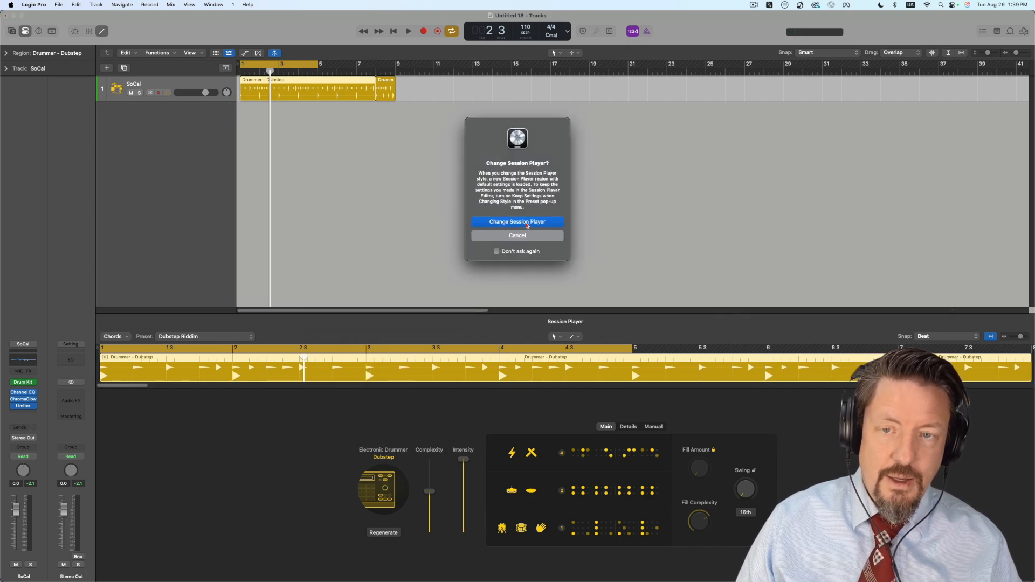
pyautogui.click(527, 226)
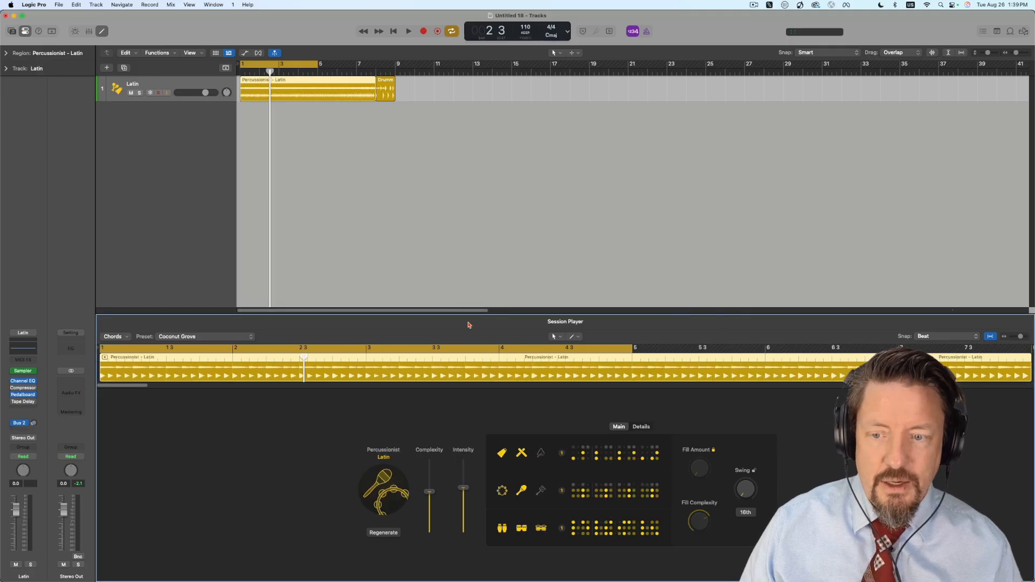
# - Enable the third instrument in the upper two rhythm rows of the Latin percussionist and play the region
pyautogui.click(540, 454)
pyautogui.click(541, 490)
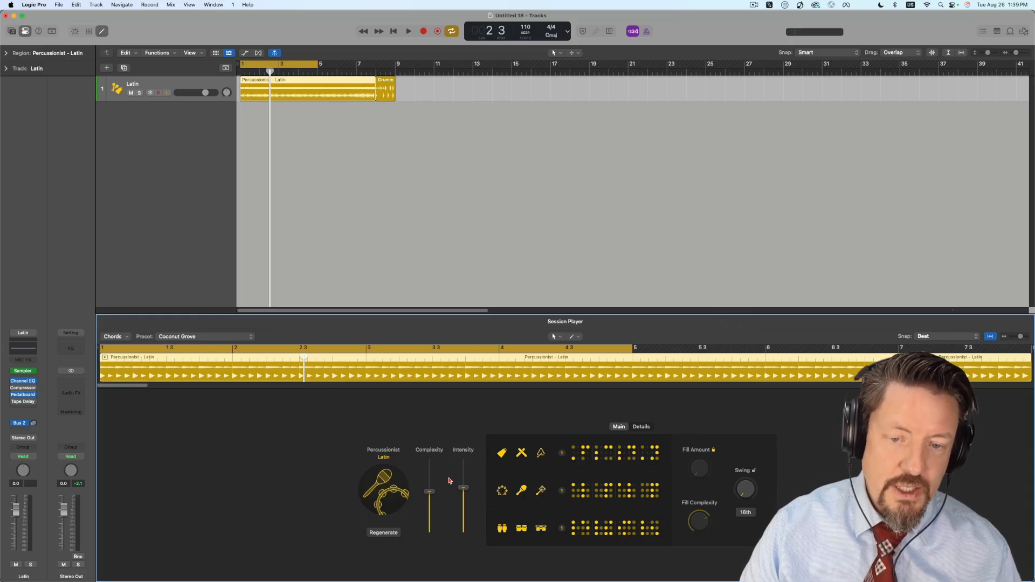
pyautogui.press('space')
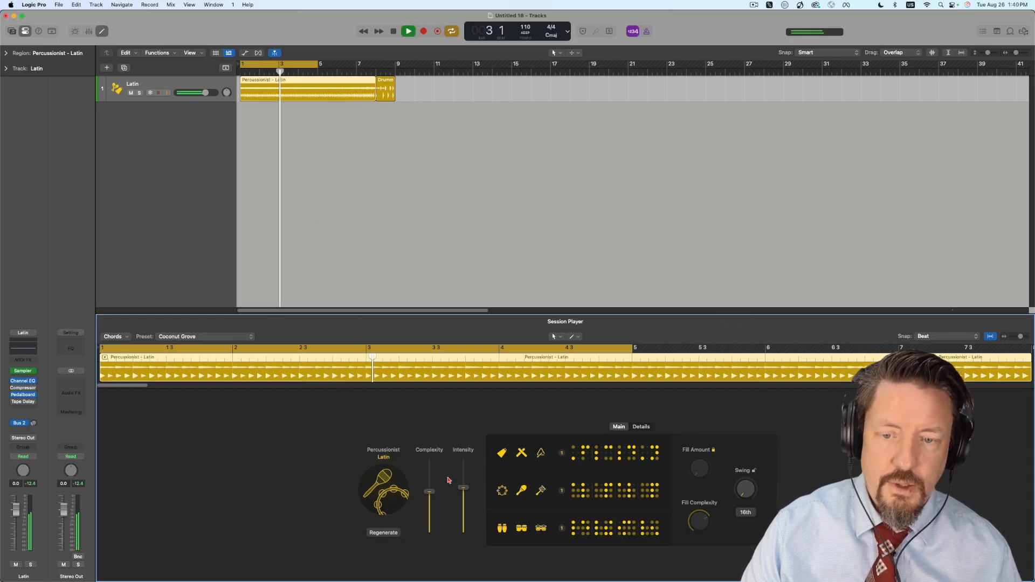
# - Stop playback, narrow the congas' complexity range by lowering its upper limit, and try a slight adjustment of Phrase Variation
pyautogui.click(639, 427)
pyautogui.press('space')
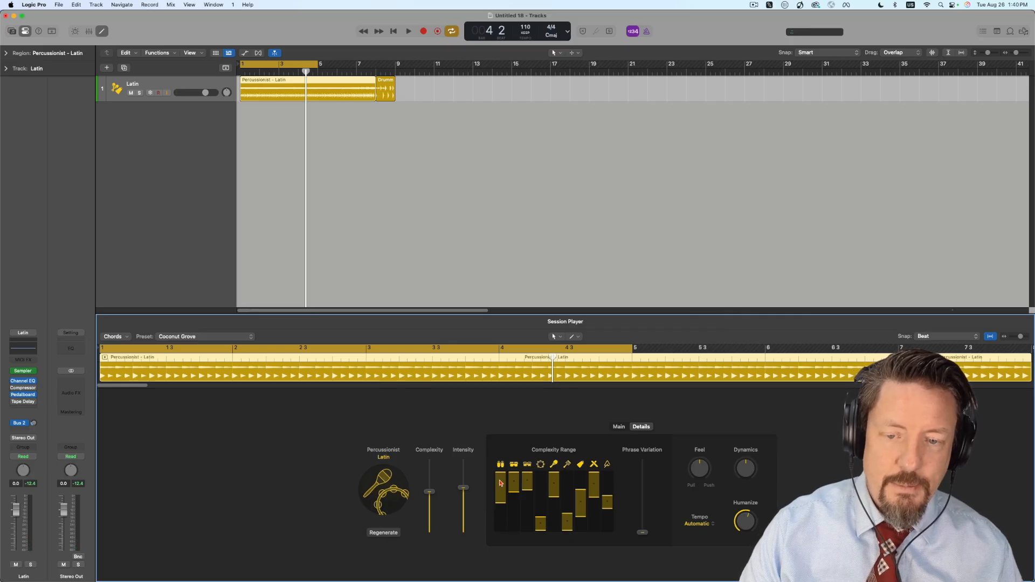
pyautogui.moveTo(501, 484)
pyautogui.mouseDown()
pyautogui.moveTo(502, 526)
pyautogui.moveTo(500, 477)
pyautogui.moveTo(501, 518)
pyautogui.moveTo(501, 497)
pyautogui.mouseUp()
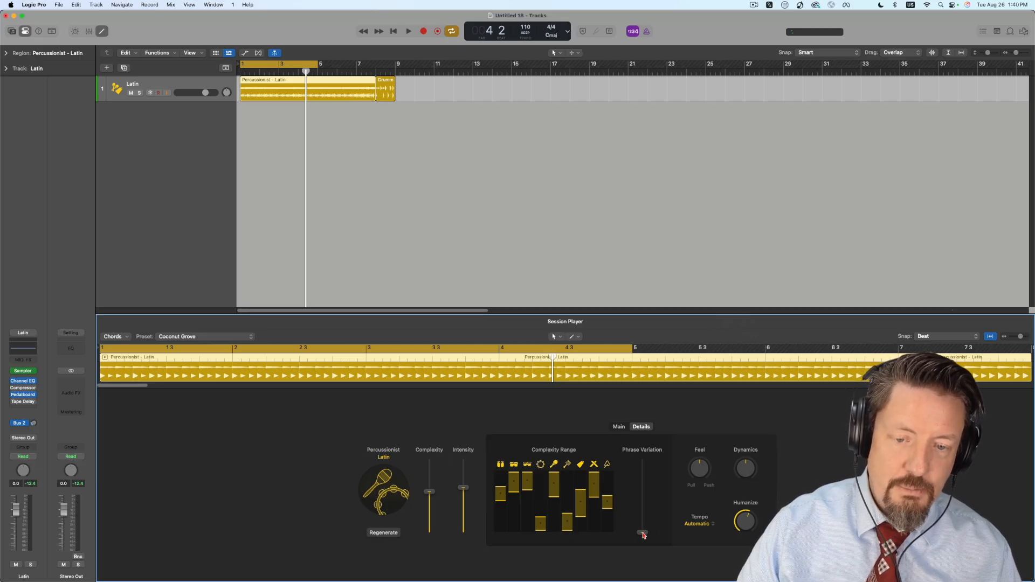
pyautogui.moveTo(642, 532)
pyautogui.mouseDown()
pyautogui.moveTo(645, 459)
pyautogui.moveTo(646, 523)
pyautogui.mouseUp()
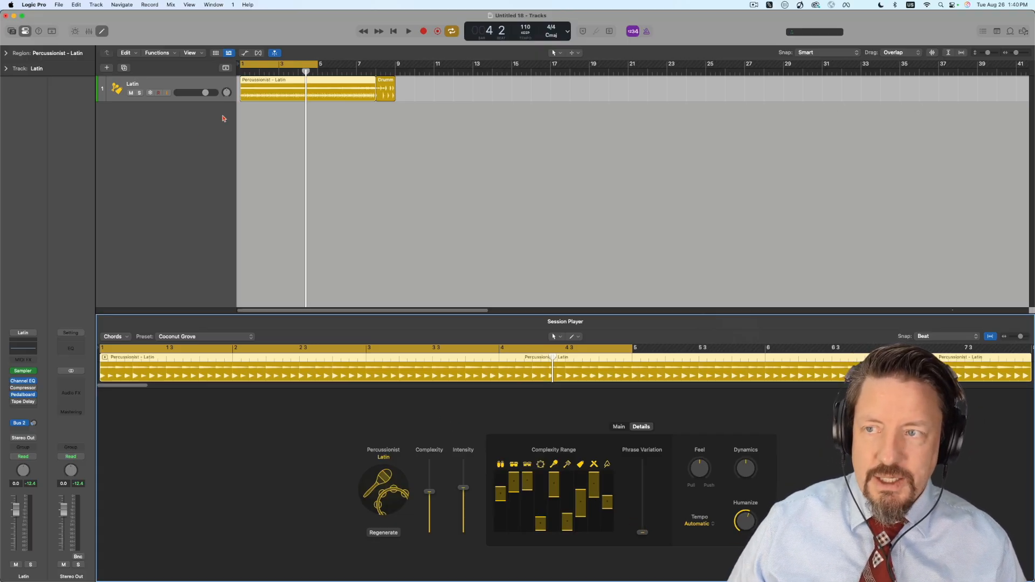
# - Create one new Session Player track with a Bass Player in the Roots Upright style
pyautogui.click(96, 5)
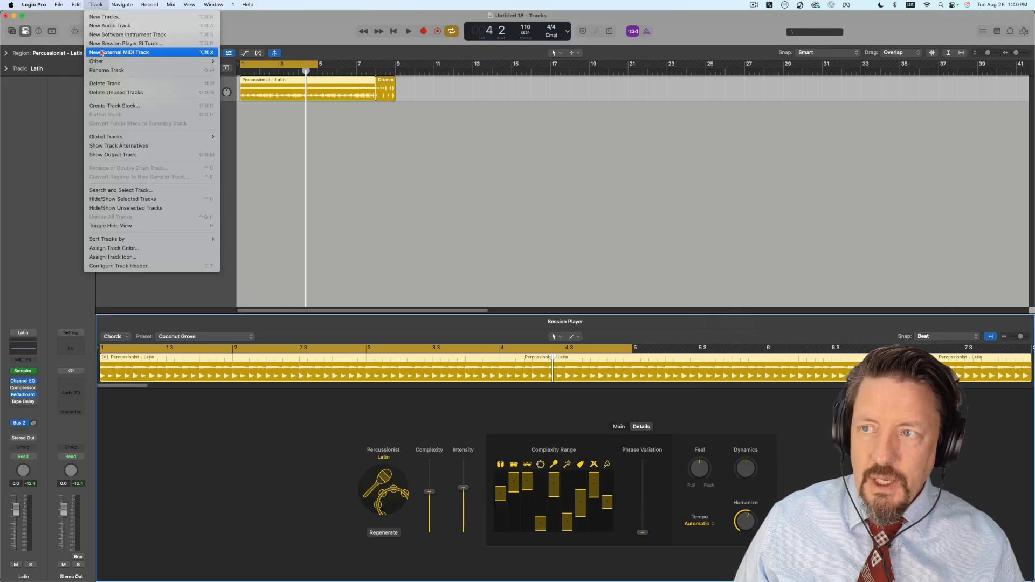
pyautogui.click(153, 44)
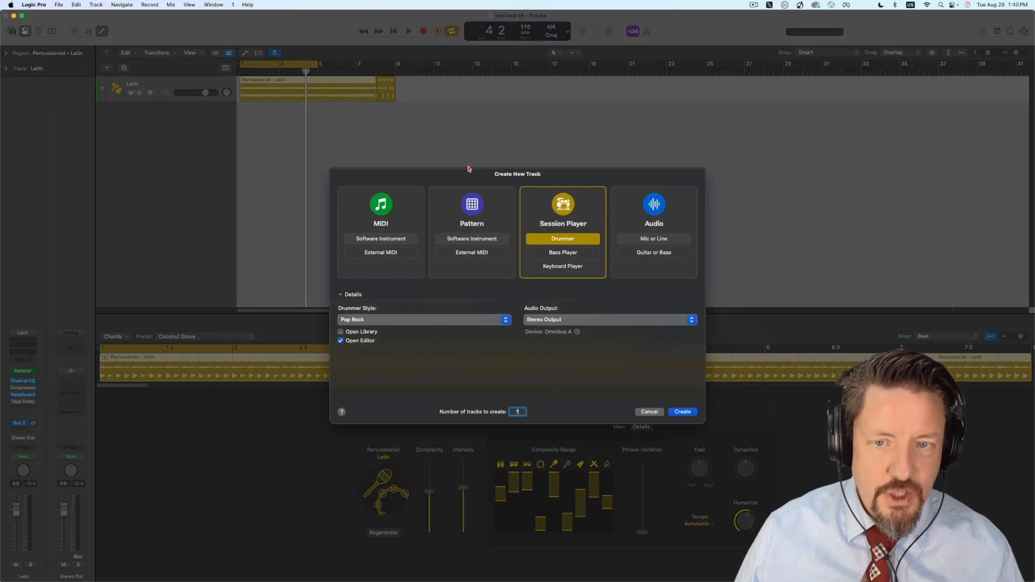
pyautogui.click(562, 253)
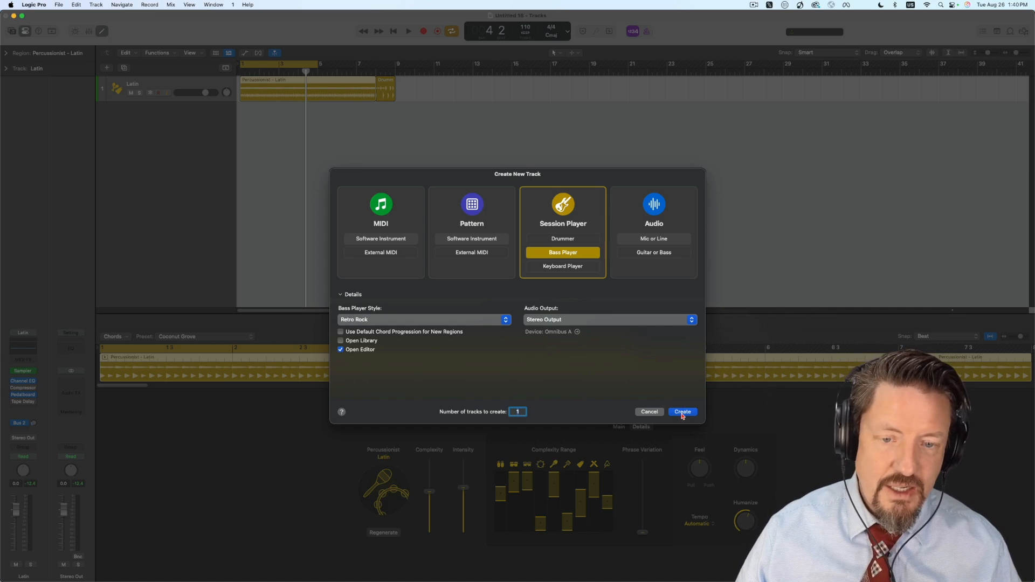
pyautogui.click(455, 322)
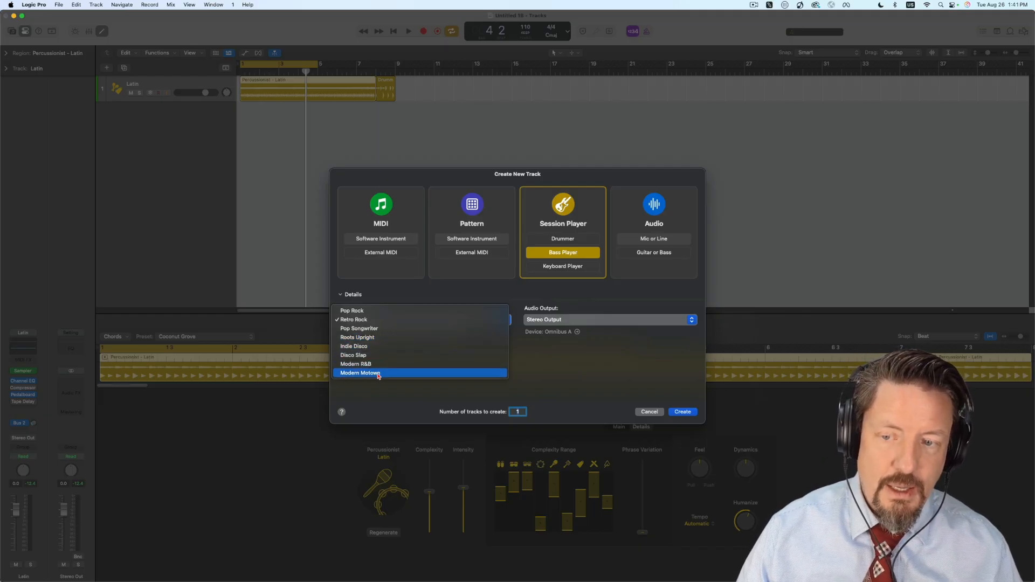
pyautogui.click(376, 329)
pyautogui.click(376, 320)
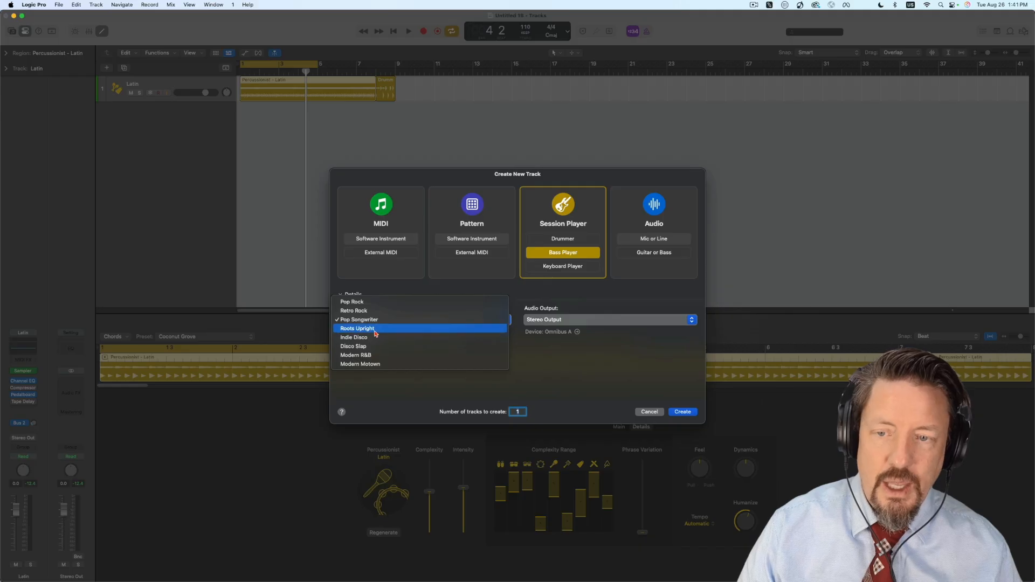
pyautogui.click(374, 329)
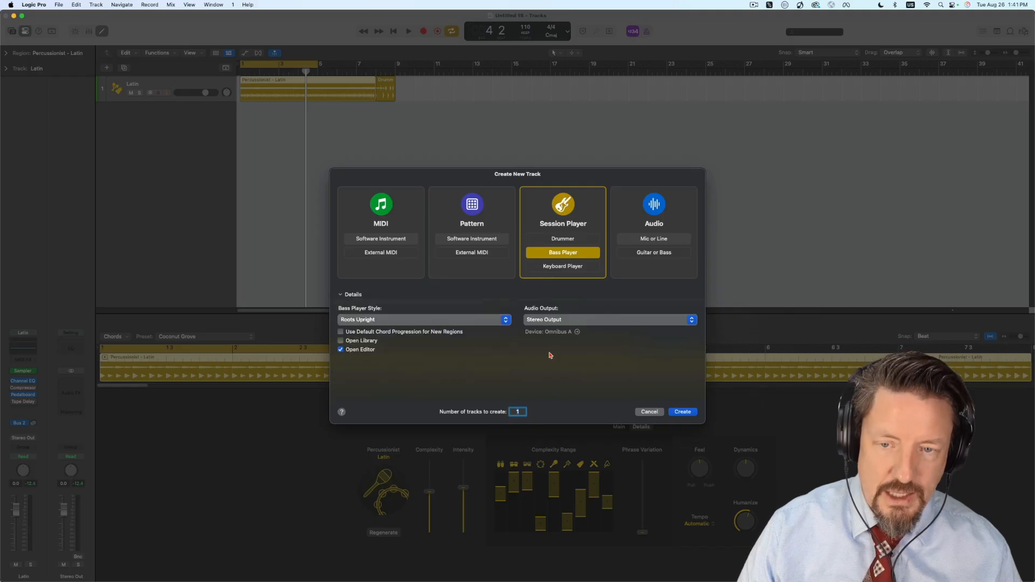
pyautogui.click(681, 412)
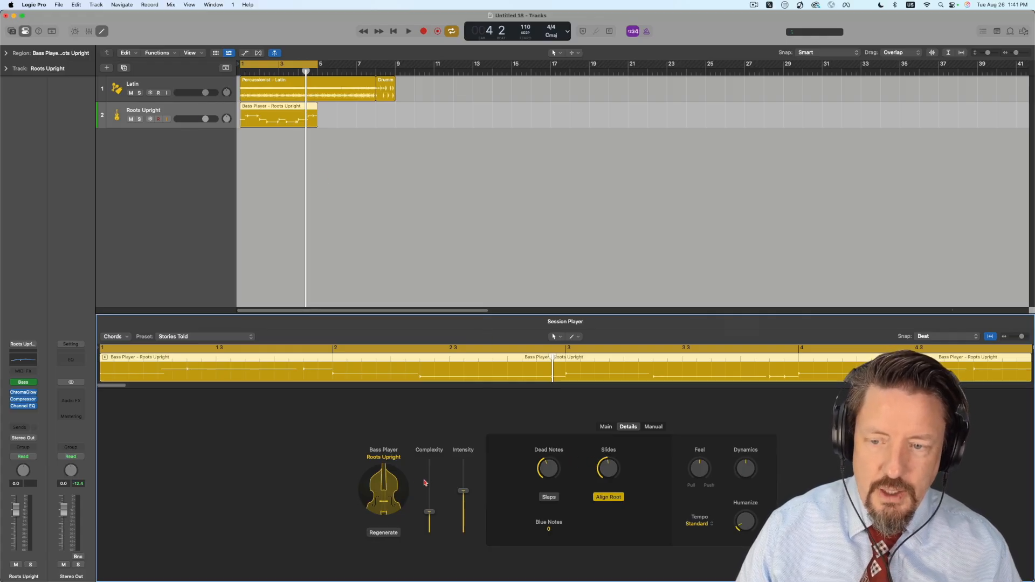
# - Browse the bass player styles available for the Roots Upright track
pyautogui.click(386, 484)
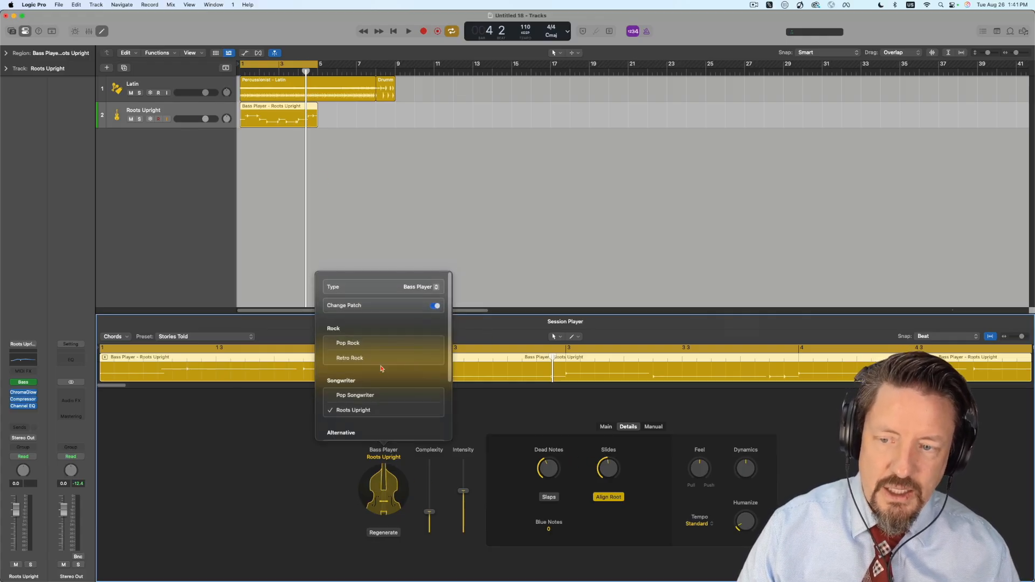
pyautogui.scroll(-3, 382, 367)
pyautogui.scroll(4, 382, 367)
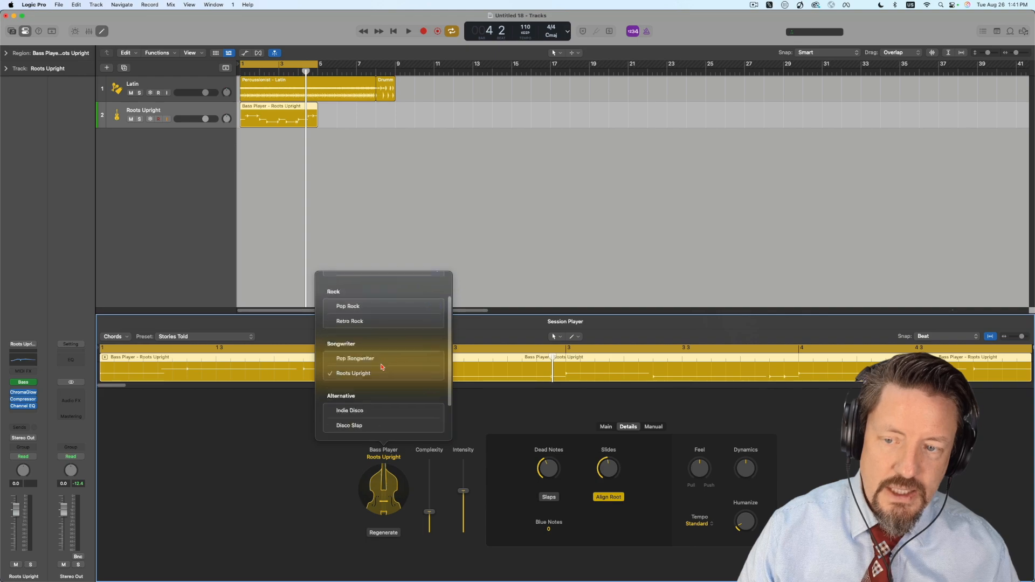
pyautogui.click(488, 414)
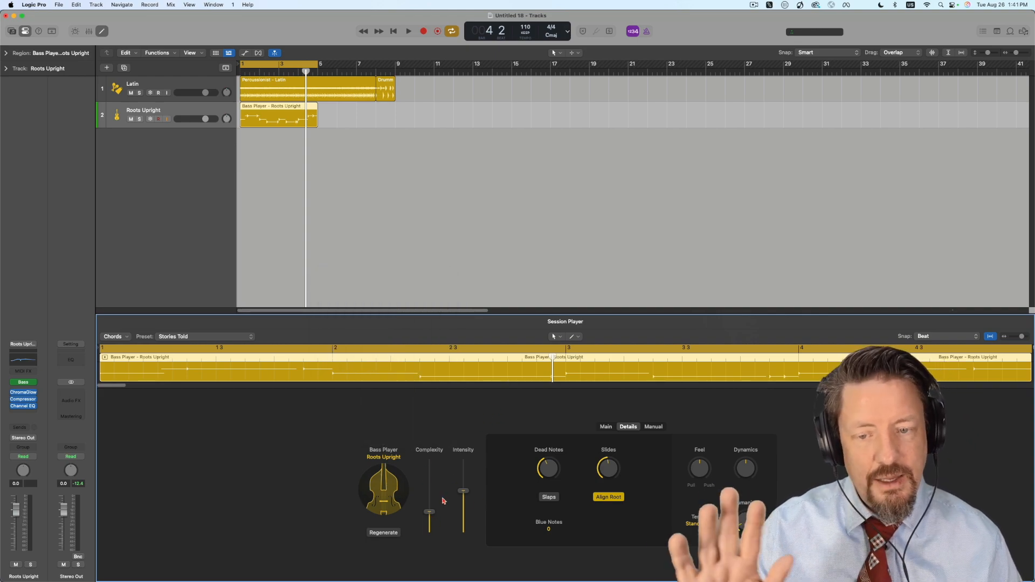
# - Examine the bass player's rhythm patterns and the options for following the rhythm of chords or another track
pyautogui.click(606, 427)
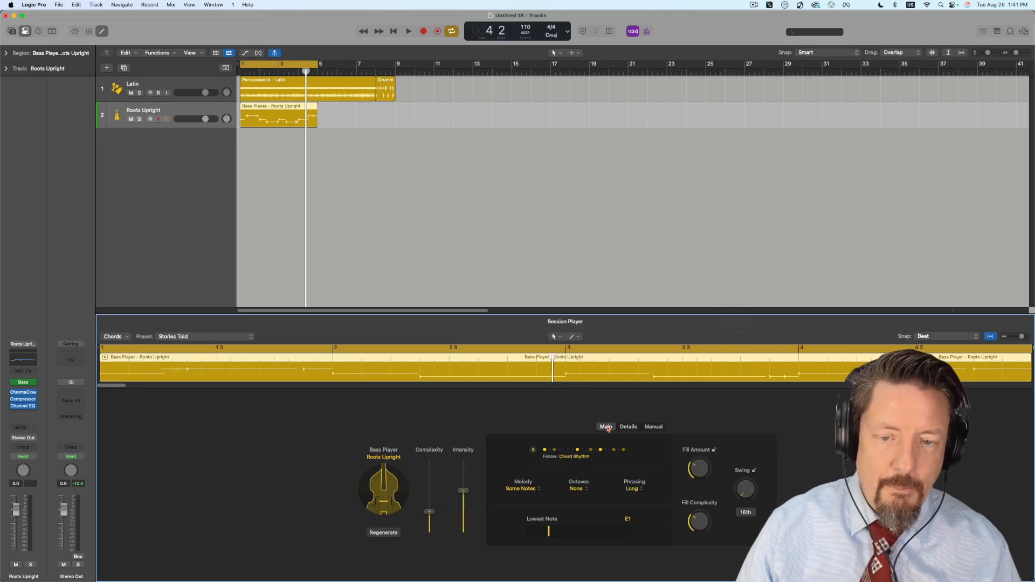
pyautogui.click(614, 452)
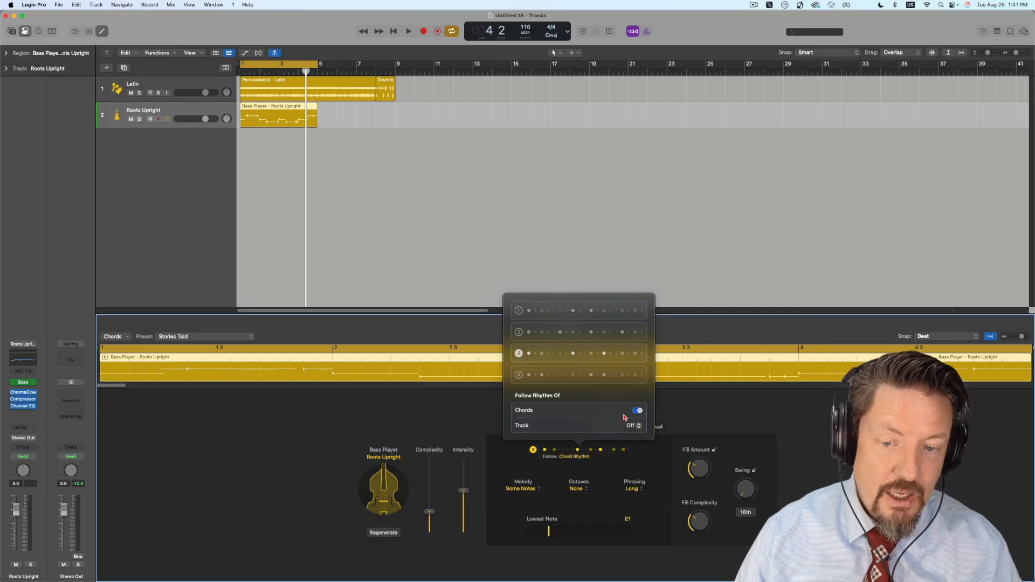
pyautogui.click(638, 425)
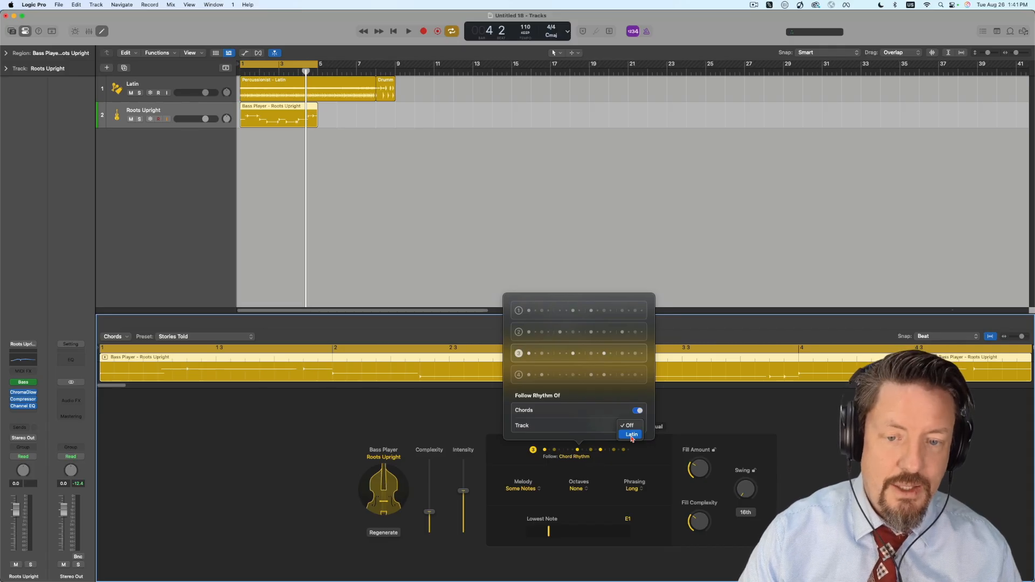
pyautogui.click(632, 434)
pyautogui.click(675, 415)
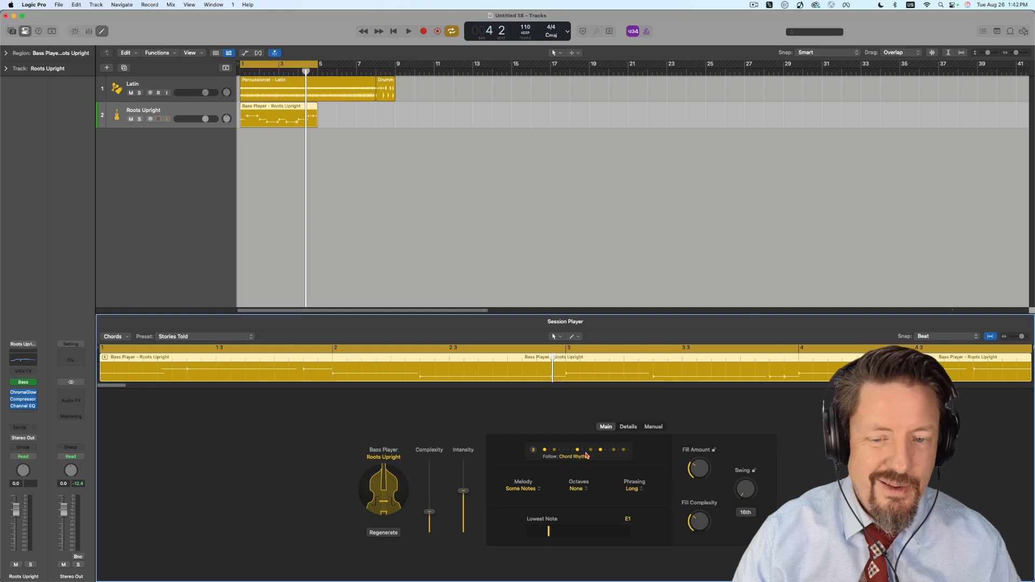
# - Examine the bass player's Melody, Octaves, Phrasing and Lowest Note options, plus the Dead Notes and Slides details
pyautogui.click(529, 491)
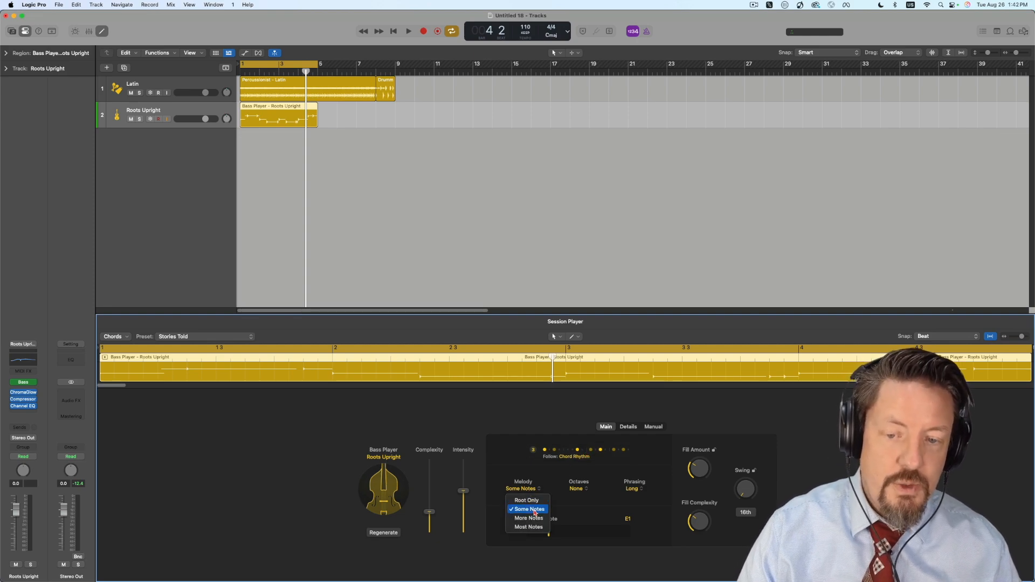
pyautogui.click(581, 519)
pyautogui.click(578, 488)
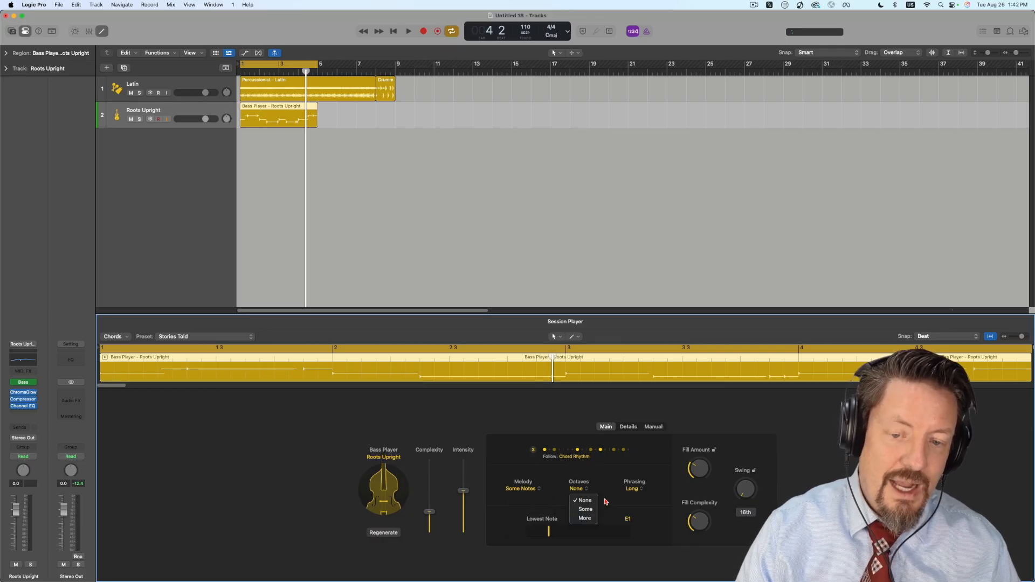
pyautogui.click(603, 501)
pyautogui.click(630, 489)
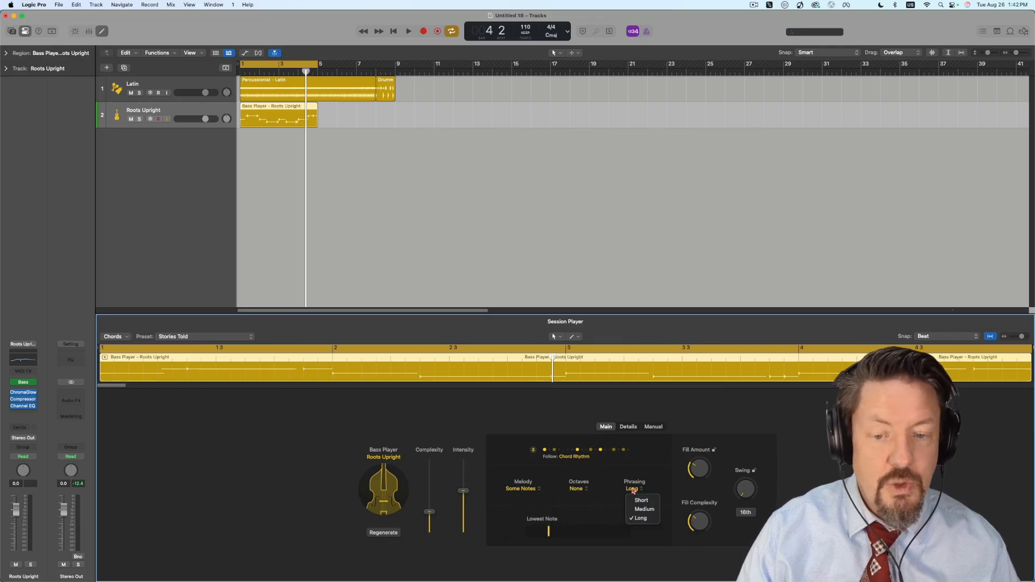
pyautogui.click(596, 513)
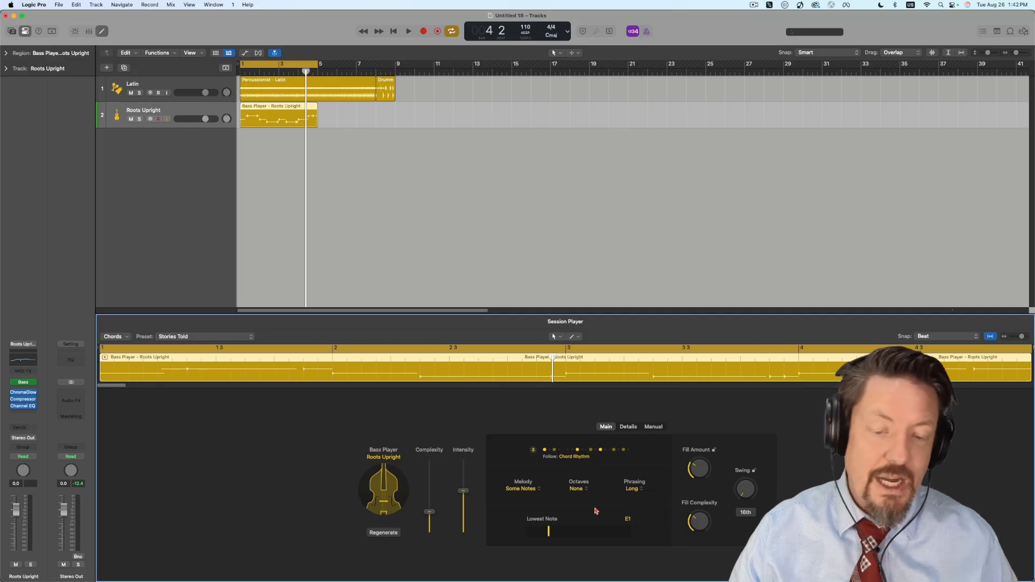
pyautogui.moveTo(550, 532)
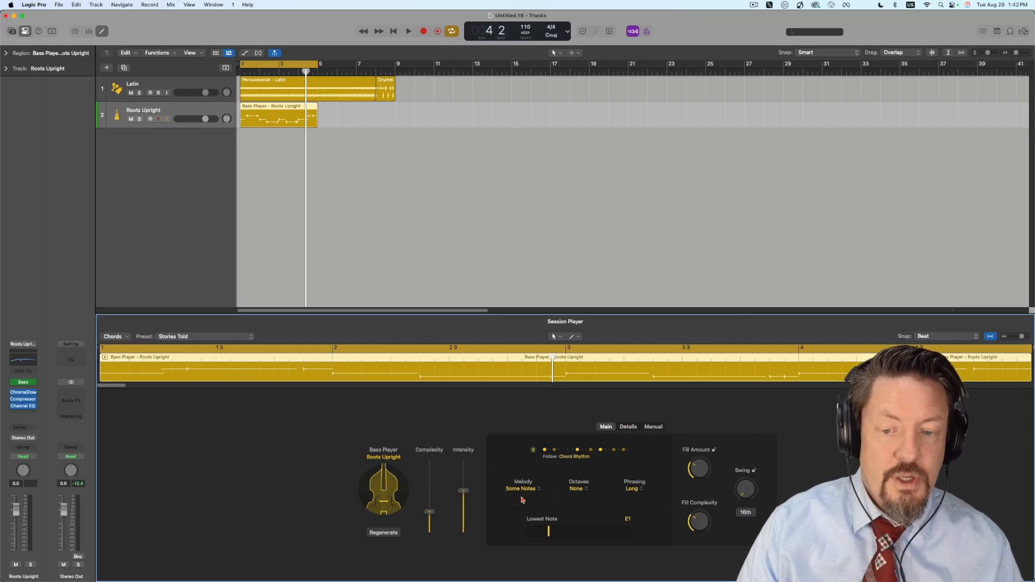
pyautogui.click(625, 429)
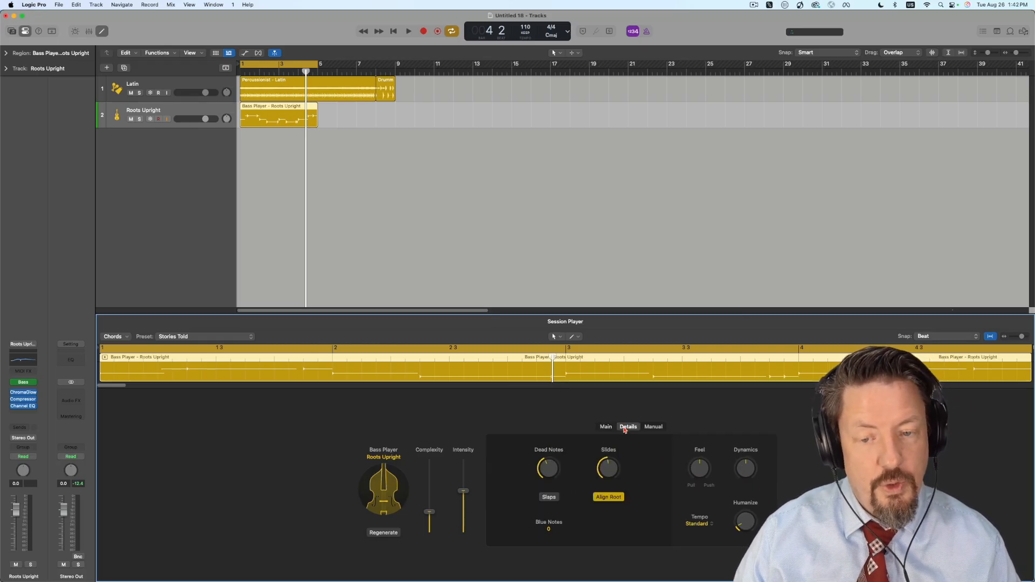
pyautogui.moveTo(546, 470)
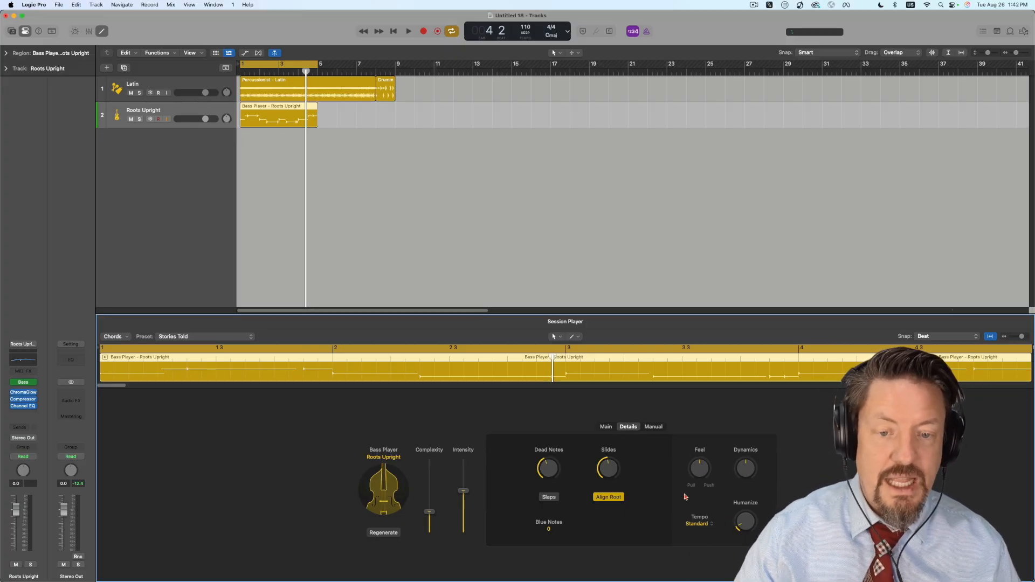
# - Create a one-bar manual pattern for the bass player with steps 1, 5, 7 and 13 active
pyautogui.click(653, 427)
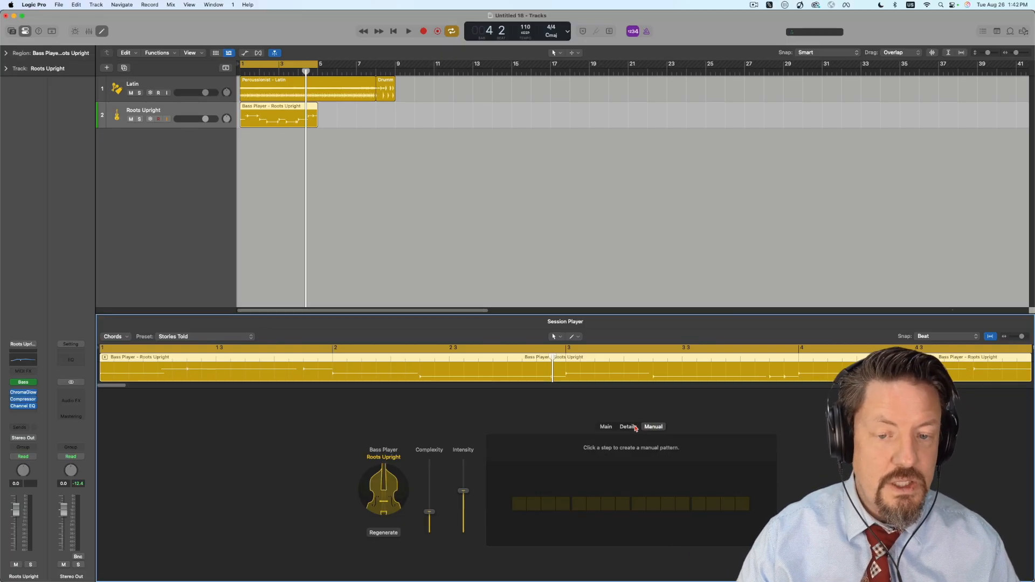
pyautogui.click(518, 506)
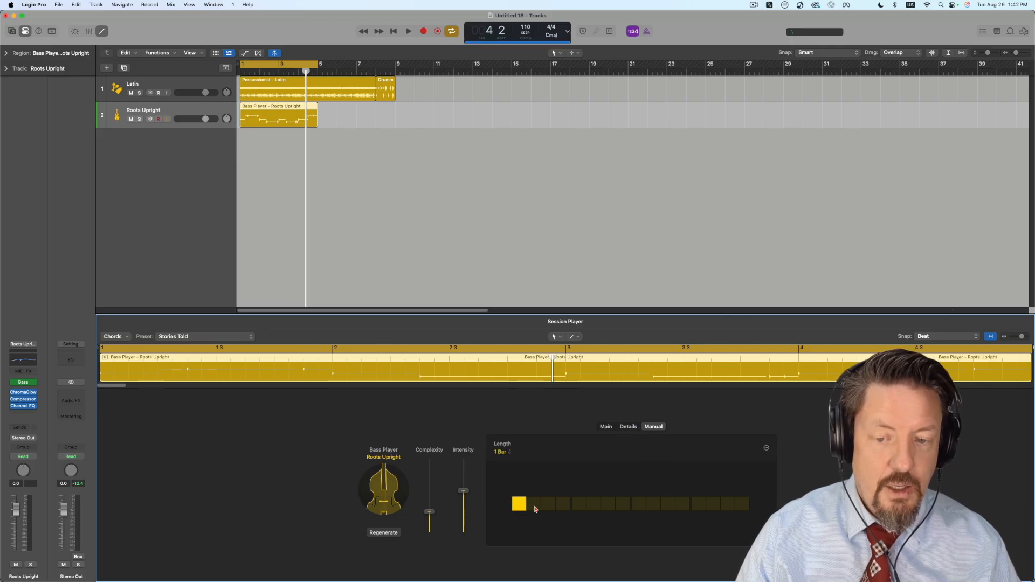
pyautogui.click(578, 504)
pyautogui.click(608, 504)
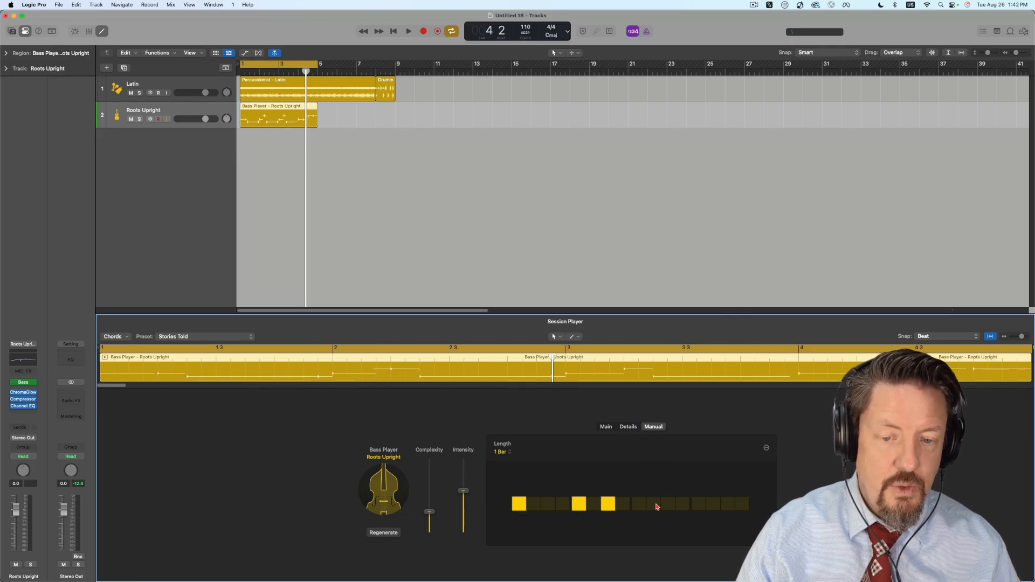
pyautogui.click(700, 507)
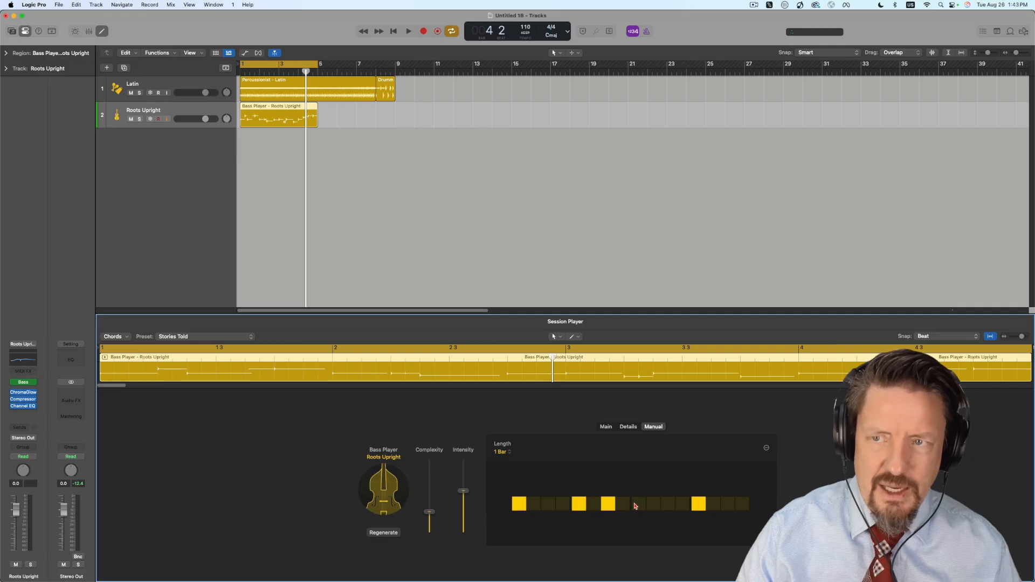
# - Solo the Roots Upright track and play it from the beginning of the project
pyautogui.press('Return')
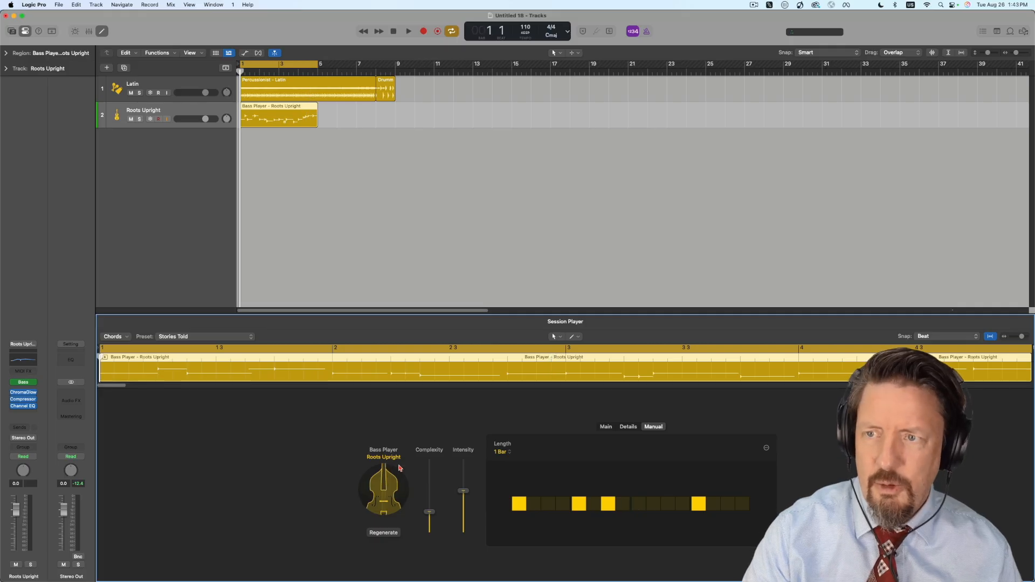
pyautogui.click(138, 120)
pyautogui.press('space')
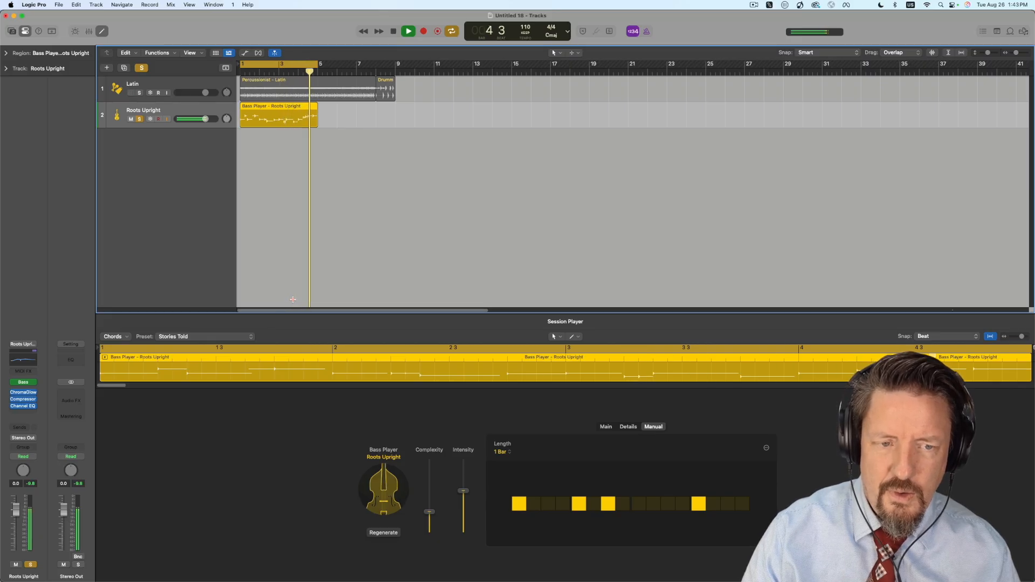
# - Stop playback, clear every active step of the bass player's manual pattern, and view the pattern length options
pyautogui.press('space')
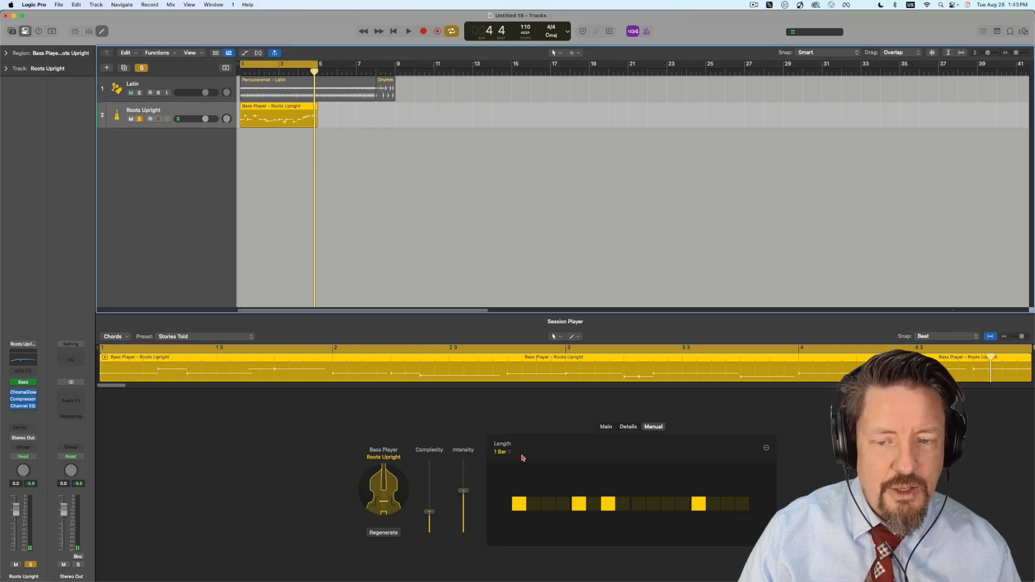
pyautogui.click(699, 508)
pyautogui.click(607, 504)
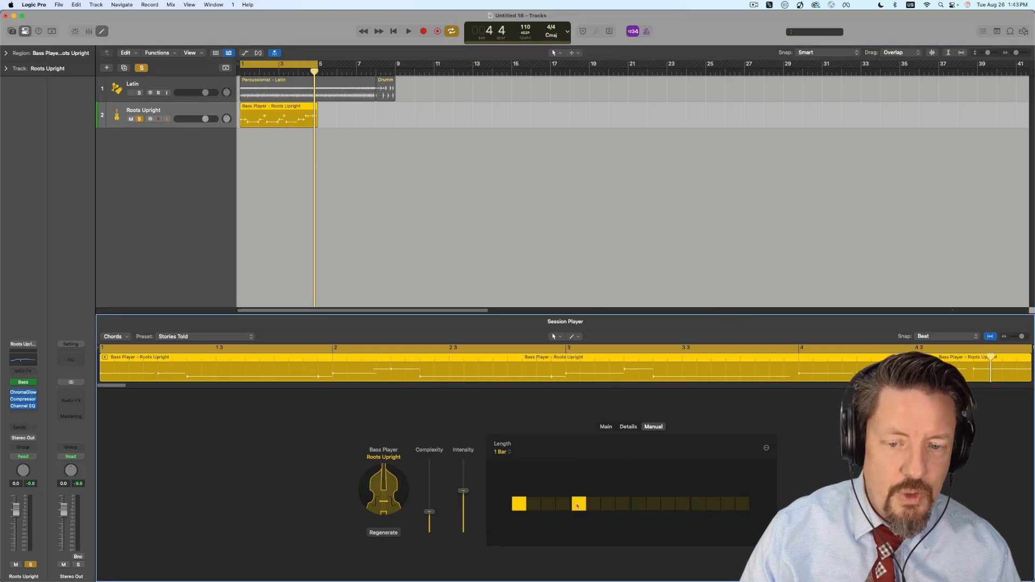
pyautogui.click(578, 504)
pyautogui.click(519, 504)
pyautogui.click(502, 453)
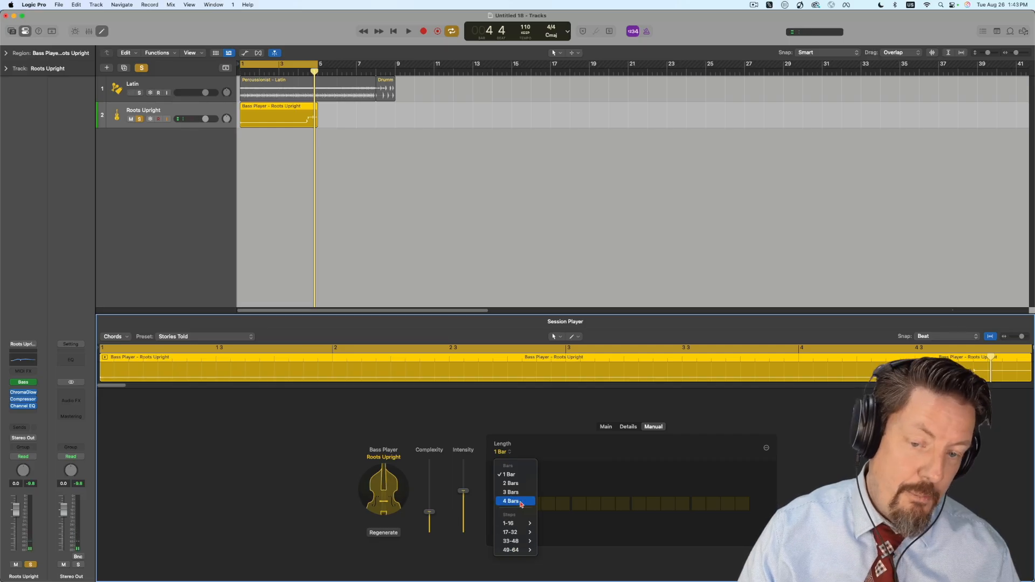
pyautogui.click(546, 441)
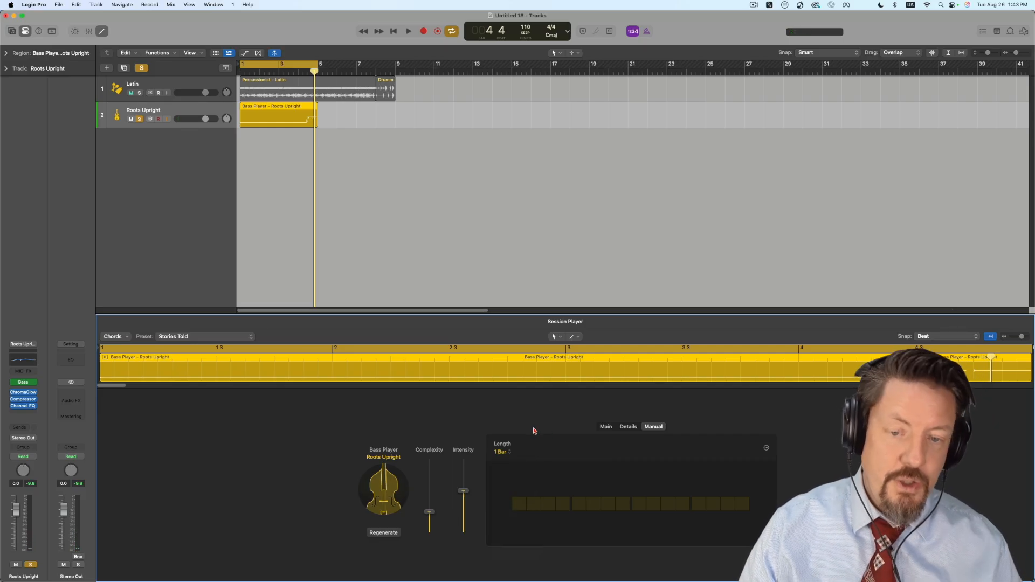
# - Change the bass player's style from Roots Upright to Retro Rock
pyautogui.click(606, 427)
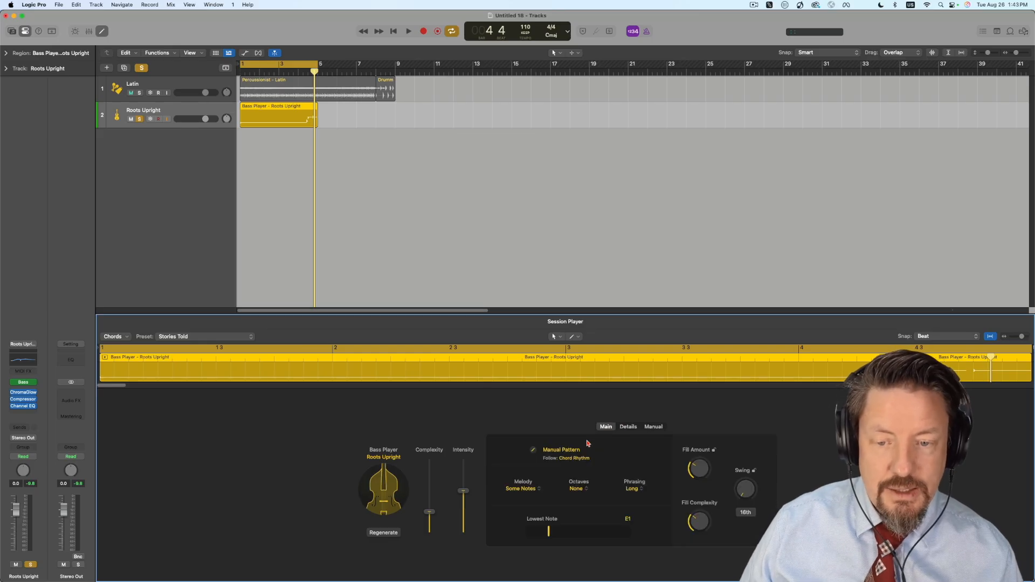
pyautogui.click(380, 485)
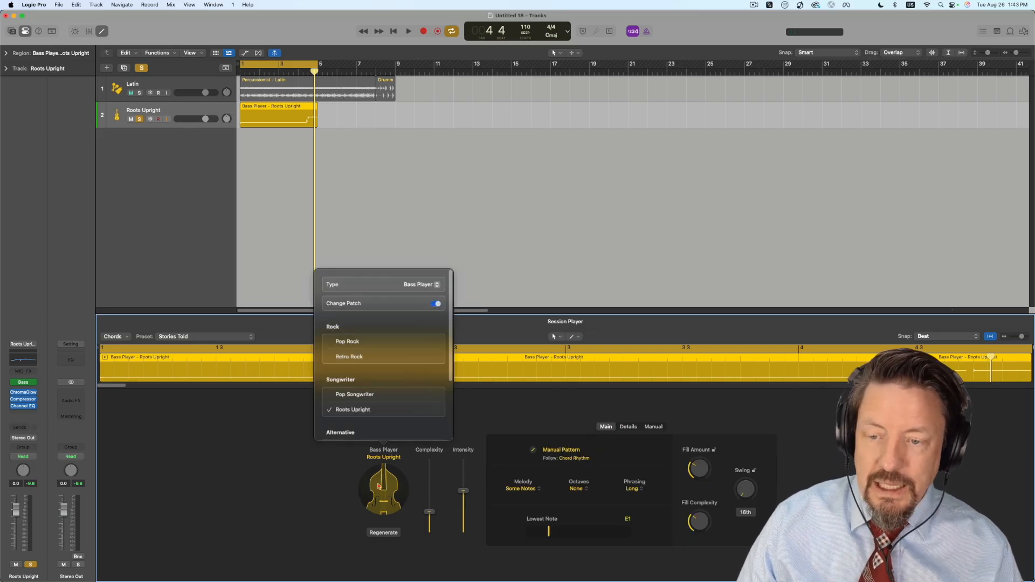
pyautogui.click(361, 358)
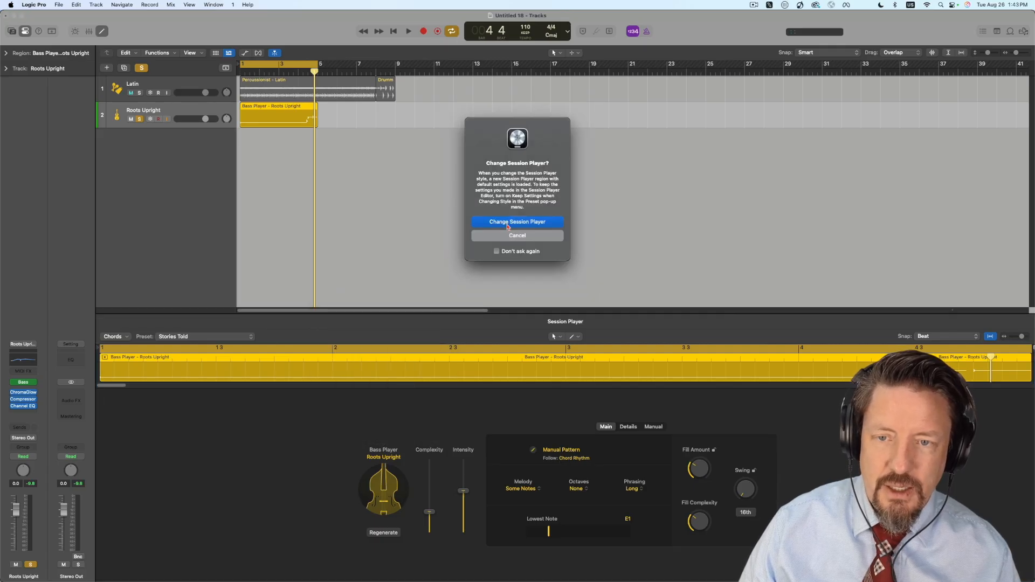
pyautogui.click(507, 222)
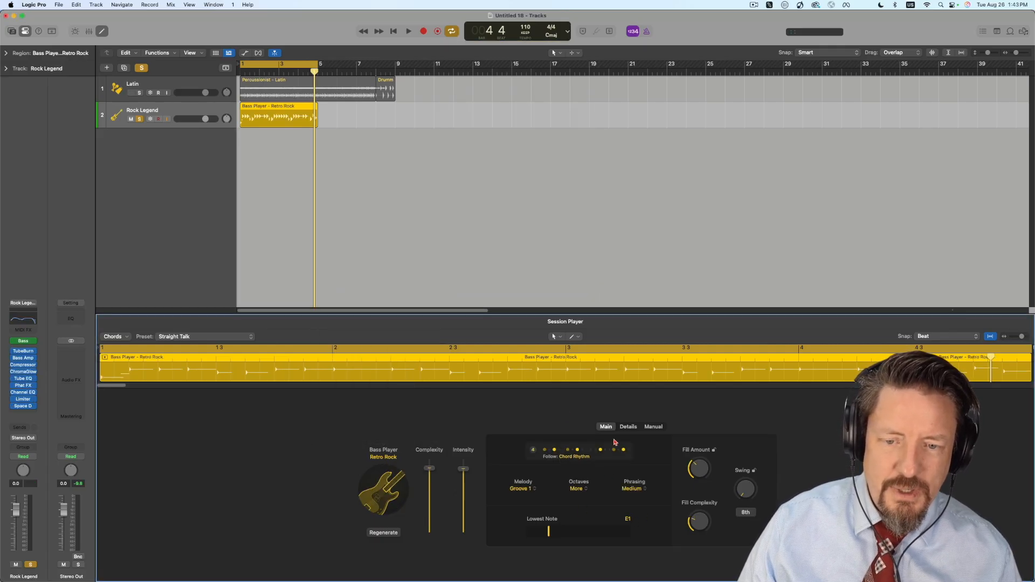
# - Turn on Quick Help and examine the Retro Rock bass player's Slides and Dead Notes details, returning to the main settings
pyautogui.click(629, 429)
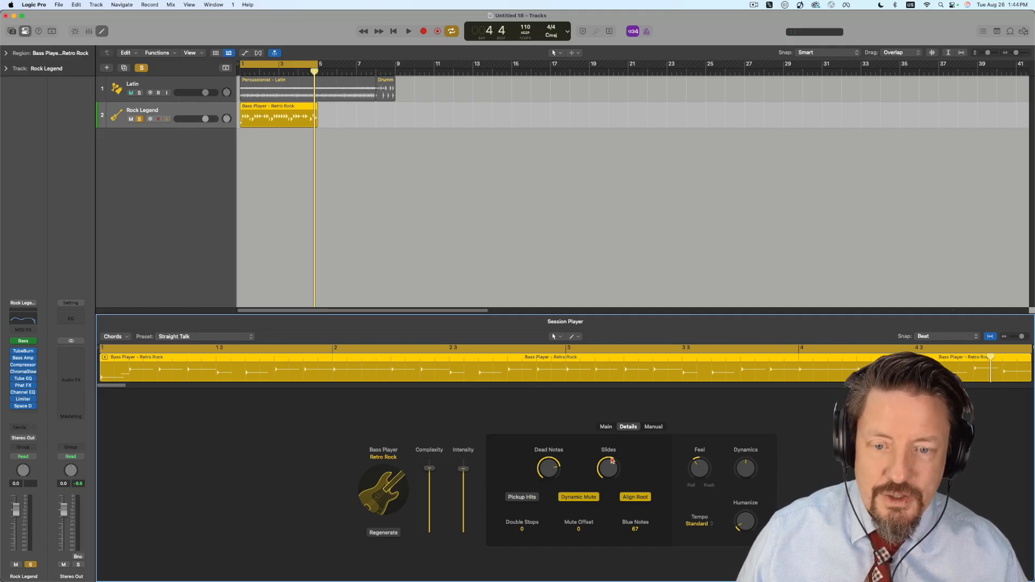
pyautogui.click(248, 4)
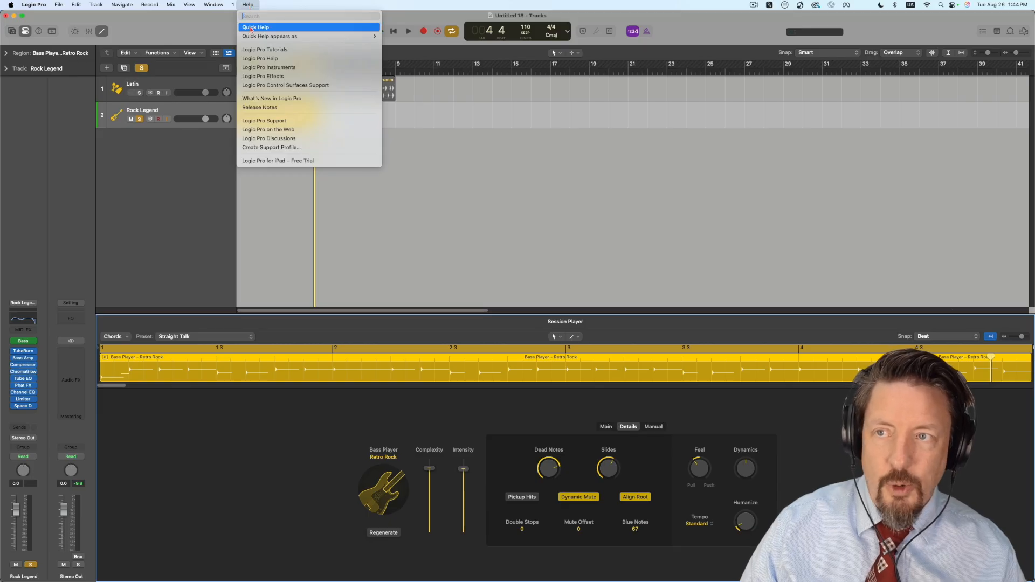
pyautogui.click(251, 27)
pyautogui.moveTo(609, 468)
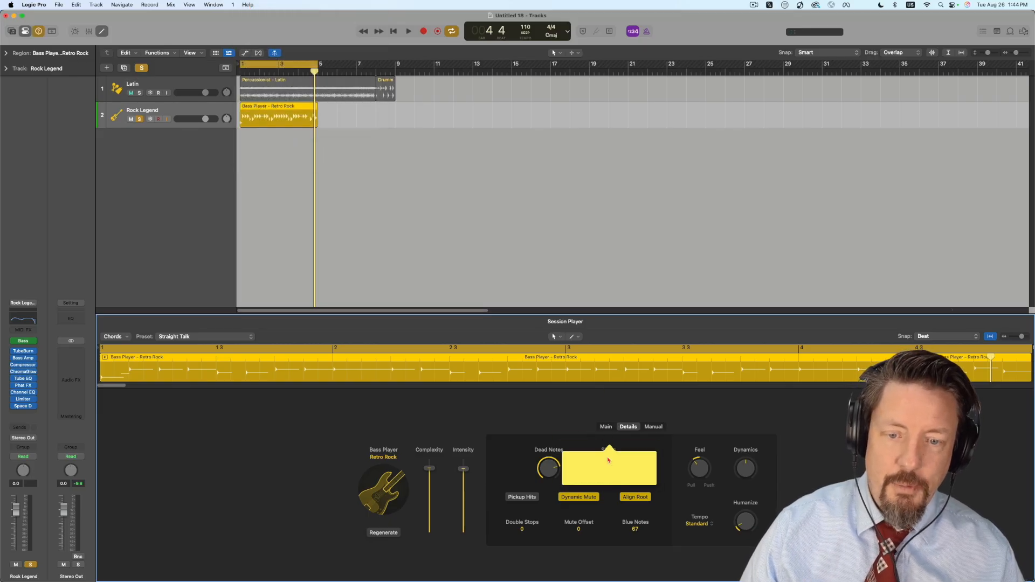
pyautogui.moveTo(557, 472)
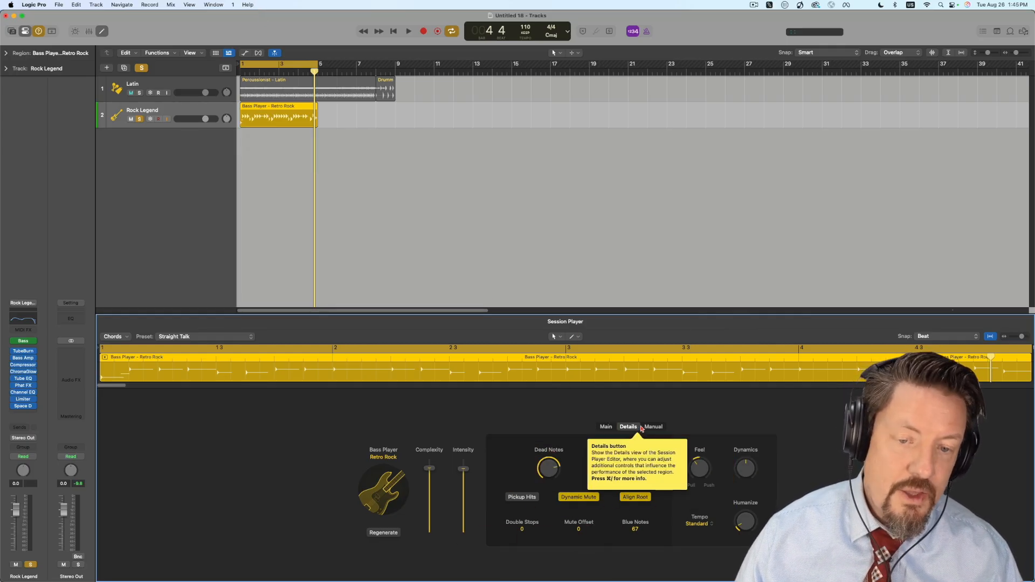
pyautogui.click(604, 430)
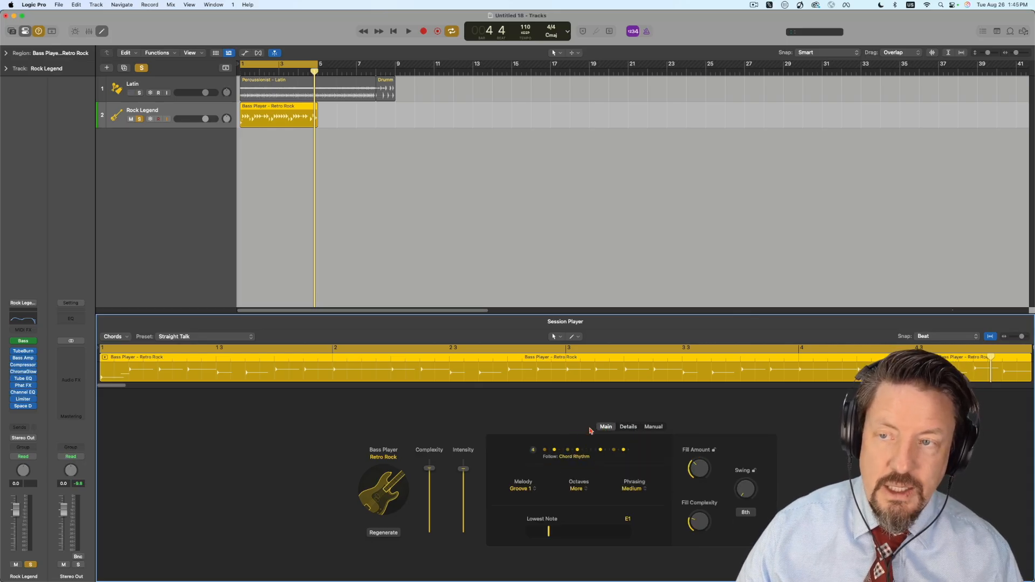
# - Create a new Session Player track with a Keyboard Player in the Freely style
pyautogui.click(92, 4)
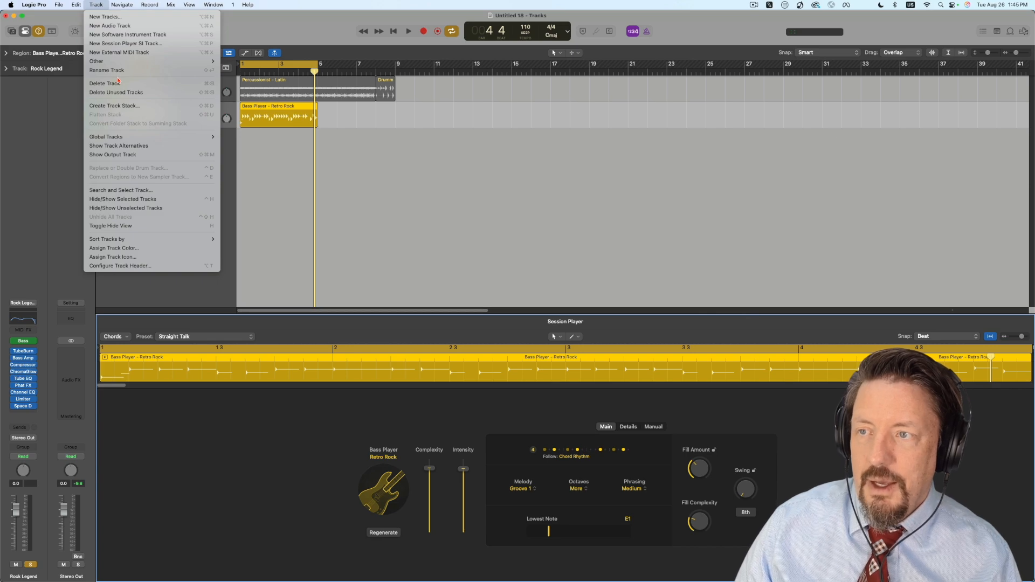
pyautogui.click(129, 46)
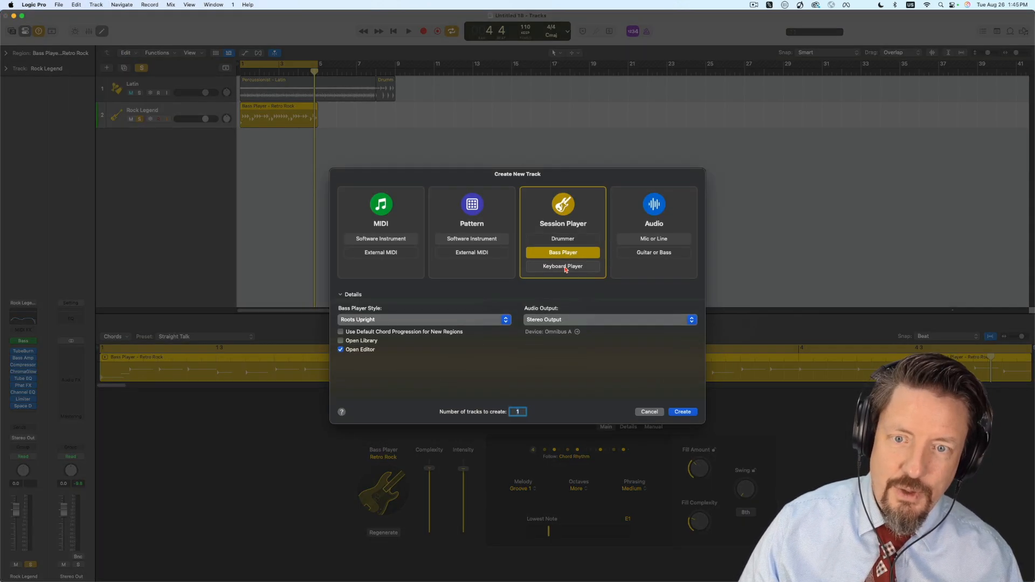
pyautogui.click(549, 268)
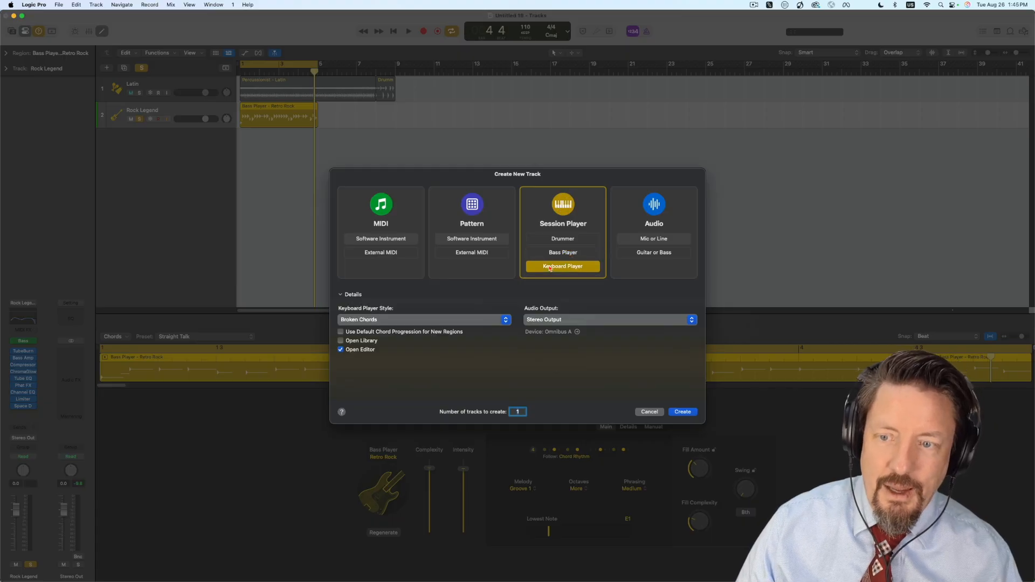
pyautogui.click(408, 320)
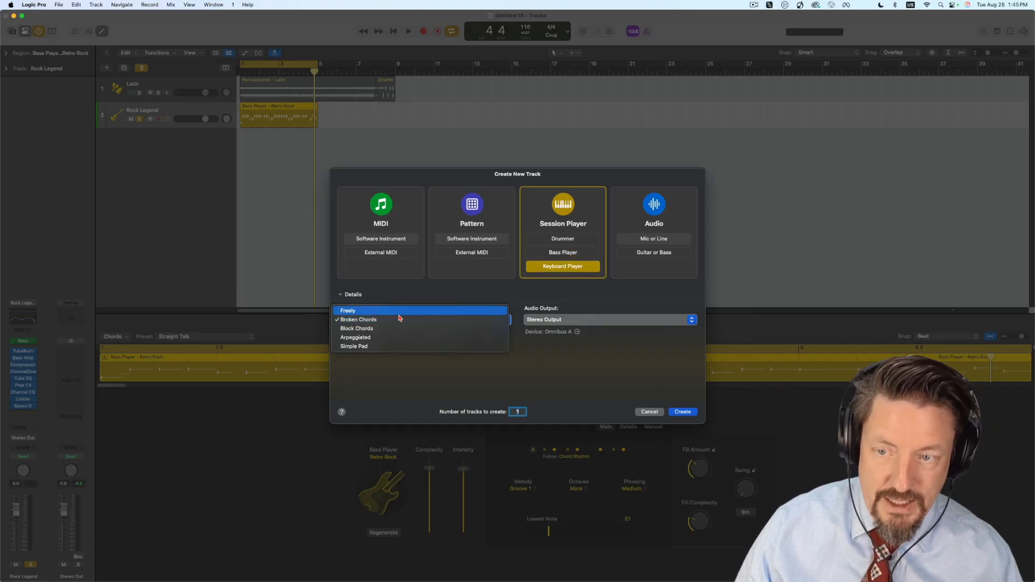
pyautogui.click(354, 311)
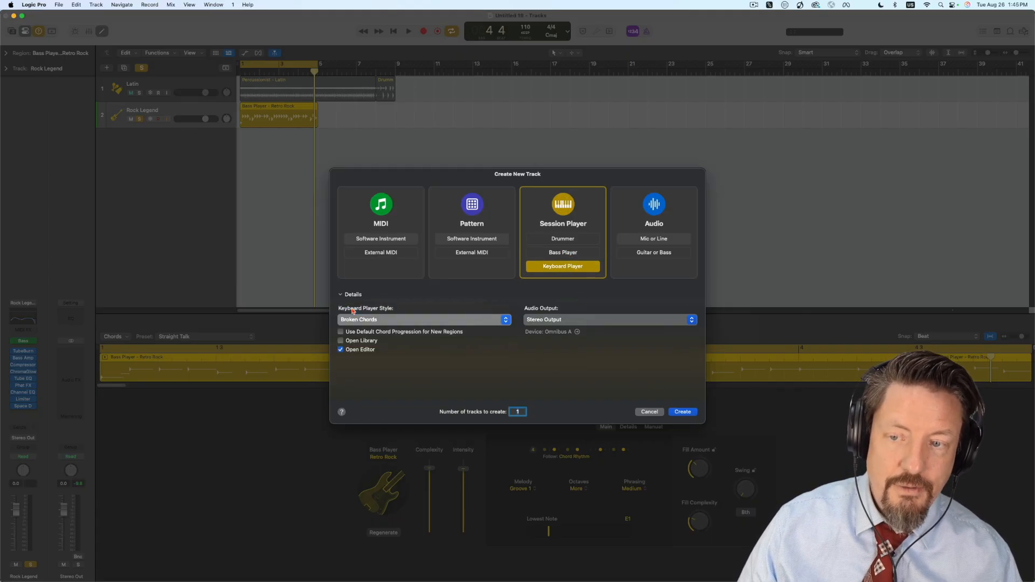
pyautogui.click(682, 412)
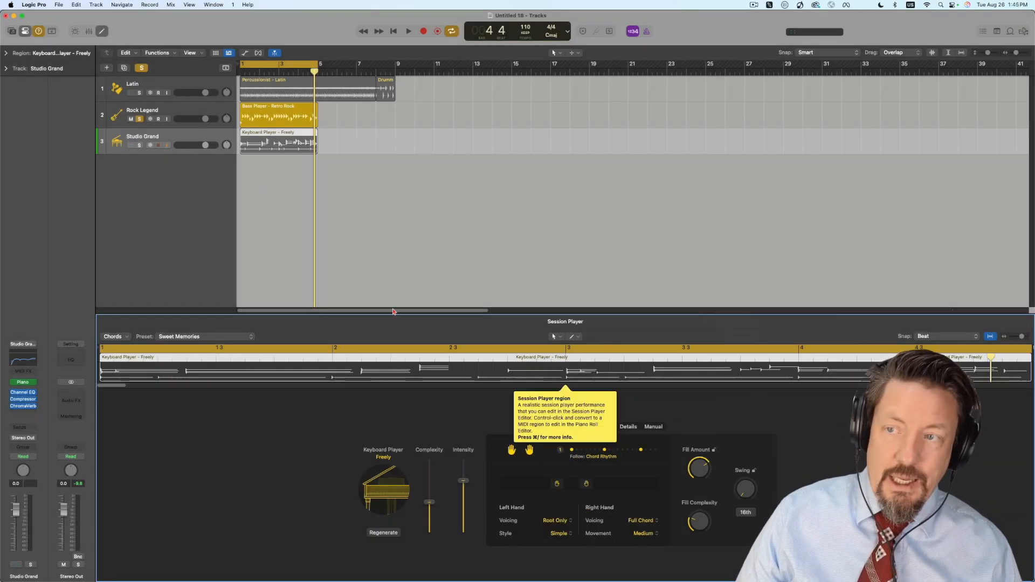
# - Unsolo the Rock Legend track, solo Studio Grand instead, view the keyboard presets, and start playback
pyautogui.click(138, 119)
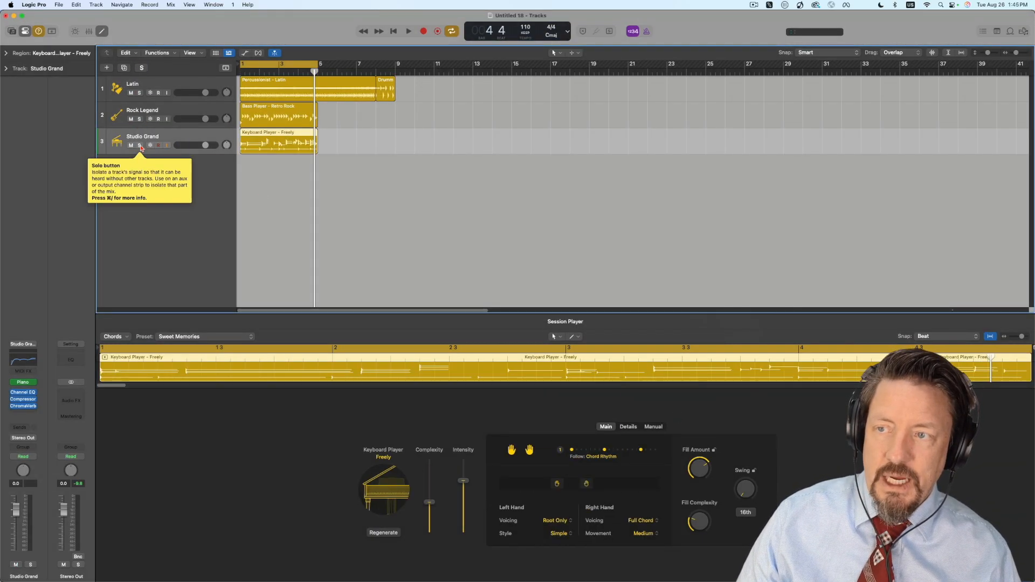
pyautogui.click(139, 145)
pyautogui.click(226, 338)
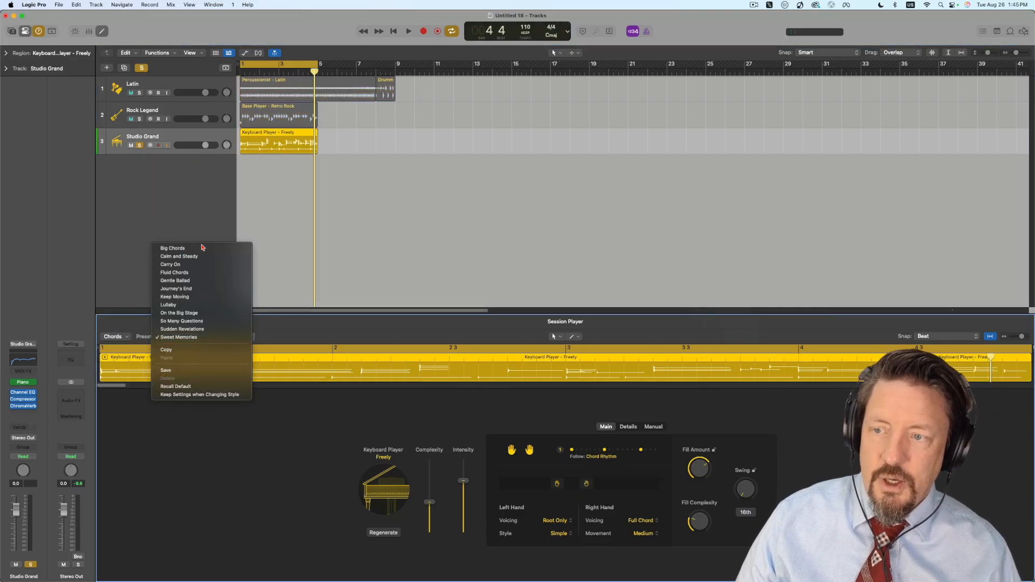
pyautogui.click(243, 431)
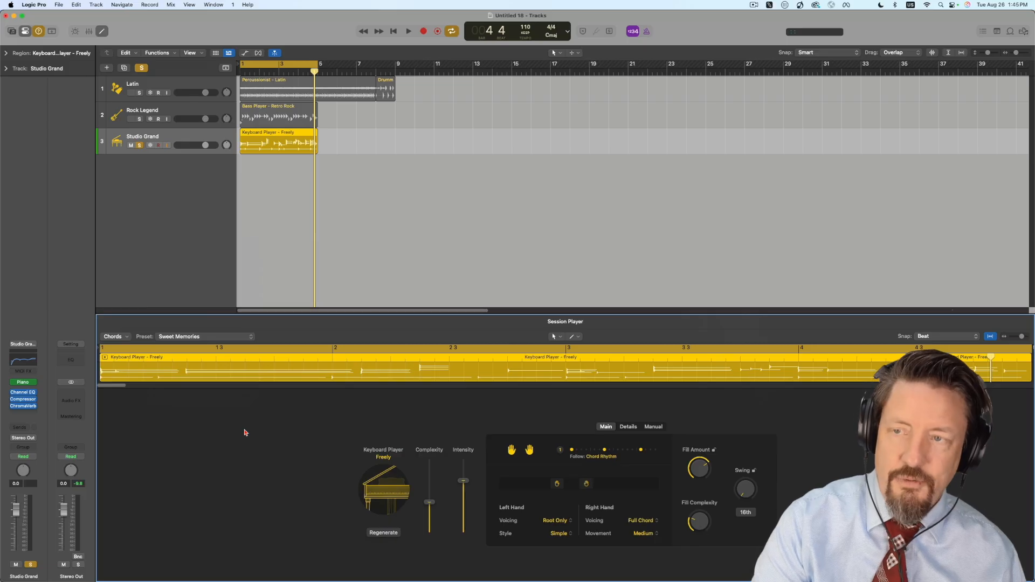
pyautogui.press('space')
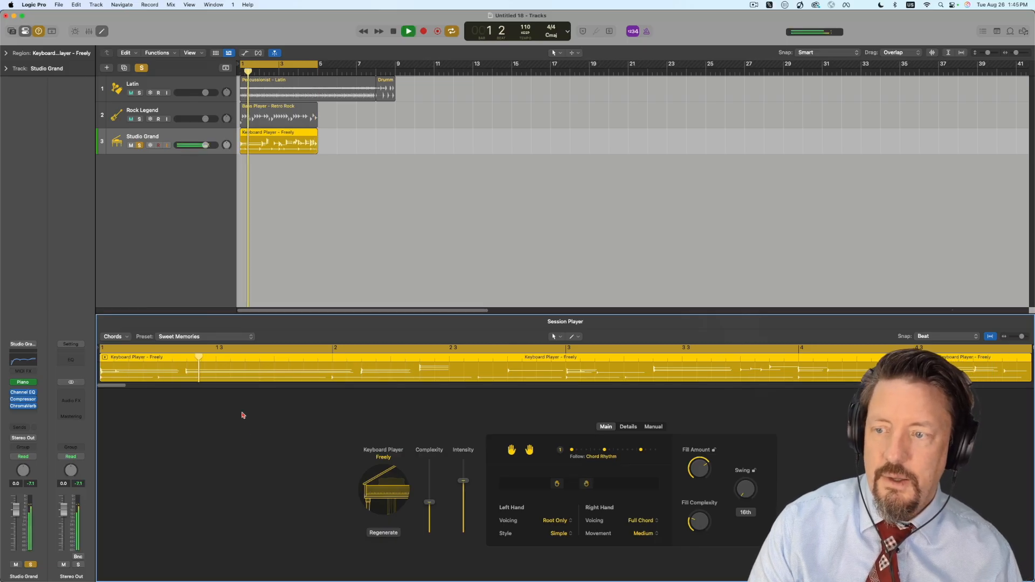
# - Audition the Big Chords preset on the keyboard player, switch it to Calm and Steady, and stop playback
pyautogui.click(203, 337)
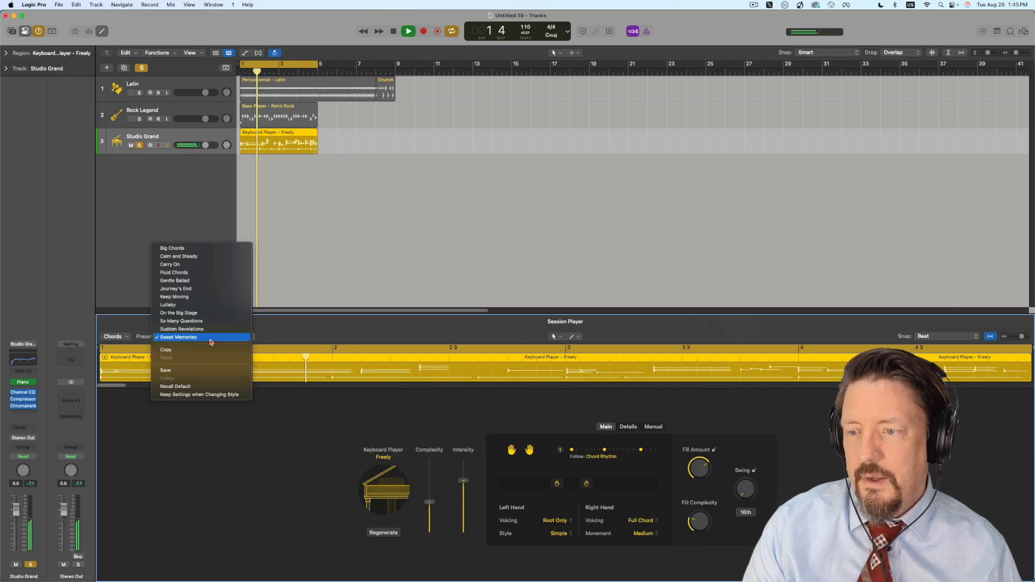
pyautogui.click(199, 249)
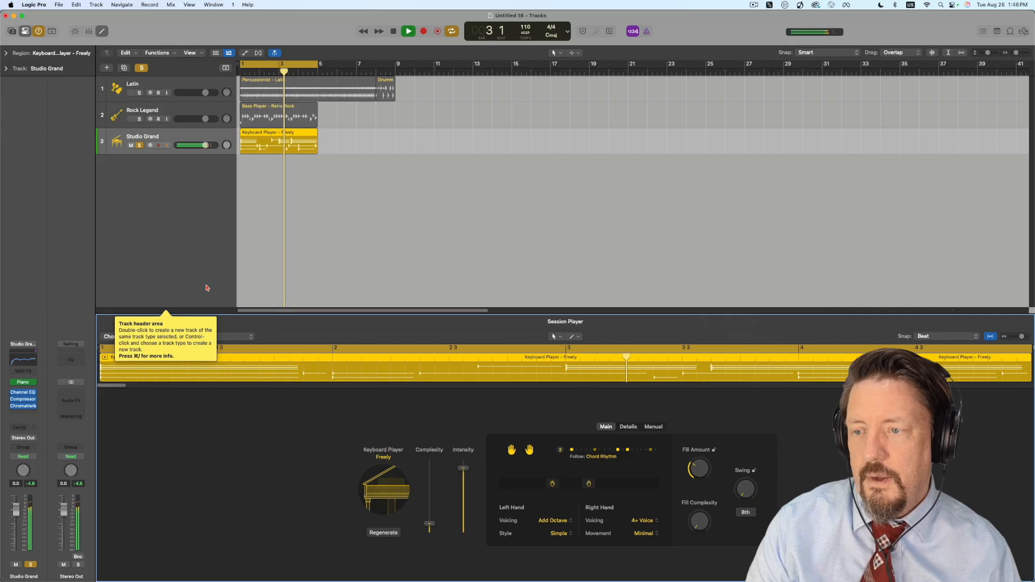
pyautogui.click(230, 340)
pyautogui.click(211, 349)
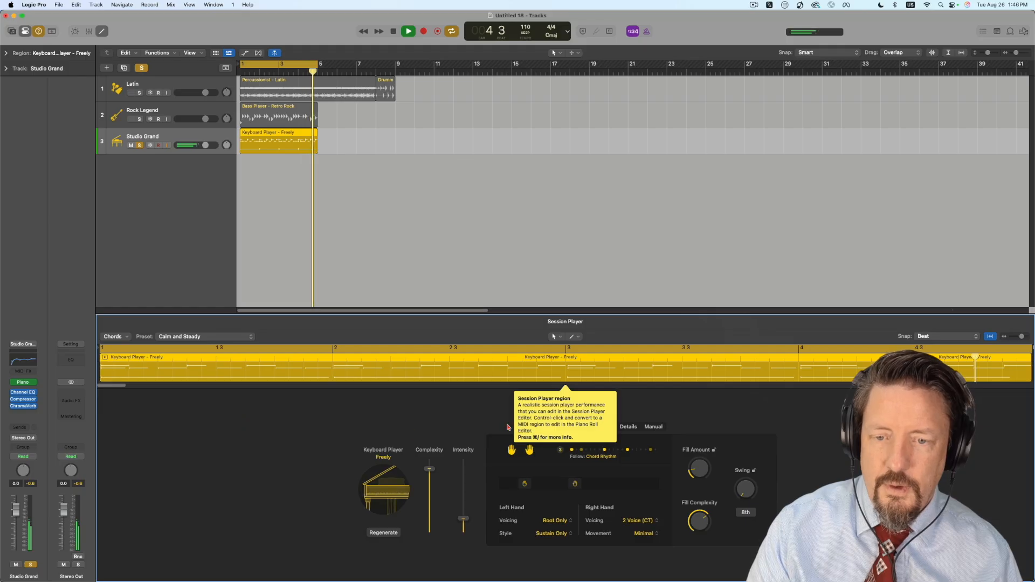
pyautogui.press('space')
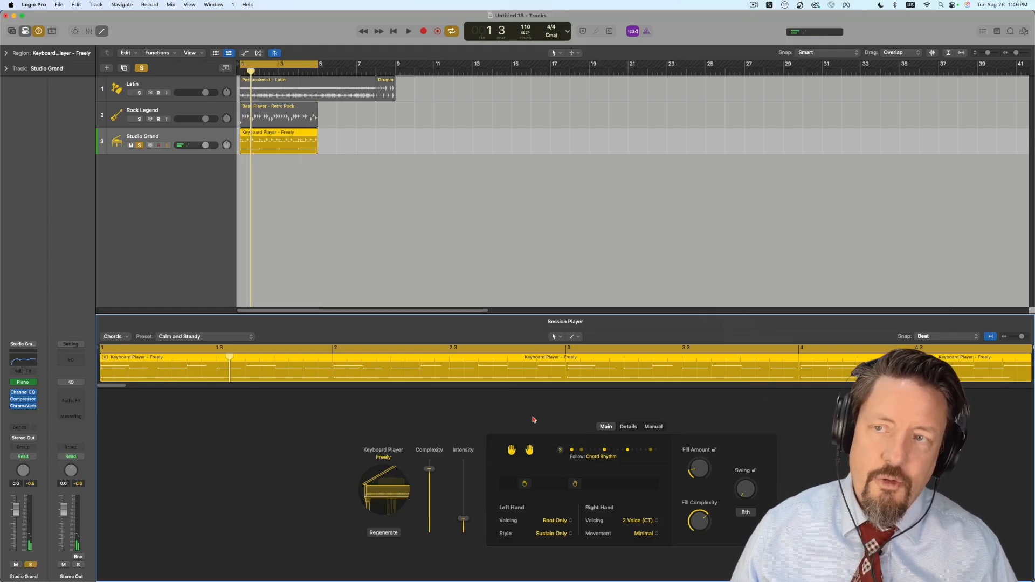
# - Turn off Quick Help and try switching the keyboard player's left and right hands off and back on
pyautogui.click(248, 5)
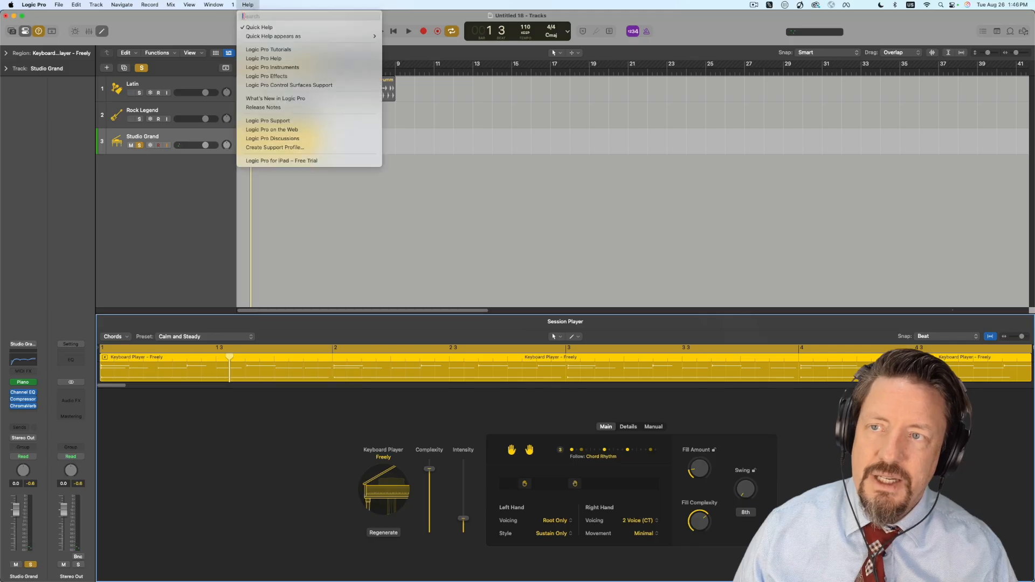
pyautogui.click(244, 28)
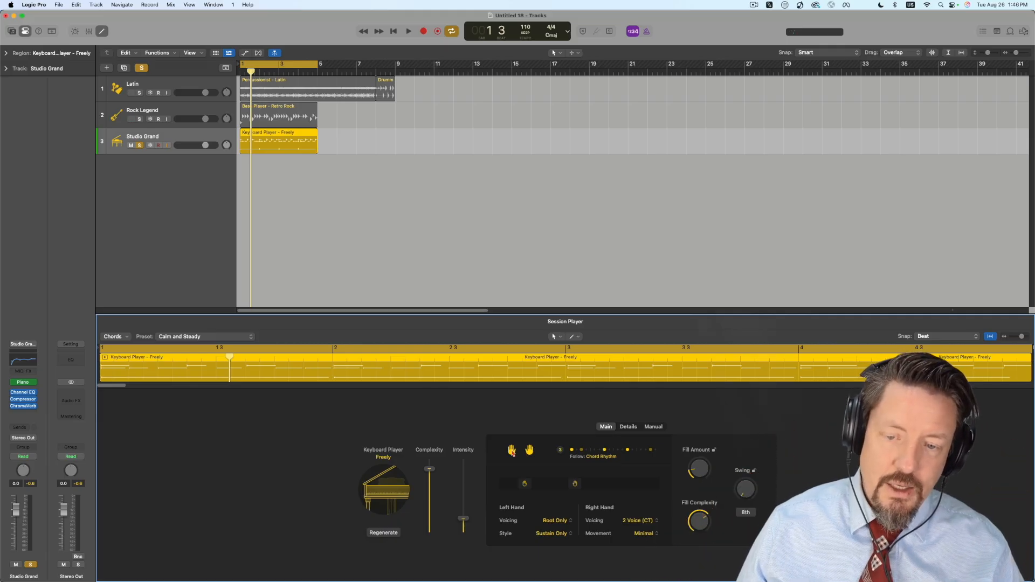
pyautogui.click(512, 451)
pyautogui.click(530, 450)
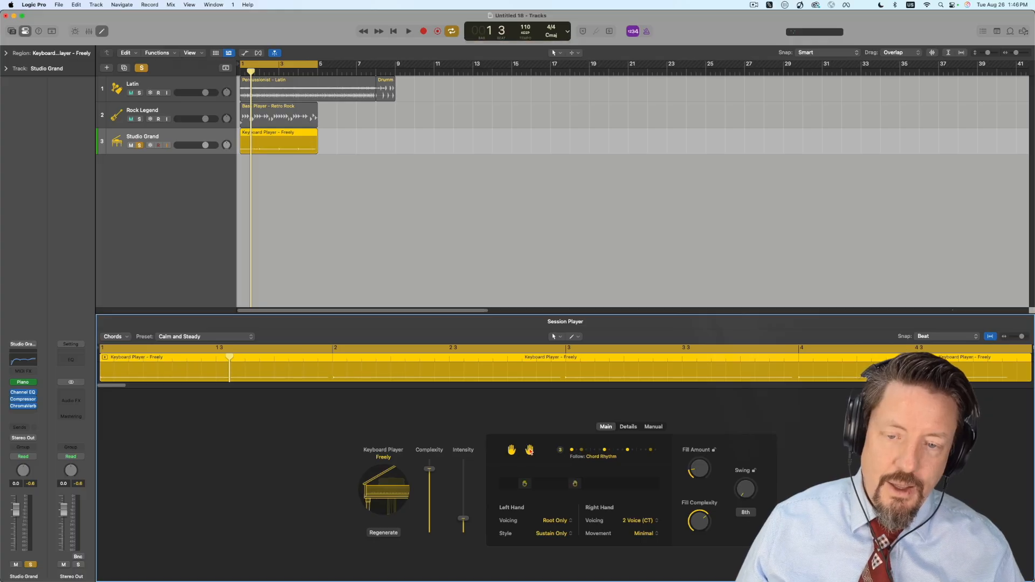
pyautogui.click(530, 451)
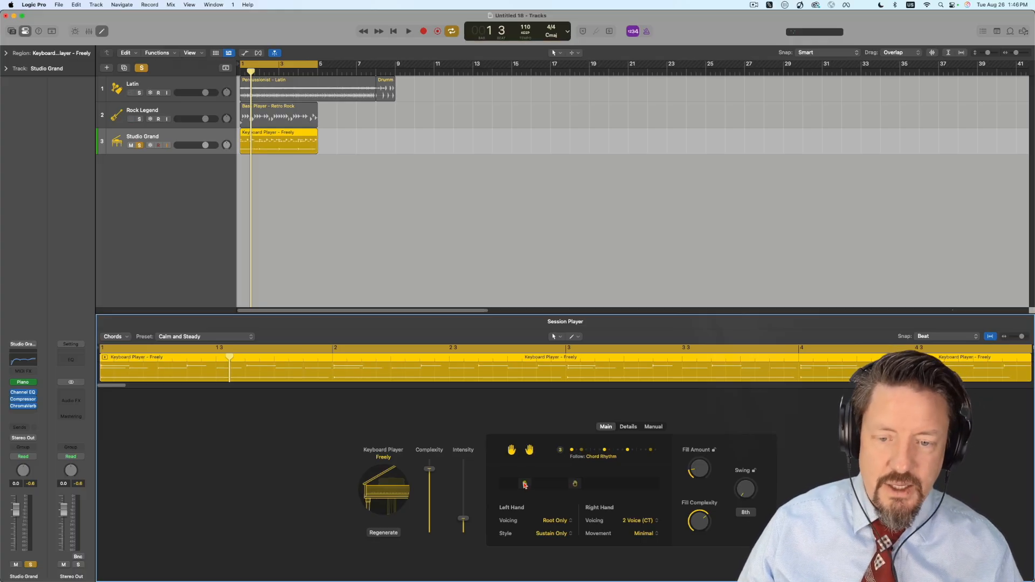
# - Spread the keyboard player's left hand to the lowest and right hand to the highest range position, and listen to the result
pyautogui.moveTo(525, 484)
pyautogui.mouseDown()
pyautogui.moveTo(490, 484)
pyautogui.moveTo(506, 484)
pyautogui.mouseUp()
pyautogui.moveTo(575, 485); pyautogui.dragTo(651, 484)
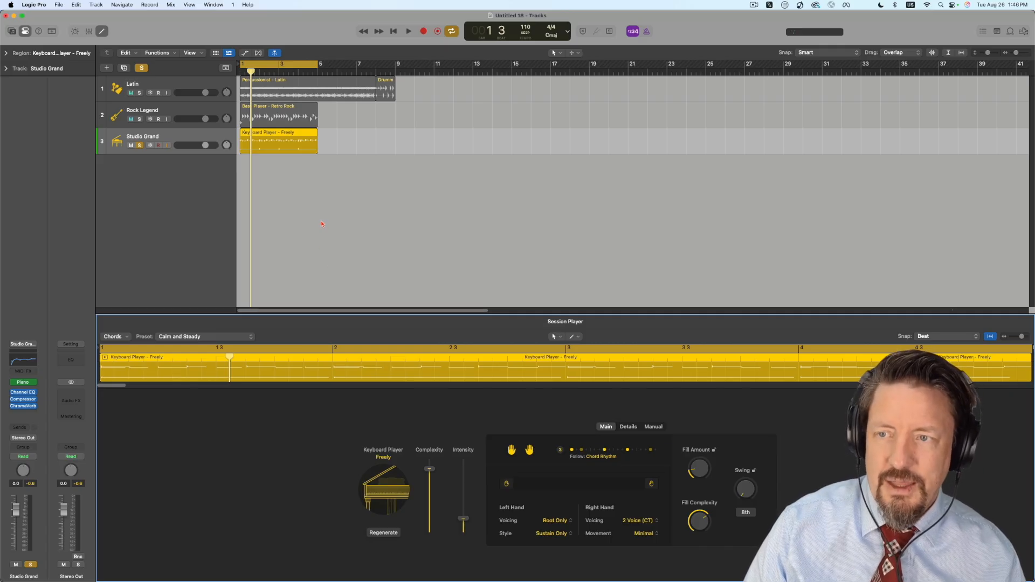
pyautogui.press('space')
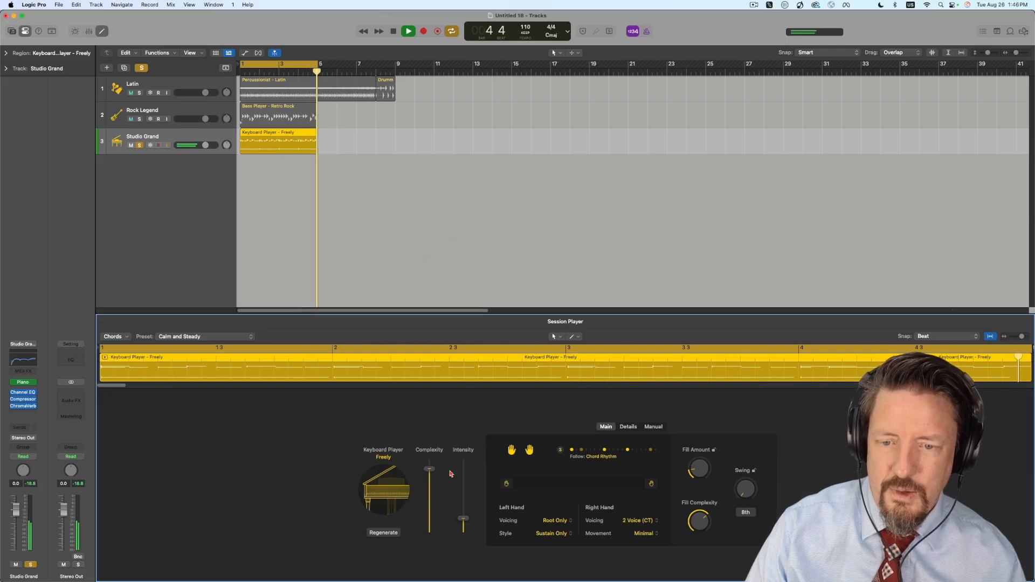
pyautogui.press('space')
# - Bring the keyboard player's two hands close together around the middle of the keyboard range
pyautogui.moveTo(507, 483); pyautogui.dragTo(562, 485)
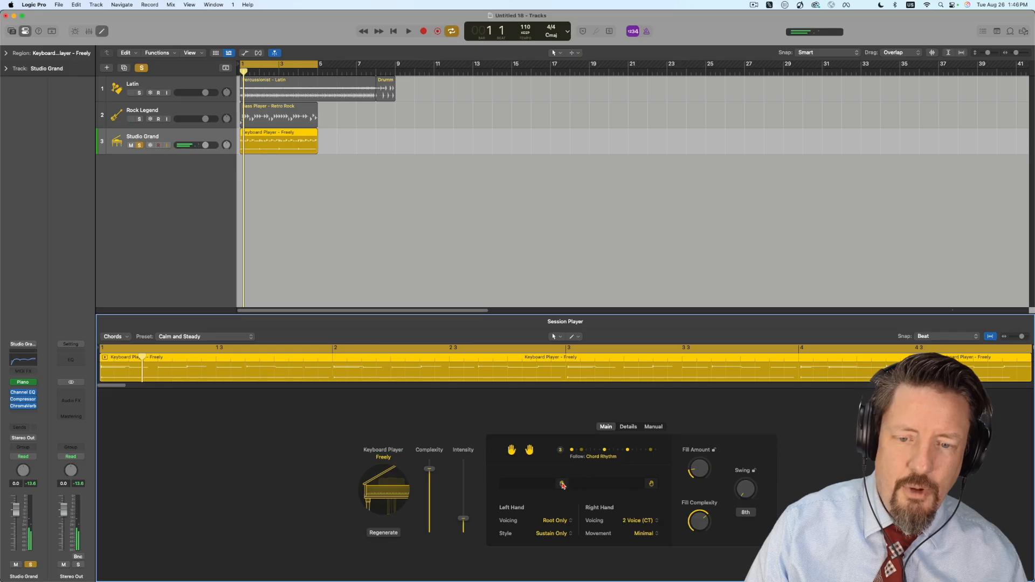
pyautogui.moveTo(651, 484); pyautogui.dragTo(578, 483)
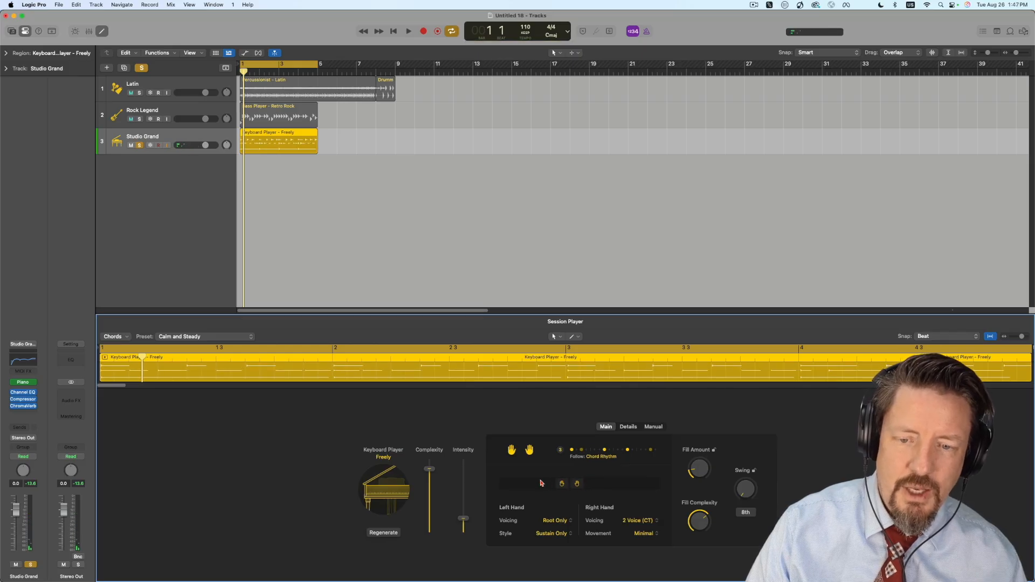
# - Listen to the keyboard part with both hands close together, and look over the player's manual pattern page
pyautogui.press('space')
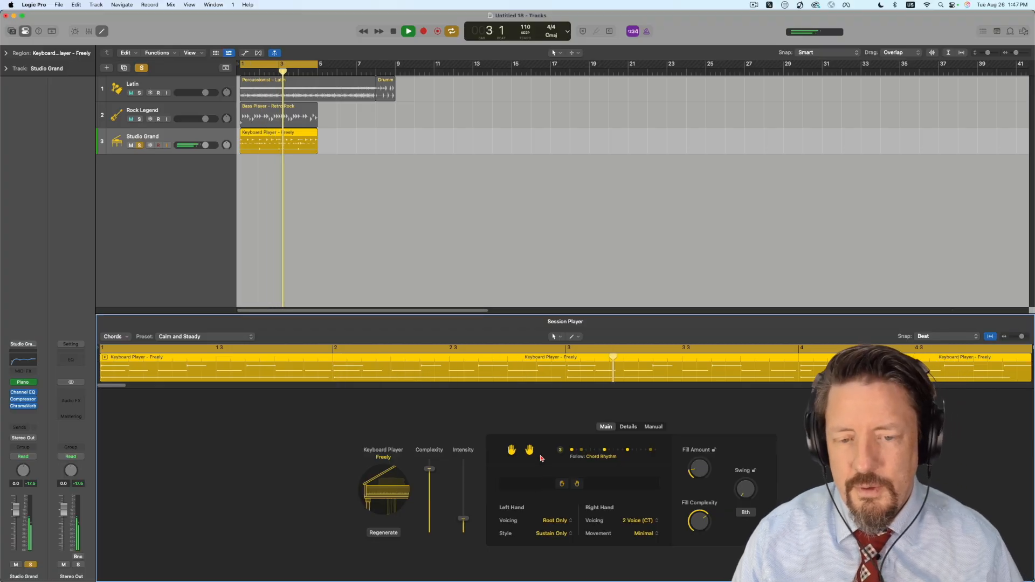
pyautogui.press('space')
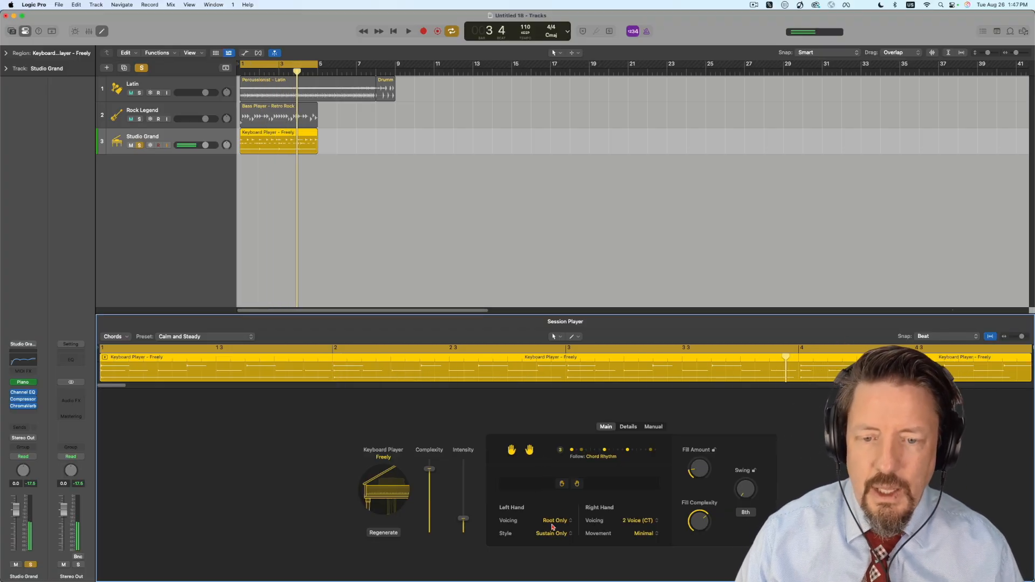
pyautogui.click(604, 452)
pyautogui.click(656, 488)
pyautogui.click(658, 427)
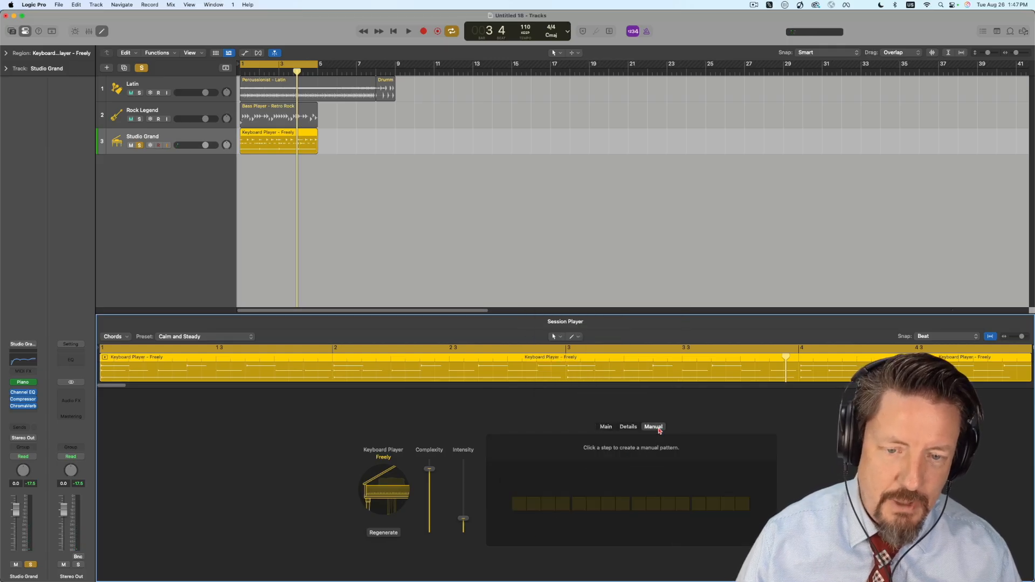
pyautogui.click(605, 428)
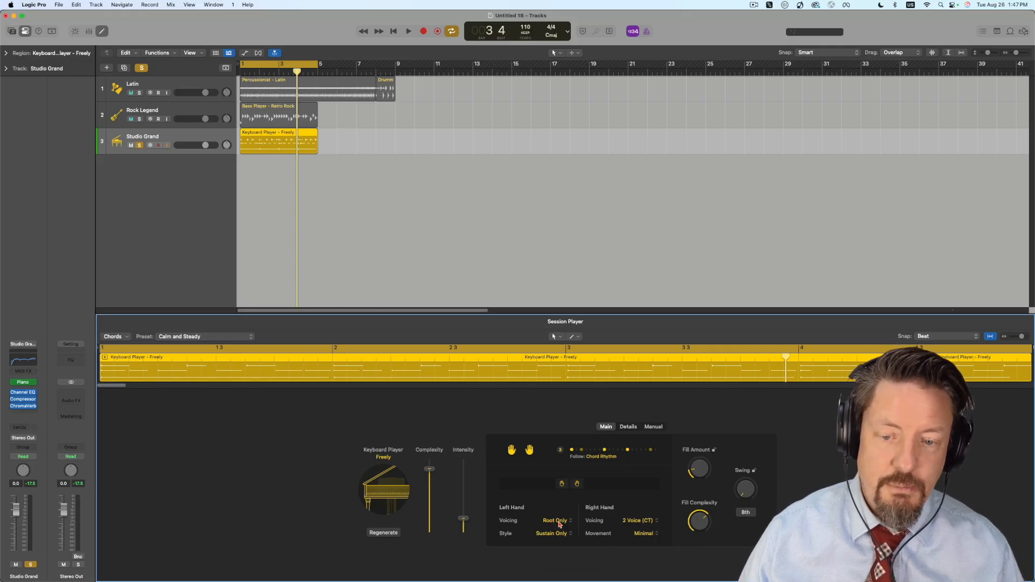
# - Set the keyboard player's left-hand voicing to Root, Fifth & Octave and listen to the result
pyautogui.click(559, 524)
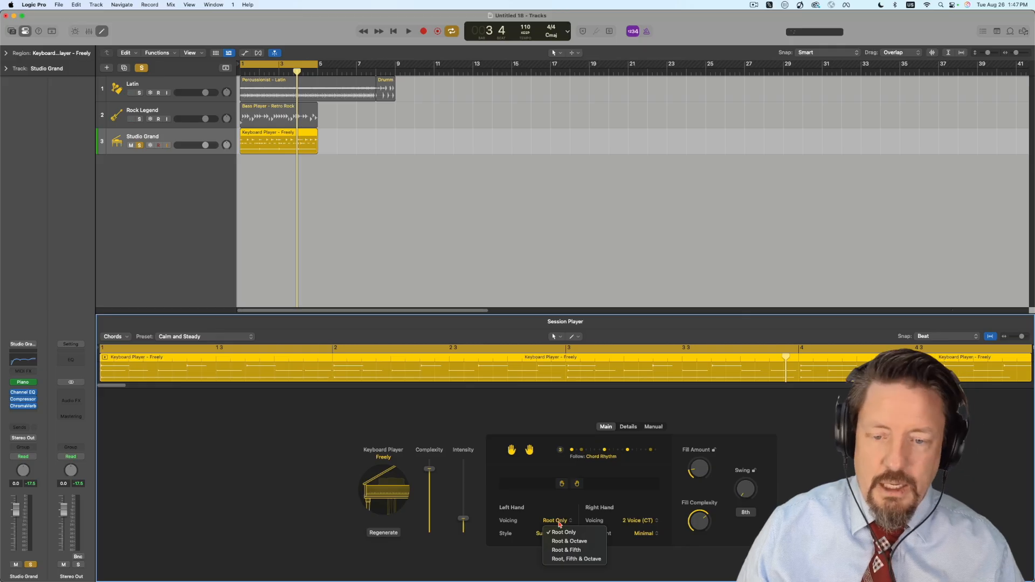
pyautogui.click(579, 559)
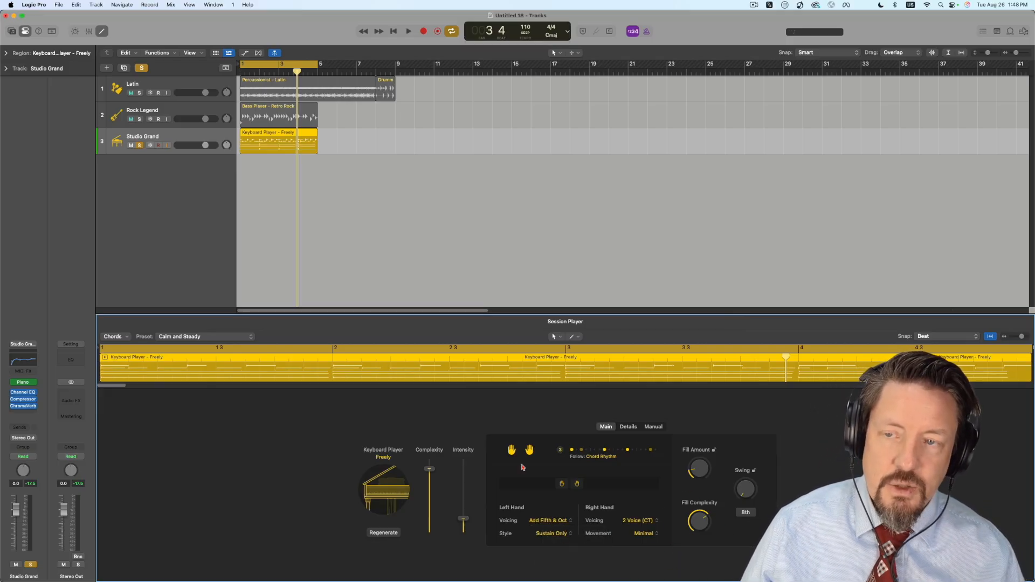
pyautogui.press('space')
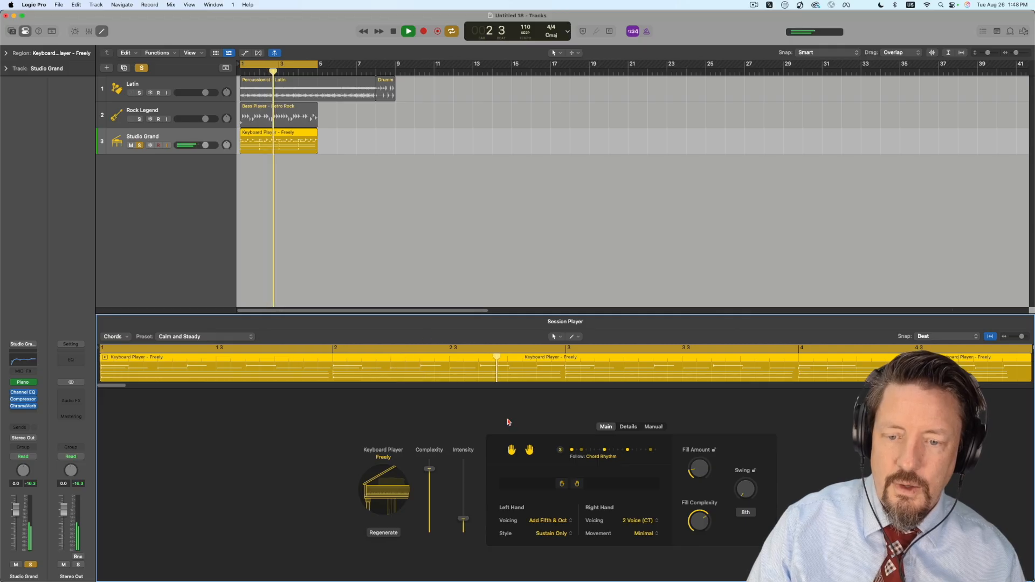
pyautogui.press('space')
# - Set the keyboard player's left-hand style to Steady 8ths and audition the part
pyautogui.click(551, 534)
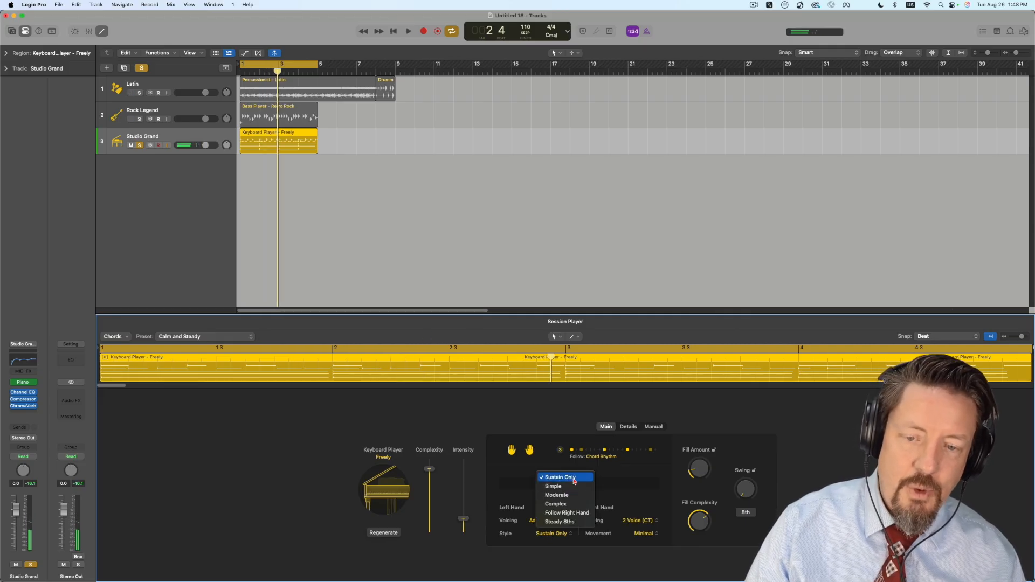
pyautogui.click(565, 521)
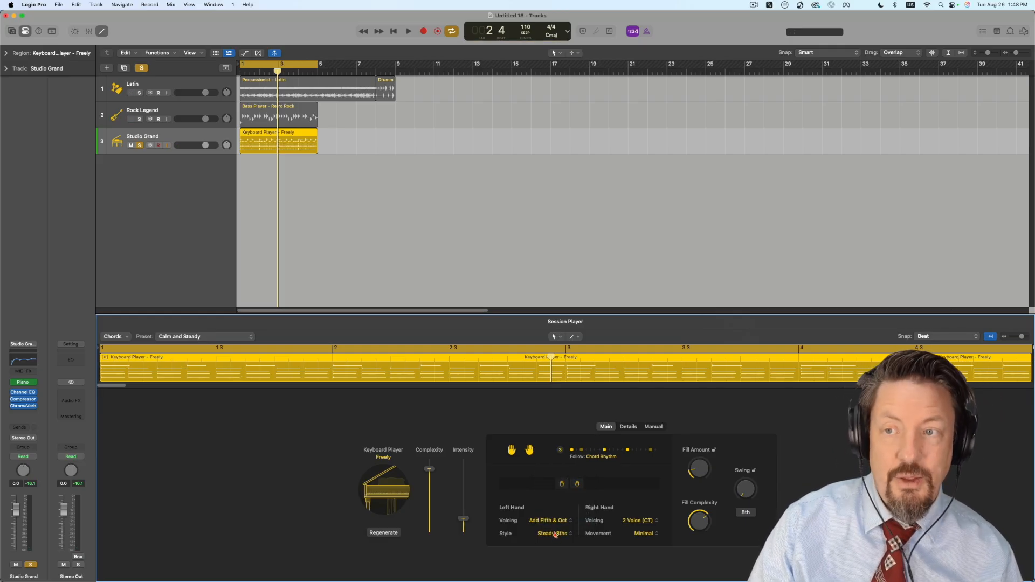
pyautogui.press('space')
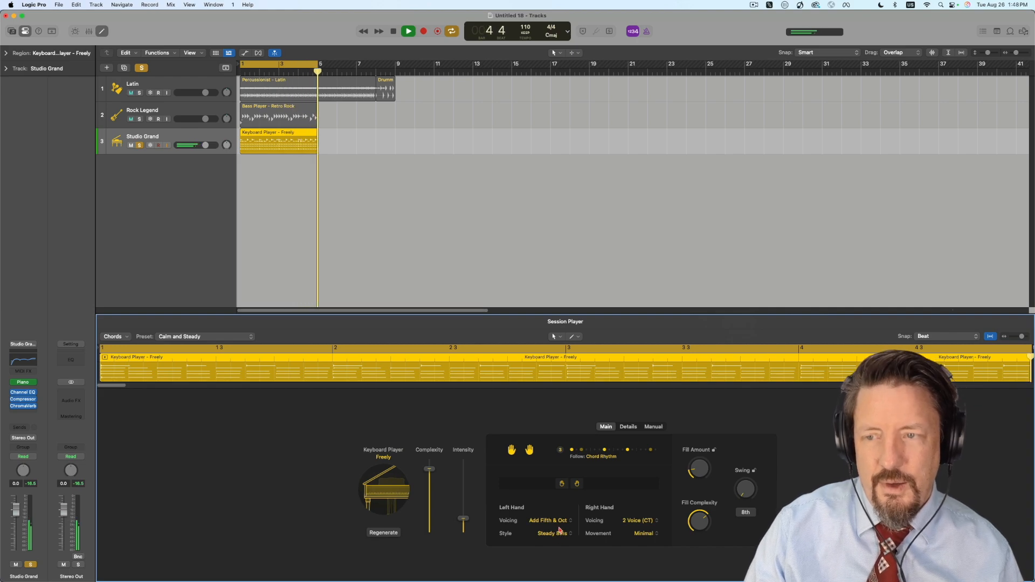
pyautogui.press('space')
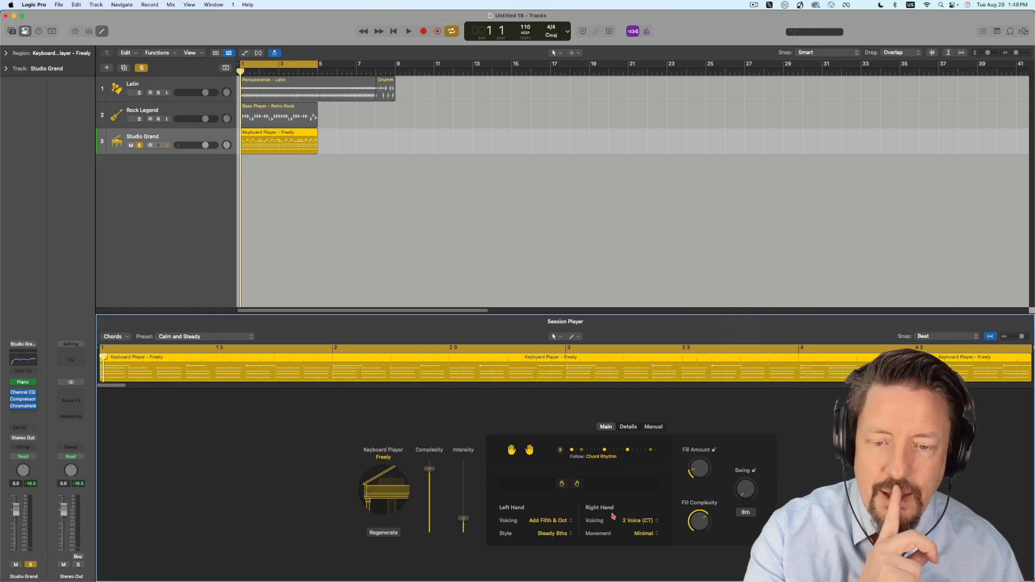
# - Set the keyboard player's right-hand voicing to 4+ Voice (Fixed Inversion) and play back the part
pyautogui.click(640, 522)
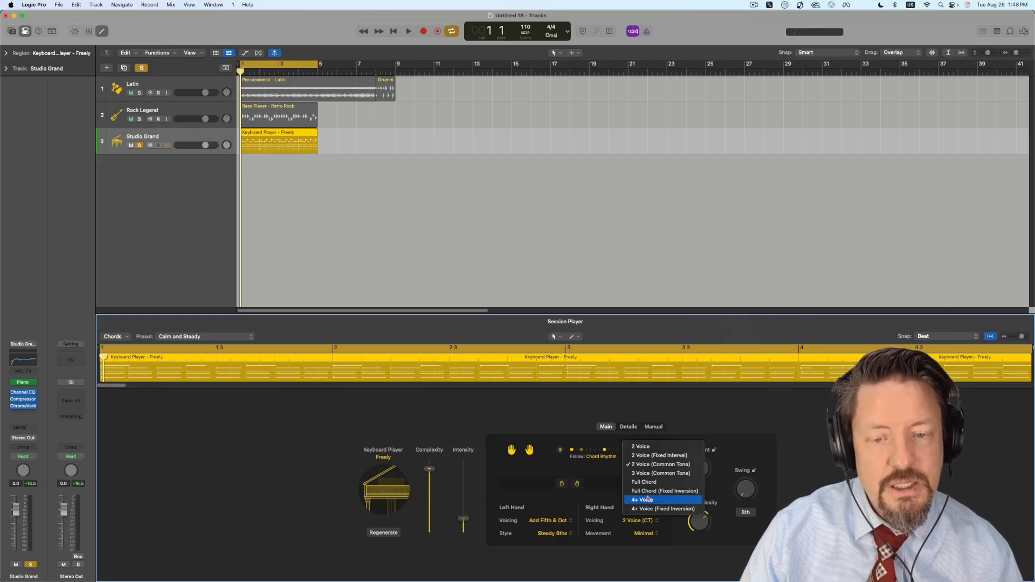
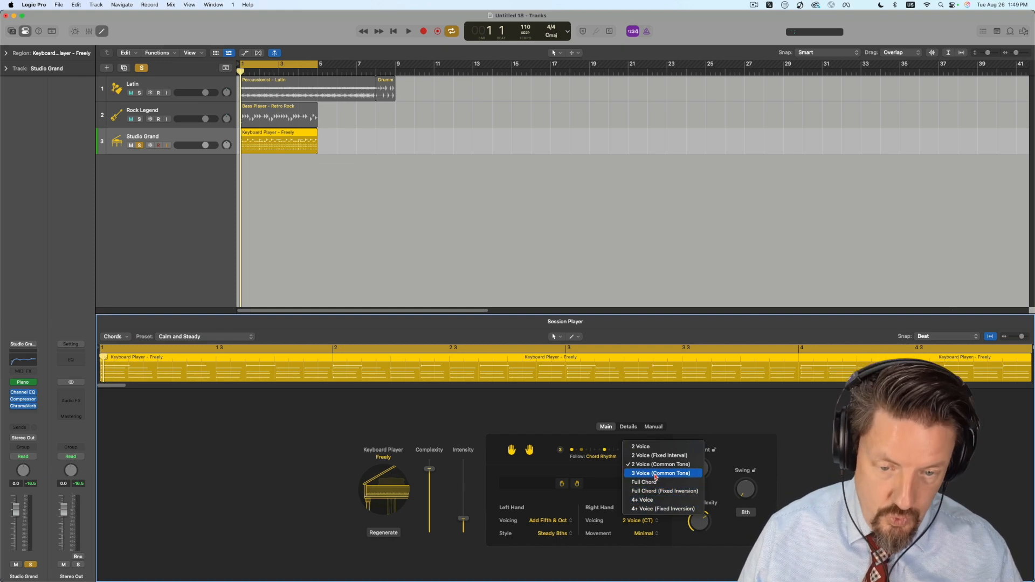
pyautogui.click(656, 512)
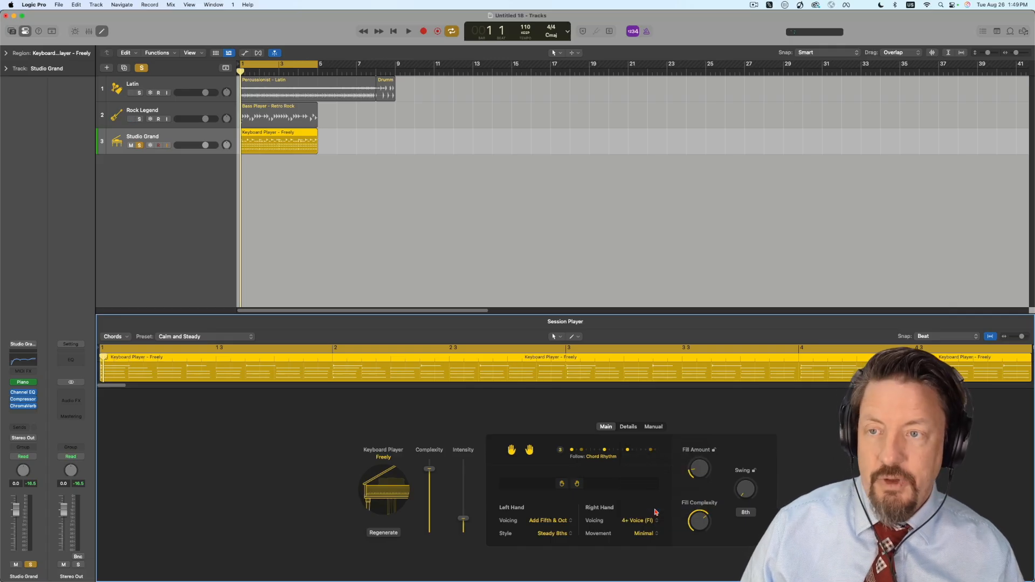
pyautogui.press('space')
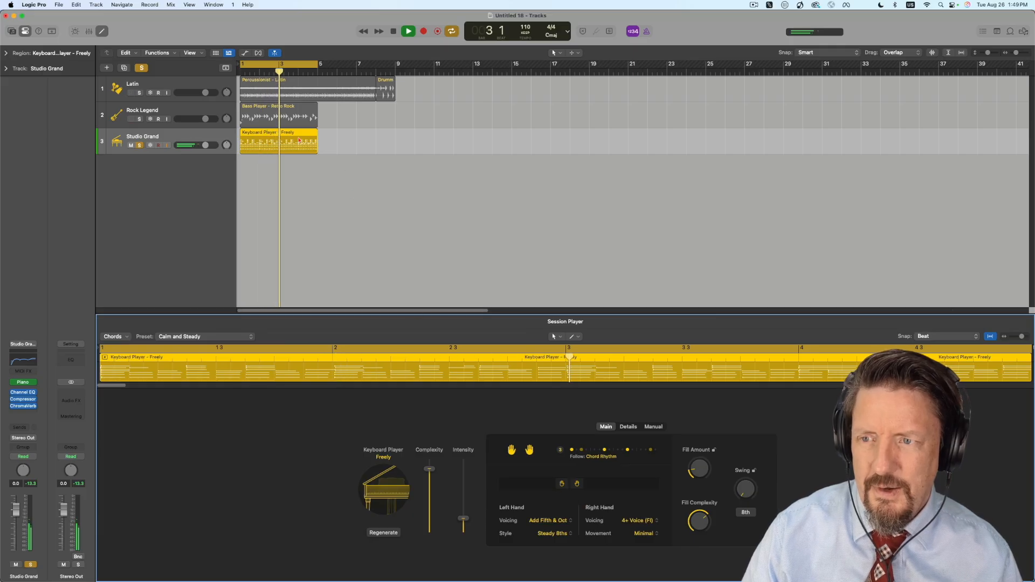
pyautogui.press('space')
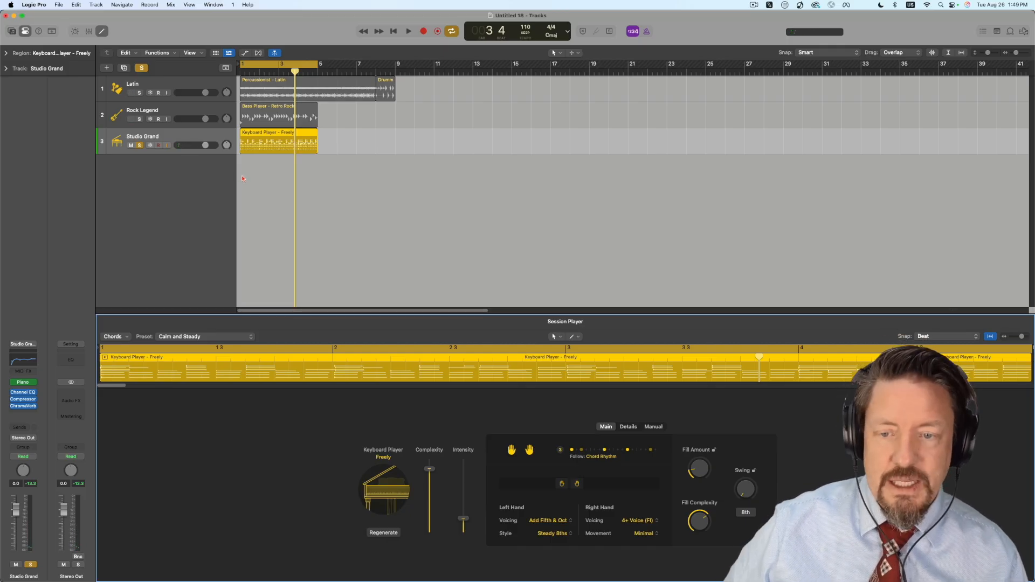
# - Convert the keyboard player region on the Studio Grand track to a MIDI region and enlarge the editor area
pyautogui.rightClick(268, 139)
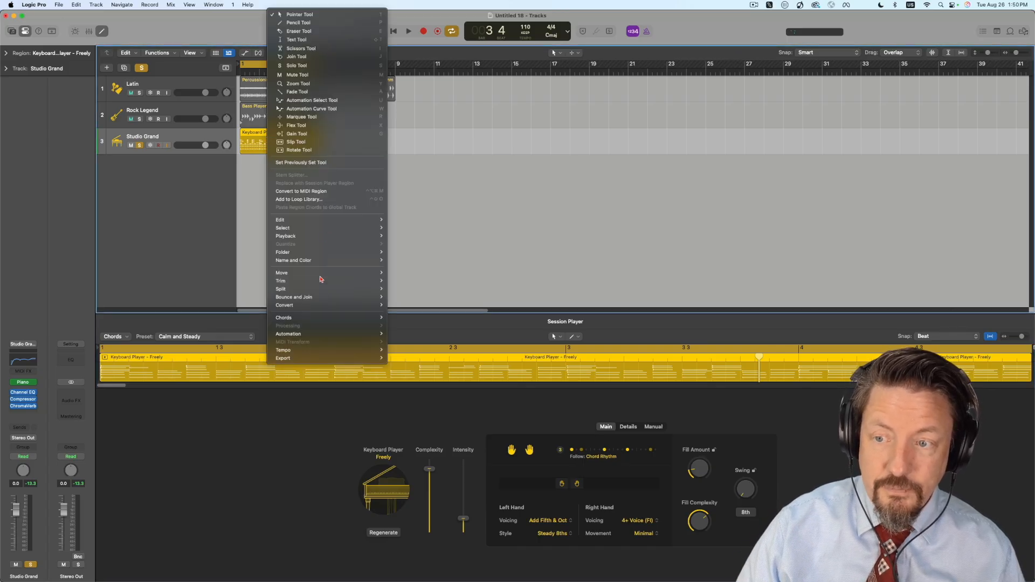
pyautogui.moveTo(314, 305)
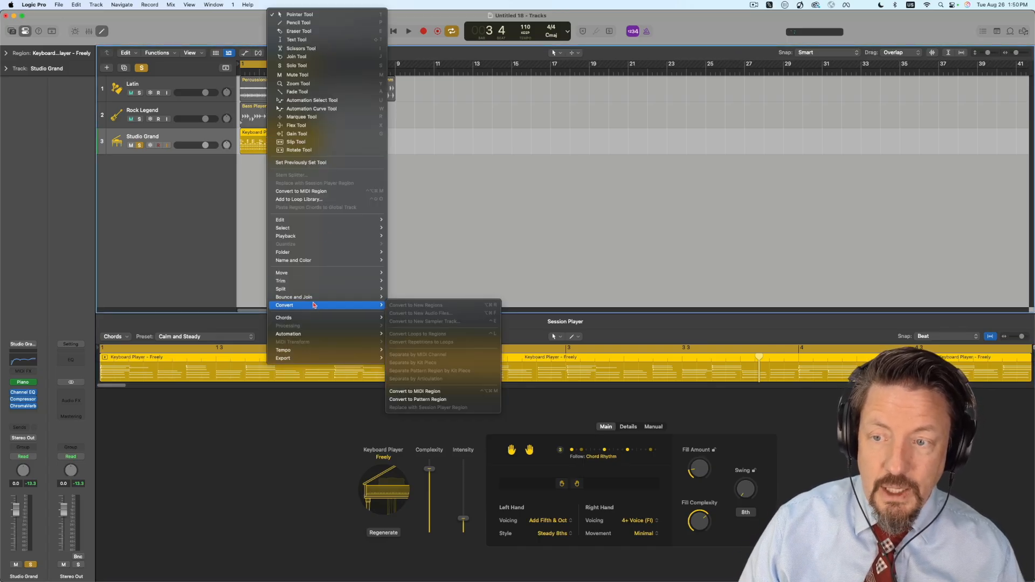
pyautogui.click(429, 392)
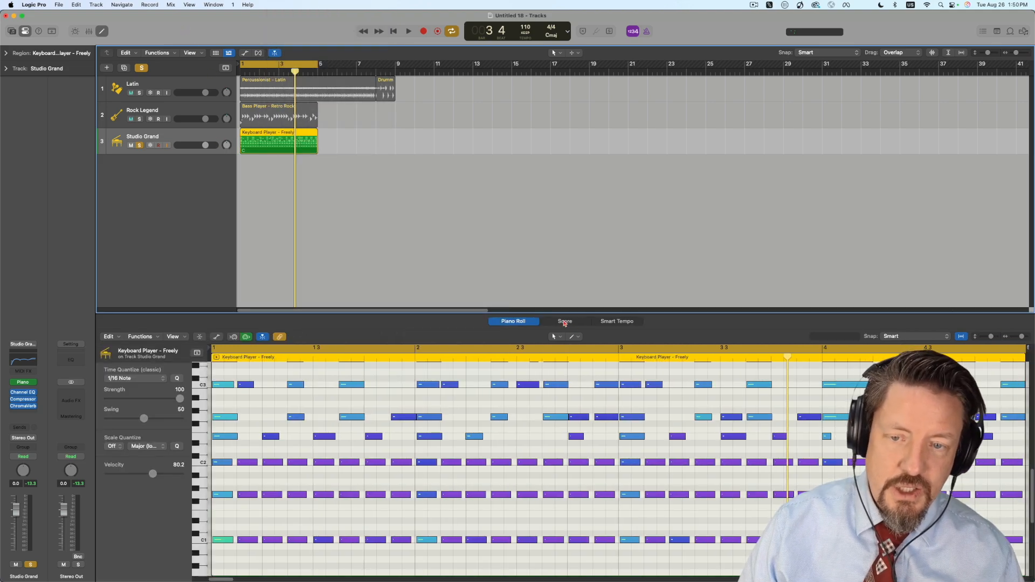
pyautogui.moveTo(546, 314); pyautogui.dragTo(553, 251)
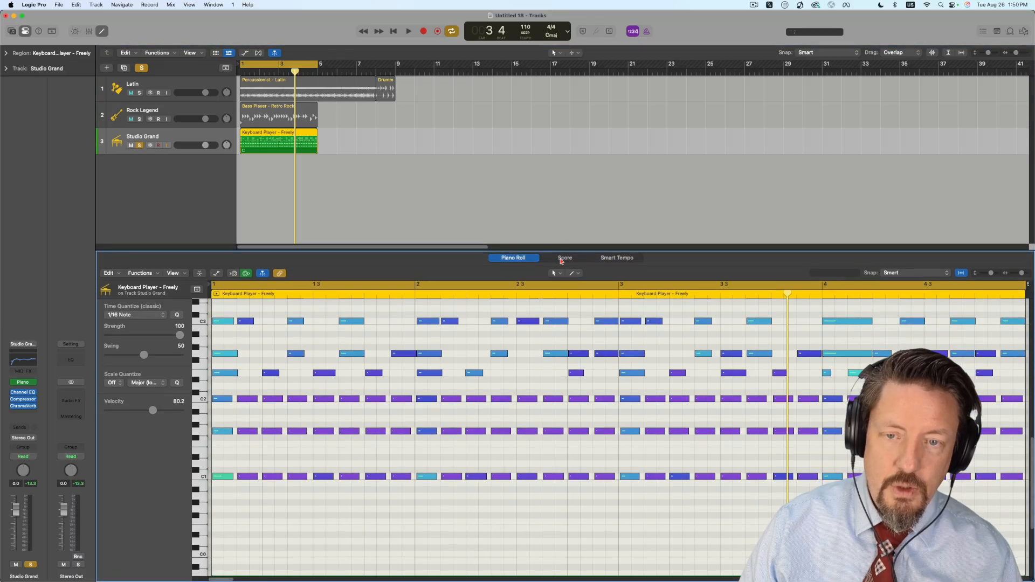
# - Show the converted keyboard region as notation in page view and set its staff style to Piano
pyautogui.click(564, 258)
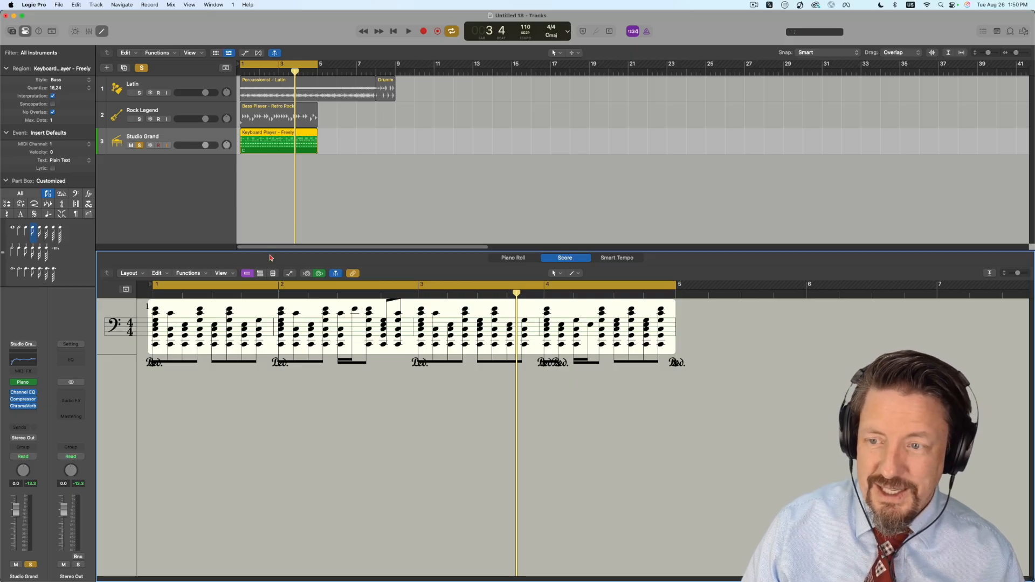
pyautogui.click(273, 273)
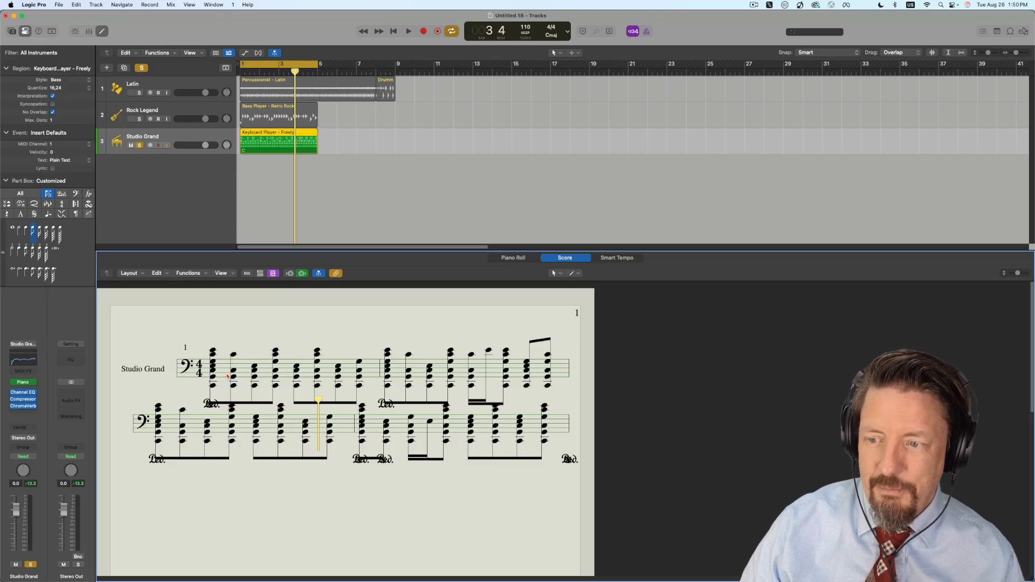
pyautogui.click(66, 81)
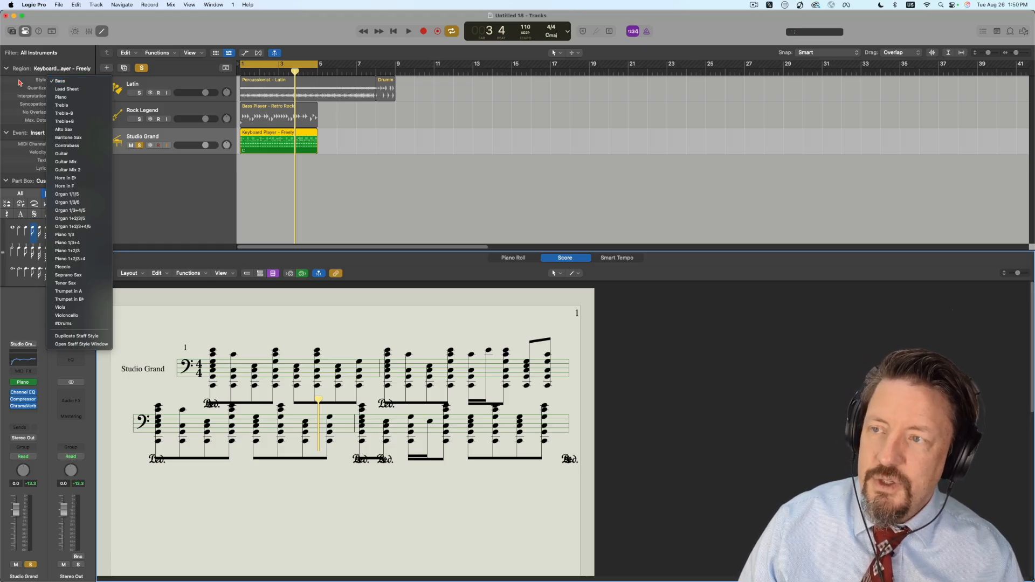
pyautogui.click(84, 100)
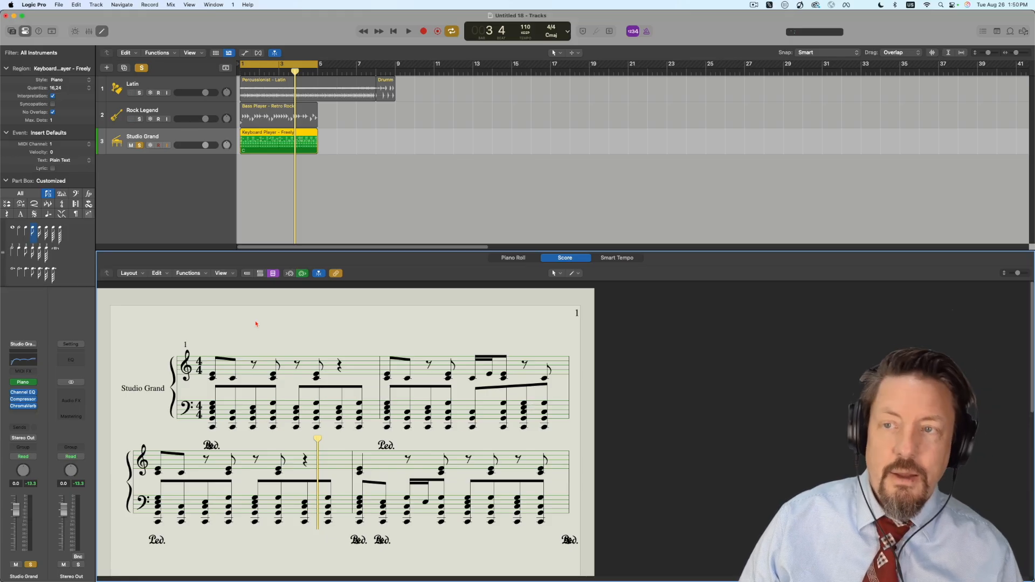
# - Replace the keyboard MIDI region with a Session Player region and turn off solo on the Studio Grand track
pyautogui.rightClick(266, 133)
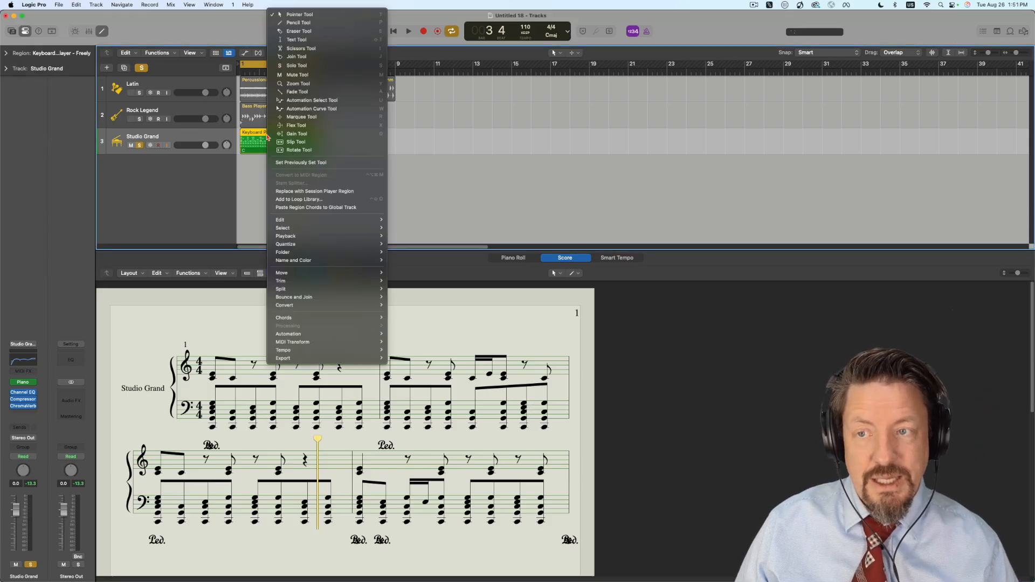
pyautogui.moveTo(295, 305)
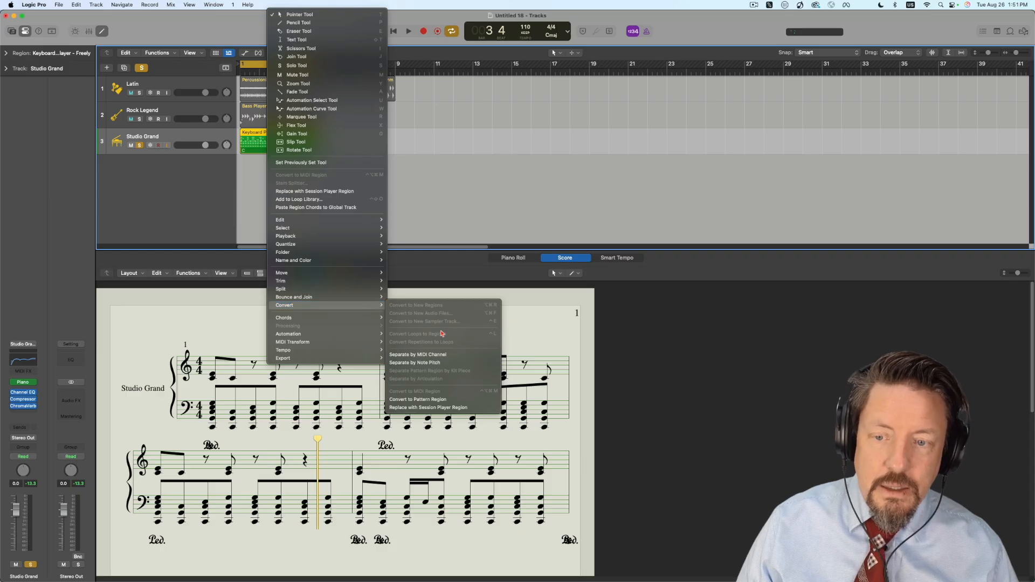
pyautogui.click(442, 408)
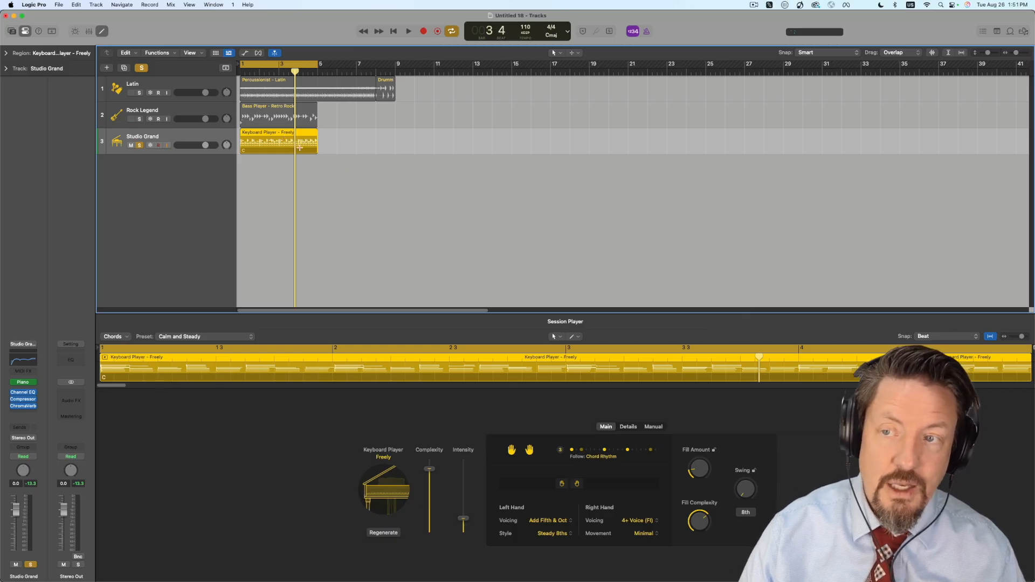
pyautogui.click(139, 145)
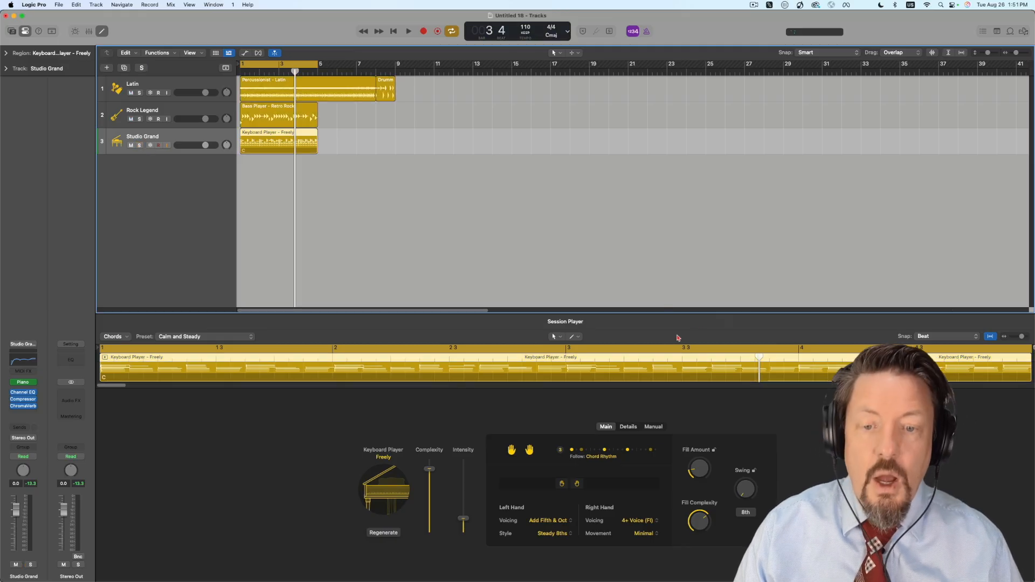
# - Set the keyboard player's Grace Notes to 42% in its details, and return to the main performance settings
pyautogui.click(628, 426)
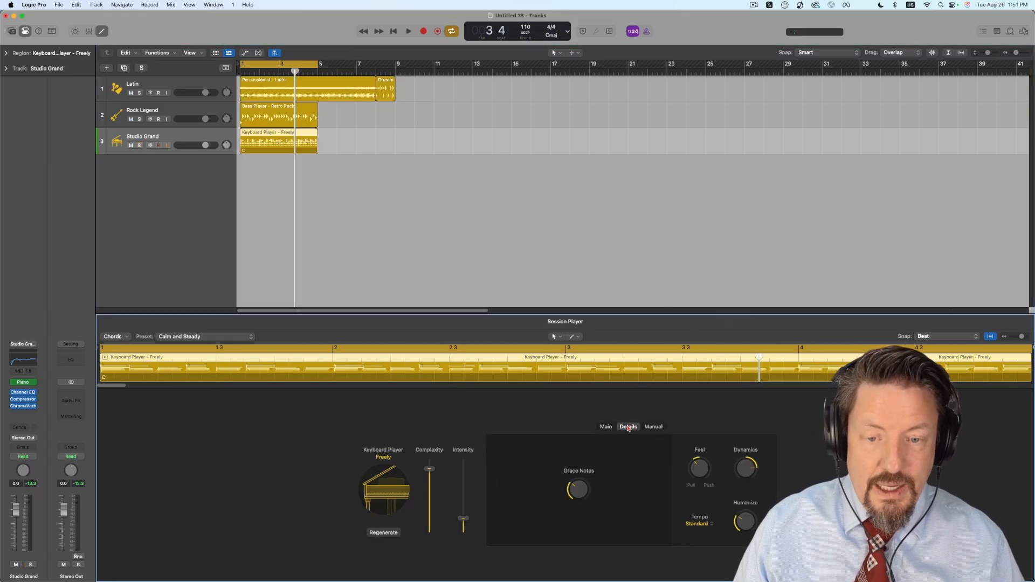
pyautogui.moveTo(575, 490)
pyautogui.mouseDown()
pyautogui.moveTo(574, 428)
pyautogui.moveTo(564, 483)
pyautogui.mouseUp()
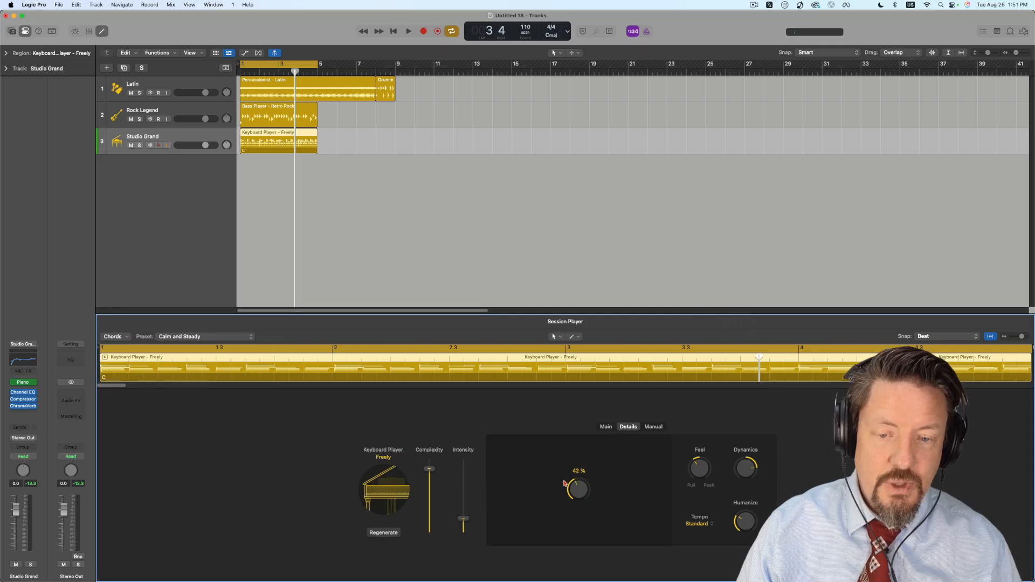
pyautogui.click(653, 427)
pyautogui.click(606, 426)
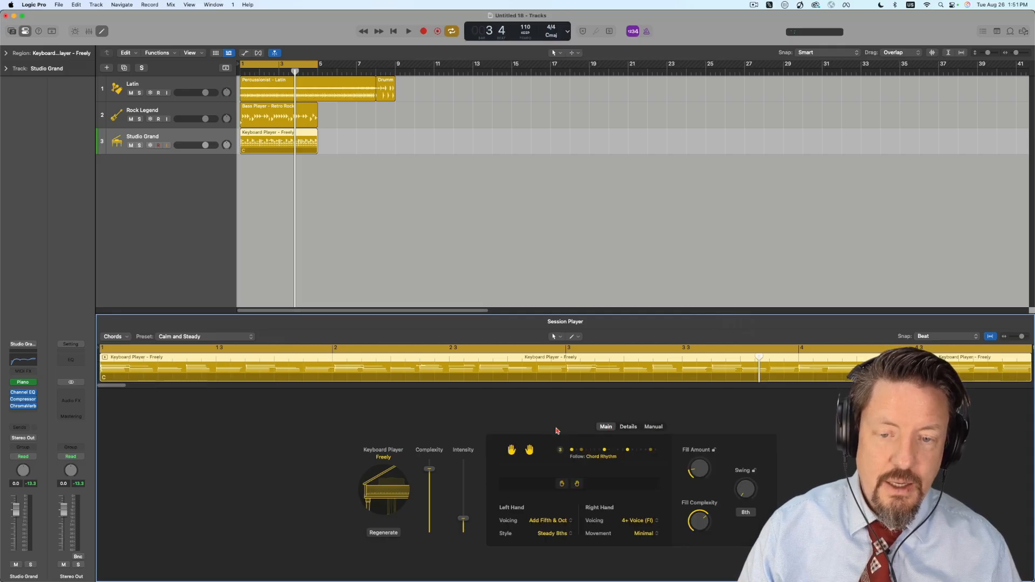
# - Change the keyboard player's style to Broken Chords, and look through its details and manual pattern settings
pyautogui.click(396, 492)
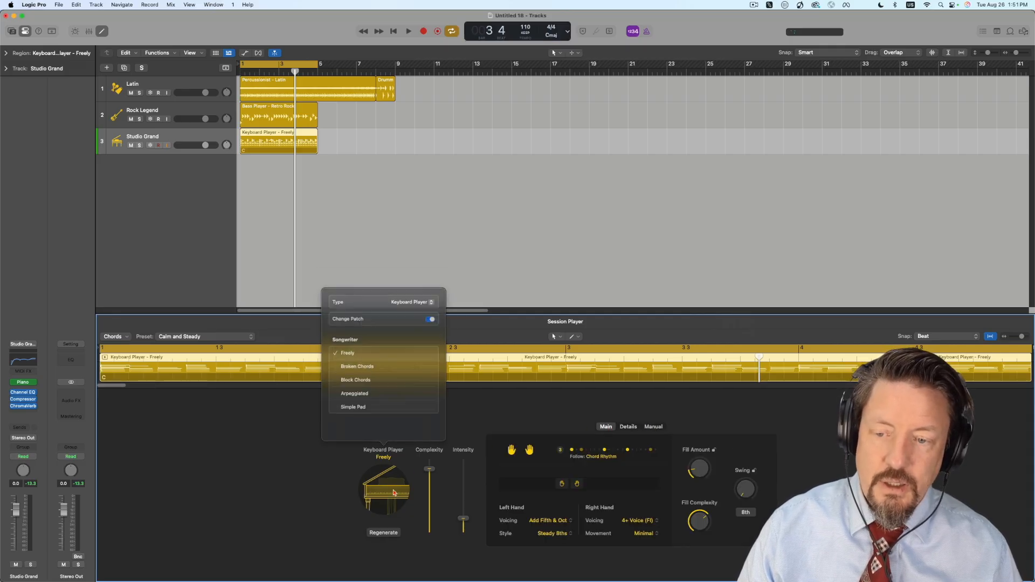
pyautogui.click(360, 358)
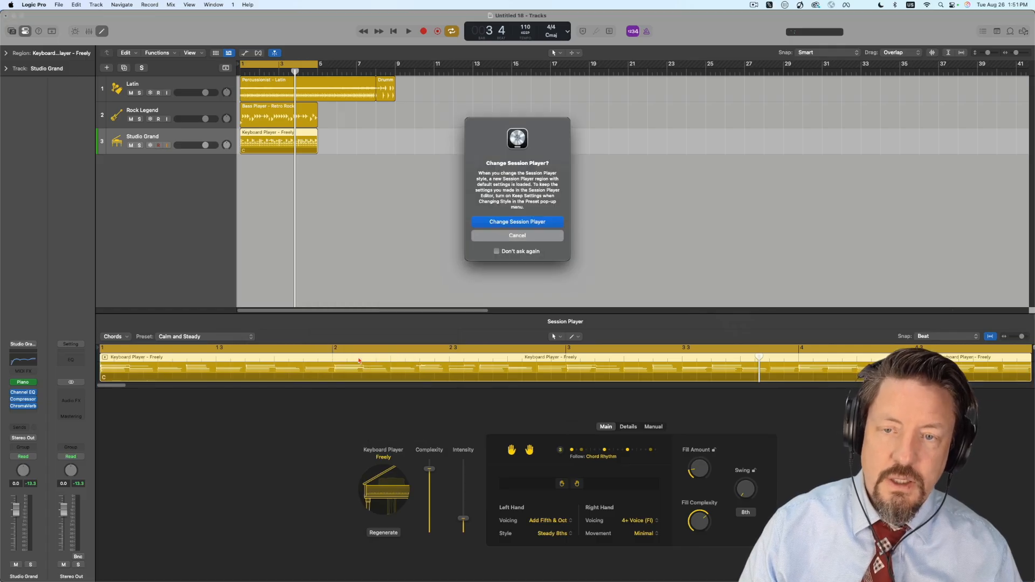
pyautogui.click(492, 225)
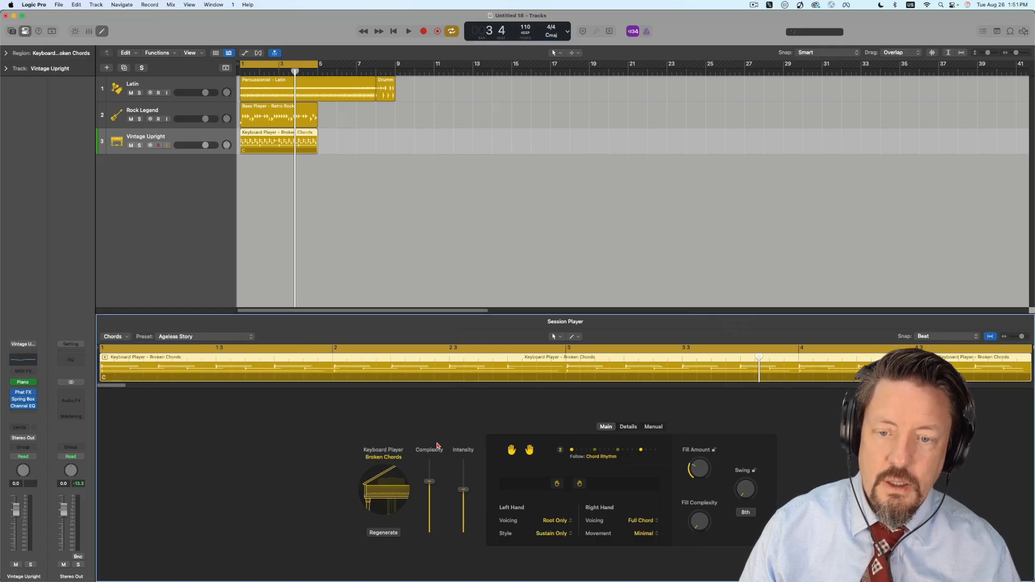
pyautogui.click(630, 428)
pyautogui.click(655, 428)
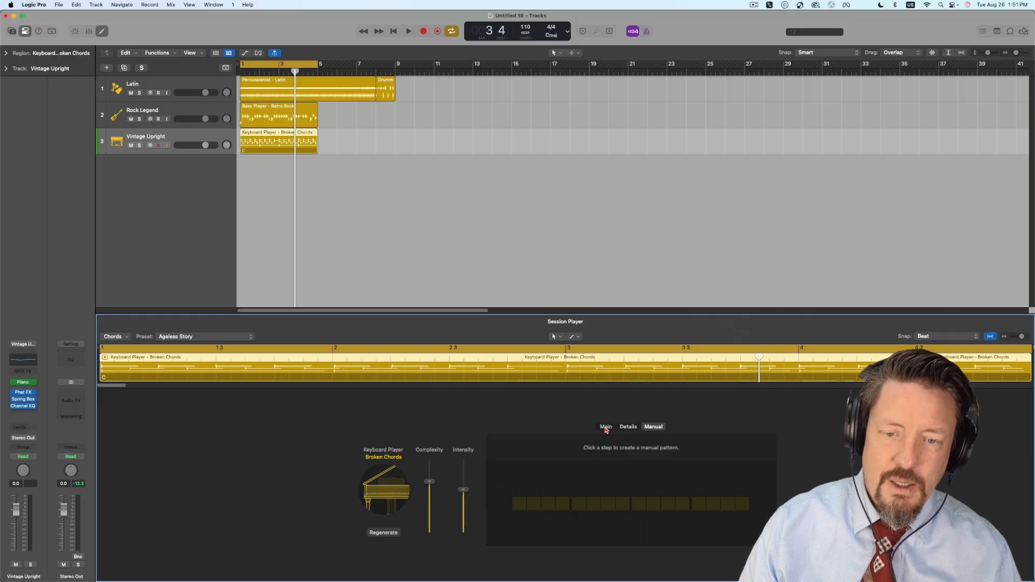
# - Return to the keyboard player's main performance settings and look through the available Broken Chords presets
pyautogui.click(606, 428)
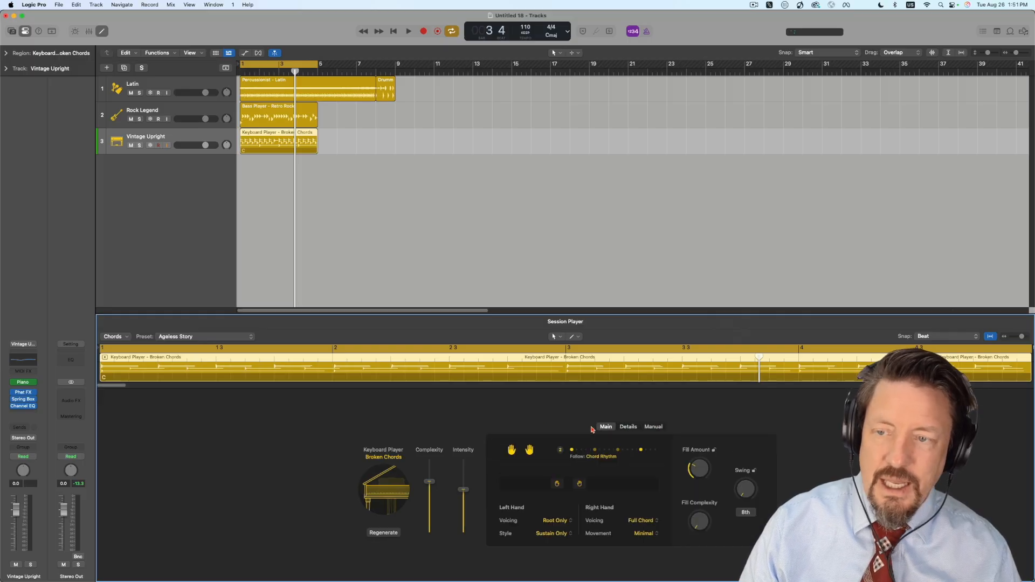
pyautogui.click(210, 337)
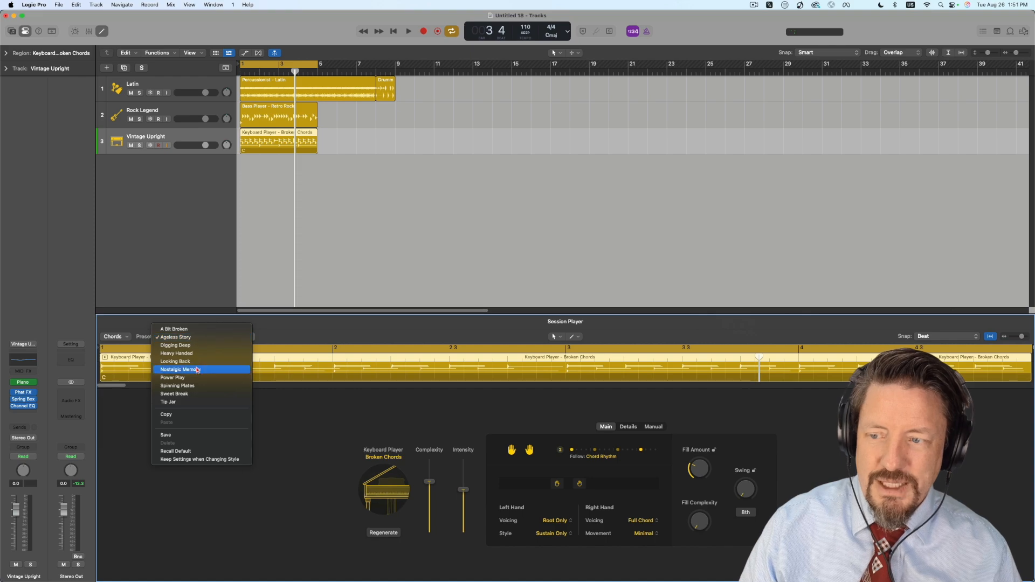
pyautogui.click(404, 414)
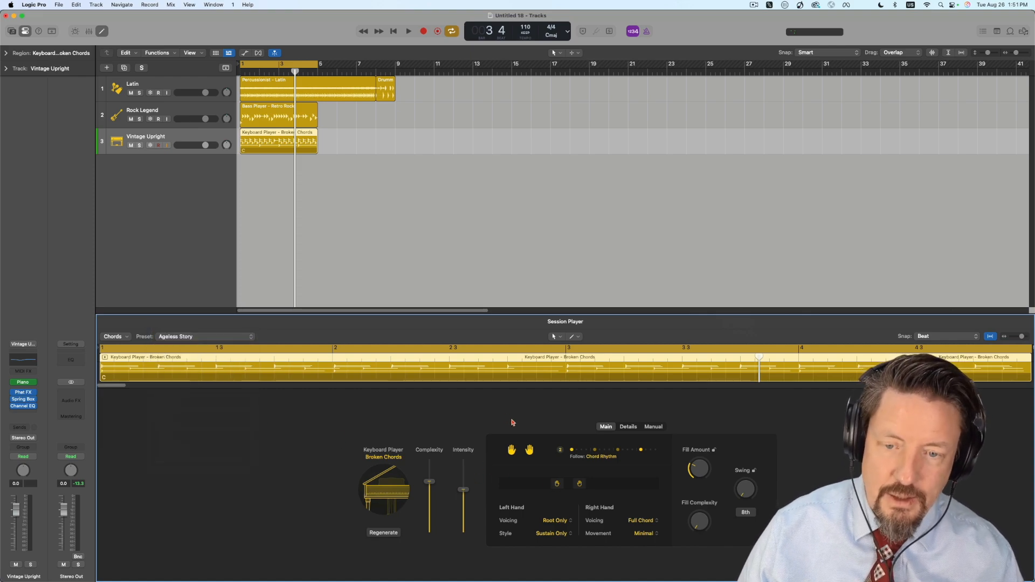
# - Try the Block Chords style on the keyboard player, audition it with its track soloed, and look through its presets
pyautogui.click(393, 490)
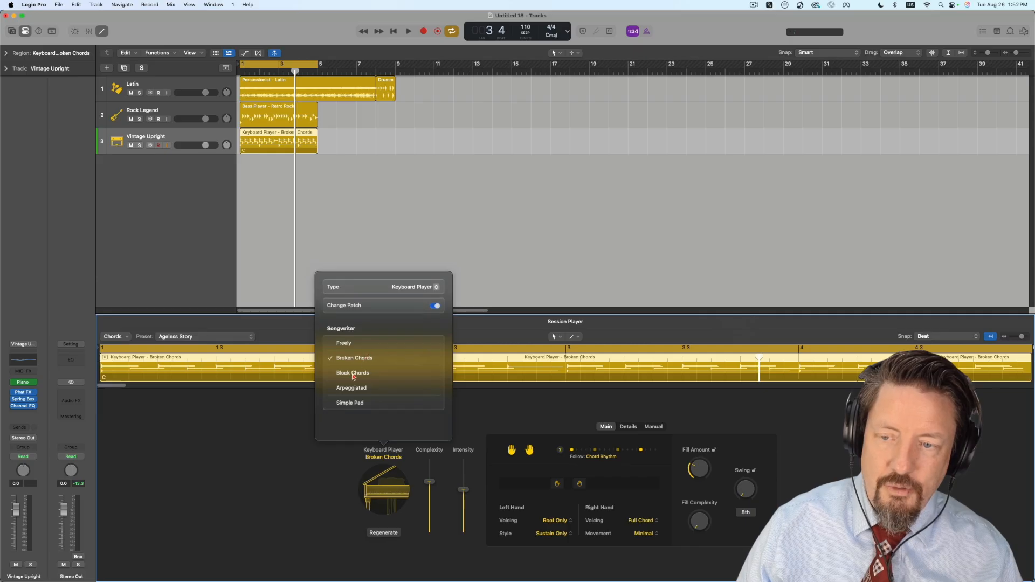
pyautogui.click(353, 375)
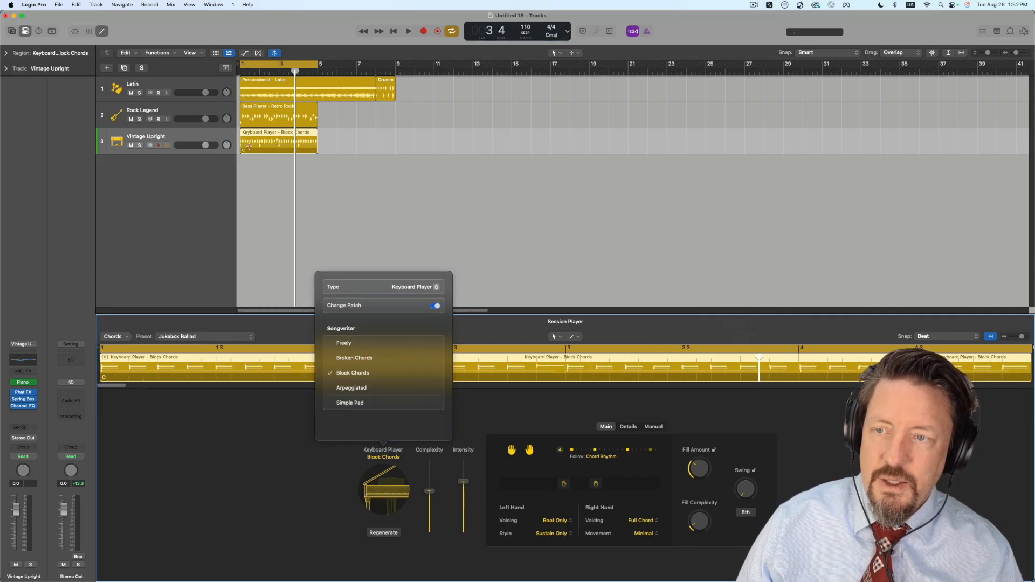
pyautogui.click(299, 404)
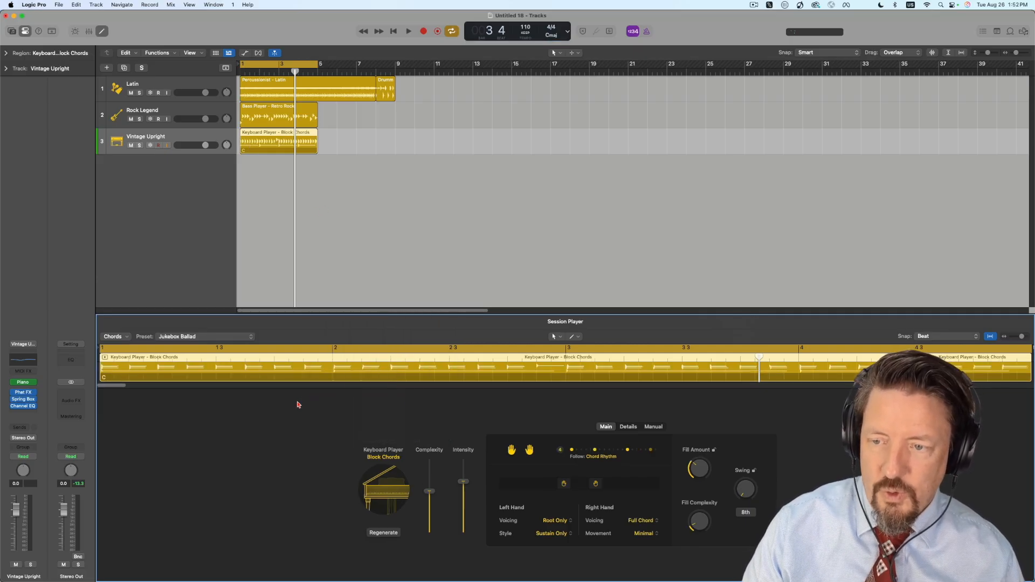
pyautogui.press('space')
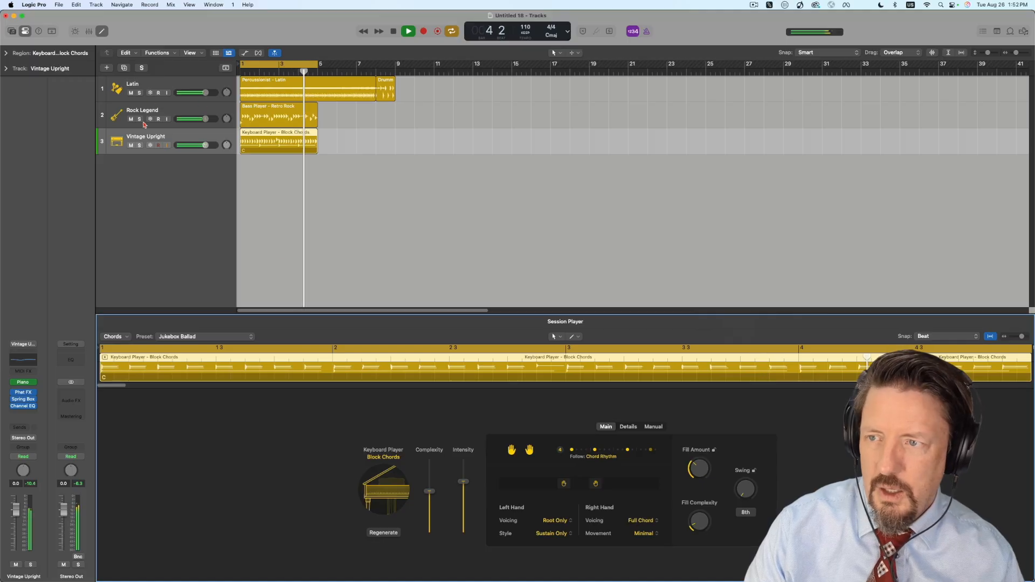
pyautogui.click(139, 146)
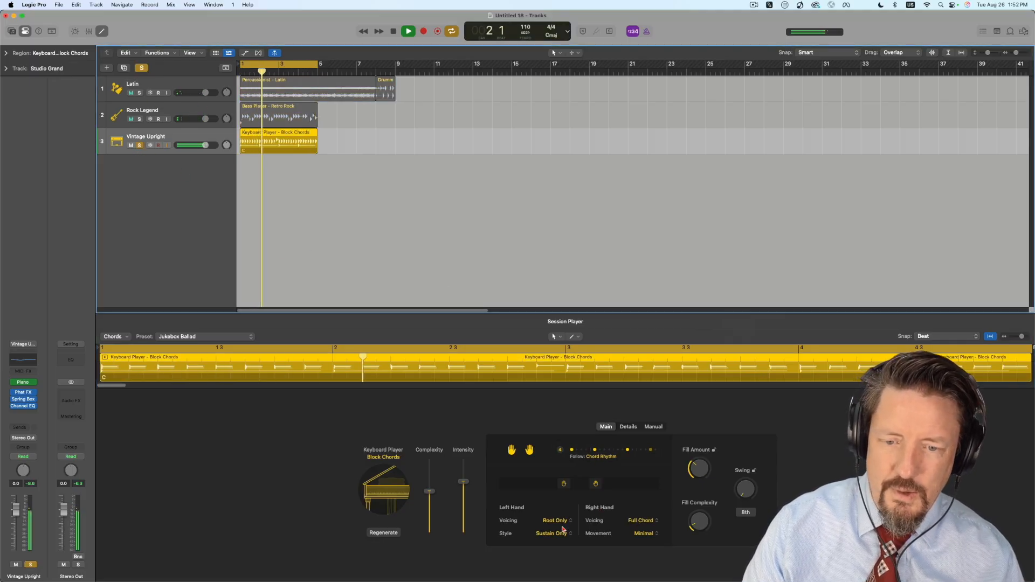
pyautogui.press('space')
pyautogui.click(210, 336)
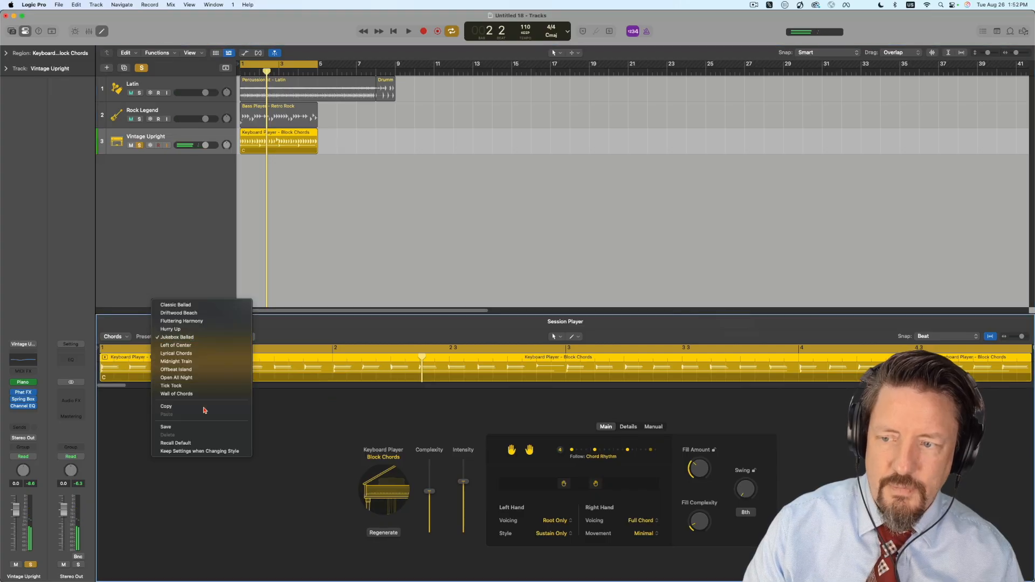
pyautogui.click(383, 432)
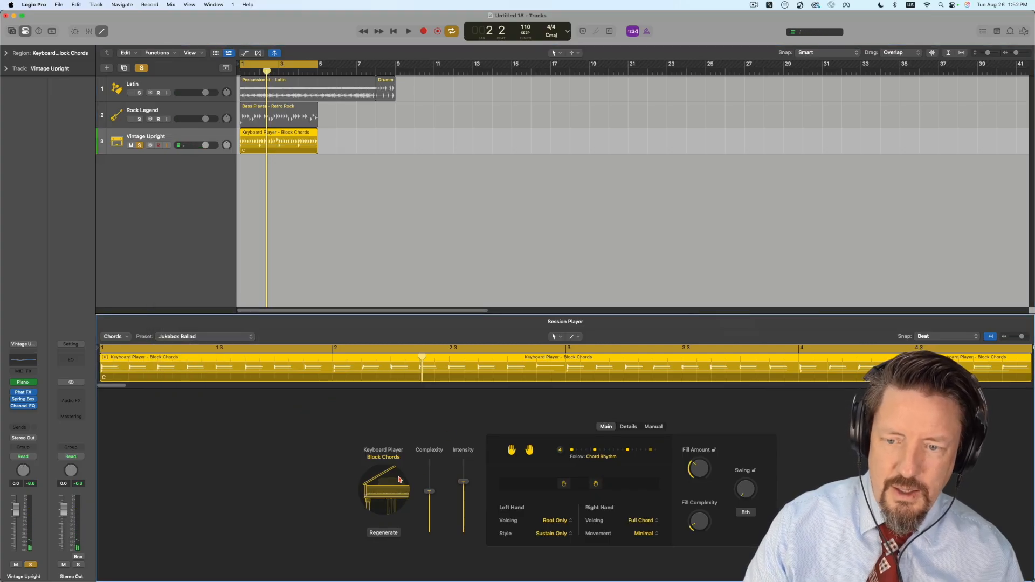
# - Try the Arpeggiated style on the keyboard player, audition it, and view its rhythm pattern and follow-rhythm options
pyautogui.click(383, 454)
pyautogui.click(357, 389)
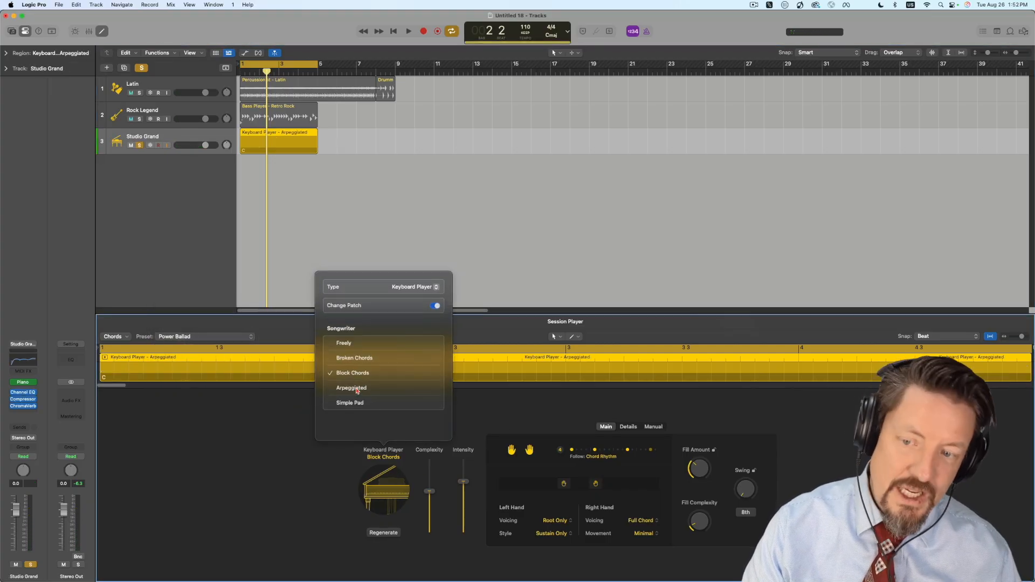
pyautogui.press('space')
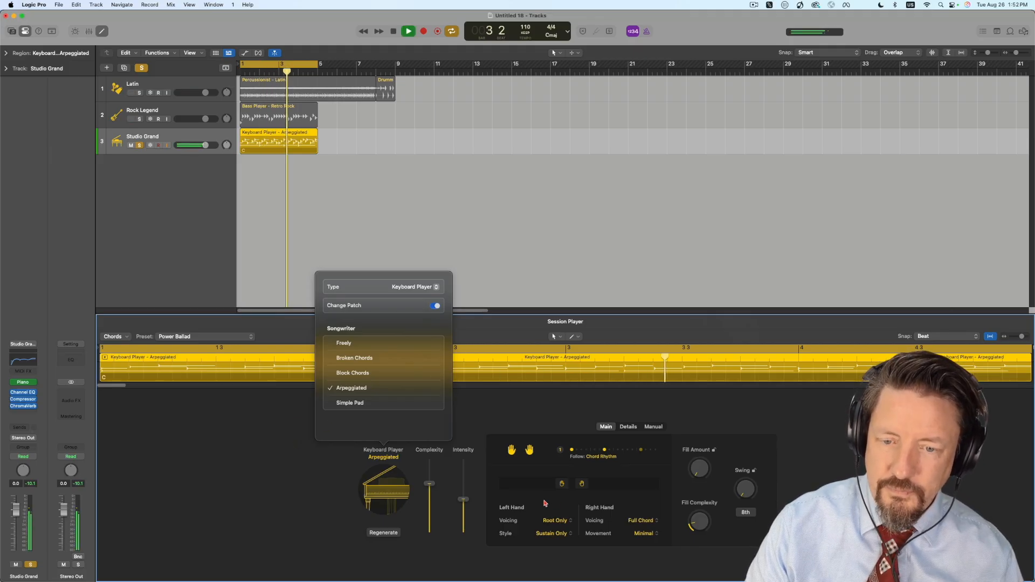
pyautogui.press('space')
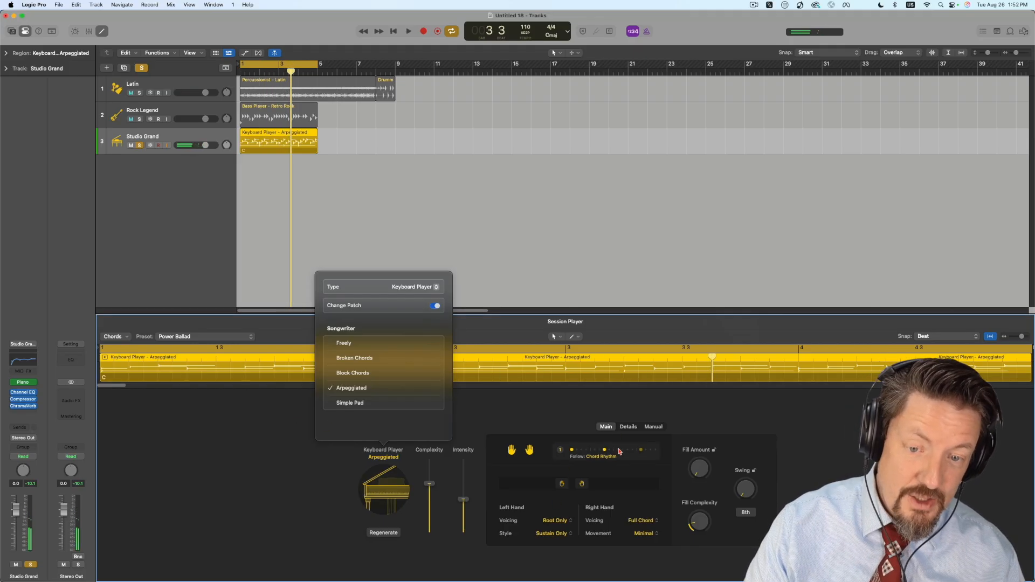
pyautogui.click(619, 451)
pyautogui.click(617, 451)
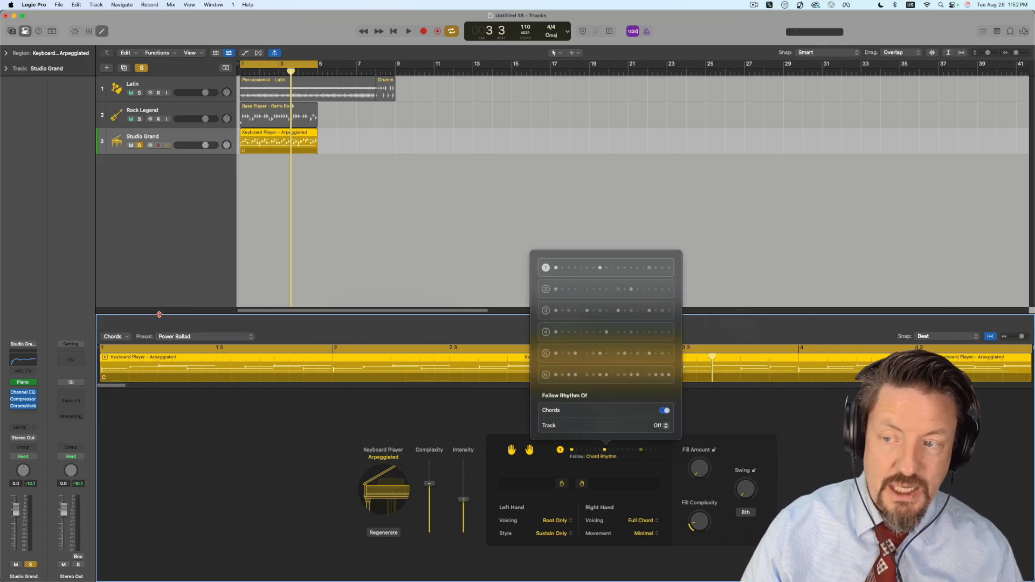
# - Try the Simple Pad style on the keyboard player and audition it
pyautogui.click(377, 493)
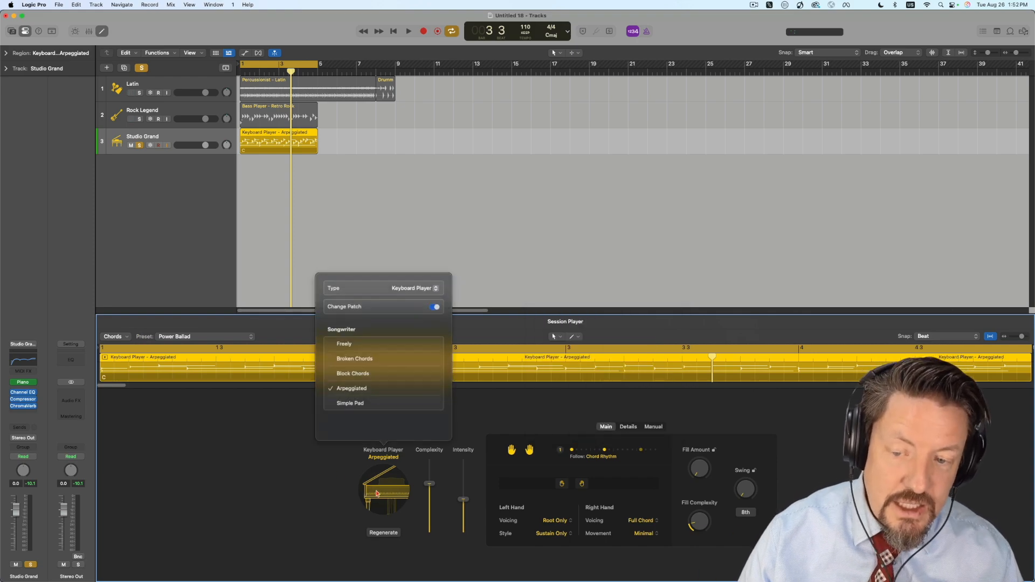
pyautogui.click(353, 403)
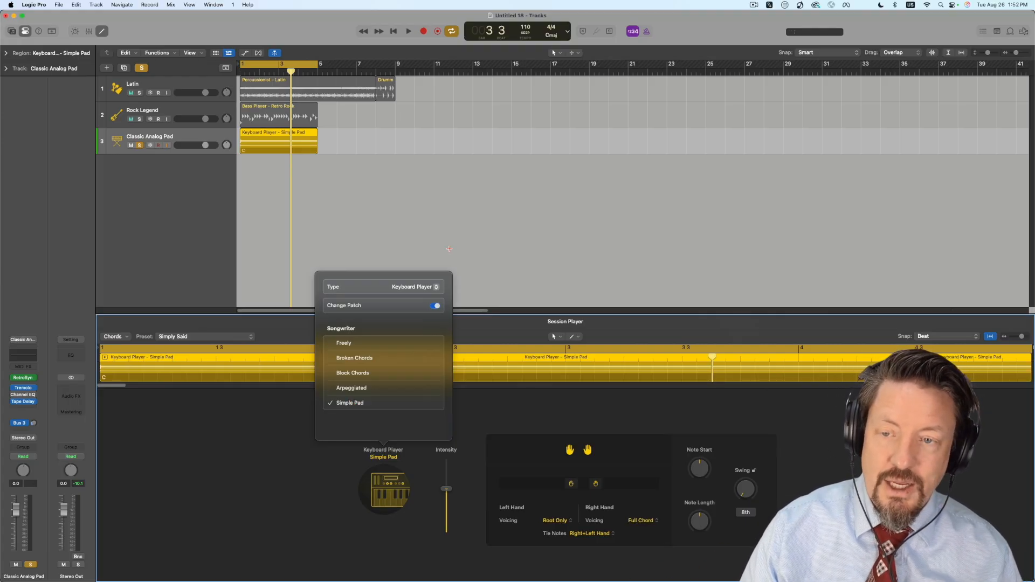
pyautogui.click(473, 331)
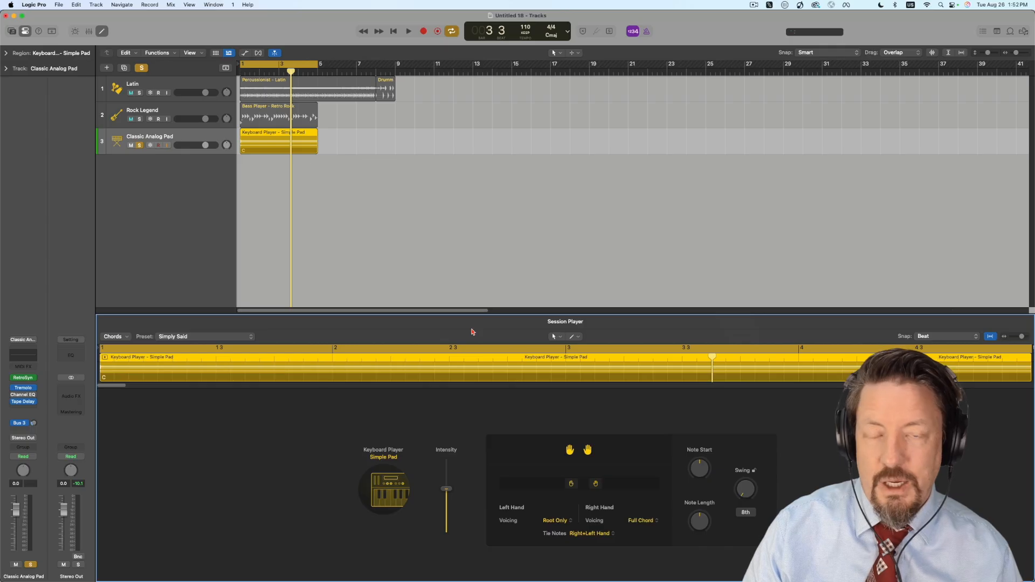
pyautogui.press('Return')
pyautogui.press('space')
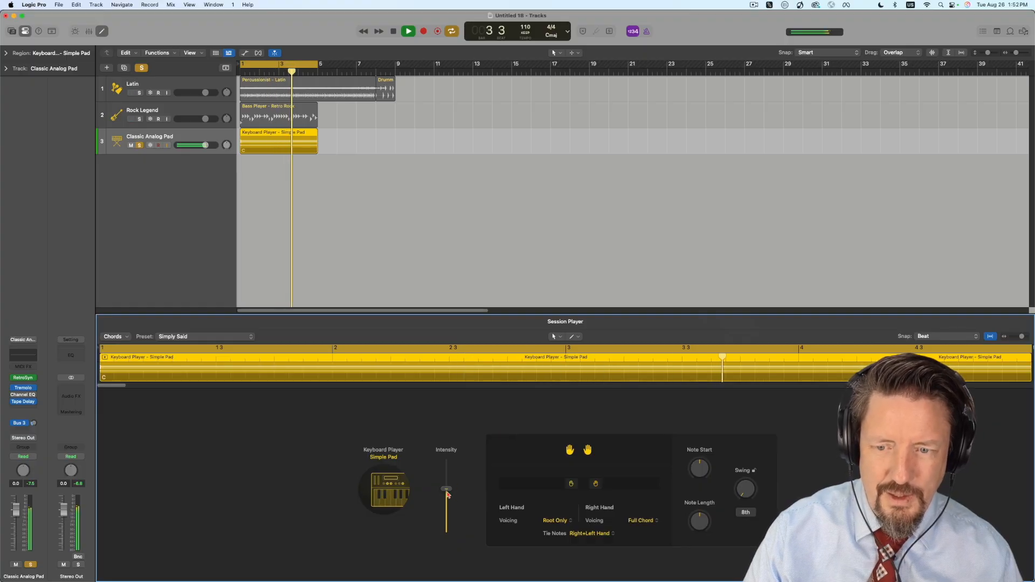
pyautogui.press('space')
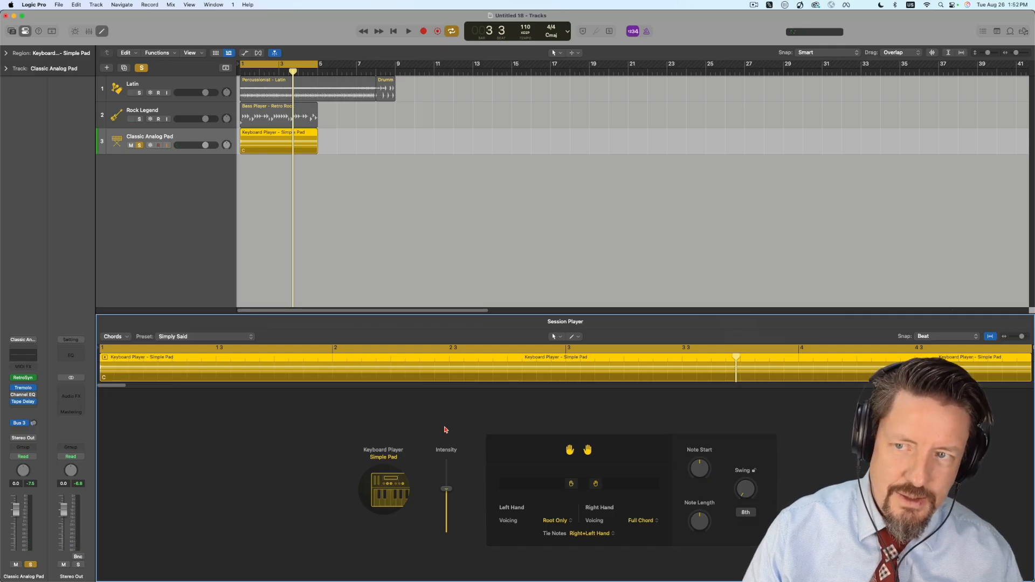
# - Set the keyboard player's style back to Broken Chords, check its details, and return to the main performance settings
pyautogui.click(397, 481)
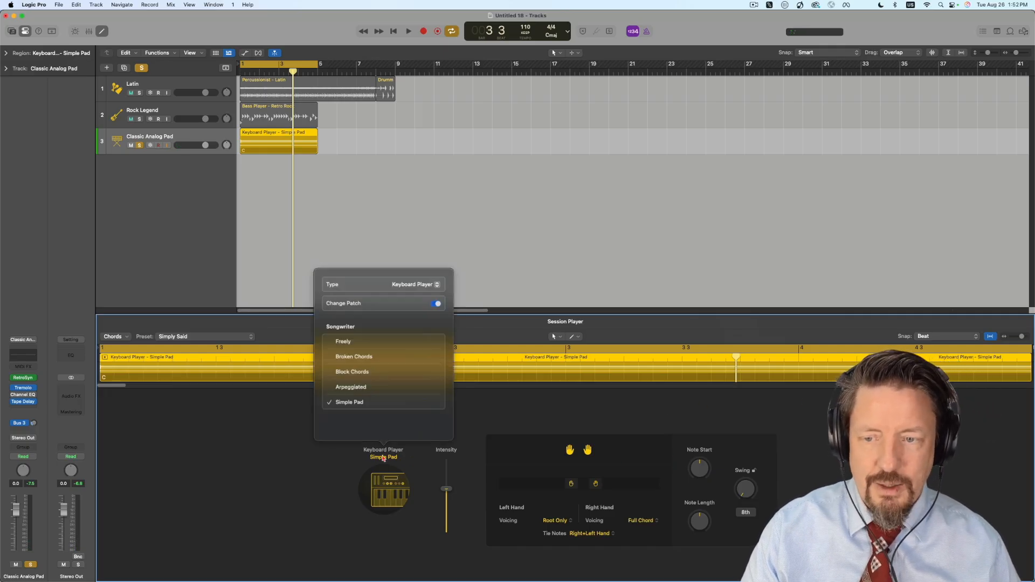
pyautogui.click(353, 359)
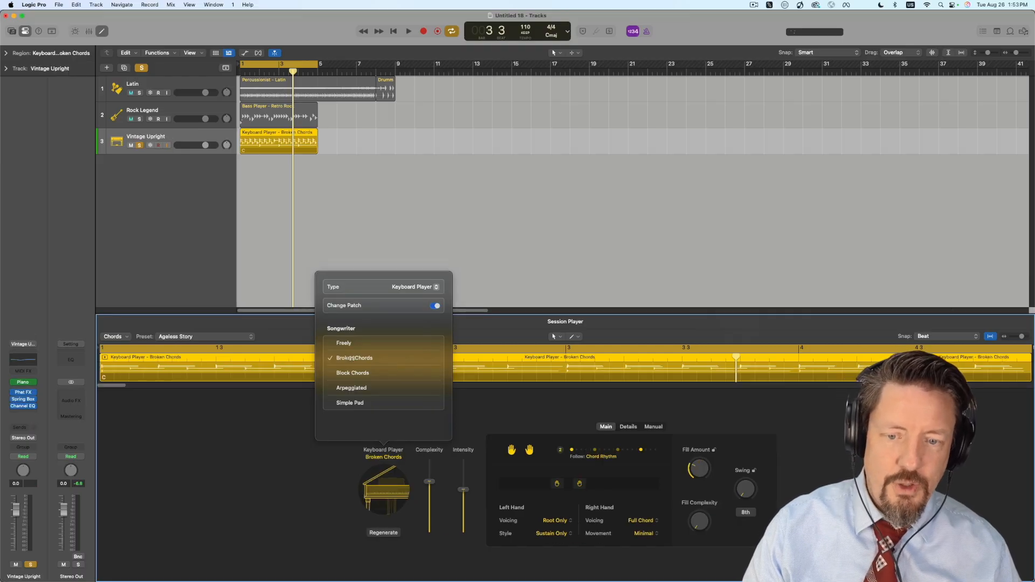
pyautogui.click(629, 428)
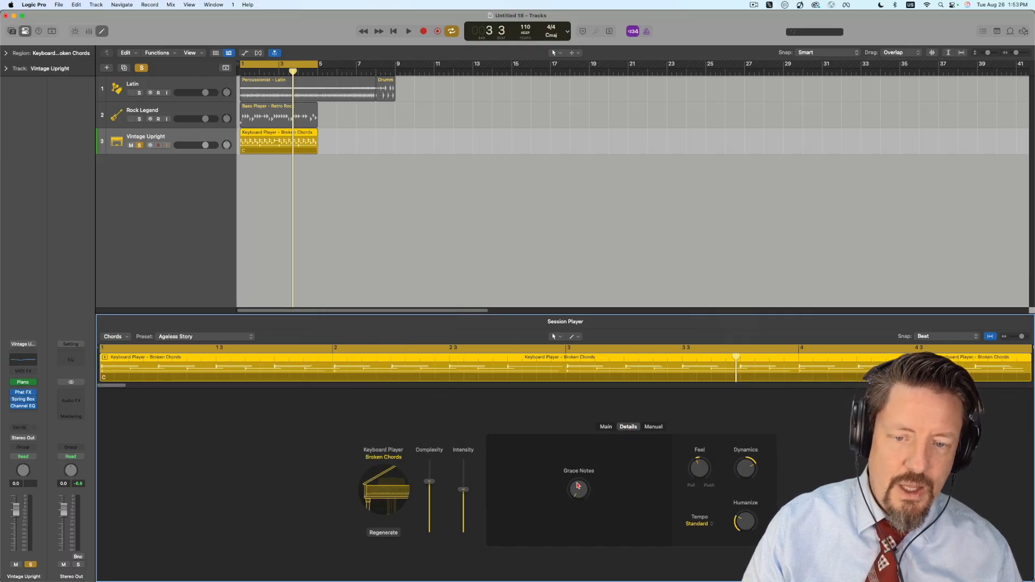
pyautogui.click(611, 428)
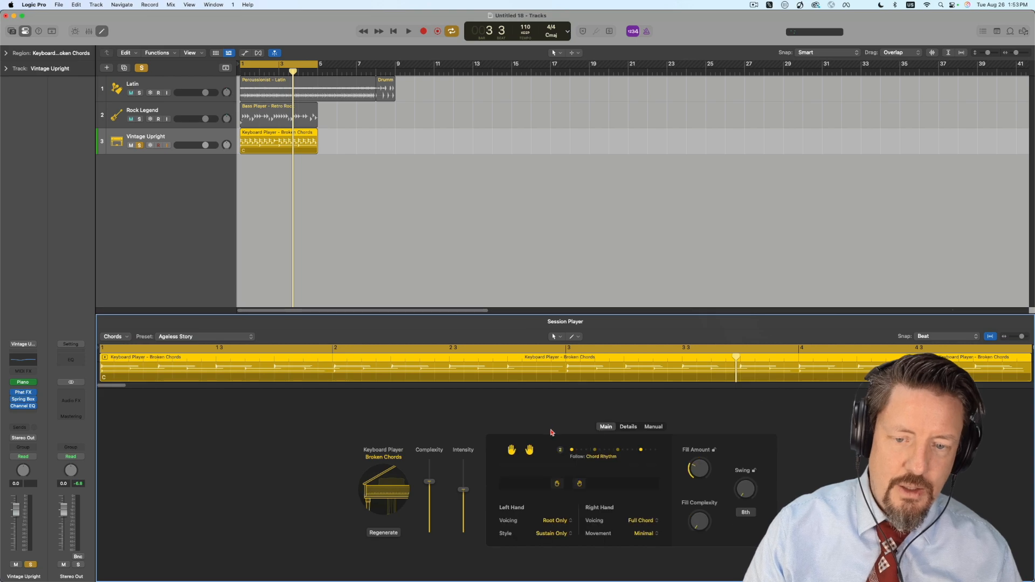
# - Shift the keyboard player's right hand slightly lower, audition the result, and turn off solo on the Vintage Upright track
pyautogui.moveTo(580, 486); pyautogui.dragTo(574, 485)
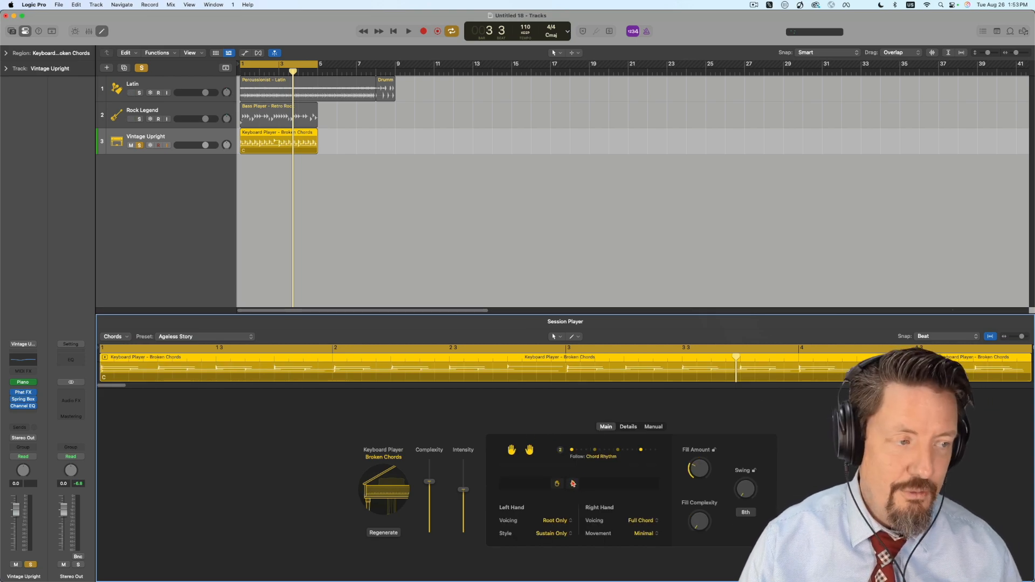
pyautogui.press('space')
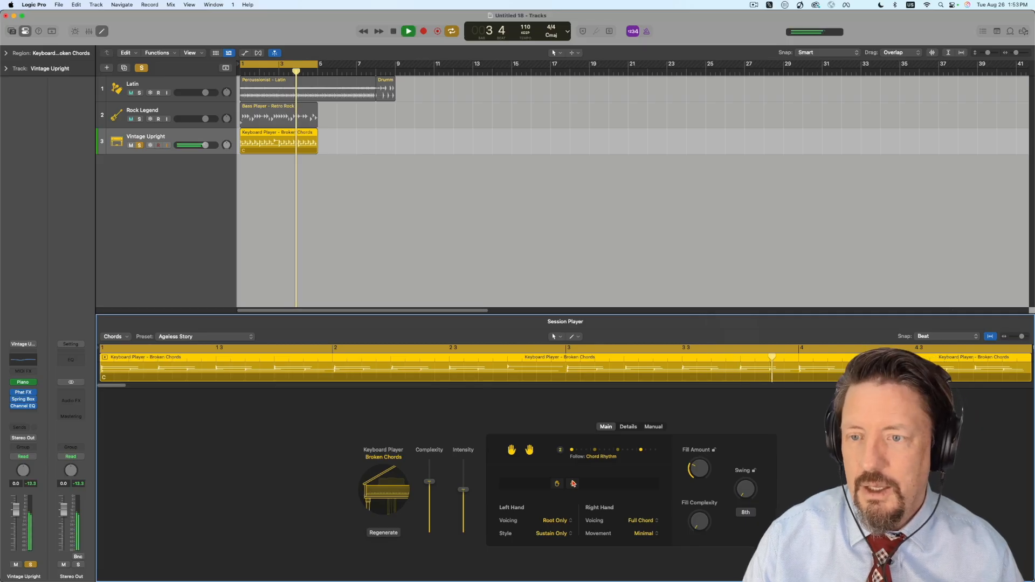
pyautogui.press('space')
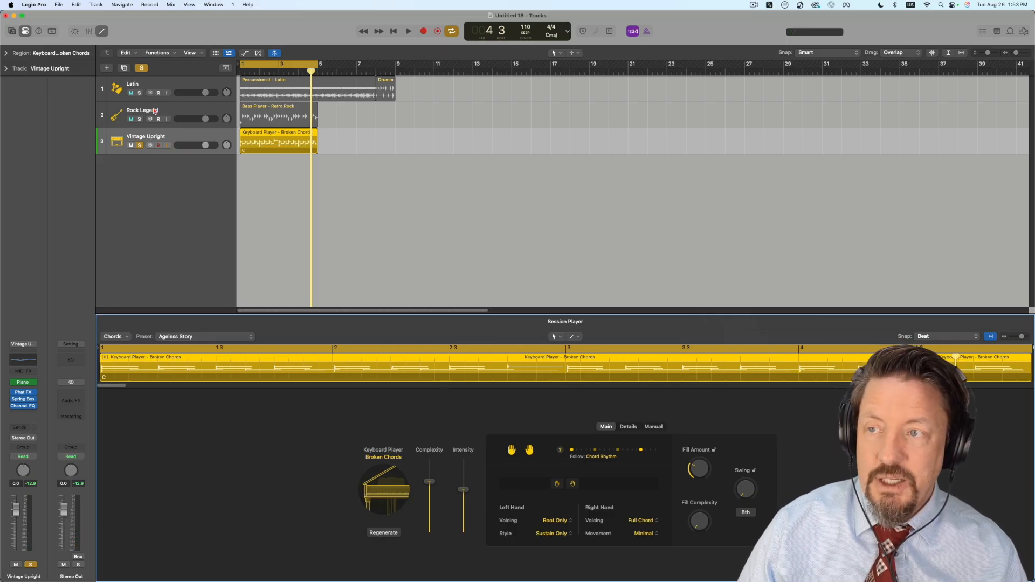
pyautogui.click(139, 145)
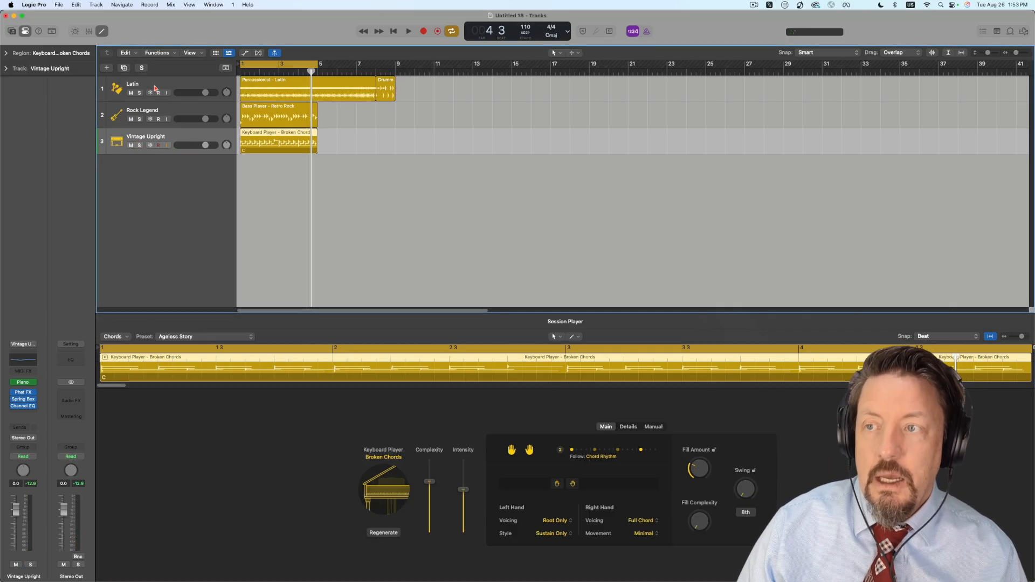
# - Change the Latin percussionist on the first track to an Acoustic Drummer with the Pop Rock style
pyautogui.click(155, 88)
pyautogui.click(392, 494)
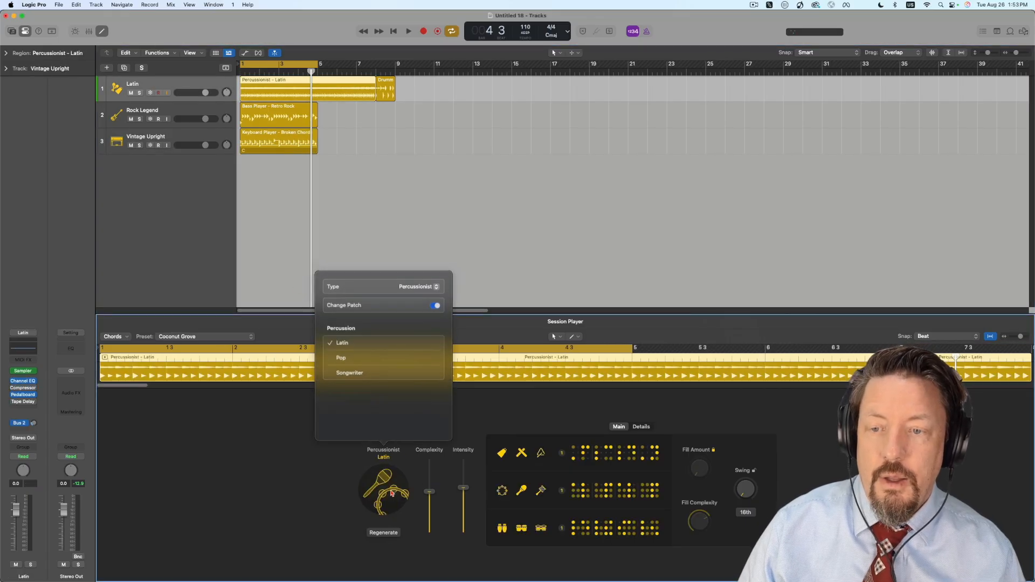
pyautogui.click(416, 290)
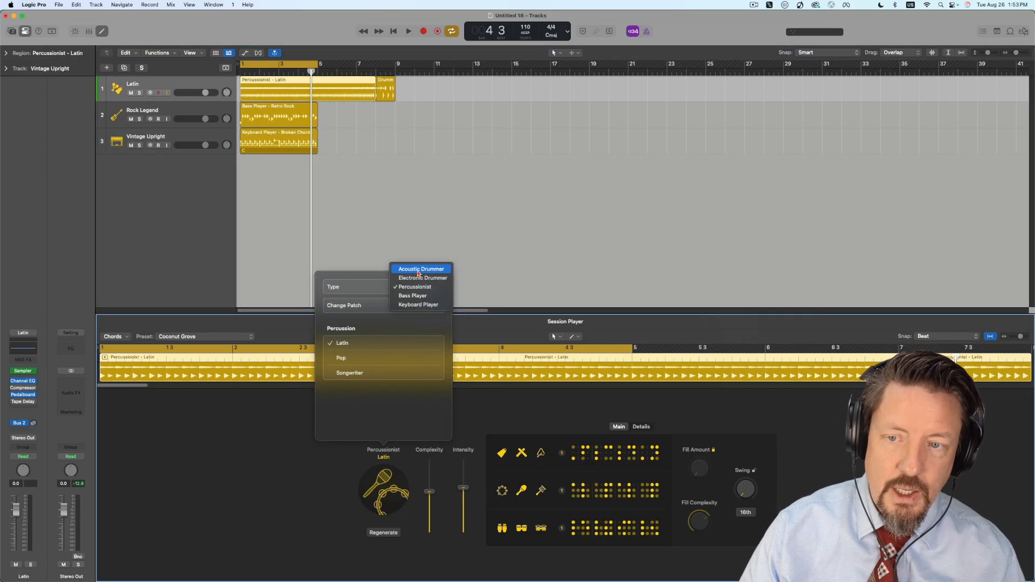
pyautogui.click(418, 269)
pyautogui.click(356, 344)
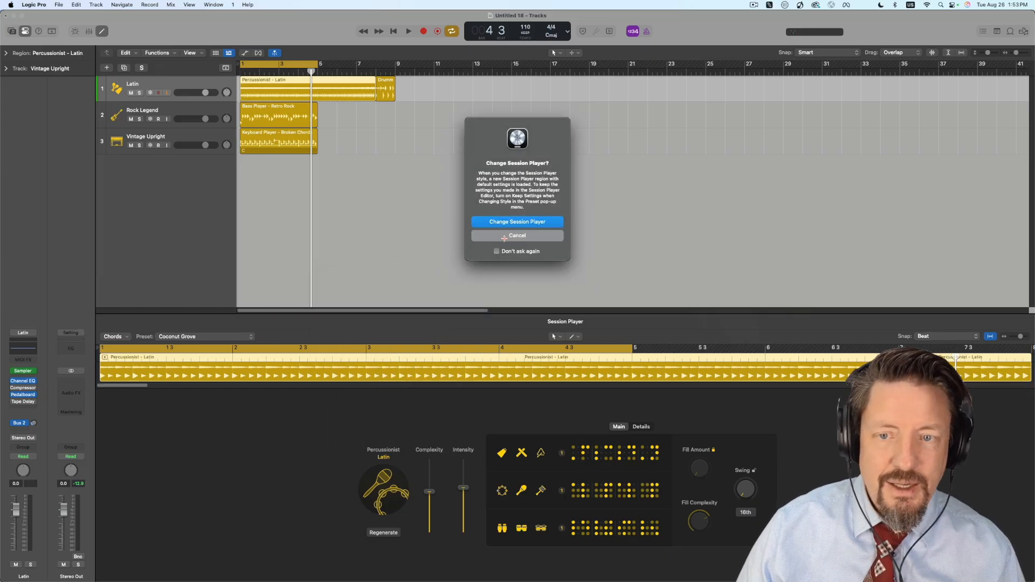
pyautogui.press('Return')
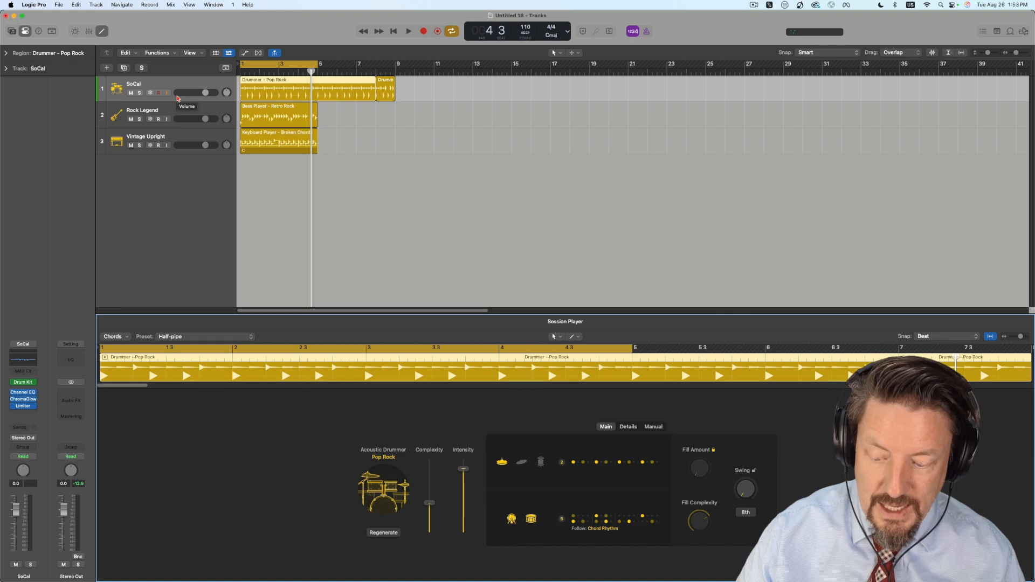
# - Show the mixer and open the SoCal track's Drum Kit Designer instrument
pyautogui.press('x')
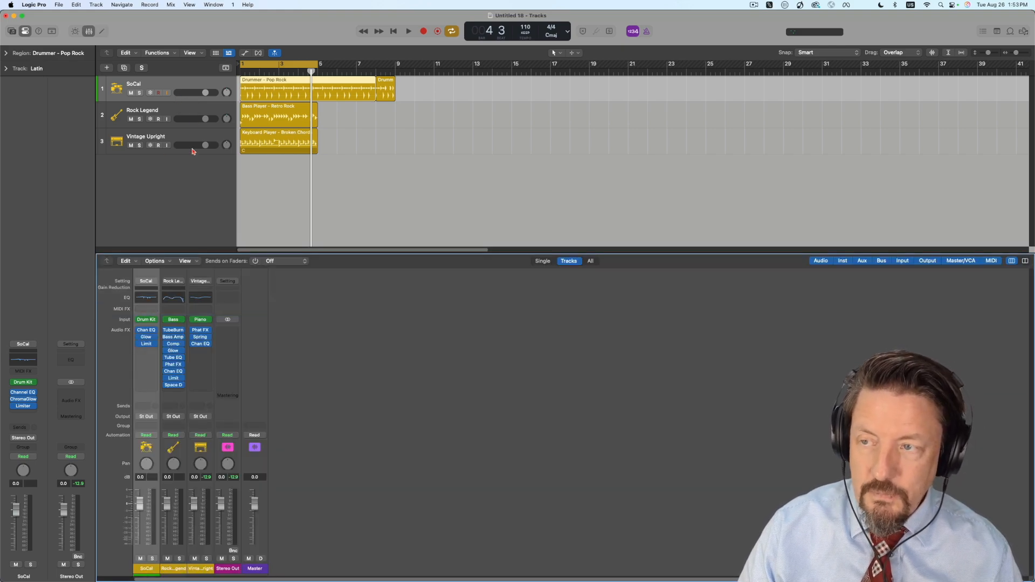
pyautogui.click(157, 113)
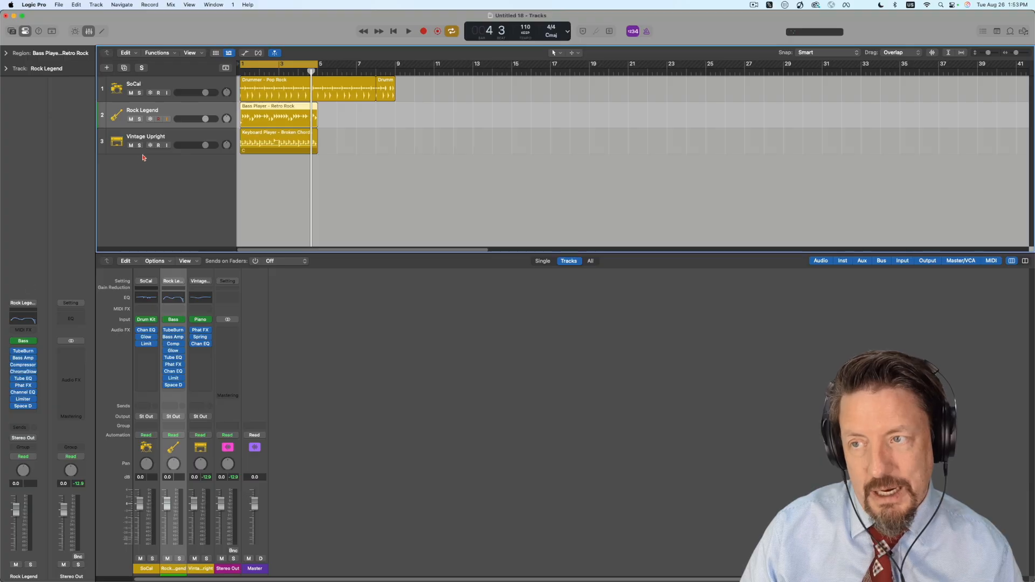
pyautogui.click(177, 86)
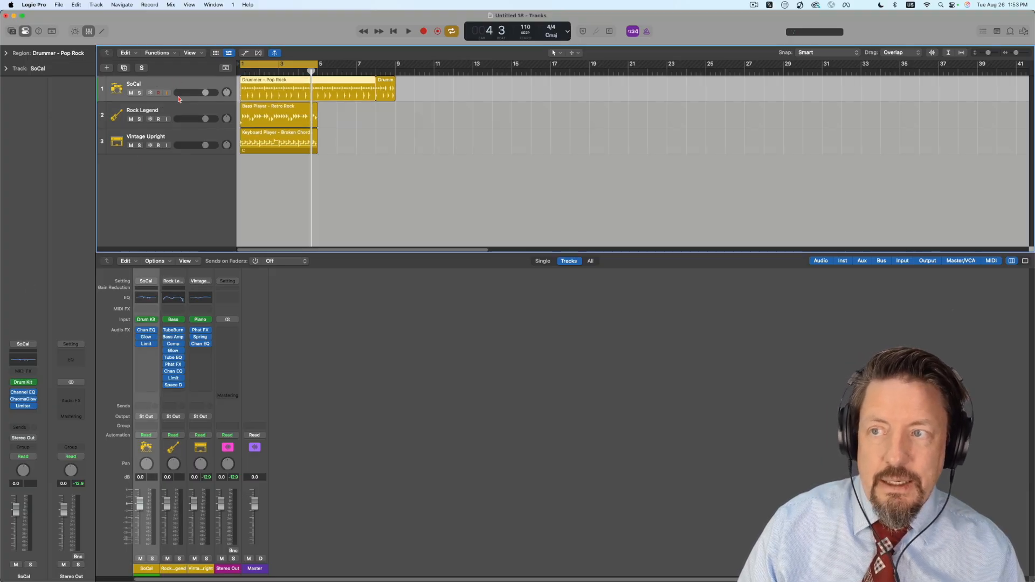
pyautogui.click(147, 321)
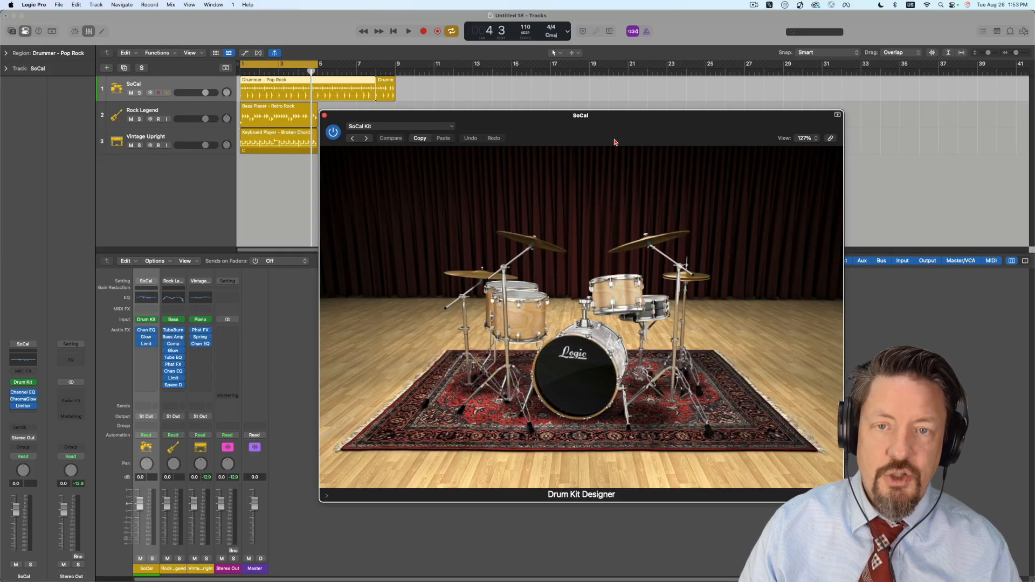
# - Change the Pop Rock drummer on the first track to an Electronic Drummer with the Big Room EDM style and close the plug-in window
pyautogui.moveTo(636, 111); pyautogui.dragTo(639, 102)
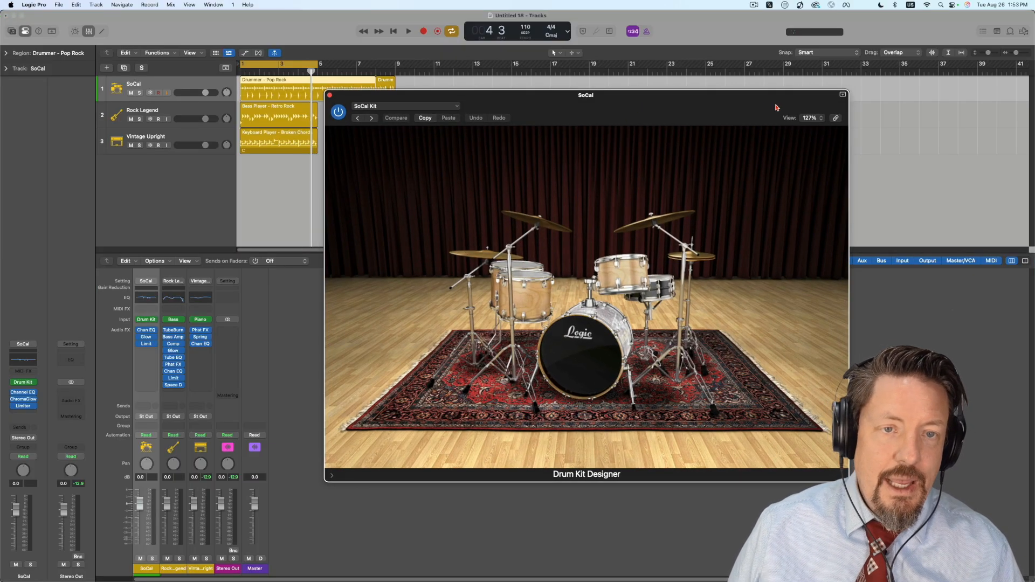
pyautogui.moveTo(612, 108); pyautogui.dragTo(691, 98)
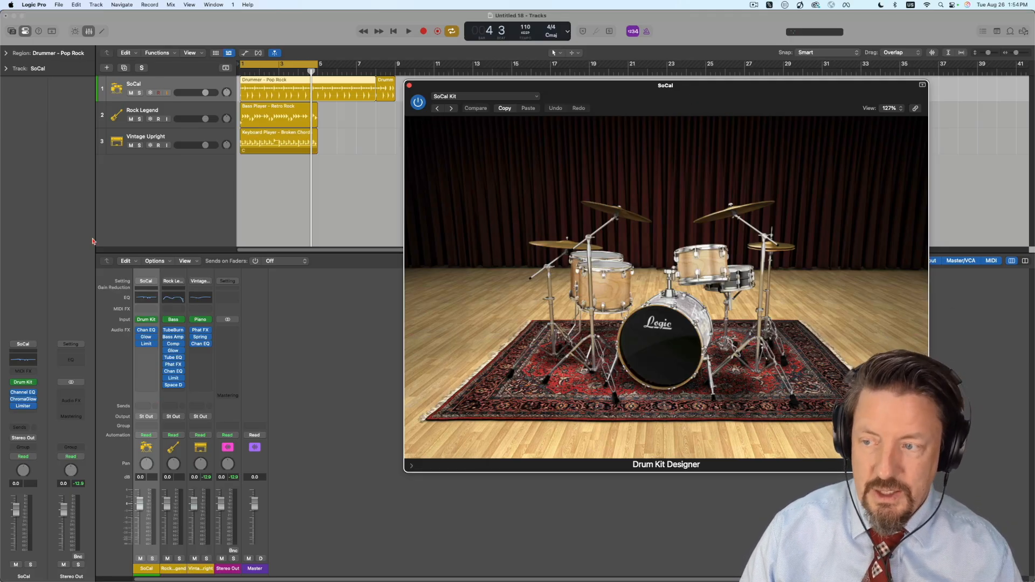
pyautogui.doubleClick(269, 81)
pyautogui.click(382, 487)
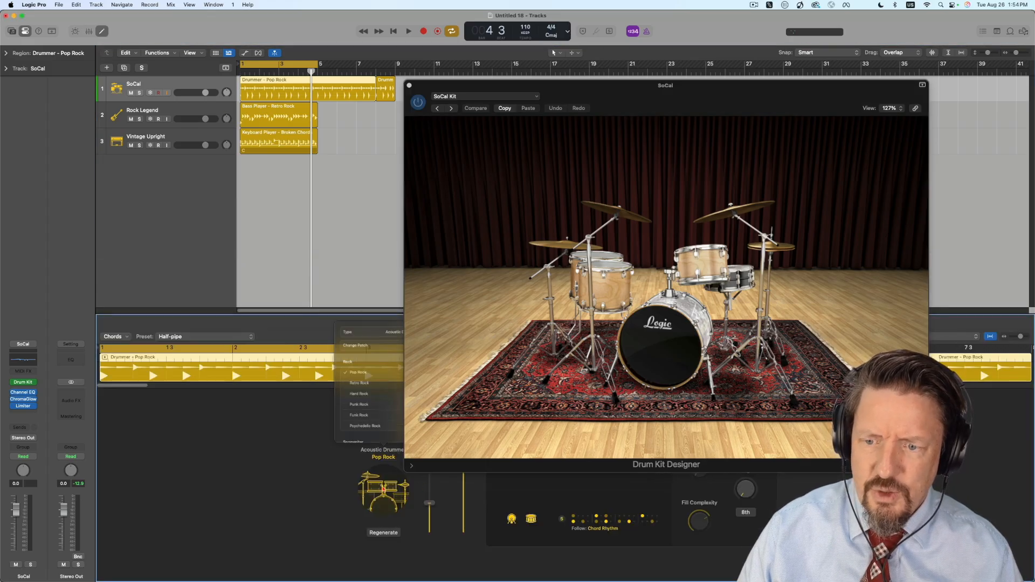
pyautogui.click(396, 287)
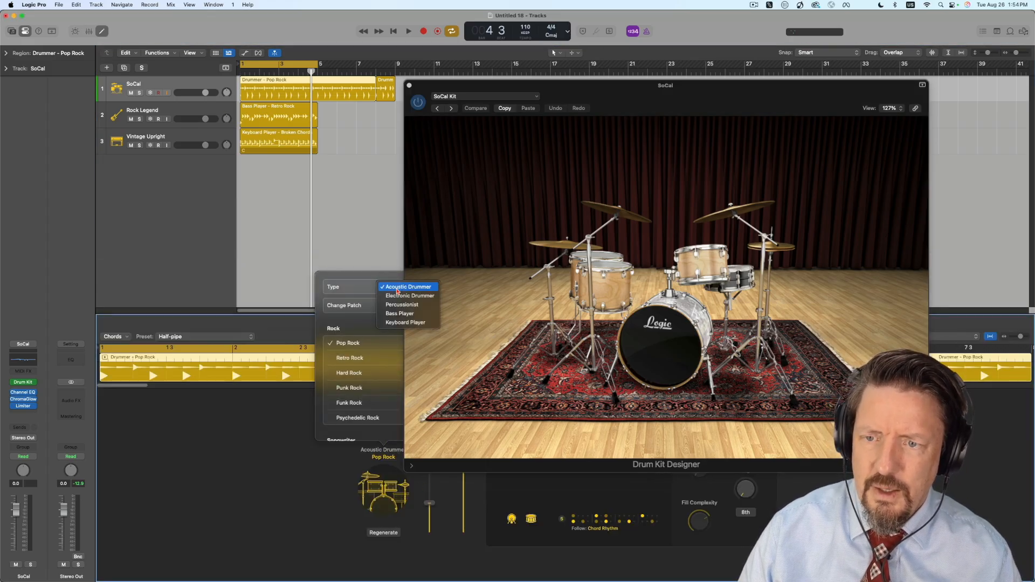
pyautogui.click(394, 297)
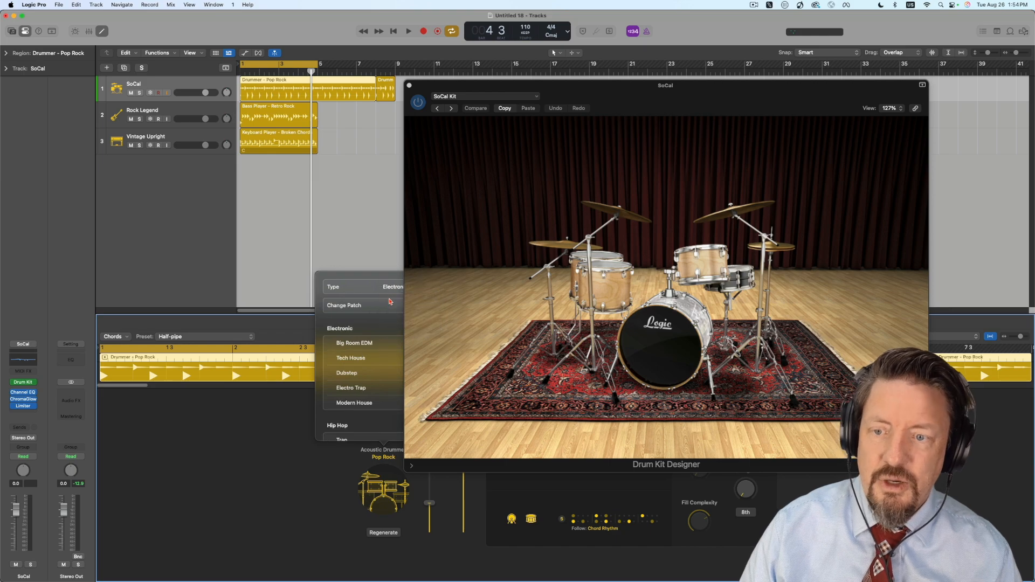
pyautogui.click(355, 343)
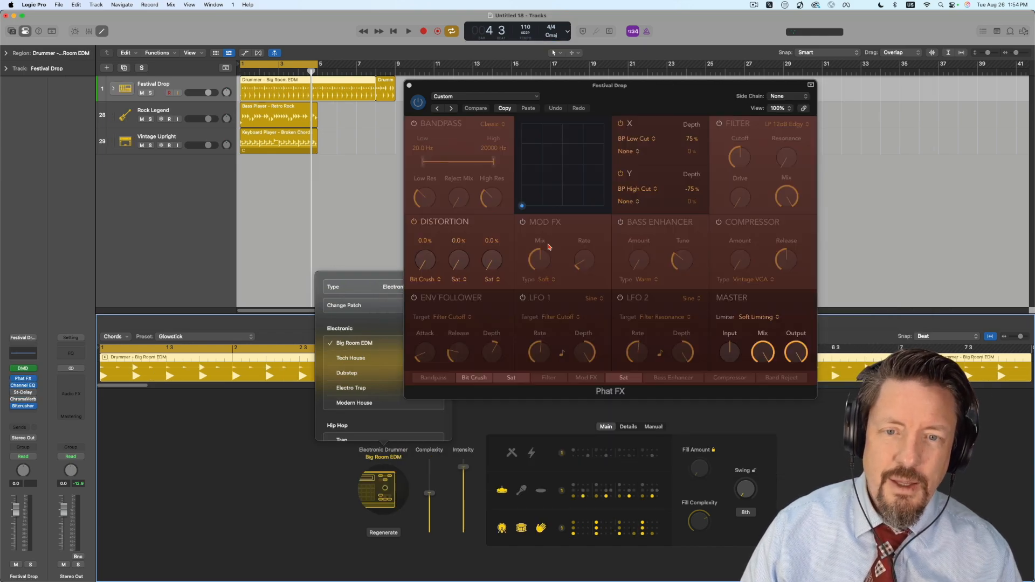
pyautogui.click(409, 85)
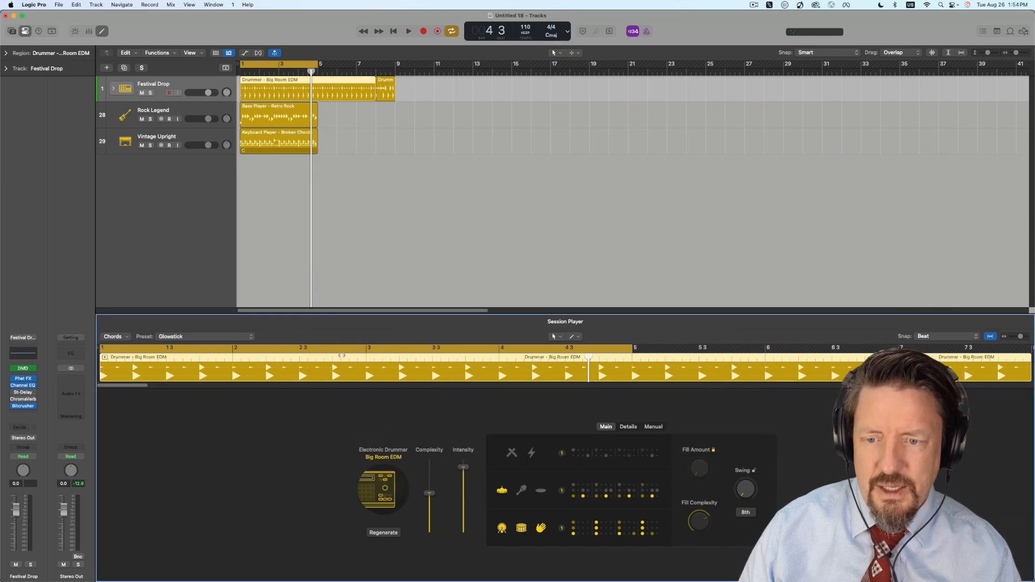
# - Show the mixer and open the Festival Drop track's Drum Machine Designer instrument
pyautogui.press('x')
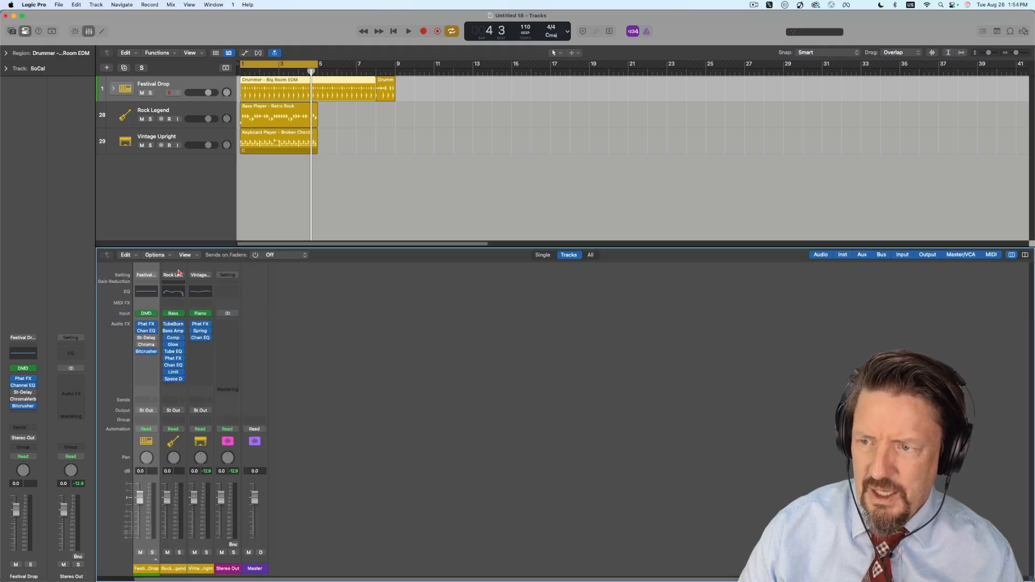
pyautogui.click(146, 314)
pyautogui.moveTo(637, 264); pyautogui.dragTo(613, 108)
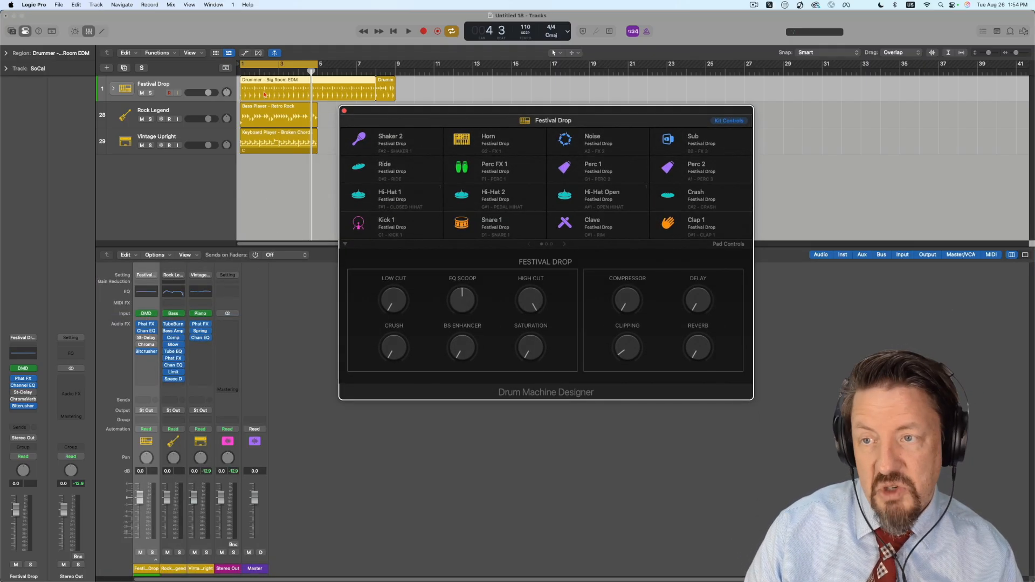
# - Close Drum Machine Designer and change the Big Room EDM player to a Percussionist with the Songwriter style
pyautogui.doubleClick(264, 94)
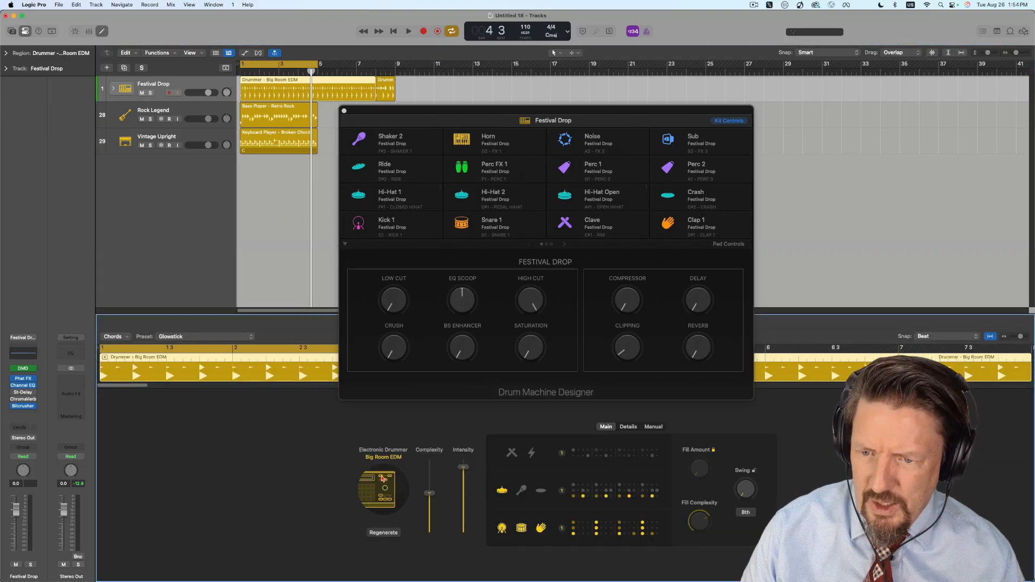
pyautogui.click(382, 478)
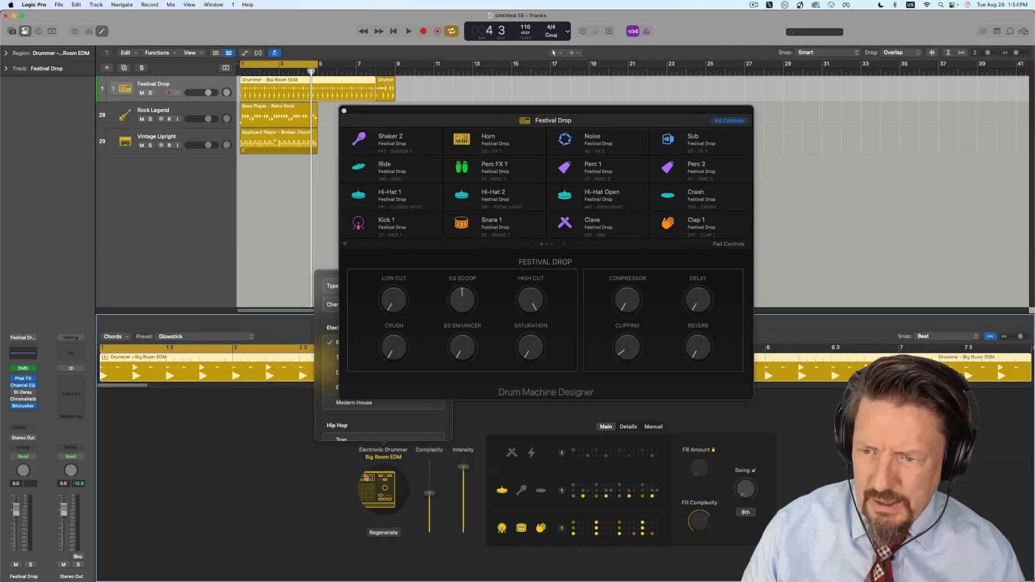
pyautogui.click(345, 112)
pyautogui.click(379, 492)
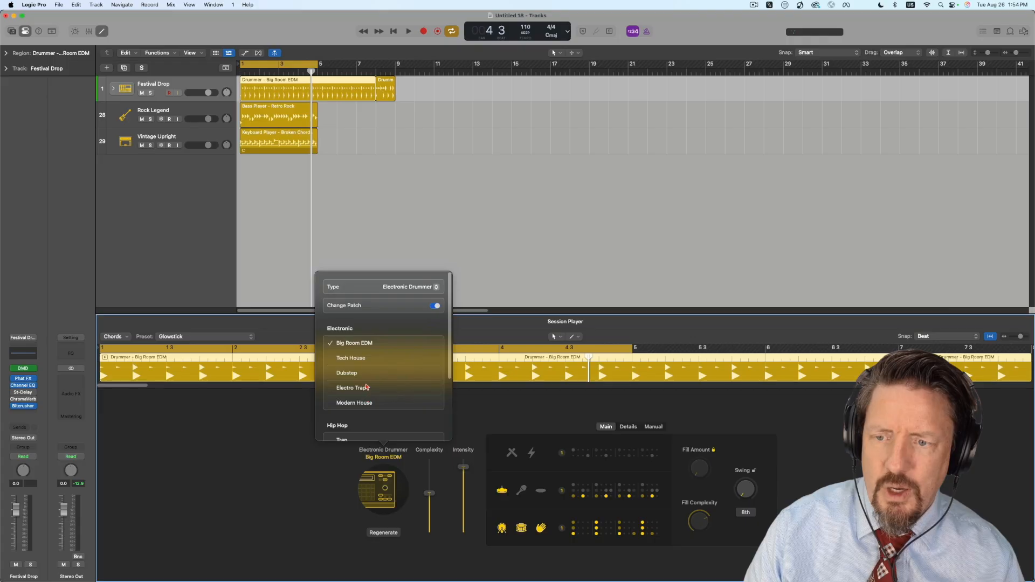
pyautogui.scroll(-3, 364, 420)
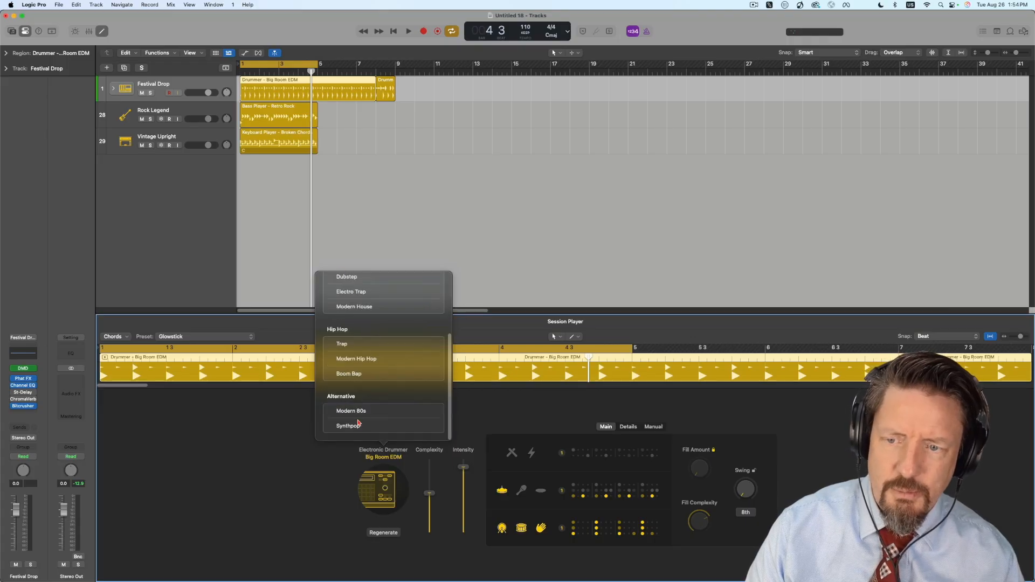
pyautogui.scroll(5, 363, 377)
pyautogui.click(420, 286)
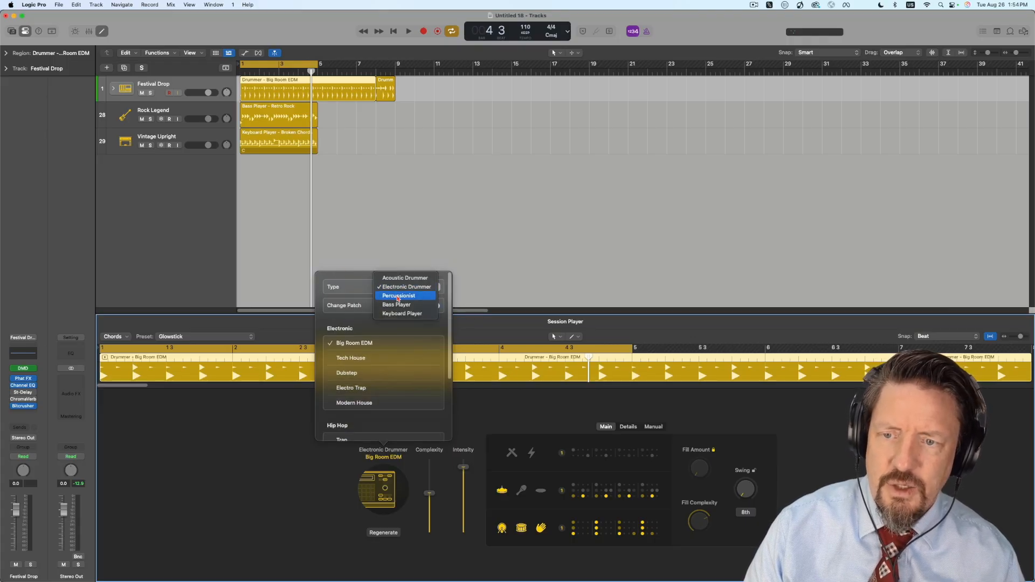
pyautogui.click(397, 296)
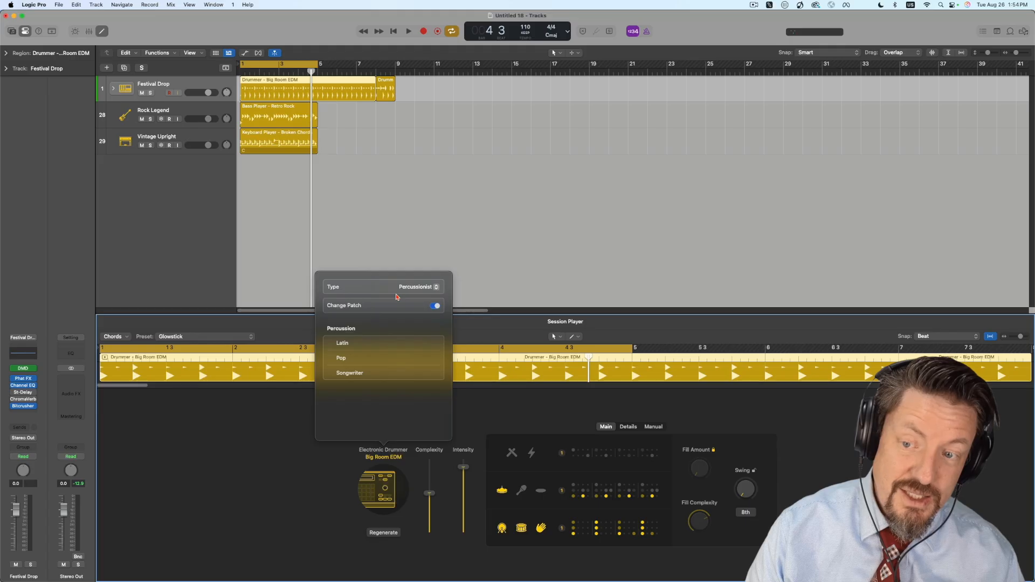
pyautogui.click(349, 373)
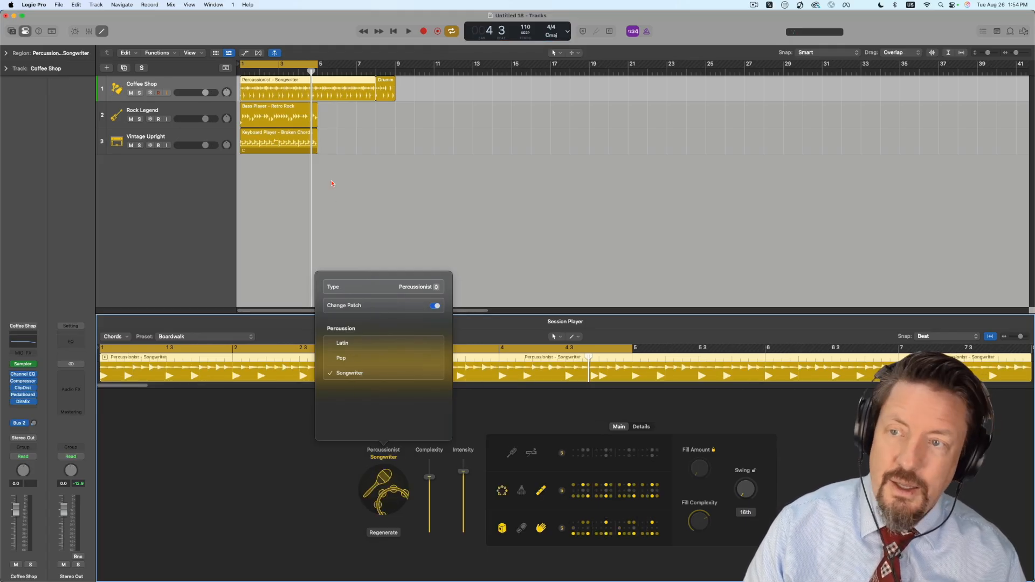
pyautogui.click(279, 404)
# - Inspect the Coffee Shop track's Sampler instrument from the mixer, and close its window
pyautogui.press('x')
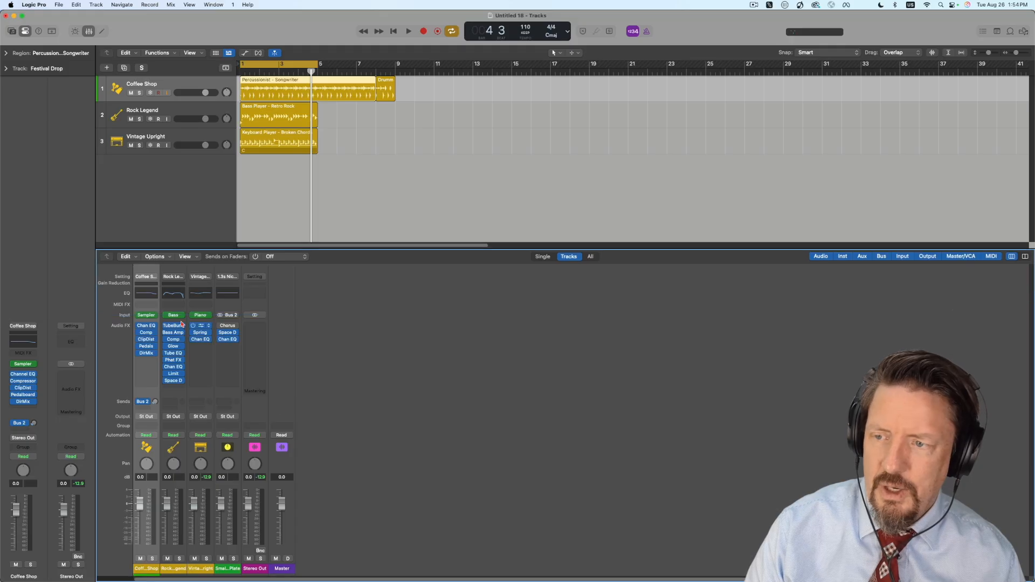
pyautogui.click(147, 317)
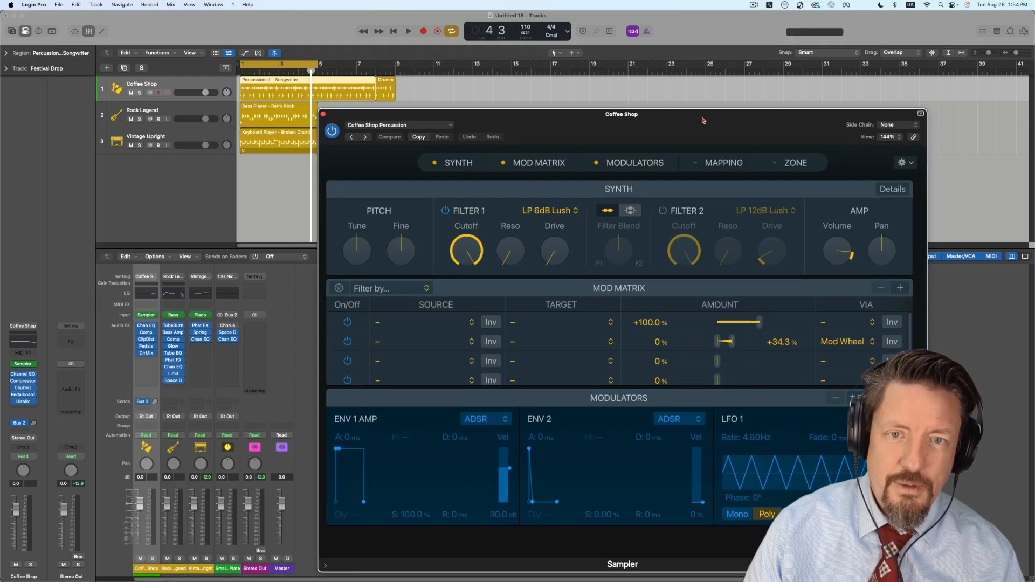
pyautogui.moveTo(703, 119); pyautogui.dragTo(555, 52)
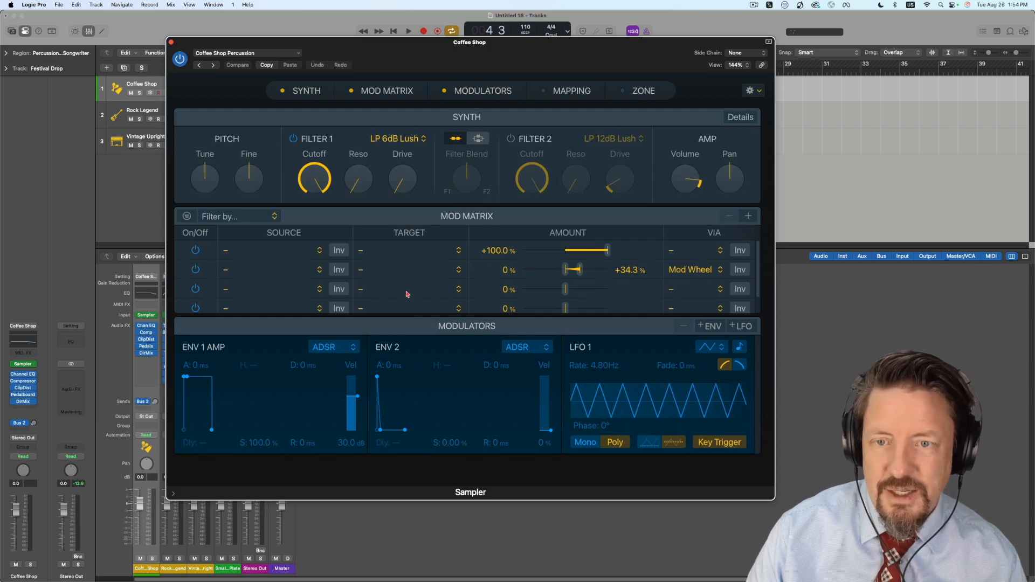
pyautogui.click(171, 43)
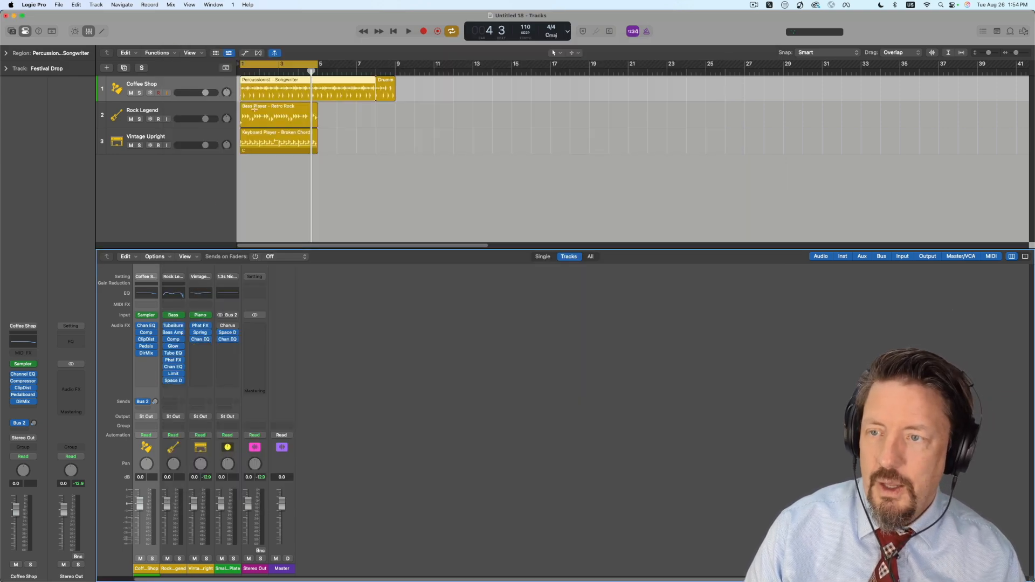
# - Change the Songwriter percussionist back to an Acoustic Drummer with the Pop Rock style
pyautogui.doubleClick(275, 83)
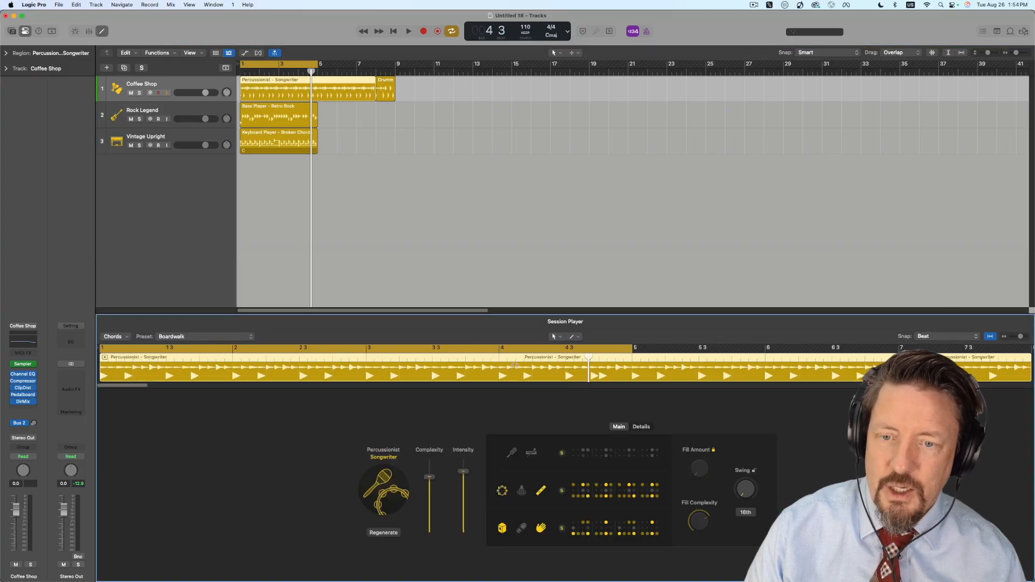
pyautogui.click(394, 471)
pyautogui.click(415, 286)
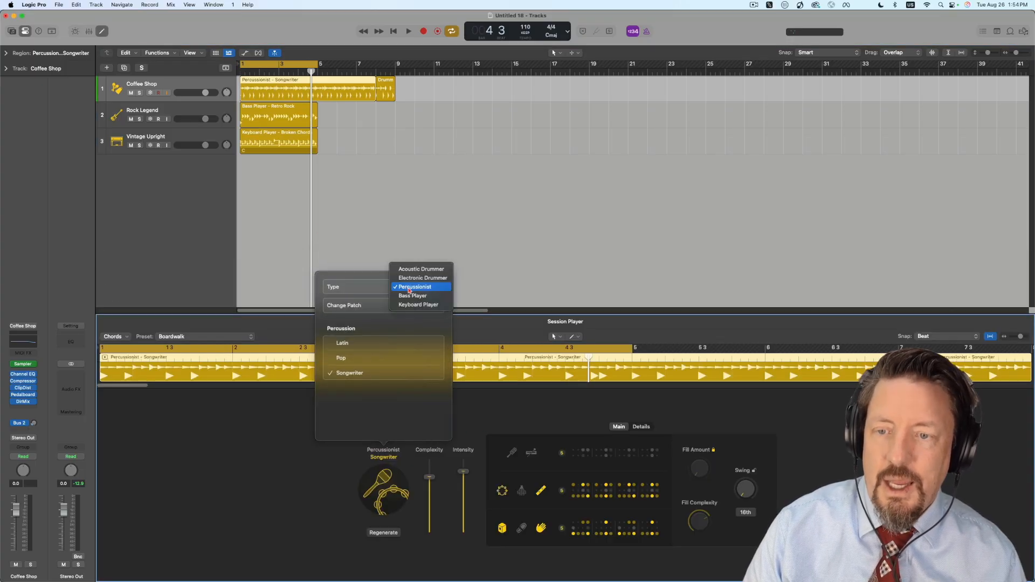
pyautogui.click(413, 268)
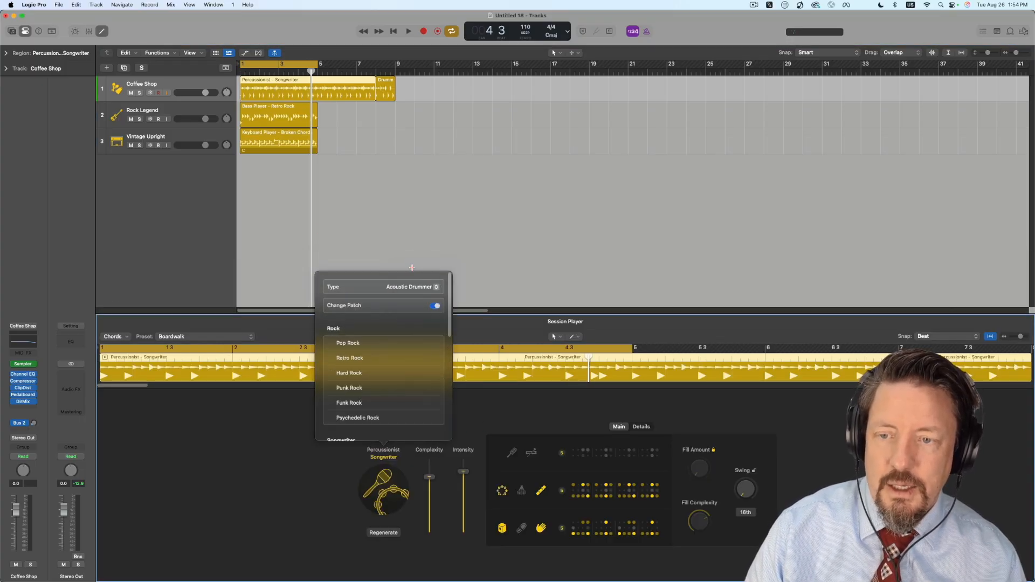
pyautogui.click(368, 345)
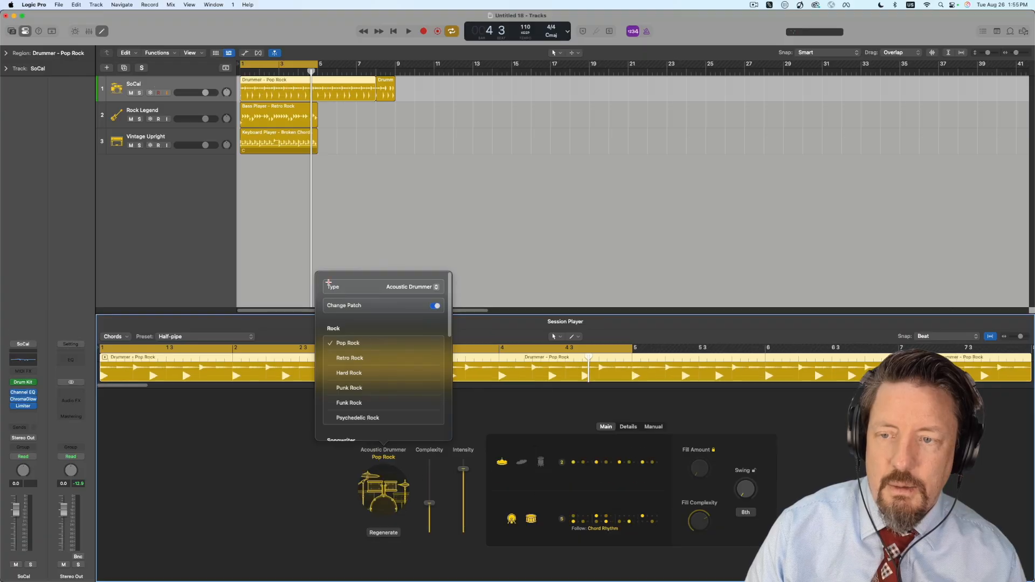
pyautogui.click(298, 268)
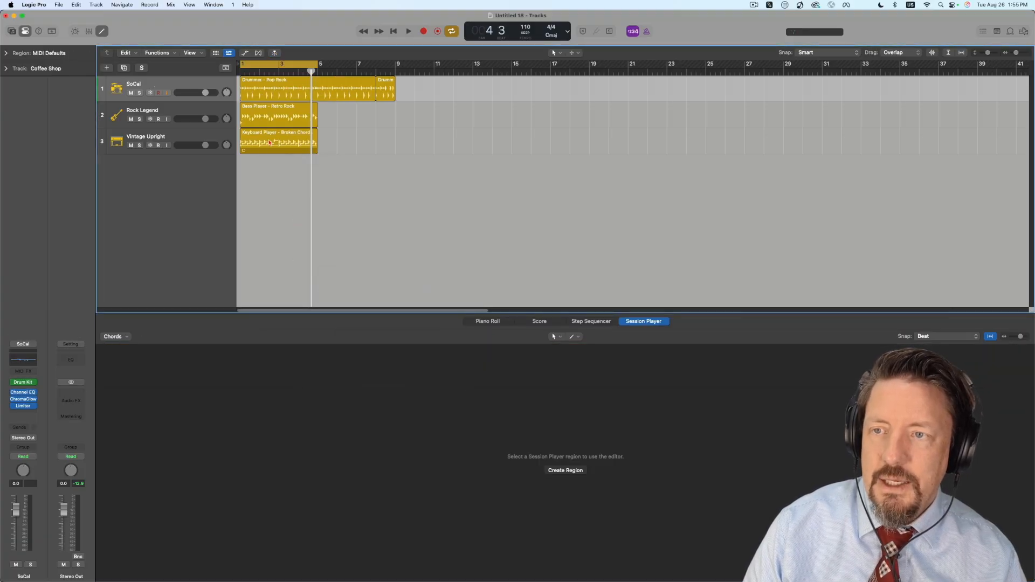
# - Open the SoCal track's Drum Kit Designer from the mixer and audition its kick, tom, crash and hi-hat pieces
pyautogui.press('x')
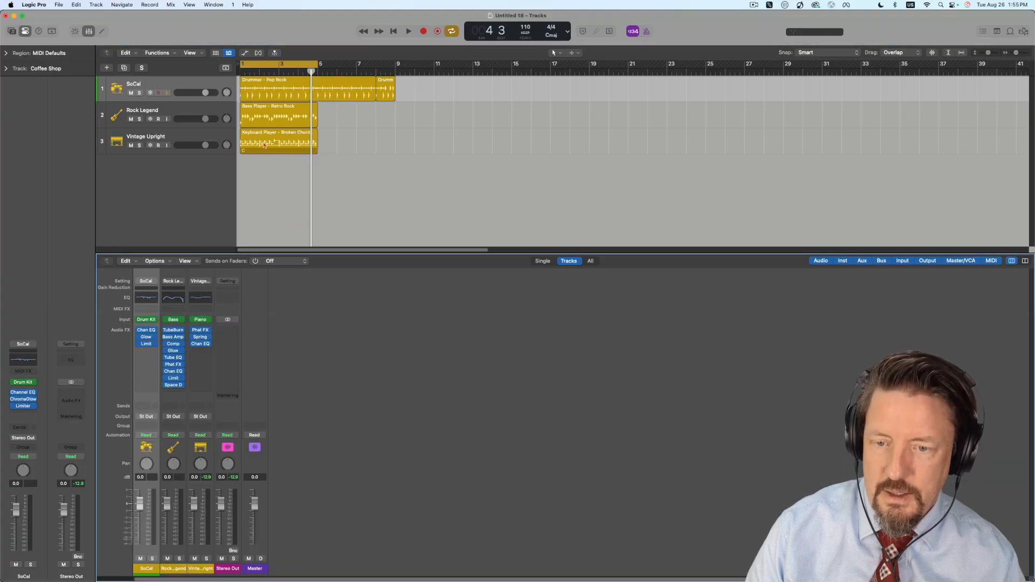
pyautogui.click(150, 323)
pyautogui.moveTo(614, 119); pyautogui.dragTo(542, 65)
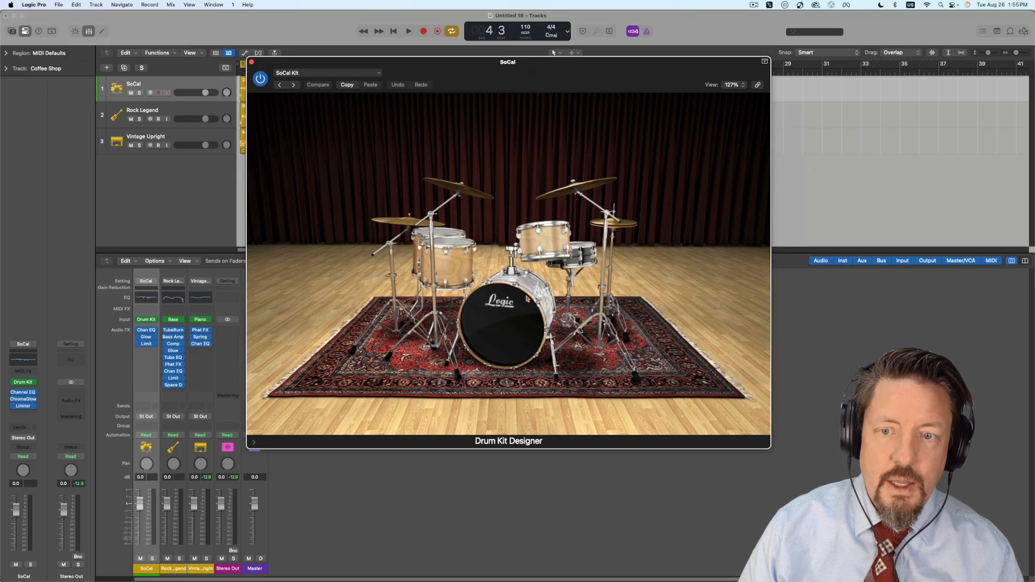
pyautogui.click(512, 329)
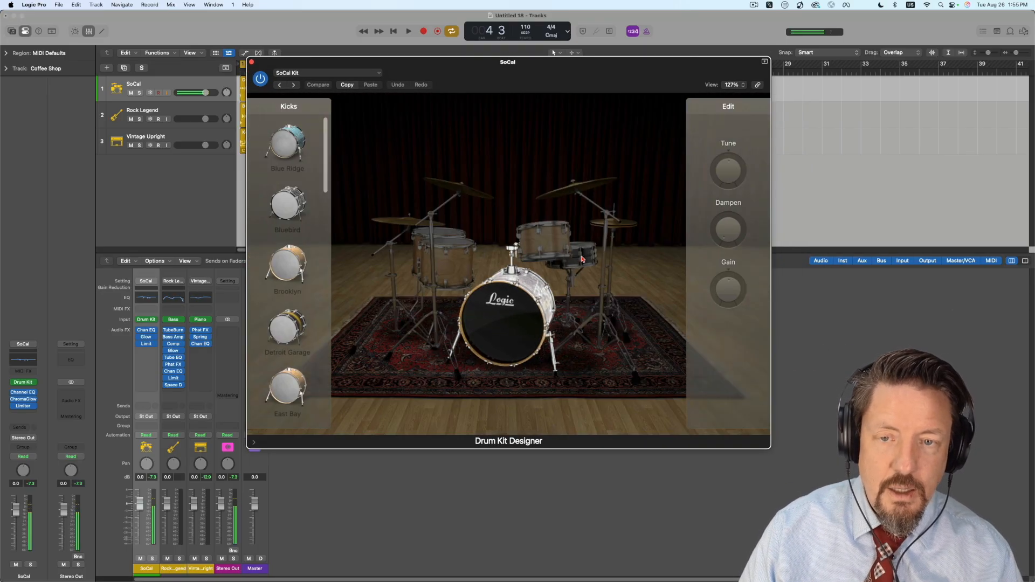
pyautogui.click(542, 237)
pyautogui.click(572, 201)
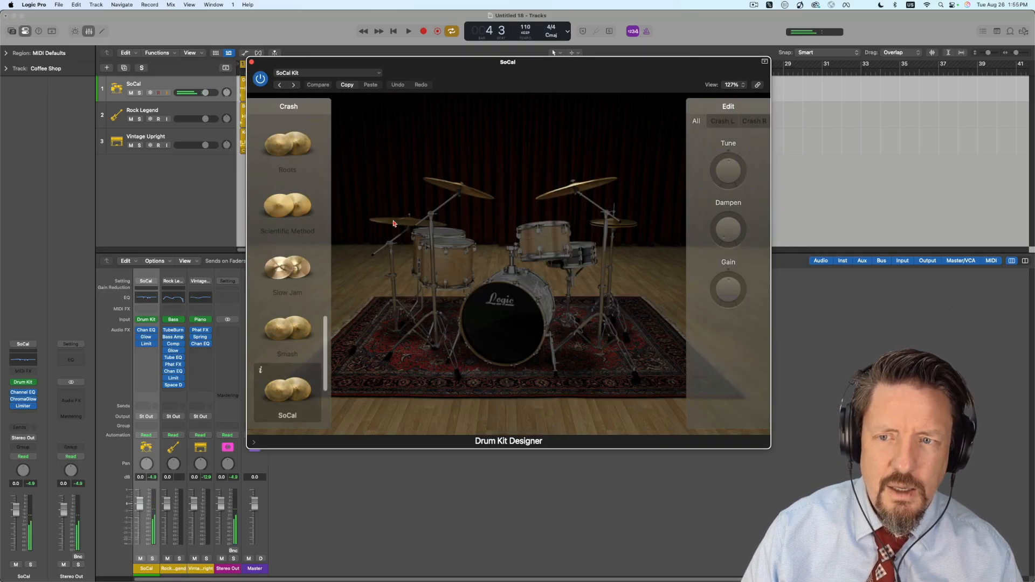
pyautogui.click(607, 224)
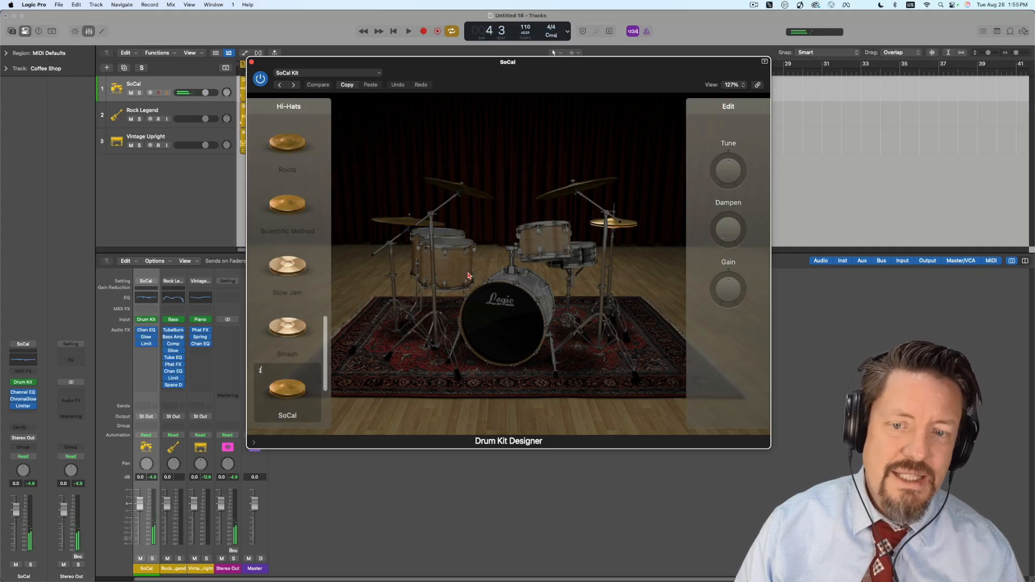
# - Browse the alternative kick drums, and select the snare to examine its Tune, Dampen and Gain controls
pyautogui.click(510, 314)
pyautogui.scroll(-2, 294, 172)
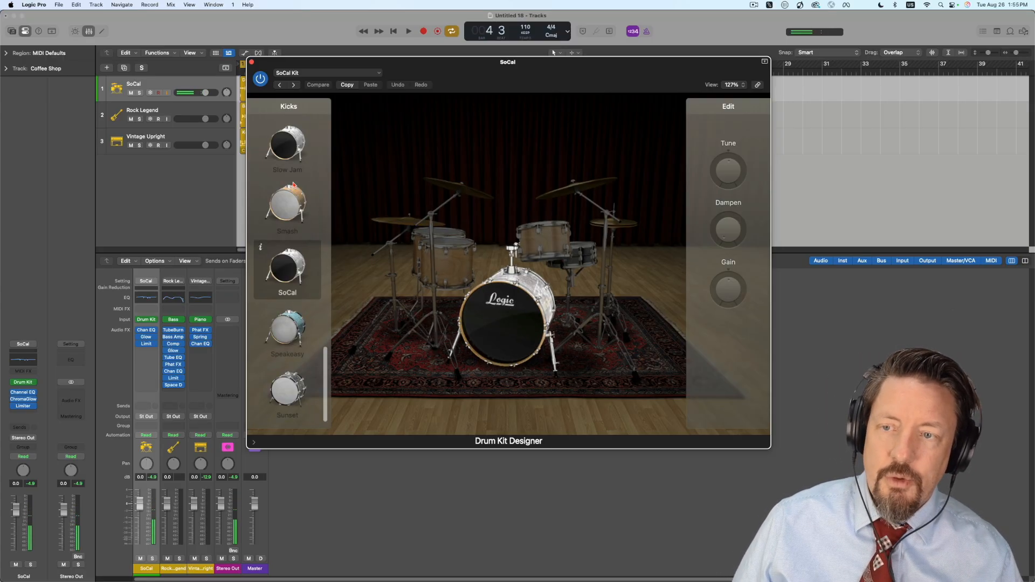
pyautogui.scroll(10, 292, 185)
pyautogui.scroll(-10, 292, 185)
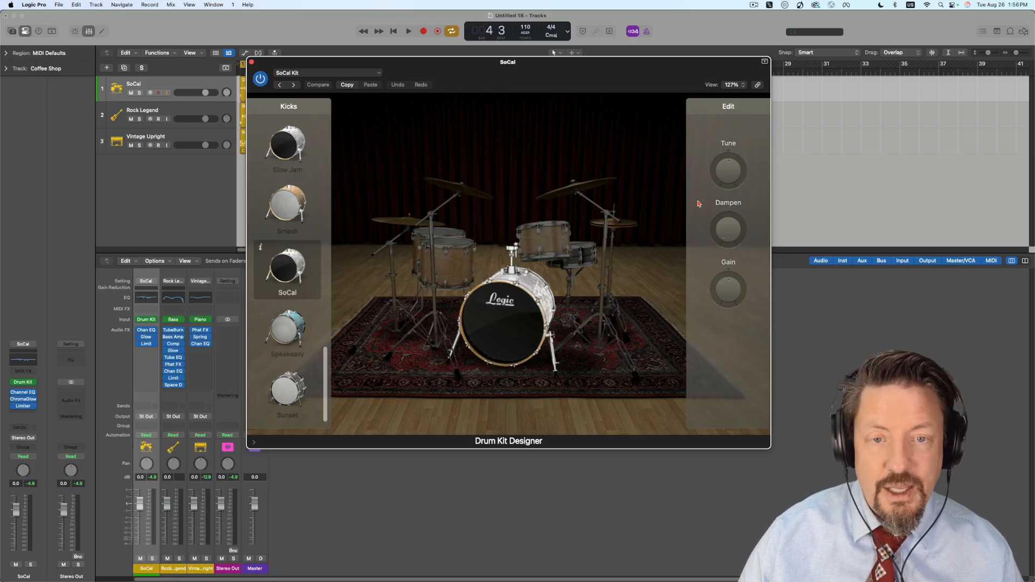
pyautogui.click(593, 251)
pyautogui.moveTo(725, 180)
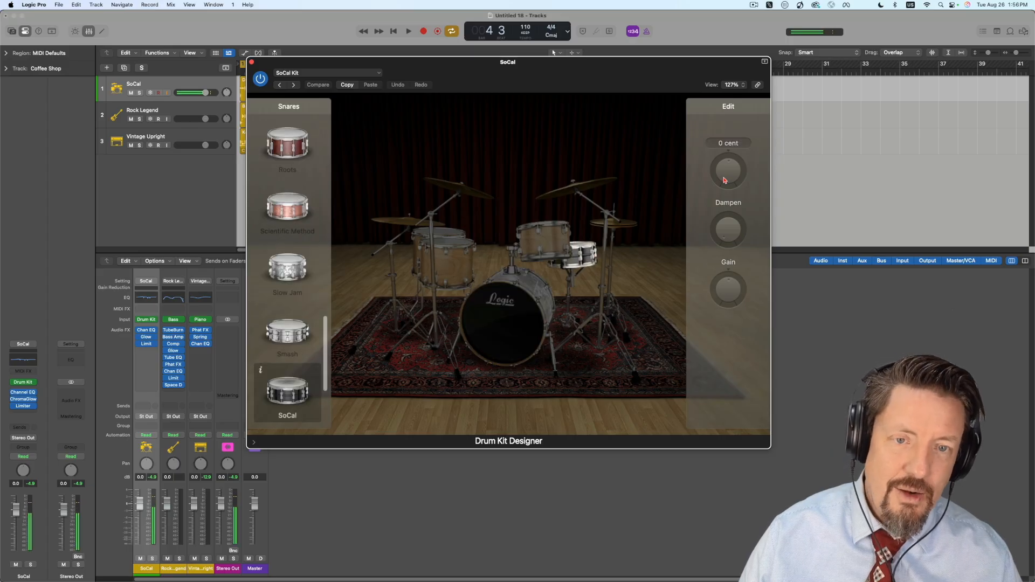
pyautogui.moveTo(731, 224)
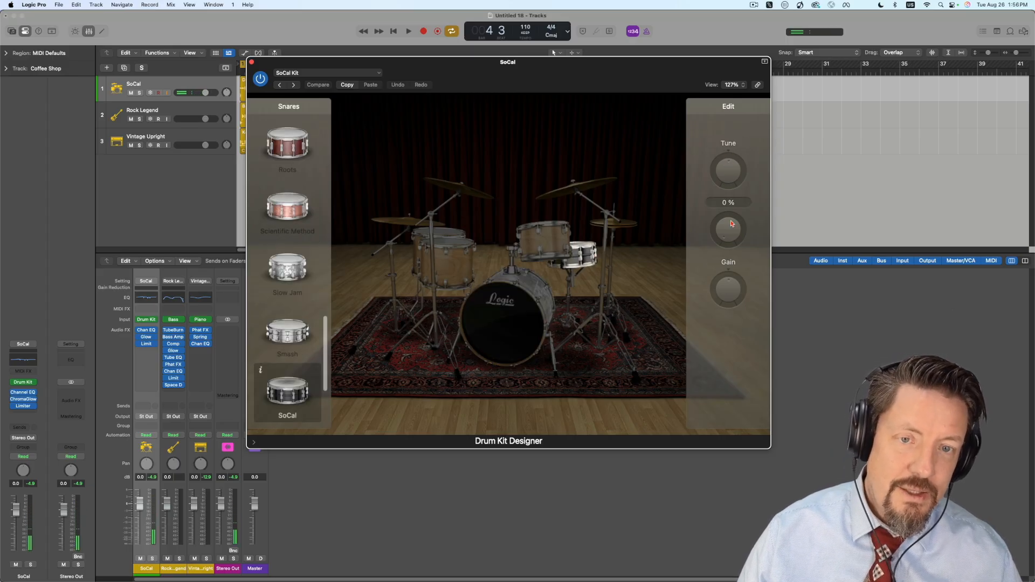
pyautogui.moveTo(731, 287)
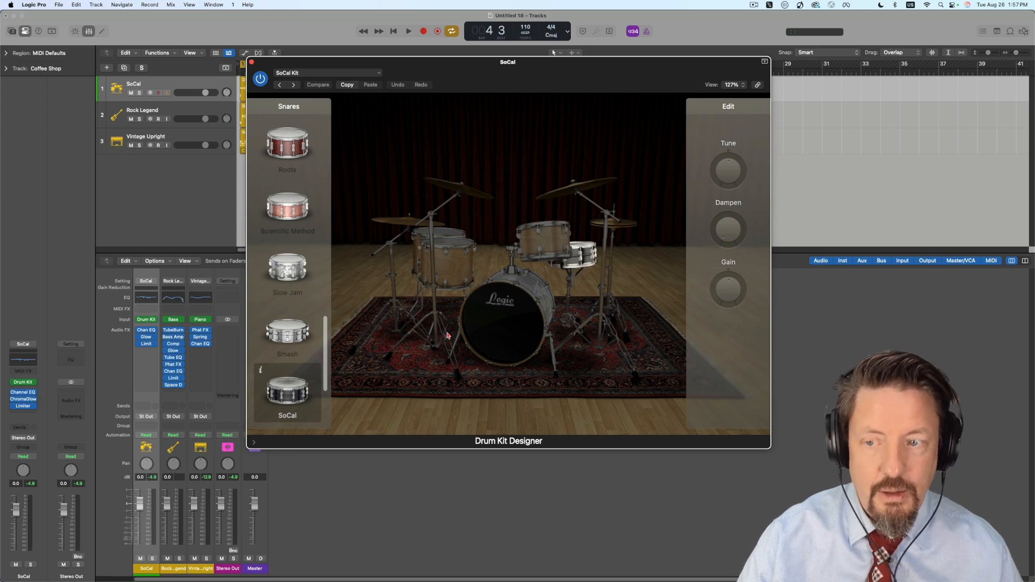
# - Audition the alternative snares from Blue Ridge through Bluebird, Brooklyn and Detroit Garage to East Bay
pyautogui.scroll(10, 285, 266)
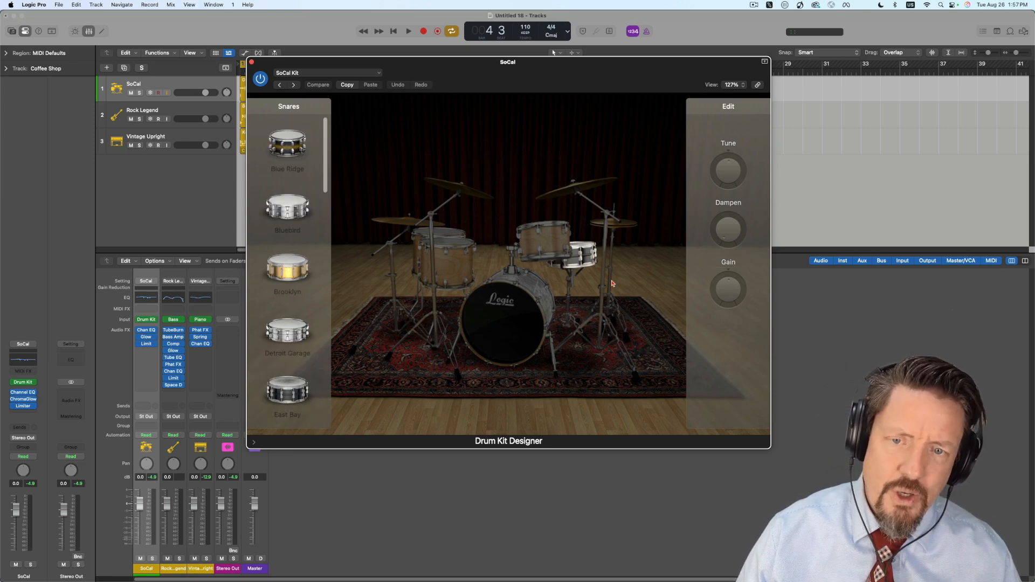
pyautogui.click(283, 155)
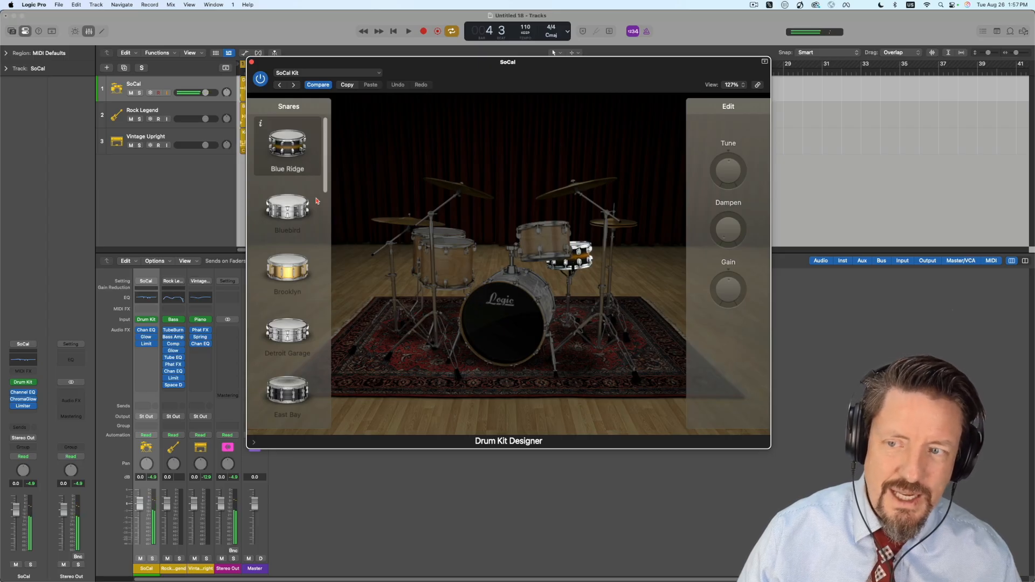
pyautogui.click(285, 213)
pyautogui.click(288, 272)
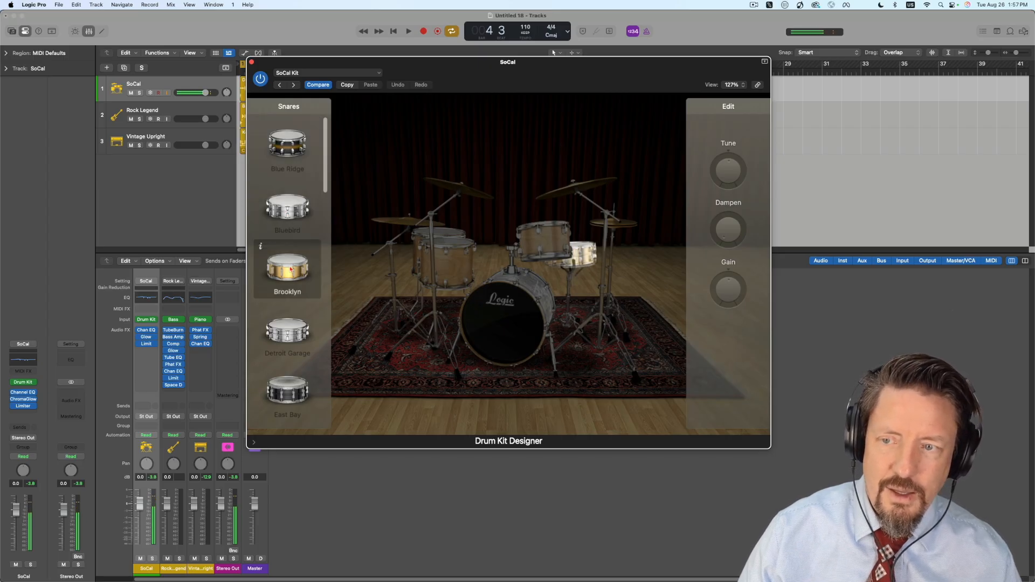
pyautogui.click(291, 324)
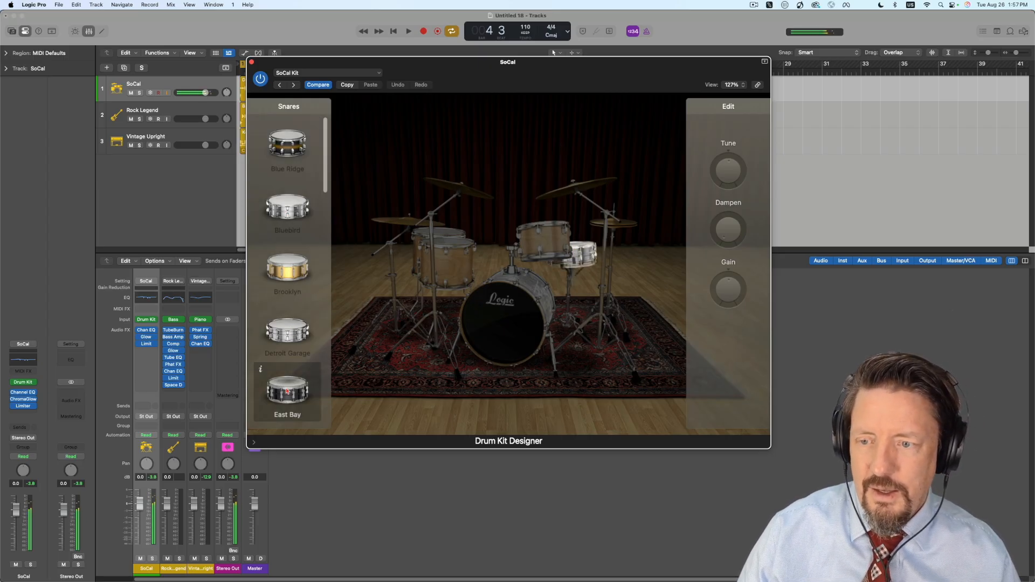
pyautogui.click(291, 371)
# - Audition the Four on the Floor, Heavy, Liverpool and Manchester snares in the kit
pyautogui.scroll(-1, 291, 334)
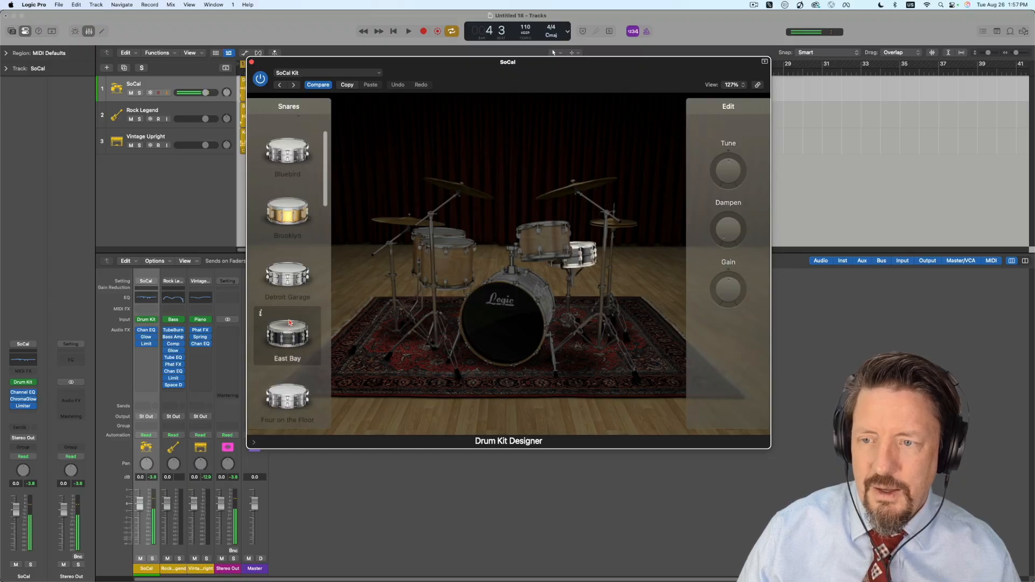
pyautogui.click(289, 390)
pyautogui.scroll(-2, 290, 377)
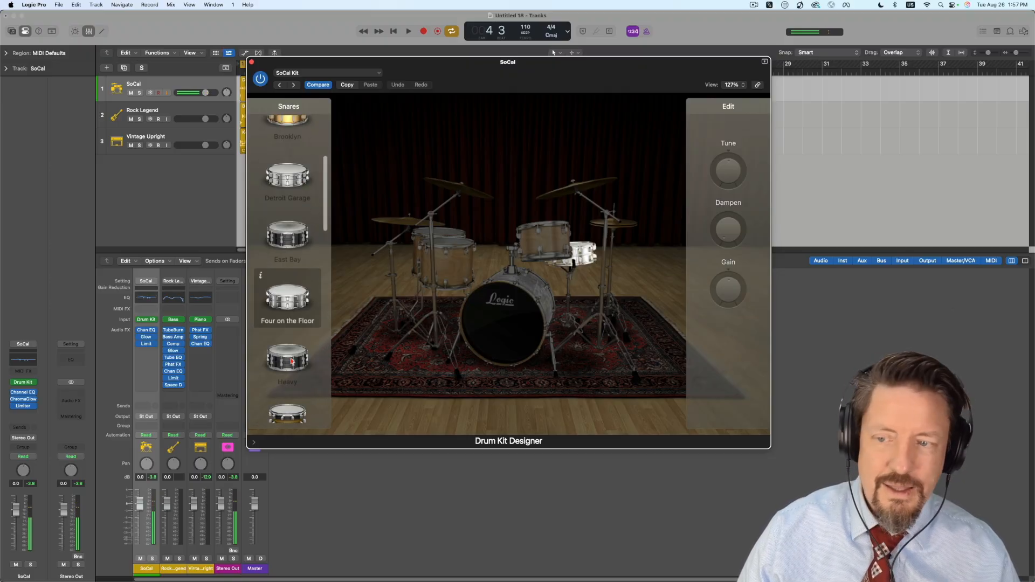
pyautogui.click(291, 361)
pyautogui.scroll(-1, 291, 364)
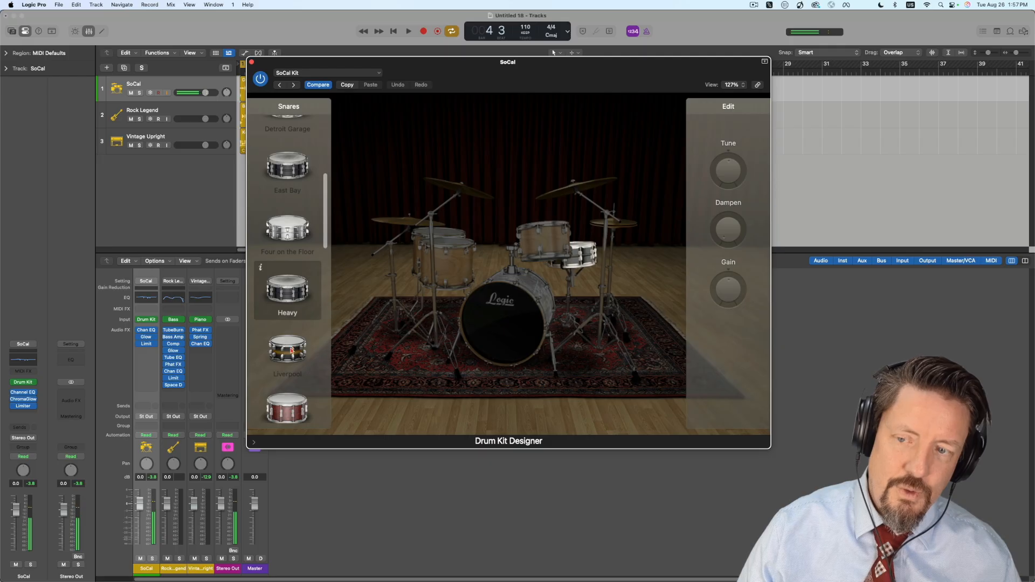
pyautogui.click(289, 373)
pyautogui.click(291, 404)
# - Audition the snares from Motown Revisited to Retro Rock, and choose the Portland snare for the kit
pyautogui.scroll(-2, 291, 399)
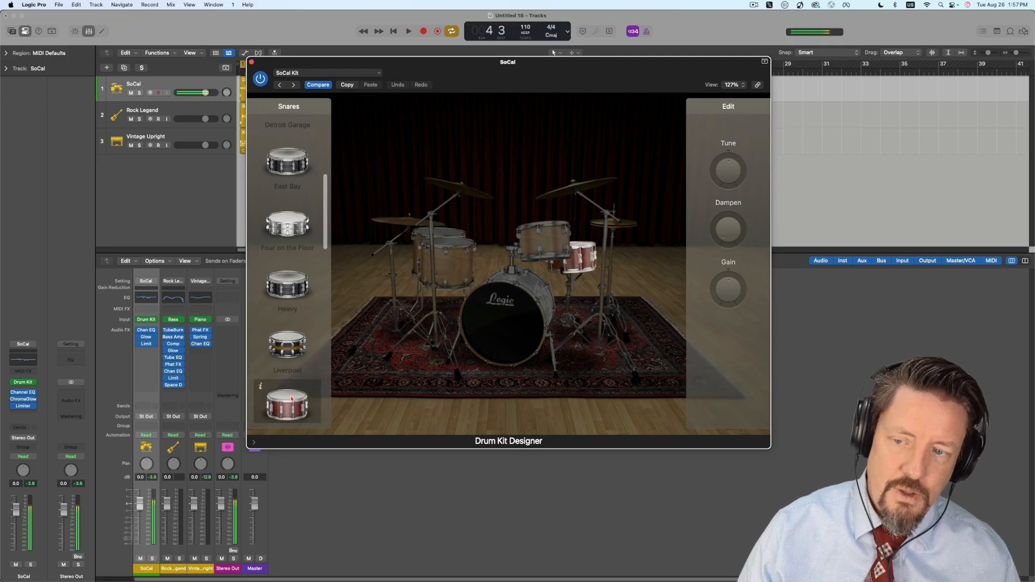
pyautogui.click(290, 377)
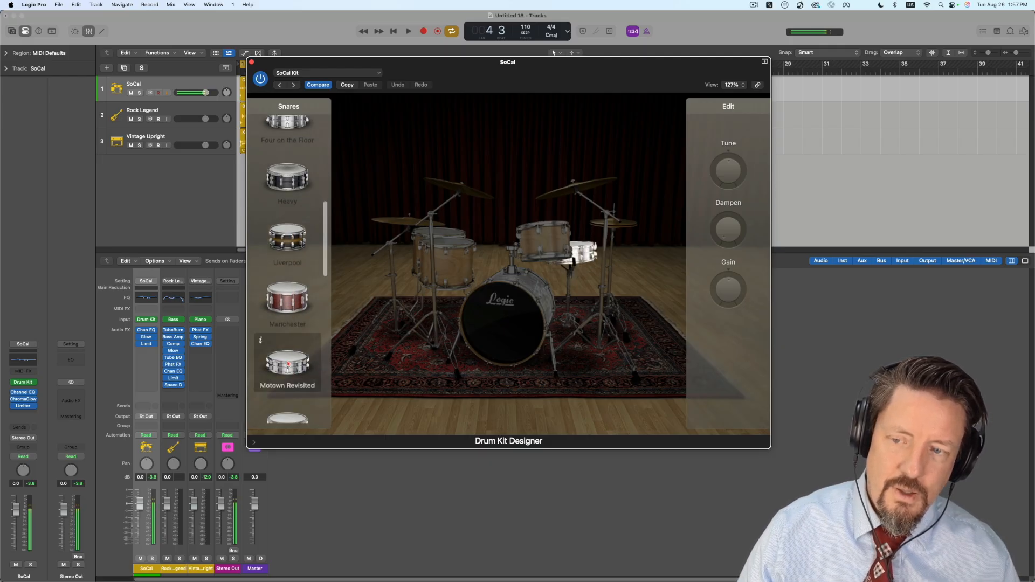
pyautogui.scroll(-2, 289, 364)
pyautogui.click(288, 365)
pyautogui.click(291, 402)
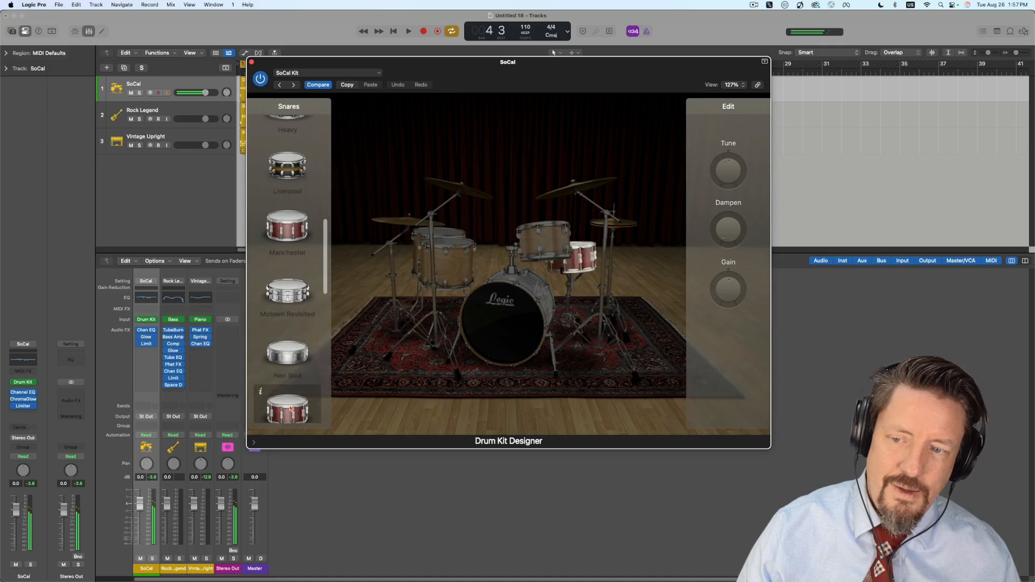
pyautogui.scroll(-2, 290, 395)
pyautogui.click(290, 392)
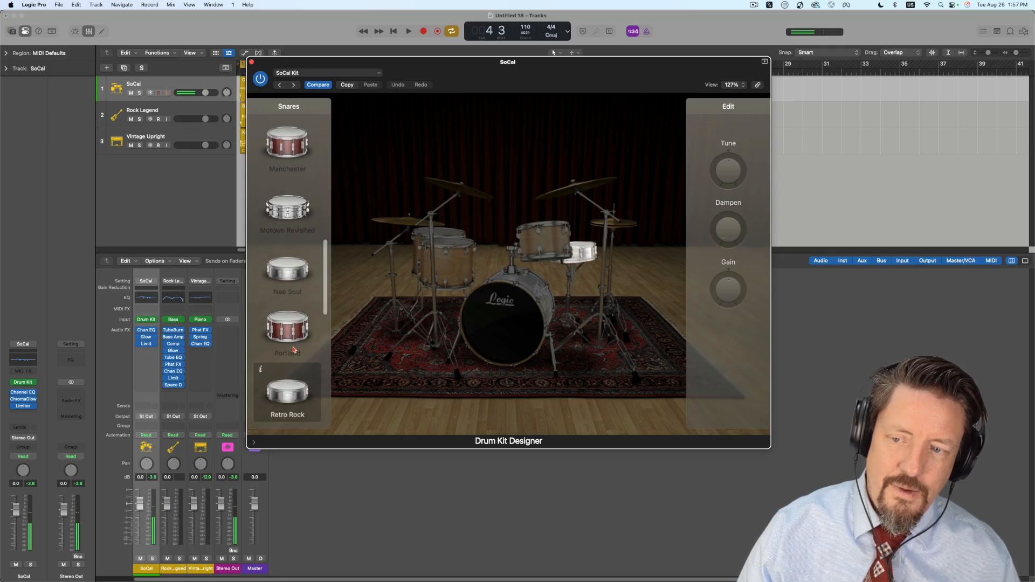
pyautogui.click(290, 330)
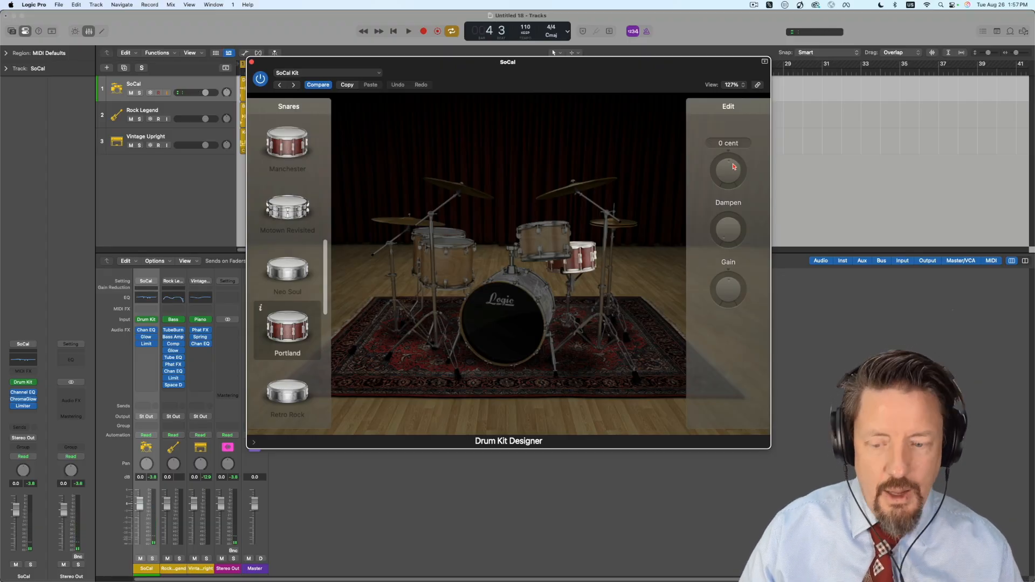
# - Try the Portland snare tuned down, set its Tune to +298 cents, and audition both tunings
pyautogui.moveTo(734, 167); pyautogui.dragTo(731, 189)
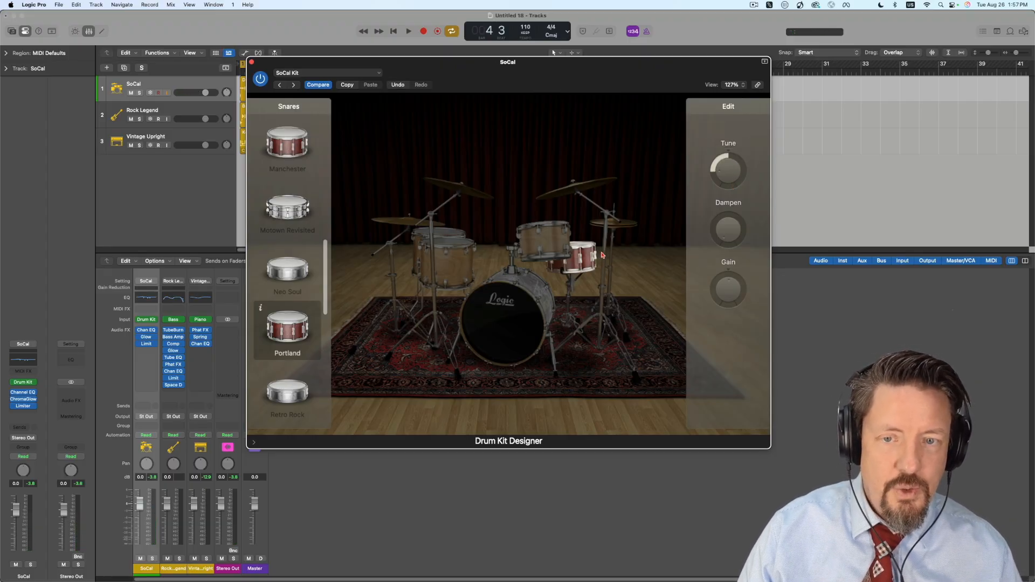
pyautogui.click(585, 258)
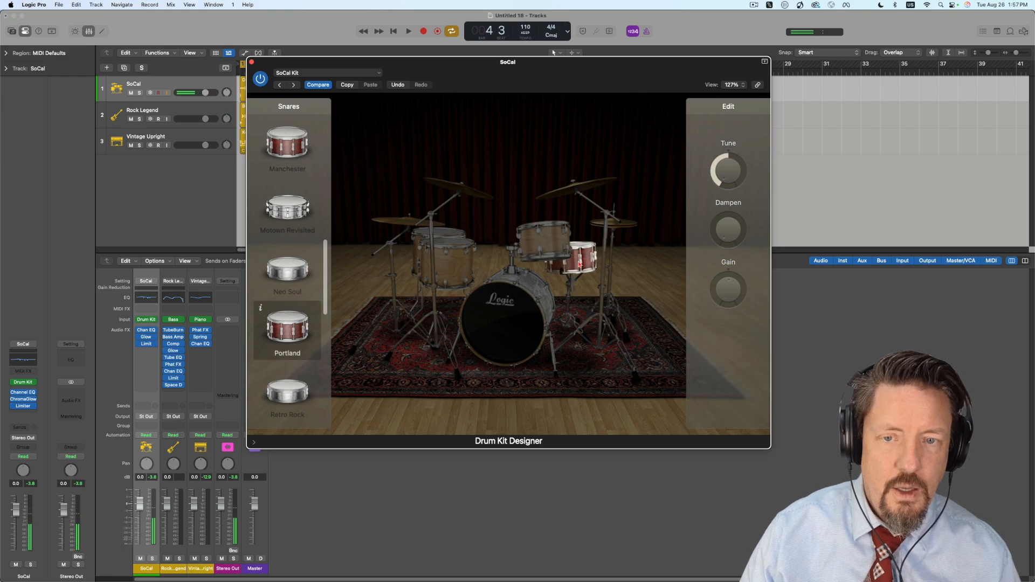
pyautogui.moveTo(721, 174); pyautogui.dragTo(713, 119)
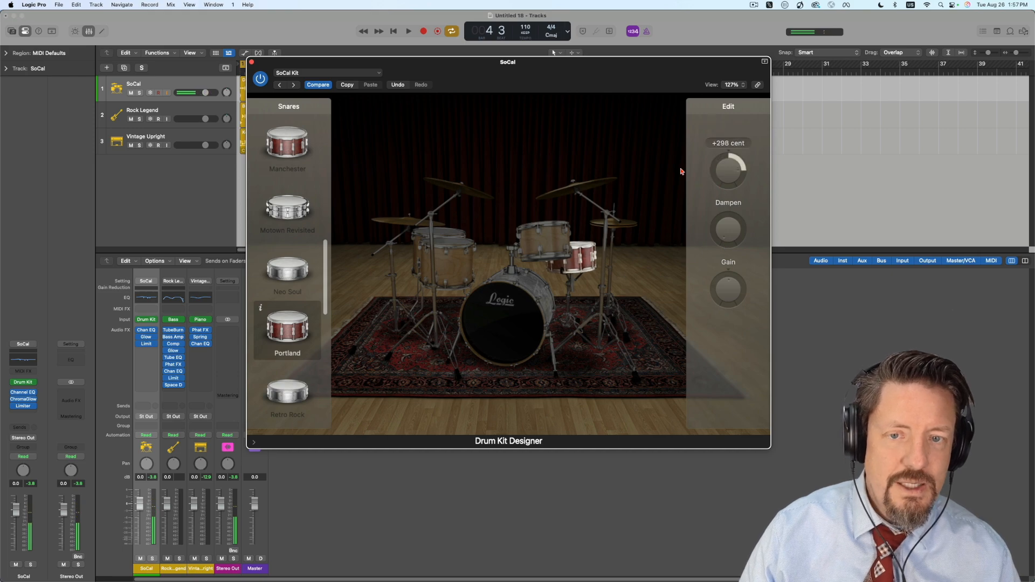
pyautogui.click(587, 256)
# - Audition the snare with Dampen adjusted and Gain set to -3 dB, and close Drum Kit Designer
pyautogui.moveTo(724, 232); pyautogui.dragTo(732, 299)
pyautogui.click(582, 263)
pyautogui.click(583, 262)
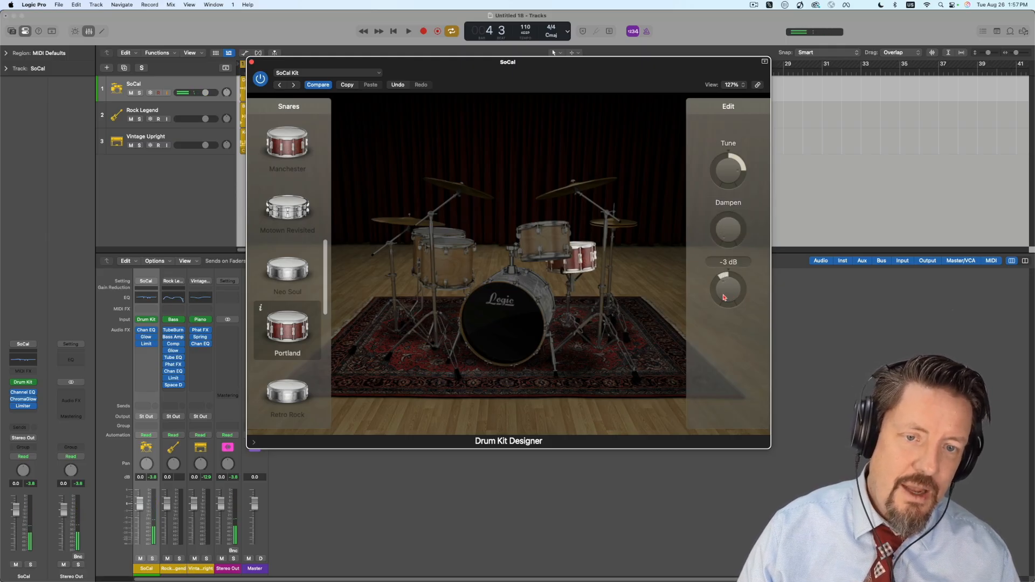
pyautogui.click(580, 262)
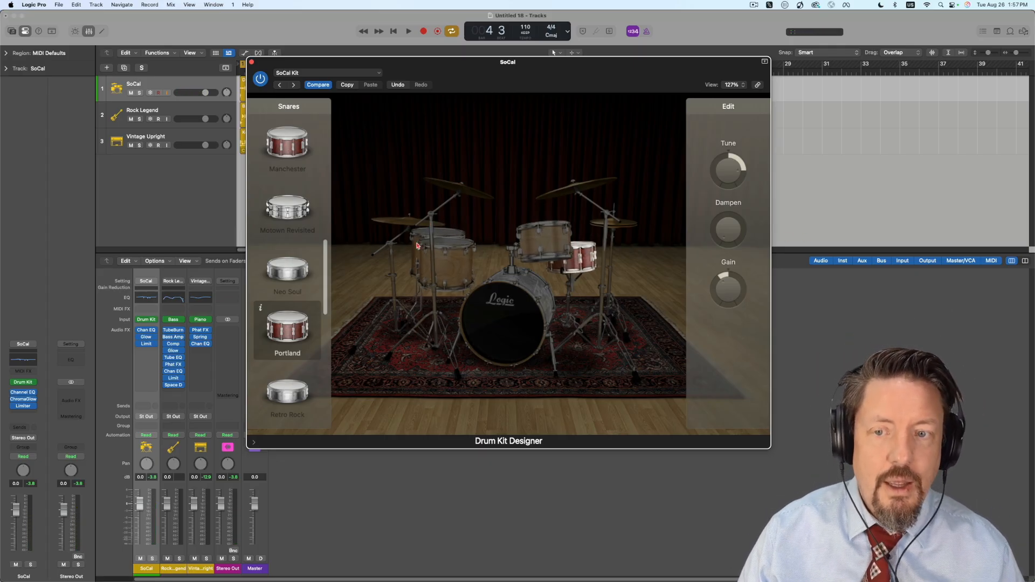
pyautogui.scroll(10, 316, 181)
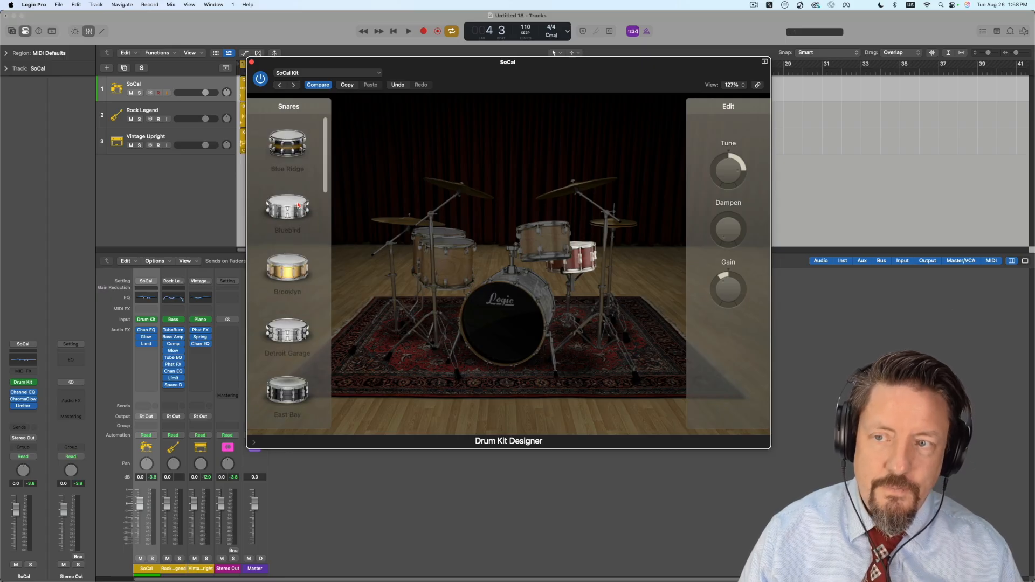
pyautogui.click(251, 62)
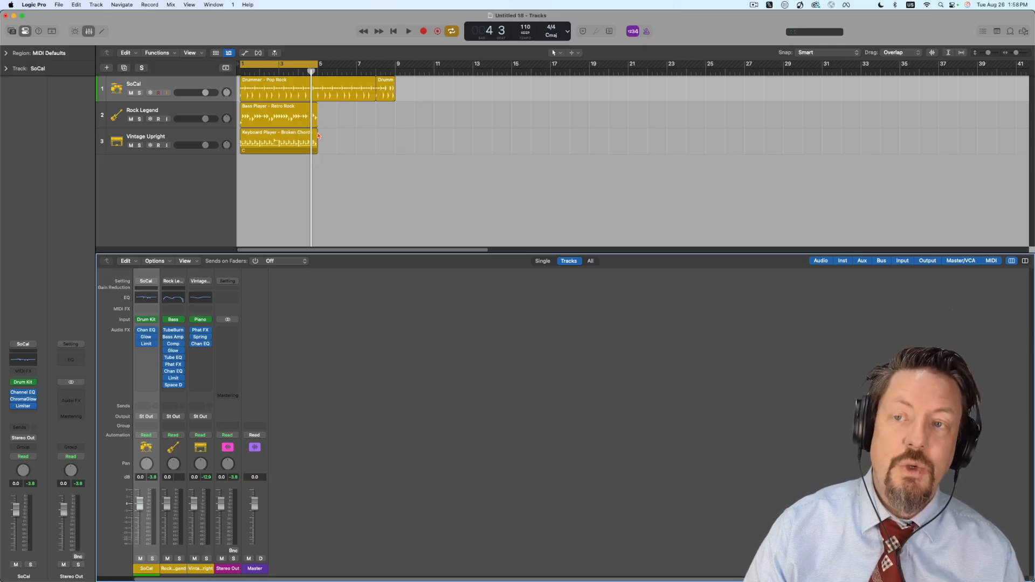
# - Show track automation, examine the SoCal track's automatable Drum Kit parameters including those of the snare, and hide automation again
pyautogui.press('a')
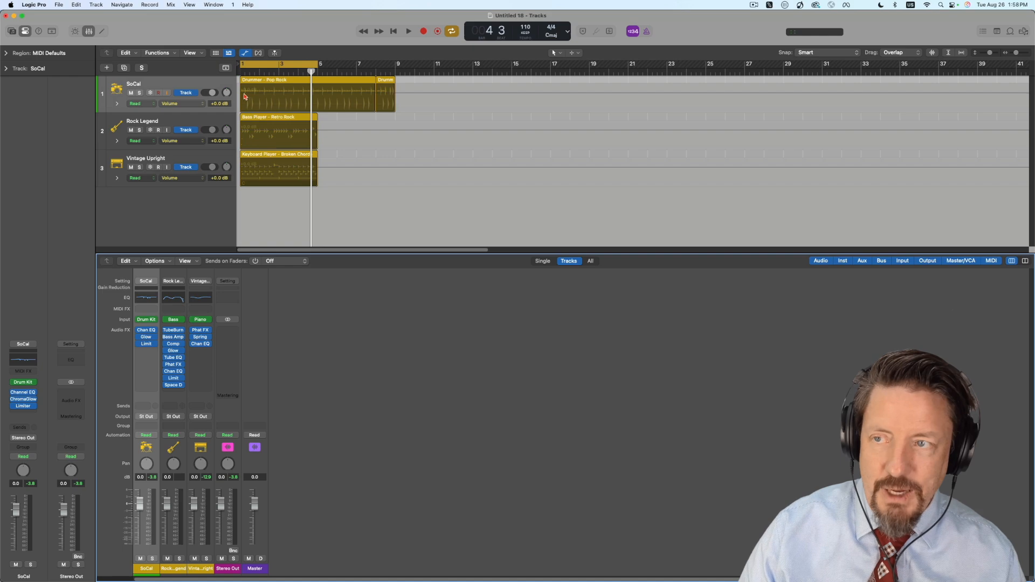
pyautogui.click(184, 105)
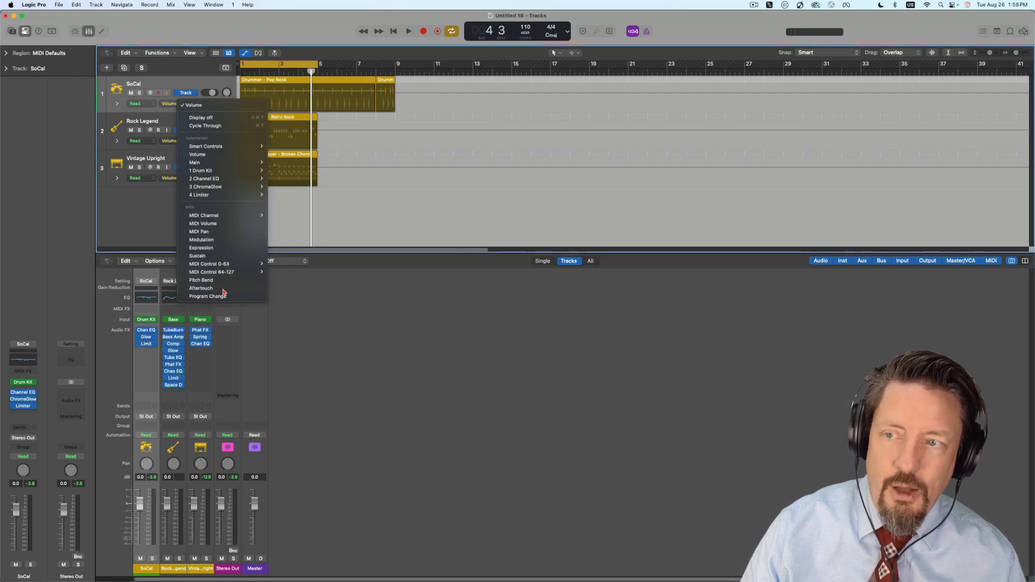
pyautogui.moveTo(208, 171)
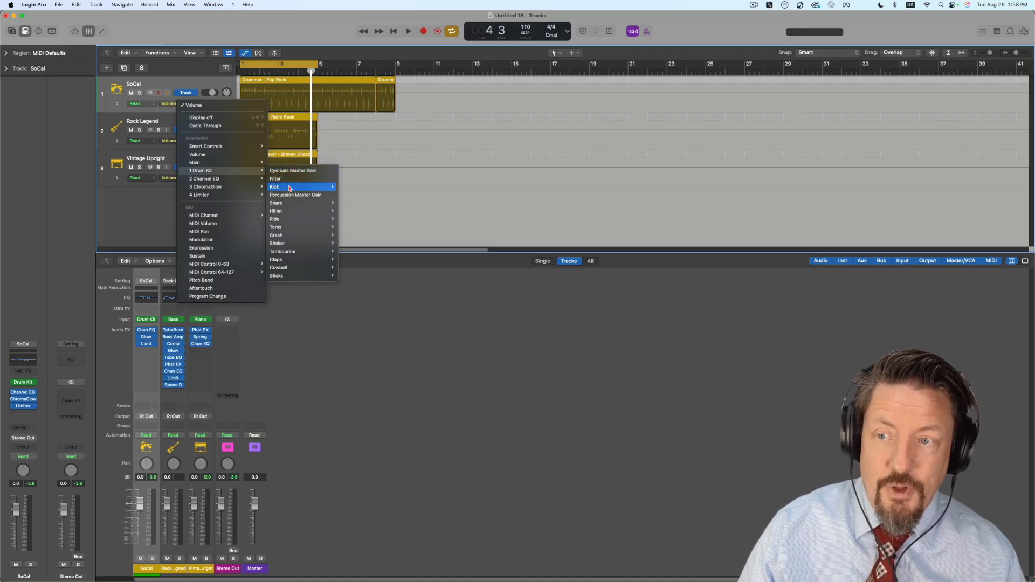
pyautogui.moveTo(294, 187)
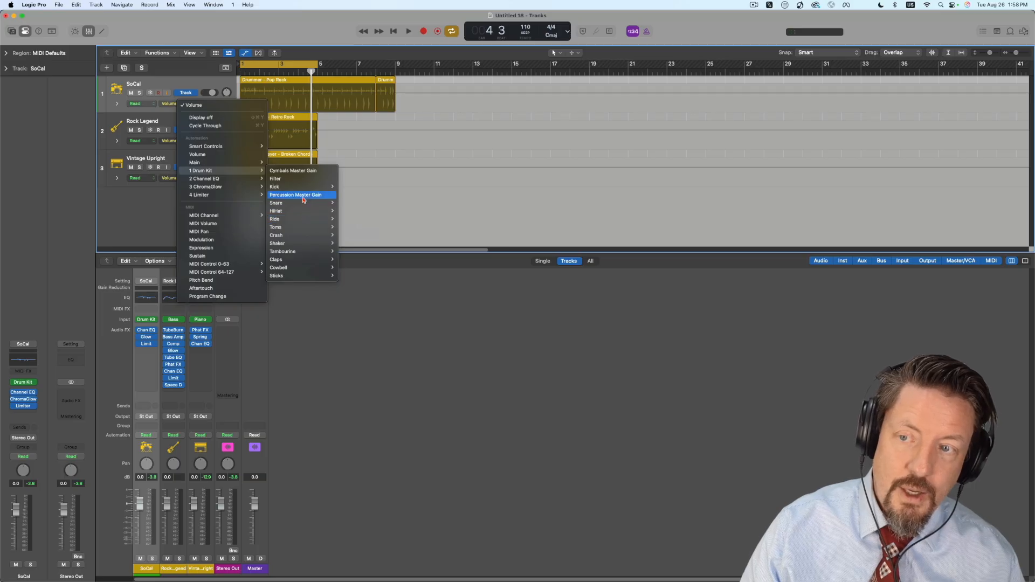
pyautogui.moveTo(297, 208)
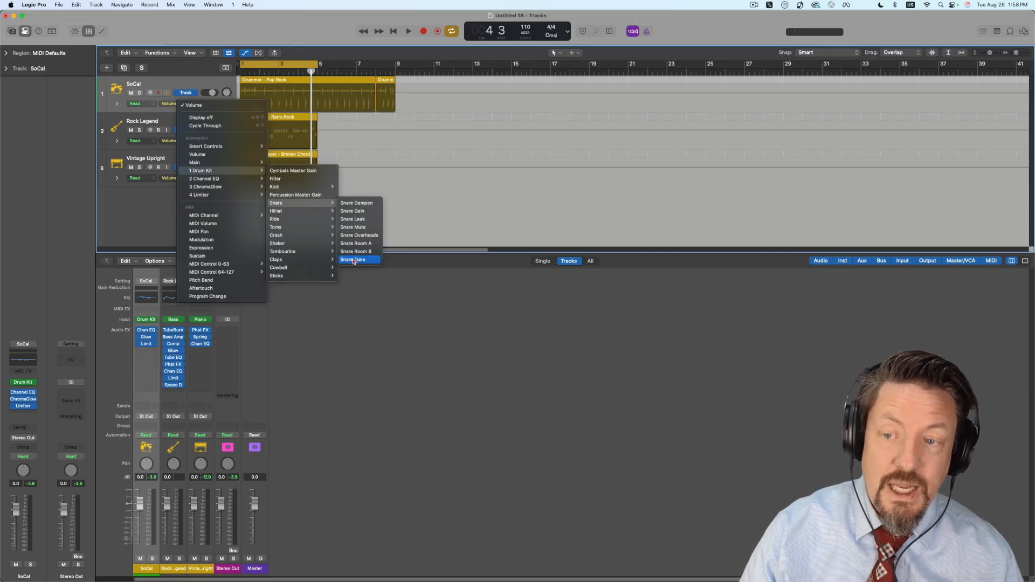
pyautogui.click(162, 201)
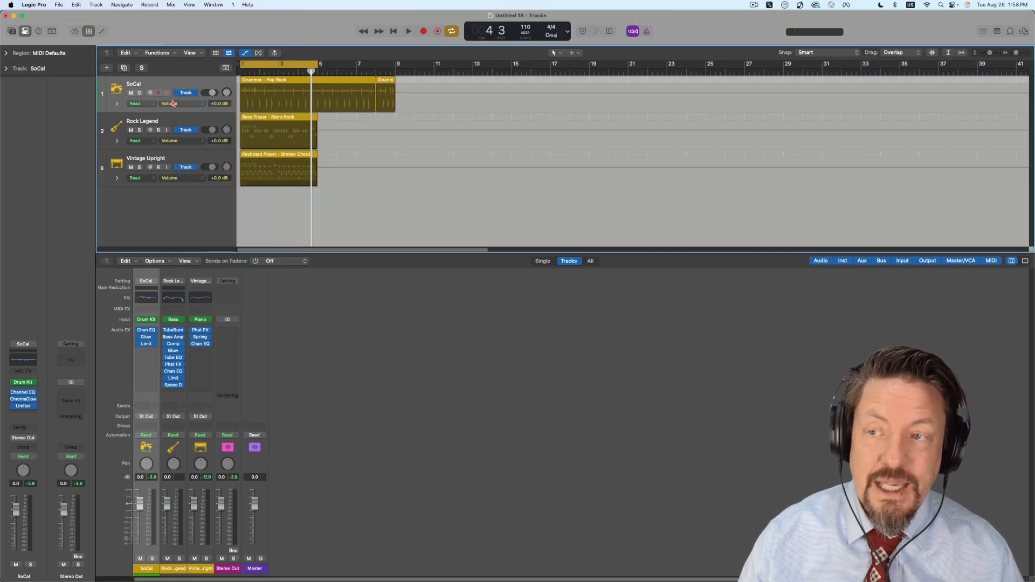
pyautogui.press('a')
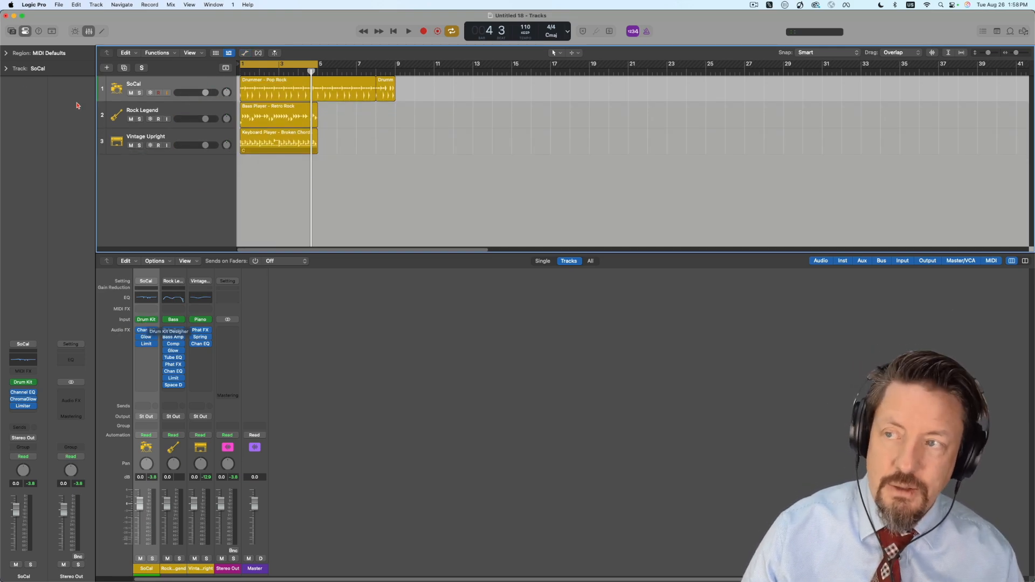
# - Load the multi-channel drum kit Slow Jam+ from the Library onto the SoCal track, and hide the Library
pyautogui.click(11, 32)
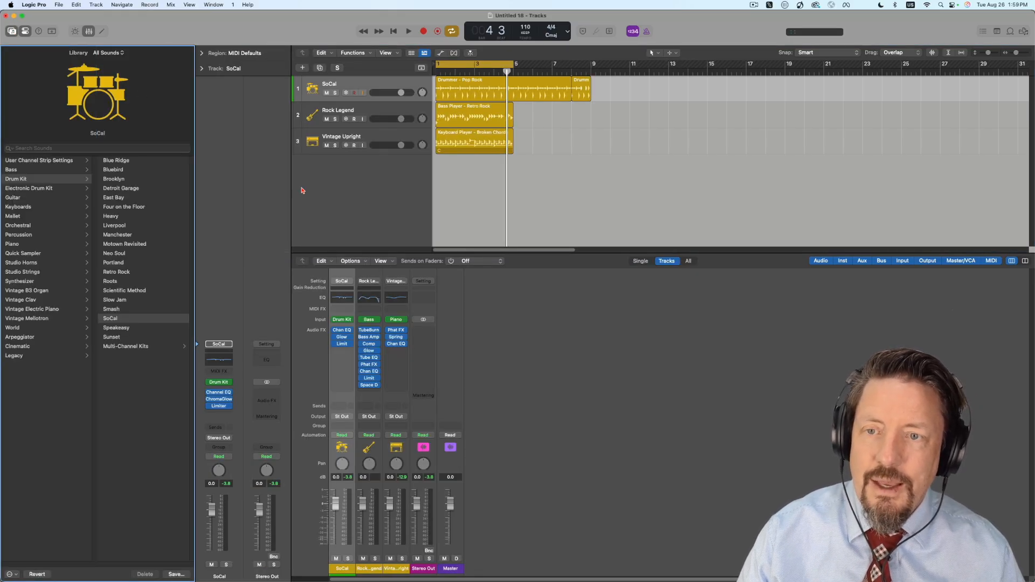
pyautogui.click(359, 88)
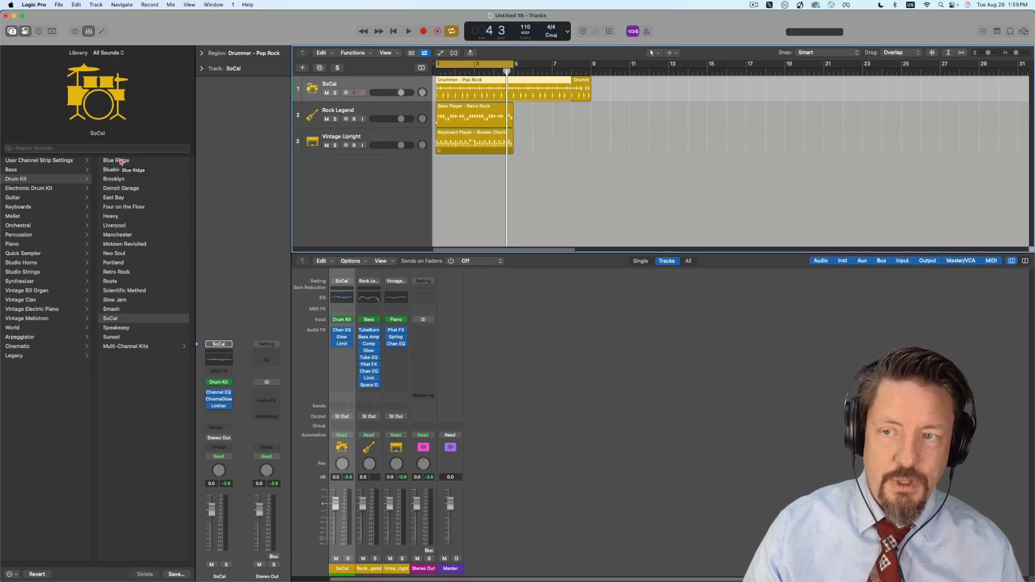
pyautogui.click(114, 346)
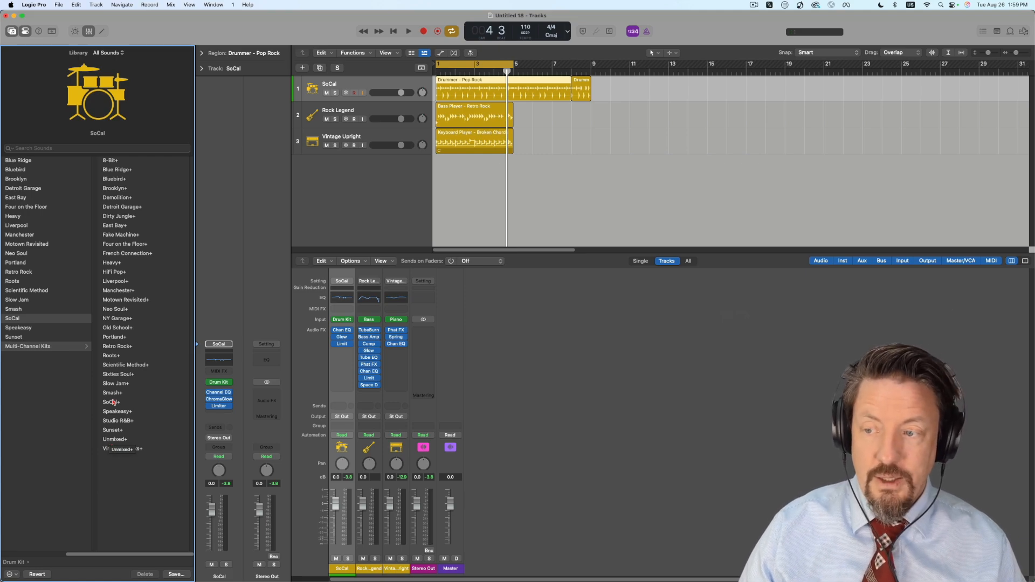
pyautogui.click(117, 385)
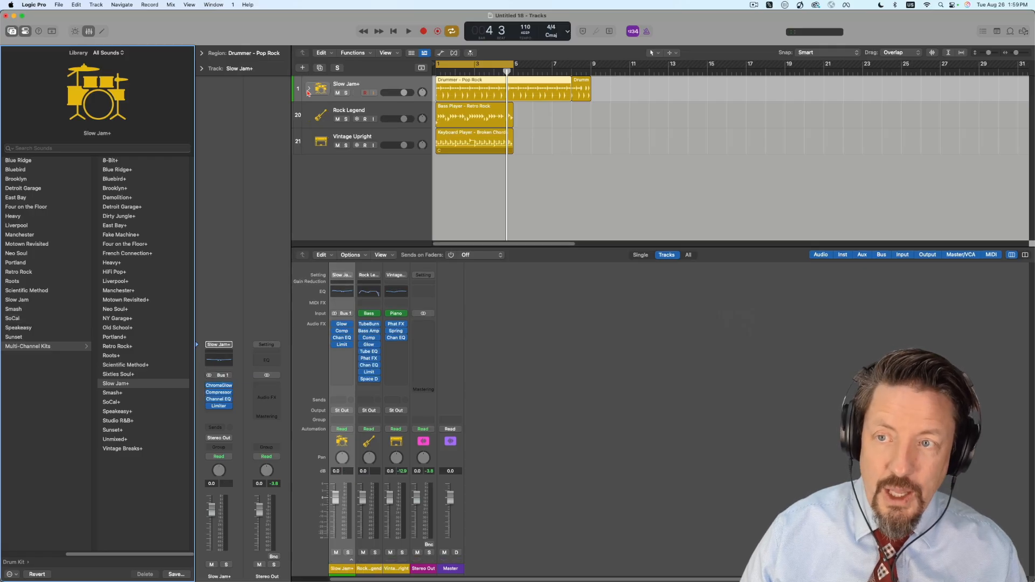
pyautogui.click(16, 32)
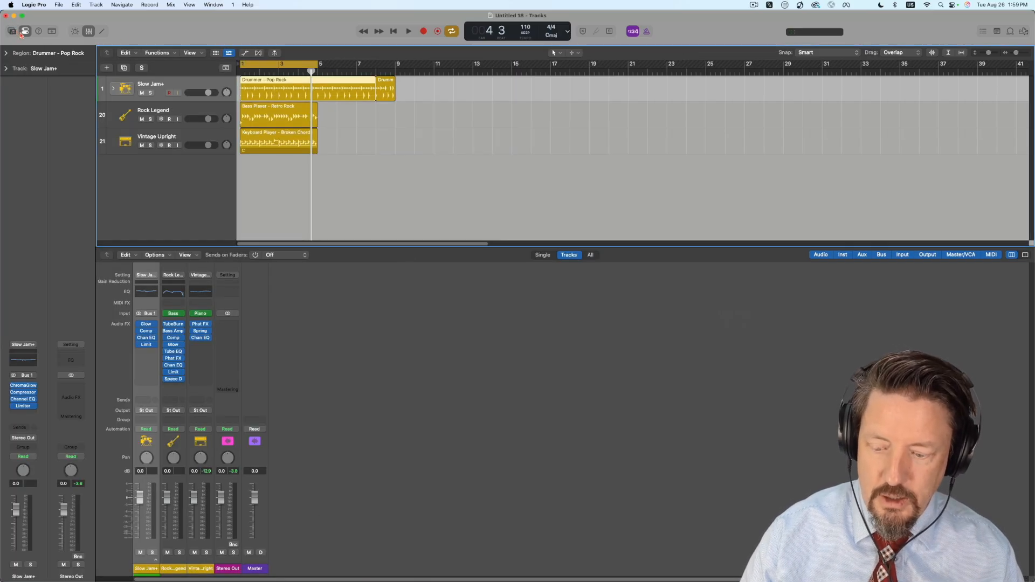
# - Hide the mixer and expand the Slow Jam+ track stack to examine its individual drum subtracks
pyautogui.press('x')
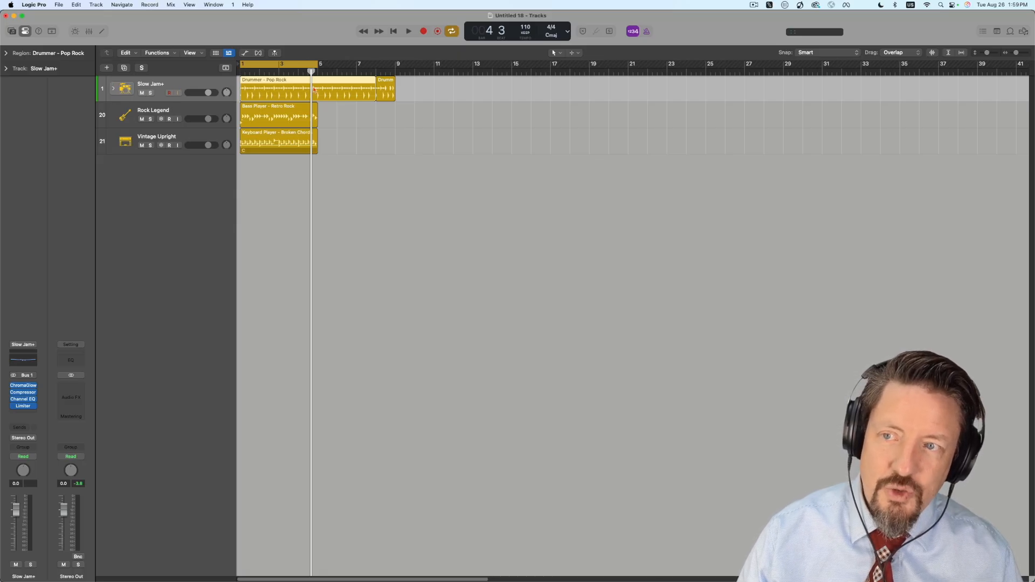
pyautogui.click(114, 90)
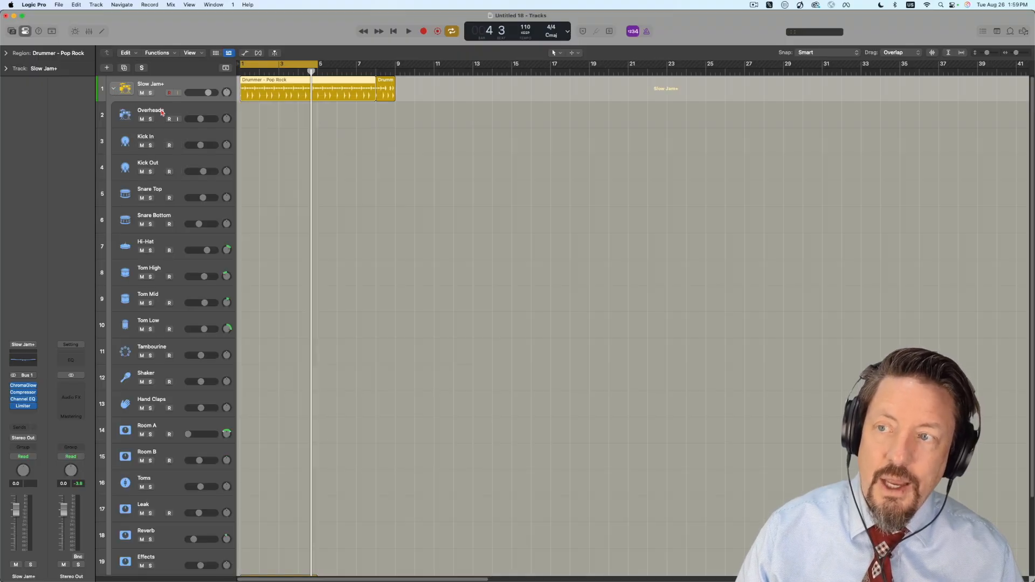
pyautogui.scroll(-4, 156, 135)
pyautogui.scroll(4, 160, 145)
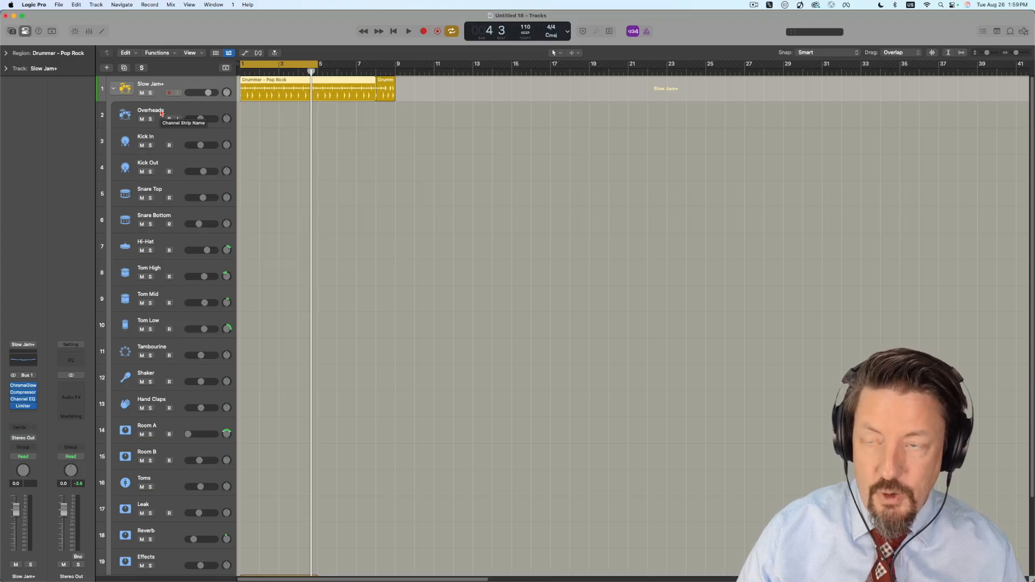
# - Play the project while soloing the Overheads, Kick In, Kick Out, Snare Top and Snare Bottom subtracks in turn, stop playback and clear the solos
pyautogui.press('space')
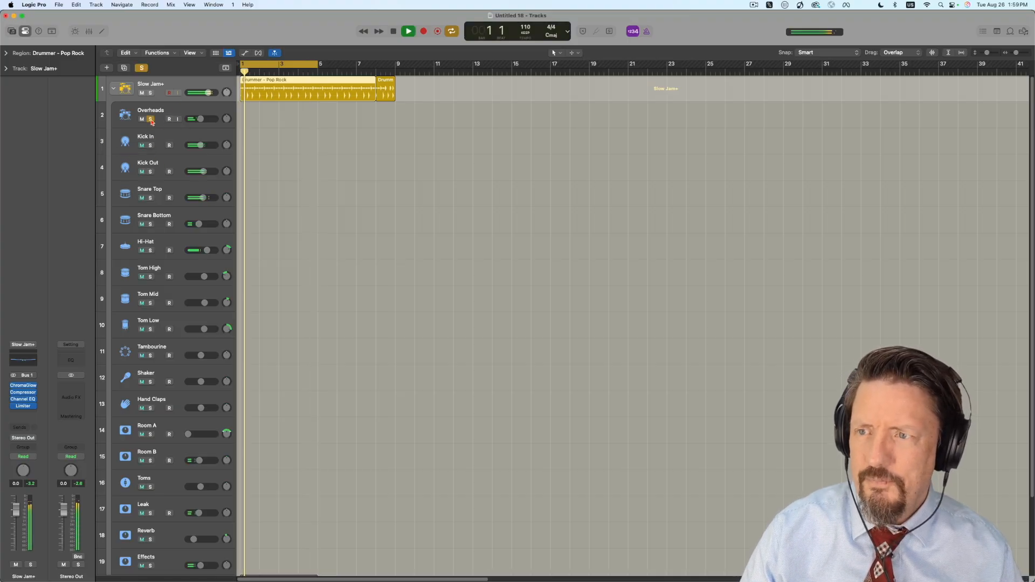
pyautogui.click(150, 146)
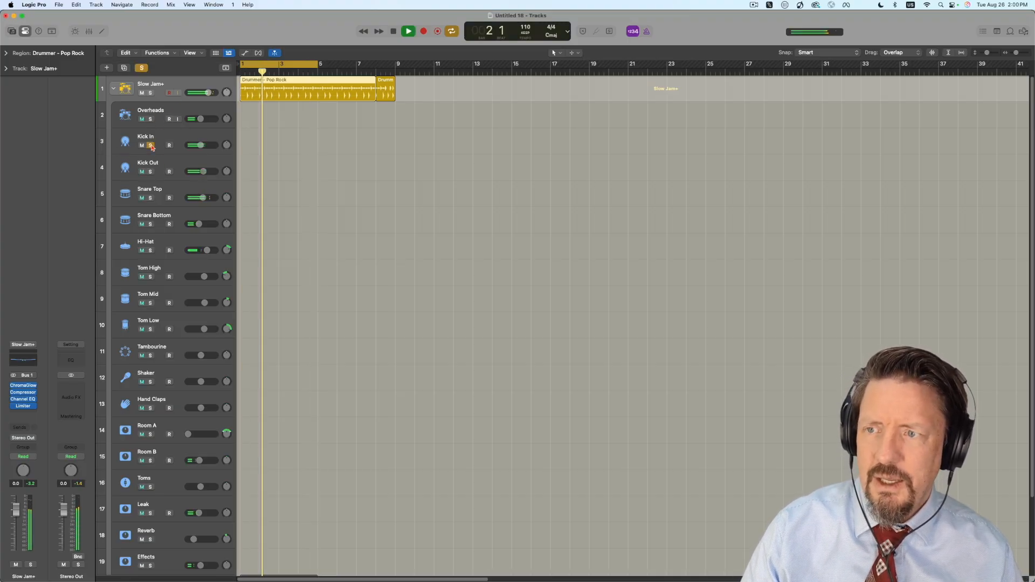
pyautogui.click(150, 172)
pyautogui.click(148, 146)
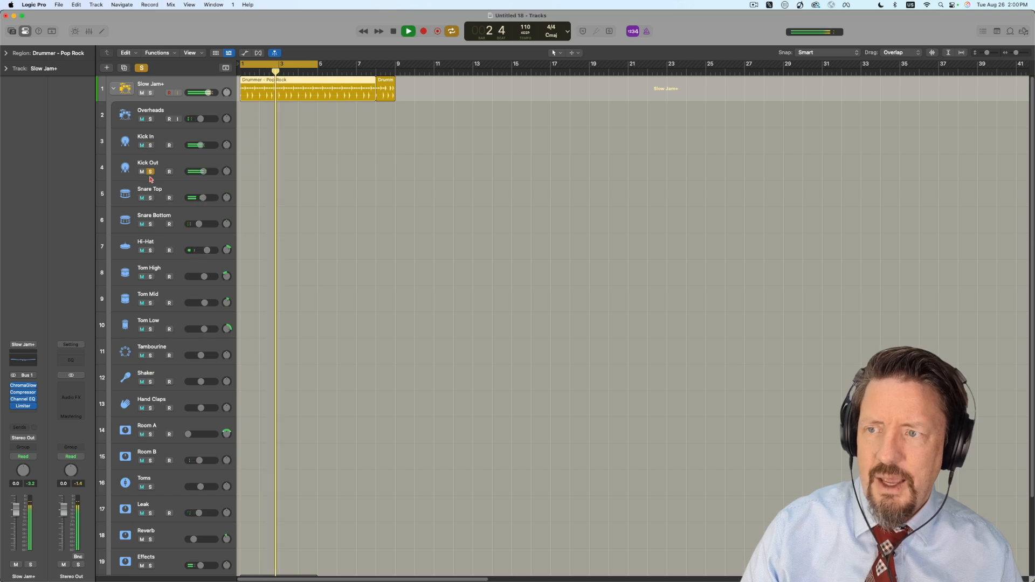
pyautogui.click(149, 199)
pyautogui.click(149, 173)
pyautogui.click(150, 225)
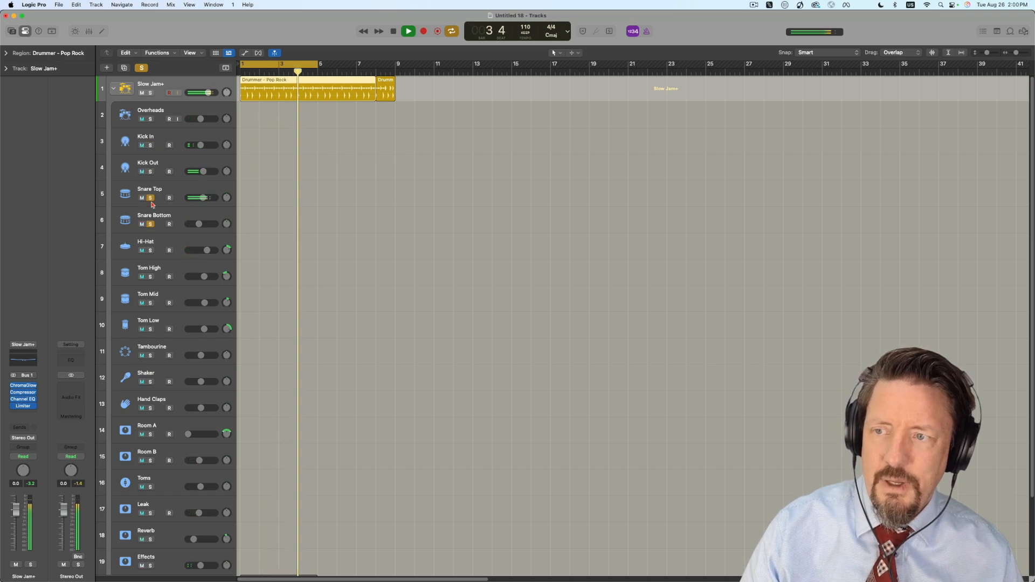
pyautogui.click(150, 198)
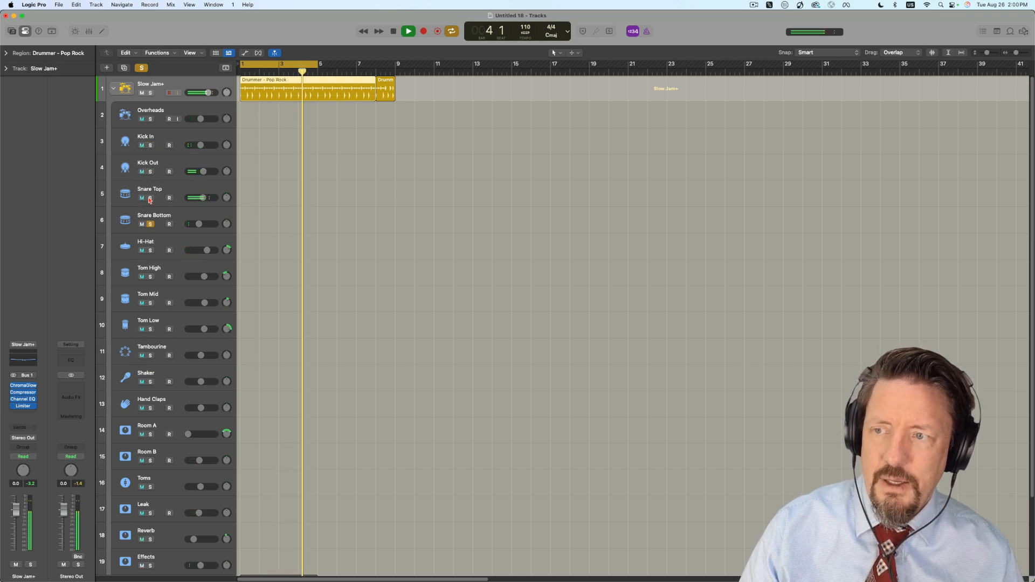
pyautogui.press('space')
pyautogui.click(149, 224)
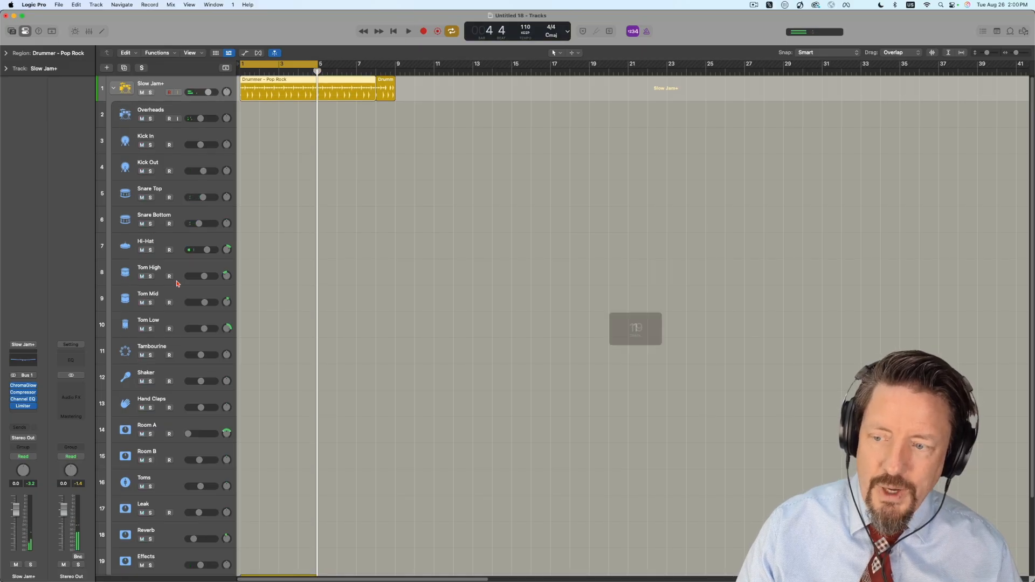
# - Examine the Slow Jam+ subtracks and their channel strips in the mixer, hide the mixer and collapse the Slow Jam+ track stack
pyautogui.scroll(-3, 172, 385)
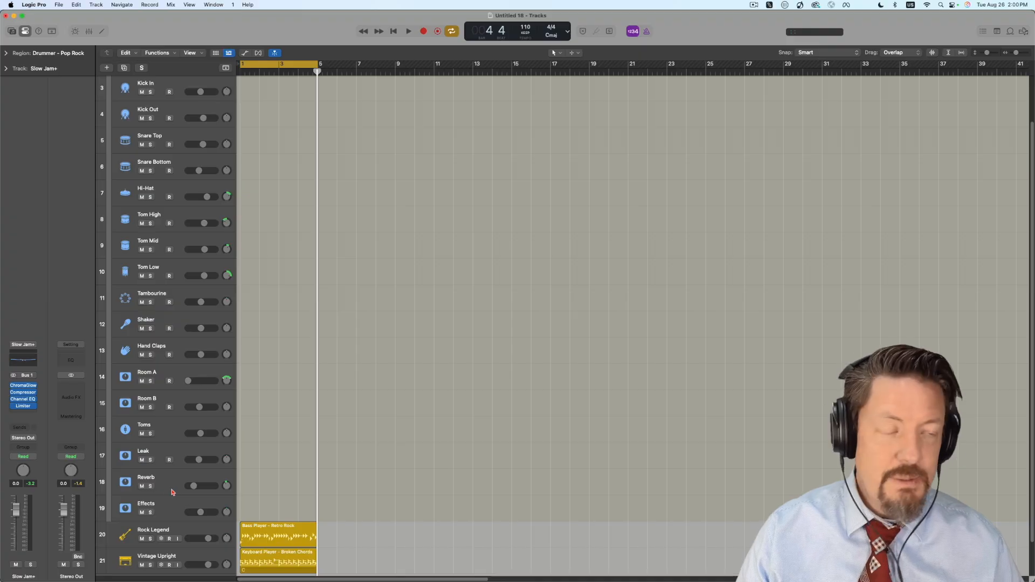
pyautogui.scroll(3, 168, 246)
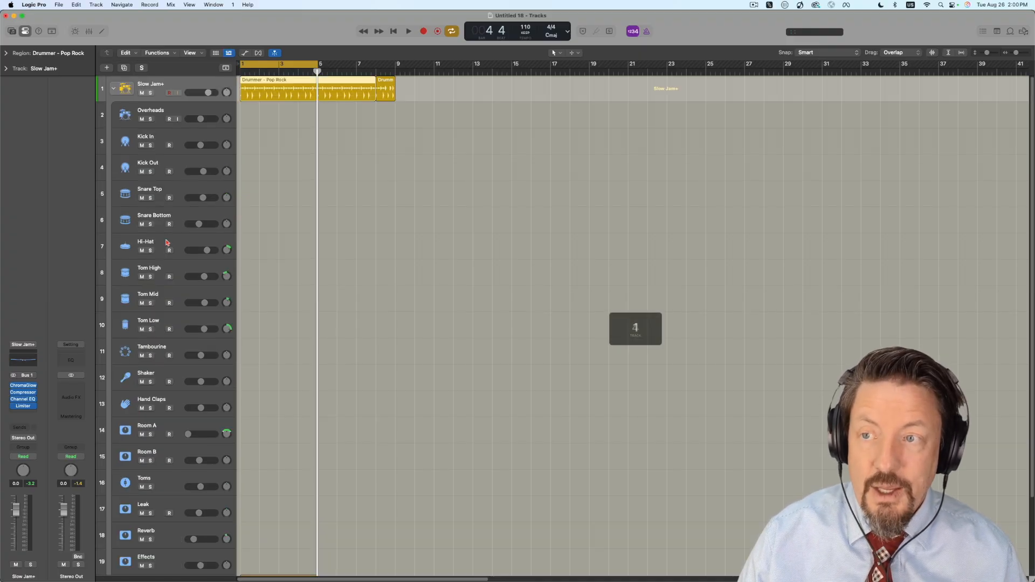
pyautogui.press('x')
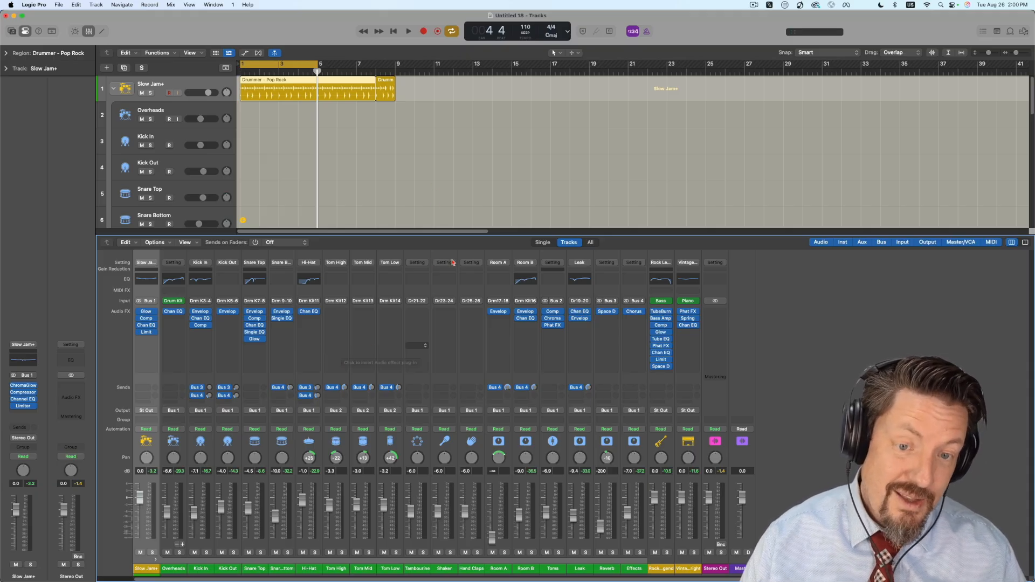
pyautogui.press('x')
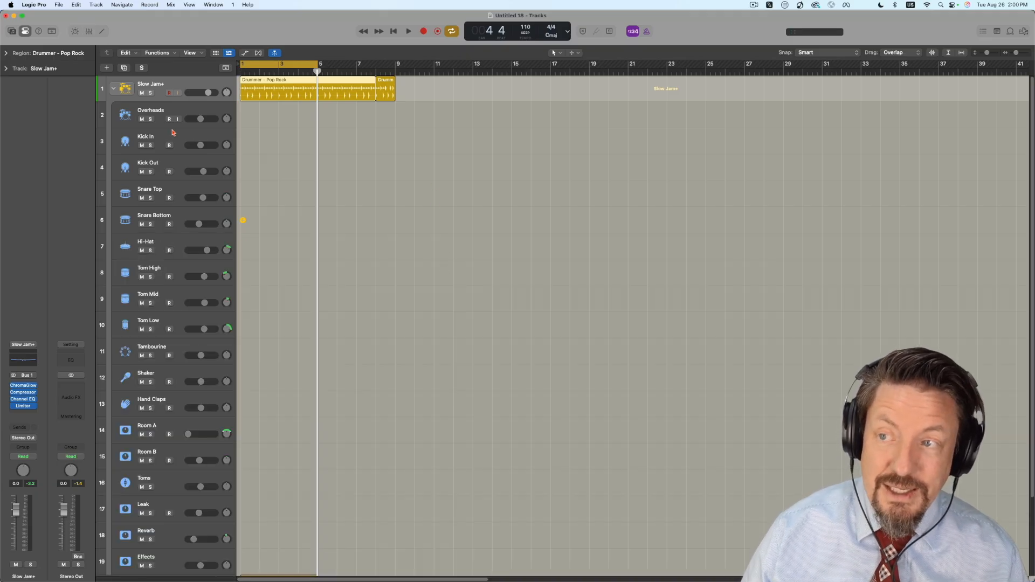
pyautogui.click(113, 90)
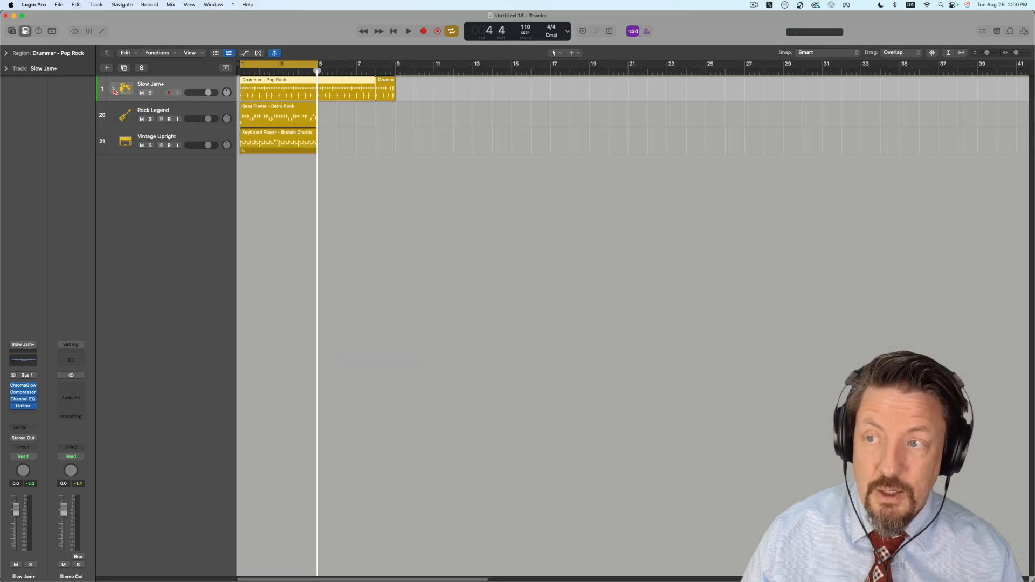
# - Open the Studio Bass instrument of the Rock Legend track and reposition its window so the bass region is accessible
pyautogui.click(163, 113)
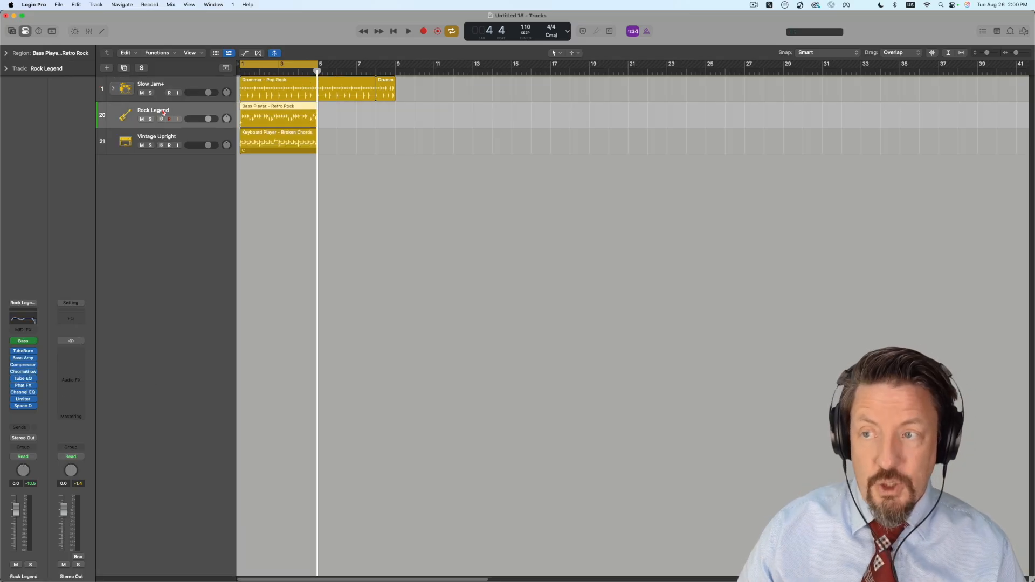
pyautogui.click(24, 341)
pyautogui.moveTo(660, 131); pyautogui.dragTo(528, 100)
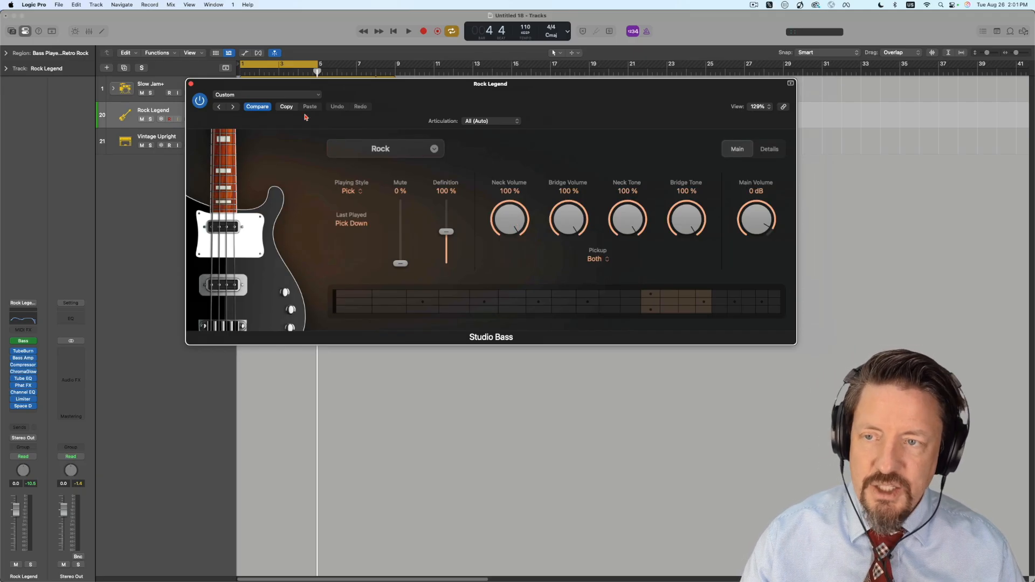
pyautogui.moveTo(271, 83); pyautogui.dragTo(271, 129)
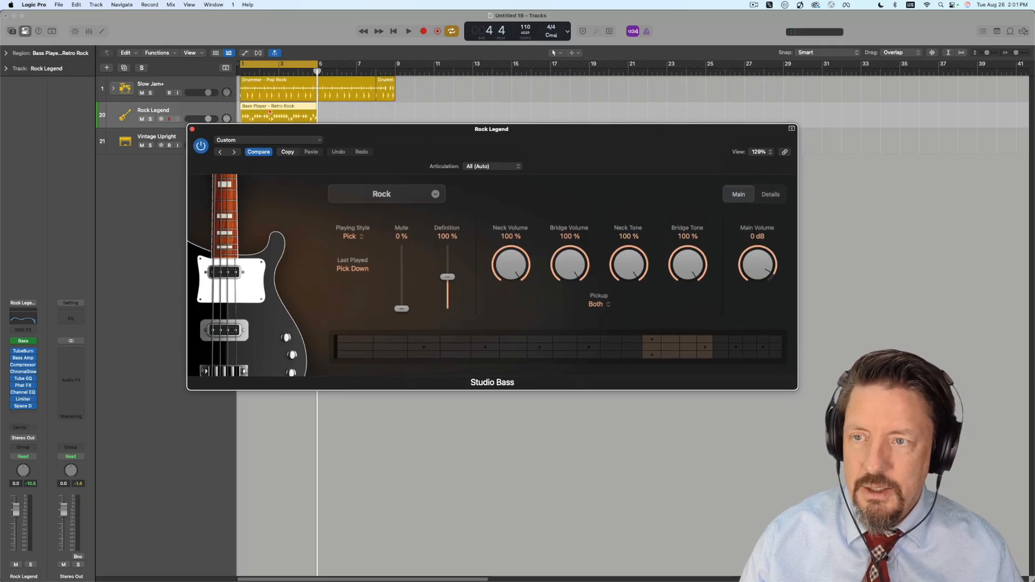
# - Open the Bass Player - Retro Rock region in the Session Player editor and examine its main and detailed performance settings
pyautogui.doubleClick(269, 112)
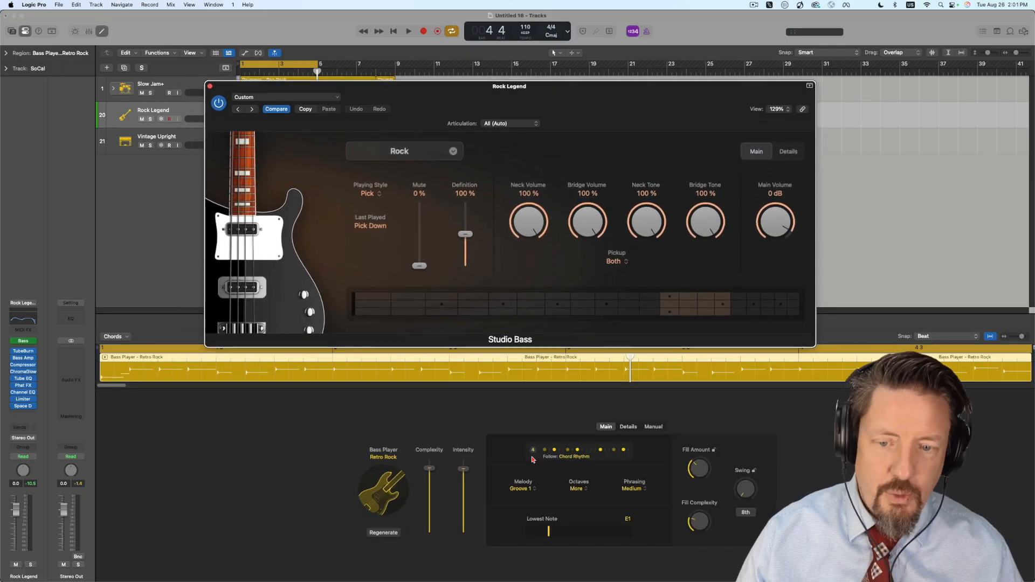
pyautogui.click(633, 428)
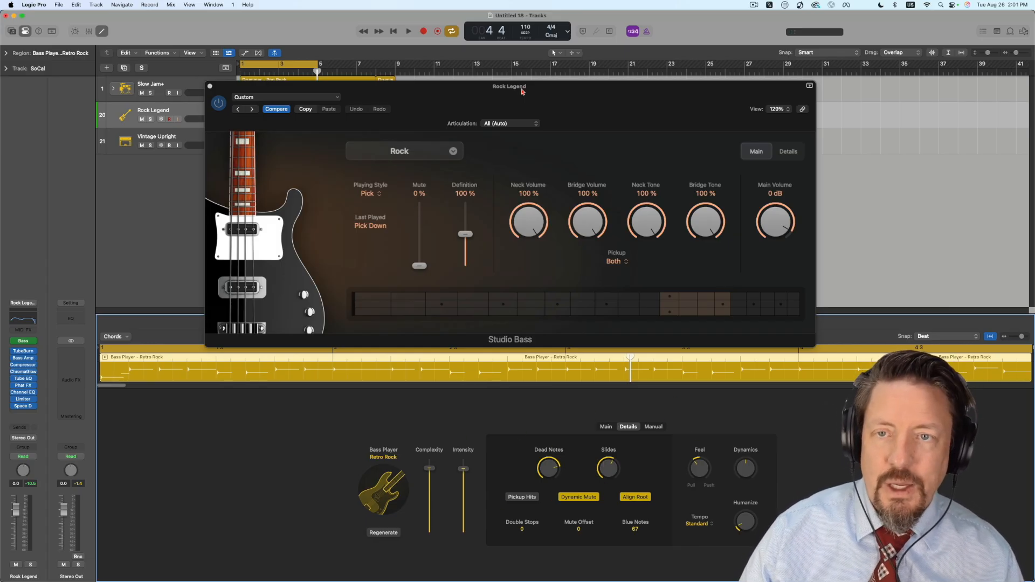
pyautogui.moveTo(524, 92); pyautogui.dragTo(513, 85)
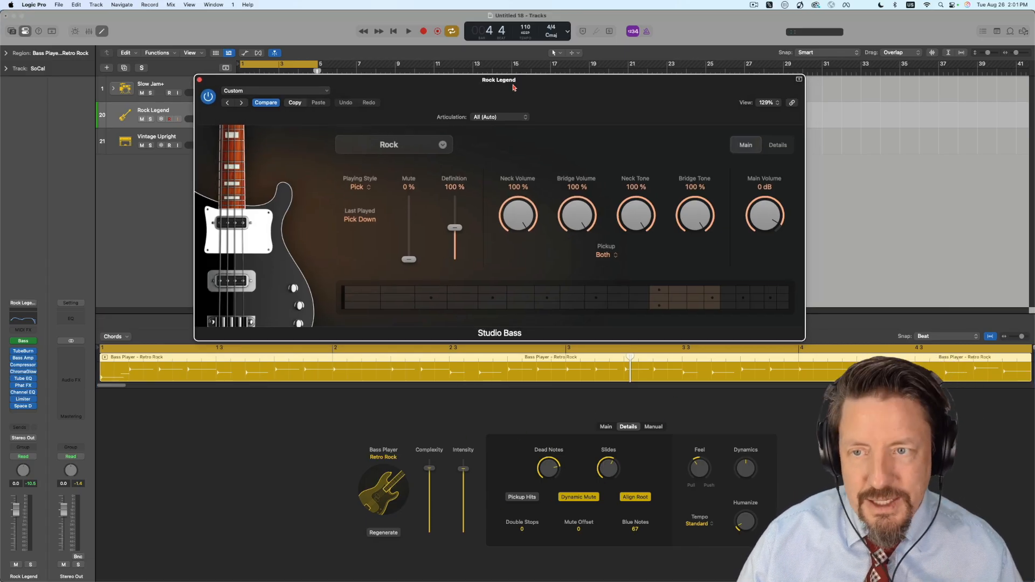
# - Try the Classic, Sixties, Rock, Session, Modern and American Upright bass models in Studio Bass, one after another
pyautogui.click(414, 152)
pyautogui.click(352, 170)
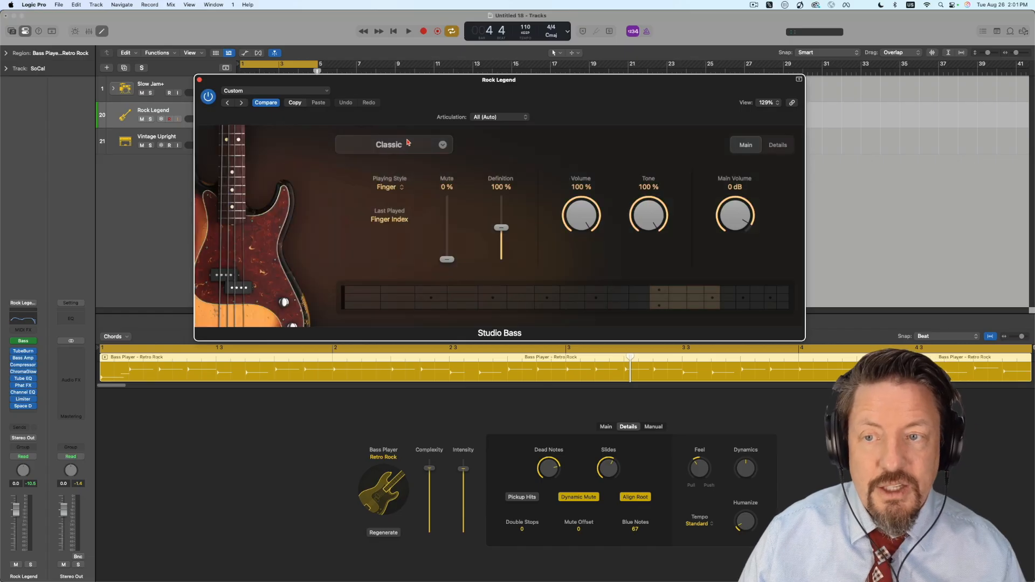
pyautogui.click(398, 155)
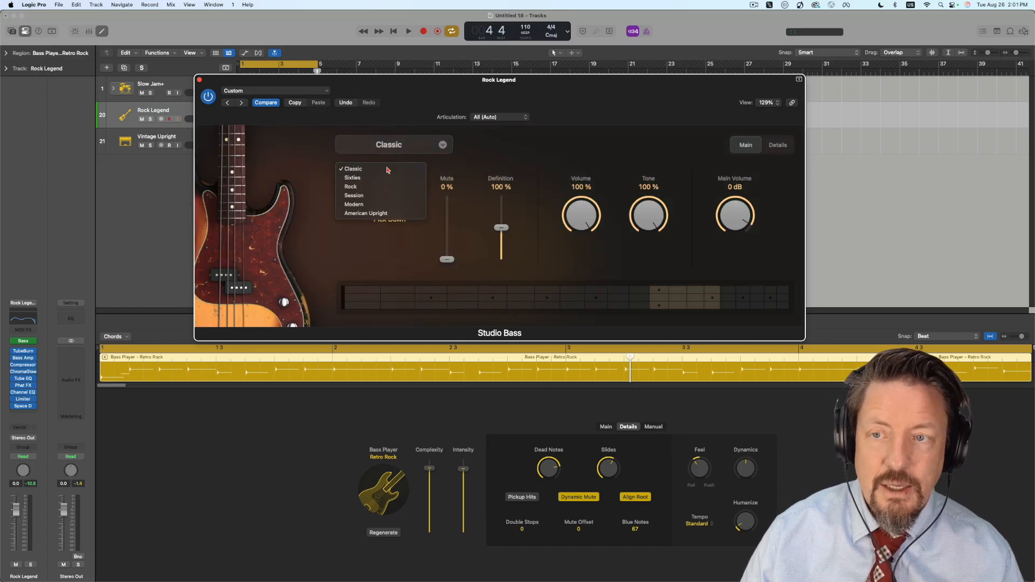
pyautogui.click(380, 178)
pyautogui.click(388, 153)
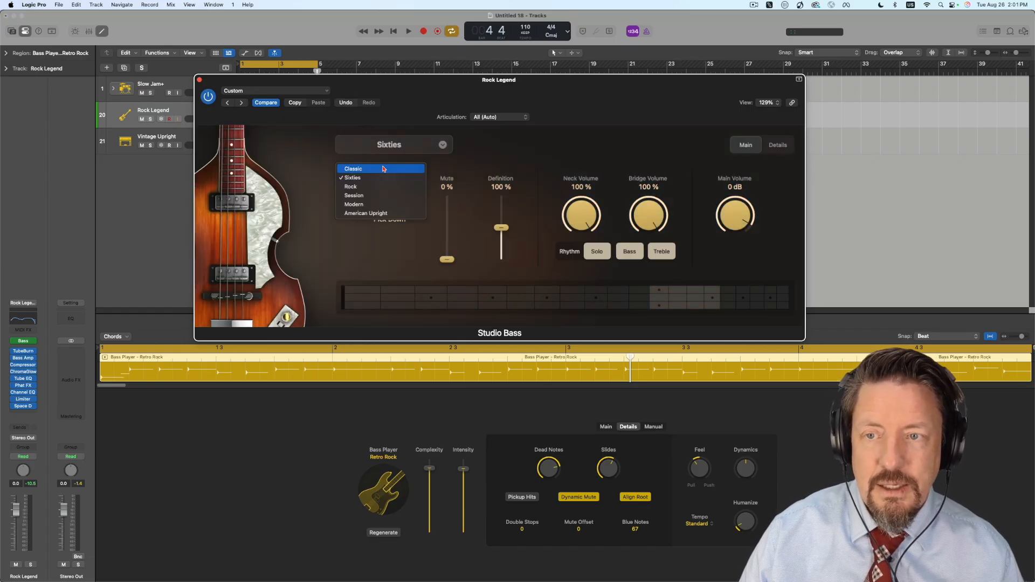
pyautogui.click(379, 187)
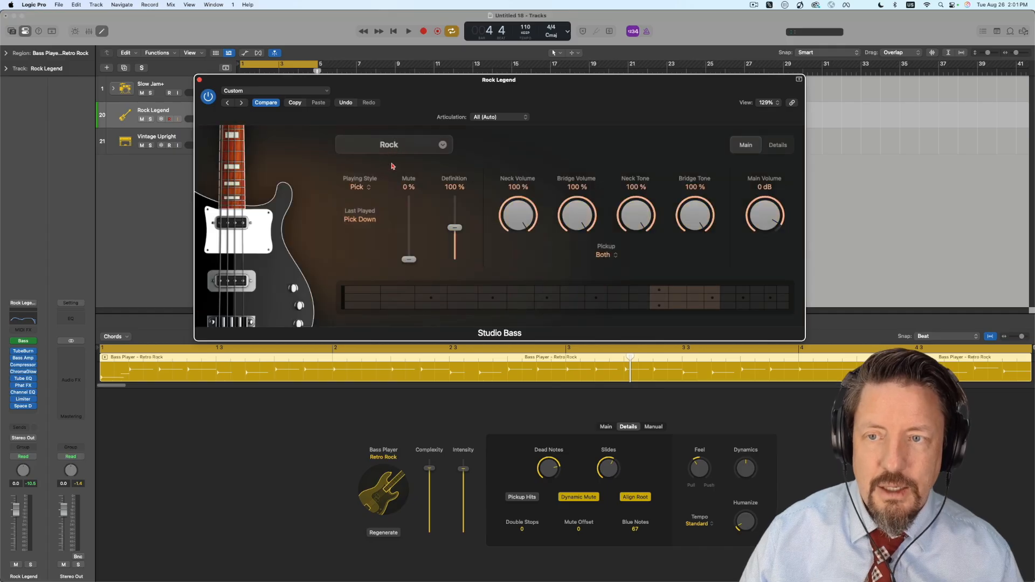
pyautogui.click(392, 151)
pyautogui.click(371, 195)
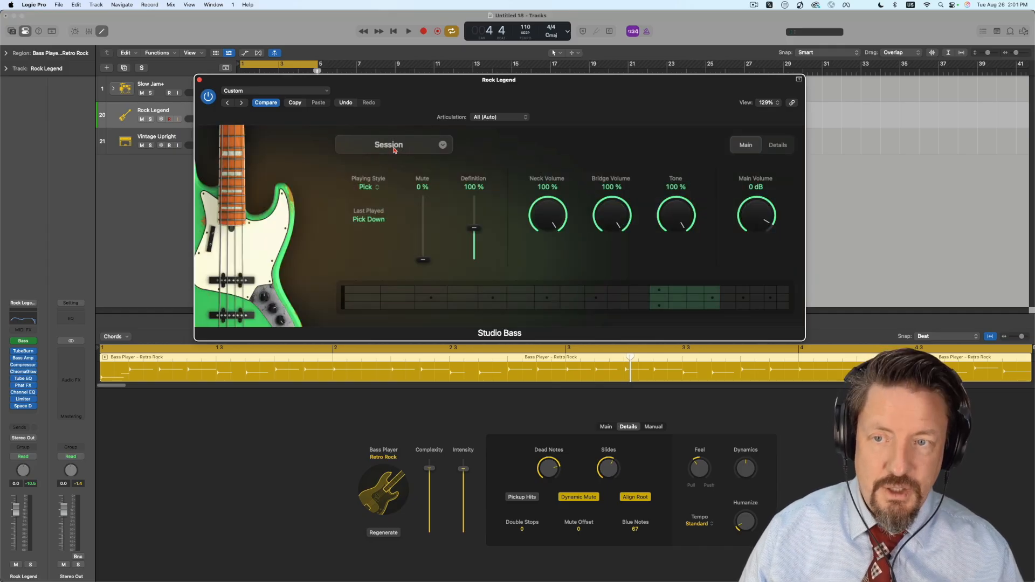
pyautogui.click(388, 145)
pyautogui.click(377, 204)
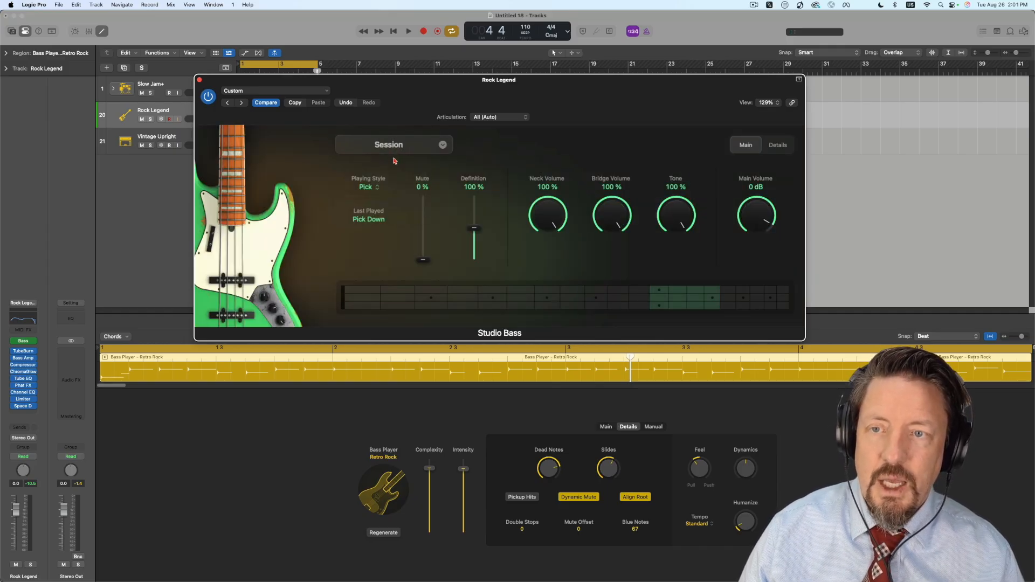
pyautogui.click(399, 147)
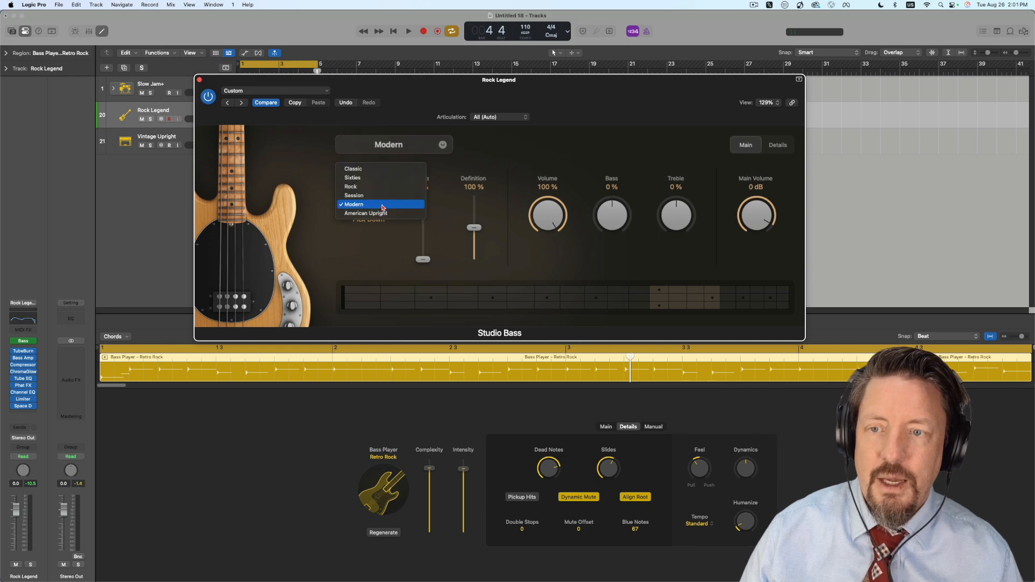
pyautogui.click(371, 213)
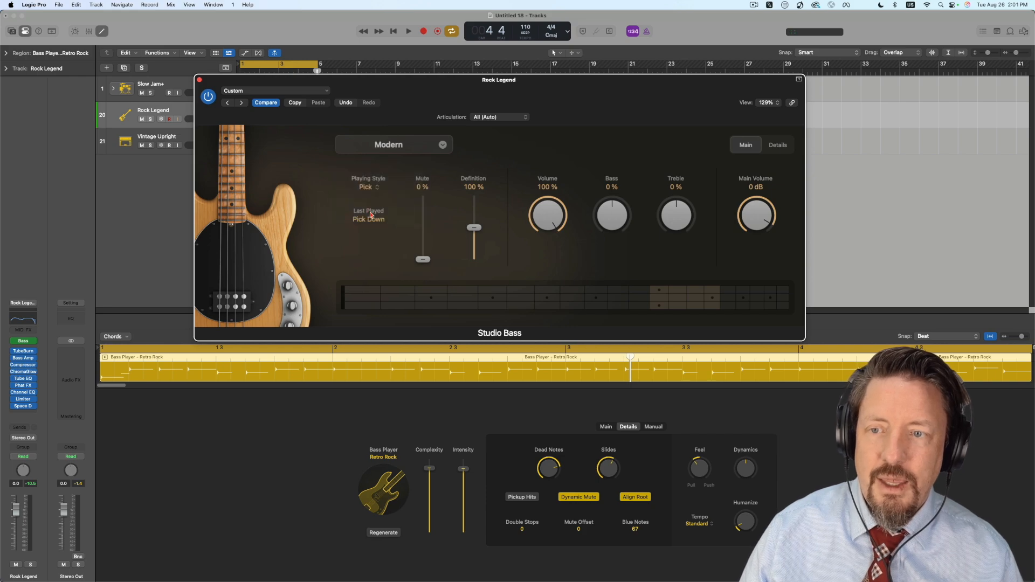
# - Compare the Classic and Sixties bass models in Studio Bass and leave the instrument set to Classic
pyautogui.click(395, 149)
pyautogui.click(366, 169)
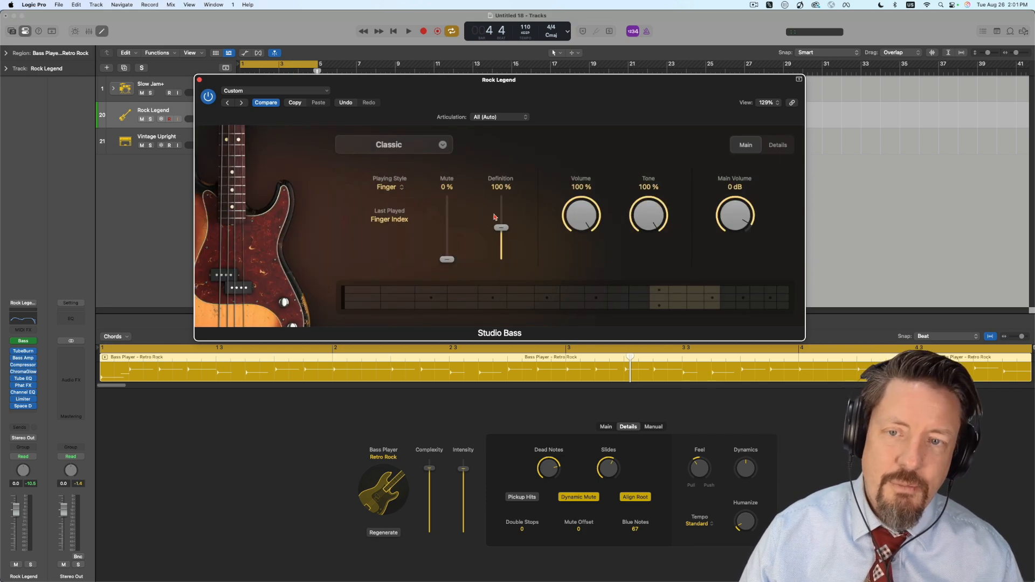
pyautogui.click(388, 148)
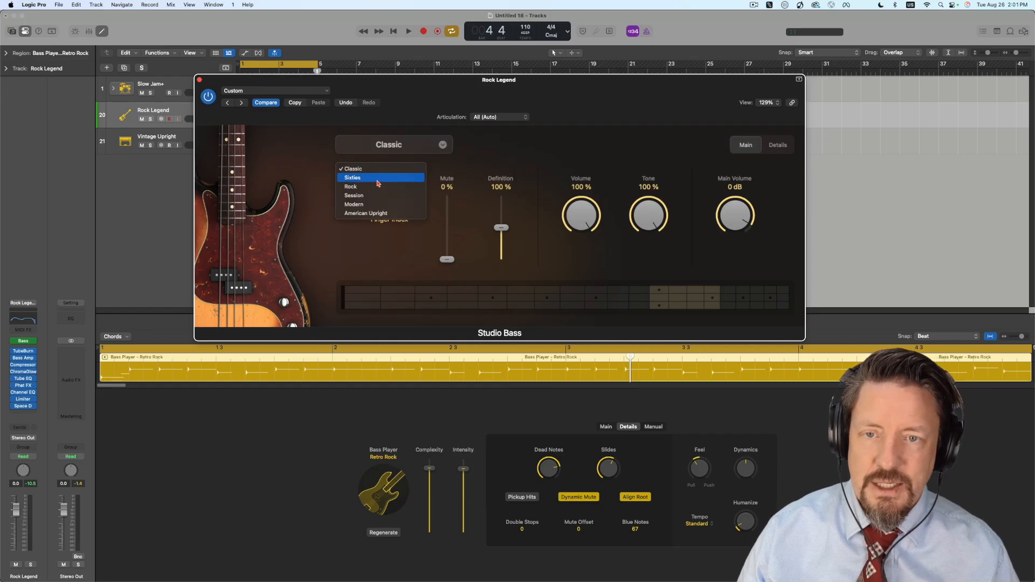
pyautogui.click(398, 178)
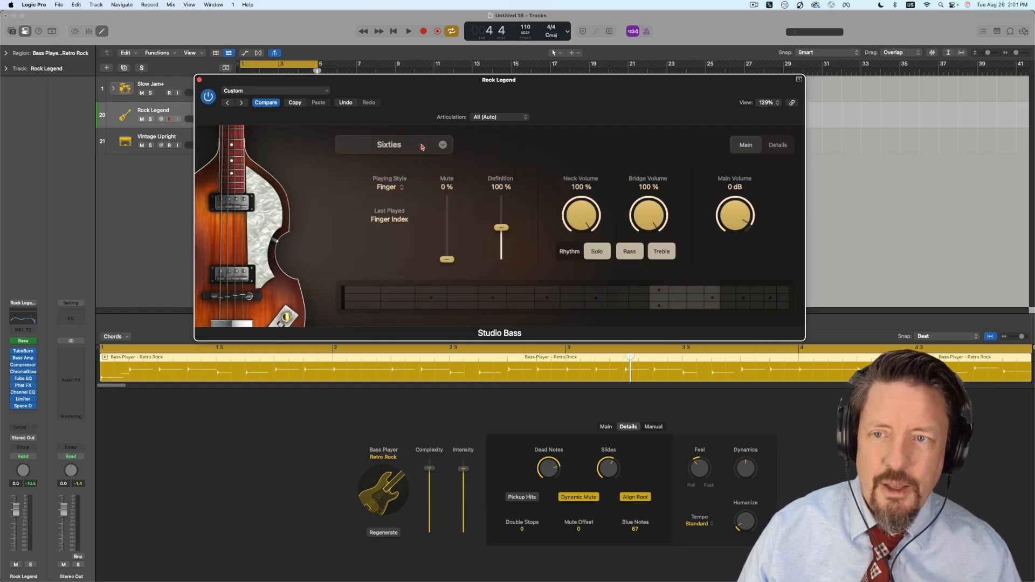
pyautogui.click(388, 186)
pyautogui.click(378, 173)
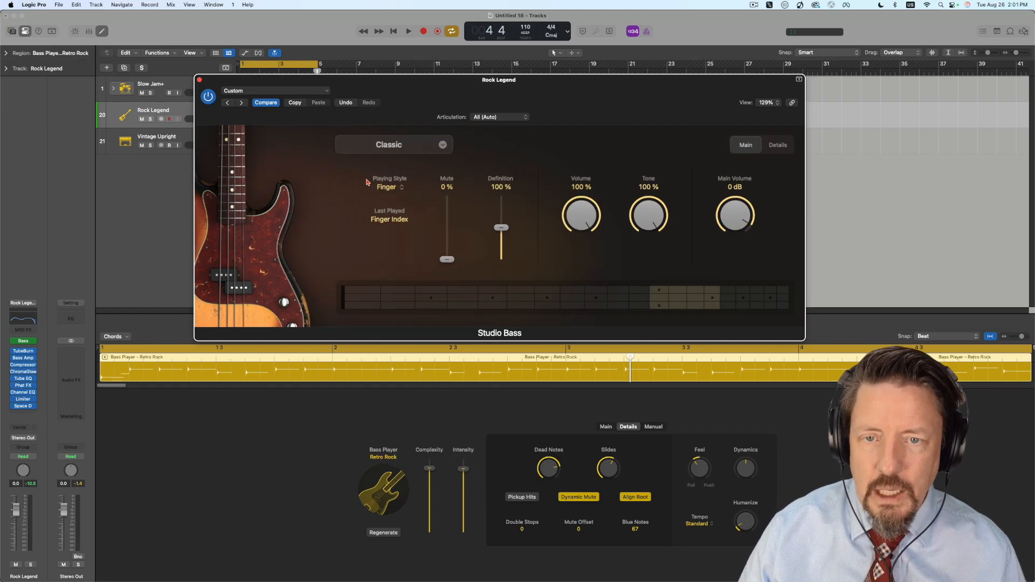
# - Examine the Classic bass's playing style and mute controls, and its detailed voice mode and open strings options
pyautogui.click(396, 189)
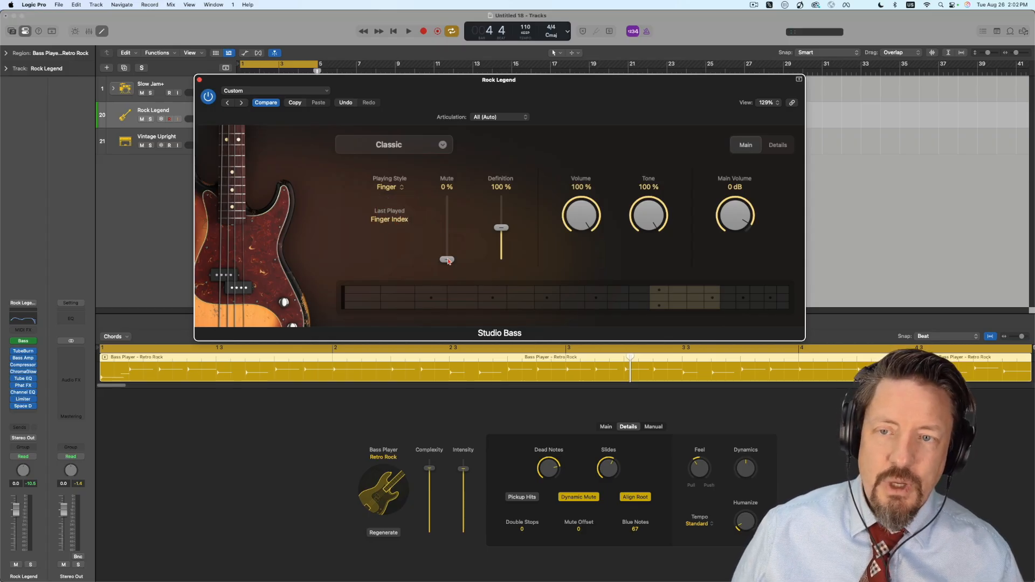
pyautogui.moveTo(448, 260)
pyautogui.mouseDown()
pyautogui.moveTo(451, 195)
pyautogui.moveTo(456, 275)
pyautogui.mouseUp()
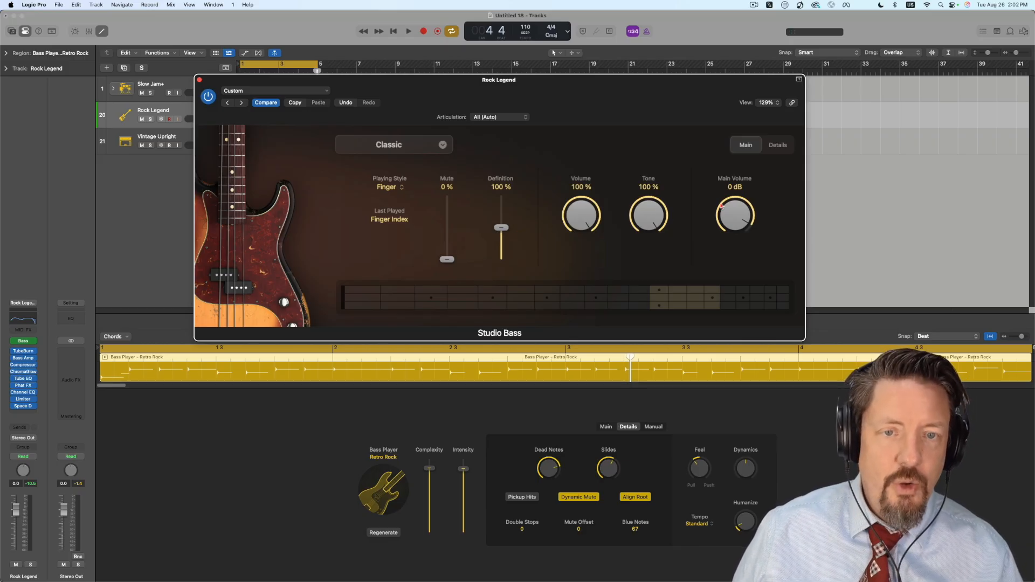
pyautogui.click(778, 147)
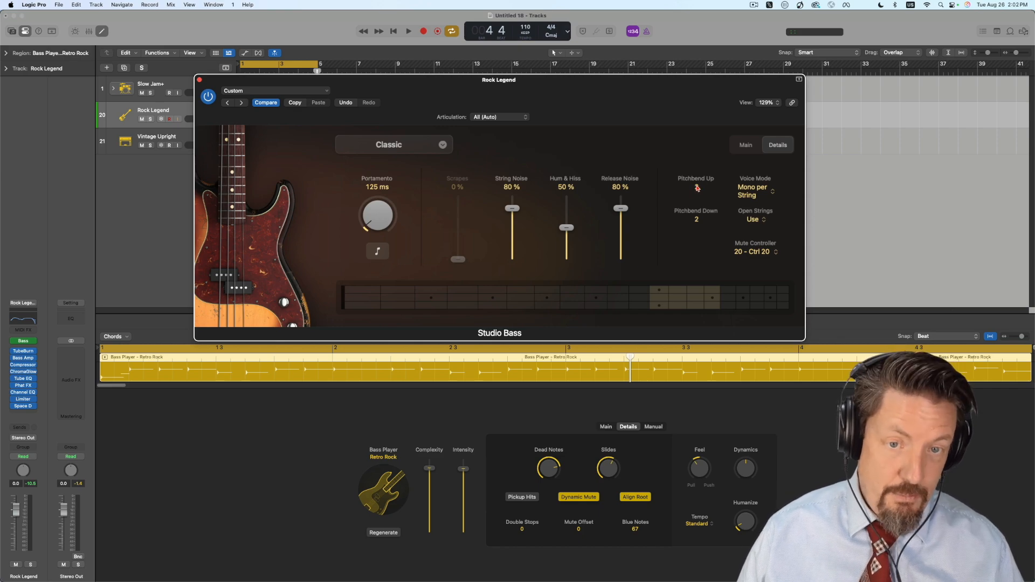
pyautogui.click(772, 195)
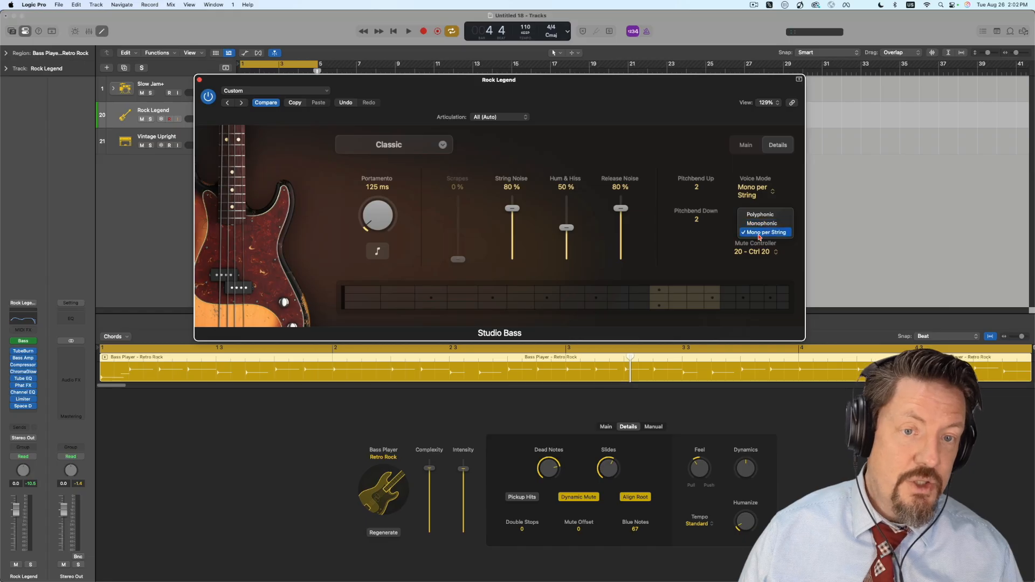
pyautogui.click(724, 237)
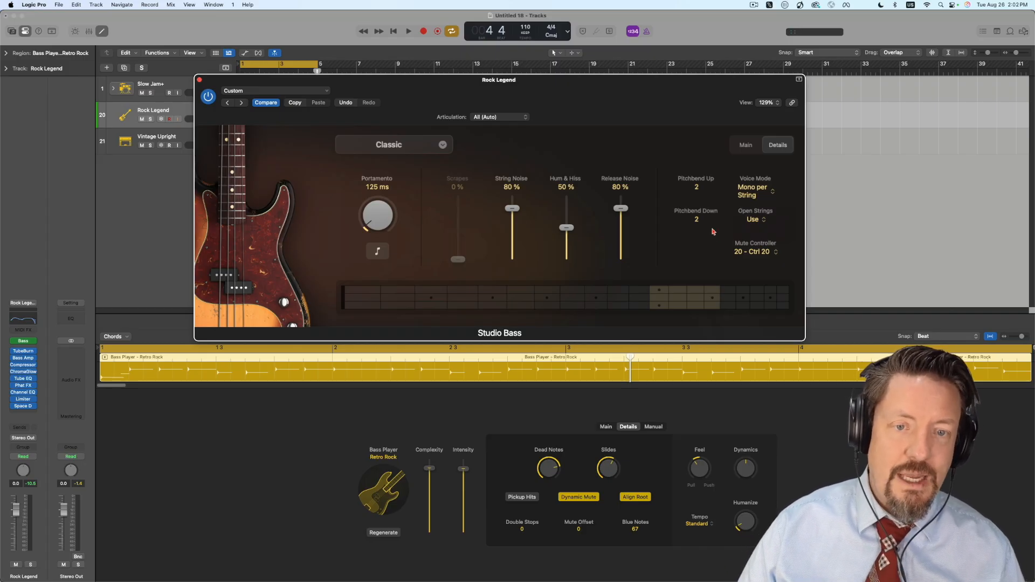
pyautogui.click(754, 222)
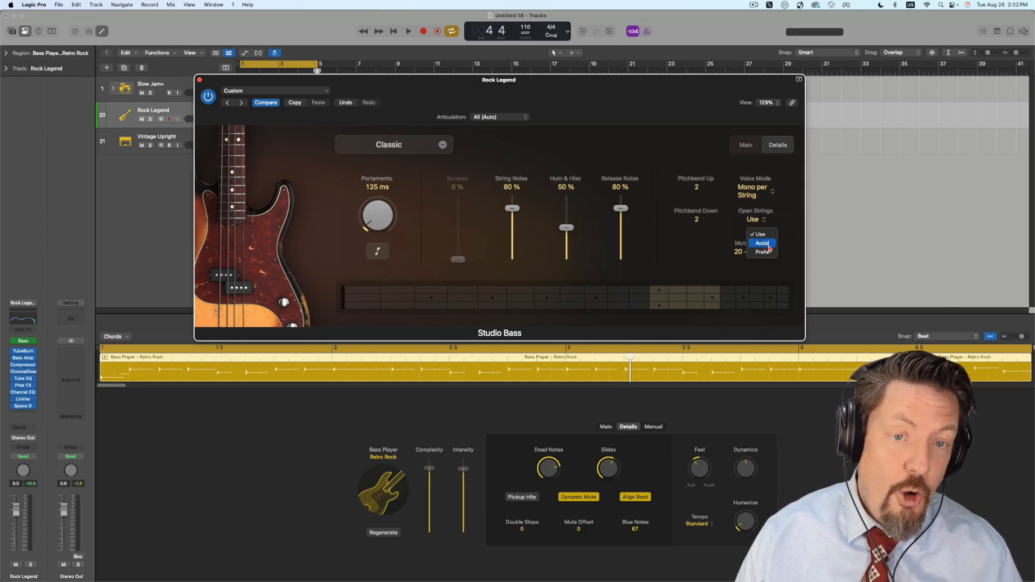
pyautogui.click(784, 220)
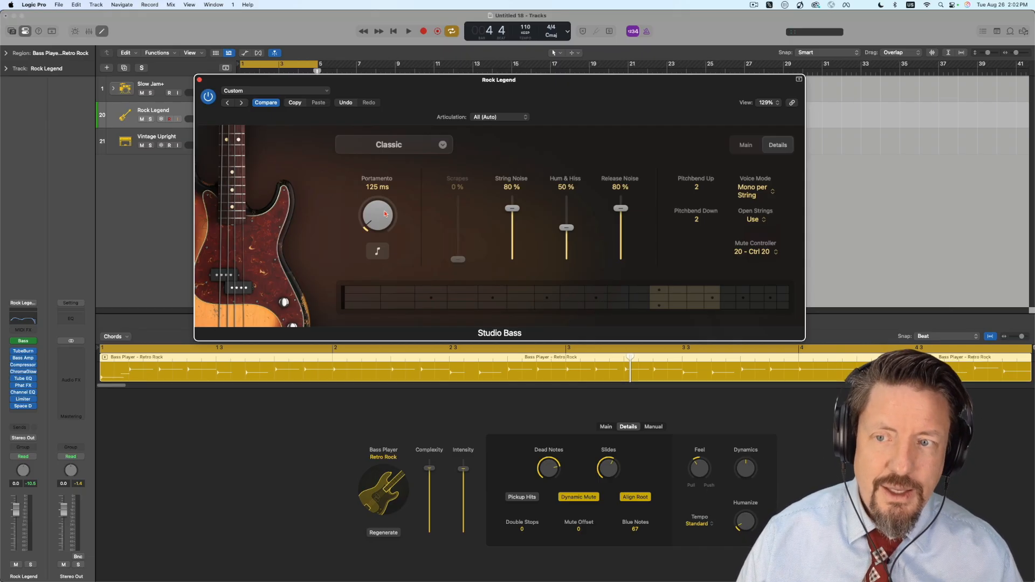
# - Switch the Studio Bass model to Sixties and show its main playing and pickup controls
pyautogui.click(428, 146)
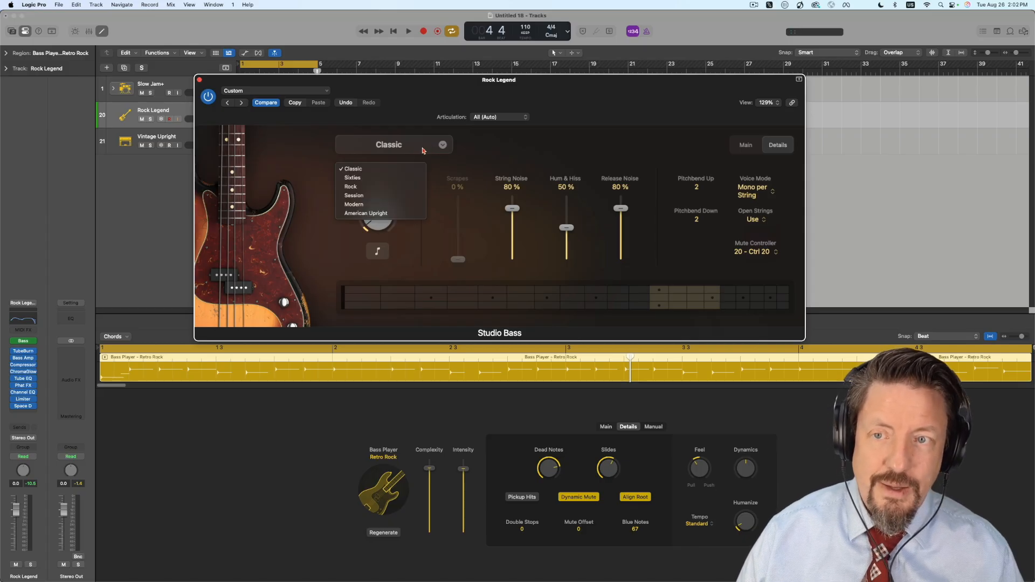
pyautogui.click(376, 179)
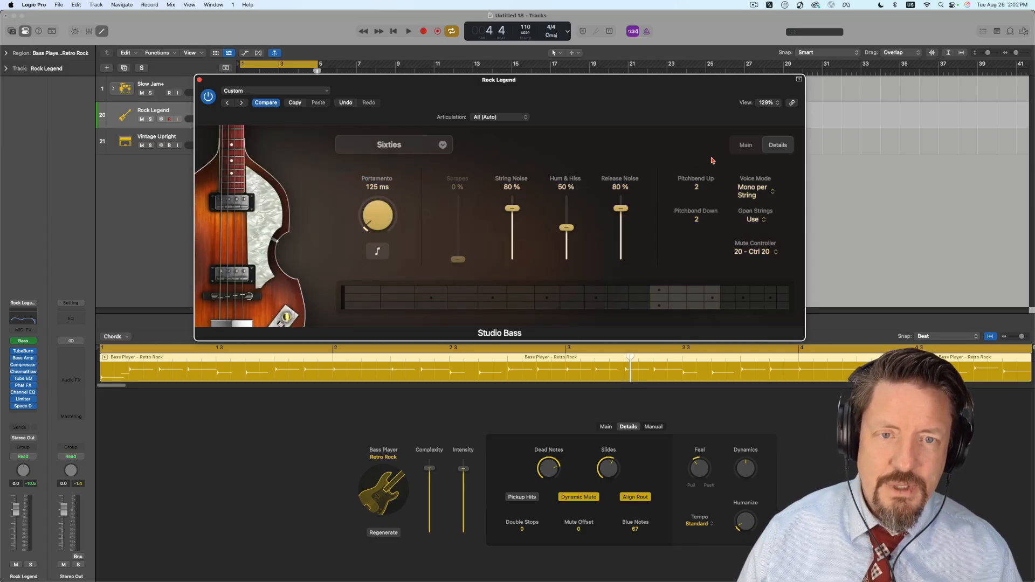
pyautogui.click(747, 146)
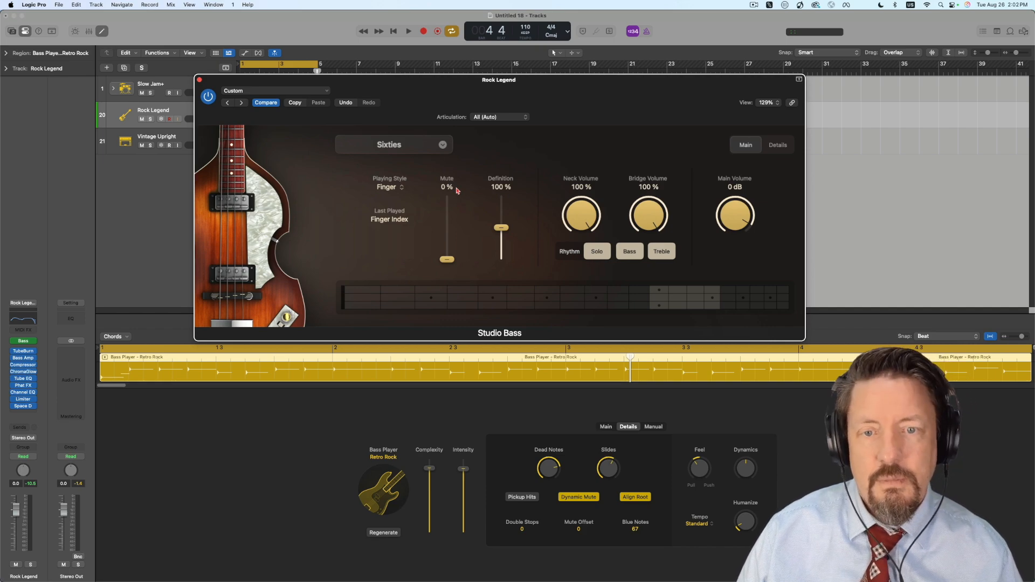
# - Switch Studio Bass to the Rock model and review its available pickup and articulation options
pyautogui.click(387, 187)
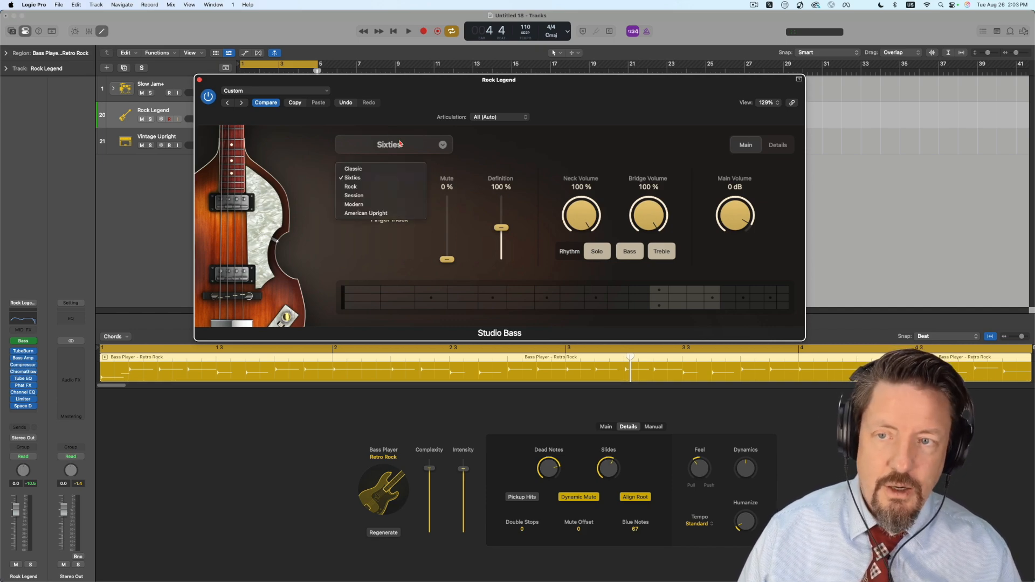
pyautogui.click(381, 193)
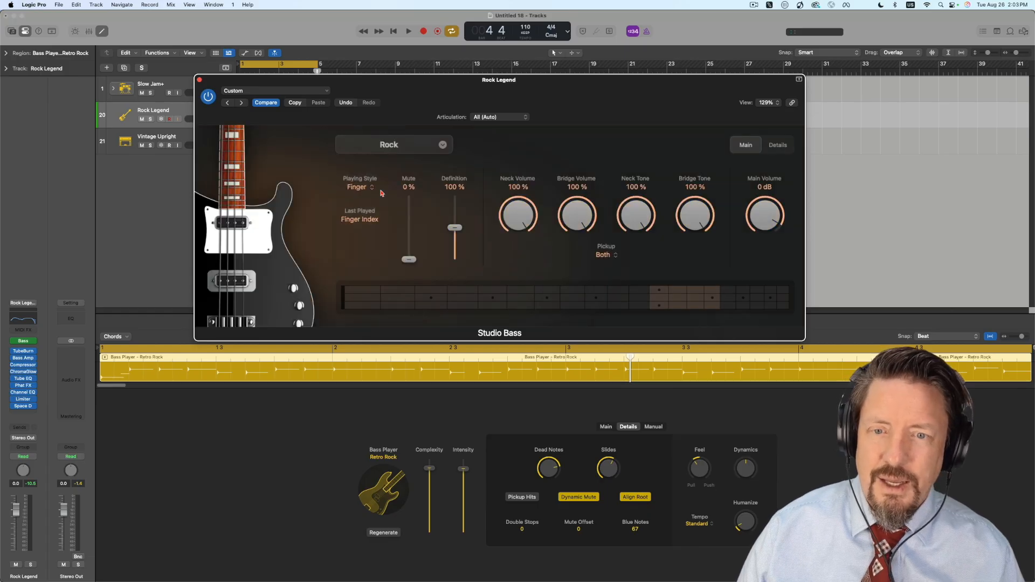
pyautogui.click(605, 254)
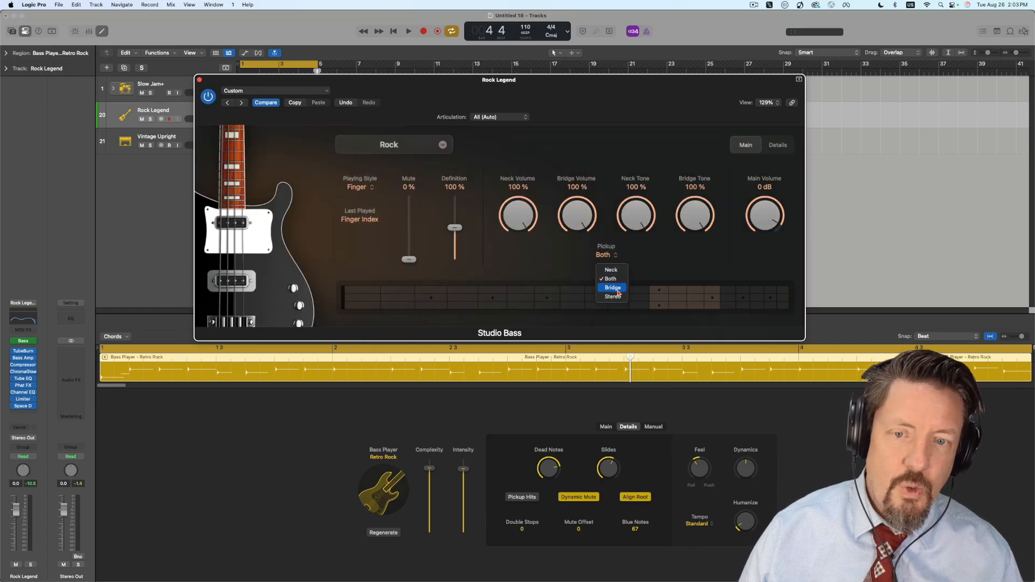
pyautogui.click(639, 263)
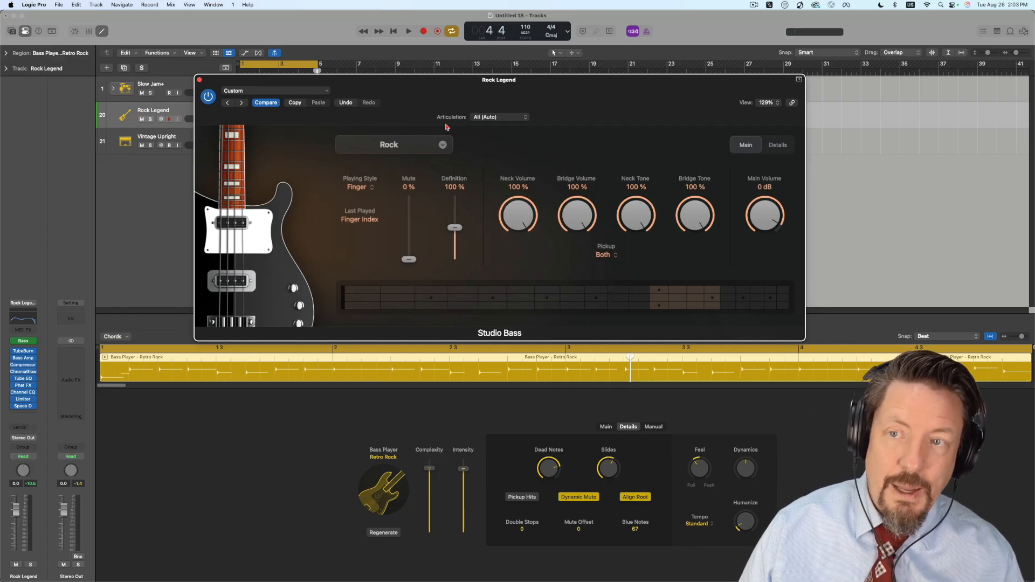
pyautogui.click(490, 117)
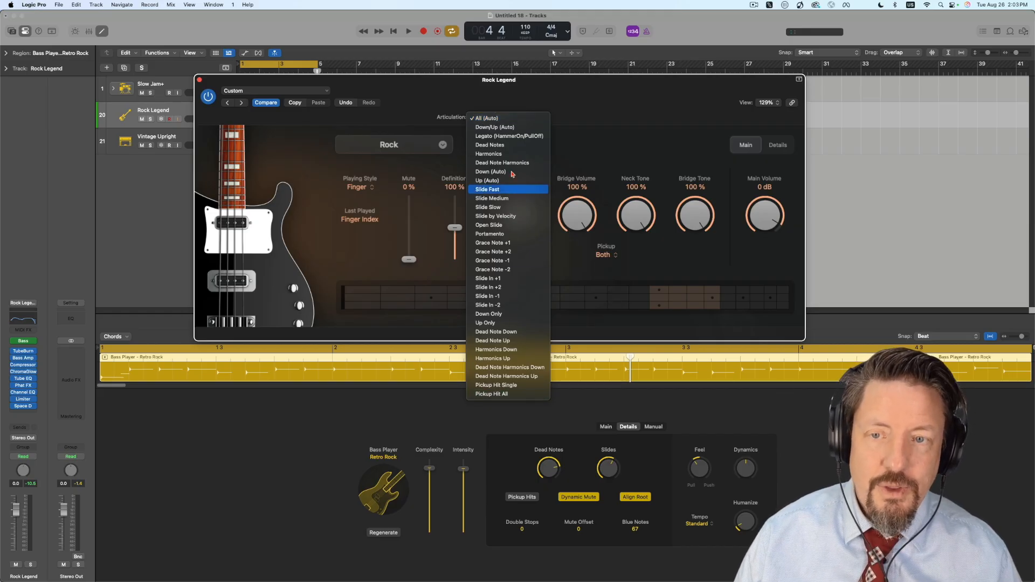
pyautogui.click(603, 119)
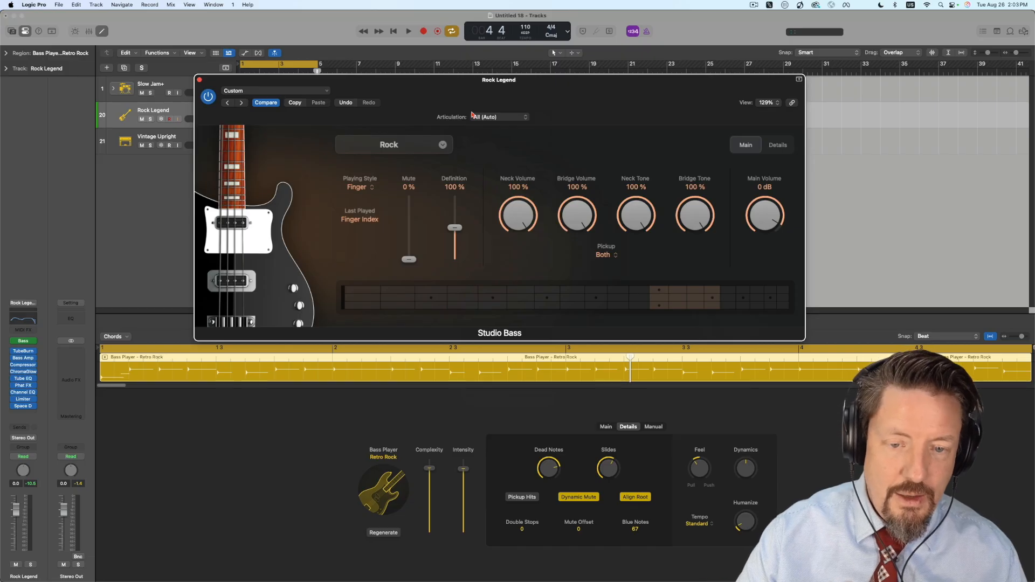
# - Close Studio Bass and open the Studio Piano instrument of the Vintage Upright track
pyautogui.click(199, 80)
pyautogui.click(168, 134)
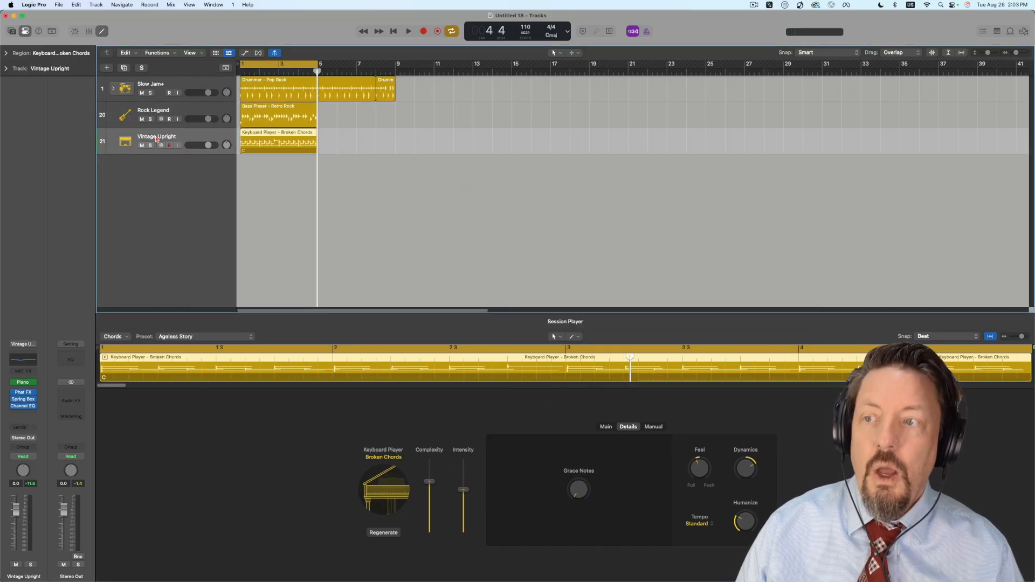
pyautogui.click(29, 383)
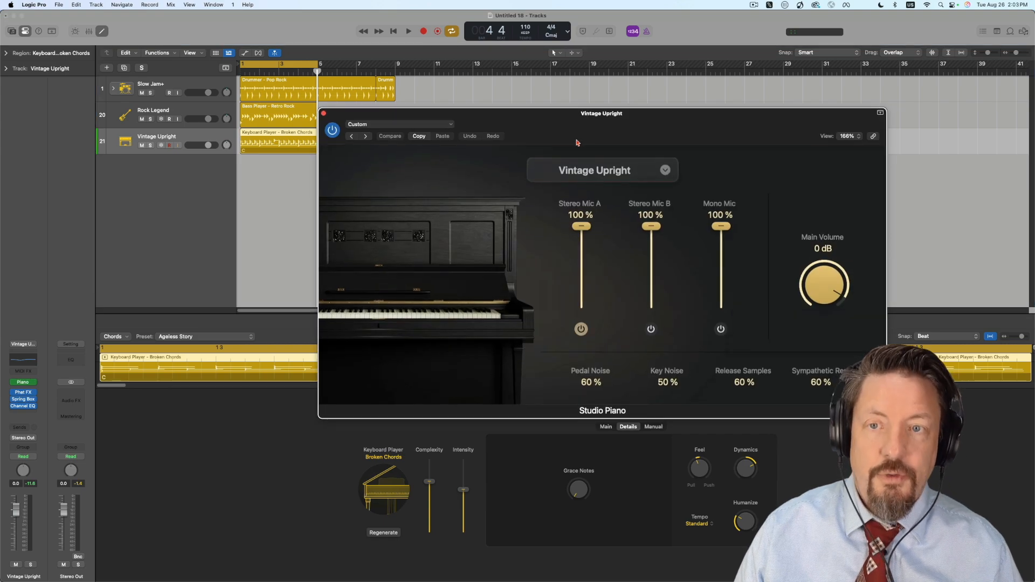
# - Compare the Studio Grand and Concert Grand models in Studio Piano, switching between them and finishing on Concert Grand
pyautogui.click(538, 135)
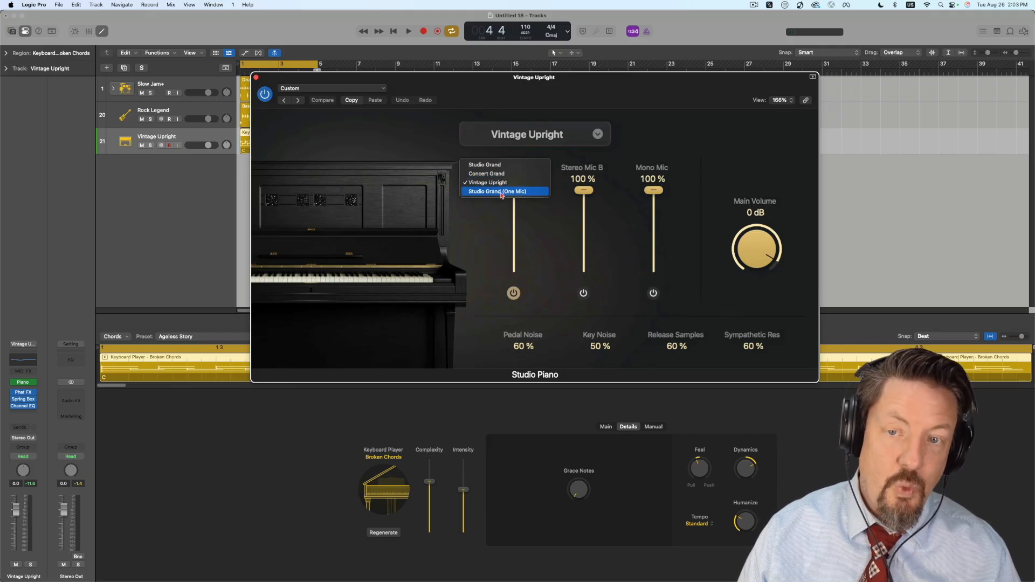
pyautogui.click(499, 166)
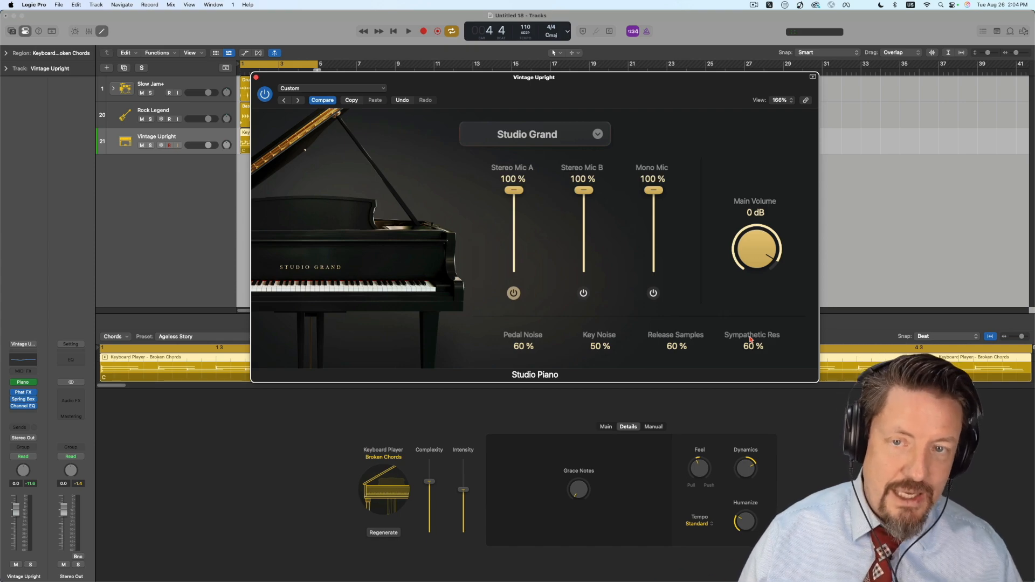
pyautogui.click(596, 136)
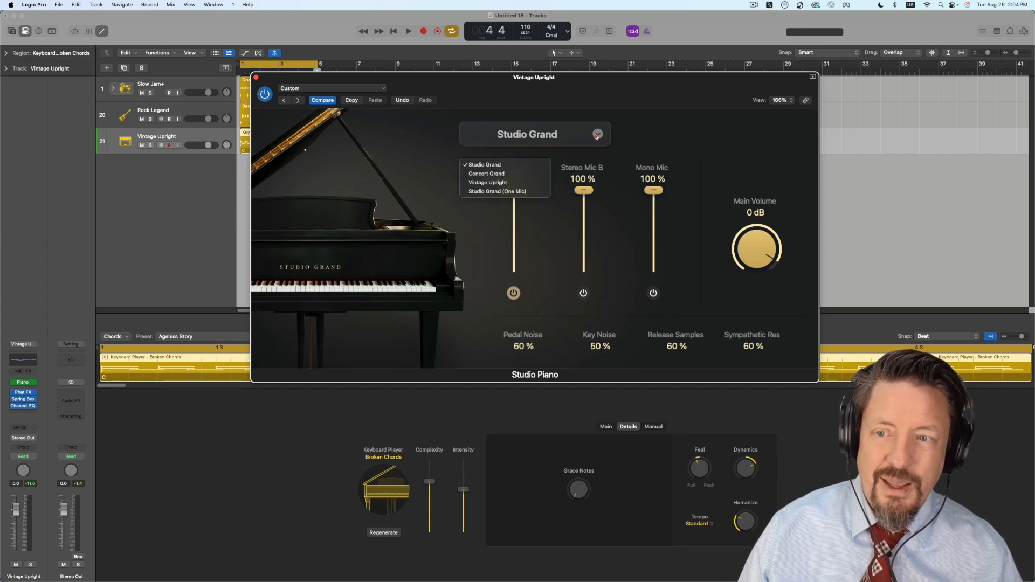
pyautogui.click(531, 177)
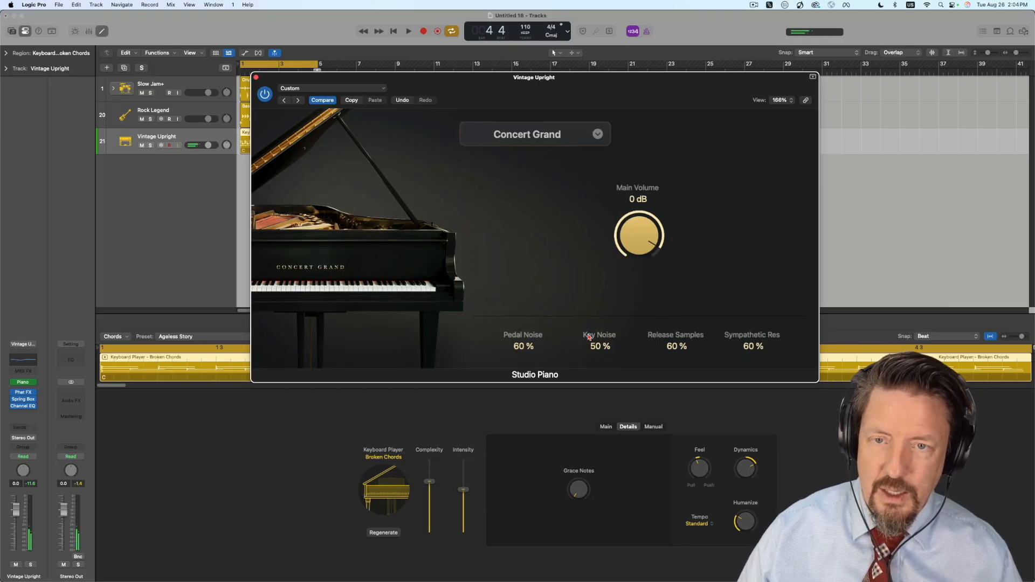
pyautogui.click(596, 134)
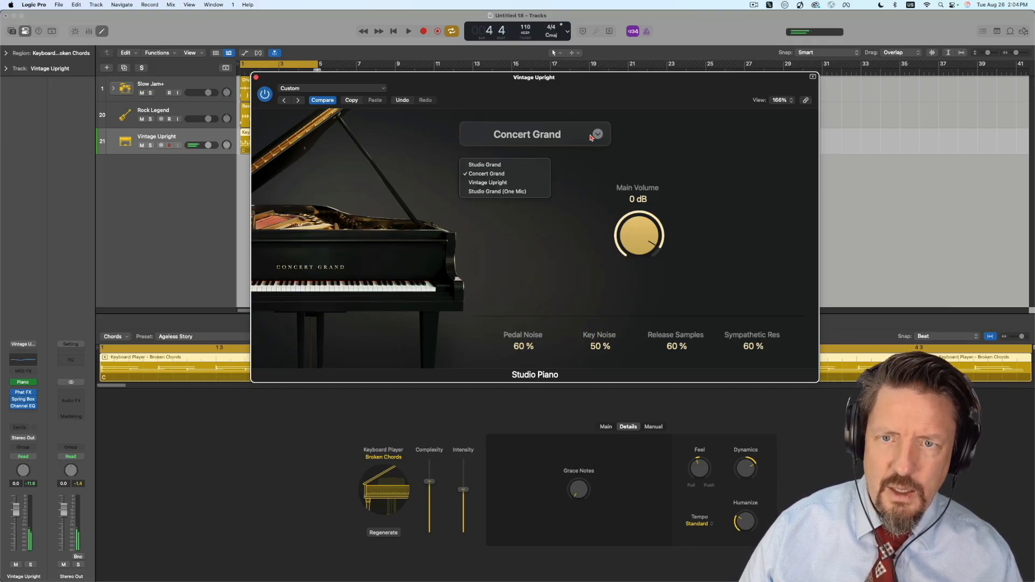
pyautogui.click(520, 166)
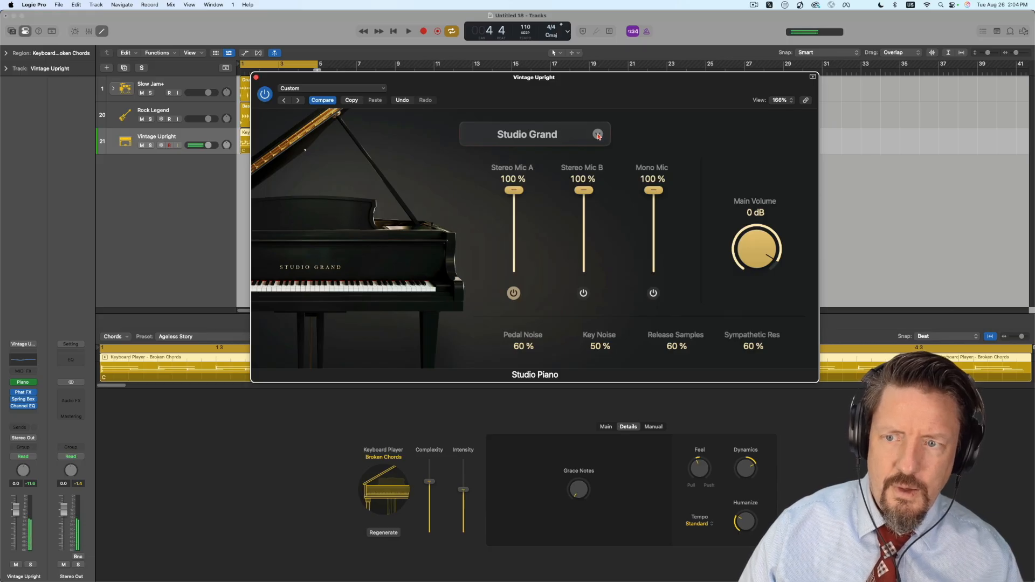
pyautogui.click(597, 135)
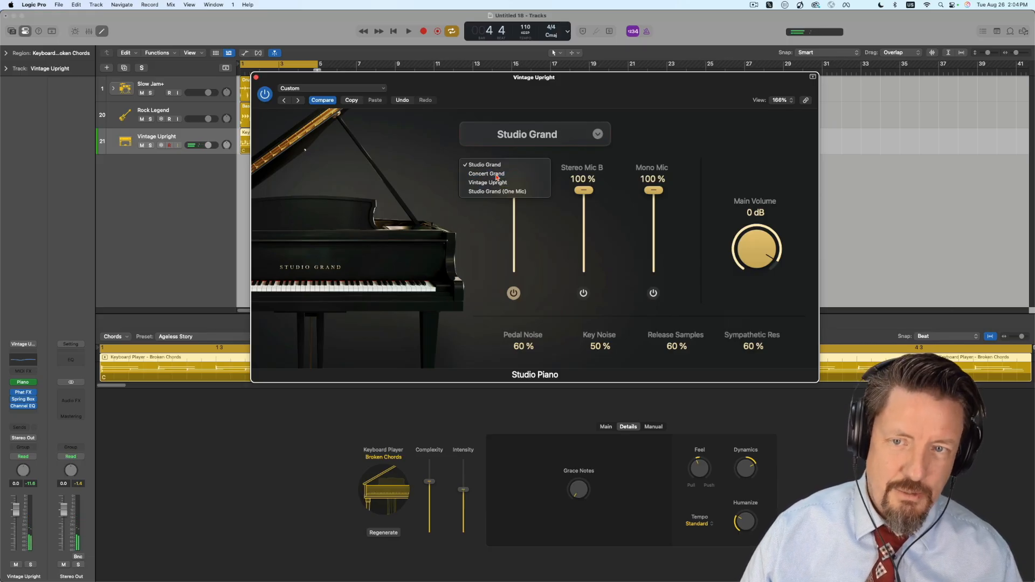
pyautogui.click(496, 176)
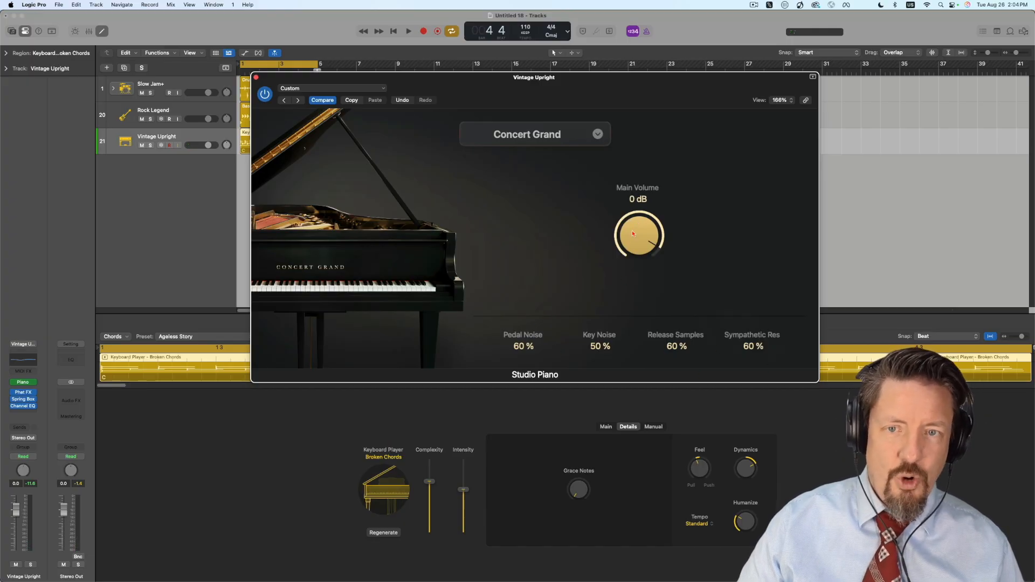
# - Try the Vintage Upright model, set Studio Piano to Studio Grand (One Mic), and close the instrument window
pyautogui.click(597, 136)
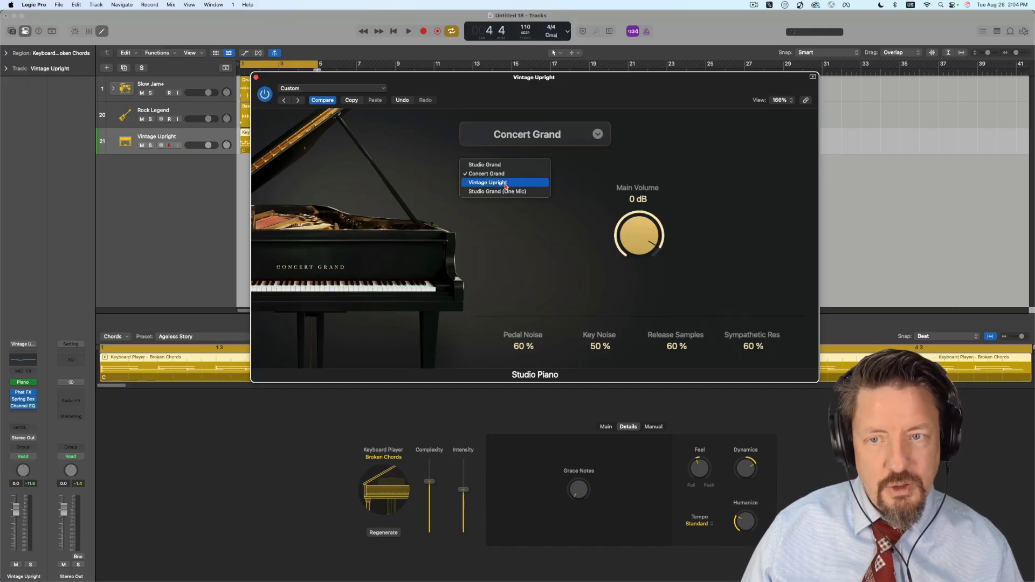
pyautogui.click(505, 184)
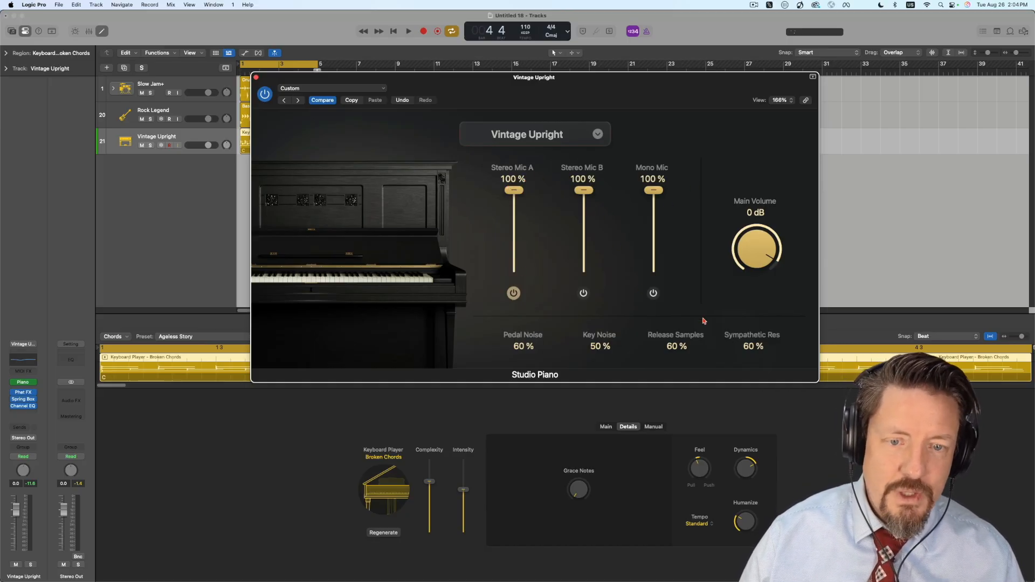
pyautogui.click(512, 168)
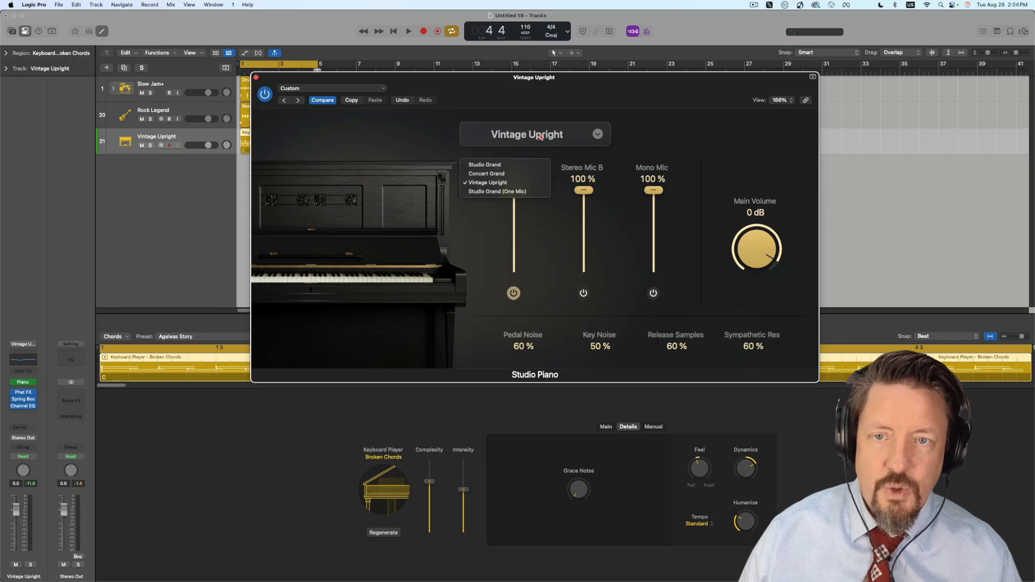
pyautogui.click(502, 192)
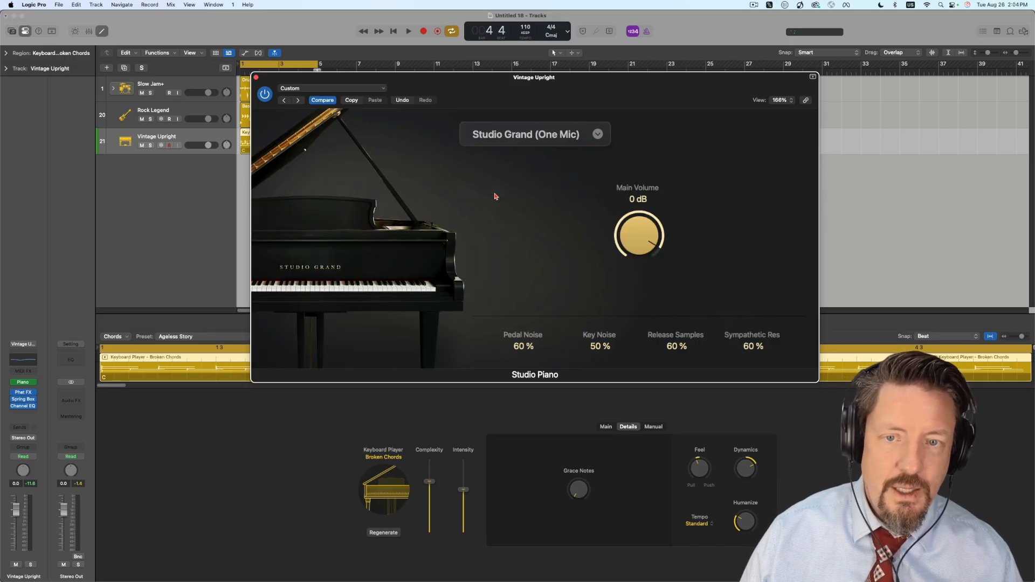
pyautogui.click(257, 78)
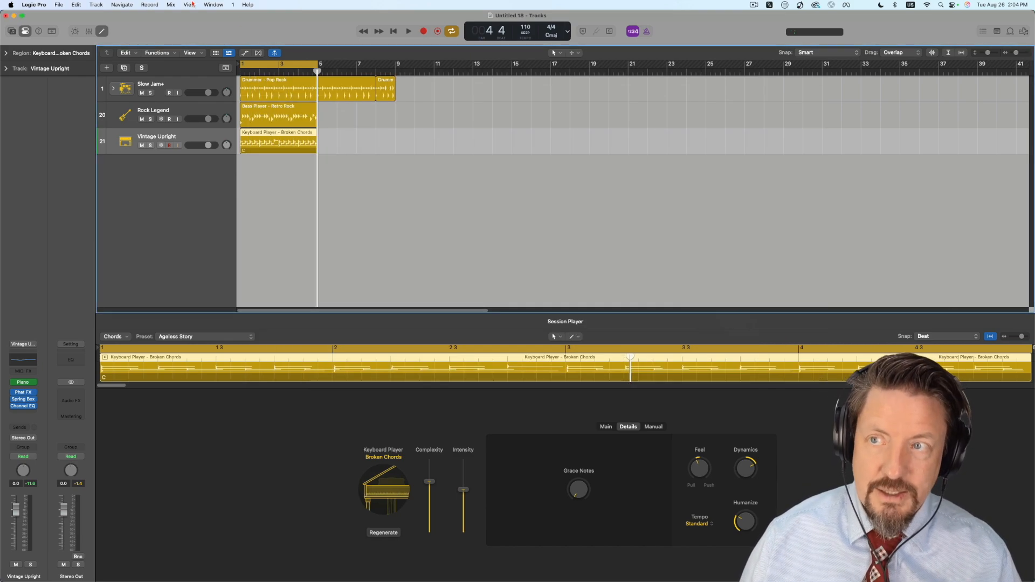
# - Open the Session Players 03 project and start playback from the beginning of the Intro
pyautogui.click(58, 5)
pyautogui.click(72, 66)
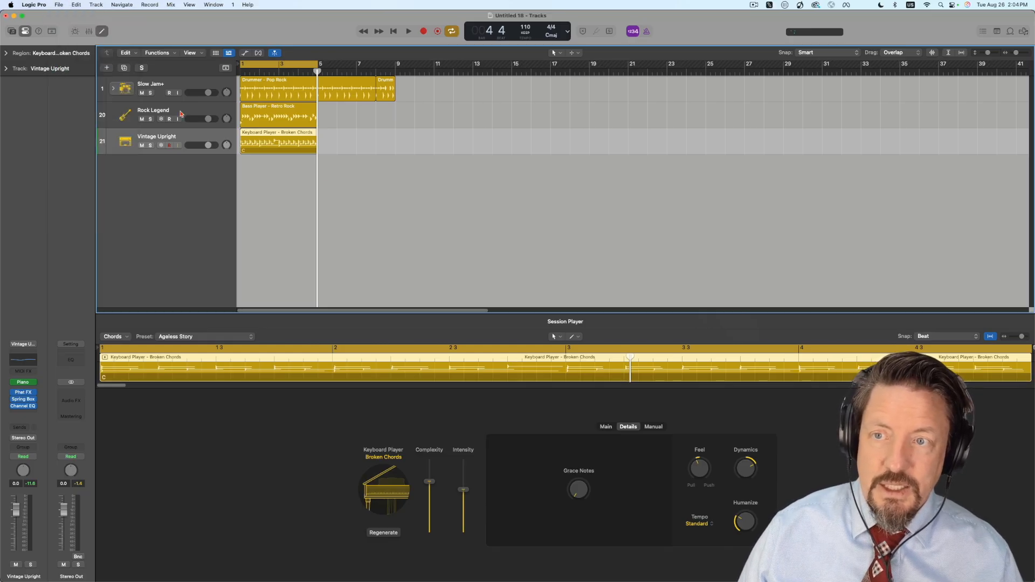
pyautogui.click(505, 219)
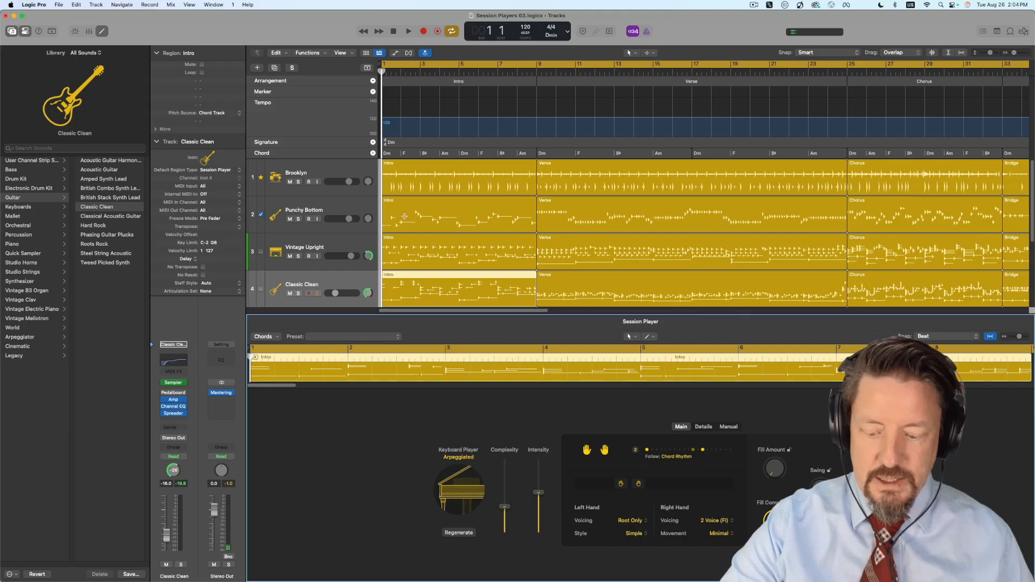
pyautogui.scroll(-1, 404, 216)
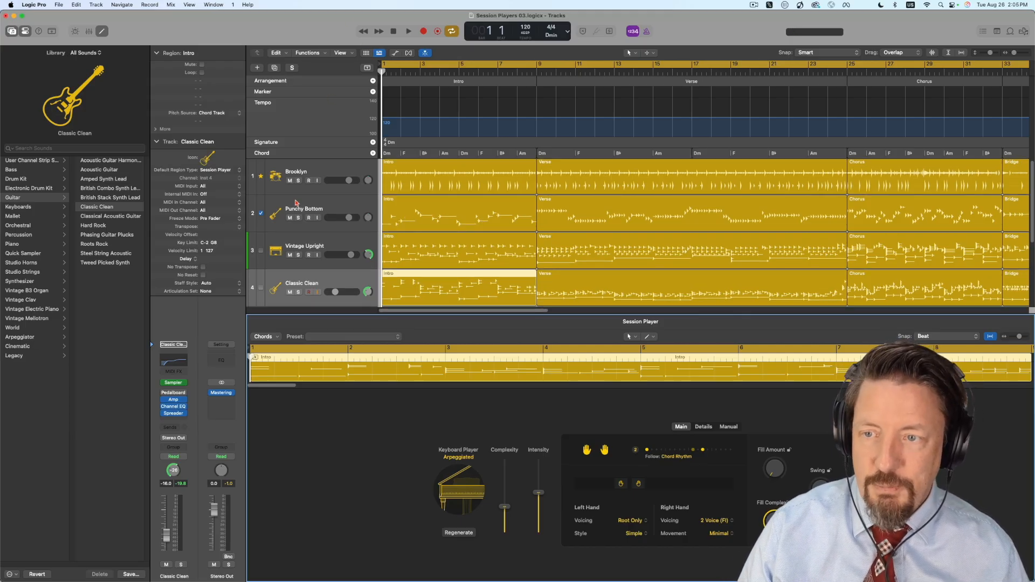
pyautogui.press('space')
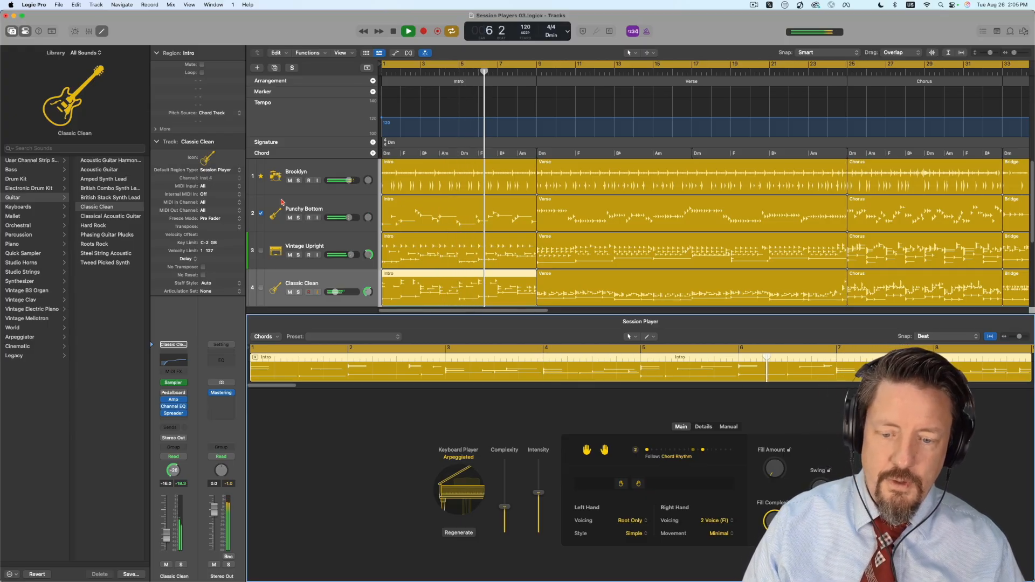
# - Close the Session Player editor, let the arrangement play into the Chorus, and stop playback
pyautogui.press('e')
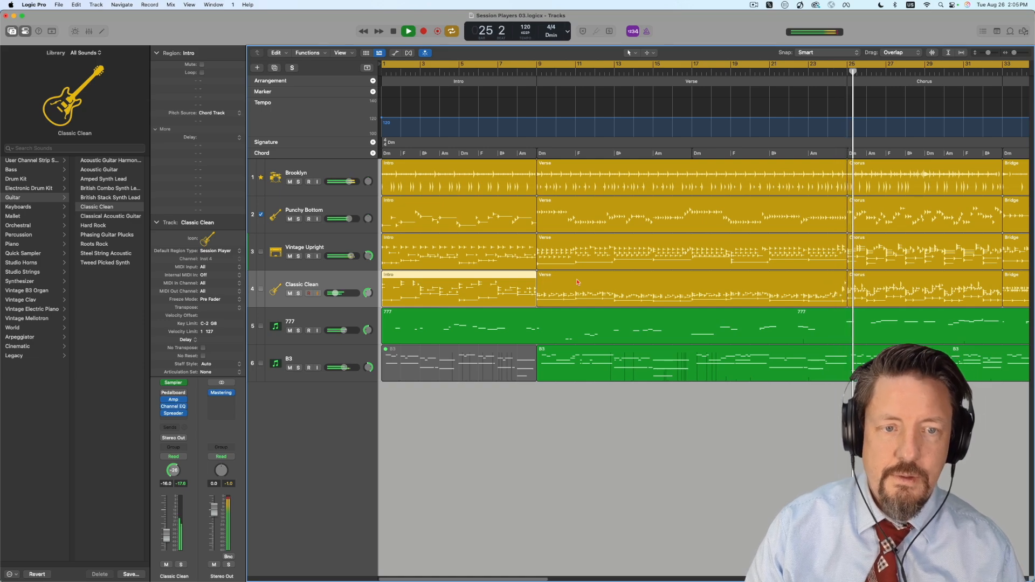
pyautogui.press('space')
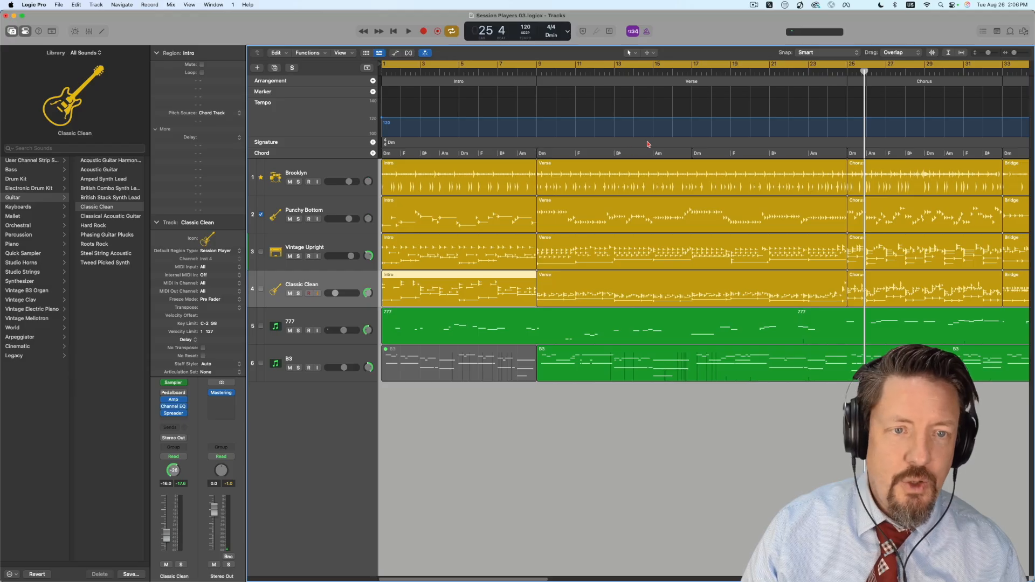
pyautogui.hscroll(6, 644, 144)
pyautogui.hscroll(-6, 643, 144)
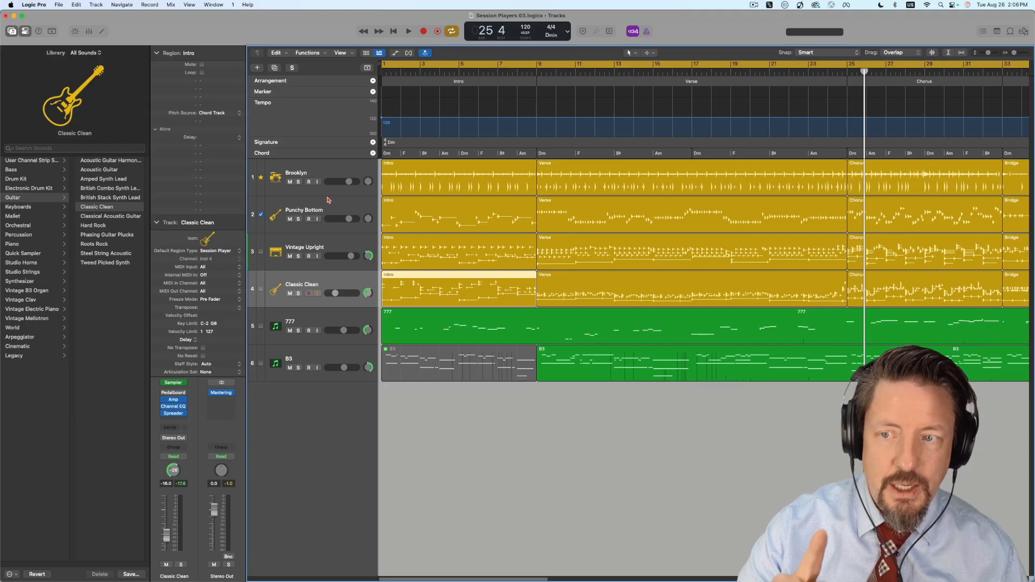
# - Solo the Classic Clean track and audition its Intro part from the start of the project
pyautogui.click(343, 283)
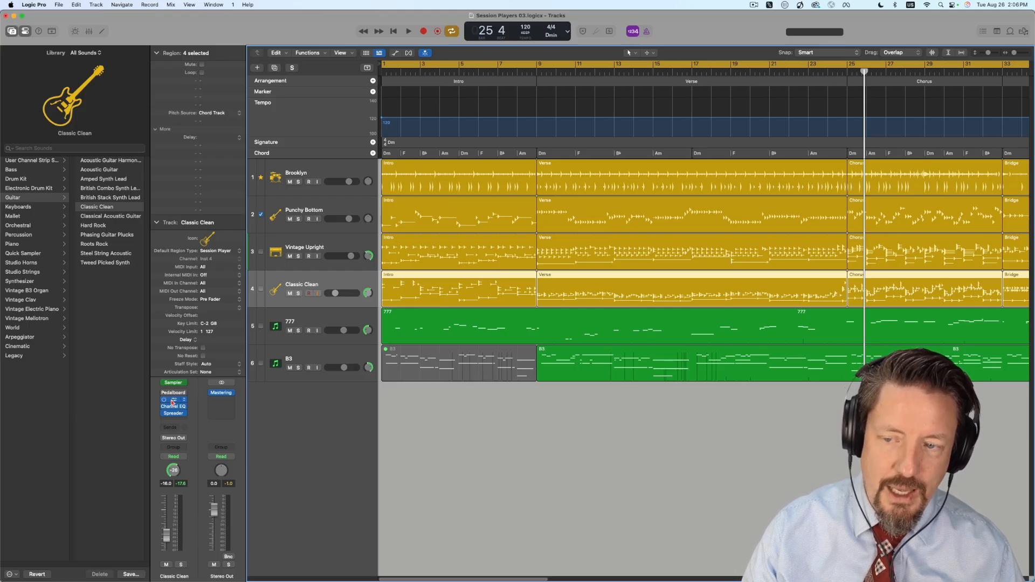
pyautogui.moveTo(170, 403)
pyautogui.press('Return')
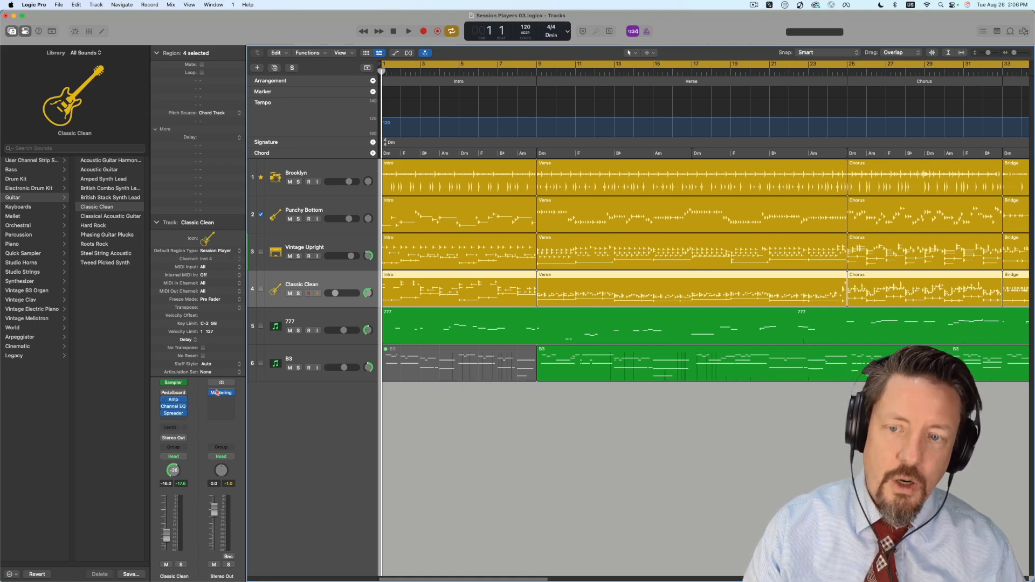
pyautogui.click(298, 293)
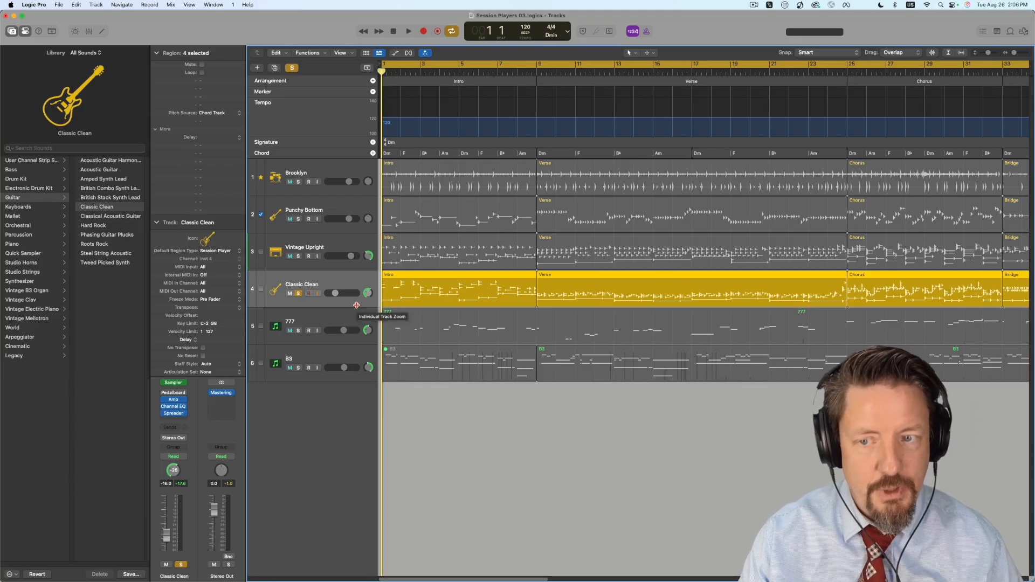
pyautogui.press('space')
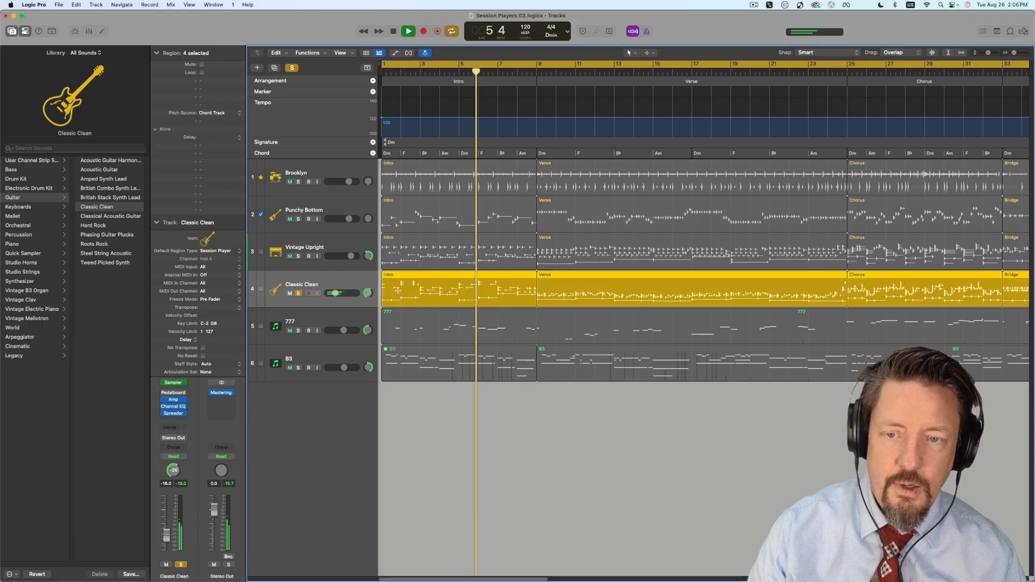
pyautogui.press('space')
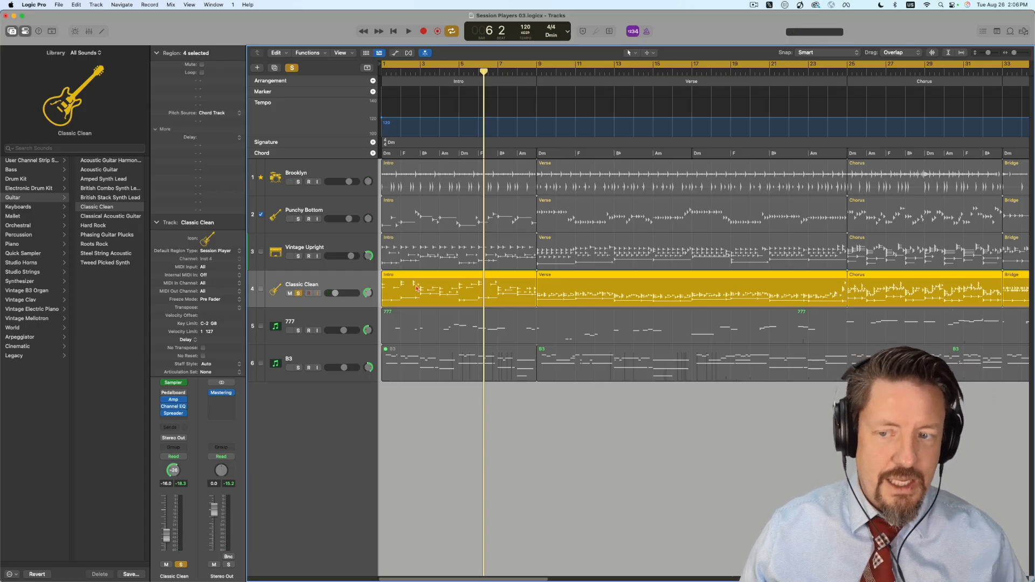
# - Open the Session Player editor for the Classic Clean regions, inspect the Right Hand Voicing options, and close the editor
pyautogui.doubleClick(424, 281)
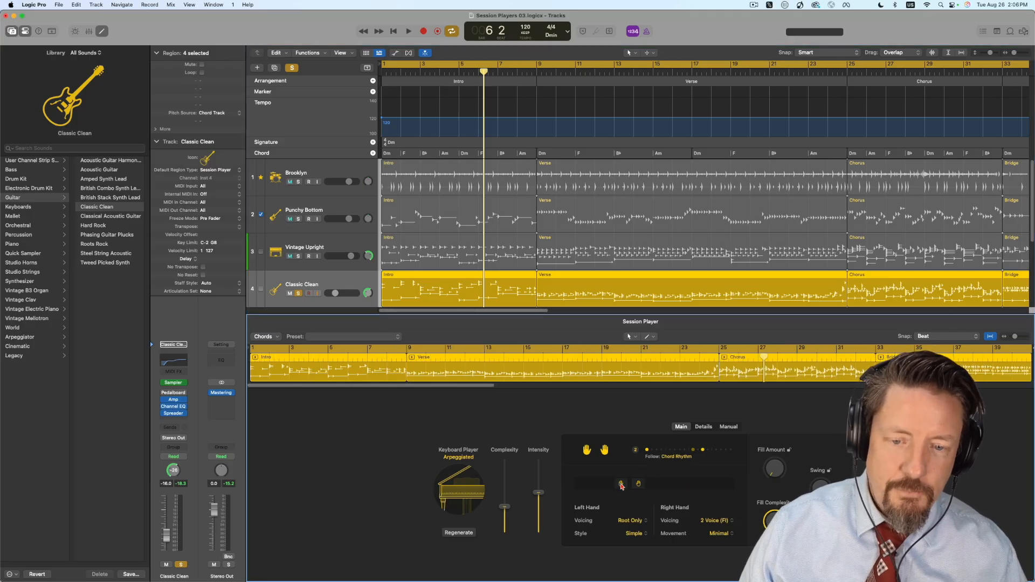
pyautogui.click(712, 521)
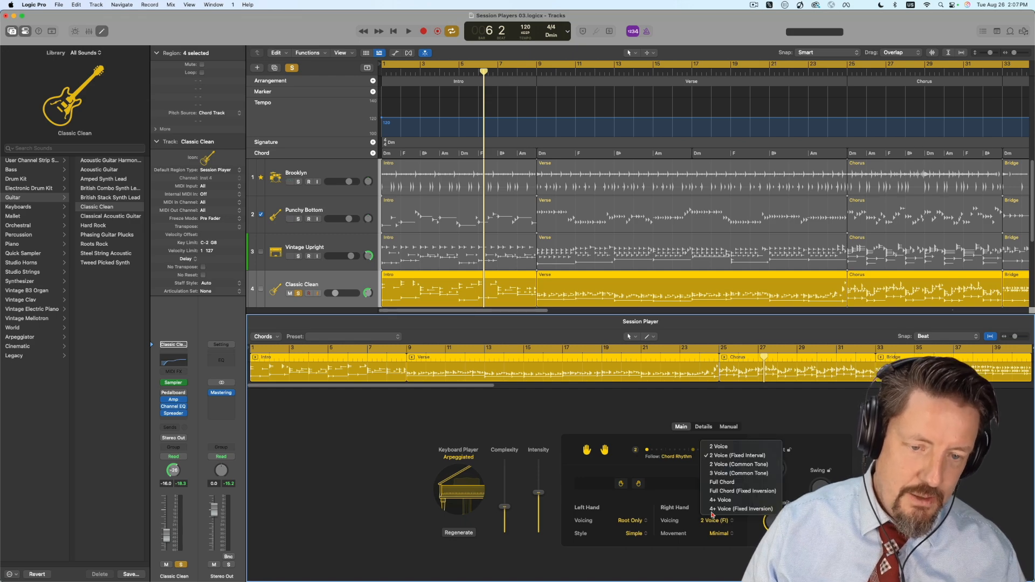
pyautogui.click(697, 479)
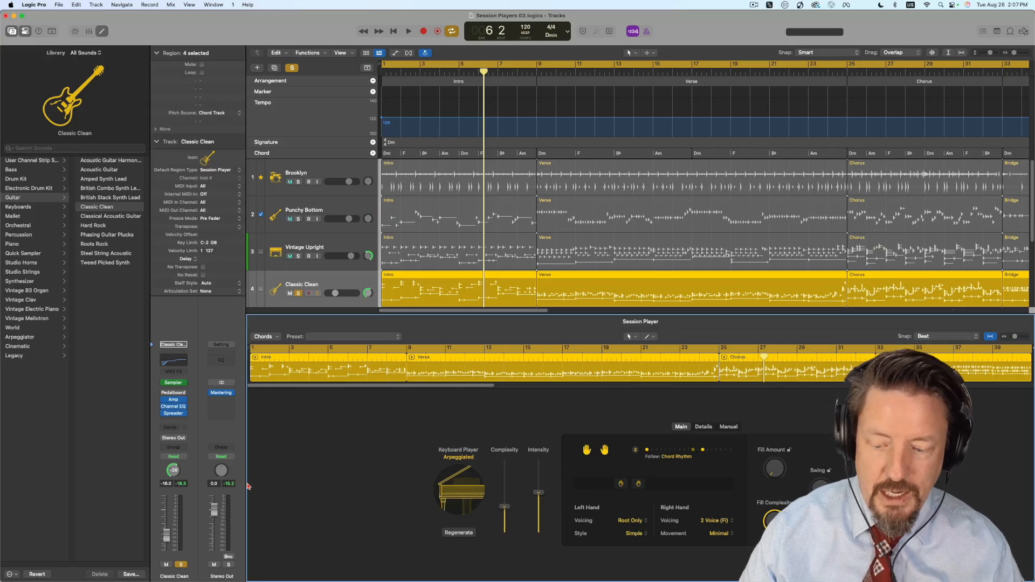
pyautogui.press('e')
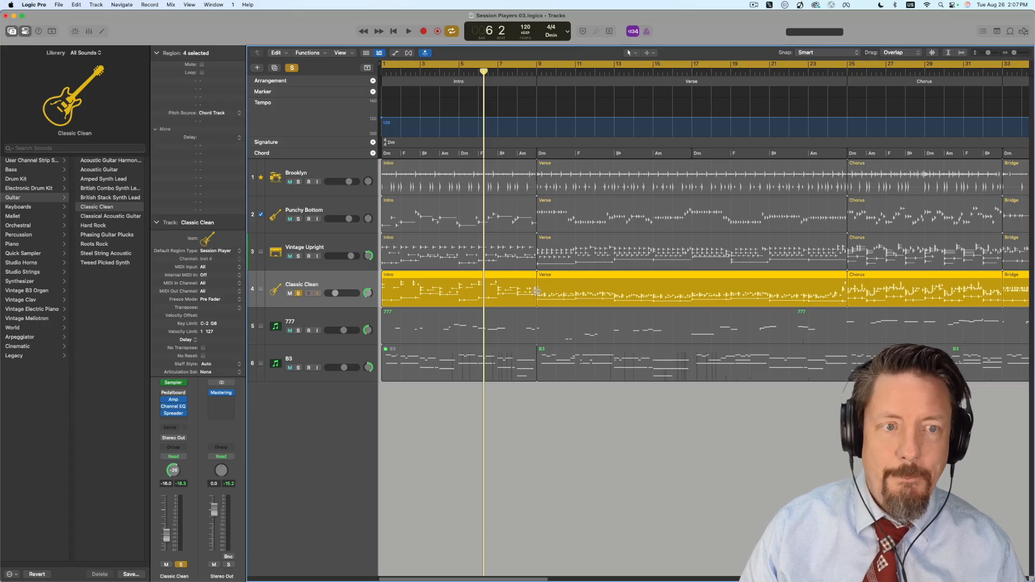
# - Turn off the Classic Clean solo and open the Session Player editor for the Brooklyn drum track
pyautogui.click(298, 293)
pyautogui.click(320, 319)
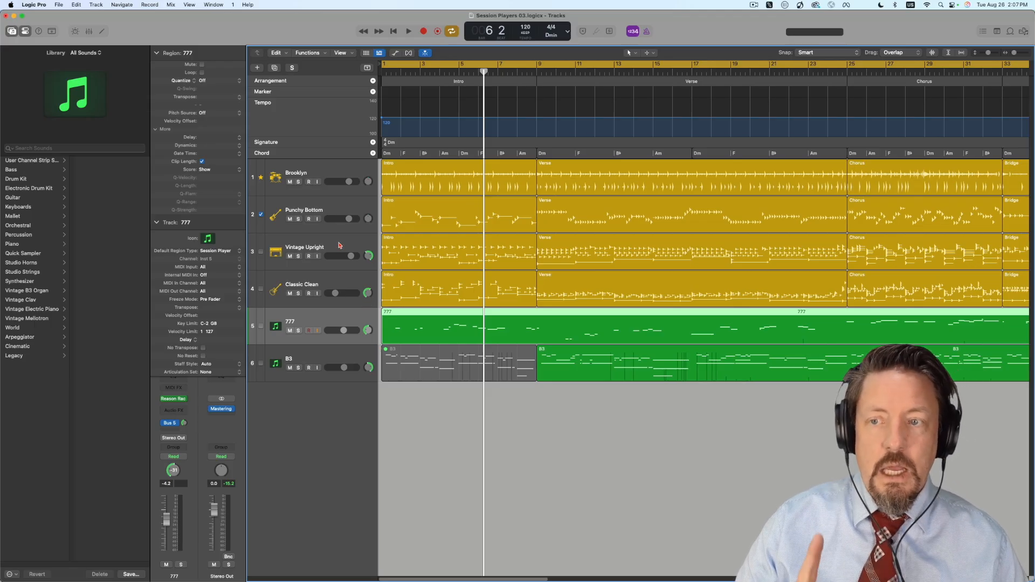
pyautogui.click(311, 173)
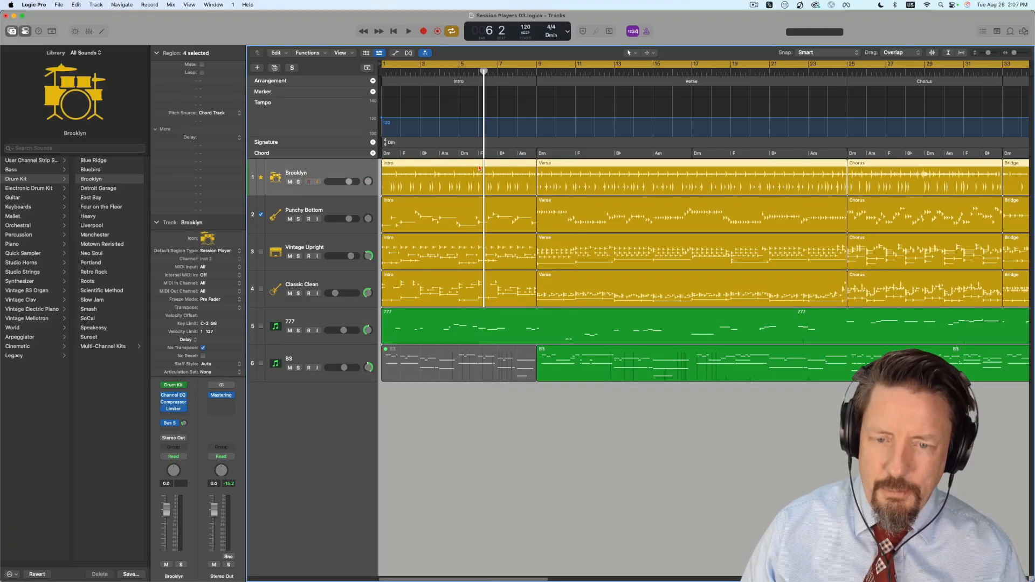
pyautogui.press('e')
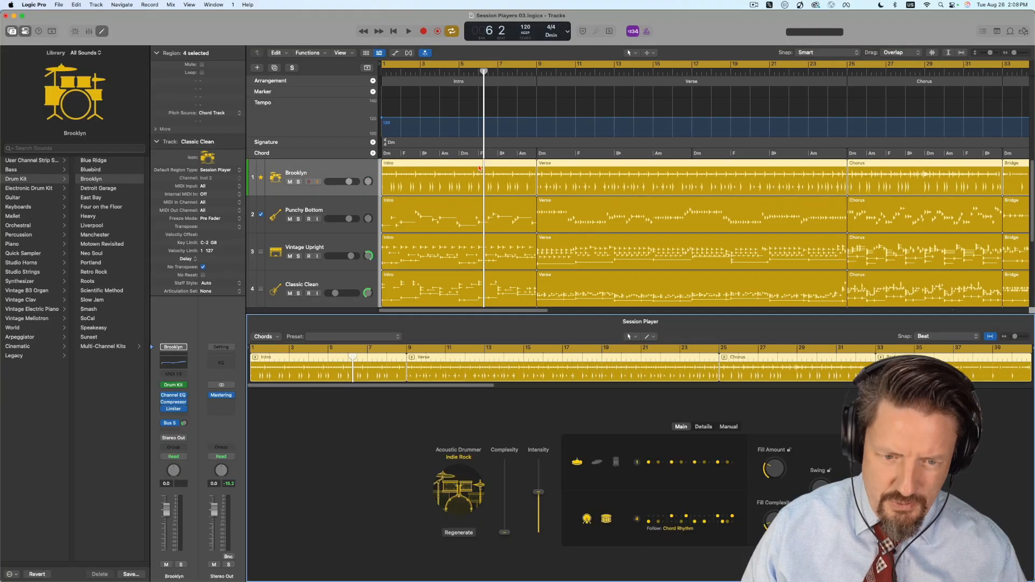
# - Select the Punchy Bottom Intro region, solo its track, and audition the bass from the beginning
pyautogui.click(473, 205)
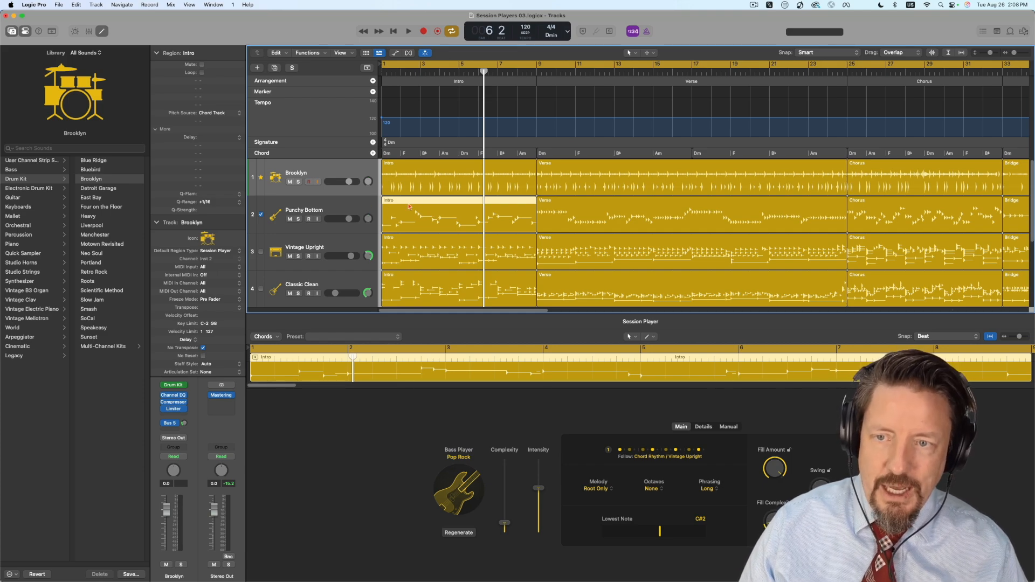
pyautogui.click(298, 219)
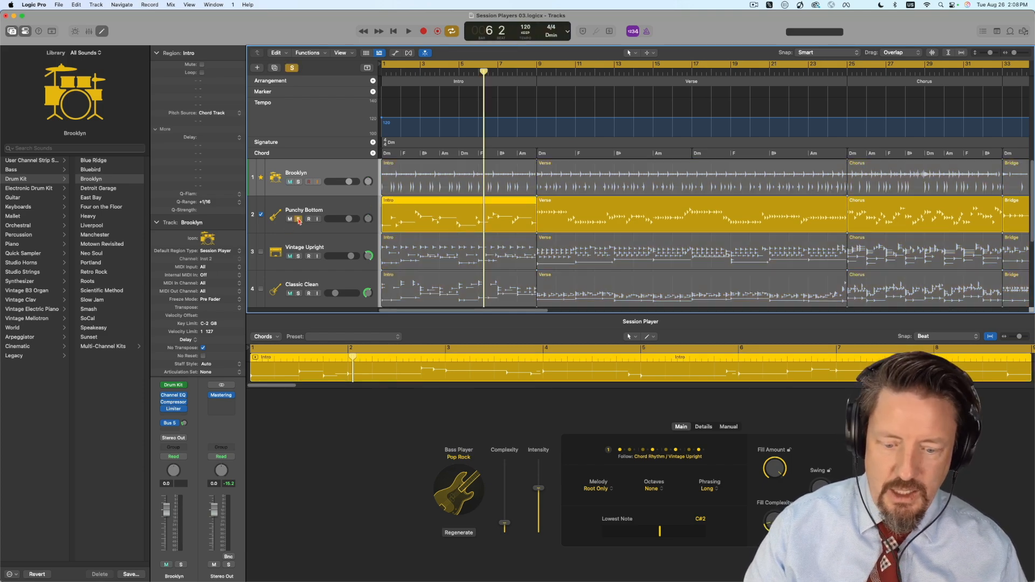
pyautogui.press('Return')
pyautogui.press('space')
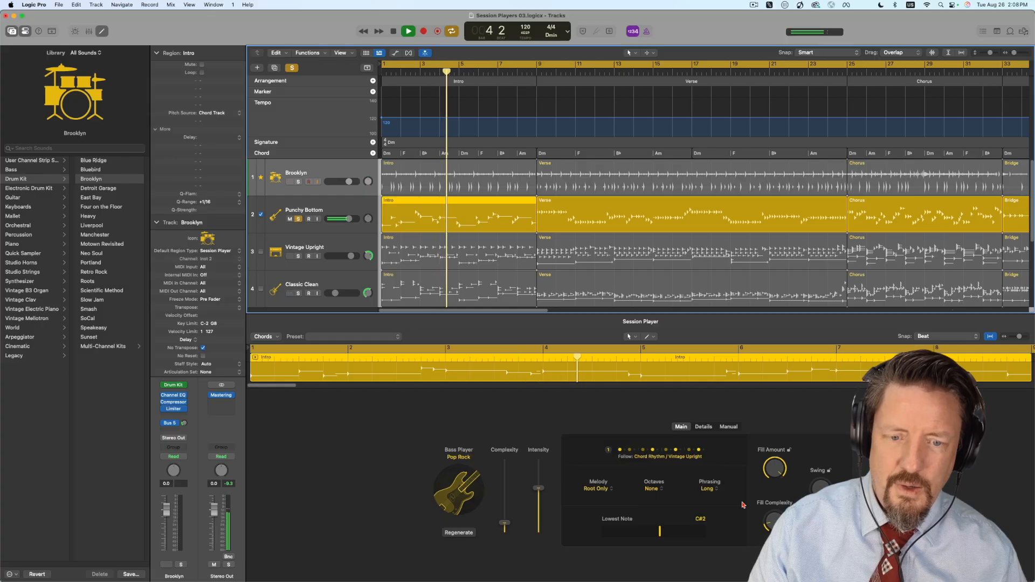
pyautogui.press('space')
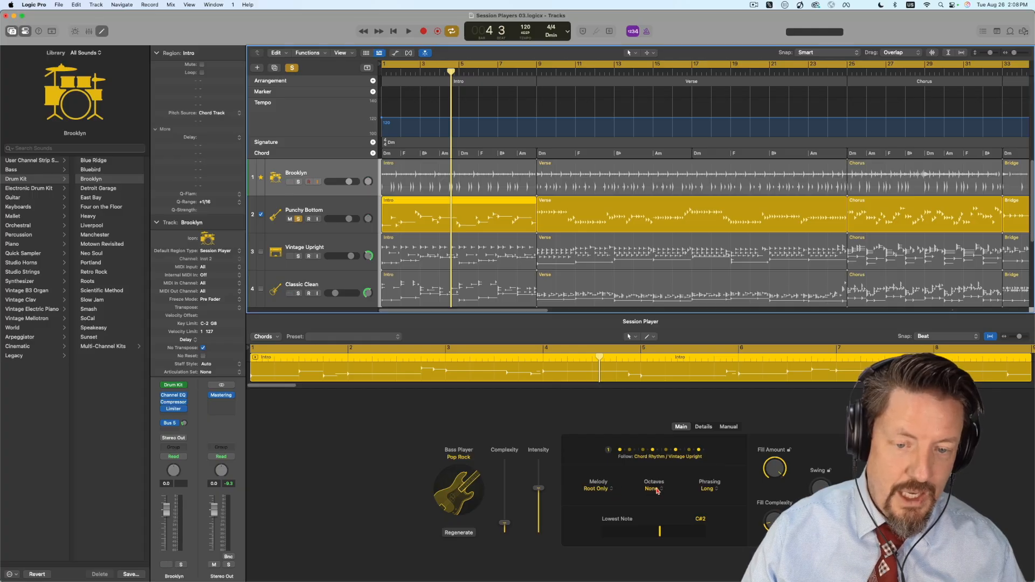
# - Inspect the Punchy Bottom Intro region's Melody choices and its Follow Rhythm Of settings for chords and track
pyautogui.click(598, 488)
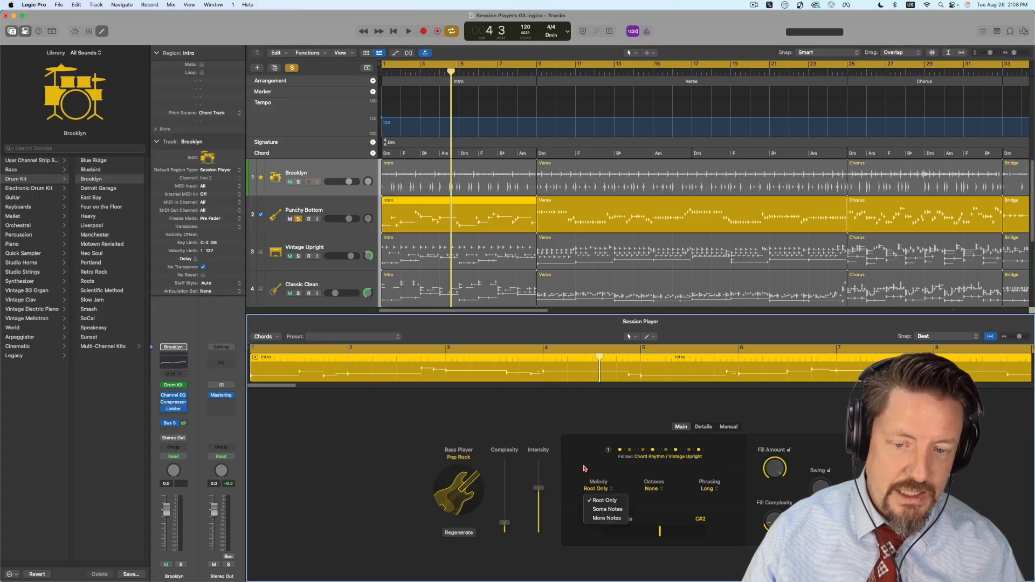
pyautogui.click(585, 468)
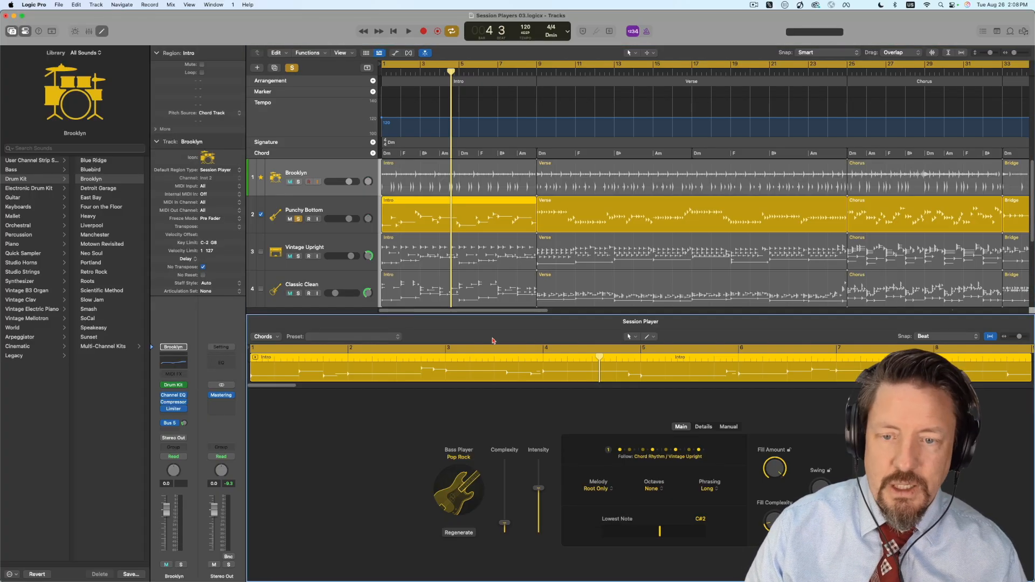
pyautogui.click(647, 457)
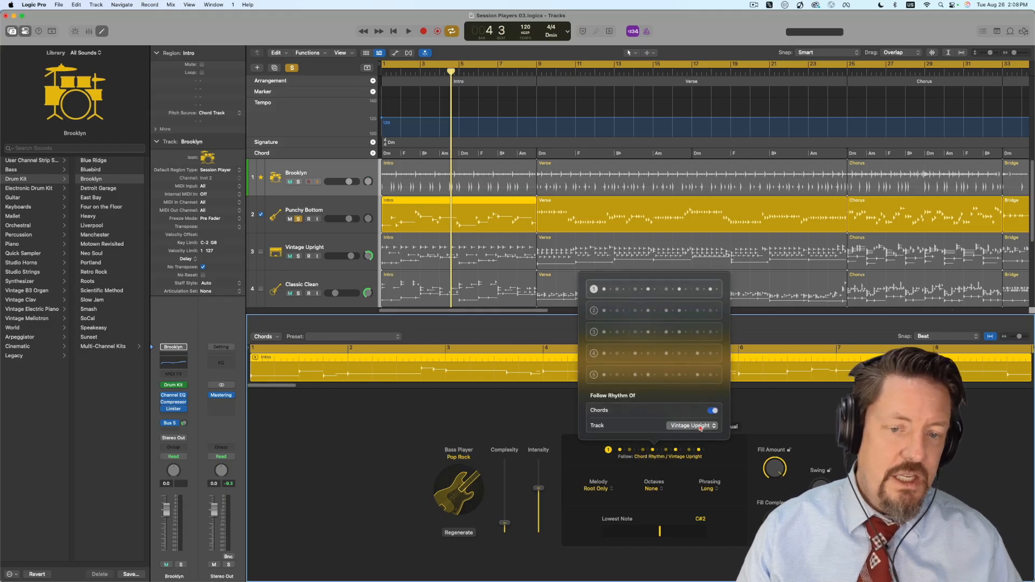
pyautogui.click(556, 412)
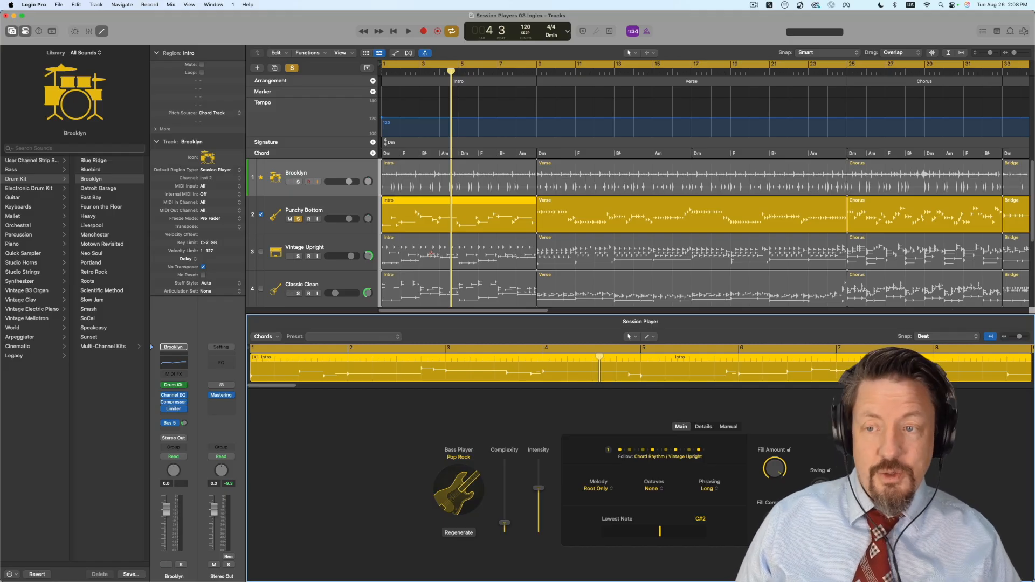
# - Solo Vintage Upright together with Punchy Bottom and play both through the Intro from the beginning
pyautogui.click(299, 261)
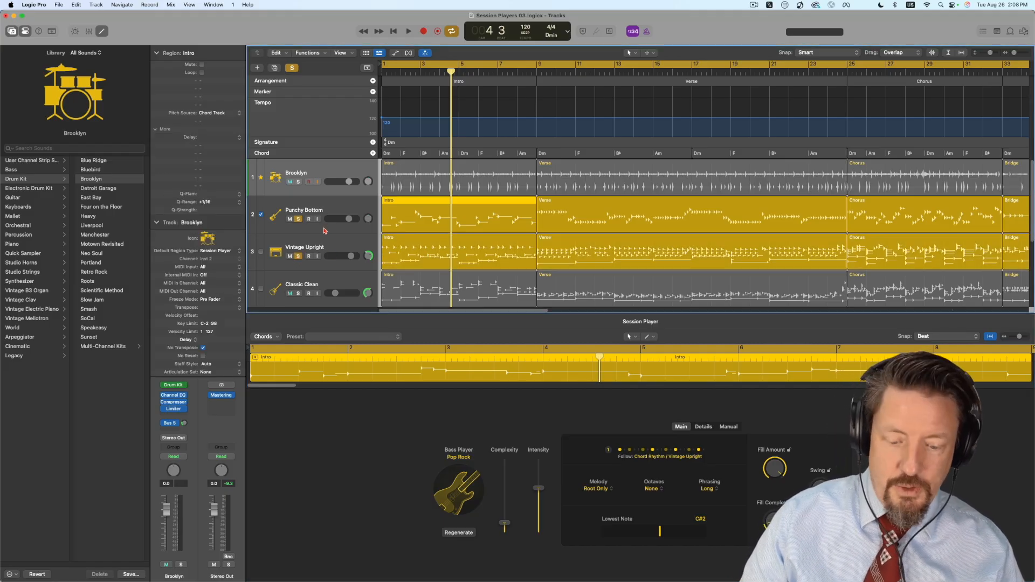
pyautogui.press('Return')
pyautogui.press('space')
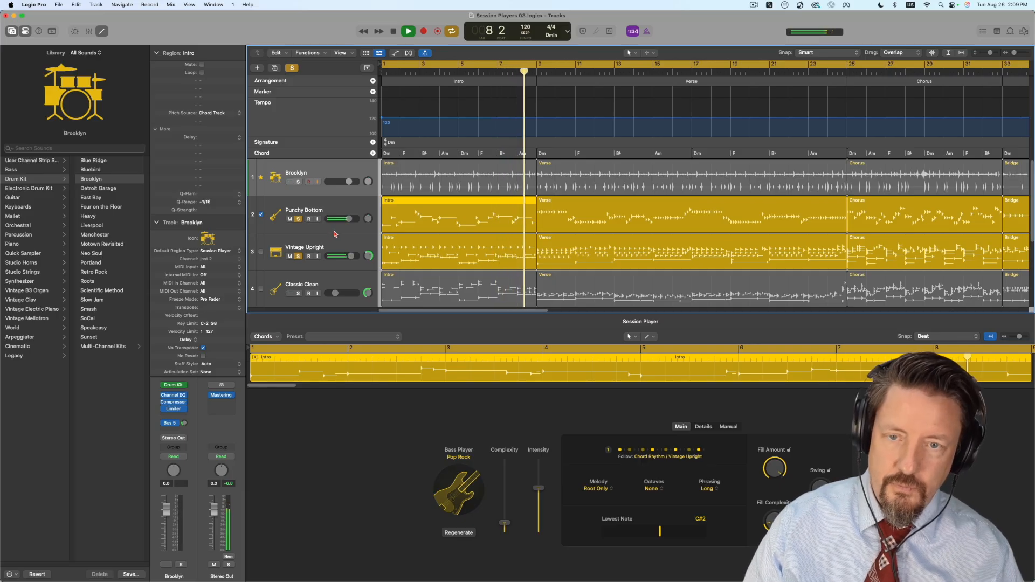
pyautogui.press('space')
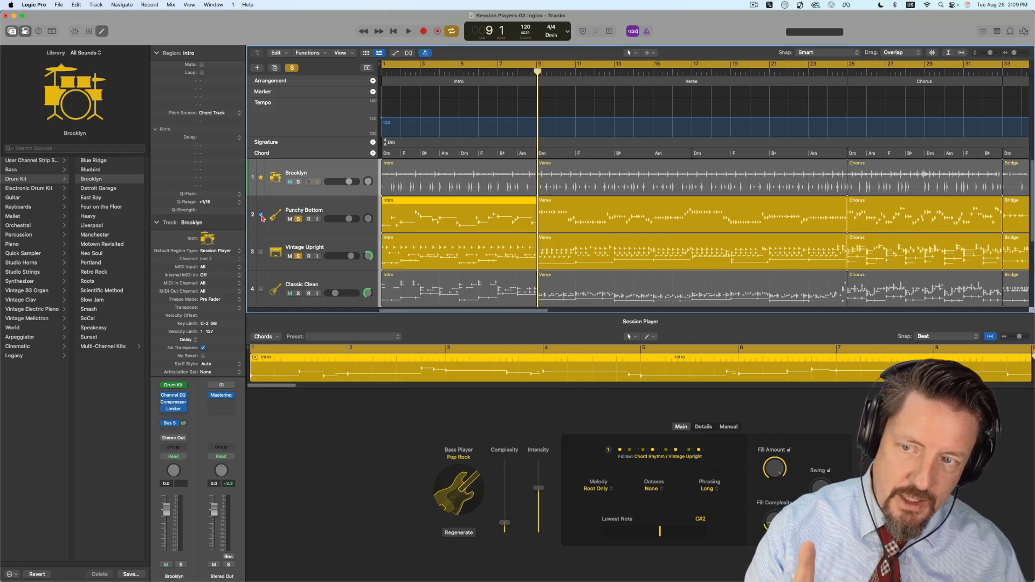
# - Check the Groove Track option among the Brooklyn track's header components, leaving the setting as it is
pyautogui.scroll(-5, 274, 226)
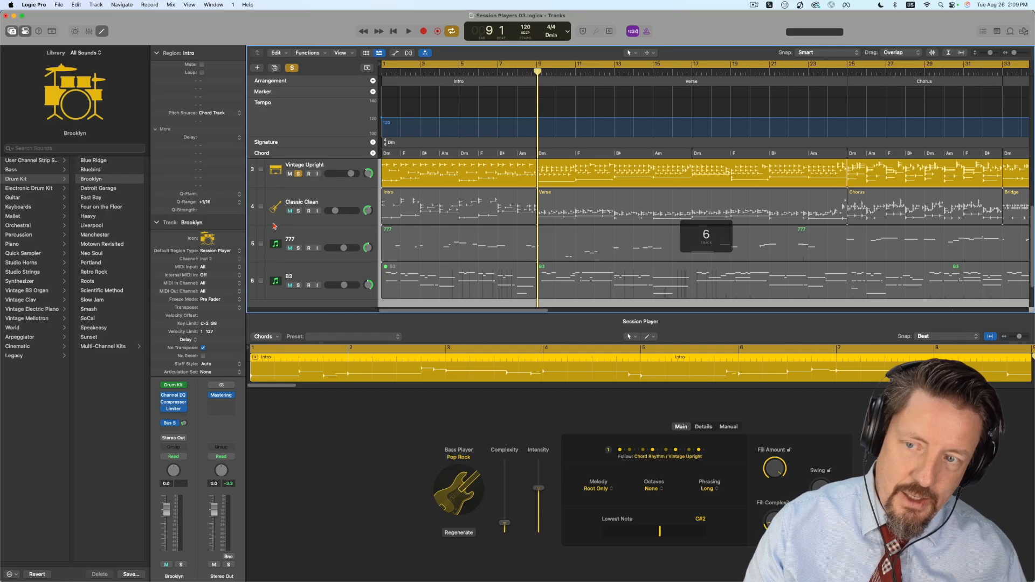
pyautogui.scroll(5, 273, 225)
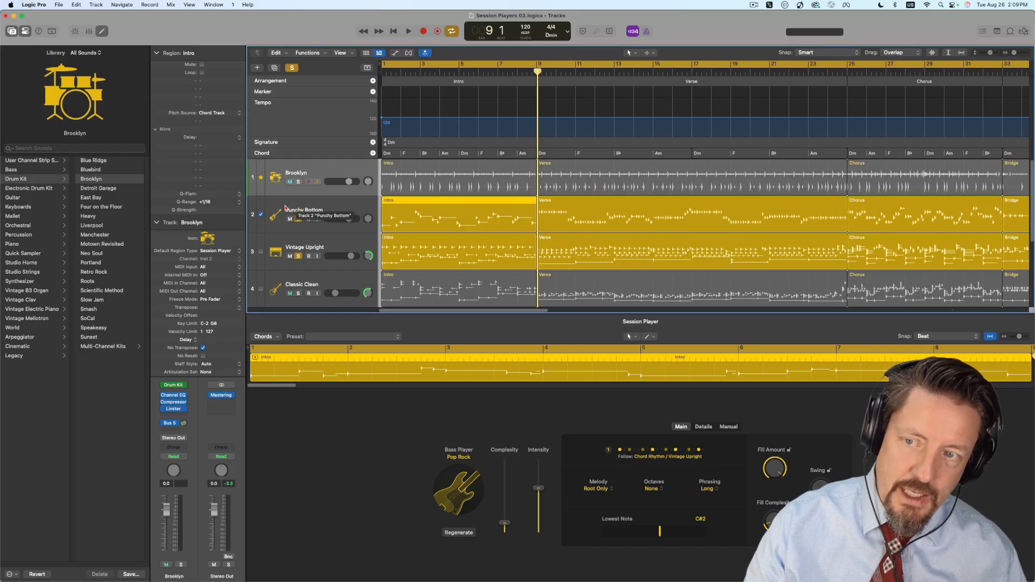
pyautogui.rightClick(290, 173)
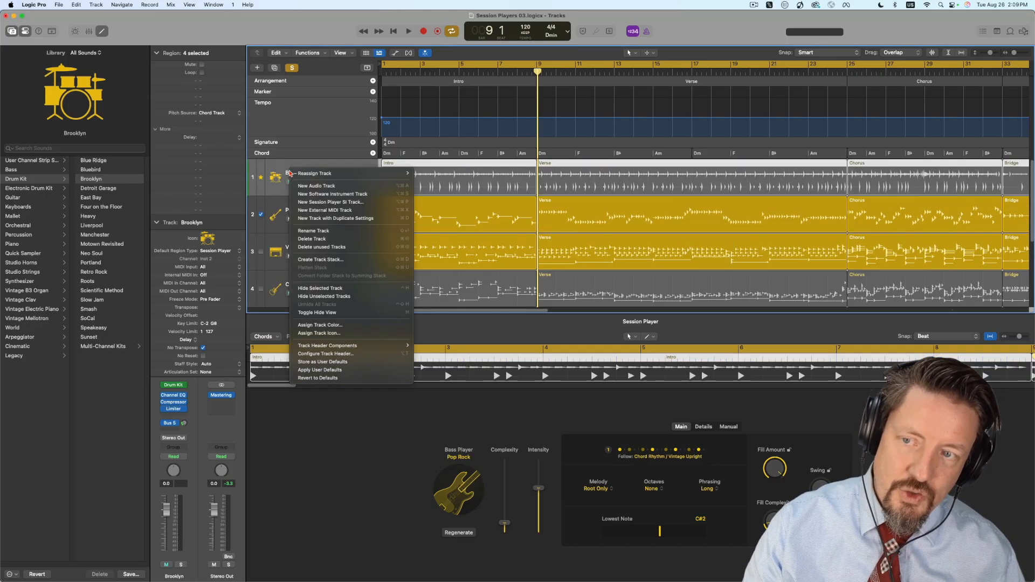
pyautogui.moveTo(326, 346)
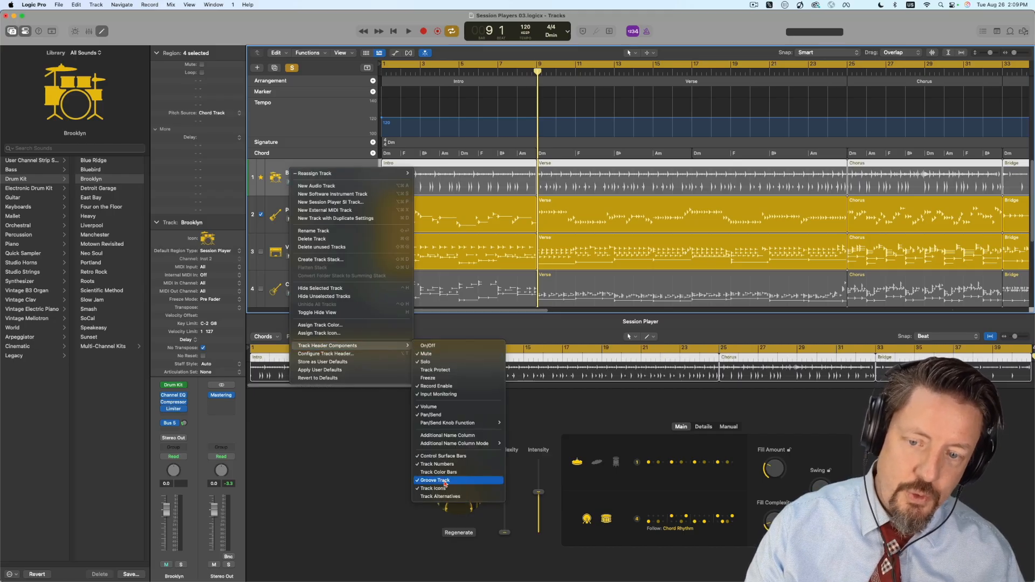
pyautogui.click(326, 470)
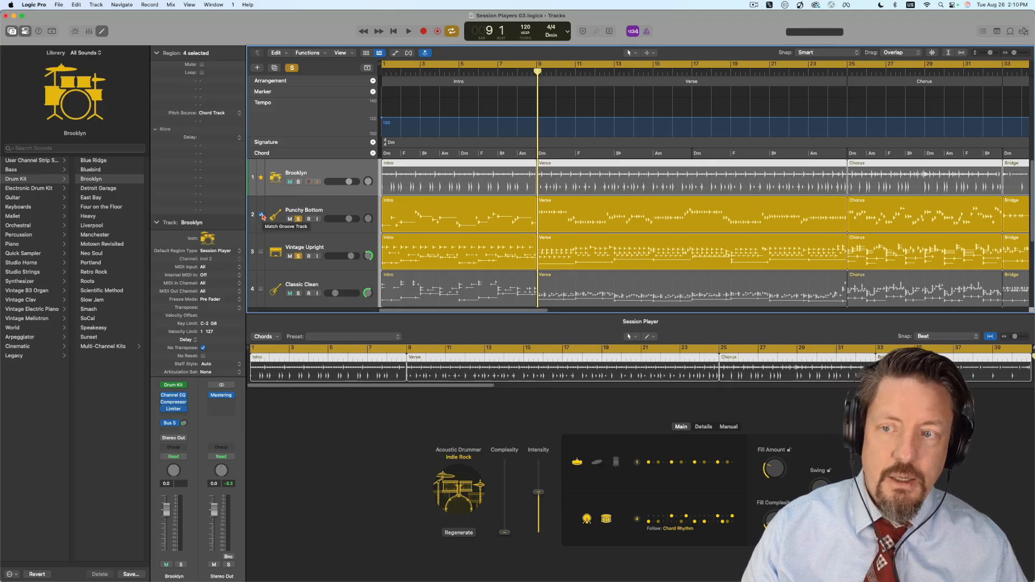
# - Clear the solos on Vintage Upright and Punchy Bottom, keep the Punchy Bottom track selected, and solo Brooklyn instead
pyautogui.click(261, 215)
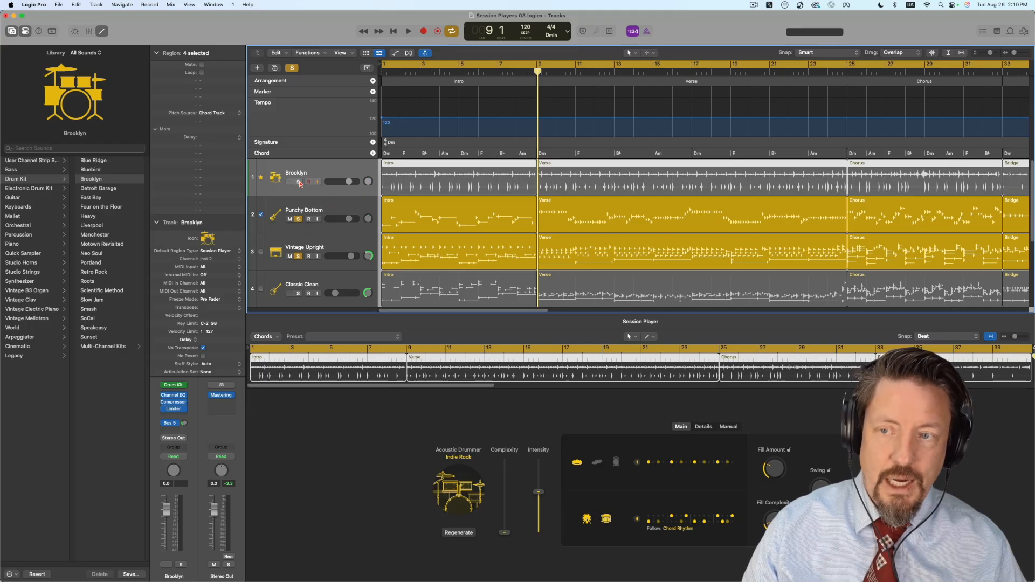
pyautogui.keyDown('alt'); pyautogui.click(298, 219); pyautogui.keyUp('alt')
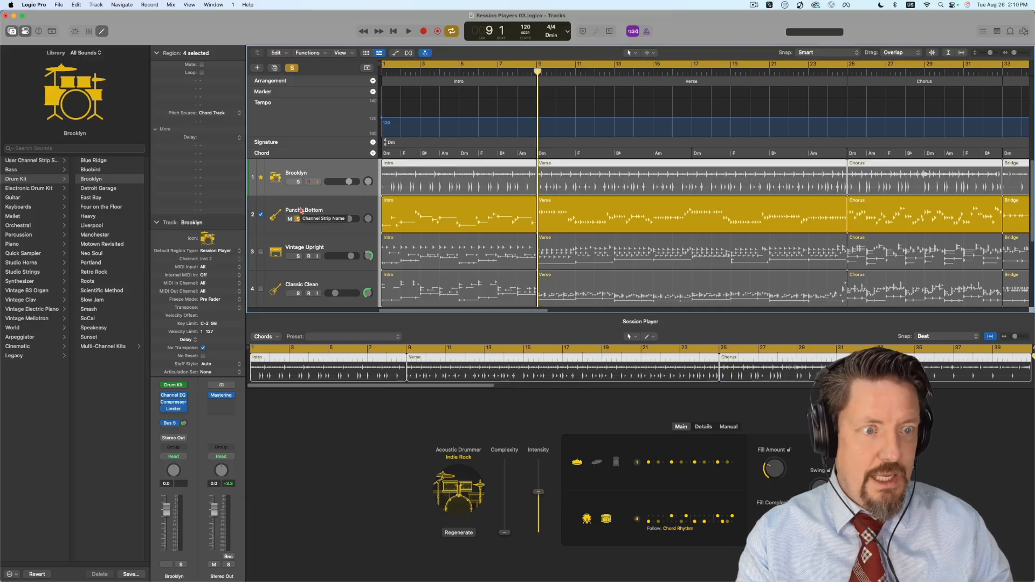
pyautogui.click(300, 211)
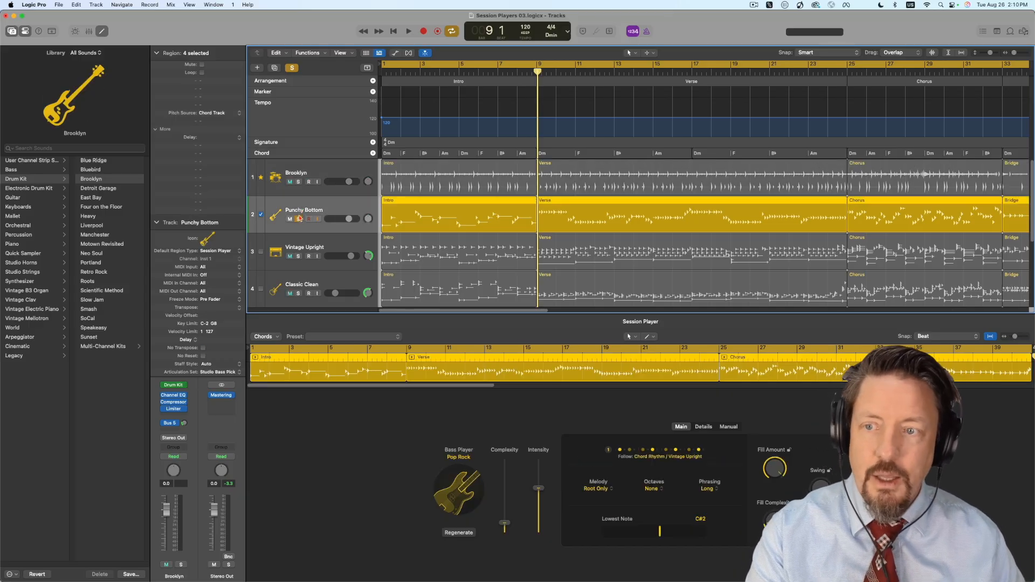
pyautogui.press('s')
pyautogui.click(300, 181)
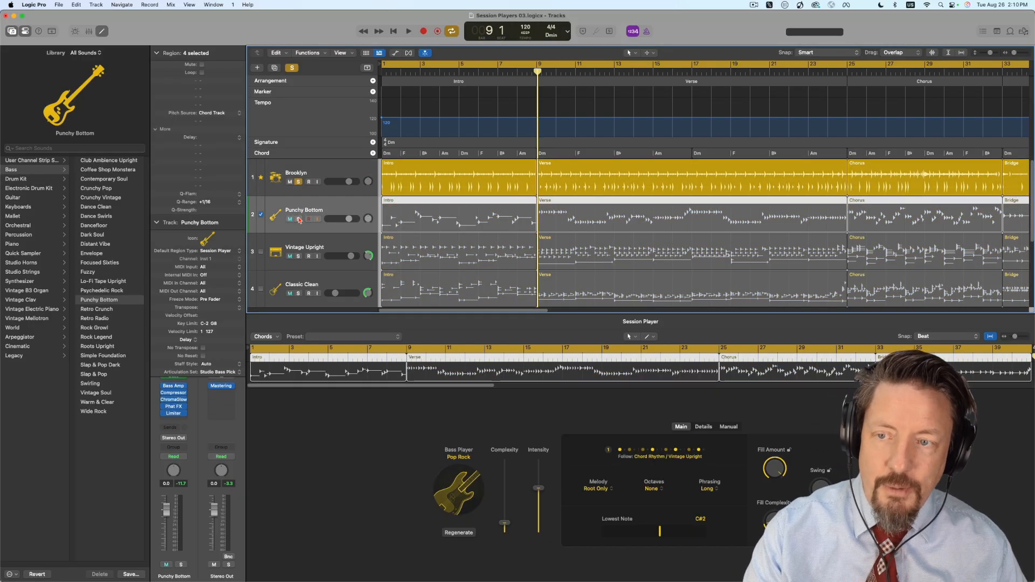
# - Solo Punchy Bottom alongside Brooklyn and play both through the Intro from the beginning
pyautogui.click(298, 219)
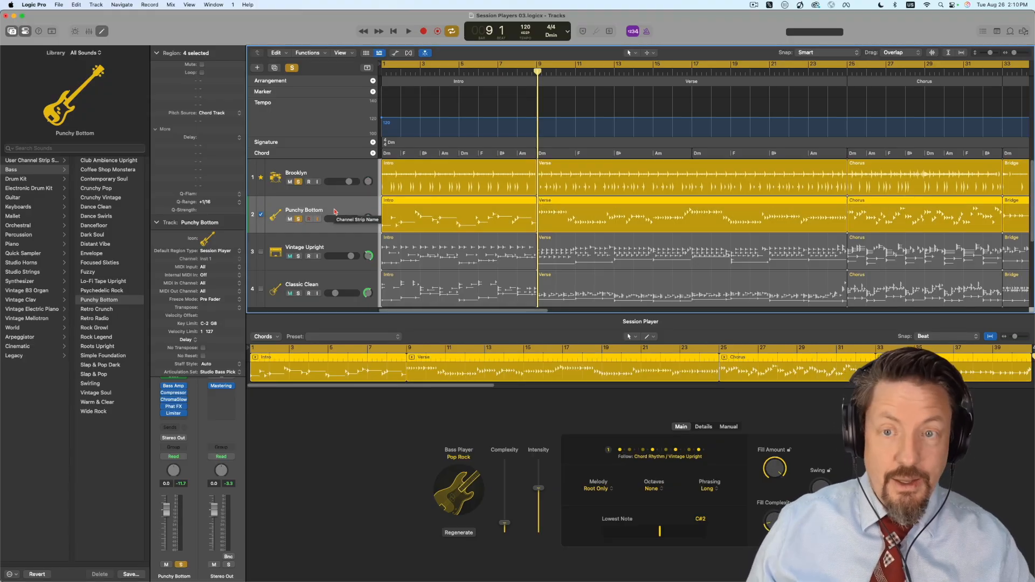
pyautogui.press('Return')
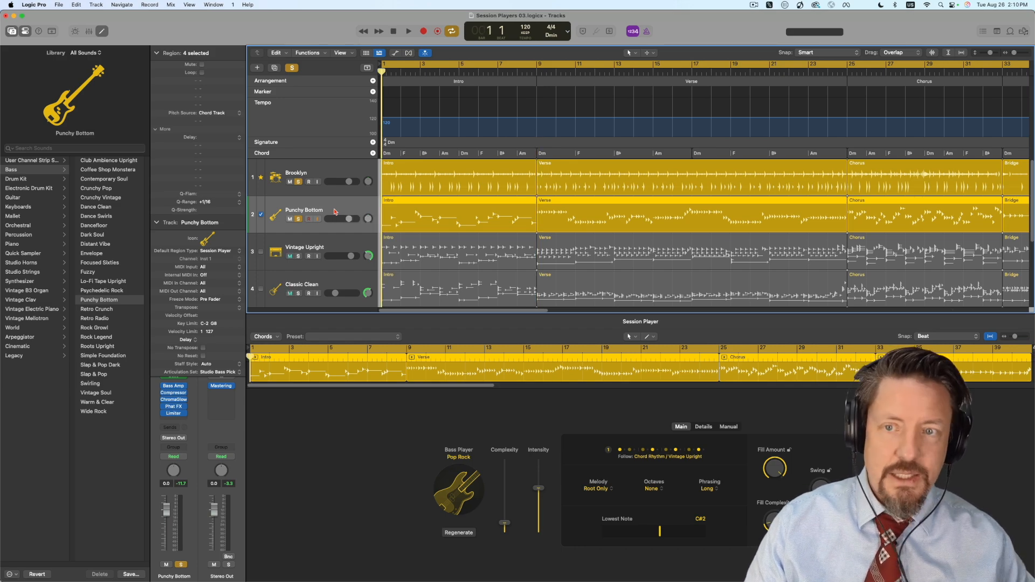
pyautogui.press('space')
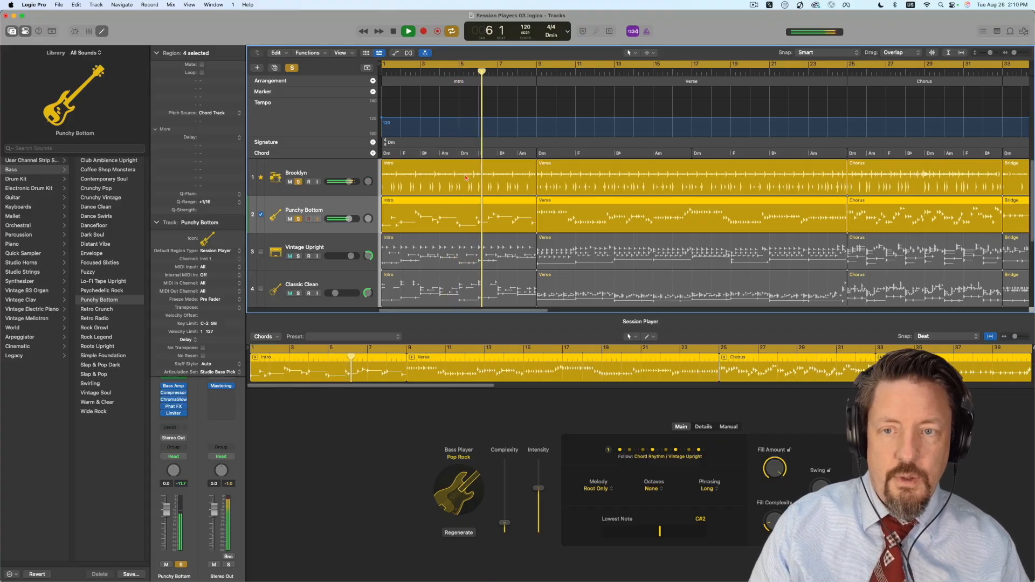
pyautogui.press('space')
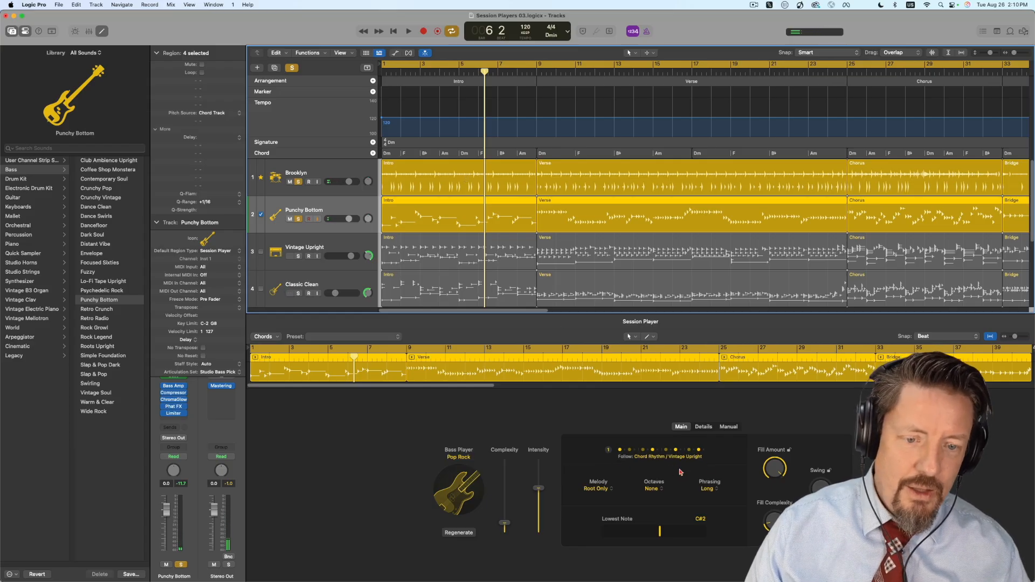
# - View the Details settings of Brooklyn's Intro region and clear the solos on Punchy Bottom and Brooklyn
pyautogui.click(477, 172)
pyautogui.click(703, 426)
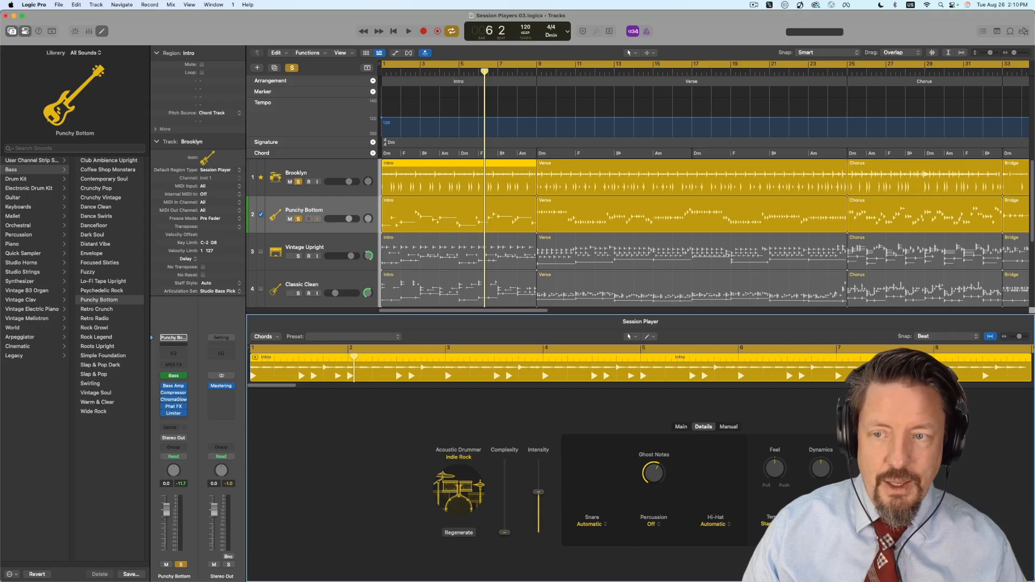
pyautogui.click(298, 219)
pyautogui.click(298, 183)
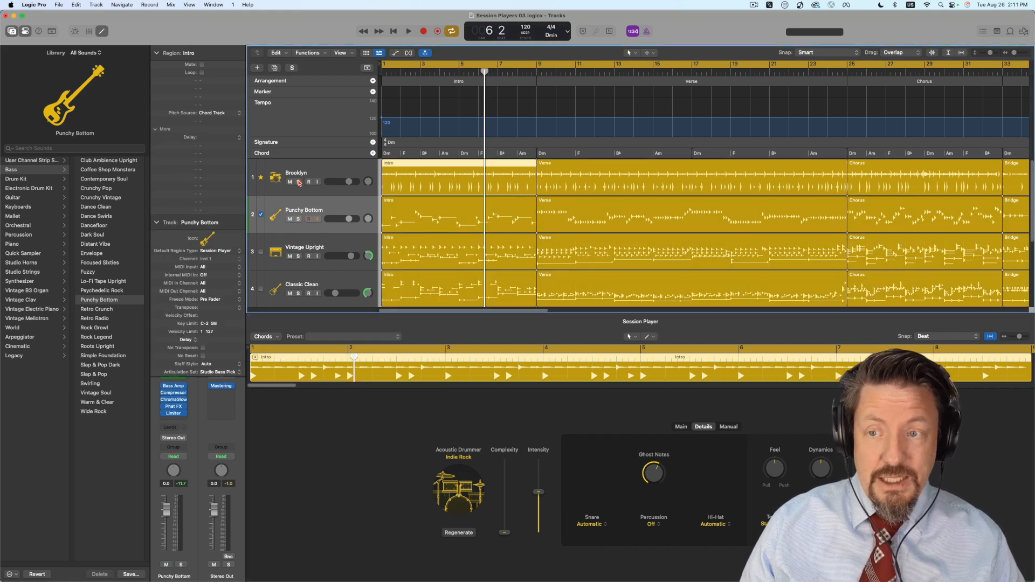
# - Solo Brooklyn, Punchy Bottom and Vintage Upright together and play them from the beginning into the Verse
pyautogui.click(302, 249)
pyautogui.click(298, 182)
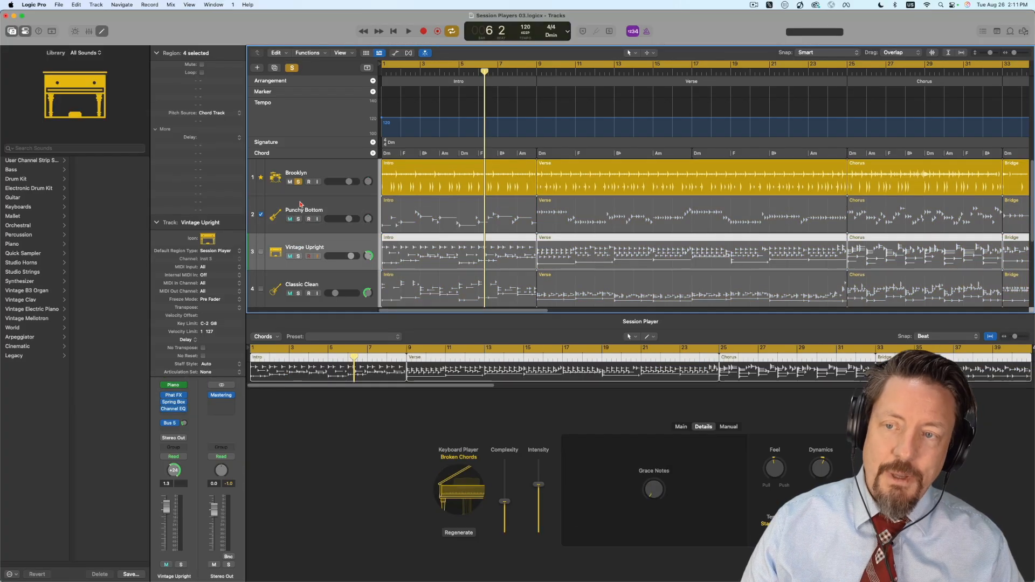
pyautogui.click(298, 219)
pyautogui.click(298, 256)
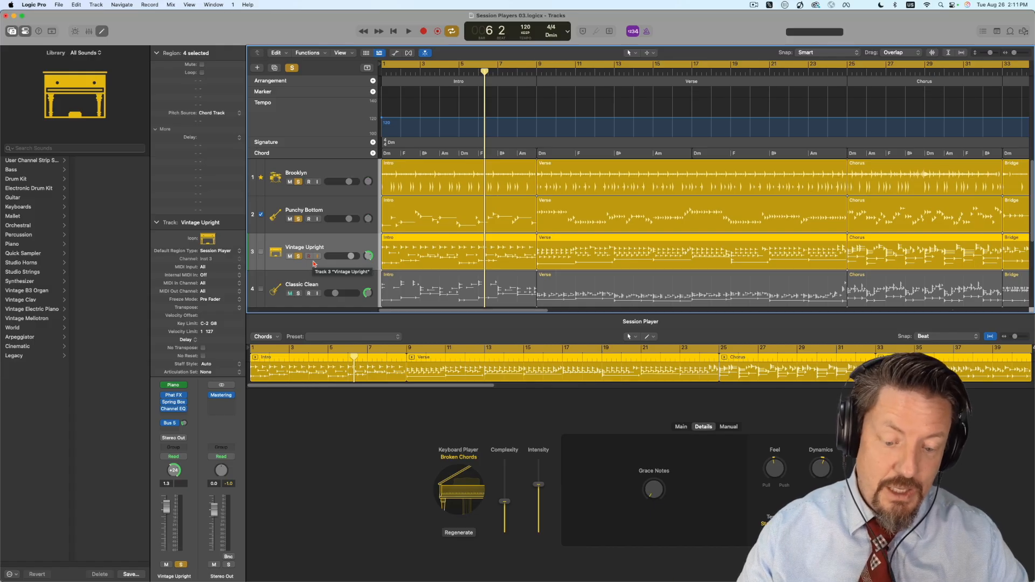
pyautogui.press('Return')
pyautogui.press('space')
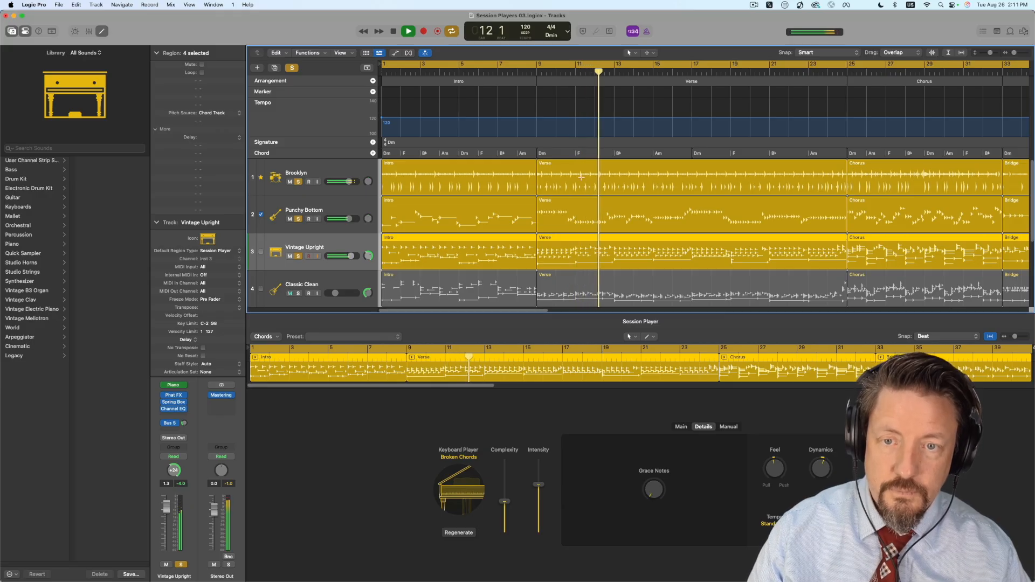
pyautogui.press('space')
# - Select Punchy Bottom's Verse region and play on from bar 12 with only the Punchy Bottom track soloed
pyautogui.click(577, 202)
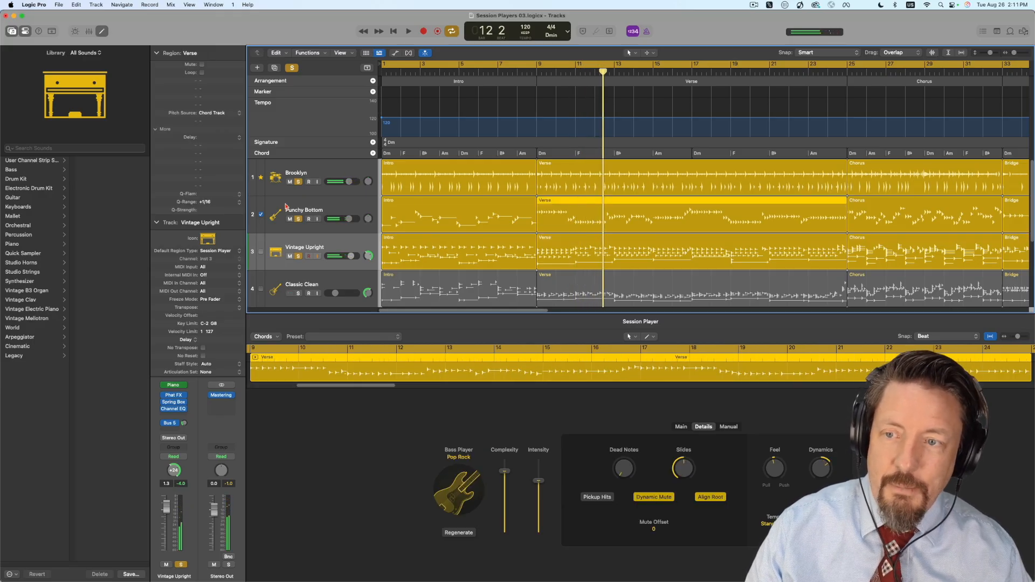
pyautogui.click(298, 256)
pyautogui.click(298, 182)
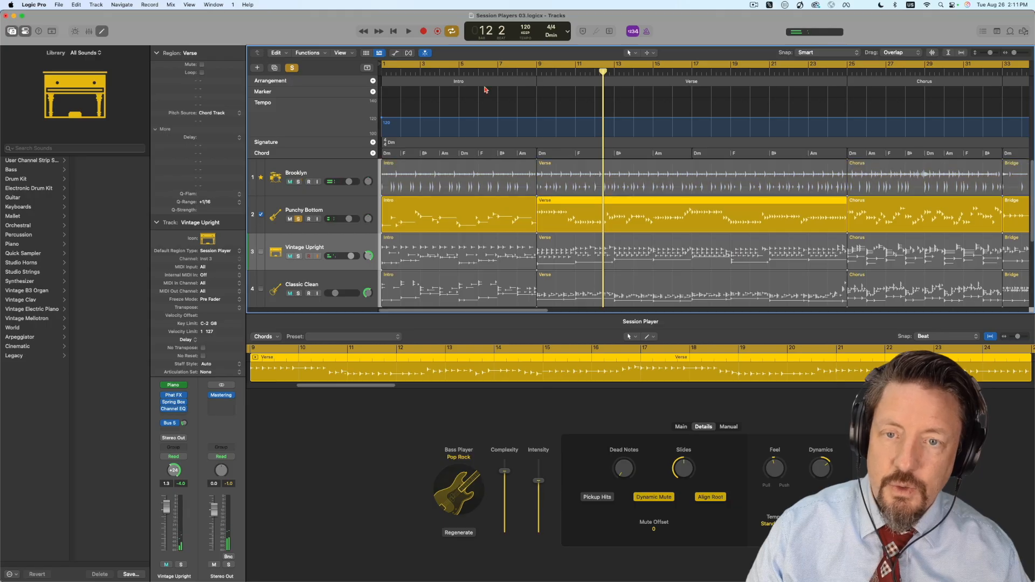
pyautogui.press('space')
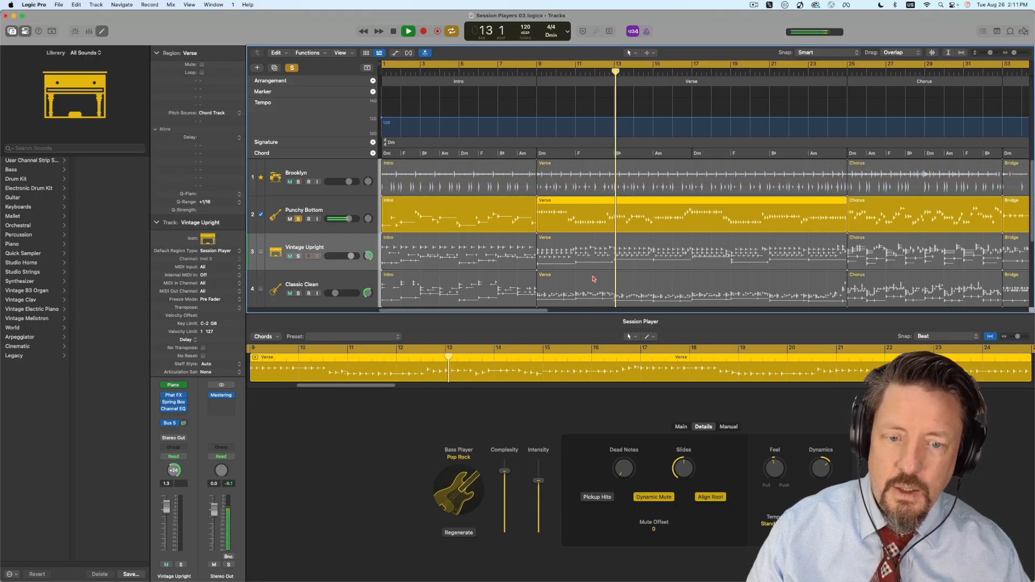
# - Stop playback and inspect the Phrasing choices in the Main settings of Punchy Bottom's Verse region, leaving the option as it is
pyautogui.click(681, 426)
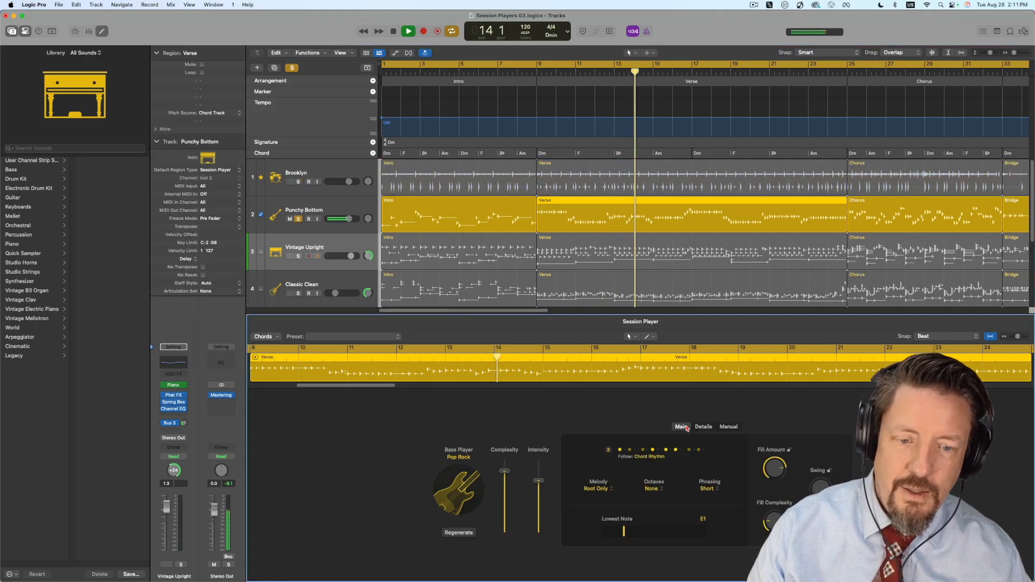
pyautogui.press('space')
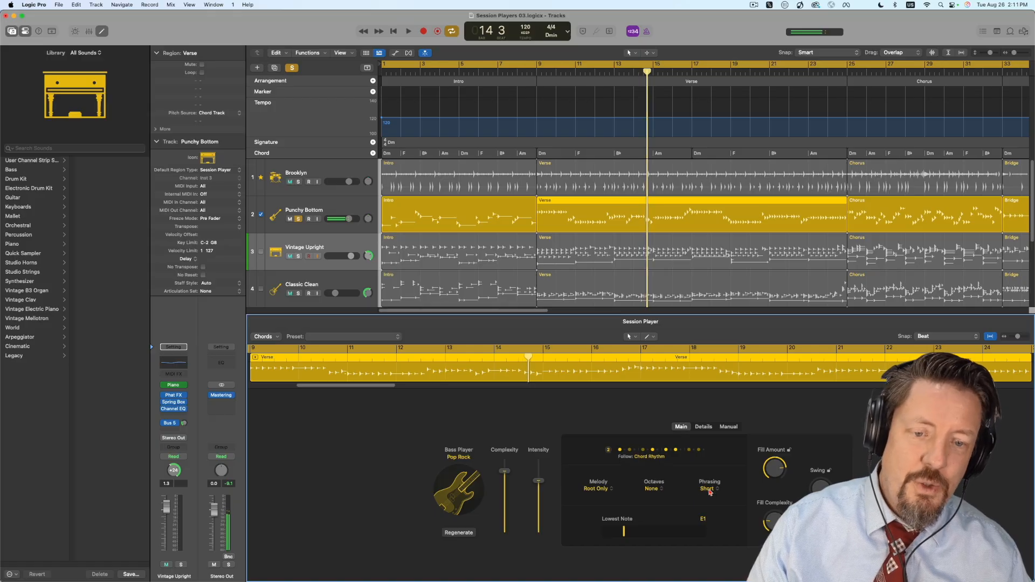
pyautogui.click(708, 489)
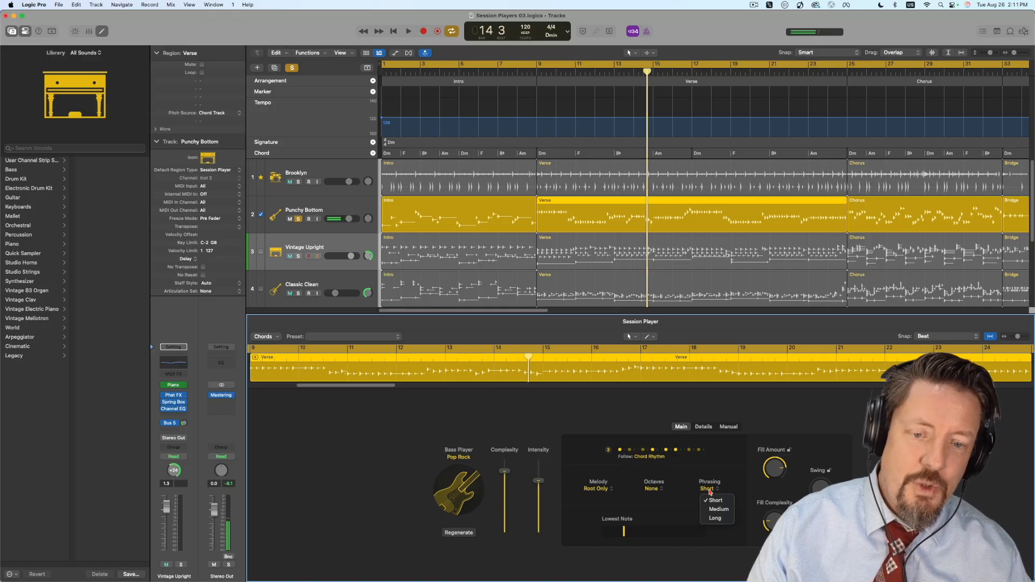
pyautogui.click(725, 457)
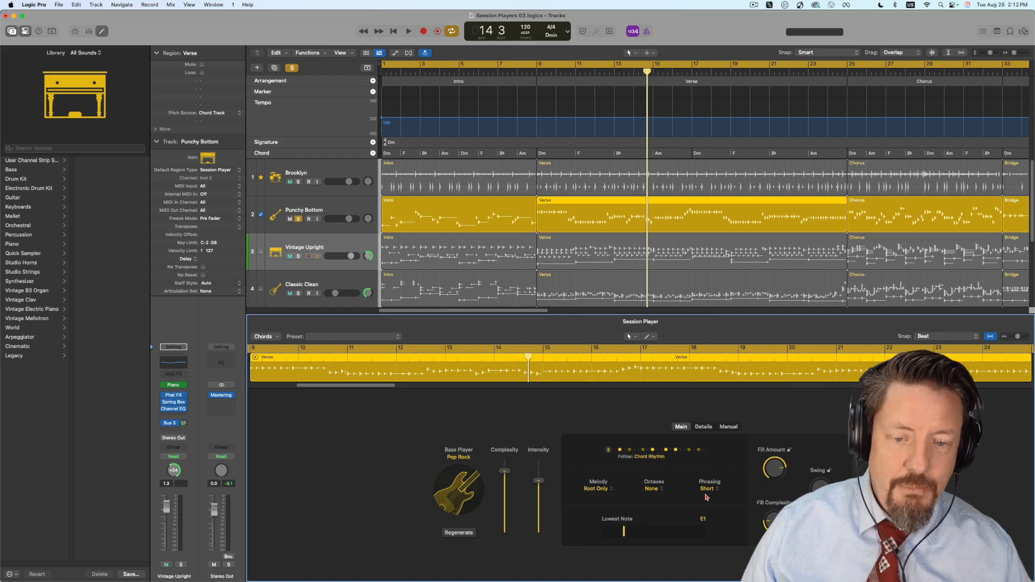
# - Examine the Main settings of the Vintage Upright and Brooklyn Verse regions, including Brooklyn's Details settings
pyautogui.click(625, 242)
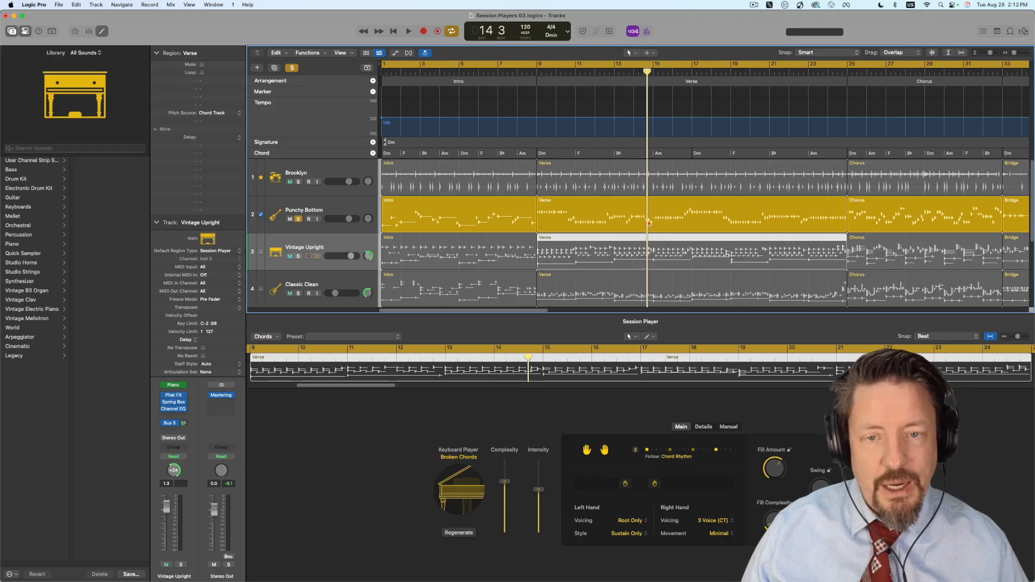
pyautogui.click(649, 167)
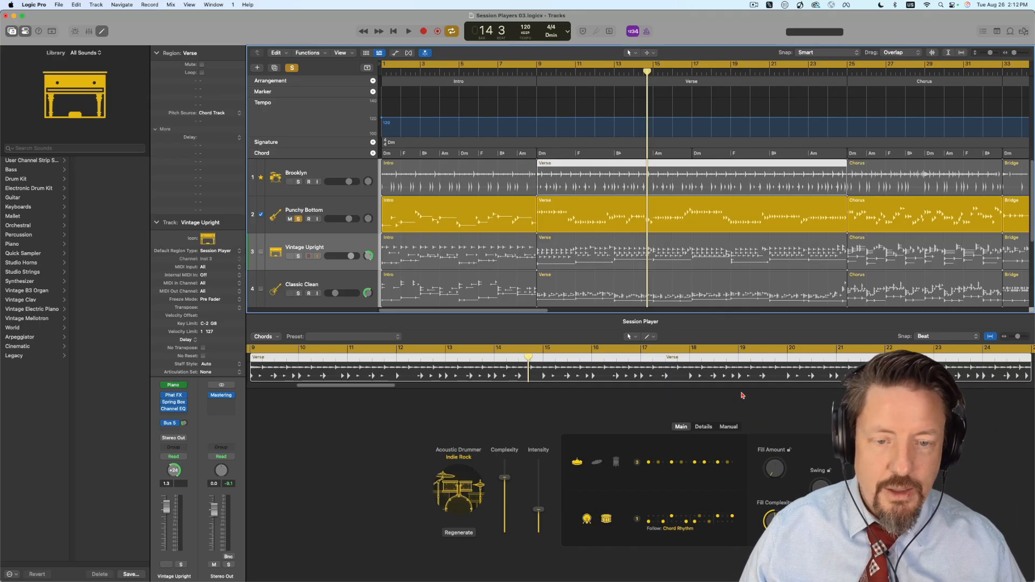
pyautogui.click(703, 426)
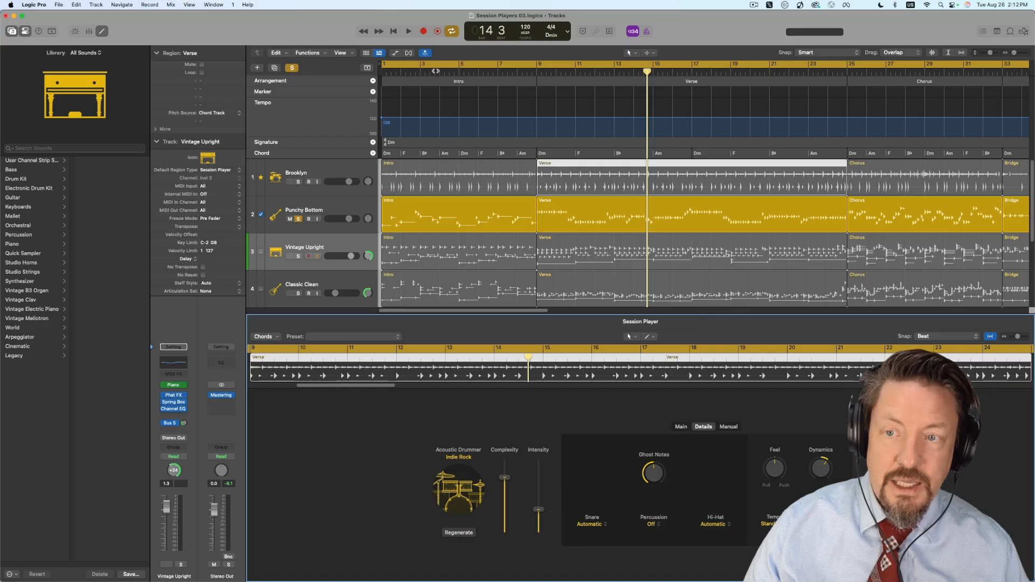
# - Clear the solo on Punchy Bottom and hide the Session Player editor so all six tracks show
pyautogui.click(299, 220)
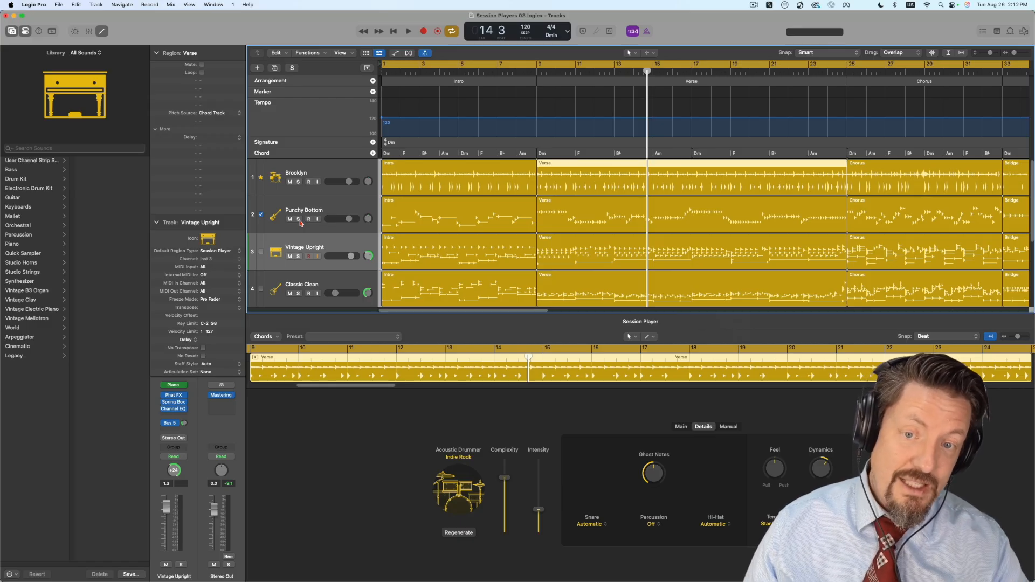
pyautogui.press('e')
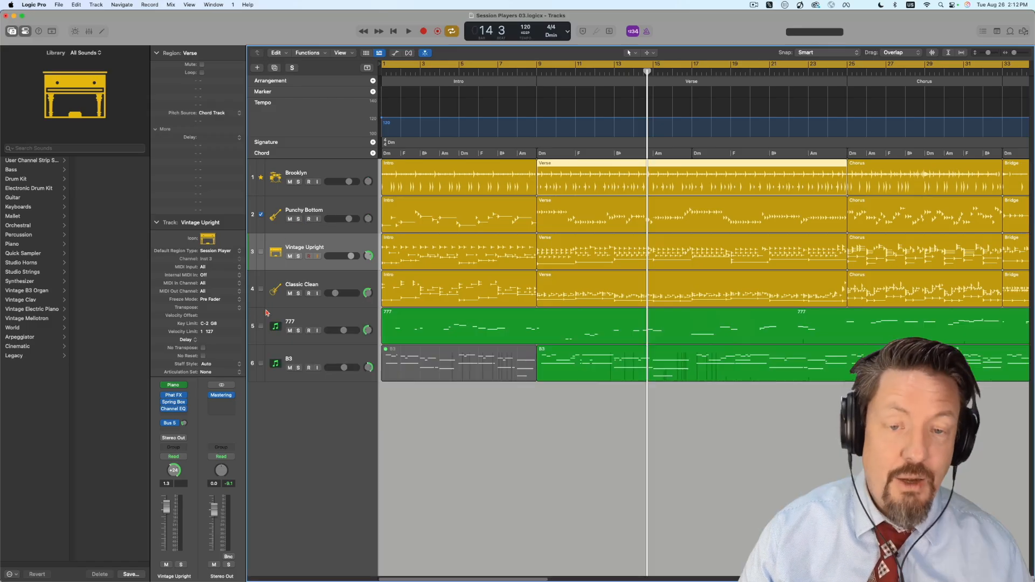
pyautogui.click(537, 65)
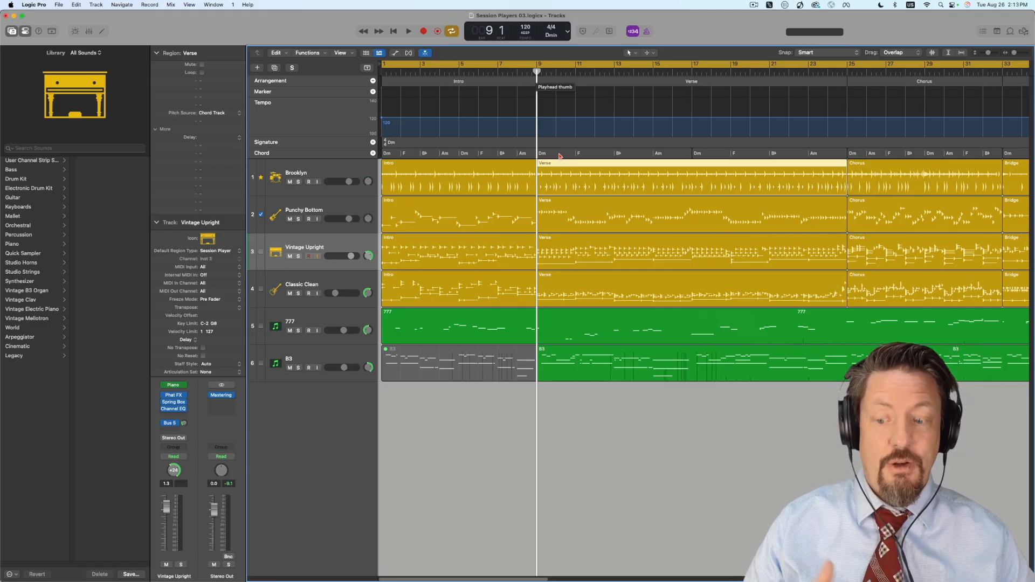
pyautogui.press('x')
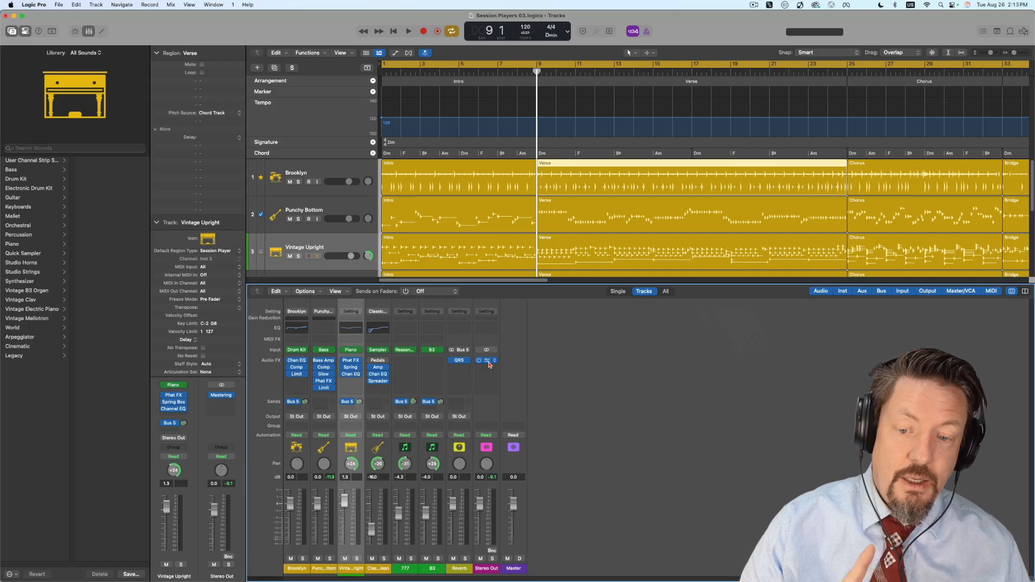
pyautogui.press('x')
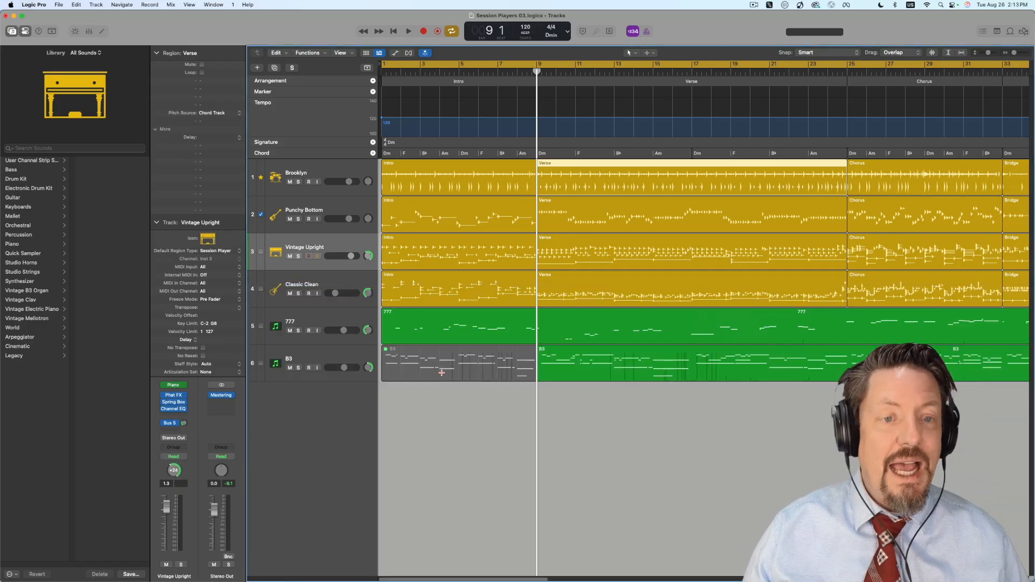